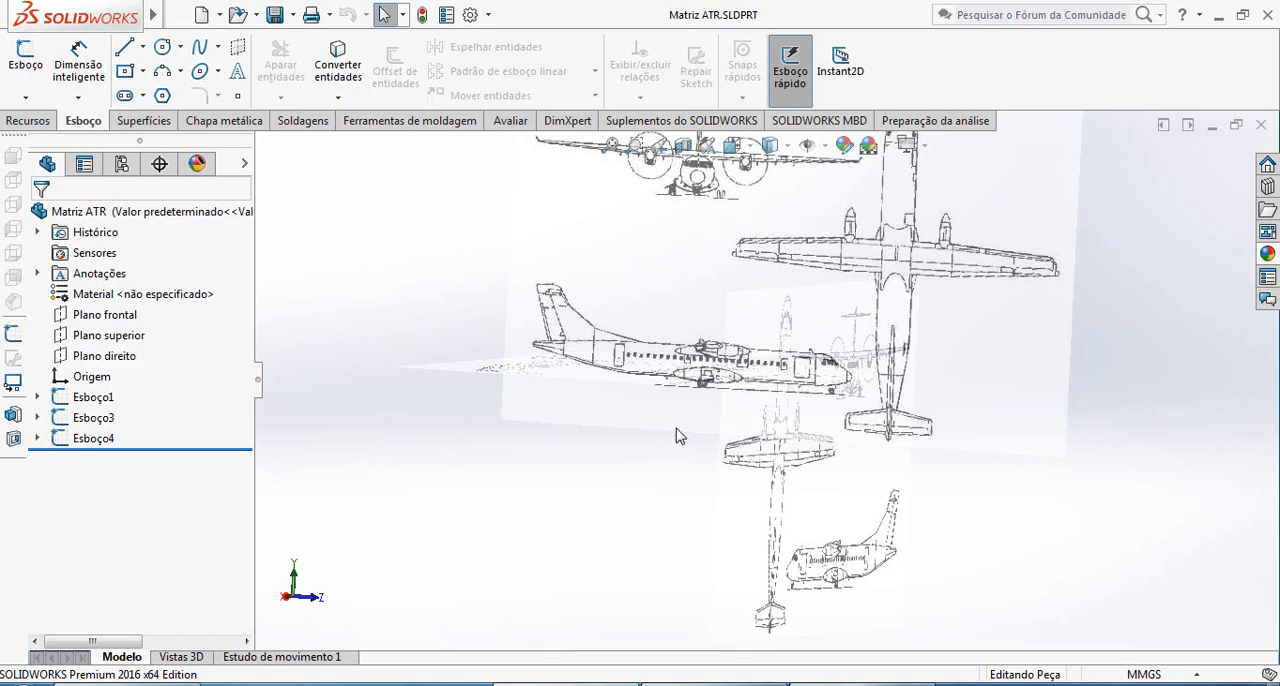
Start a new sketch on the Plano direito
{"action": "middle_click_drag", "start_coordinate": [677, 436], "coordinate": [683, 640]}
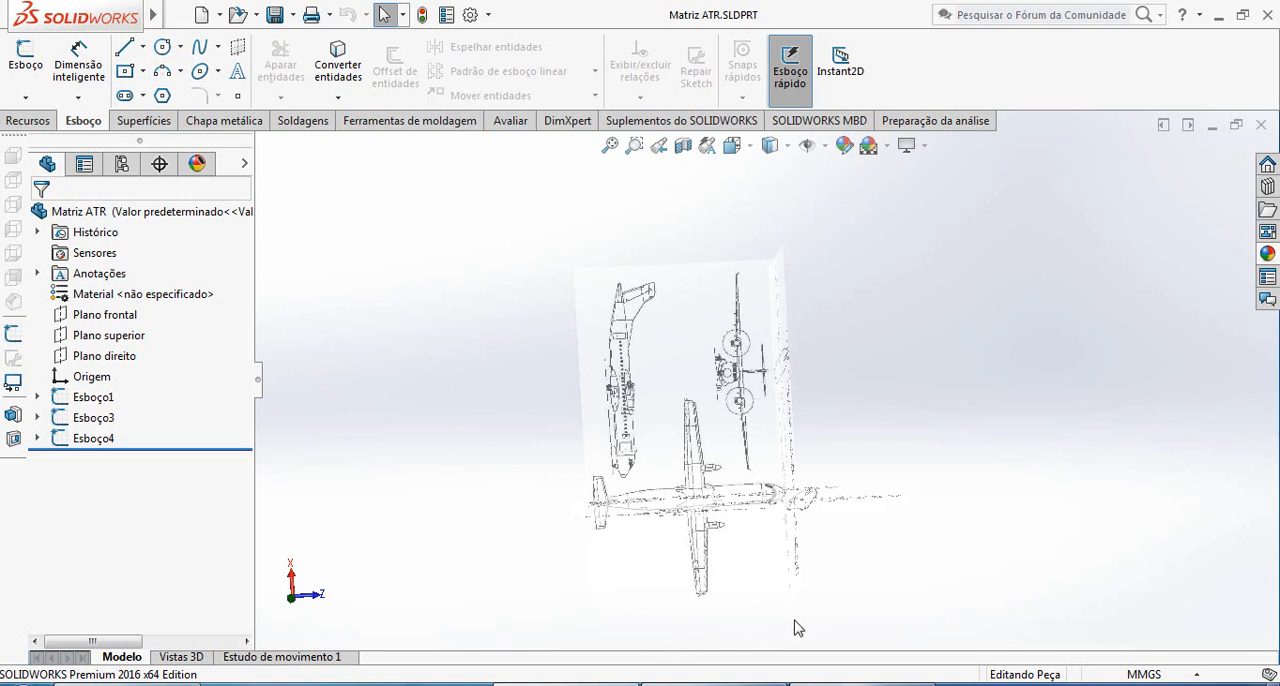
{"action": "mouse_move", "coordinate": [766, 617]}
{"action": "middle_mouse_down"}
{"action": "mouse_move", "coordinate": [742, 488]}
{"action": "mouse_move", "coordinate": [760, 476]}
{"action": "mouse_move", "coordinate": [746, 445]}
{"action": "middle_mouse_up"}
{"action": "middle_click_drag", "start_coordinate": [695, 372], "coordinate": [662, 366]}
{"action": "scroll", "coordinate": [687, 379], "scroll_direction": "up", "scroll_amount": 2}
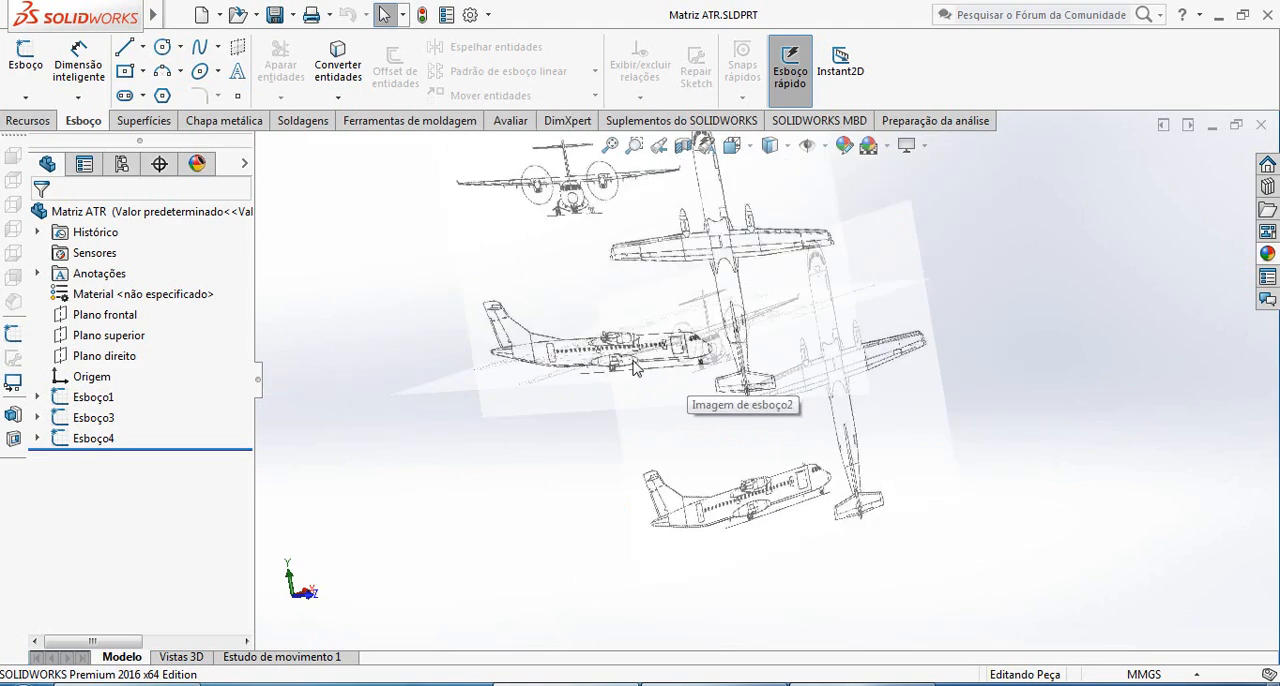
{"action": "left_click", "coordinate": [25, 98]}
{"action": "left_click", "coordinate": [40, 110]}
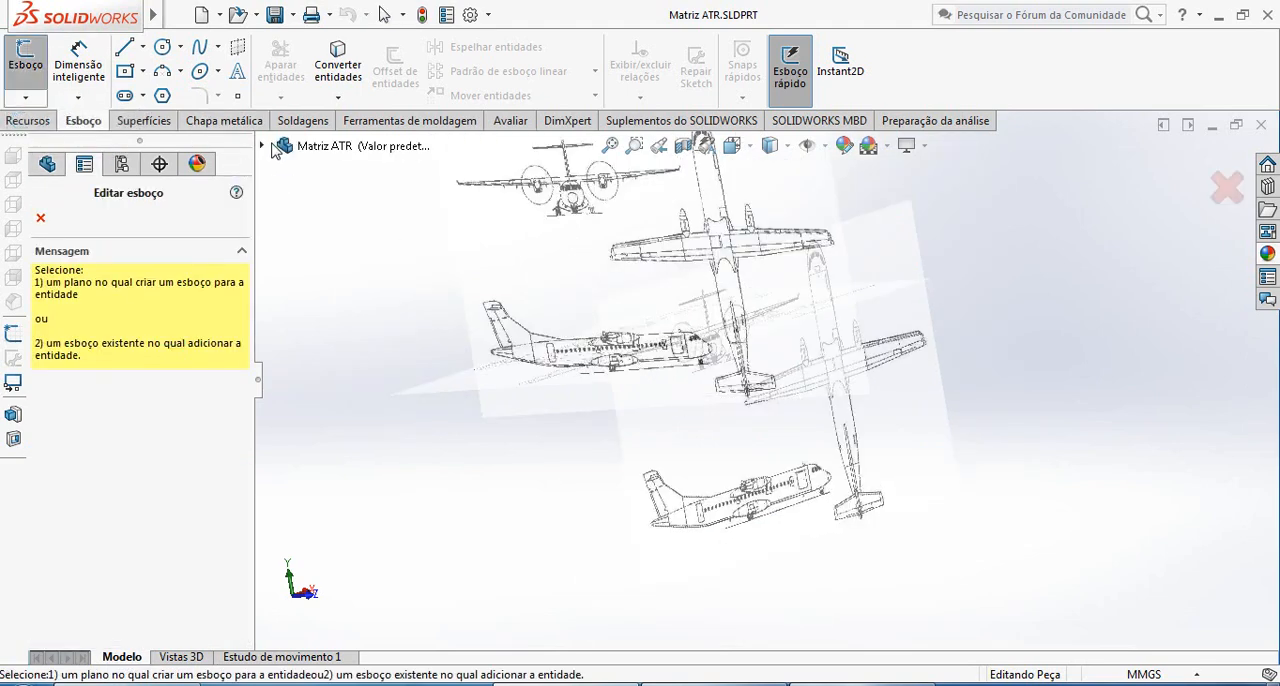
{"action": "left_click", "coordinate": [352, 290]}
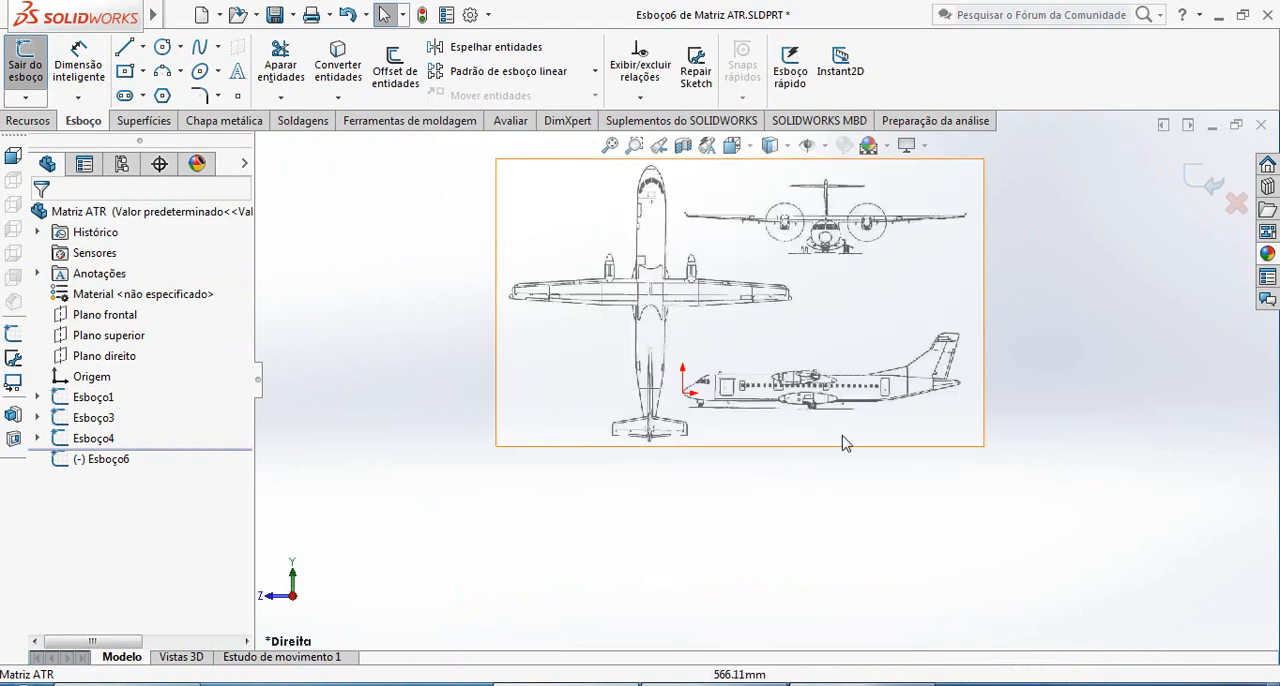
Examine the aircraft's side-view drawing from nose to tail, comparing the nose position with the origin and the tail tip
{"action": "scroll", "coordinate": [751, 363], "scroll_direction": "down", "scroll_amount": 5}
{"action": "scroll", "coordinate": [760, 447], "scroll_direction": "down", "scroll_amount": 2}
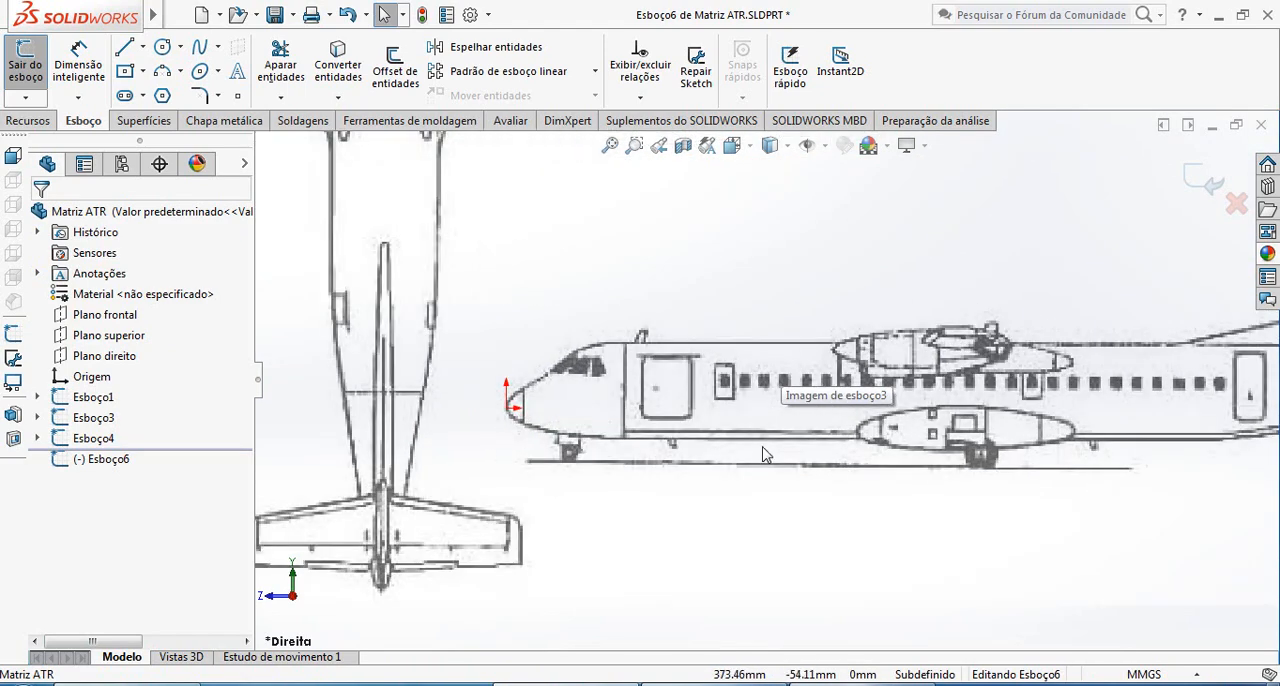
{"action": "scroll", "coordinate": [1222, 455], "scroll_direction": "up", "scroll_amount": 3}
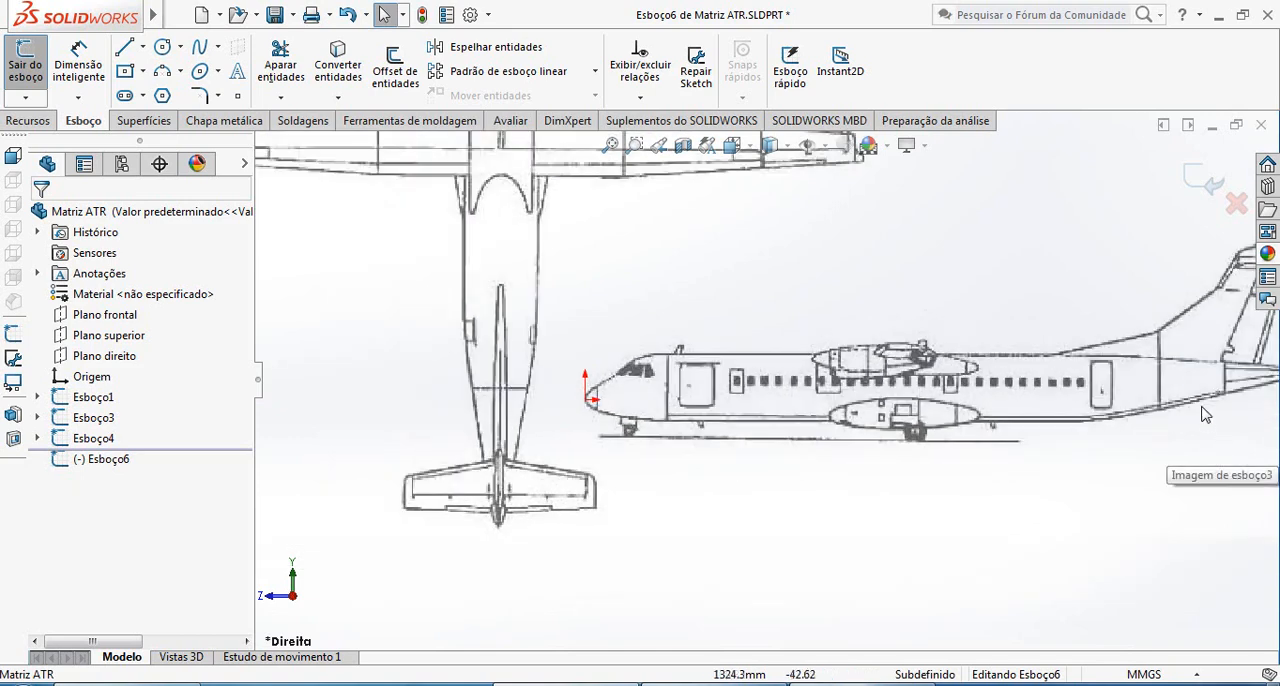
{"action": "scroll", "coordinate": [1009, 388], "scroll_direction": "down", "scroll_amount": 5}
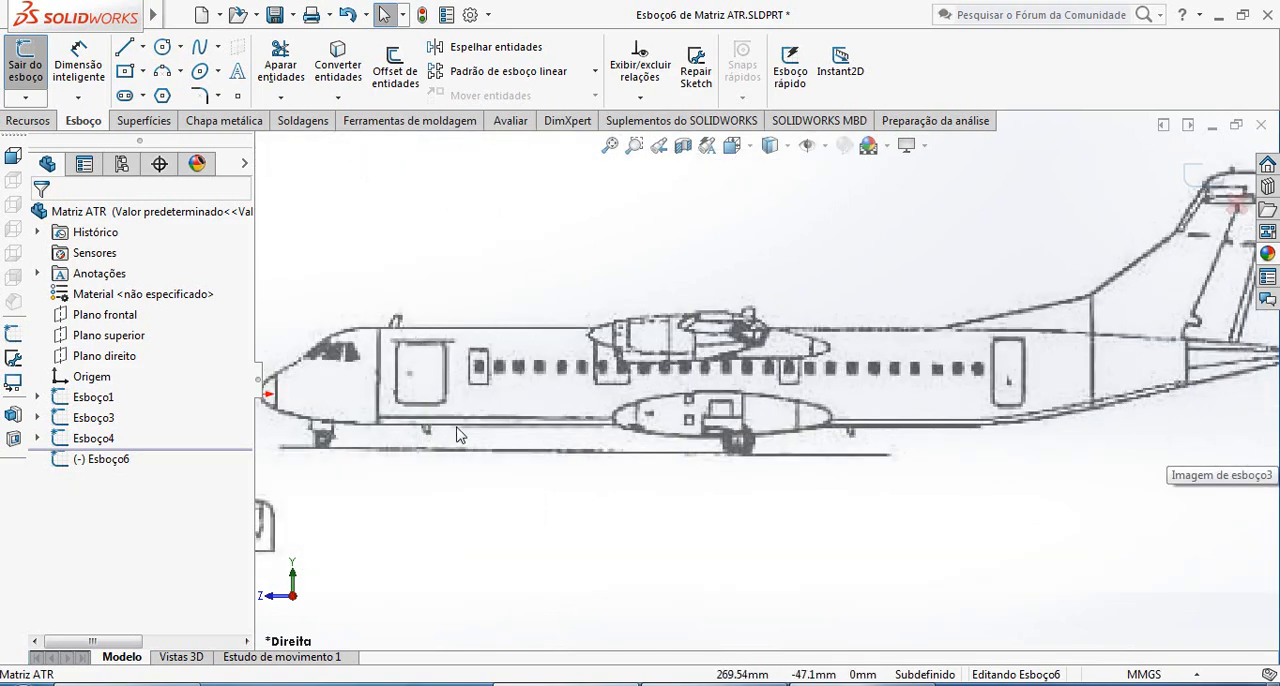
{"action": "scroll", "coordinate": [1275, 375], "scroll_direction": "up", "scroll_amount": 2}
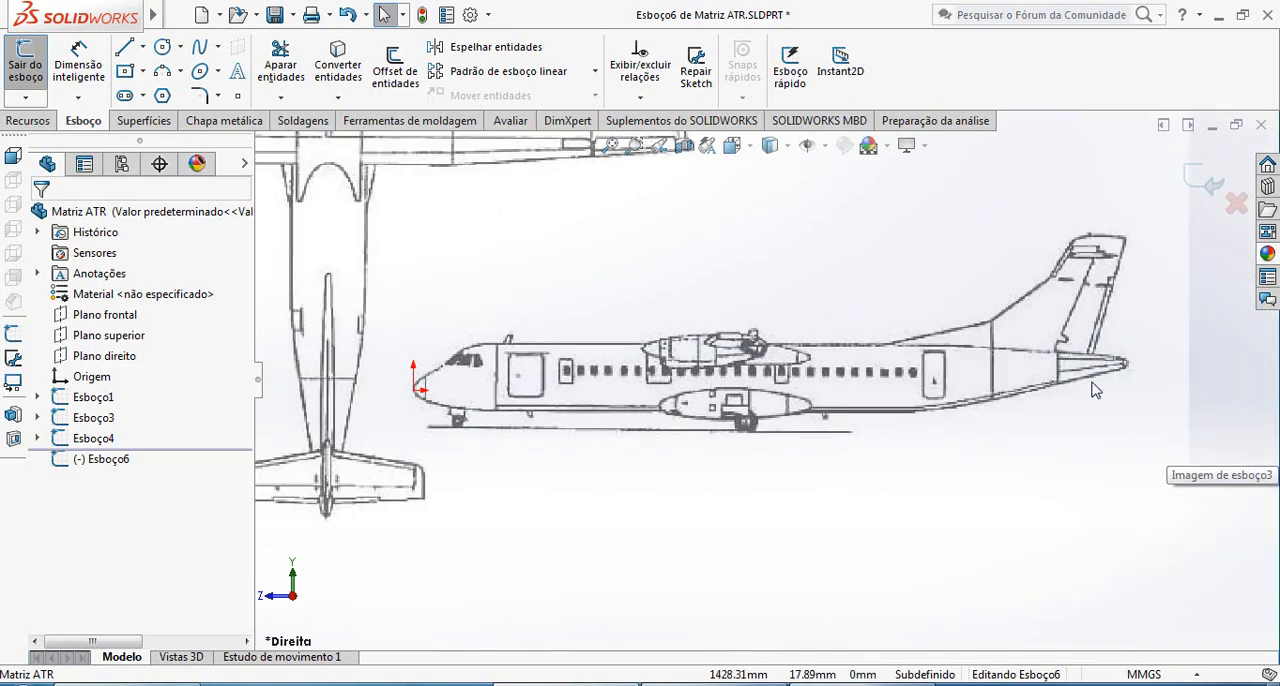
{"action": "scroll", "coordinate": [1090, 390], "scroll_direction": "down", "scroll_amount": 3}
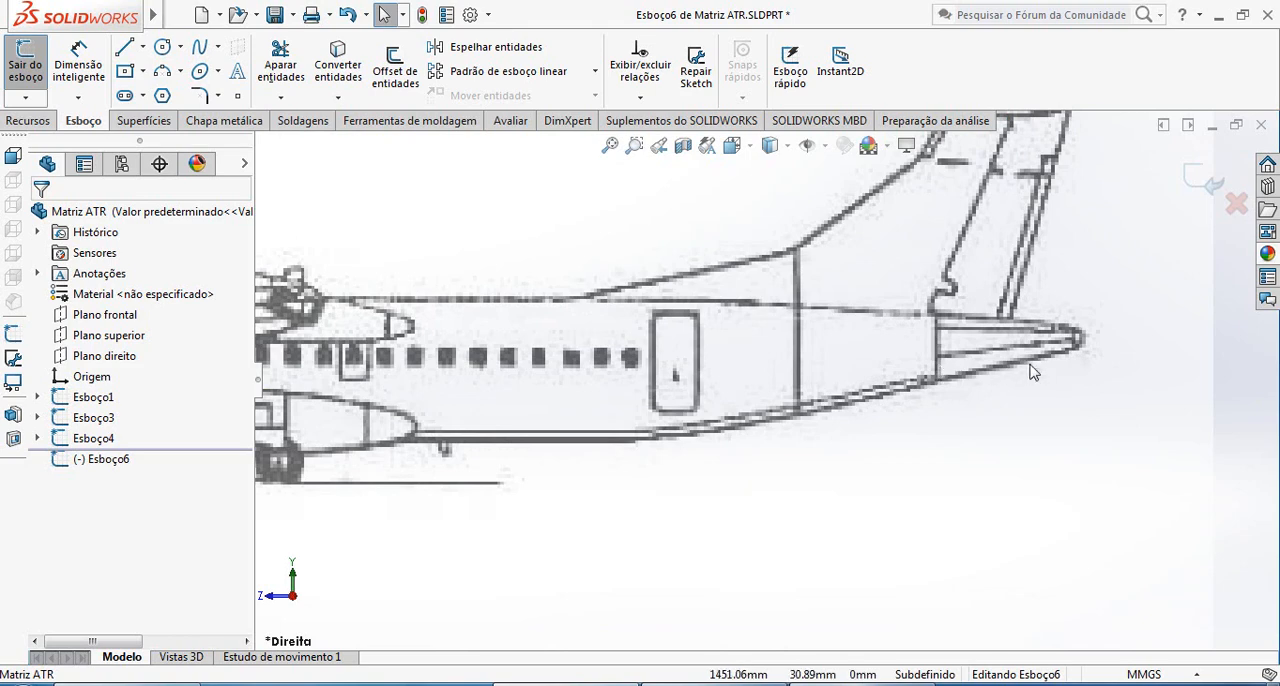
{"action": "scroll", "coordinate": [919, 367], "scroll_direction": "up", "scroll_amount": 5}
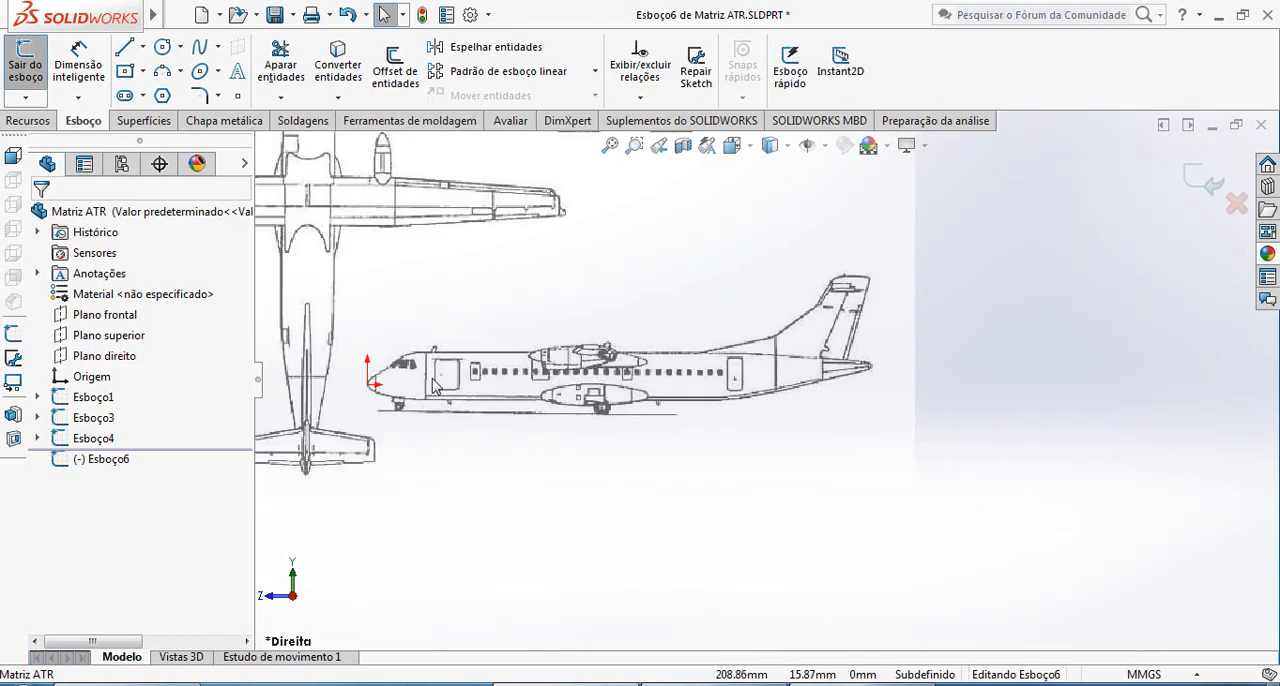
{"action": "scroll", "coordinate": [456, 405], "scroll_direction": "down", "scroll_amount": 3}
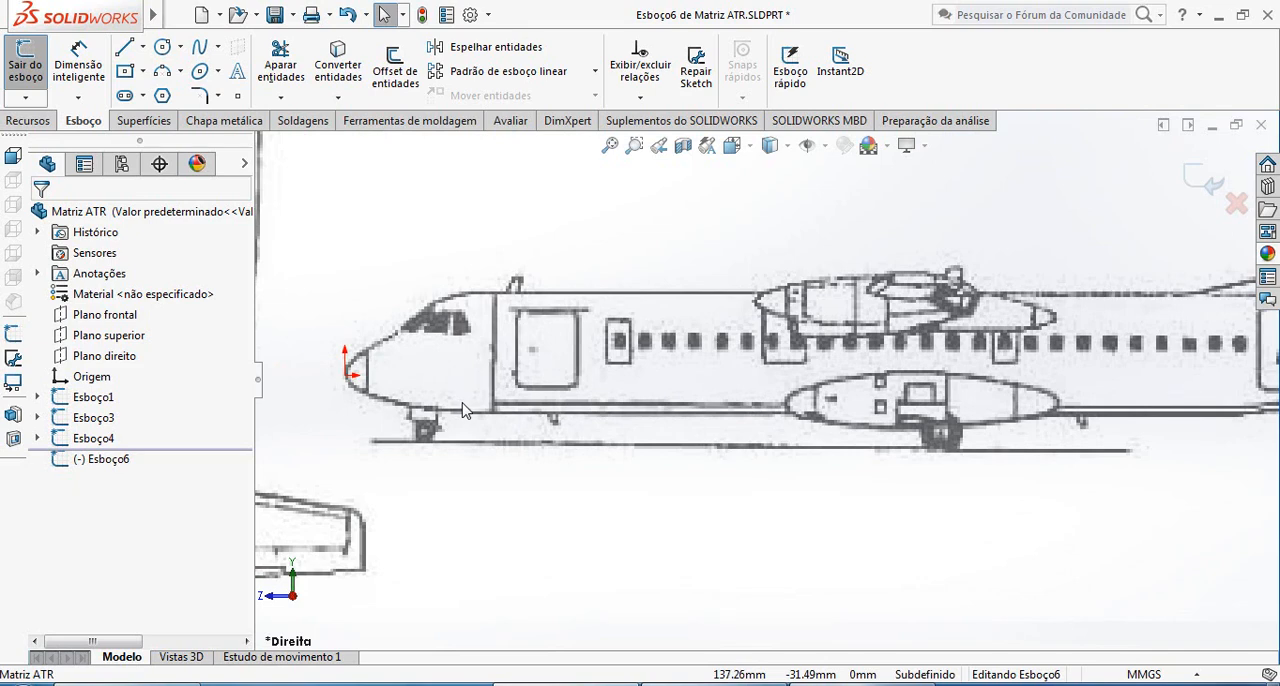
{"action": "scroll", "coordinate": [763, 475], "scroll_direction": "up", "scroll_amount": 3}
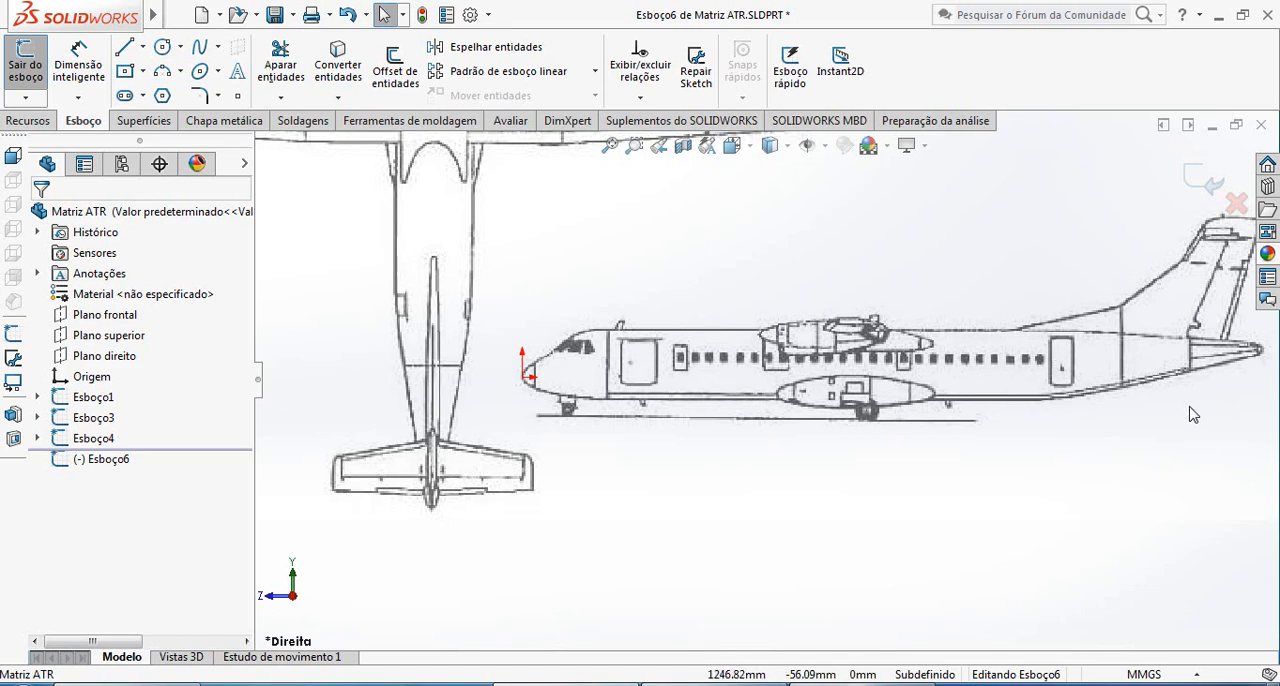
{"action": "scroll", "coordinate": [1128, 416], "scroll_direction": "down", "scroll_amount": 2}
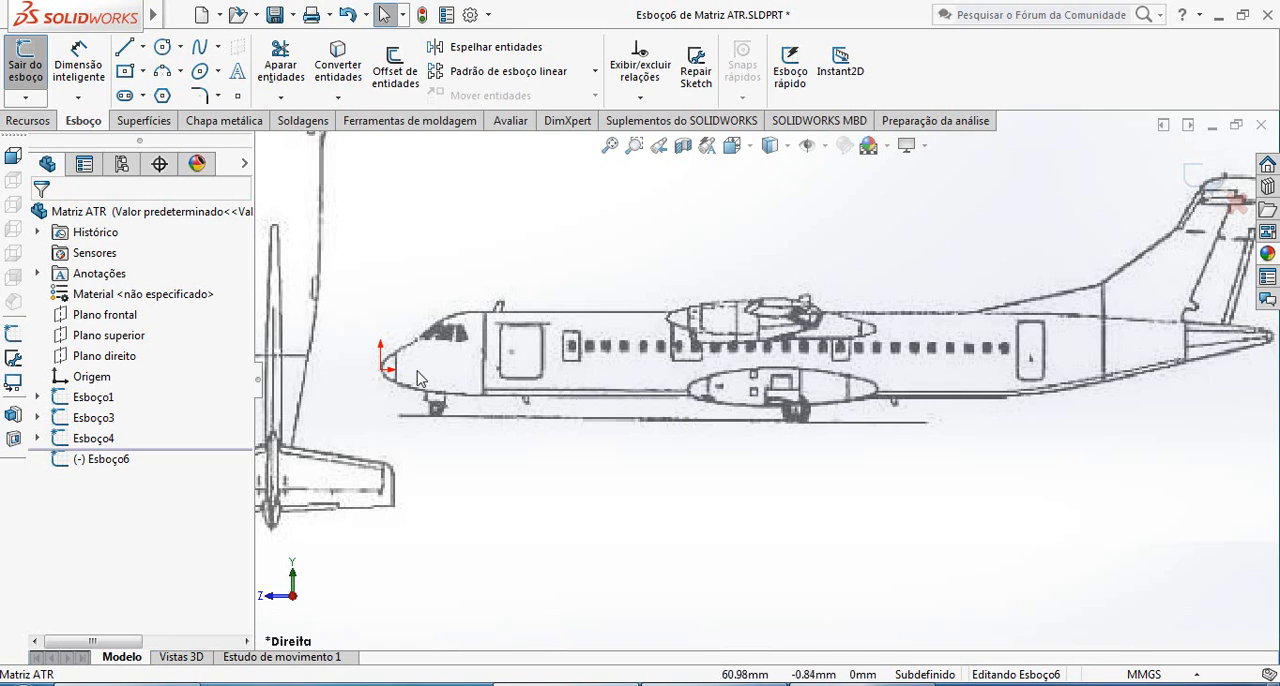
{"action": "scroll", "coordinate": [418, 378], "scroll_direction": "down", "scroll_amount": 5}
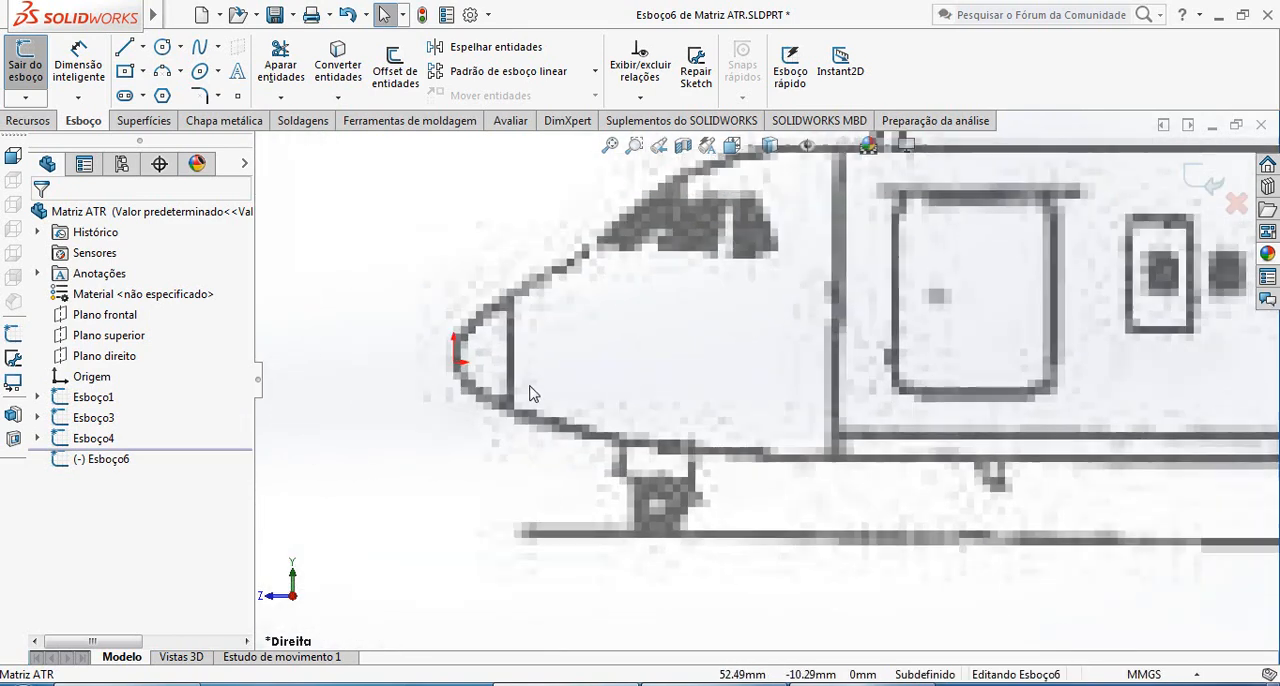
{"action": "scroll", "coordinate": [532, 394], "scroll_direction": "up", "scroll_amount": 1}
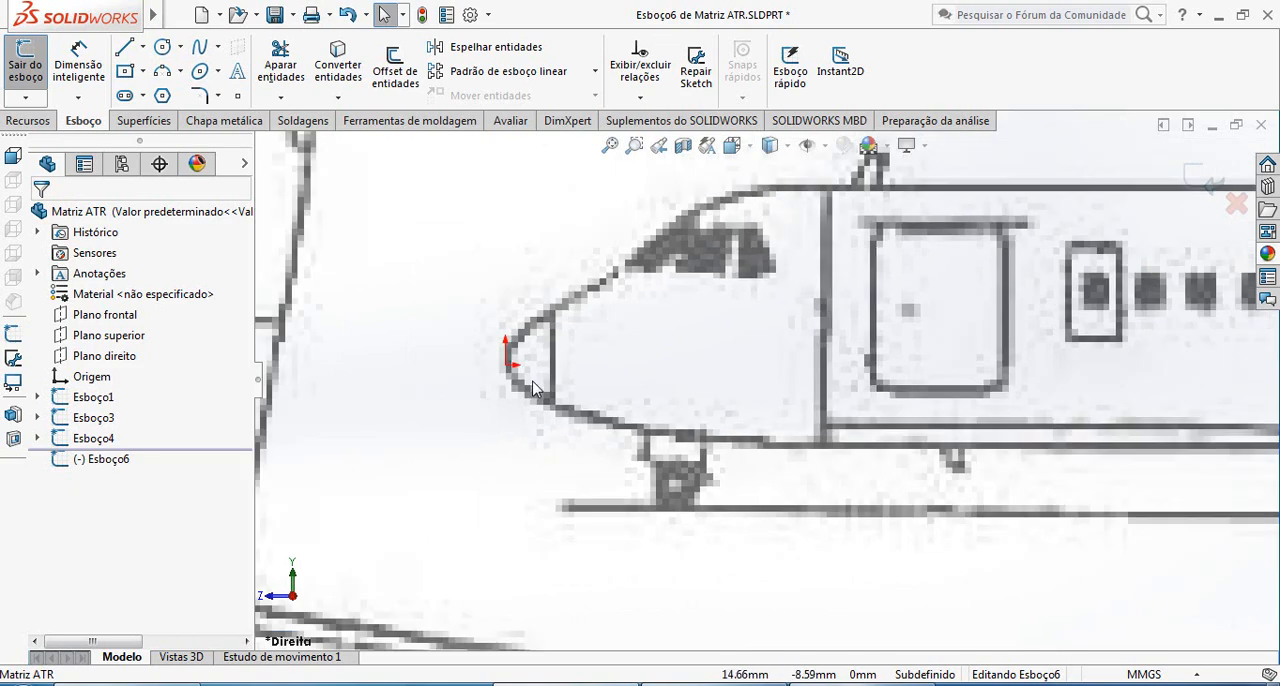
{"action": "scroll", "coordinate": [557, 397], "scroll_direction": "up", "scroll_amount": 2}
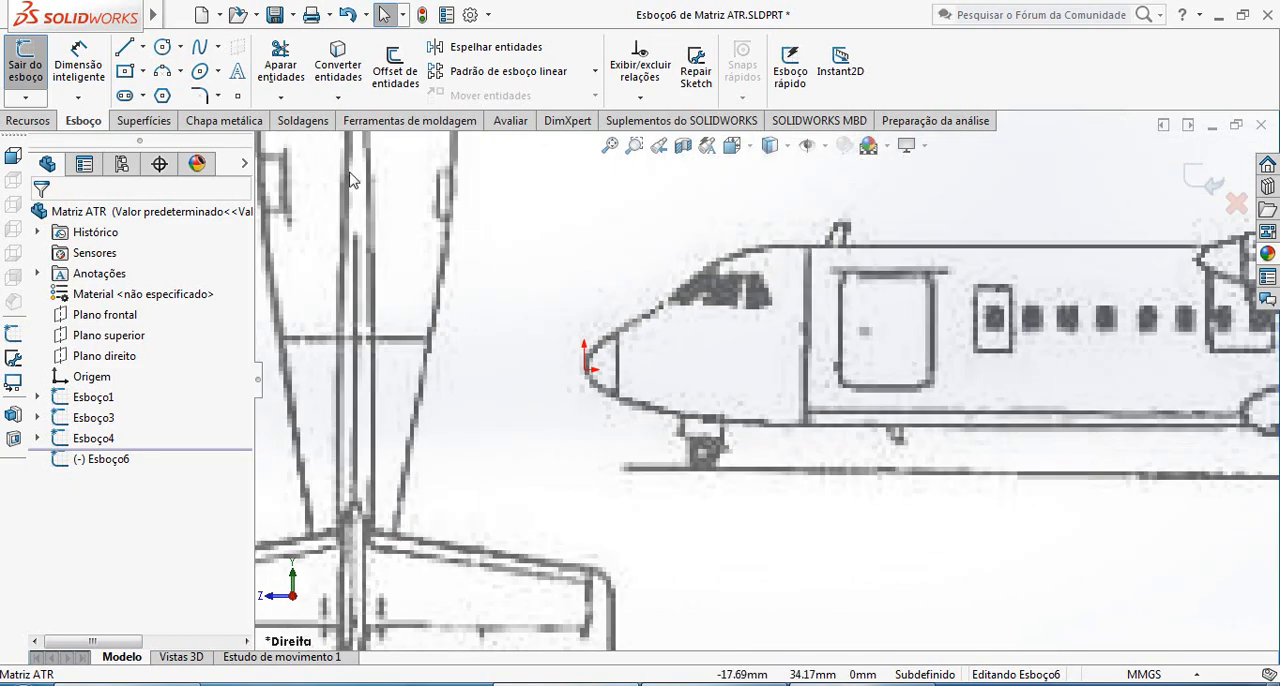
{"action": "left_click", "coordinate": [160, 50]}
{"action": "left_click", "coordinate": [143, 47]}
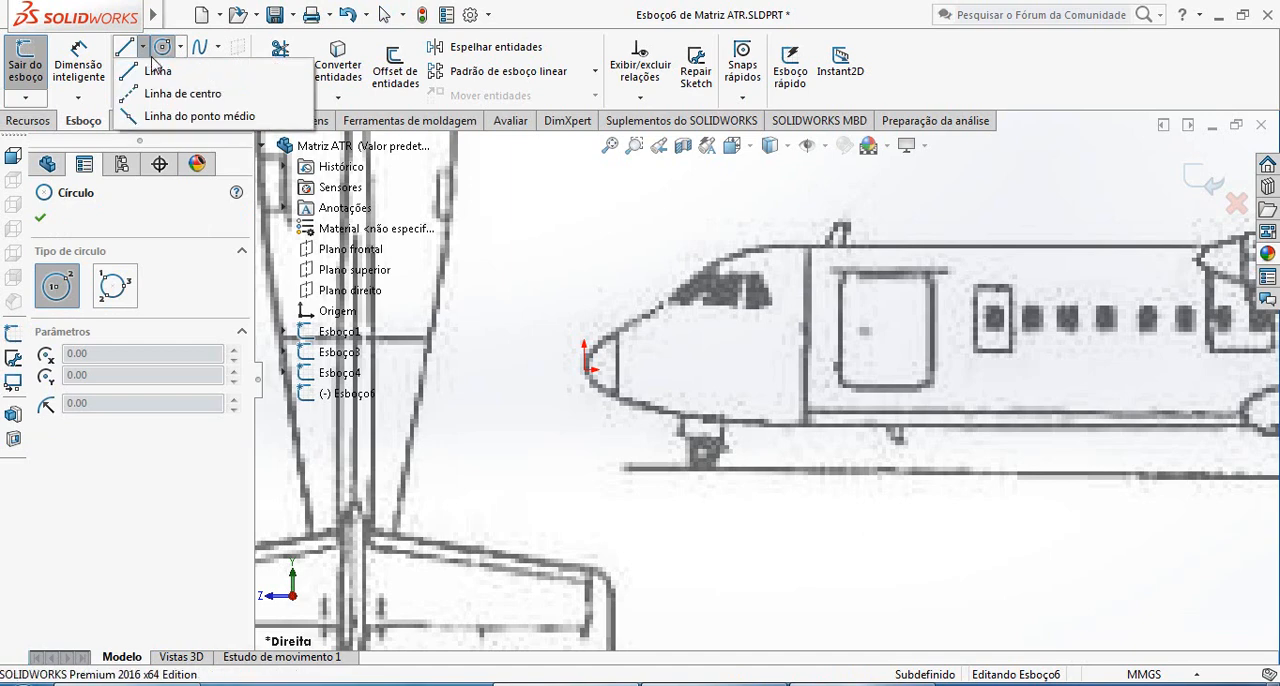
{"action": "left_click", "coordinate": [168, 93]}
{"action": "left_click", "coordinate": [143, 47]}
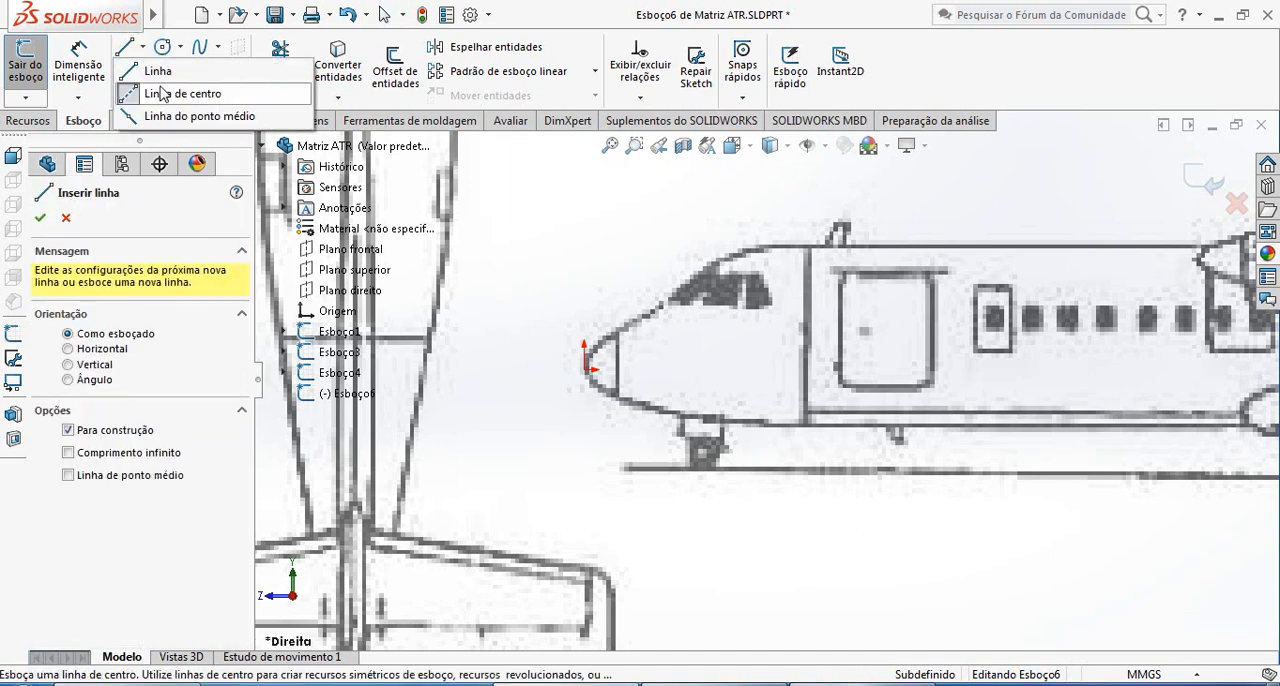
{"action": "left_click", "coordinate": [175, 94]}
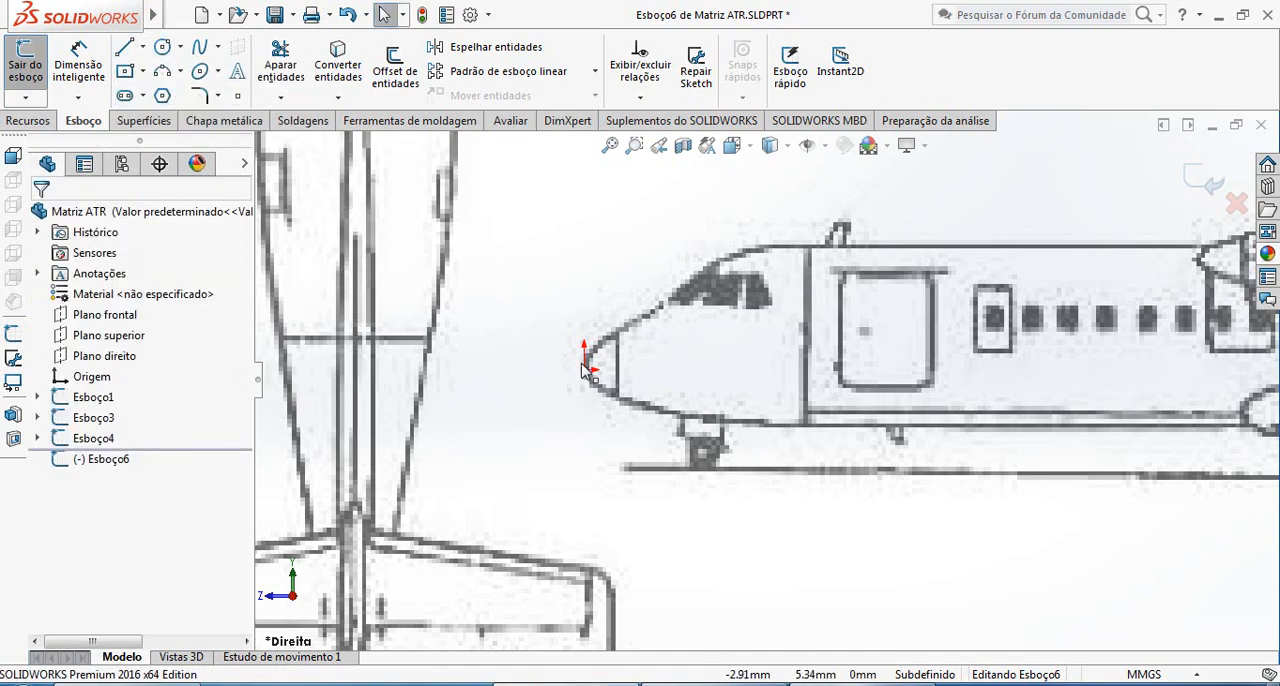
{"action": "left_click", "coordinate": [585, 370]}
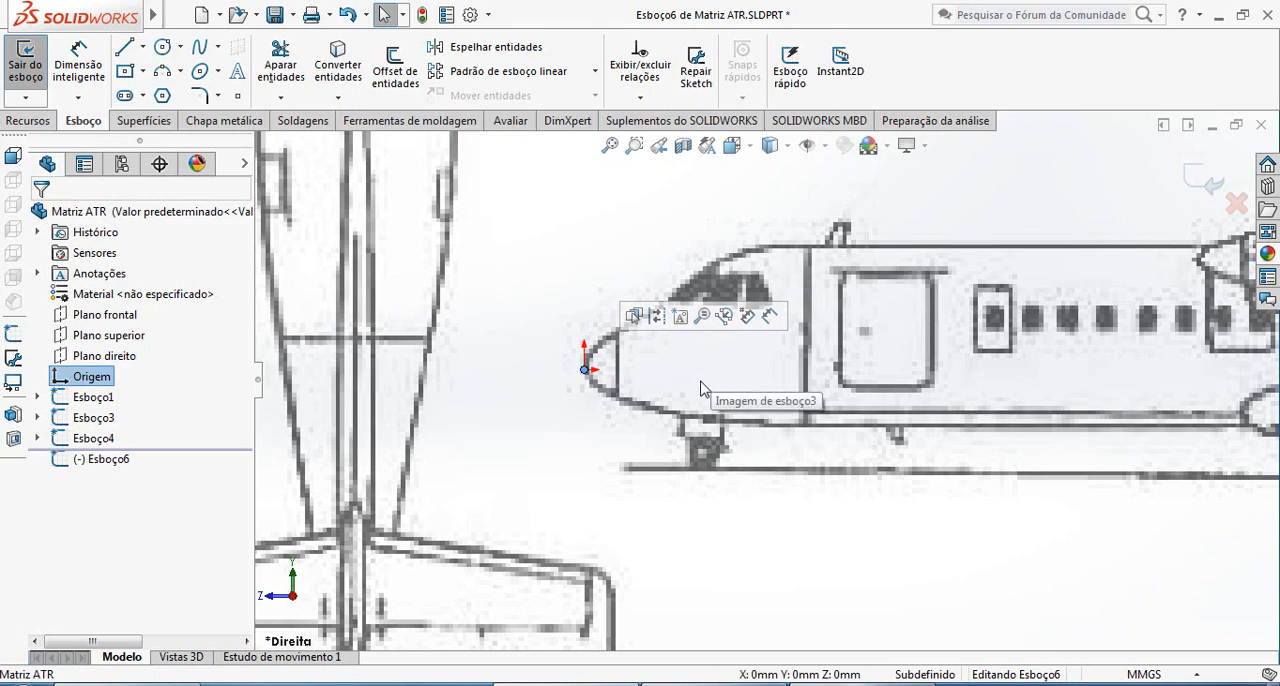
{"action": "left_click", "coordinate": [220, 234]}
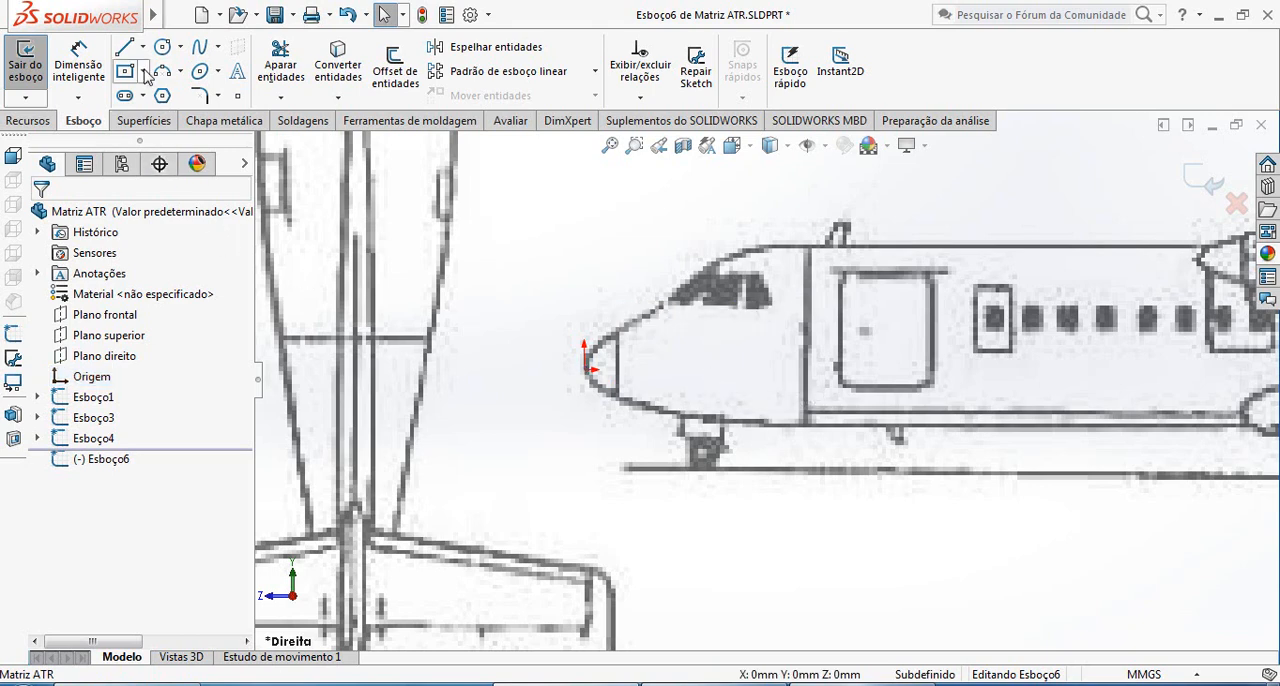
Draw a horizontal centerline about 1500 mm long from the origin at the nose to below the tail tip
{"action": "left_click", "coordinate": [144, 48]}
{"action": "left_click", "coordinate": [180, 77]}
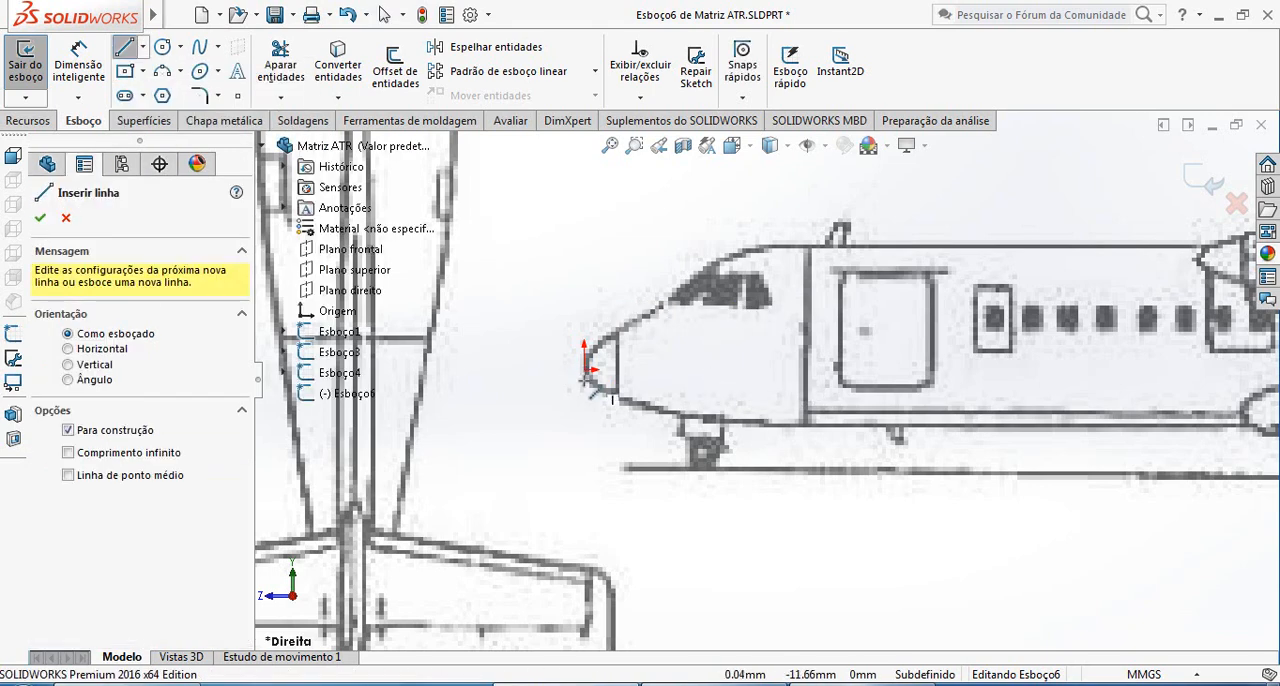
{"action": "left_click", "coordinate": [585, 370]}
{"action": "scroll", "coordinate": [760, 380], "scroll_direction": "up", "scroll_amount": 5}
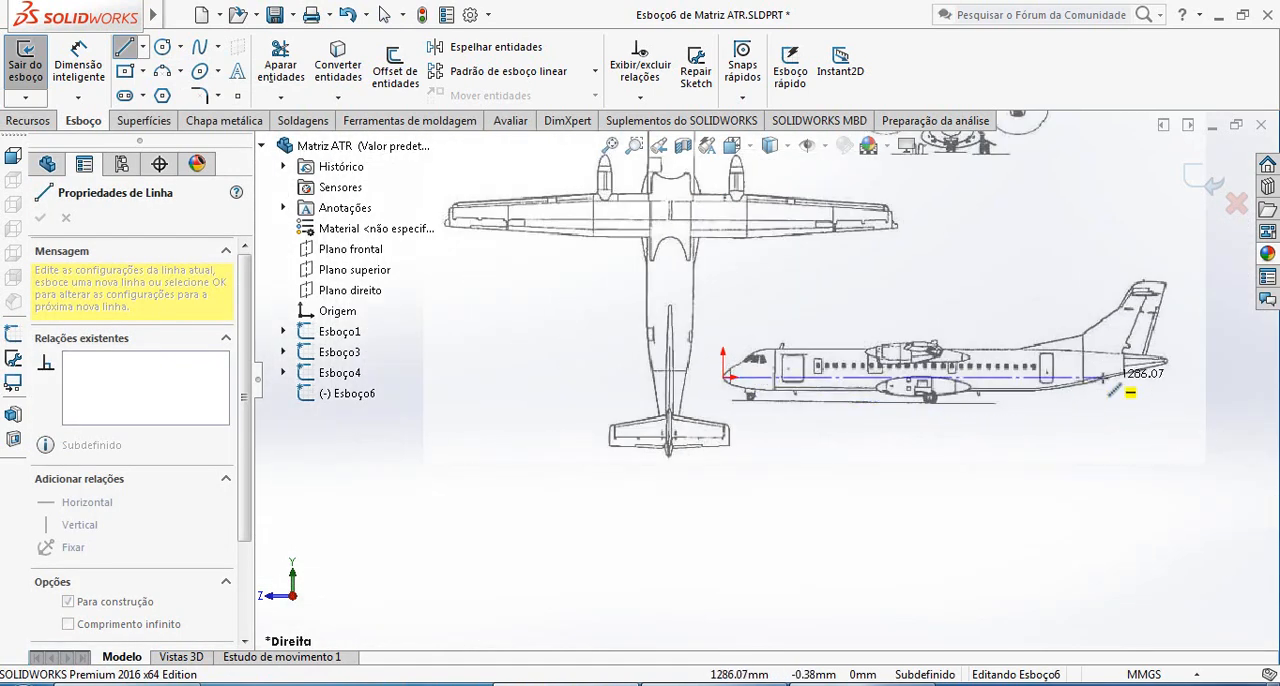
{"action": "left_click", "coordinate": [1165, 377]}
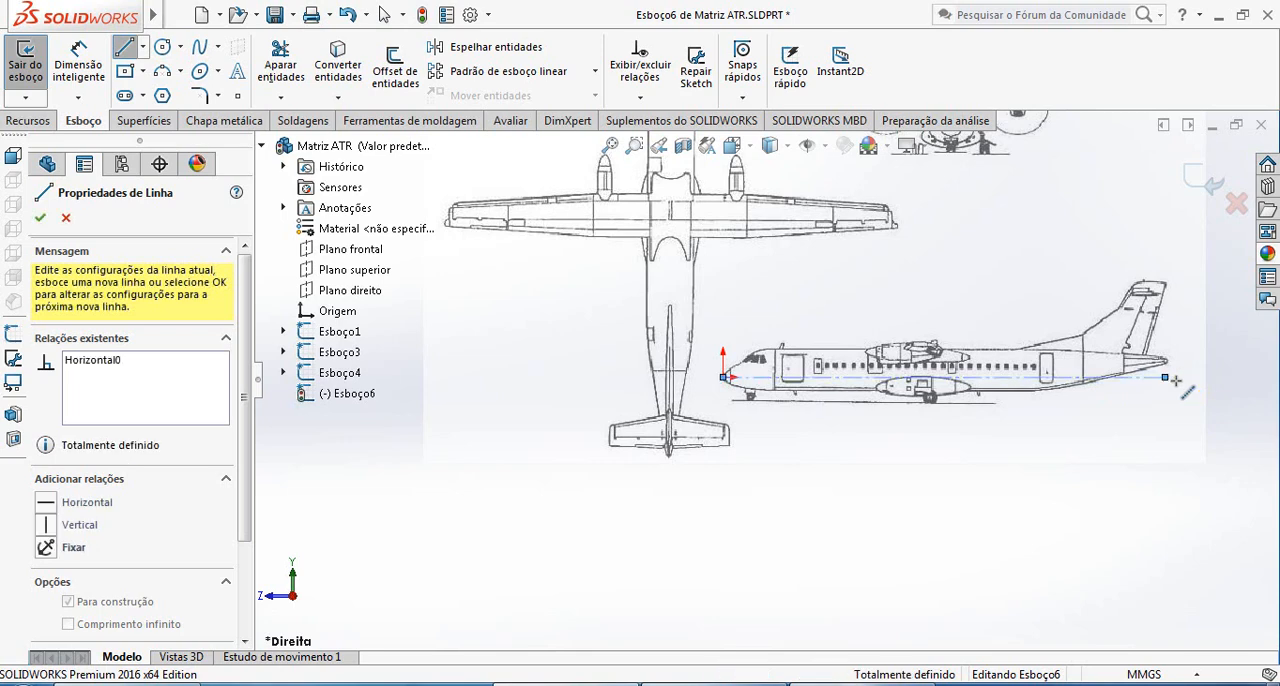
{"action": "key", "text": "Escape"}
Extend the tail end of the horizontal centerline past the tail tip, to about X 1522.5 mm
{"action": "scroll", "coordinate": [1190, 388], "scroll_direction": "down", "scroll_amount": 4}
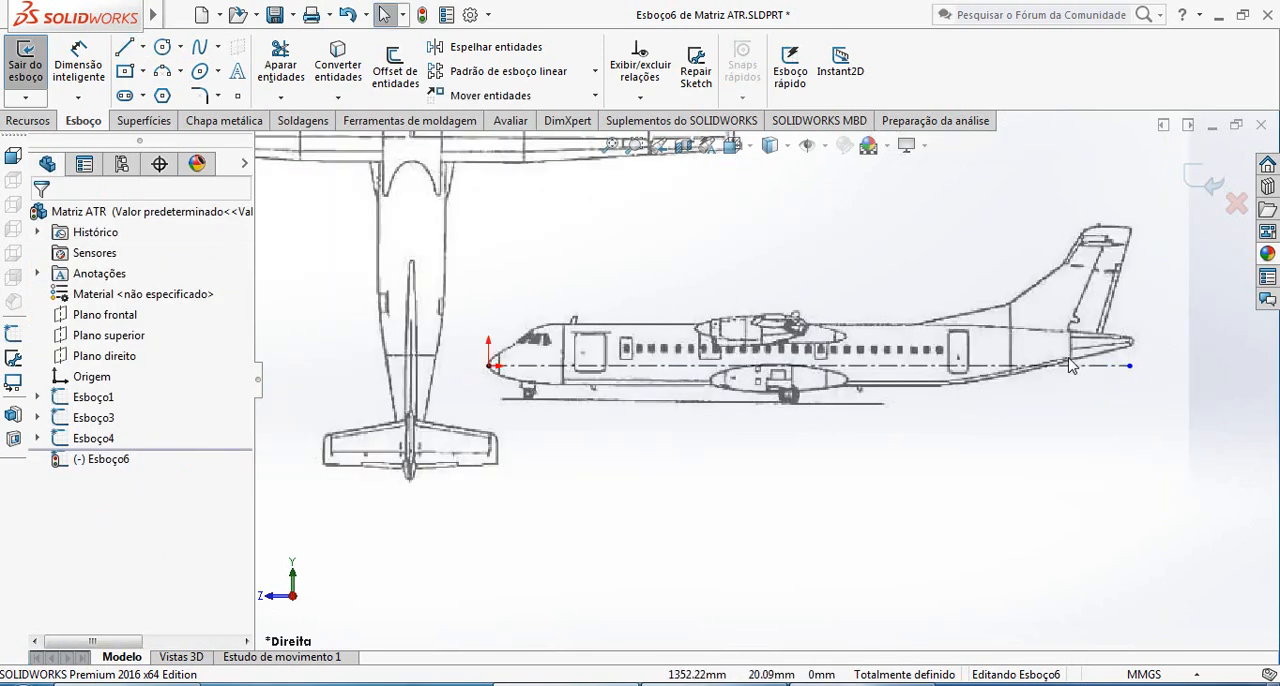
{"action": "scroll", "coordinate": [697, 449], "scroll_direction": "up", "scroll_amount": 2}
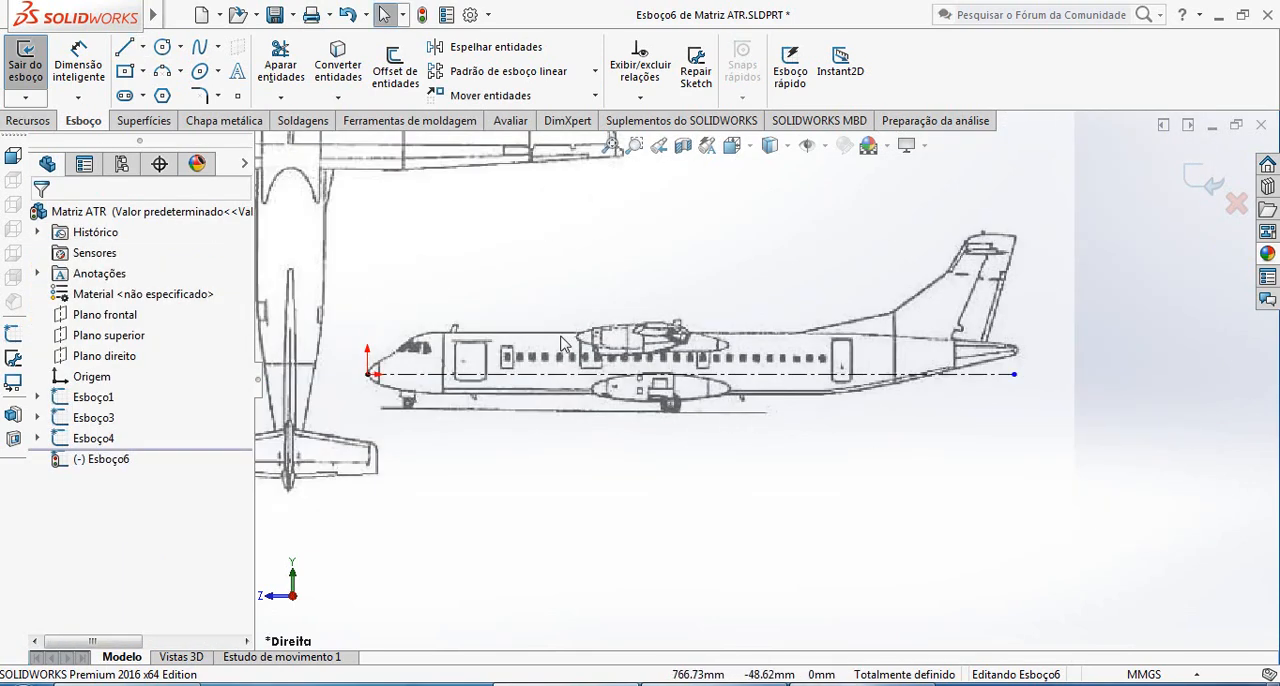
{"action": "scroll", "coordinate": [360, 395], "scroll_direction": "down", "scroll_amount": 3}
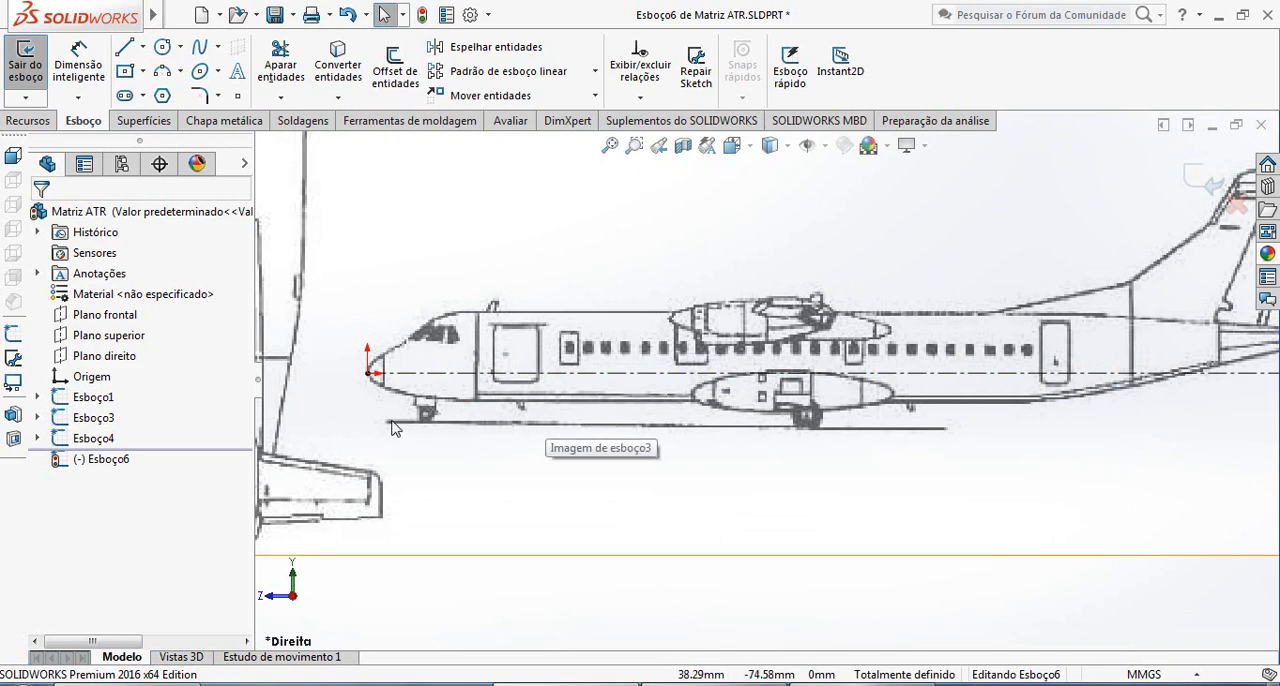
{"action": "scroll", "coordinate": [665, 425], "scroll_direction": "down", "scroll_amount": 1}
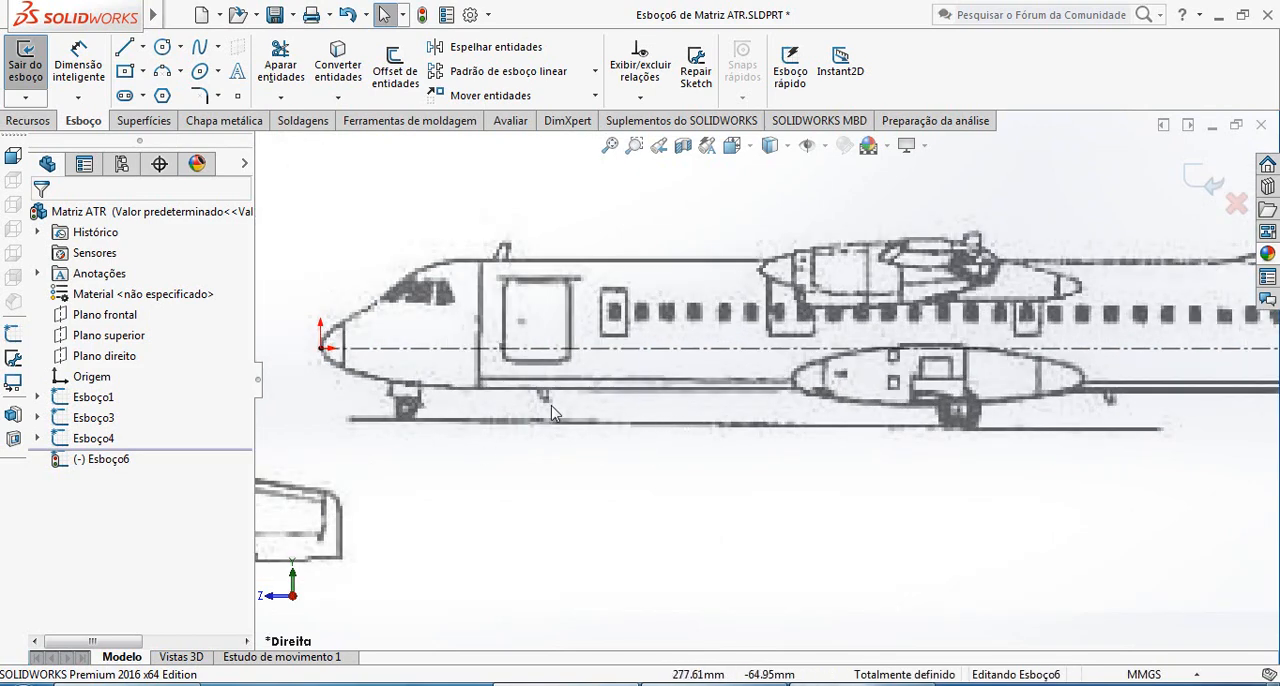
{"action": "scroll", "coordinate": [760, 390], "scroll_direction": "up", "scroll_amount": 3}
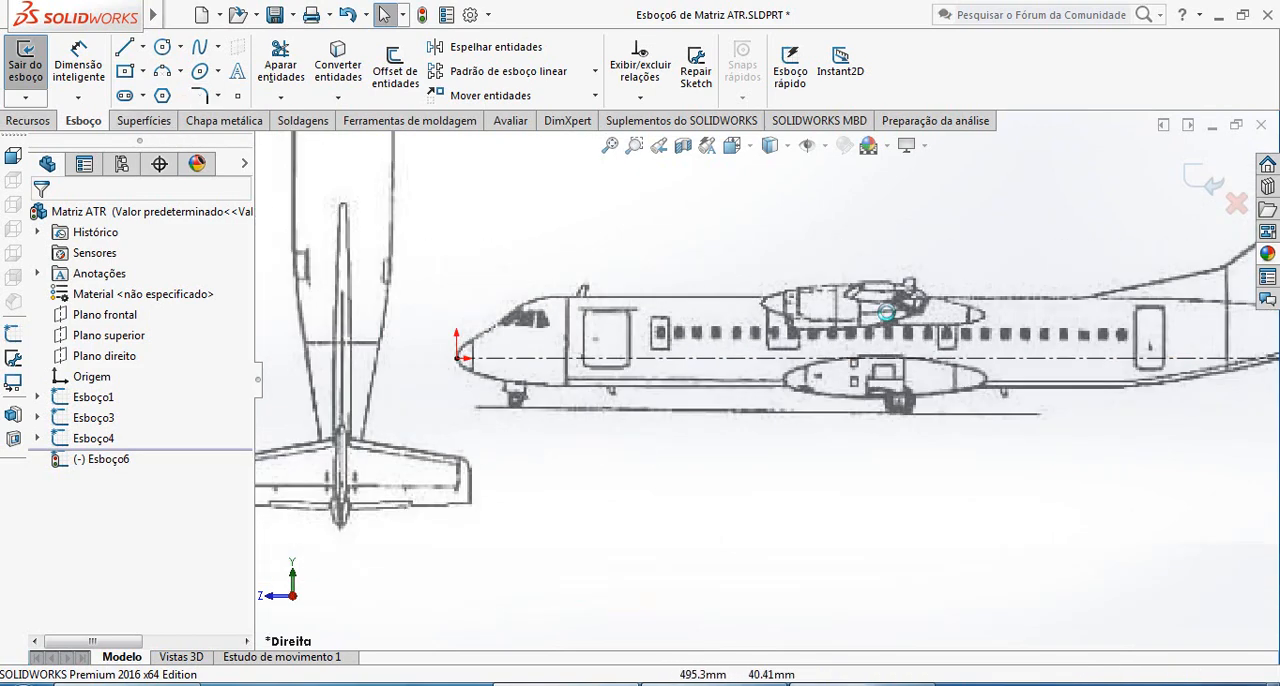
{"action": "scroll", "coordinate": [1103, 393], "scroll_direction": "down", "scroll_amount": 5}
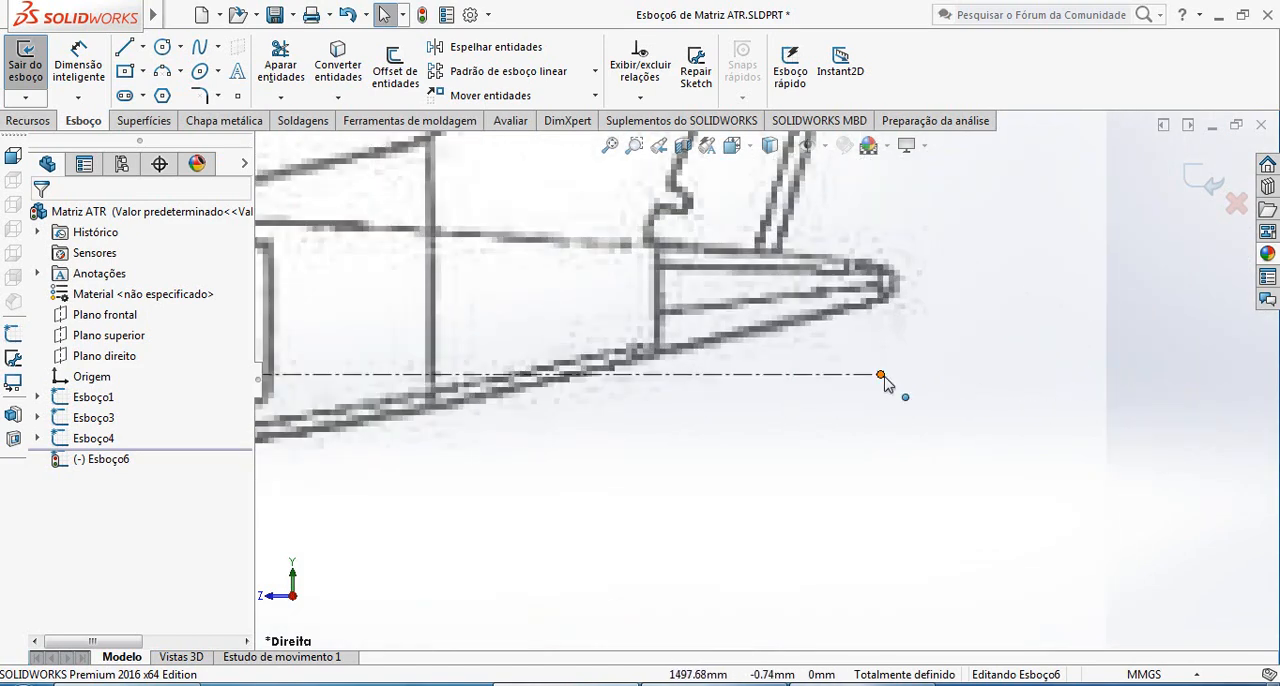
{"action": "left_click_drag", "start_coordinate": [881, 375], "coordinate": [926, 381]}
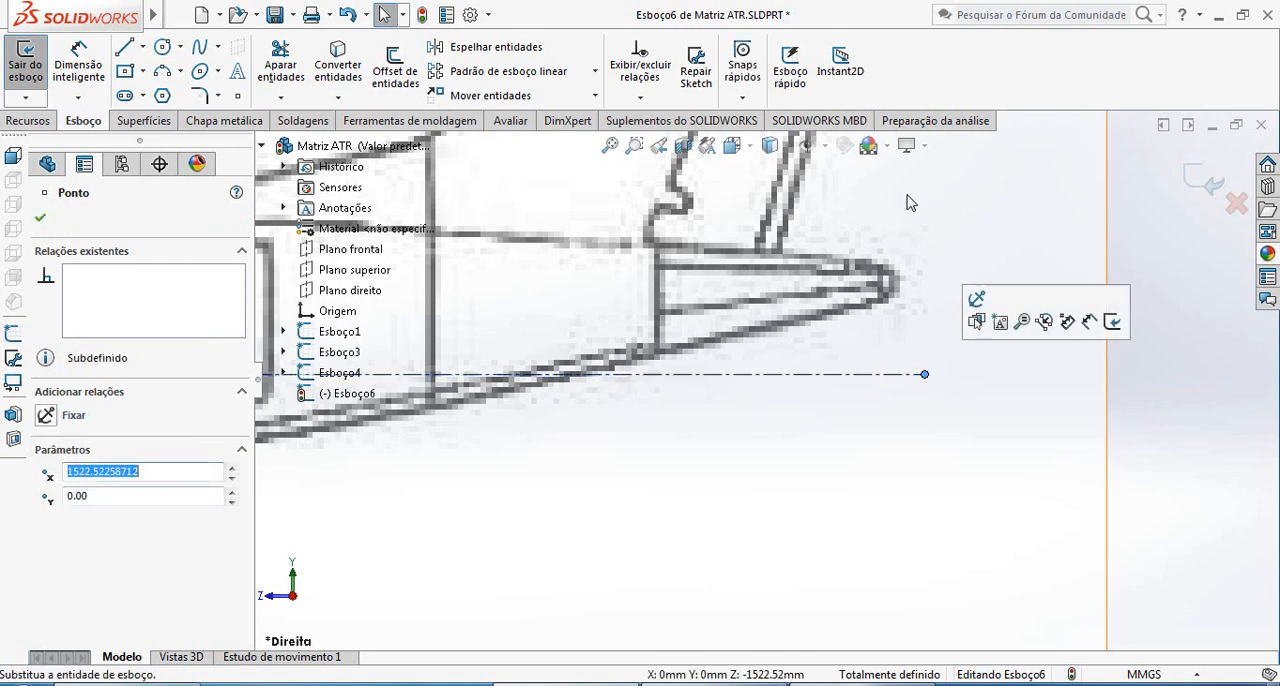
Draw a vertical centerline about 80 mm long through the tail cone's tip, ending just below the horizontal centerline
{"action": "left_click", "coordinate": [143, 47]}
{"action": "left_click", "coordinate": [185, 91]}
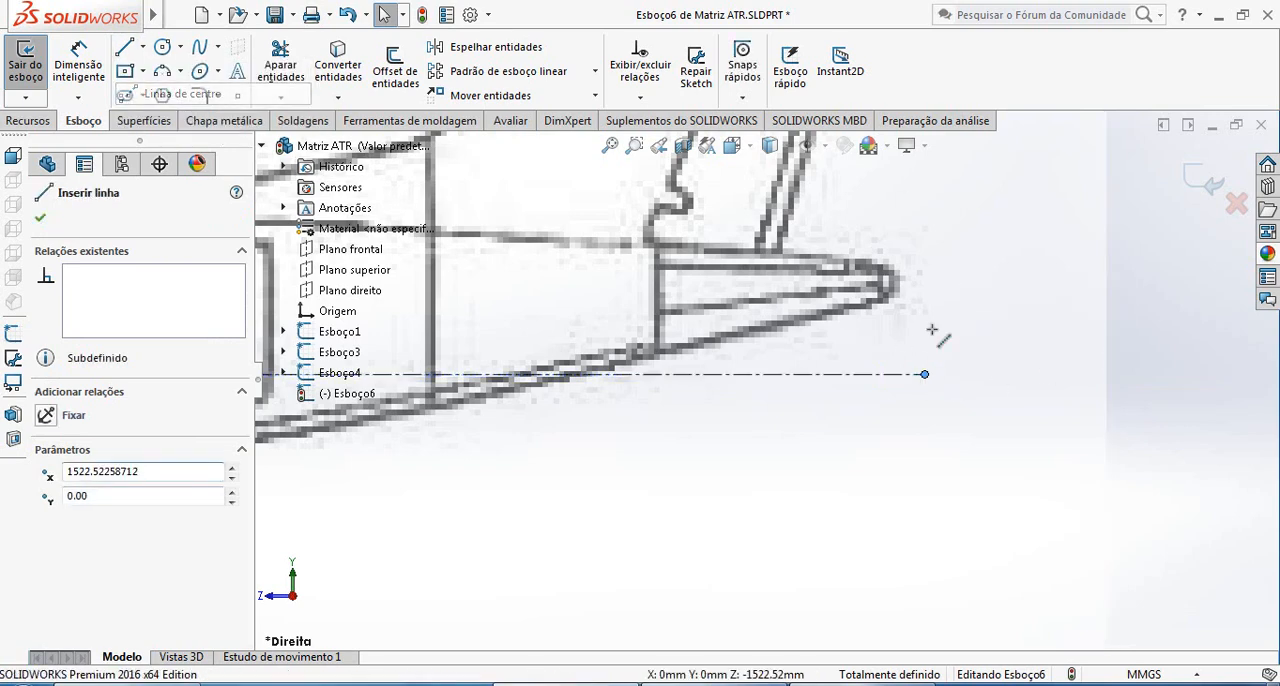
{"action": "scroll", "coordinate": [967, 321], "scroll_direction": "down", "scroll_amount": 2}
{"action": "left_click", "coordinate": [811, 210]}
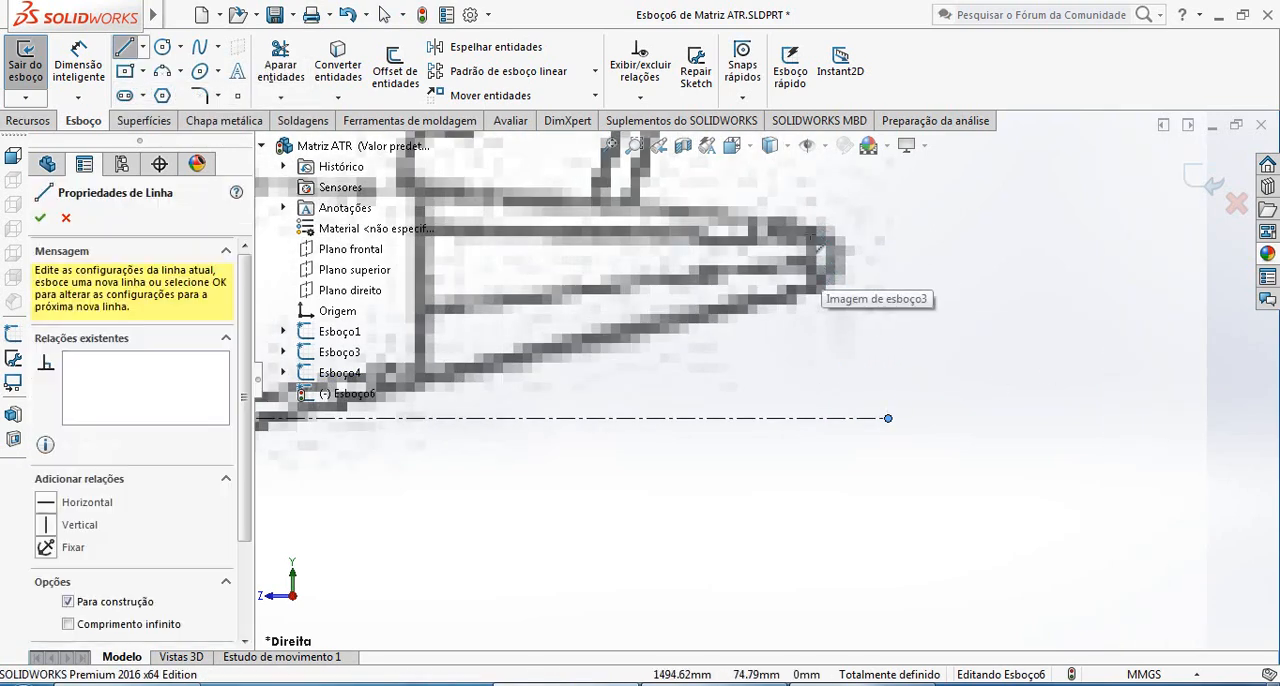
{"action": "left_click", "coordinate": [809, 430]}
{"action": "key", "text": "Escape"}
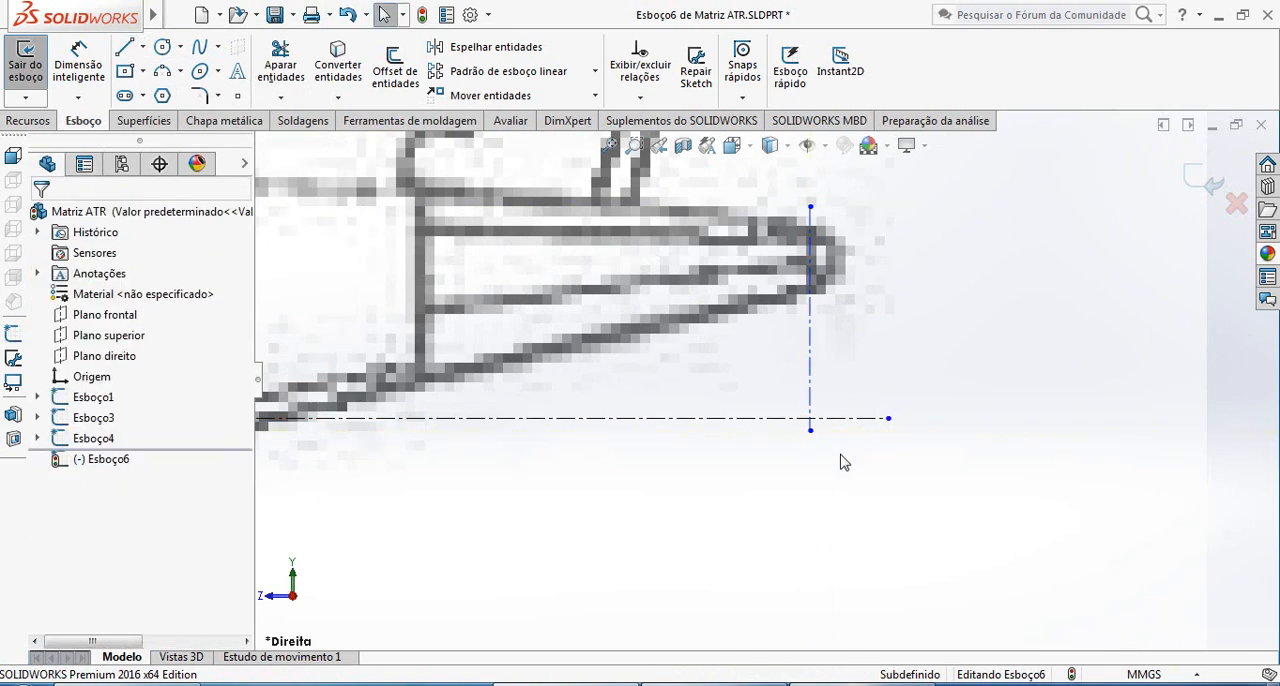
{"action": "scroll", "coordinate": [829, 378], "scroll_direction": "up", "scroll_amount": 2}
{"action": "scroll", "coordinate": [829, 378], "scroll_direction": "up", "scroll_amount": 3}
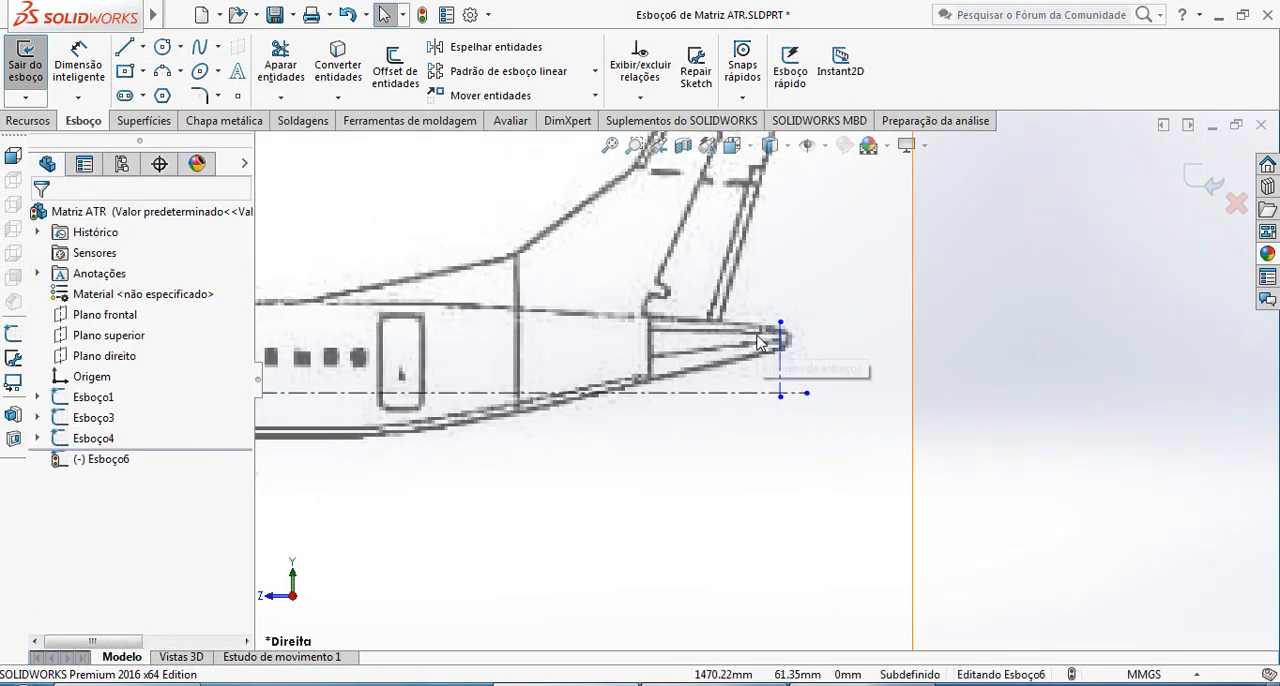
Draw a two-point spline from the origin at the nose to the belly at the first fuselage frame line, about X 174 mm, Y -45.6 mm
{"action": "scroll", "coordinate": [786, 343], "scroll_direction": "up", "scroll_amount": 5}
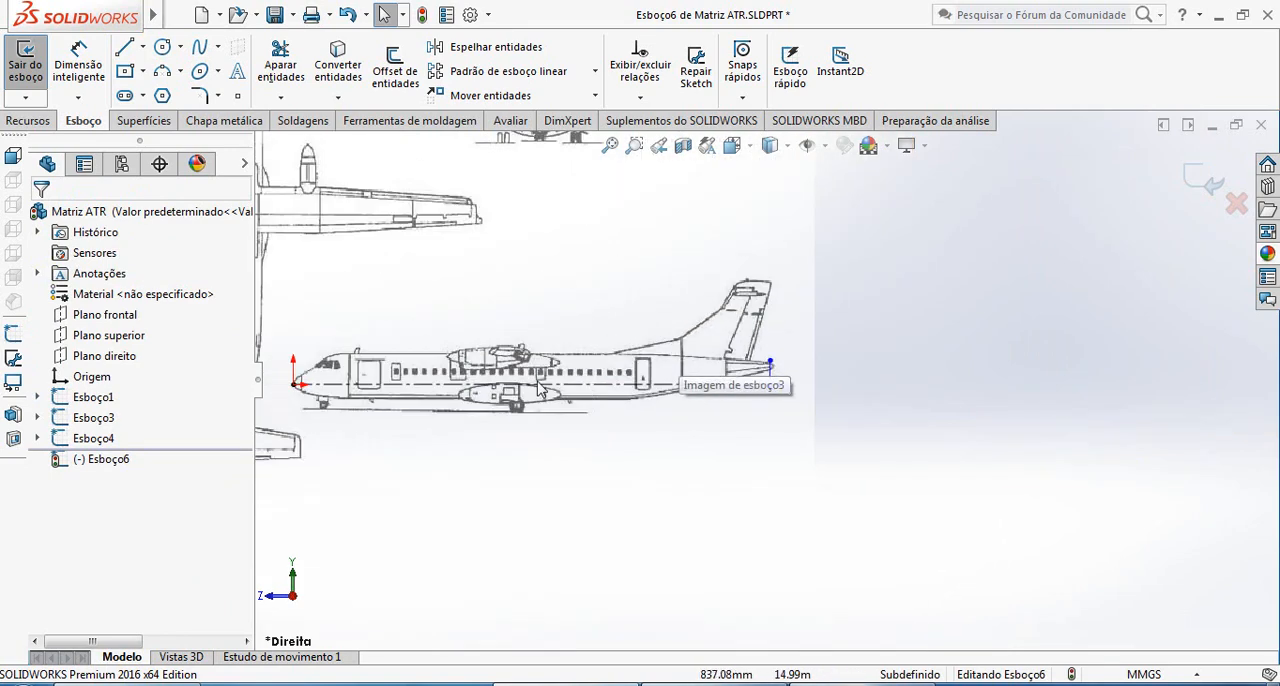
{"action": "scroll", "coordinate": [436, 402], "scroll_direction": "up", "scroll_amount": 2}
{"action": "scroll", "coordinate": [340, 397], "scroll_direction": "down", "scroll_amount": 10}
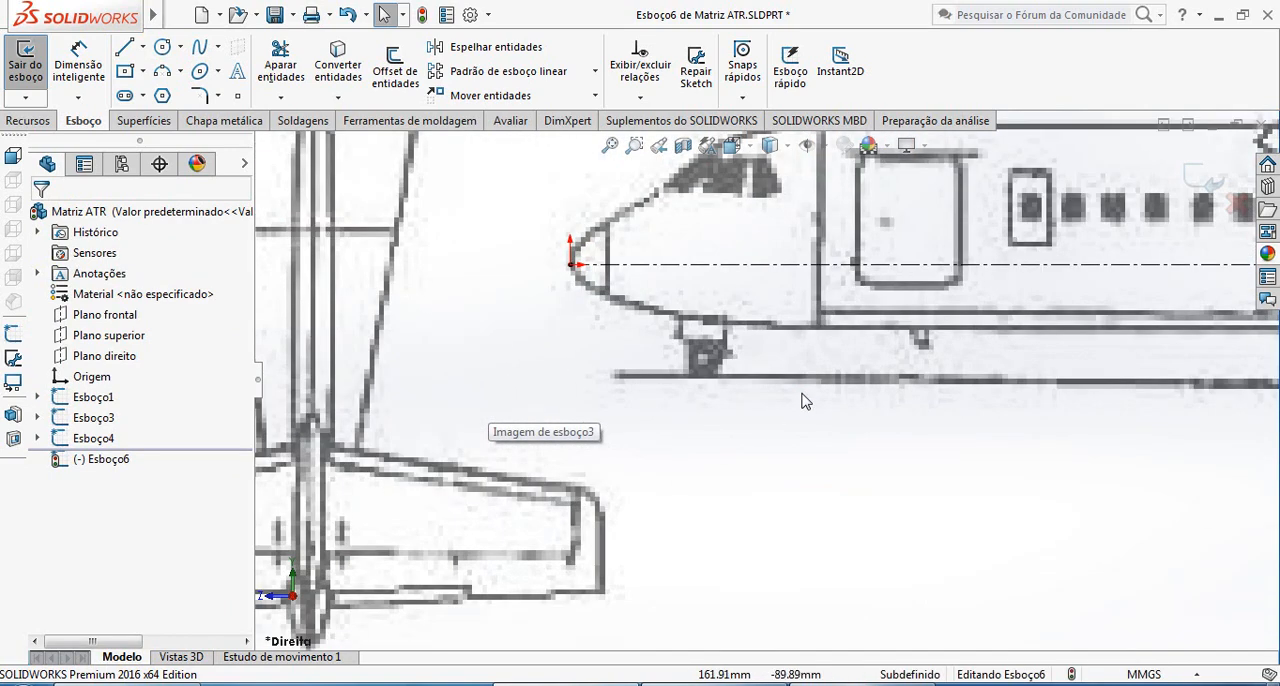
{"action": "scroll", "coordinate": [878, 357], "scroll_direction": "up", "scroll_amount": 2}
{"action": "scroll", "coordinate": [878, 357], "scroll_direction": "down", "scroll_amount": 2}
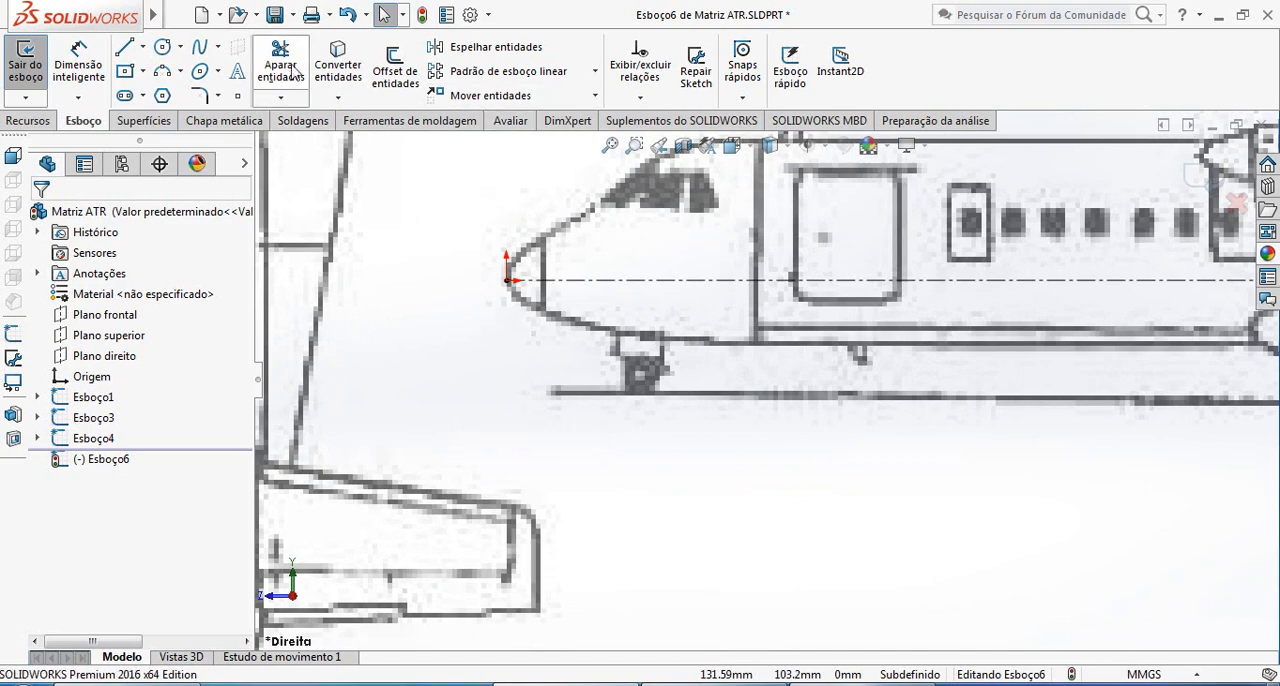
{"action": "left_click", "coordinate": [200, 48]}
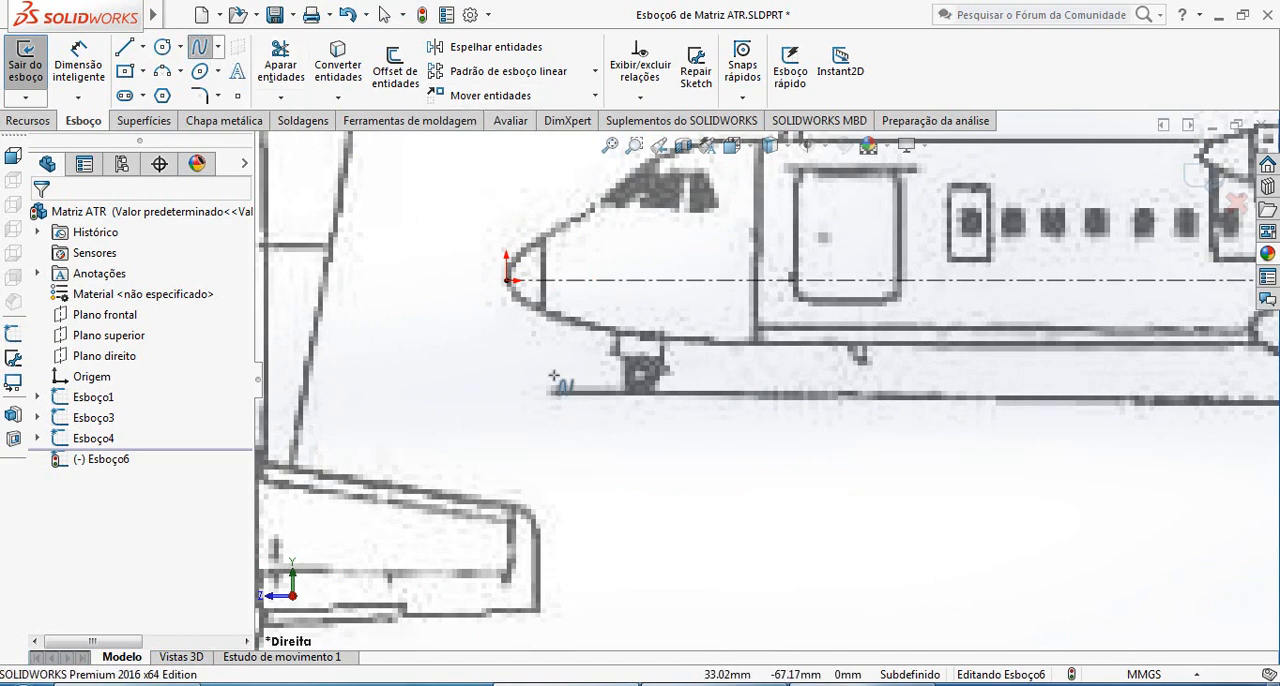
{"action": "left_click", "coordinate": [507, 280]}
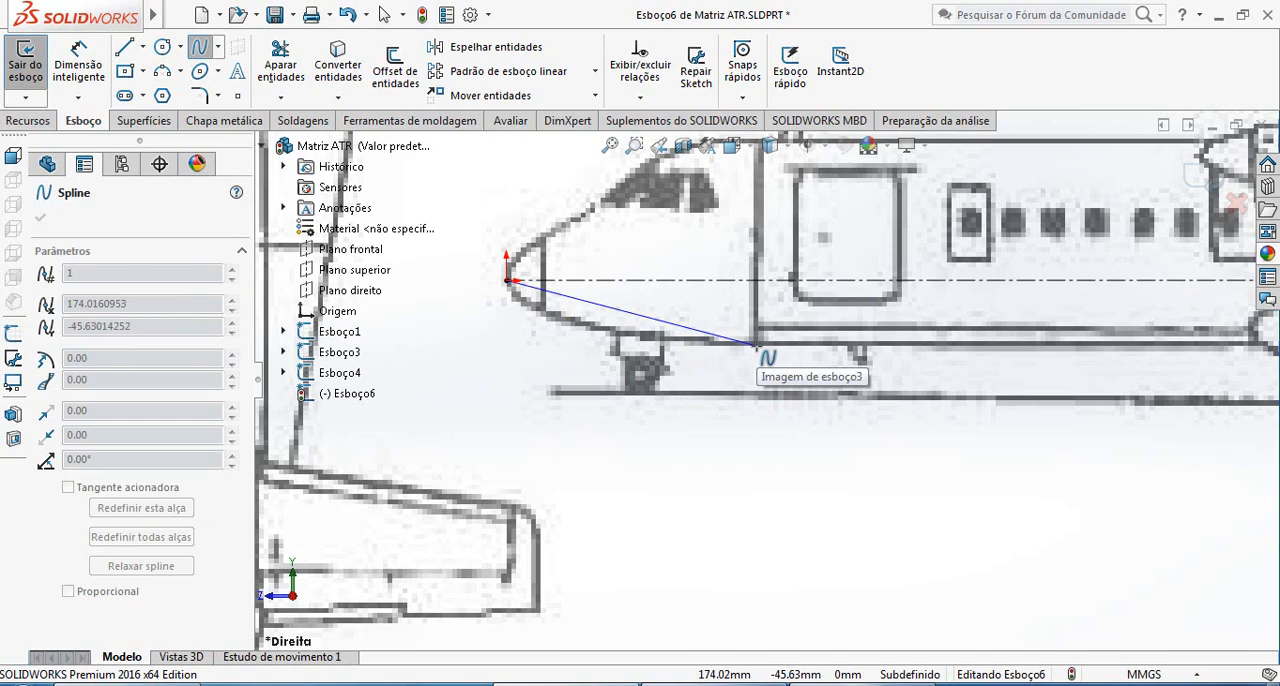
{"action": "left_click", "coordinate": [760, 347]}
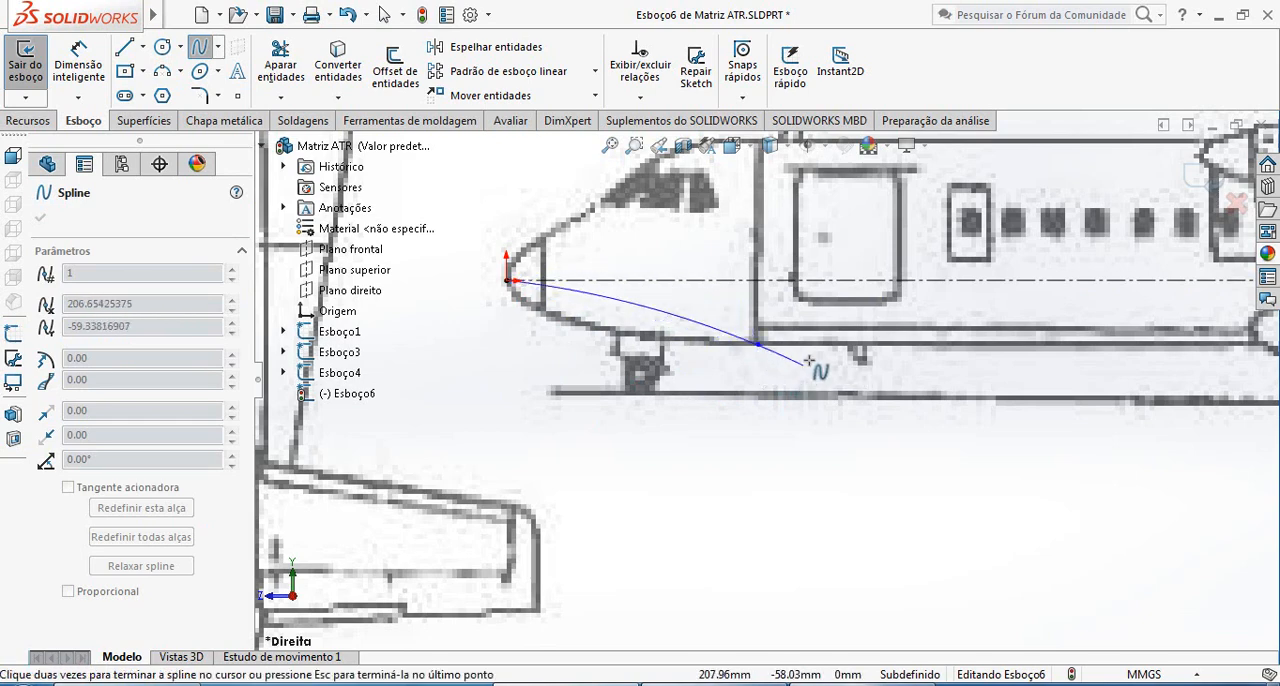
{"action": "key", "text": "Escape"}
Bend the nose spline along the lower nose outline with its tangent handles and make the handle at the origin vertical
{"action": "scroll", "coordinate": [611, 340], "scroll_direction": "down", "scroll_amount": 3}
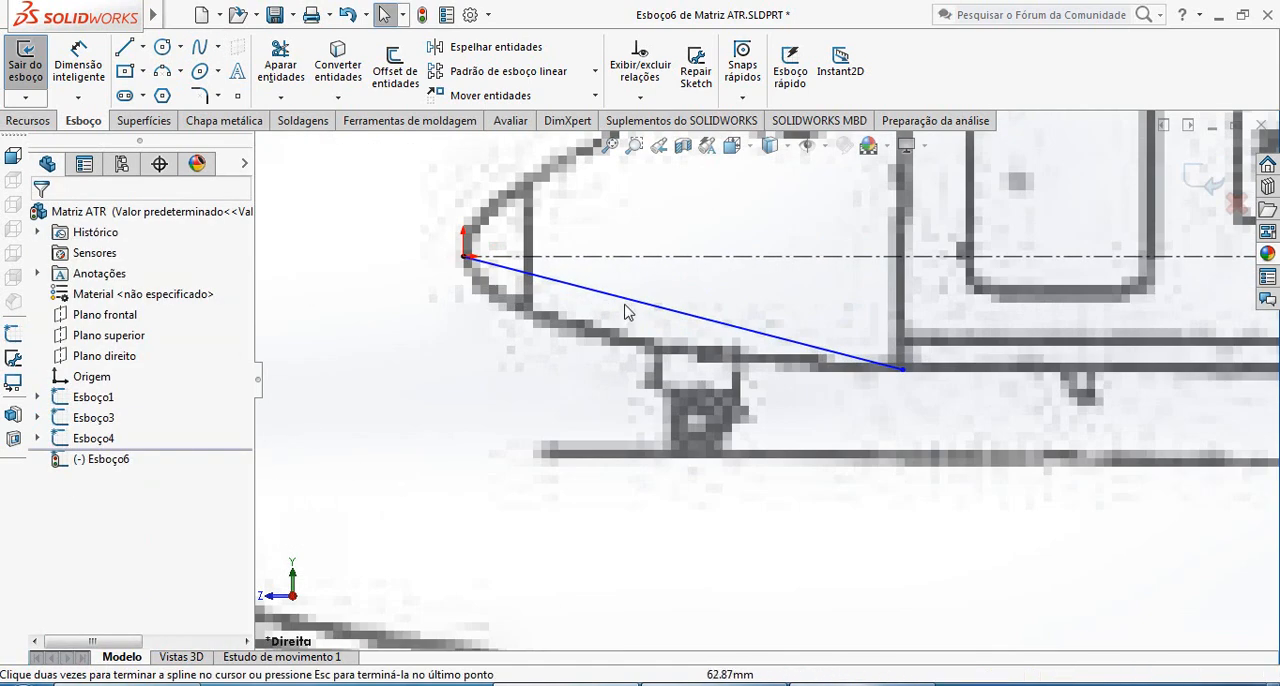
{"action": "left_click", "coordinate": [640, 305]}
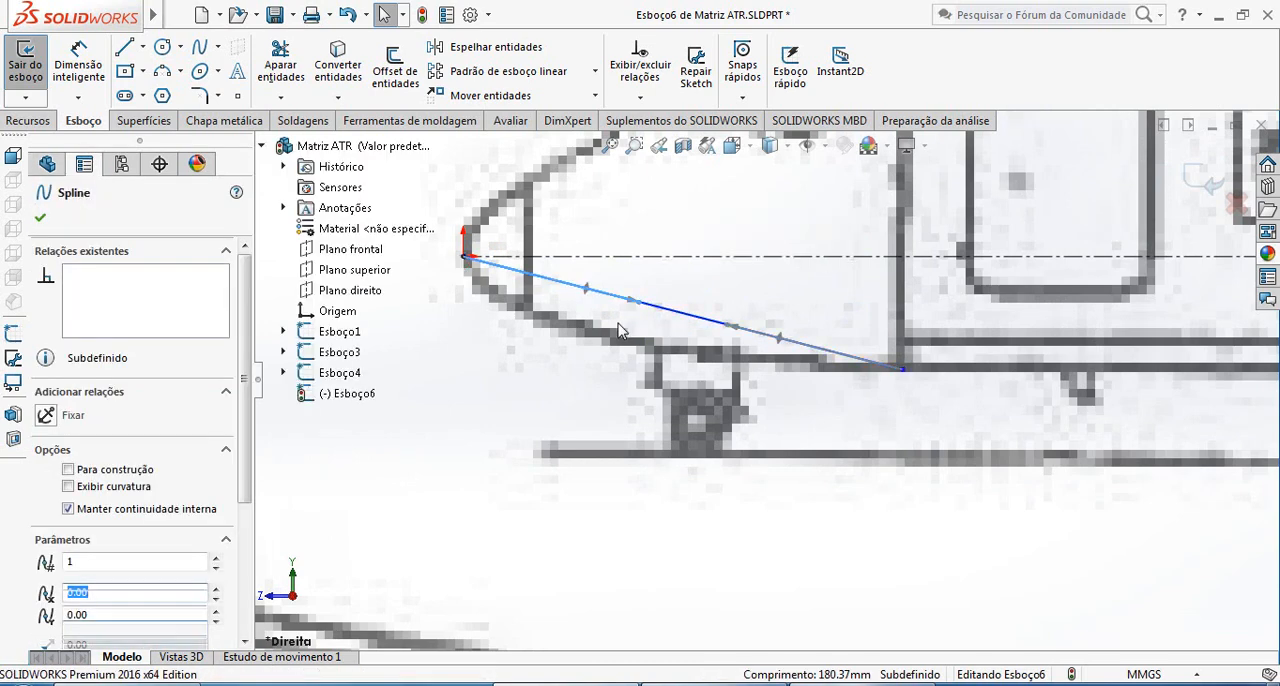
{"action": "left_click_drag", "start_coordinate": [640, 305], "coordinate": [468, 346]}
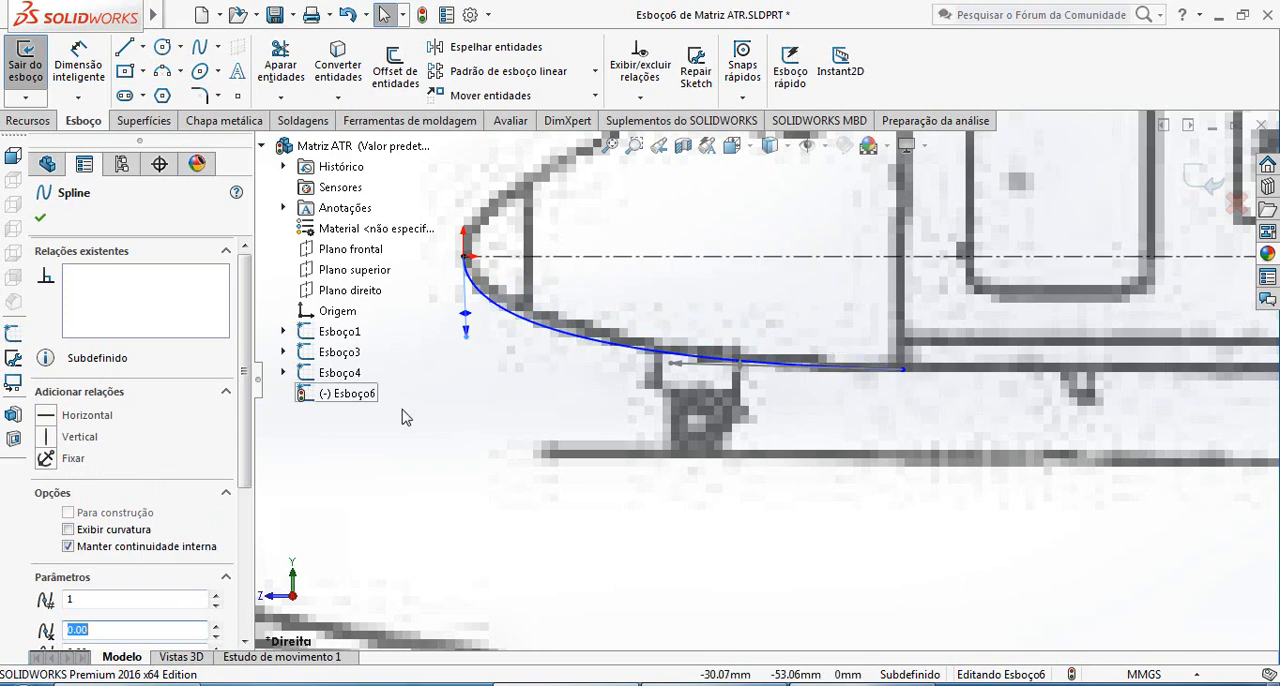
{"action": "left_click", "coordinate": [74, 446]}
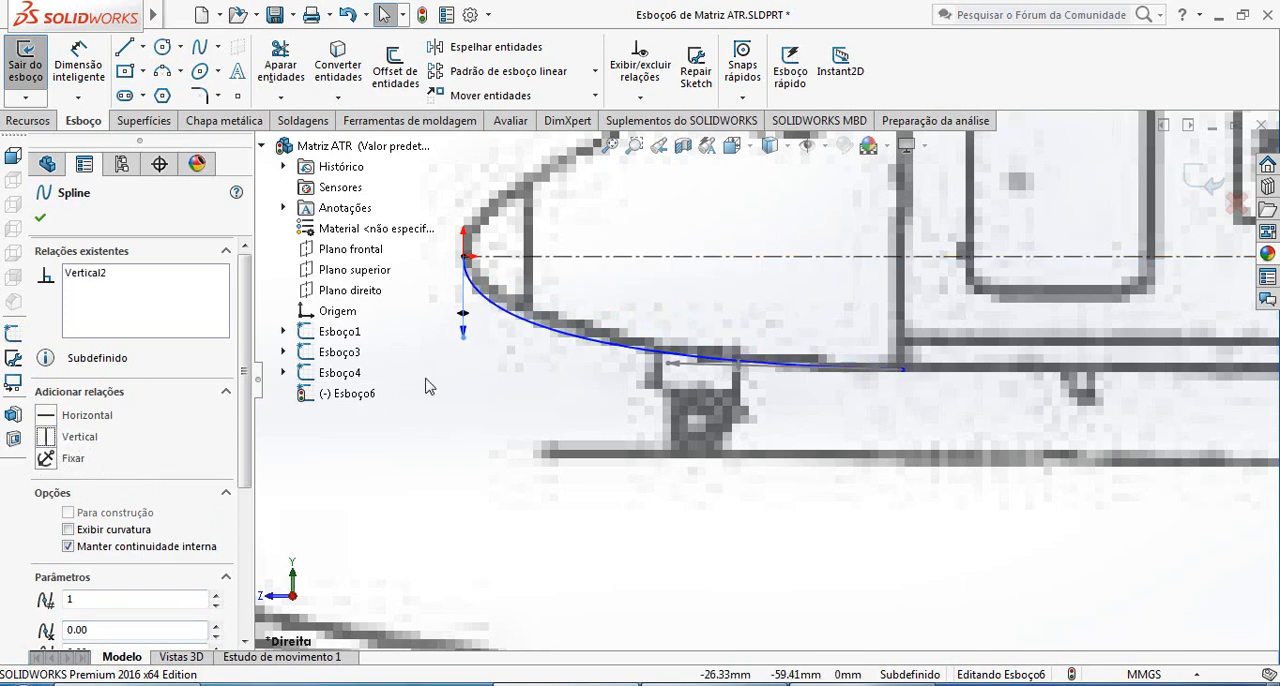
{"action": "left_click_drag", "start_coordinate": [465, 342], "coordinate": [468, 329]}
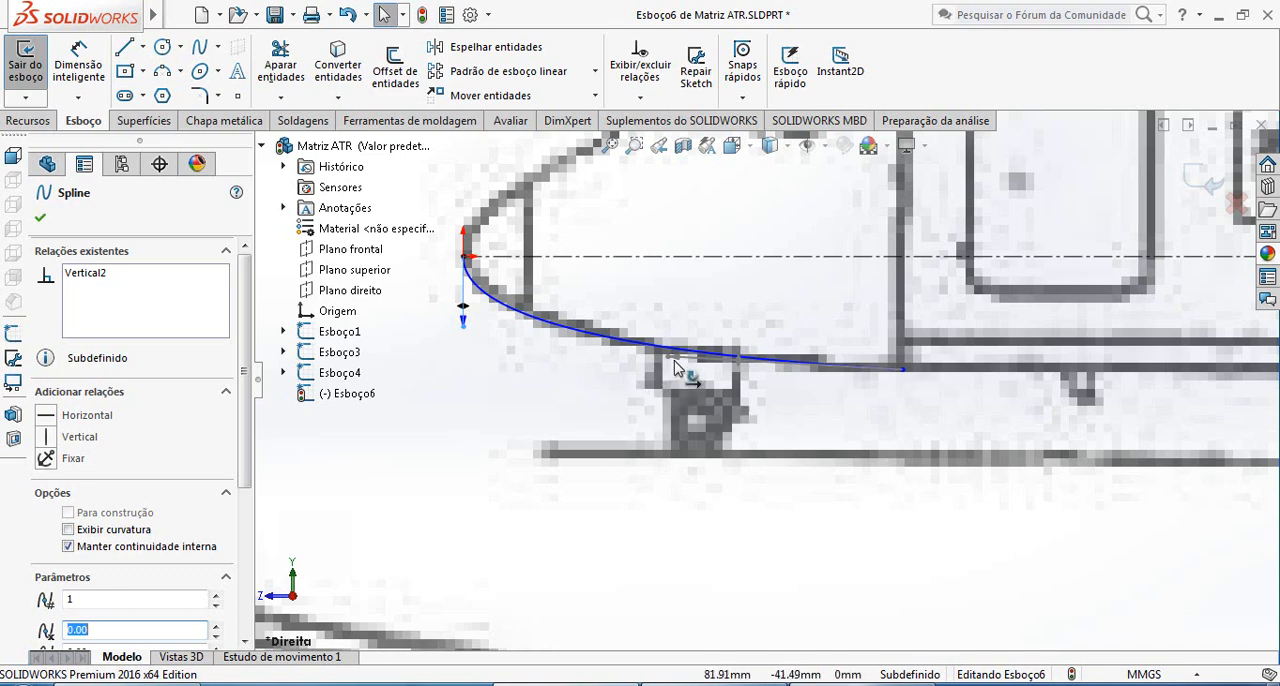
{"action": "left_click_drag", "start_coordinate": [676, 368], "coordinate": [768, 383]}
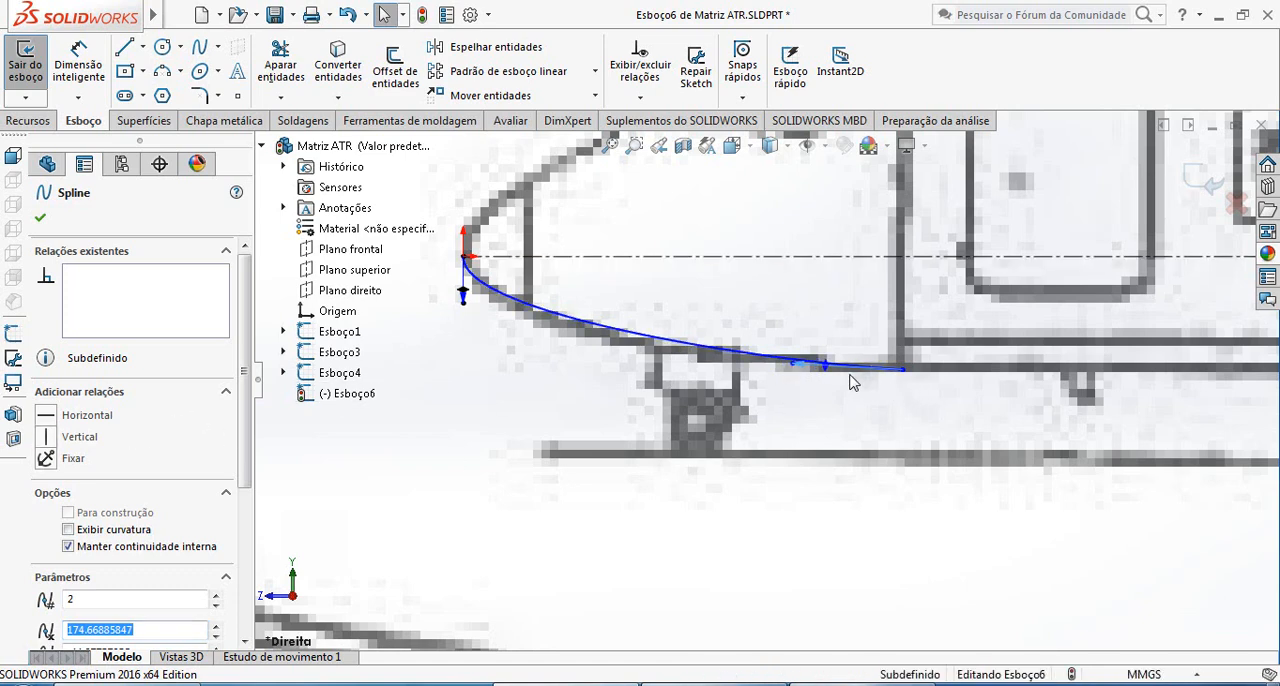
Make the nose spline's tangent handle at the belly end horizontal and lengthen it to match the outline
{"action": "mouse_move", "coordinate": [826, 367]}
{"action": "left_mouse_down"}
{"action": "mouse_move", "coordinate": [837, 400]}
{"action": "mouse_move", "coordinate": [826, 383]}
{"action": "left_mouse_up"}
{"action": "left_click", "coordinate": [84, 418]}
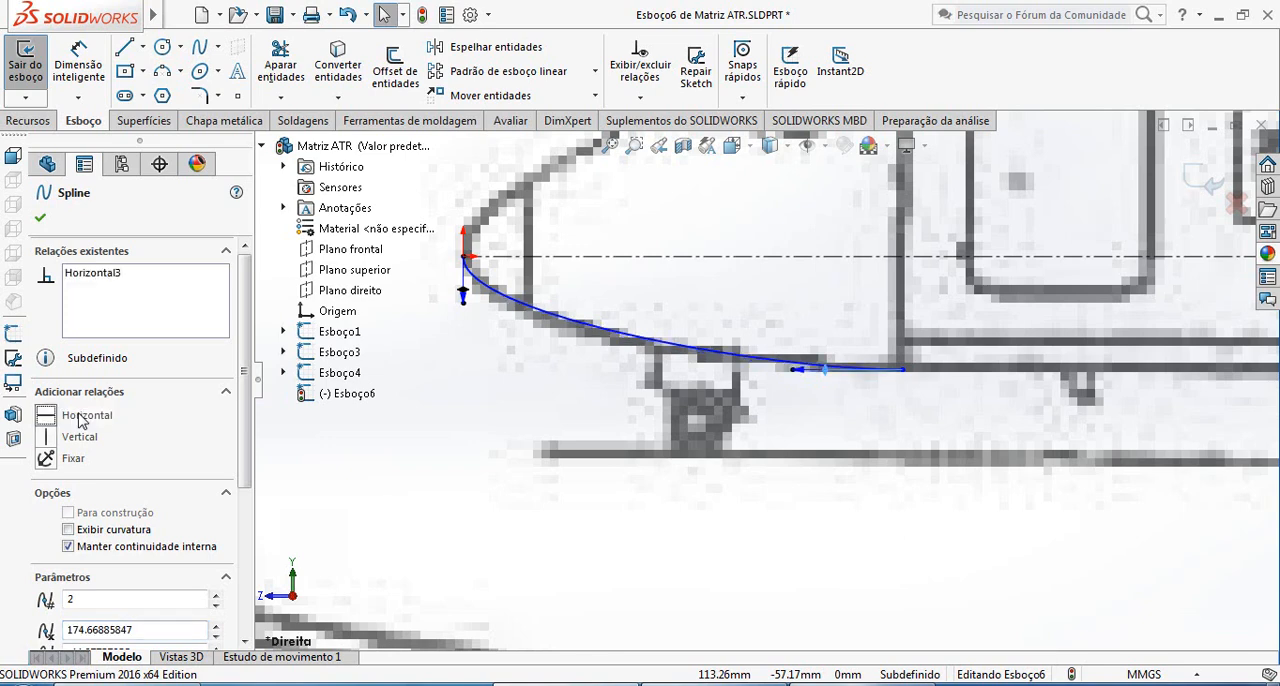
{"action": "left_click_drag", "start_coordinate": [795, 370], "coordinate": [744, 371]}
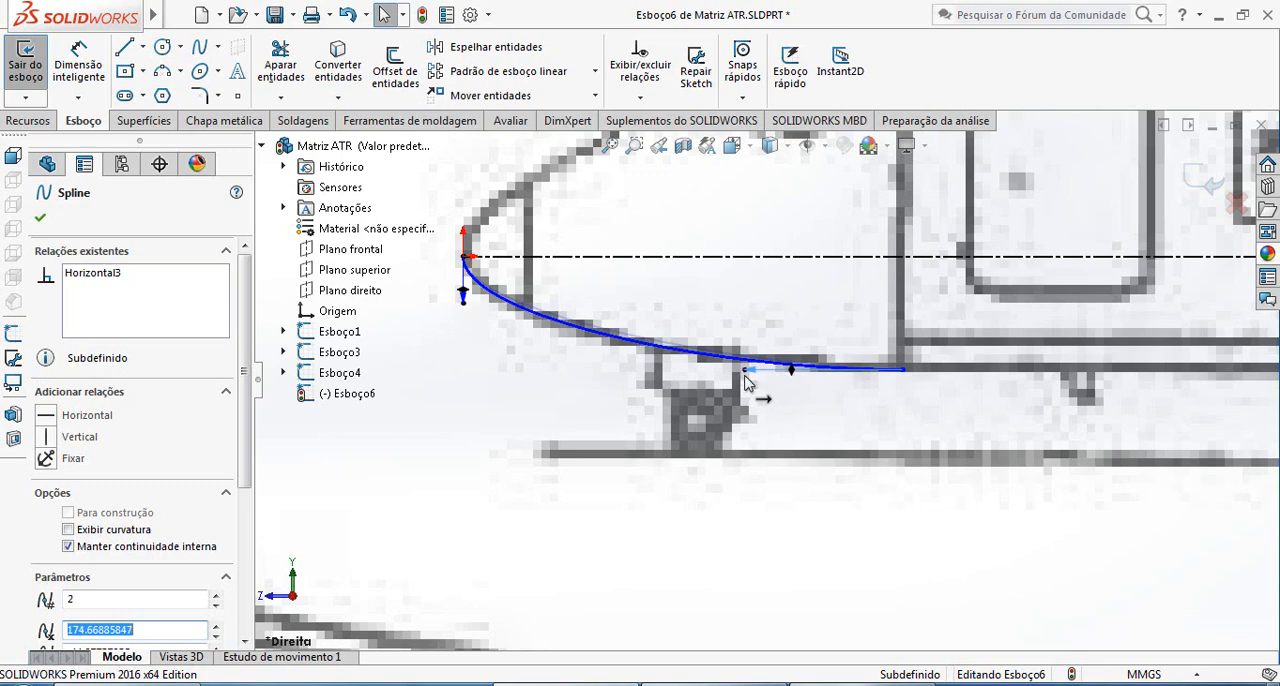
Draw a horizontal line about 880 mm long along the belly from the nose spline's end to just ahead of the rear door
{"action": "scroll", "coordinate": [745, 380], "scroll_direction": "up", "scroll_amount": 5}
{"action": "scroll", "coordinate": [765, 500], "scroll_direction": "down", "scroll_amount": 4}
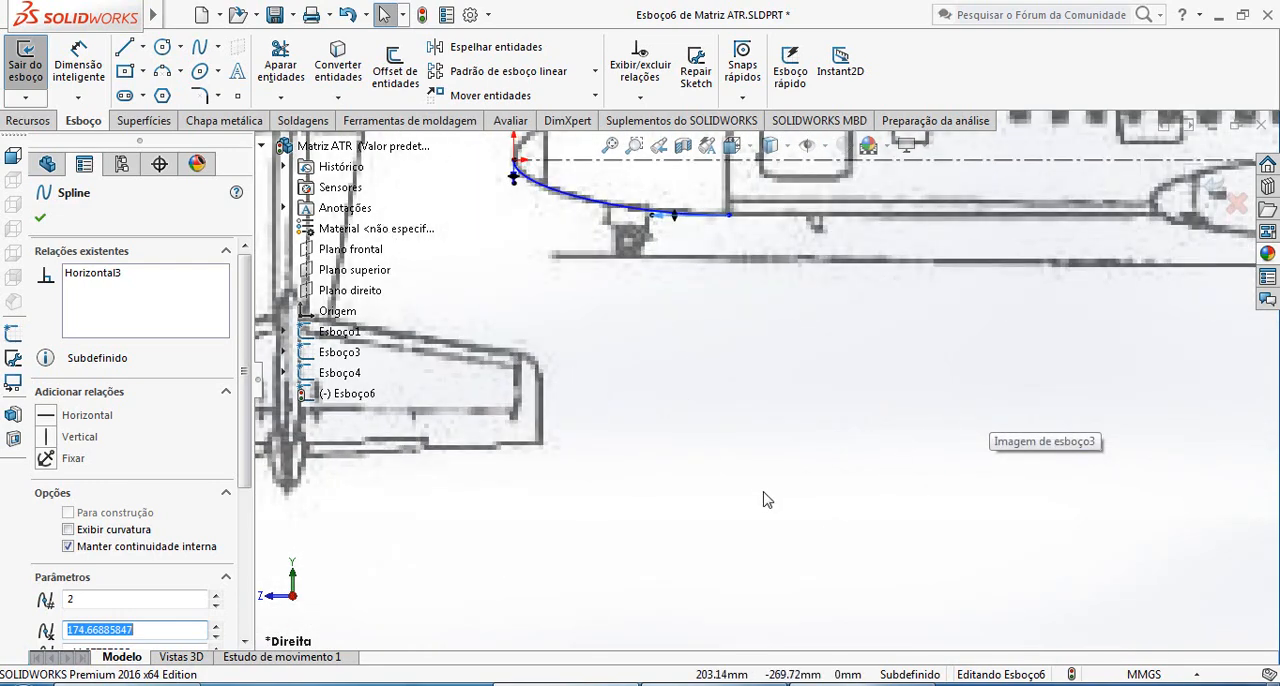
{"action": "scroll", "coordinate": [760, 490], "scroll_direction": "up", "scroll_amount": 3}
{"action": "scroll", "coordinate": [1140, 370], "scroll_direction": "down", "scroll_amount": 2}
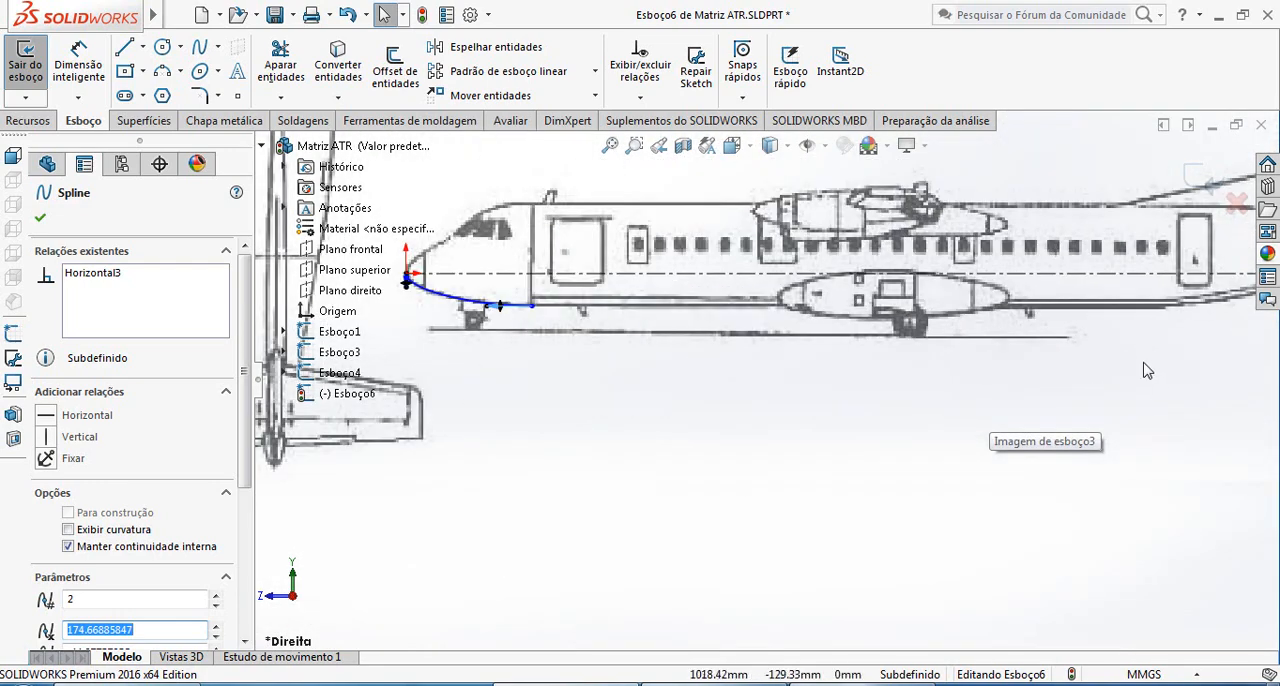
{"action": "scroll", "coordinate": [1159, 363], "scroll_direction": "up", "scroll_amount": 1}
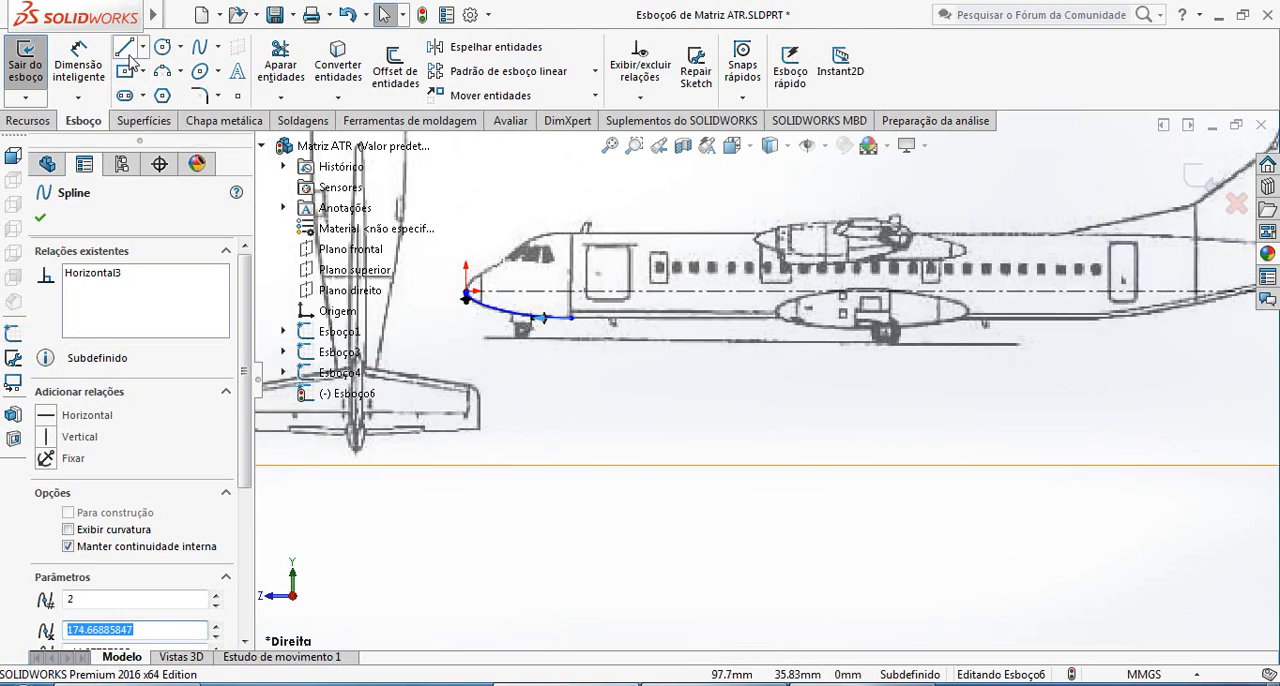
{"action": "left_click", "coordinate": [124, 46]}
{"action": "scroll", "coordinate": [593, 326], "scroll_direction": "down", "scroll_amount": 2}
{"action": "scroll", "coordinate": [587, 321], "scroll_direction": "down", "scroll_amount": 2}
{"action": "left_click", "coordinate": [566, 328]}
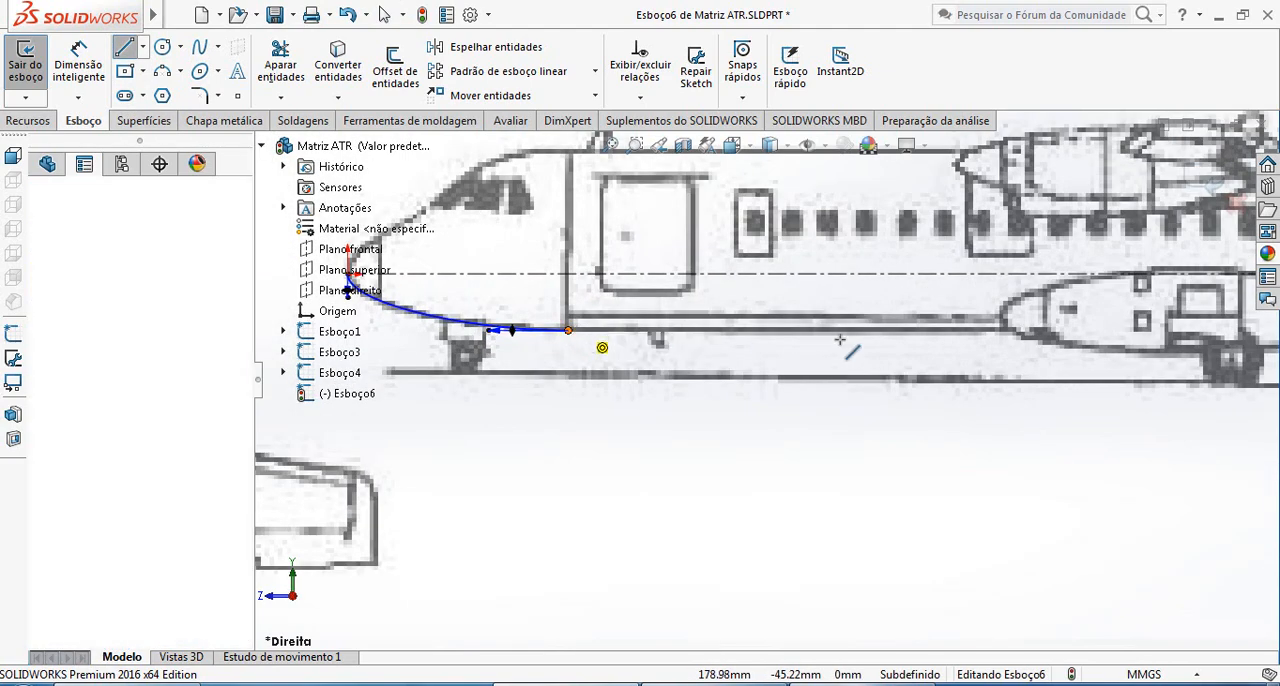
{"action": "scroll", "coordinate": [990, 328], "scroll_direction": "up", "scroll_amount": 2}
{"action": "scroll", "coordinate": [1194, 363], "scroll_direction": "up", "scroll_amount": 1}
{"action": "scroll", "coordinate": [1194, 363], "scroll_direction": "down", "scroll_amount": 3}
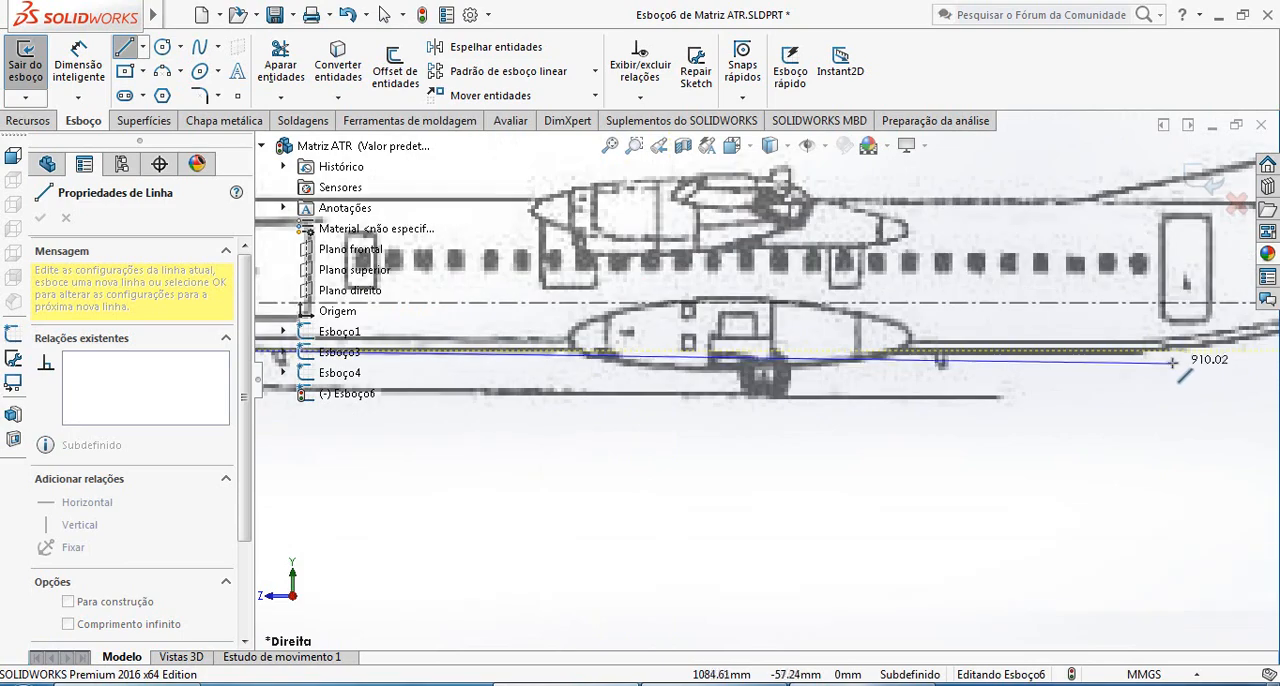
{"action": "scroll", "coordinate": [1176, 368], "scroll_direction": "up", "scroll_amount": 2}
{"action": "scroll", "coordinate": [1157, 357], "scroll_direction": "down", "scroll_amount": 1}
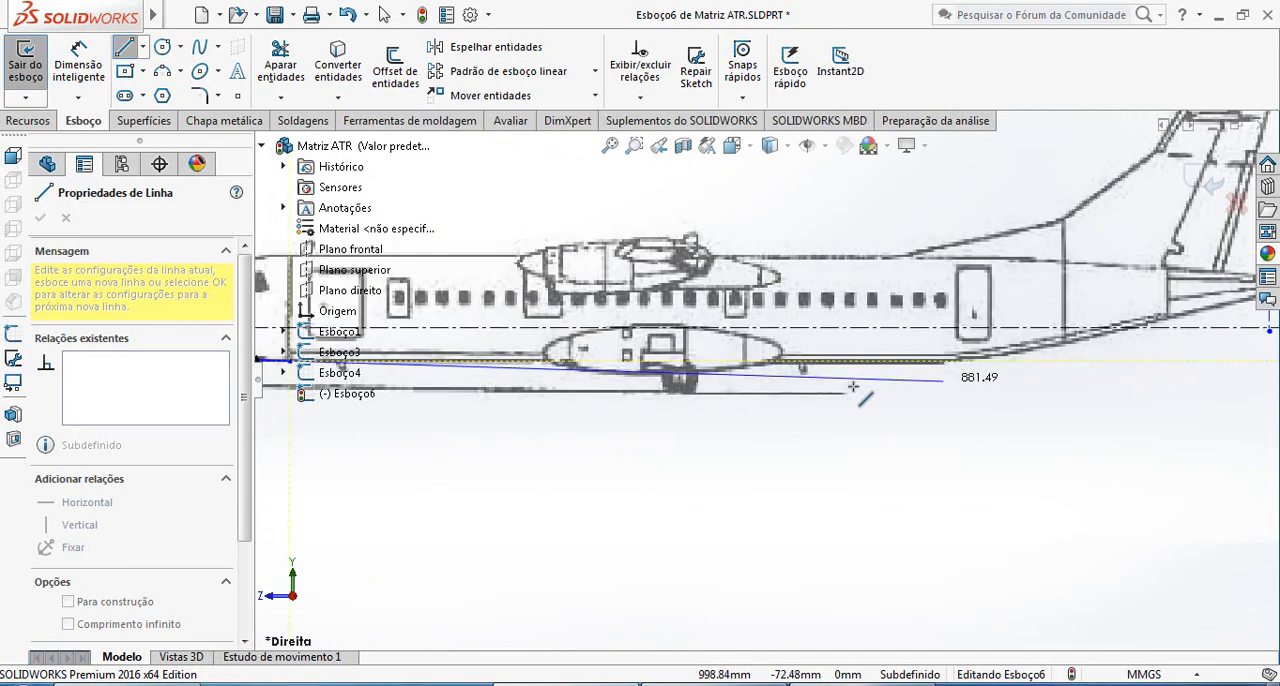
{"action": "scroll", "coordinate": [1114, 366], "scroll_direction": "up", "scroll_amount": 3}
{"action": "scroll", "coordinate": [851, 384], "scroll_direction": "down", "scroll_amount": 5}
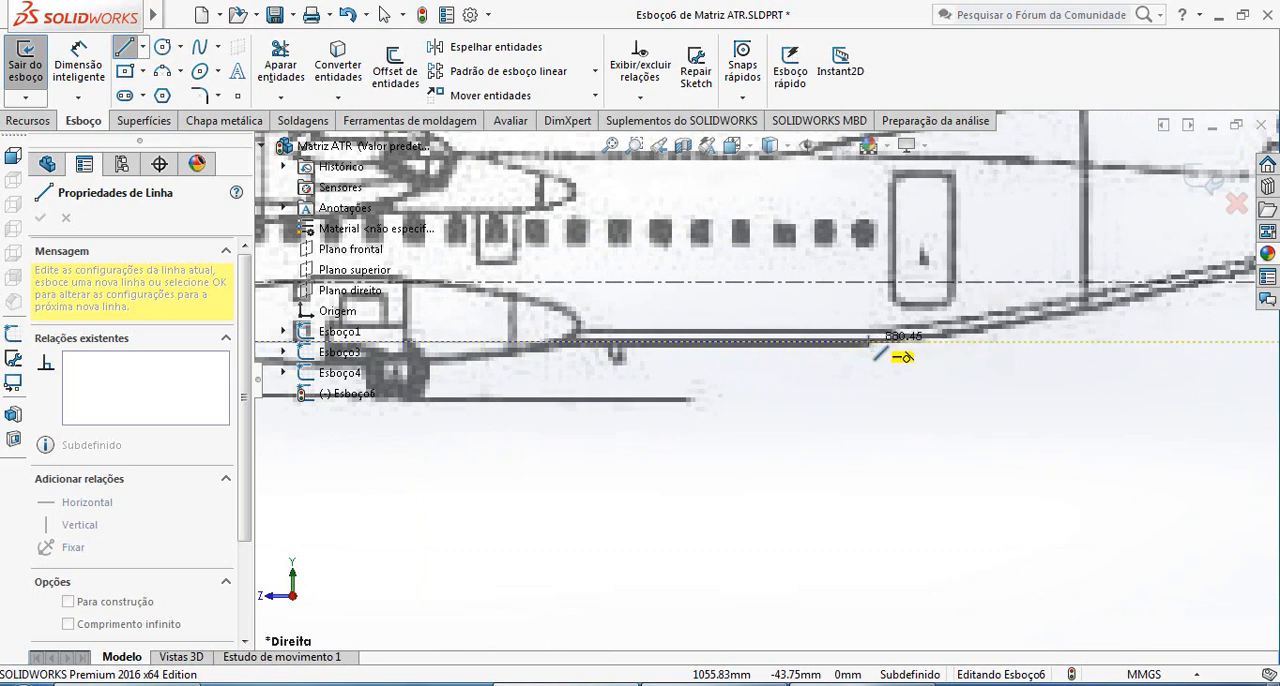
{"action": "left_click", "coordinate": [868, 343]}
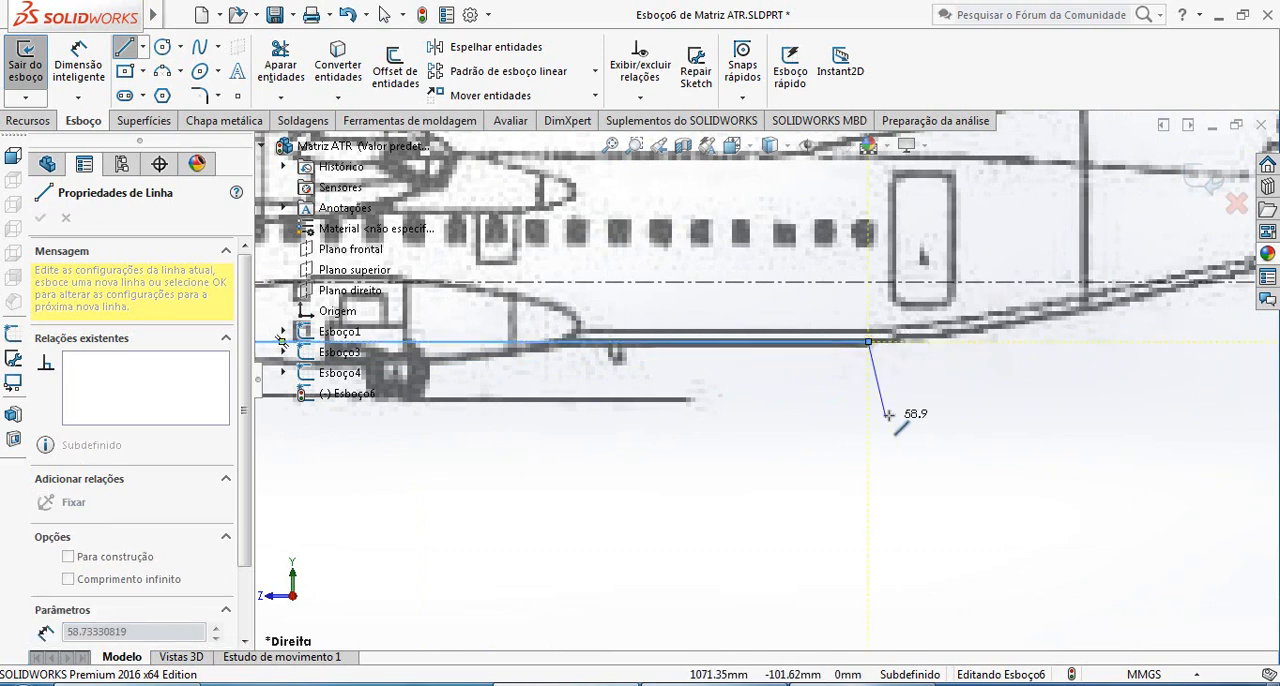
{"action": "key", "text": "Escape"}
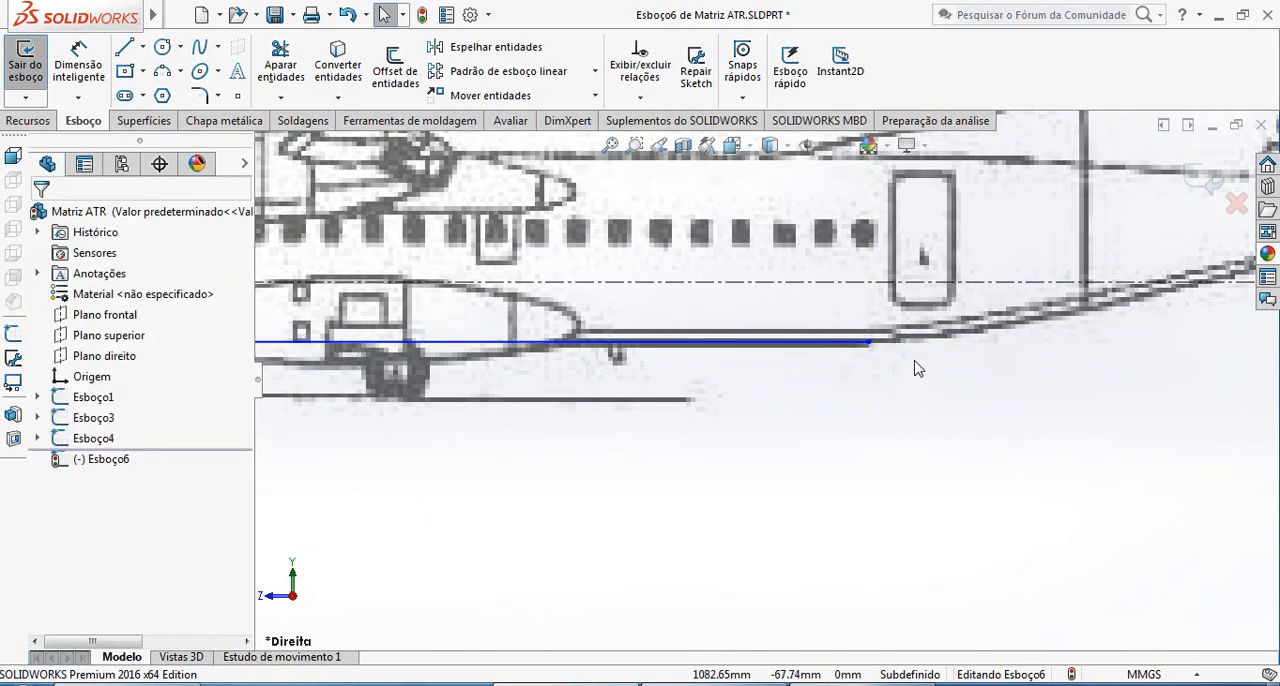
Draw a two-point spline about 448 mm long from the belly line's rear end to the vertical centerline at the tail cone's lower edge
{"action": "scroll", "coordinate": [985, 378], "scroll_direction": "up", "scroll_amount": 7}
{"action": "scroll", "coordinate": [1003, 380], "scroll_direction": "down", "scroll_amount": 3}
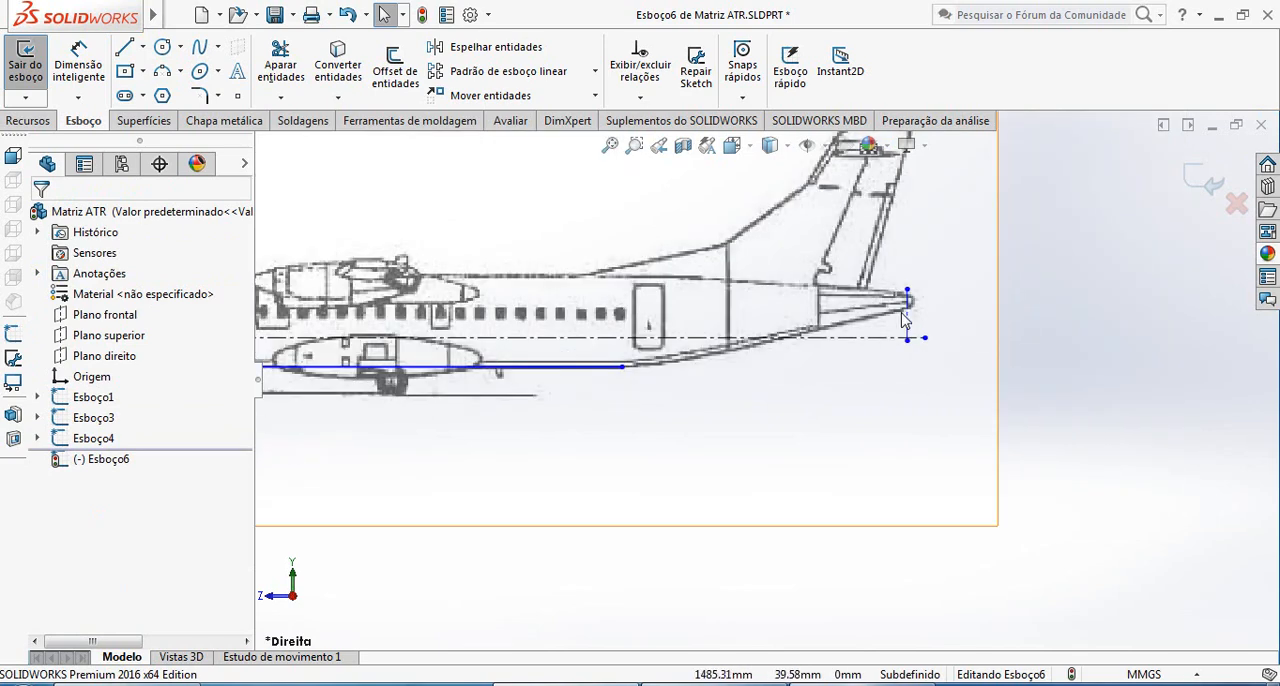
{"action": "scroll", "coordinate": [779, 370], "scroll_direction": "down", "scroll_amount": 1}
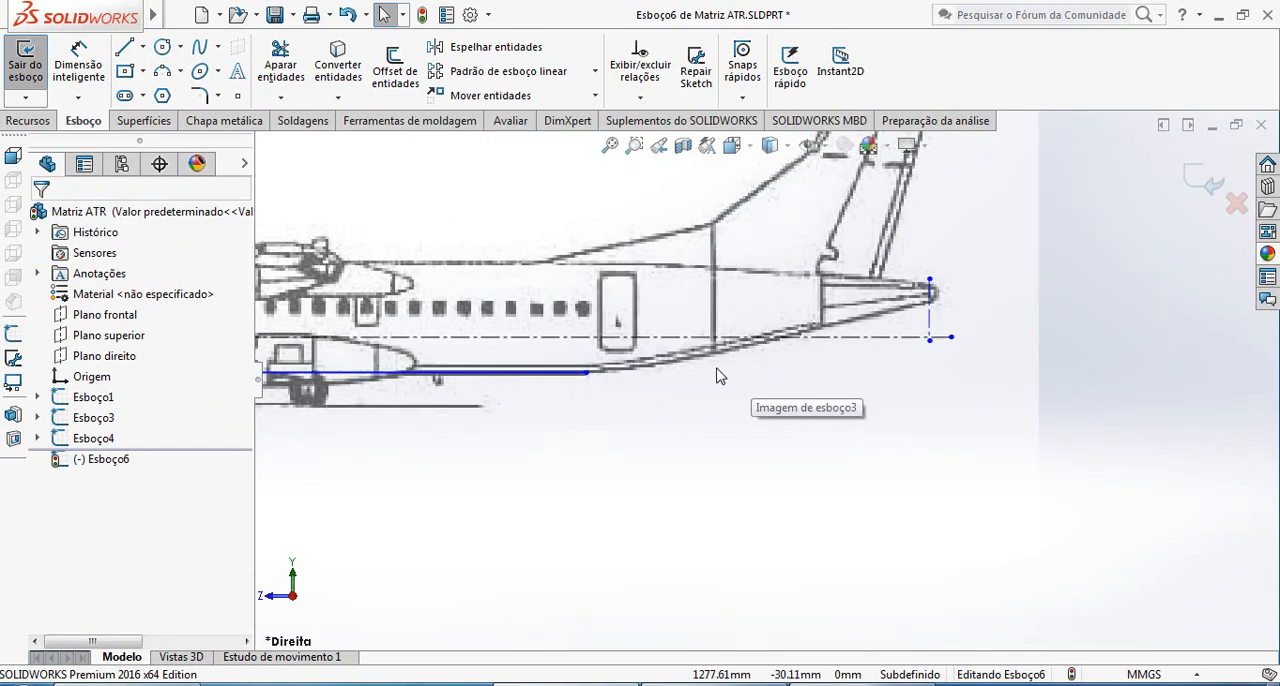
{"action": "left_click", "coordinate": [199, 47]}
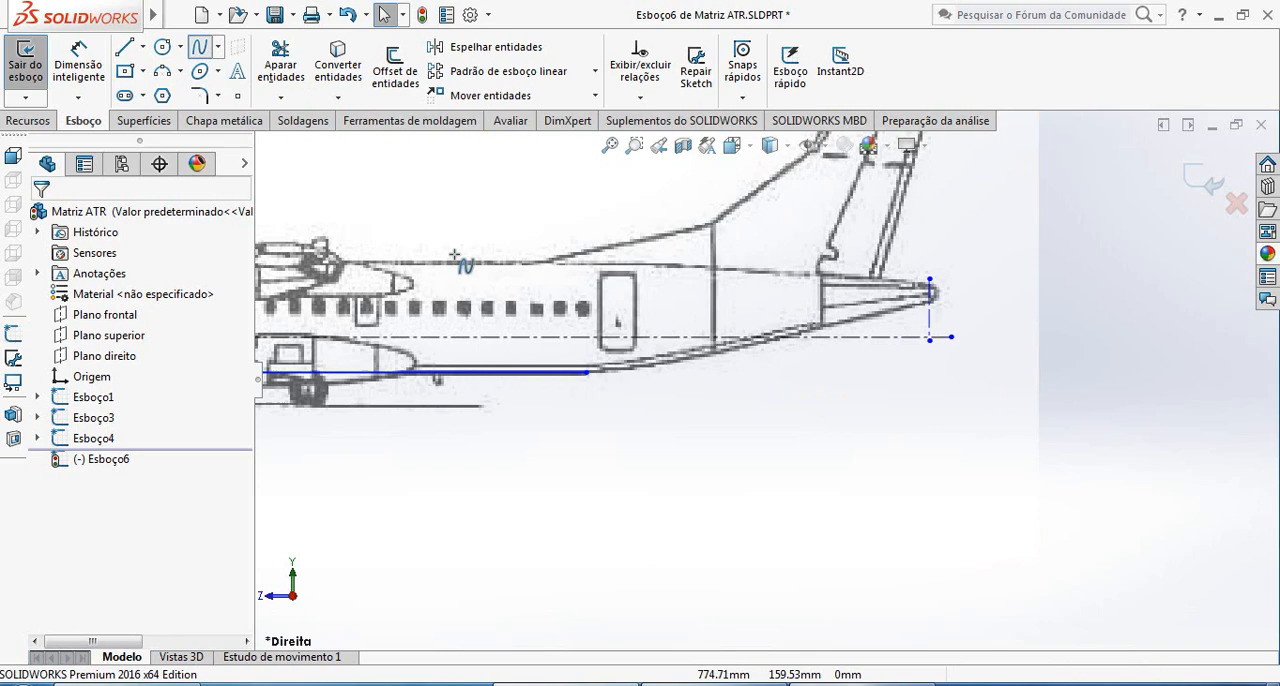
{"action": "left_click", "coordinate": [595, 371]}
{"action": "scroll", "coordinate": [943, 310], "scroll_direction": "down", "scroll_amount": 6}
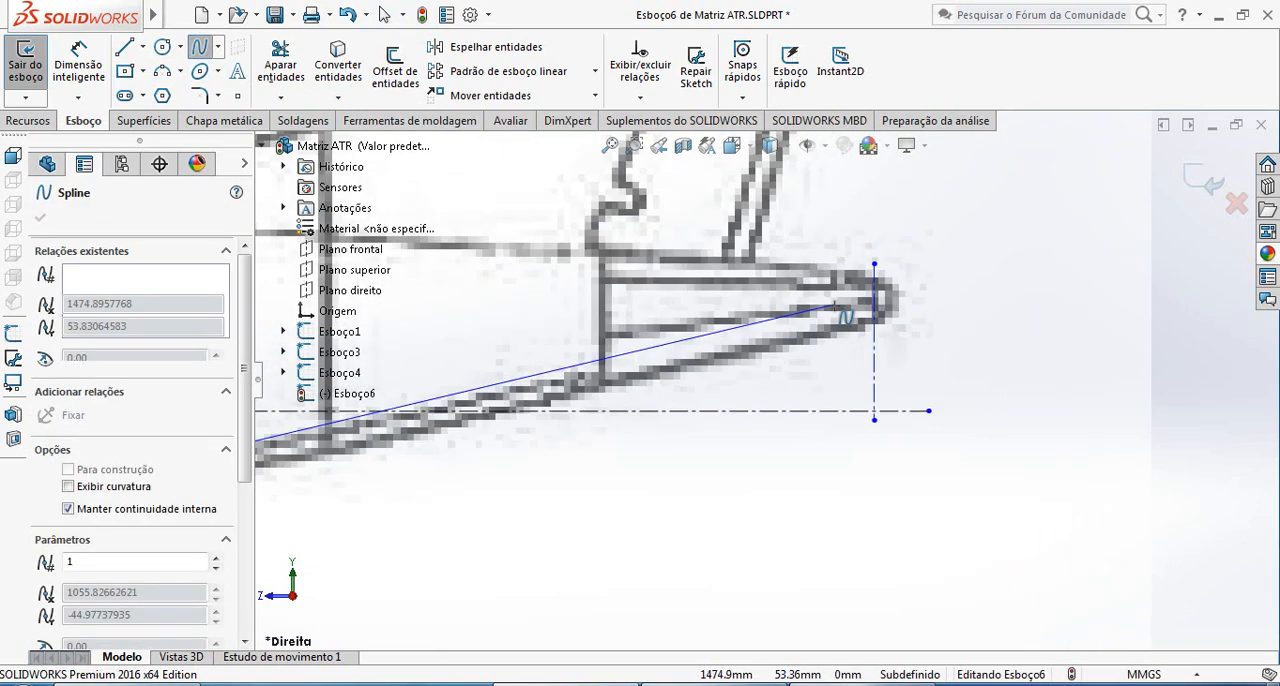
{"action": "left_click", "coordinate": [880, 321]}
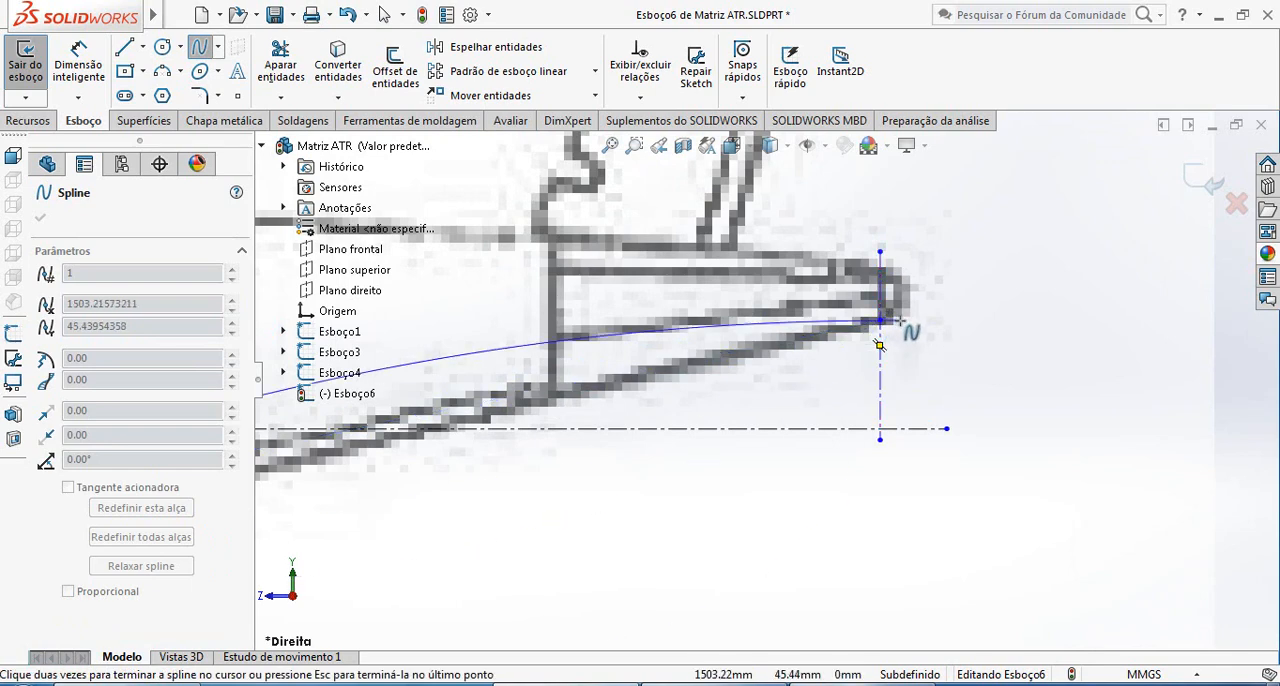
{"action": "key", "text": "Escape"}
Bend the tail spline downward with its tangent handle at the belly line and make that handle horizontal
{"action": "scroll", "coordinate": [800, 370], "scroll_direction": "up", "scroll_amount": 3}
{"action": "scroll", "coordinate": [475, 452], "scroll_direction": "down", "scroll_amount": 4}
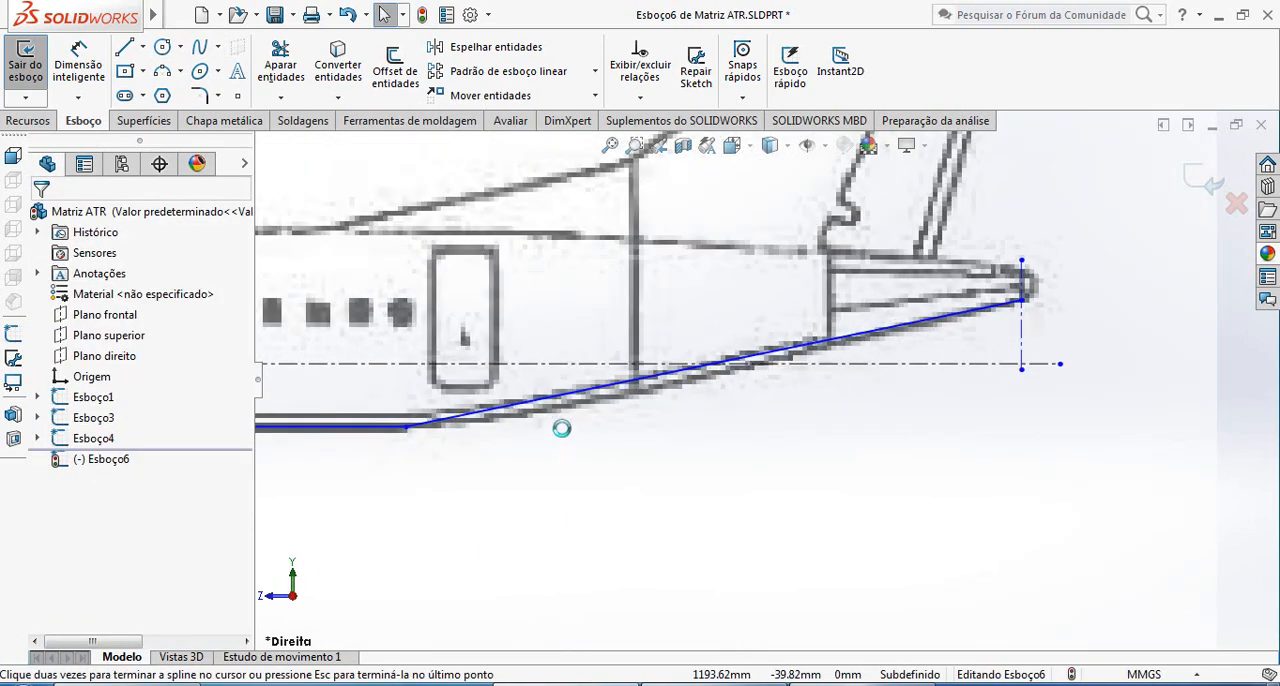
{"action": "scroll", "coordinate": [436, 430], "scroll_direction": "up", "scroll_amount": 2}
{"action": "double_click", "coordinate": [678, 377]}
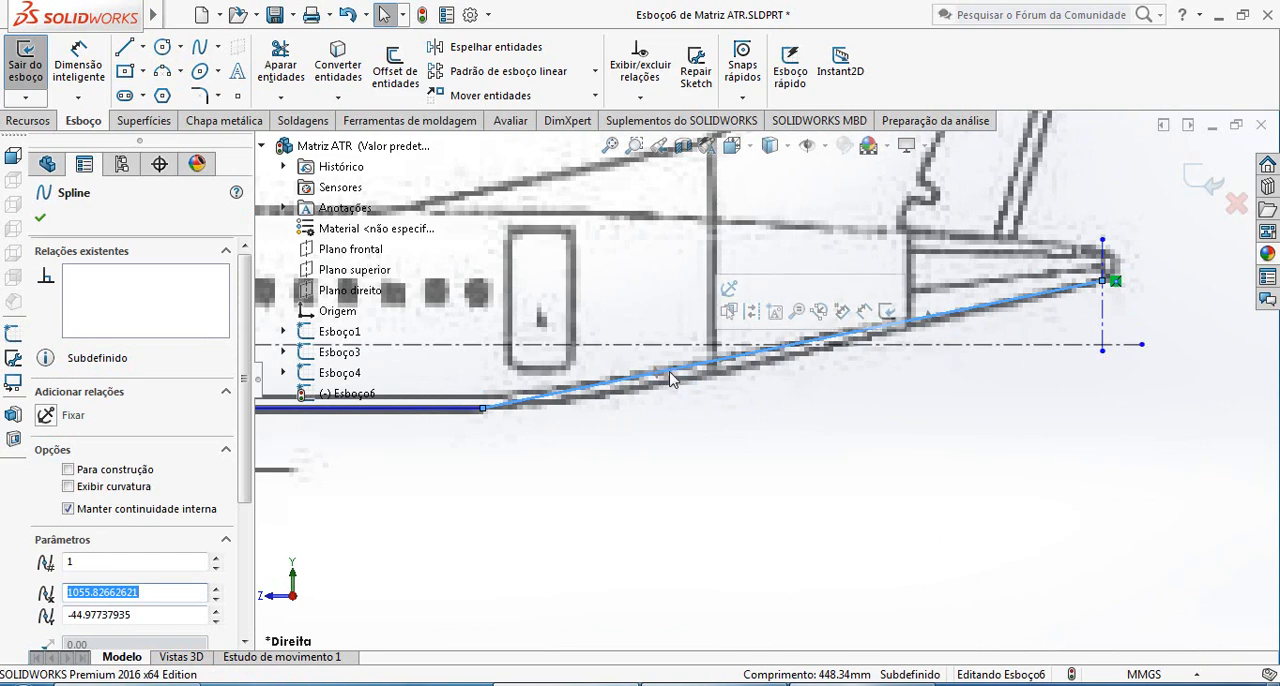
{"action": "scroll", "coordinate": [665, 383], "scroll_direction": "down", "scroll_amount": 1}
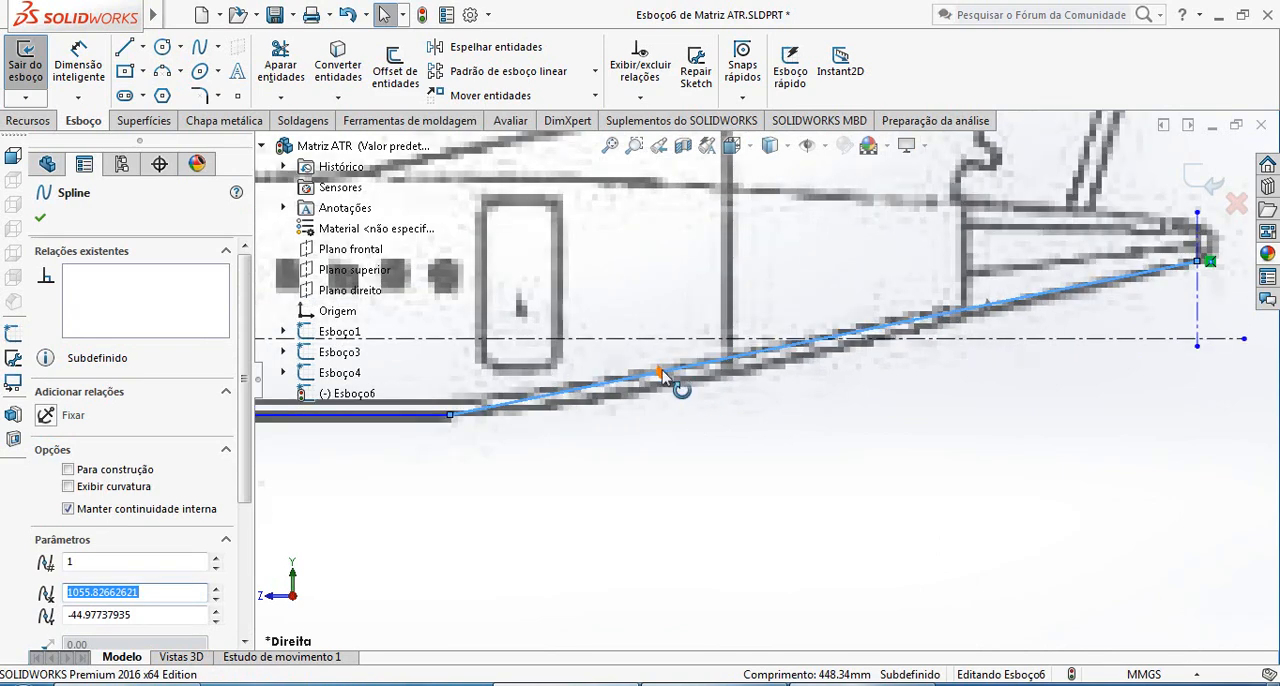
{"action": "left_click", "coordinate": [731, 466]}
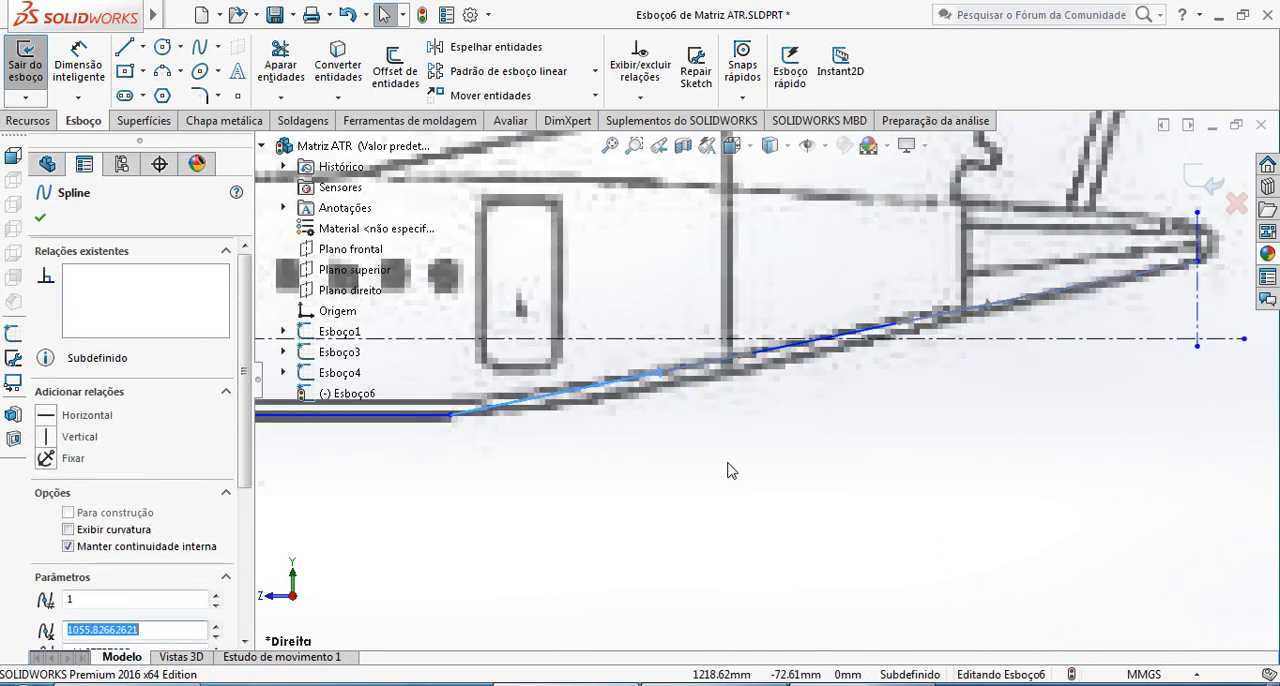
{"action": "left_click", "coordinate": [738, 362]}
{"action": "left_click_drag", "start_coordinate": [750, 373], "coordinate": [734, 370]}
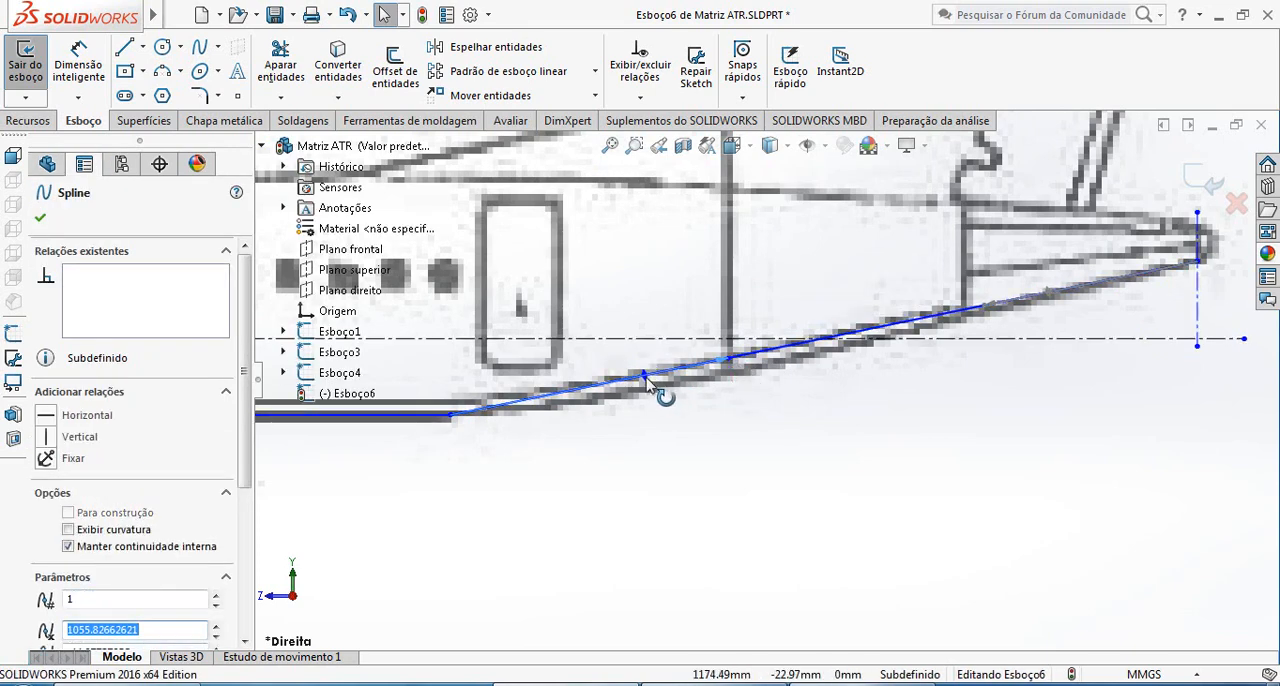
{"action": "left_click_drag", "start_coordinate": [663, 390], "coordinate": [656, 420]}
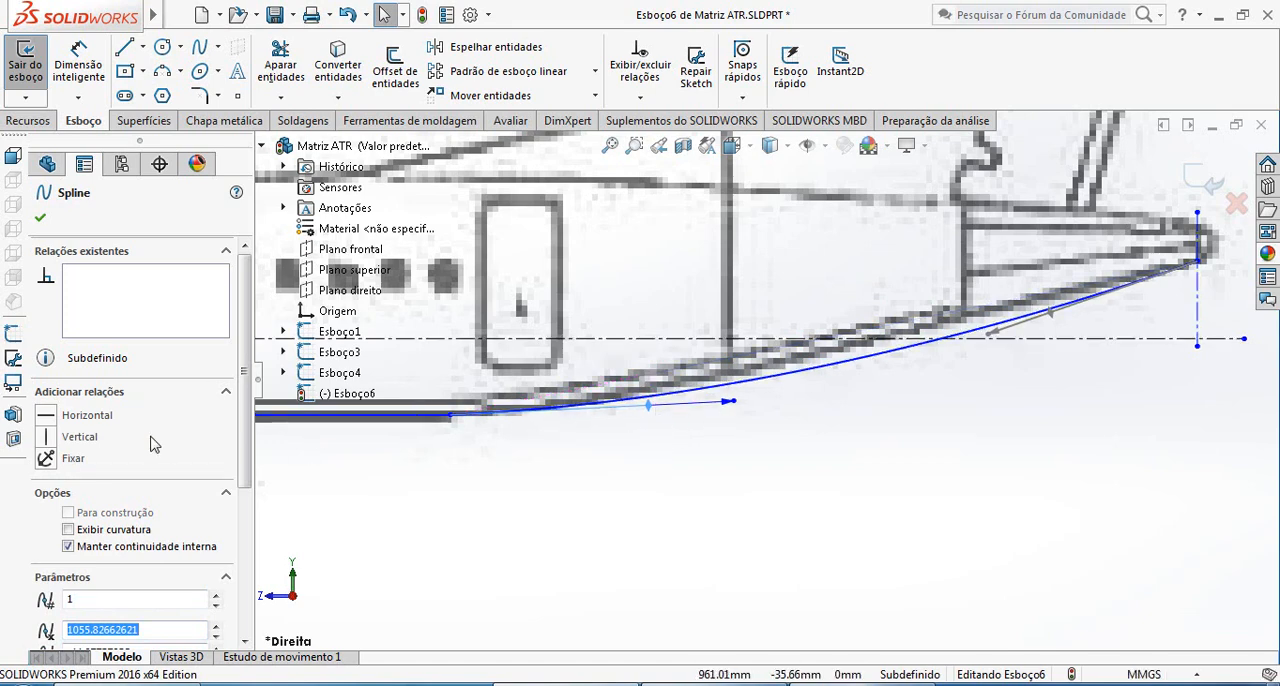
{"action": "left_click", "coordinate": [86, 415]}
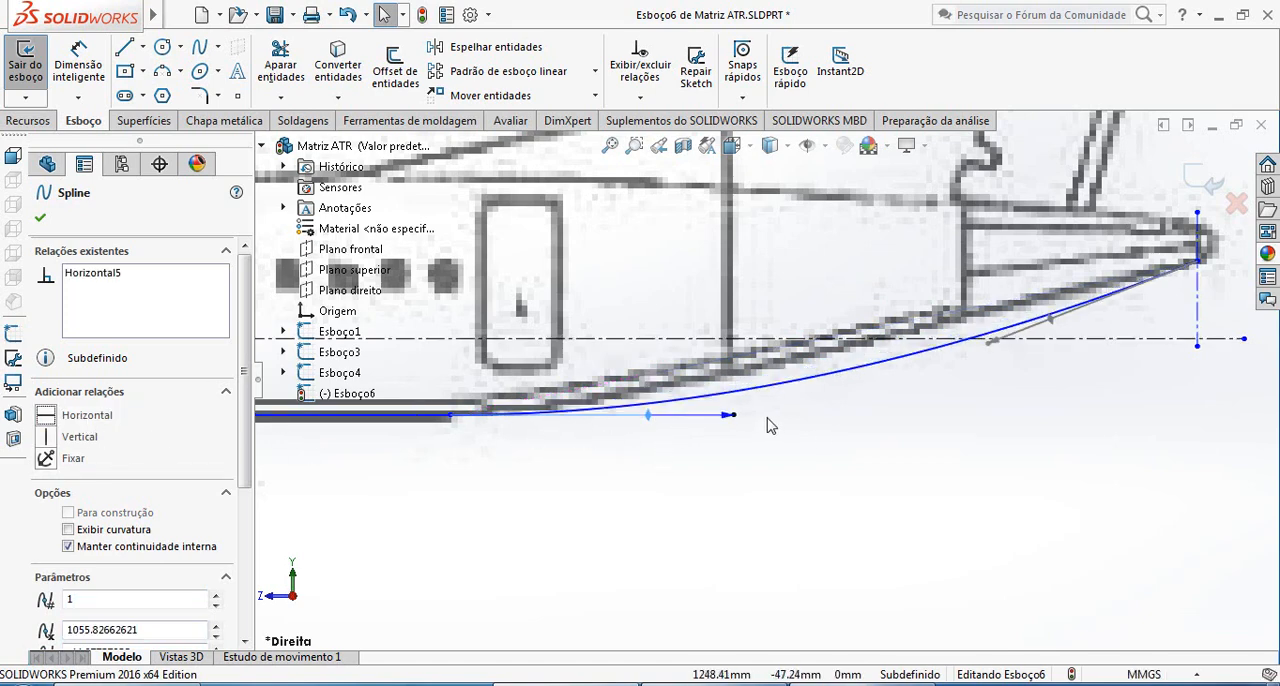
Shorten the tail spline's tangent handle at the belly end and adjust its tail-end handle so the curve follows the blueprint's underside
{"action": "left_click_drag", "start_coordinate": [735, 420], "coordinate": [563, 437]}
{"action": "scroll", "coordinate": [1088, 322], "scroll_direction": "down", "scroll_amount": 2}
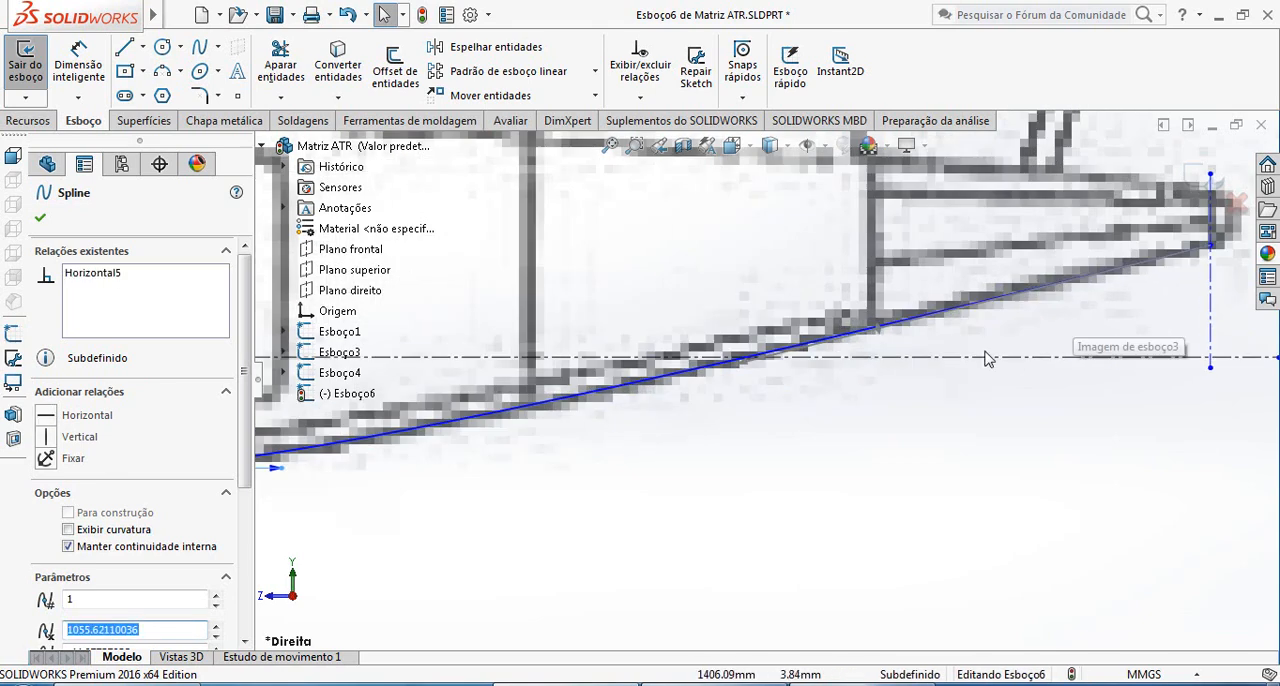
{"action": "scroll", "coordinate": [903, 349], "scroll_direction": "up", "scroll_amount": 1}
{"action": "scroll", "coordinate": [783, 409], "scroll_direction": "up", "scroll_amount": 2}
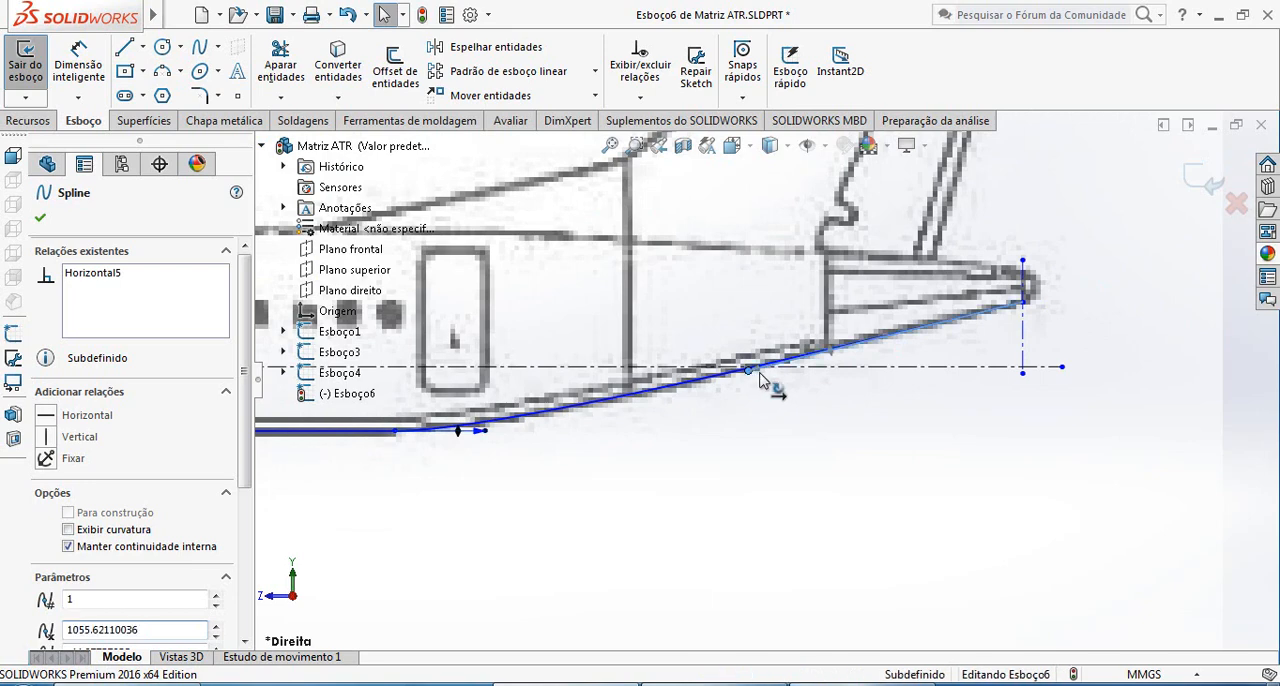
{"action": "left_click", "coordinate": [779, 369]}
{"action": "left_click_drag", "start_coordinate": [779, 370], "coordinate": [799, 365]}
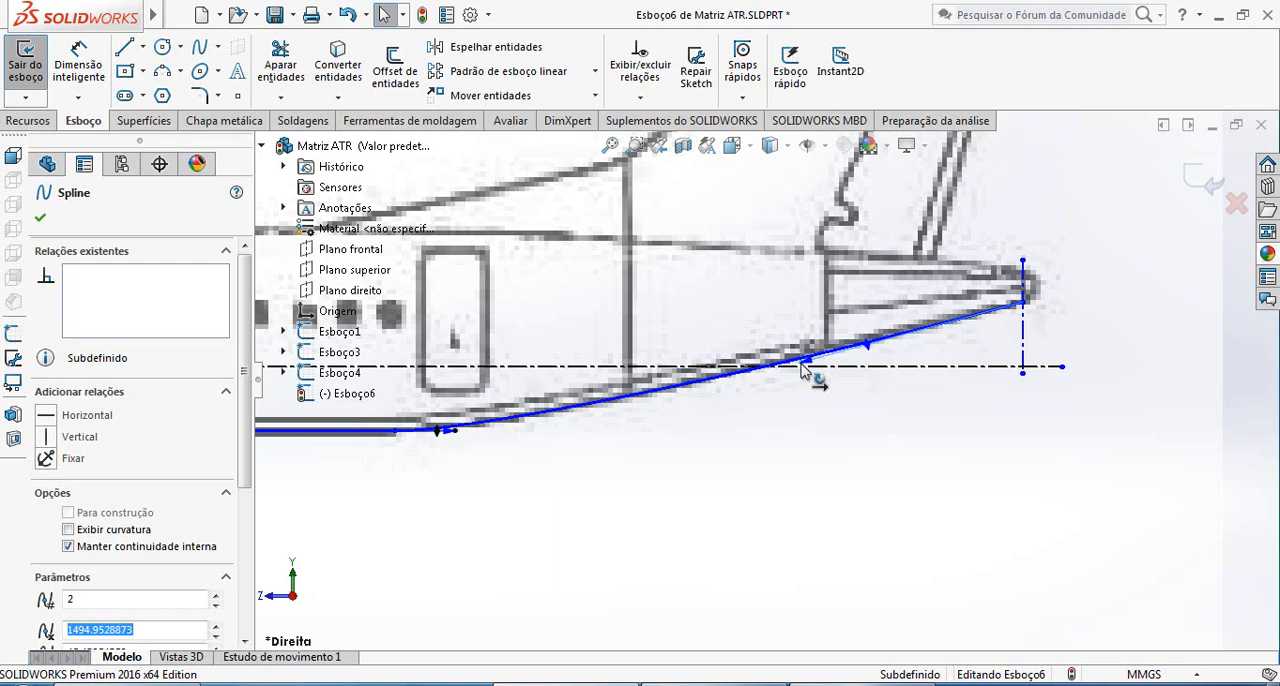
{"action": "left_click", "coordinate": [903, 449]}
Draw a vertical centerline along the section line just ahead of the front door, extending above the roof and below the belly
{"action": "scroll", "coordinate": [894, 443], "scroll_direction": "up", "scroll_amount": 5}
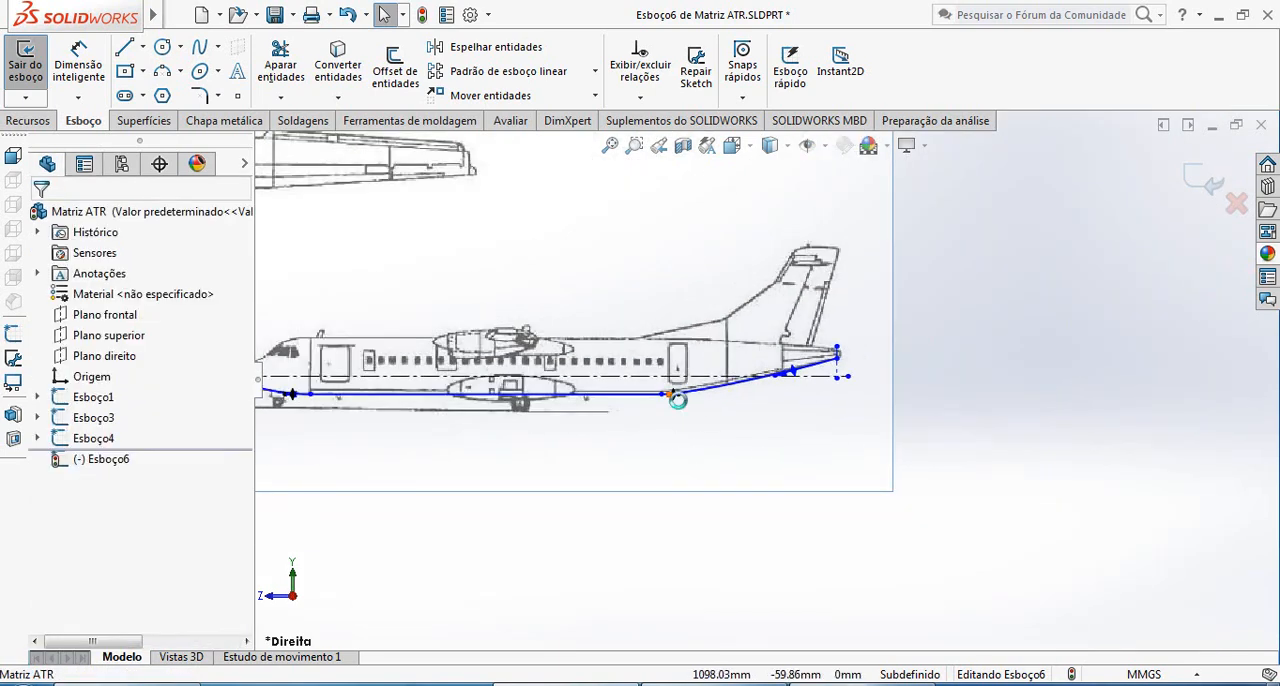
{"action": "scroll", "coordinate": [678, 400], "scroll_direction": "down", "scroll_amount": 3}
{"action": "scroll", "coordinate": [602, 422], "scroll_direction": "up", "scroll_amount": 3}
{"action": "scroll", "coordinate": [410, 416], "scroll_direction": "down", "scroll_amount": 3}
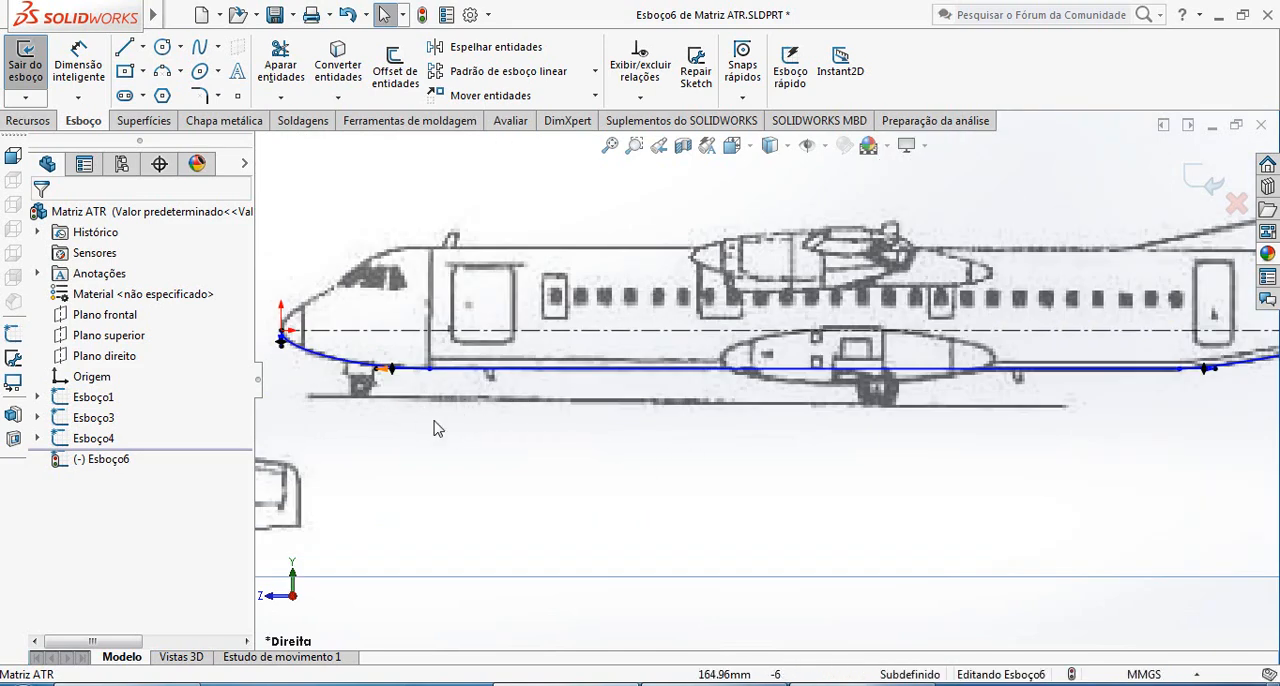
{"action": "left_click", "coordinate": [142, 47]}
{"action": "left_click", "coordinate": [175, 93]}
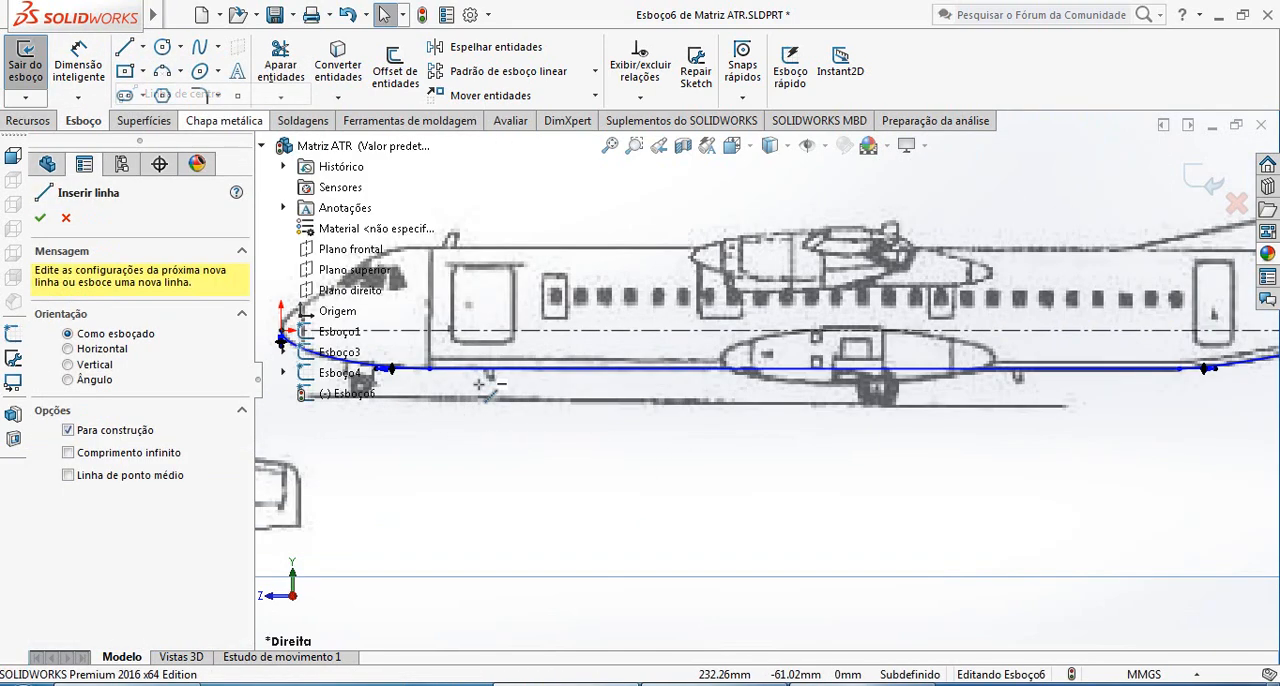
{"action": "key", "text": "z"}
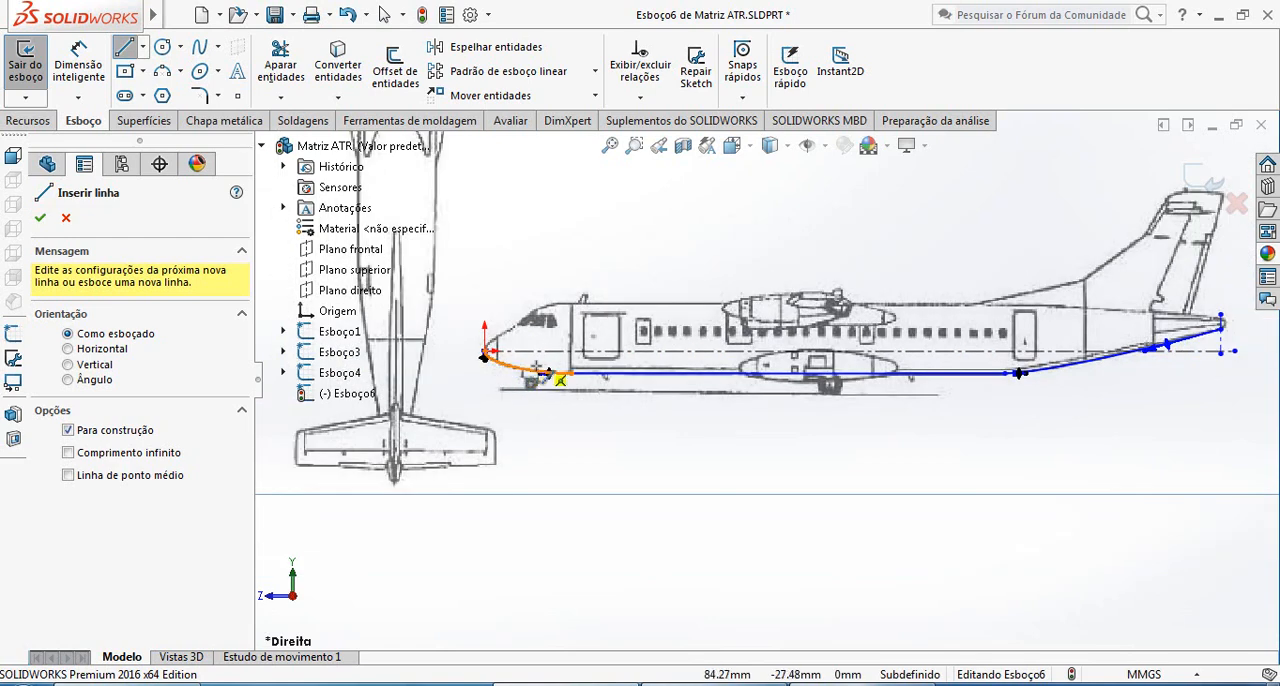
{"action": "scroll", "coordinate": [528, 366], "scroll_direction": "down", "scroll_amount": 3}
{"action": "left_click", "coordinate": [639, 235]}
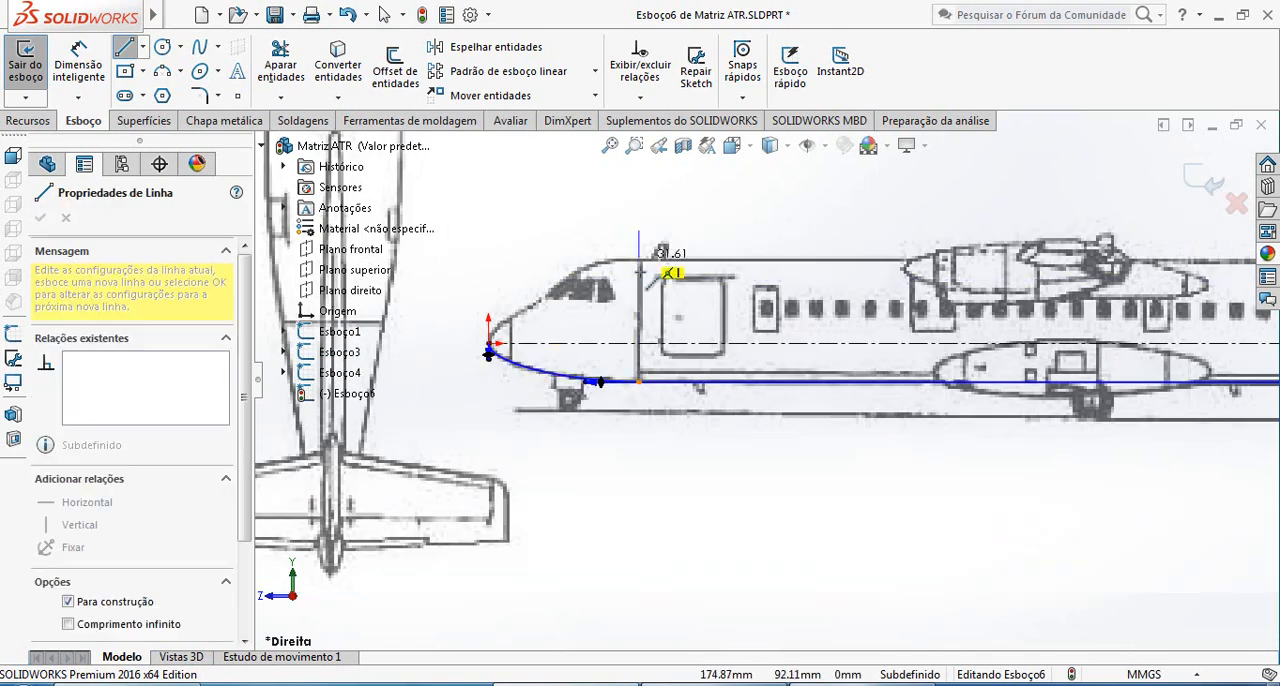
{"action": "left_click", "coordinate": [638, 400]}
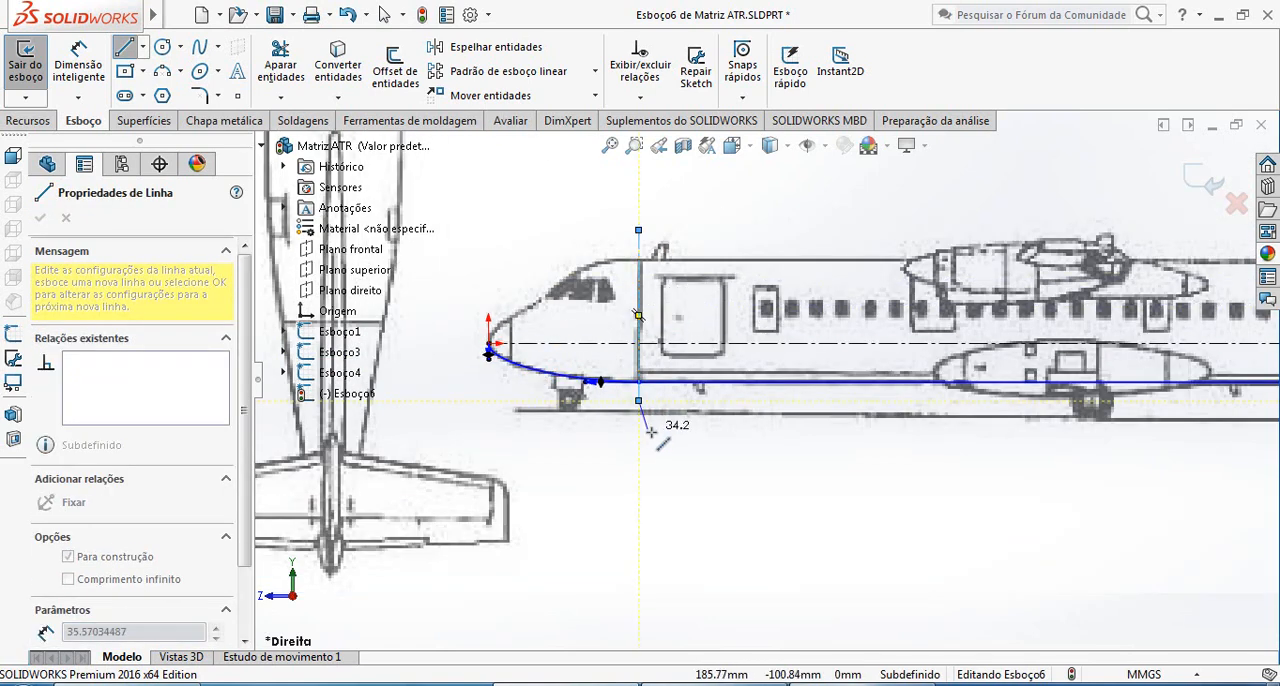
{"action": "key", "text": "Escape"}
Draw a two-point spline about 40 mm long from the origin at the nose tip to the upper end of the nose-cone line
{"action": "scroll", "coordinate": [638, 363], "scroll_direction": "down", "scroll_amount": 2}
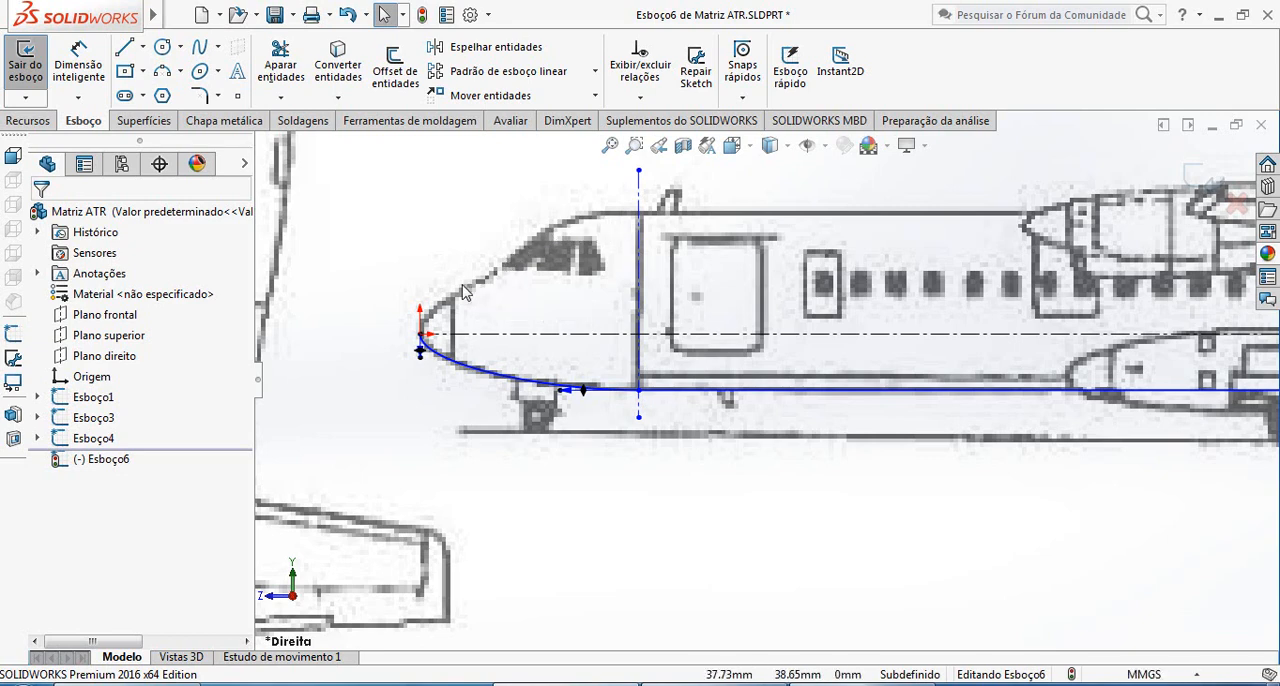
{"action": "scroll", "coordinate": [510, 343], "scroll_direction": "down", "scroll_amount": 3}
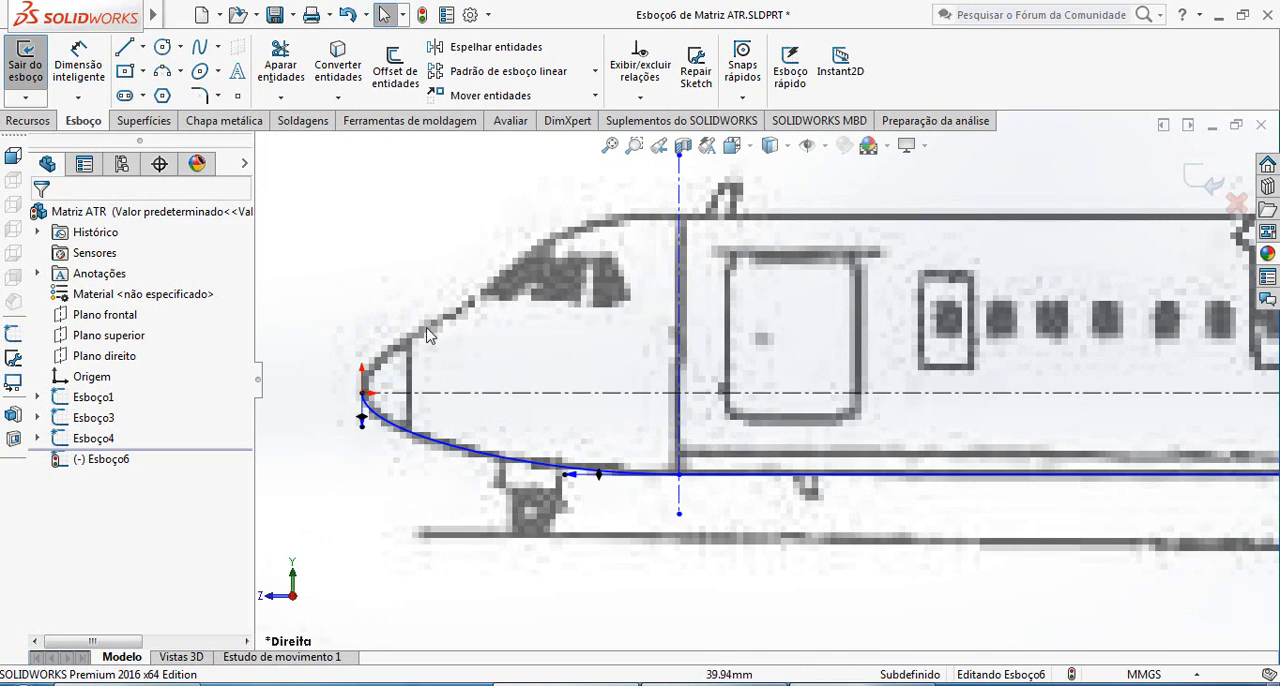
{"action": "left_click", "coordinate": [201, 48]}
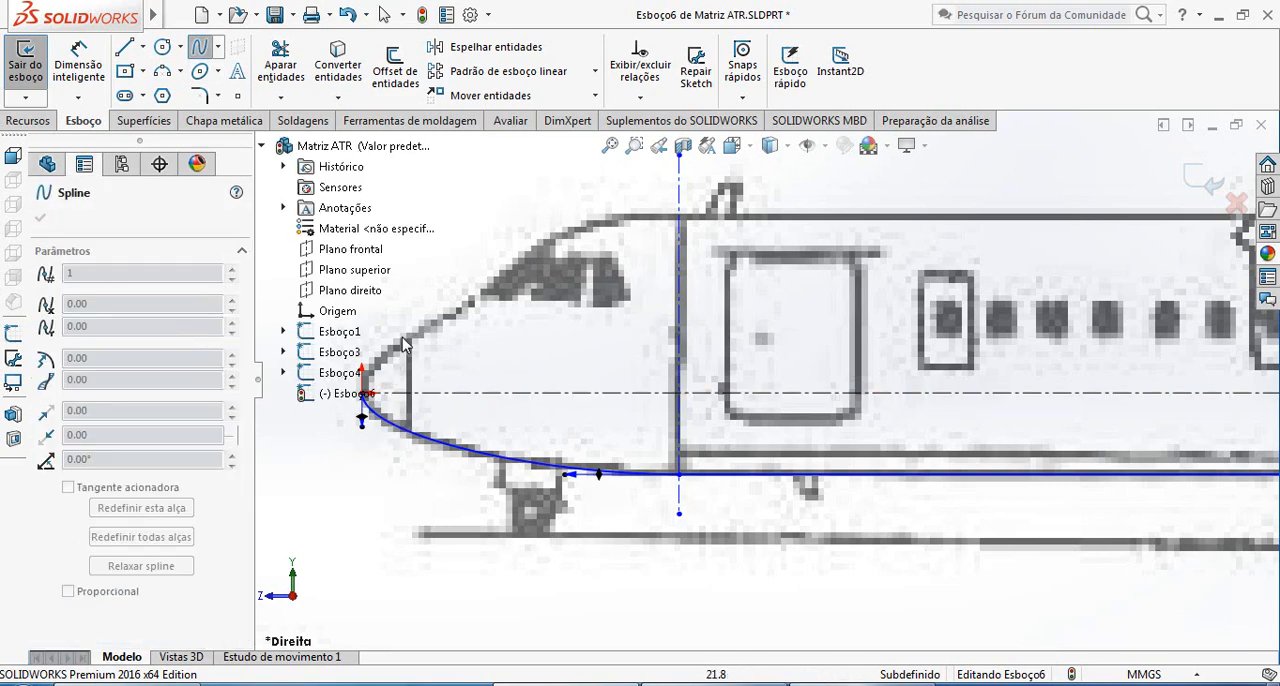
{"action": "key", "text": "z"}
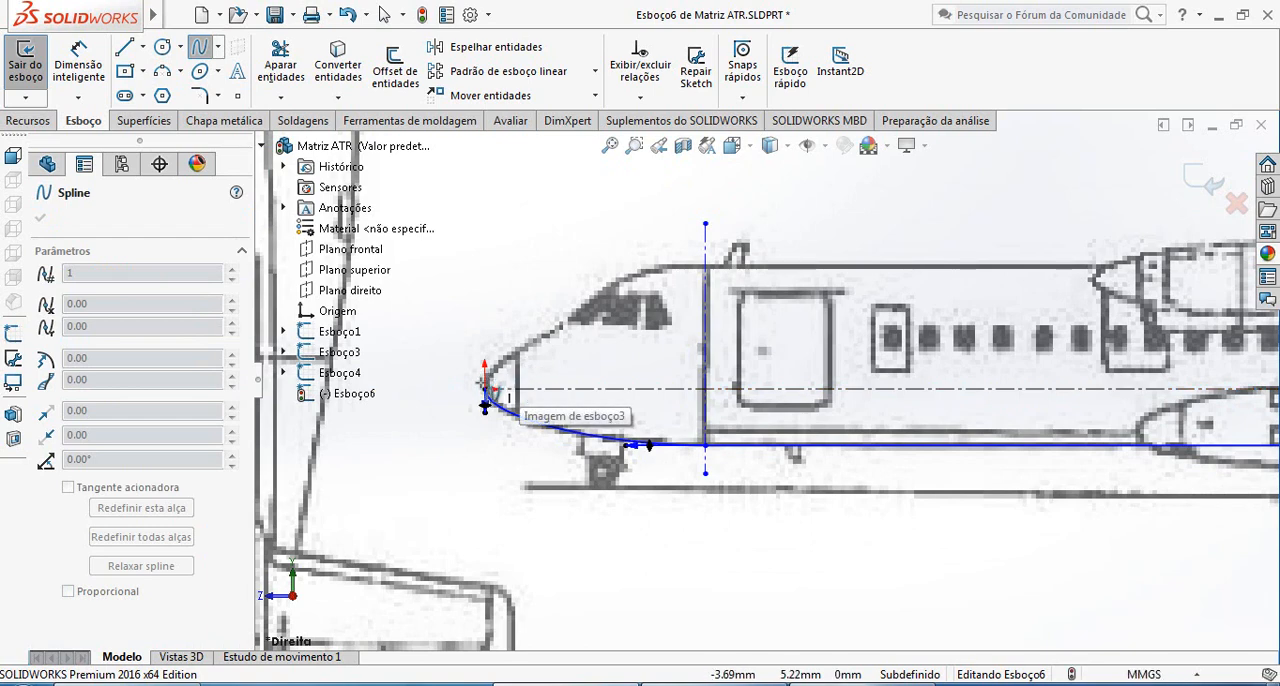
{"action": "left_click", "coordinate": [486, 392]}
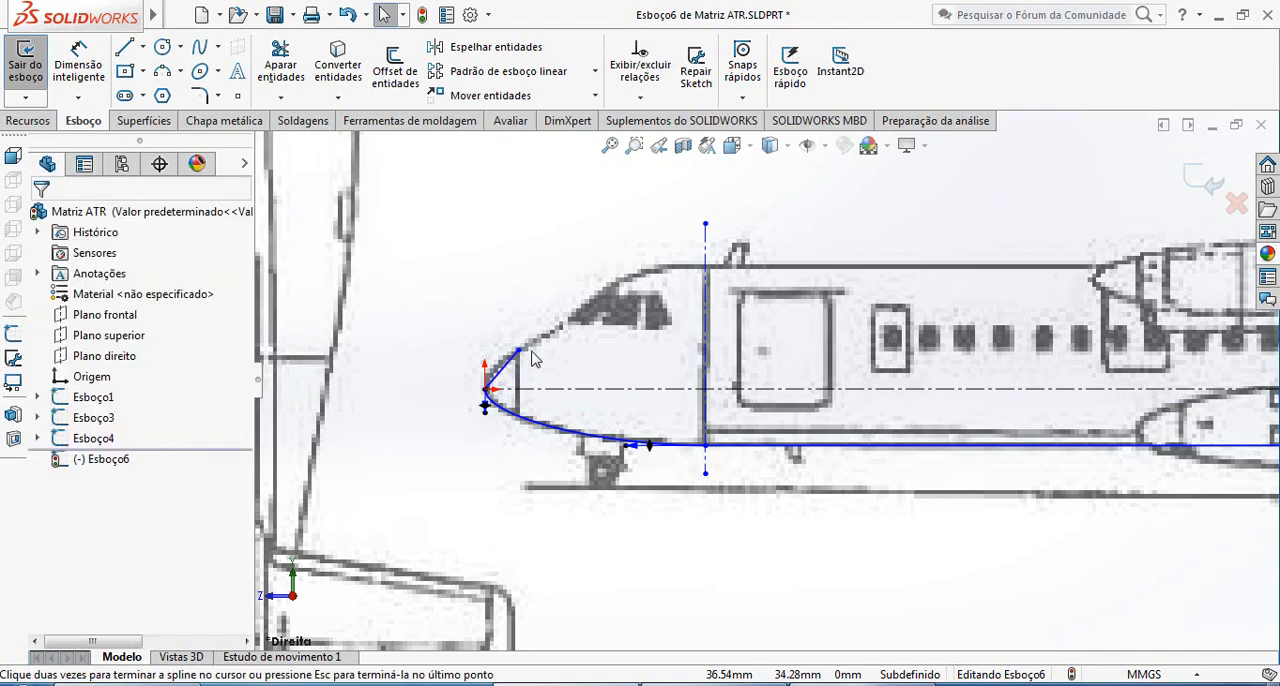
{"action": "scroll", "coordinate": [530, 360], "scroll_direction": "down", "scroll_amount": 4}
Make the upper nose spline's handle at the origin vertical and adjust both end handles to match the nose-cone outline
{"action": "double_click", "coordinate": [528, 372]}
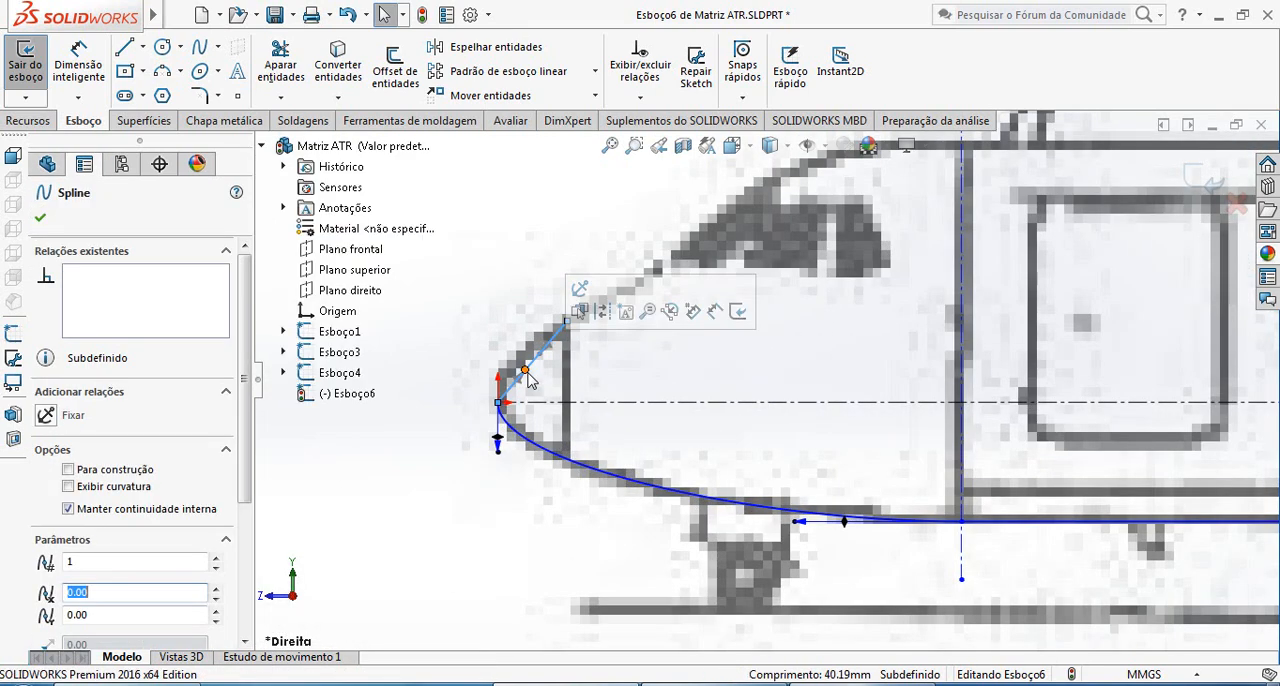
{"action": "left_click_drag", "start_coordinate": [516, 381], "coordinate": [497, 370]}
{"action": "left_click", "coordinate": [79, 437]}
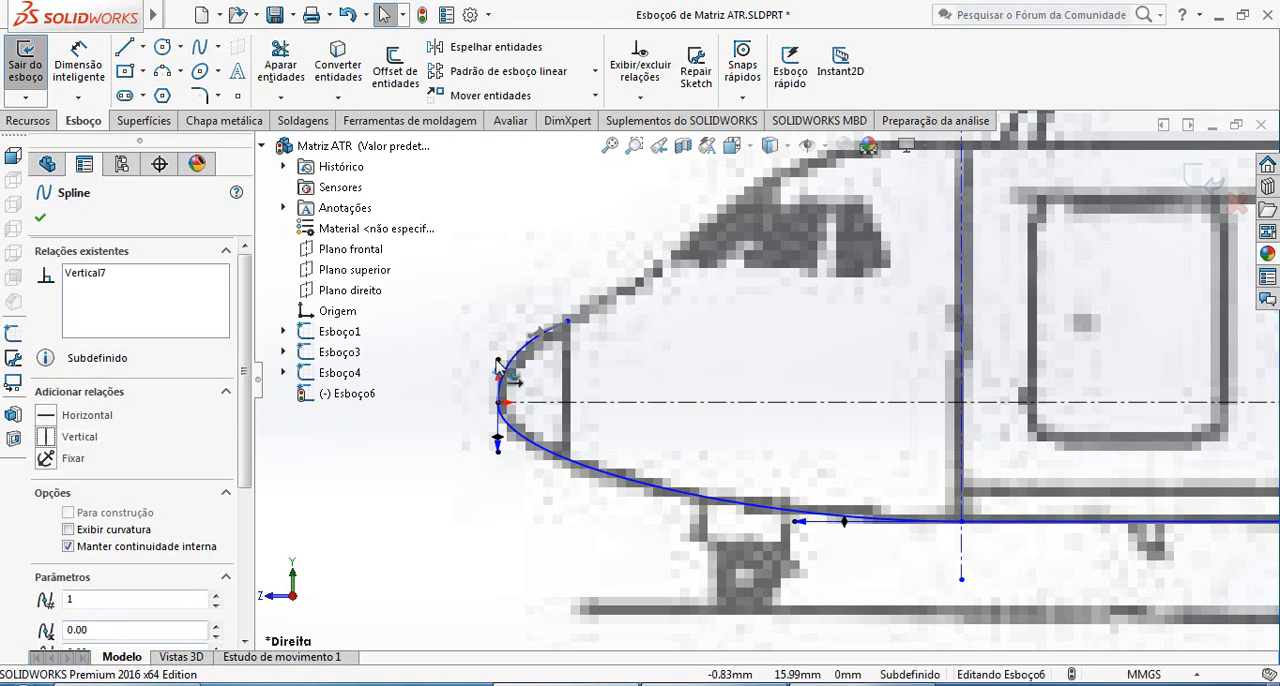
{"action": "left_click", "coordinate": [499, 371]}
{"action": "scroll", "coordinate": [573, 358], "scroll_direction": "down", "scroll_amount": 3}
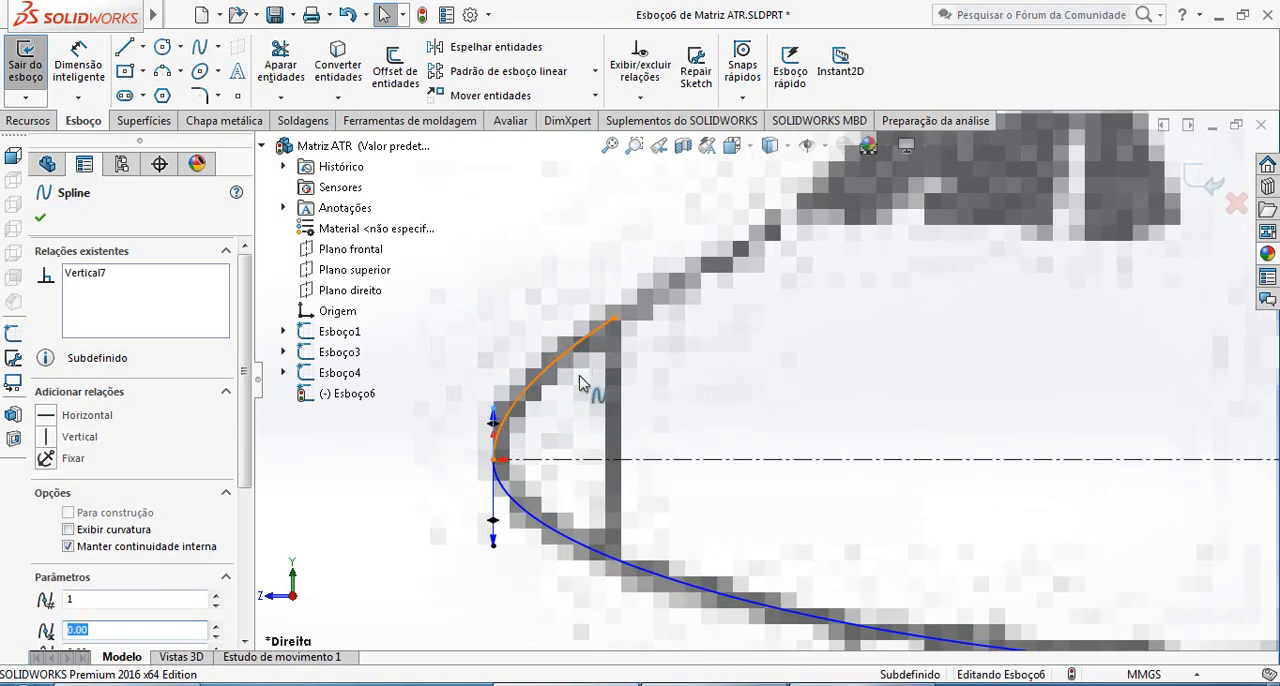
{"action": "left_click", "coordinate": [556, 368]}
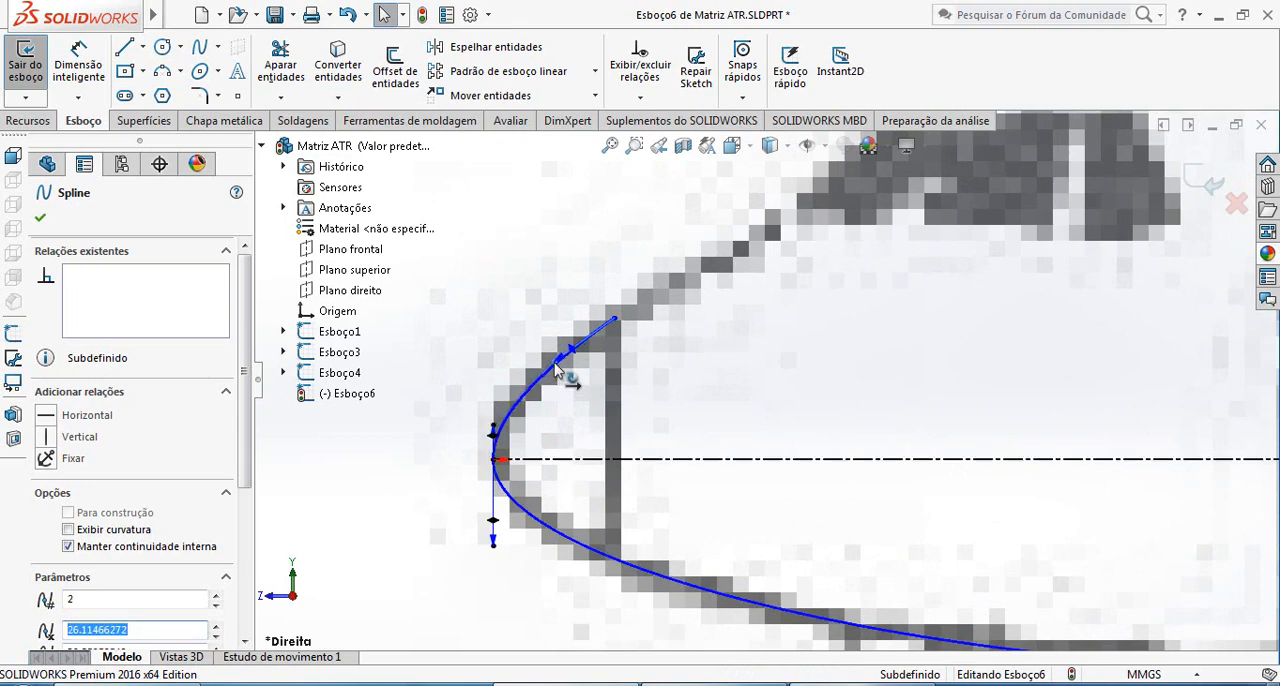
Draw a two-point spline about 83 mm long from the upper nose spline's end to the top front of the cockpit windows
{"action": "scroll", "coordinate": [818, 390], "scroll_direction": "up", "scroll_amount": 4}
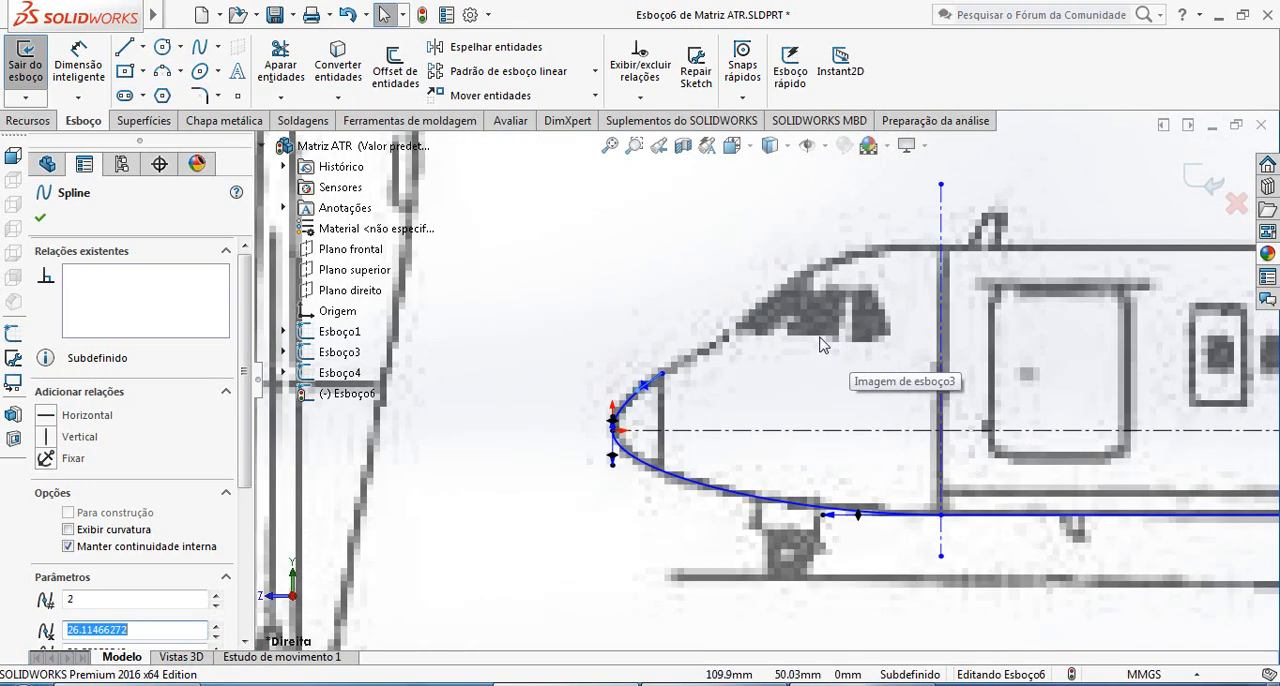
{"action": "left_click", "coordinate": [200, 48]}
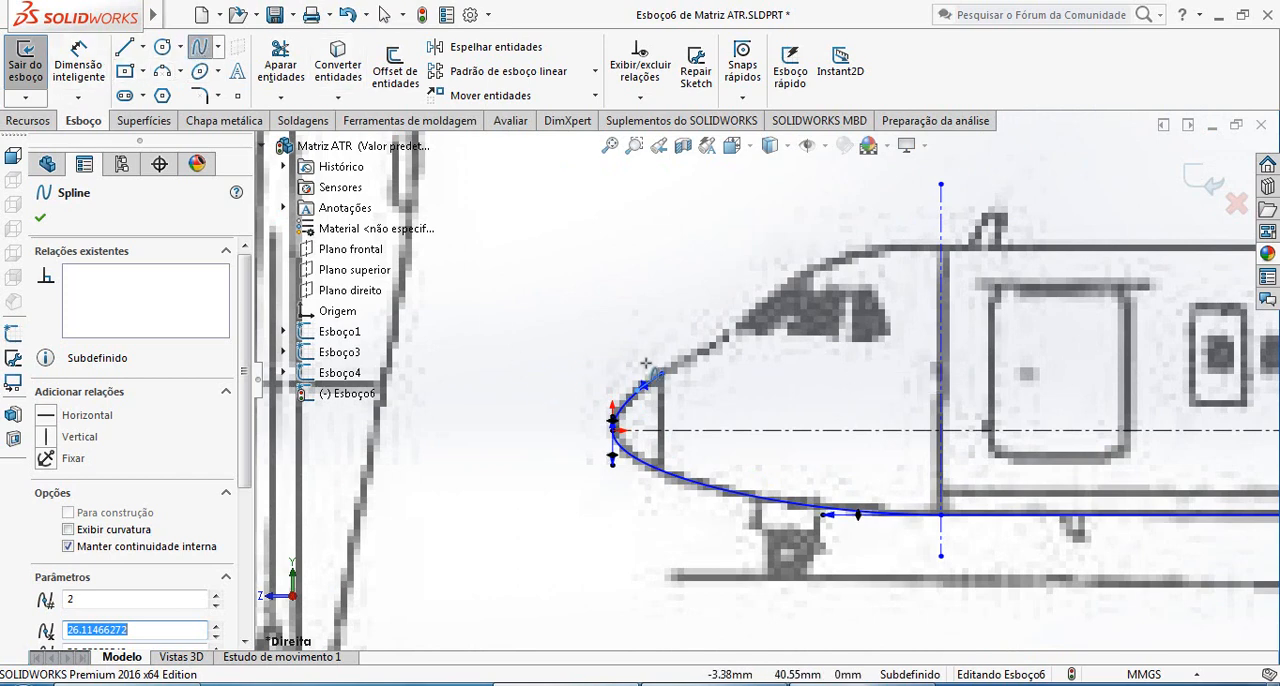
{"action": "left_click", "coordinate": [645, 383]}
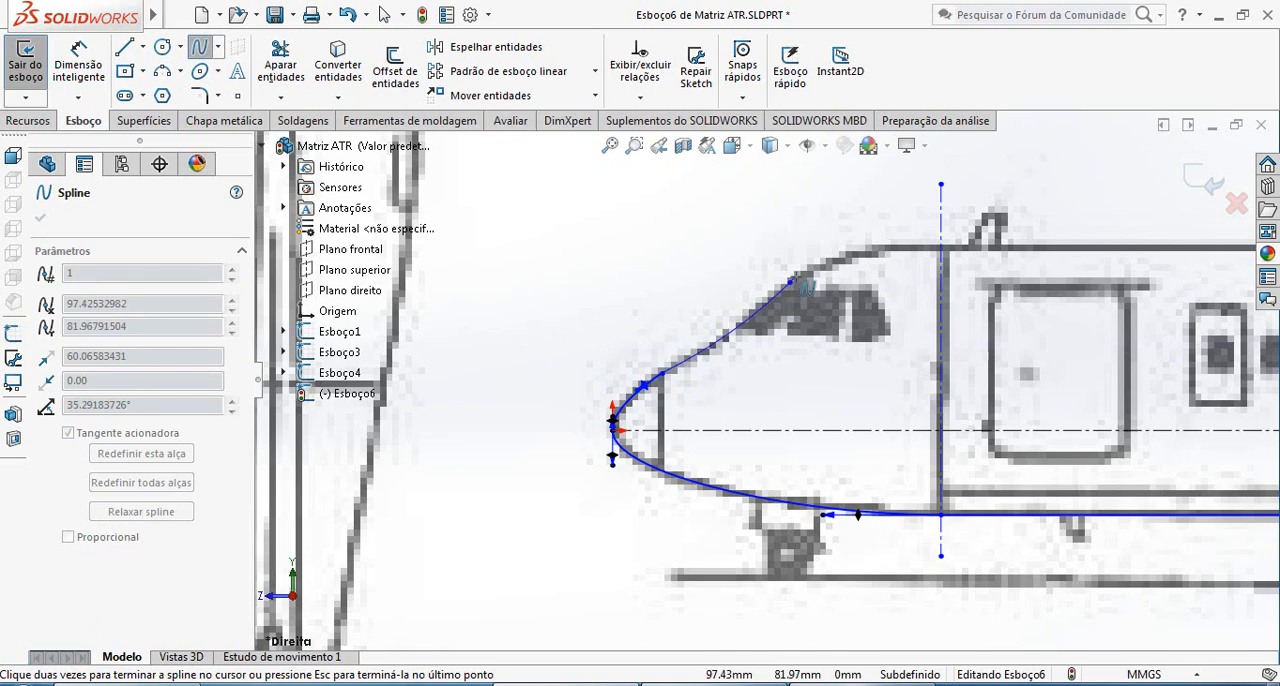
Make the windshield spline's lower tangent handle collinear with the adjoining handle of the upper nose spline
{"action": "scroll", "coordinate": [706, 391], "scroll_direction": "down", "scroll_amount": 5}
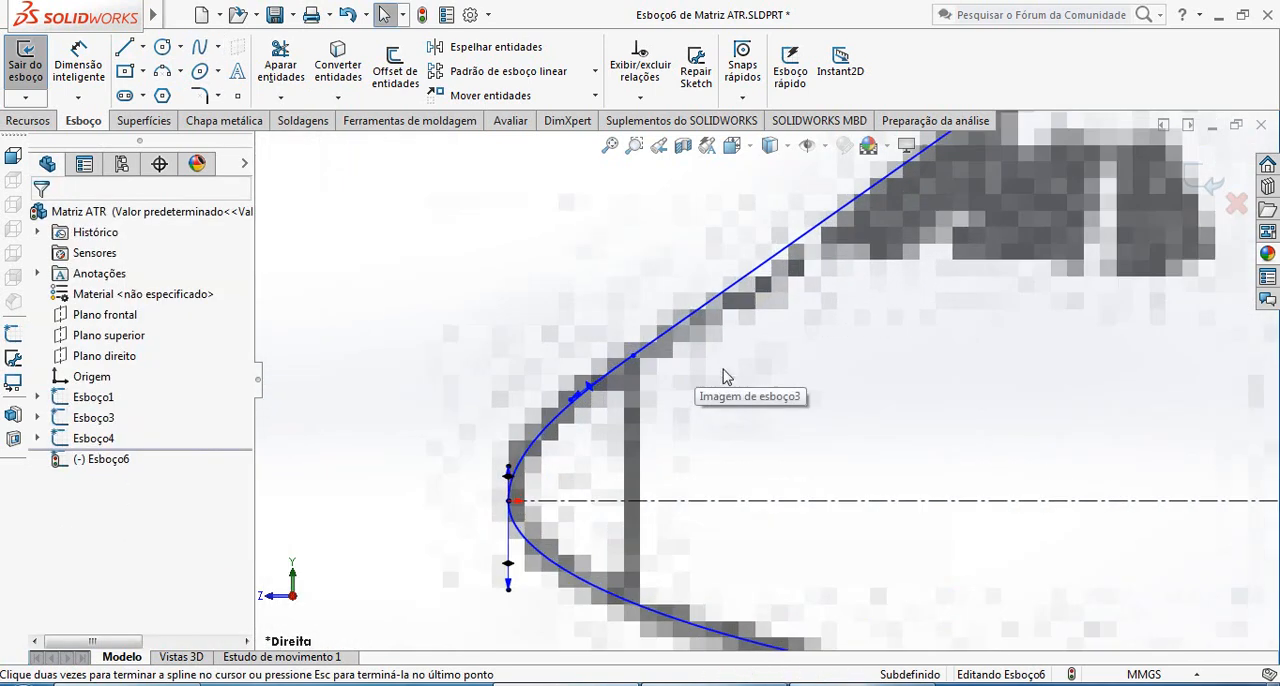
{"action": "double_click", "coordinate": [783, 267]}
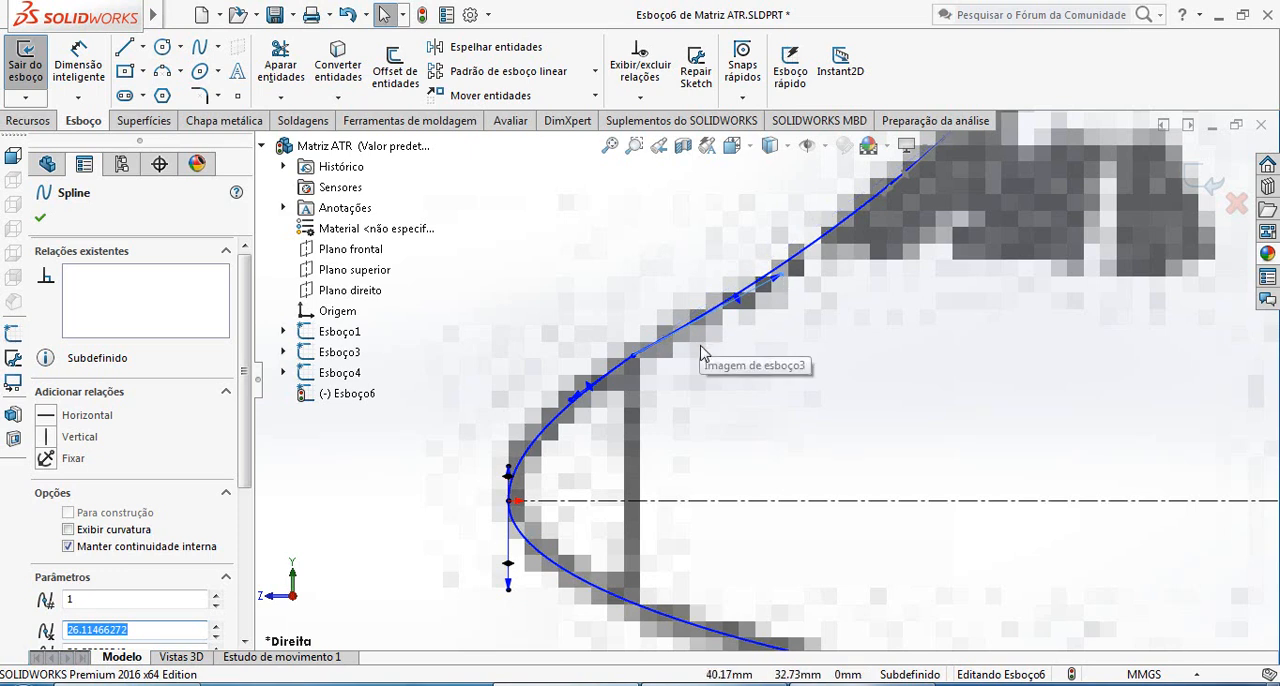
{"action": "left_click_drag", "start_coordinate": [779, 284], "coordinate": [703, 347]}
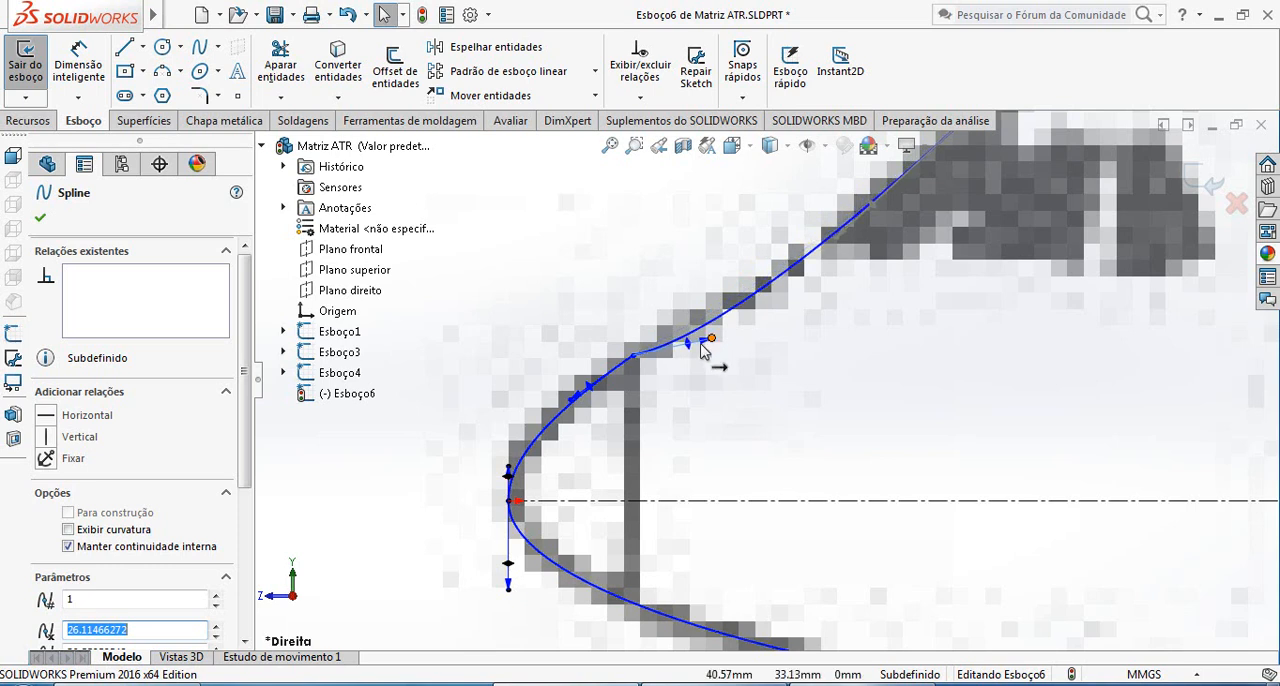
{"action": "left_click", "coordinate": [588, 388]}
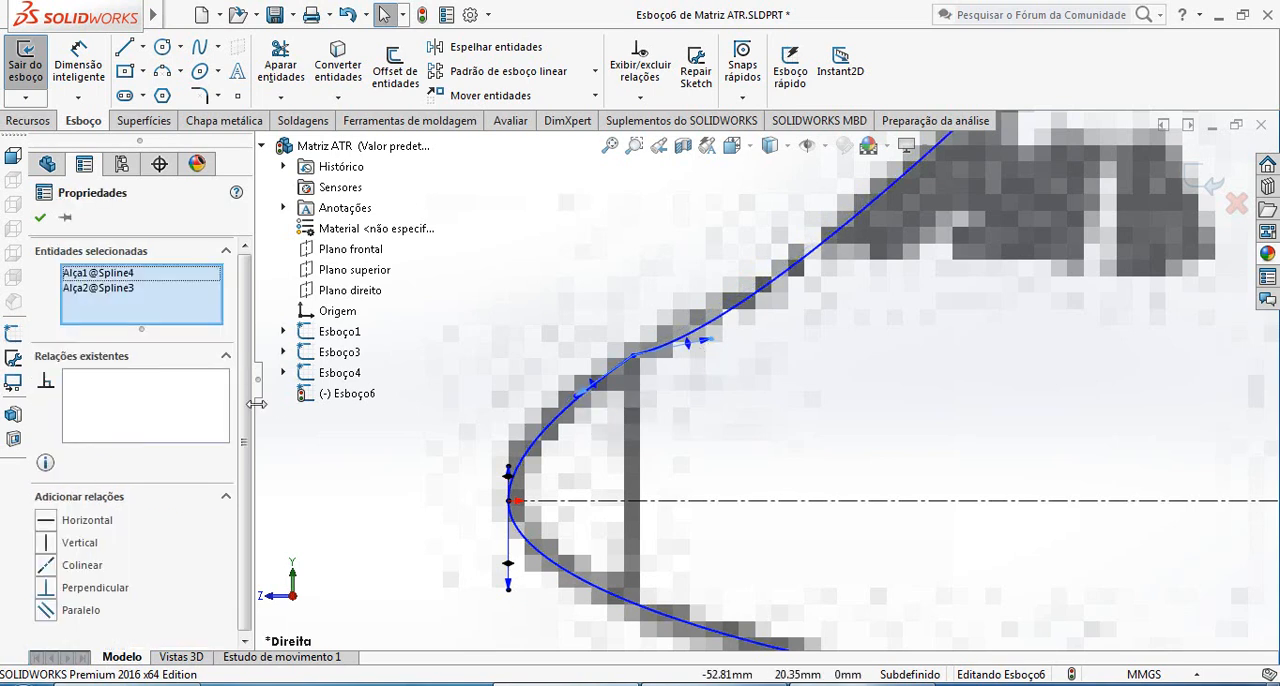
{"action": "left_click", "coordinate": [87, 567]}
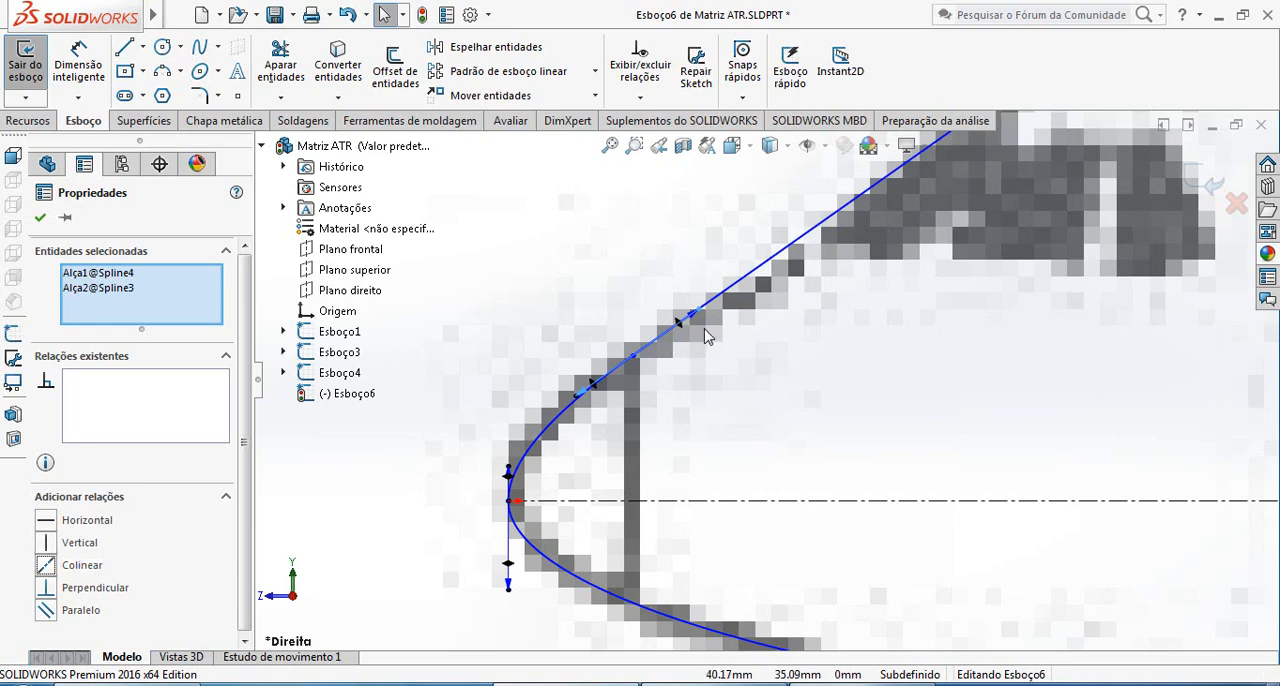
Bend the windshield spline inward with the tangent handle at its upper end to follow the blueprint outline
{"action": "scroll", "coordinate": [712, 317], "scroll_direction": "up", "scroll_amount": 3}
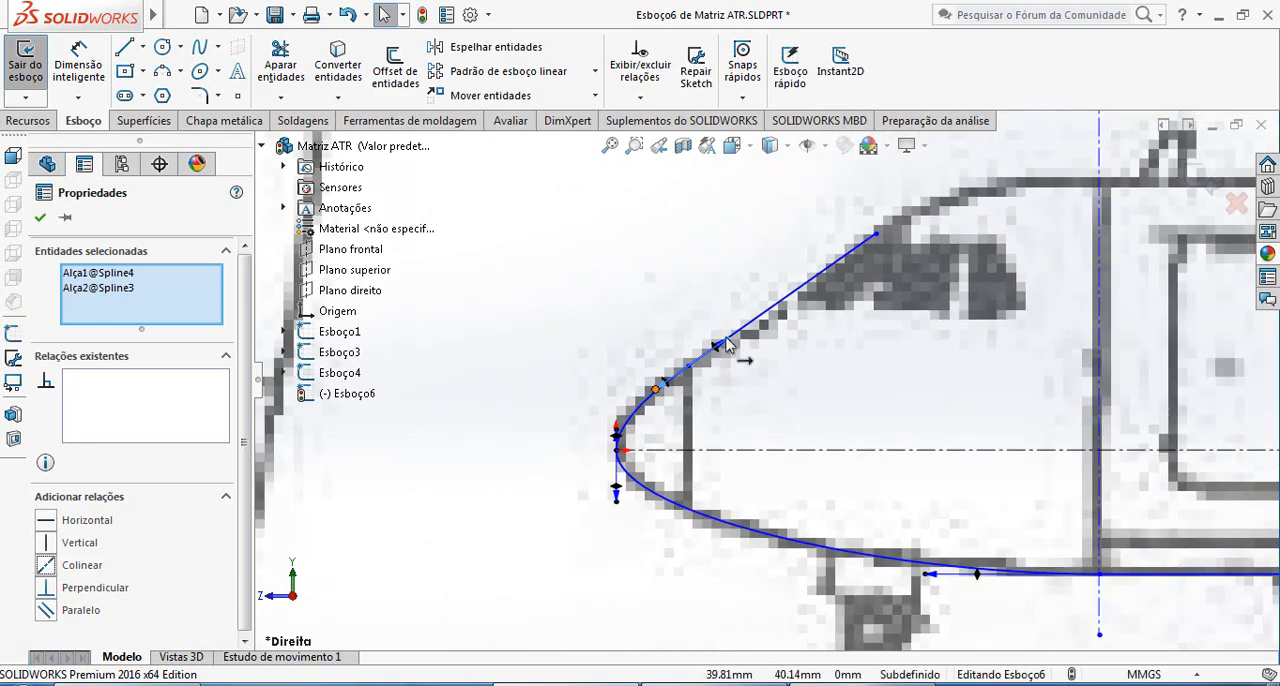
{"action": "left_click", "coordinate": [803, 366]}
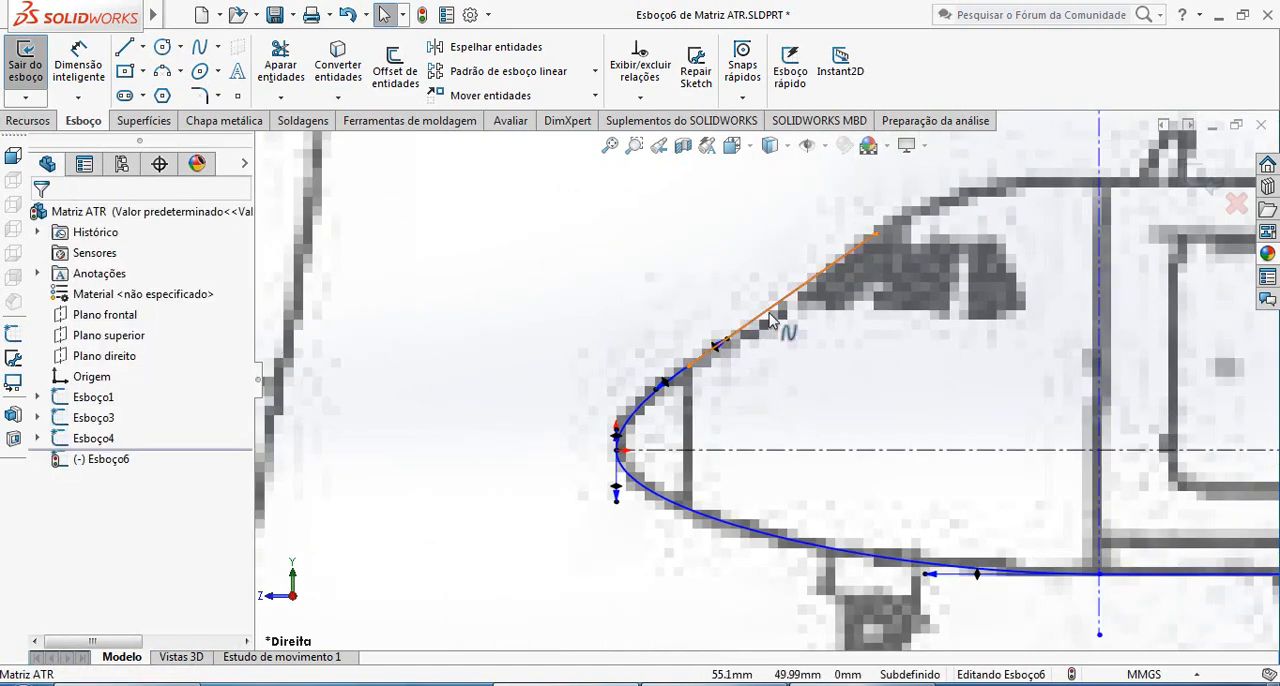
{"action": "left_click", "coordinate": [816, 303]}
{"action": "left_click_drag", "start_coordinate": [803, 287], "coordinate": [782, 317]}
{"action": "scroll", "coordinate": [824, 347], "scroll_direction": "up", "scroll_amount": 3}
{"action": "scroll", "coordinate": [817, 371], "scroll_direction": "down", "scroll_amount": 6}
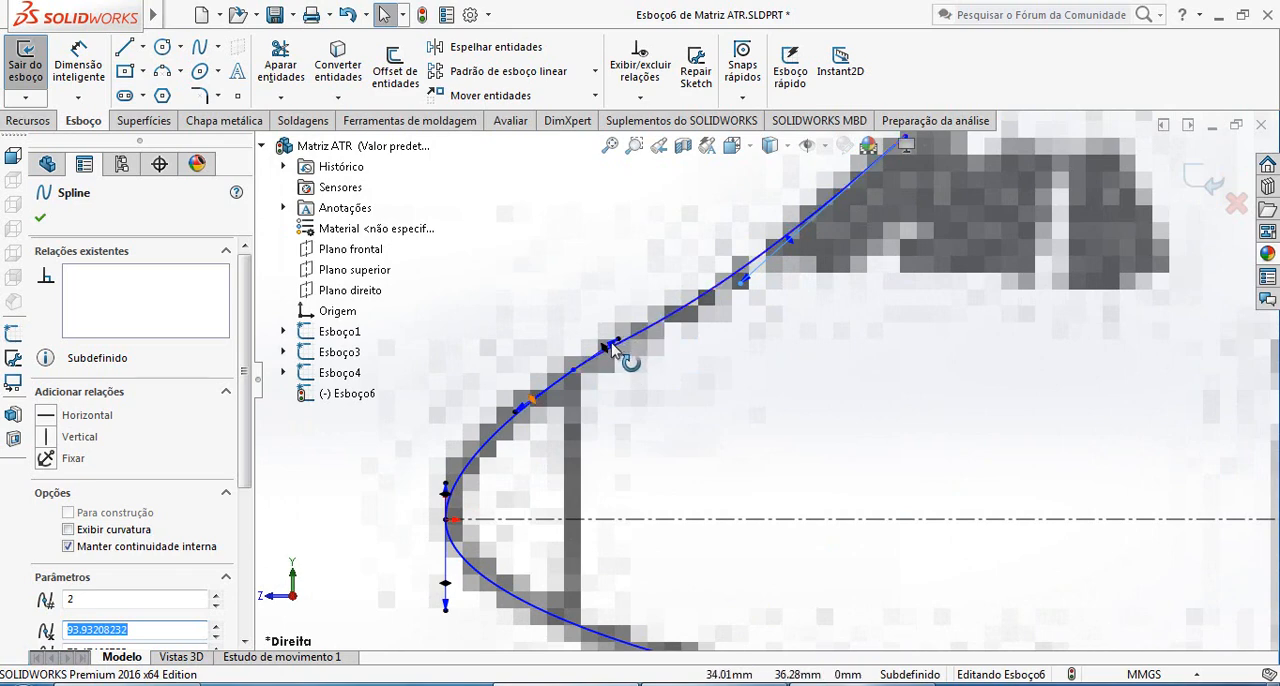
Fine-tune the collinear tangent handles where the upper nose spline meets the windshield spline
{"action": "mouse_move", "coordinate": [611, 344]}
{"action": "left_mouse_down"}
{"action": "mouse_move", "coordinate": [626, 338]}
{"action": "mouse_move", "coordinate": [605, 346]}
{"action": "left_mouse_up"}
{"action": "left_click", "coordinate": [565, 307]}
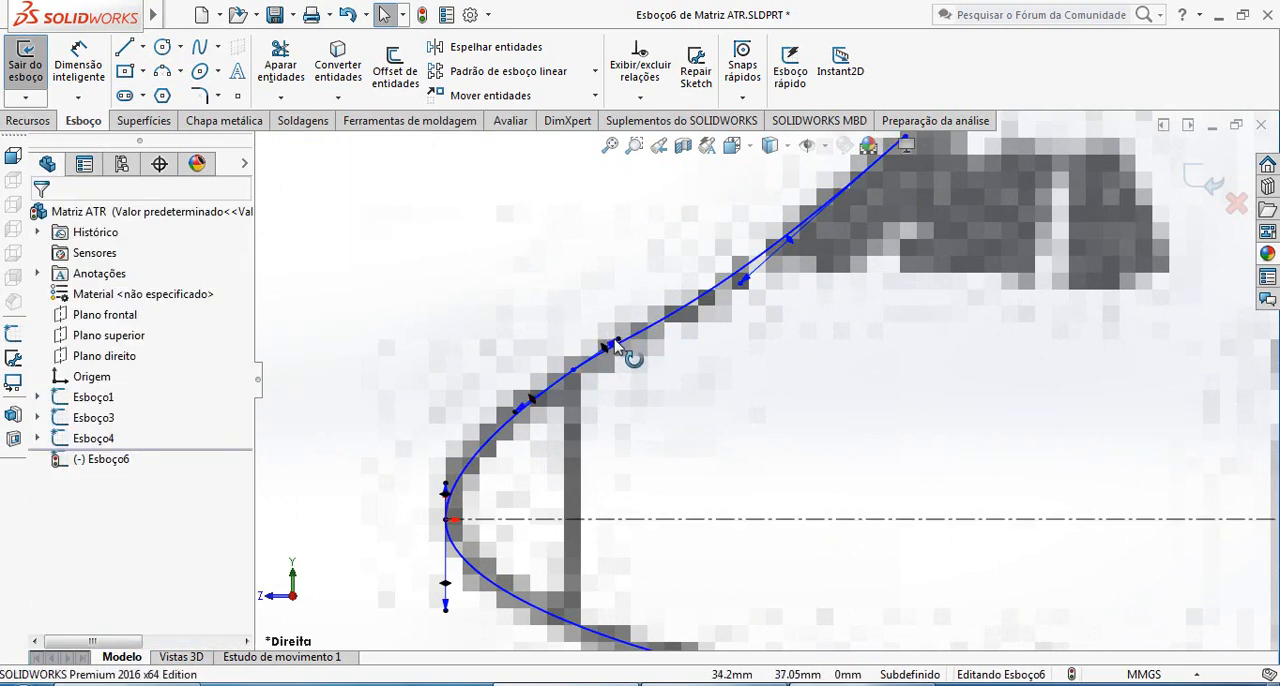
{"action": "left_click", "coordinate": [611, 345]}
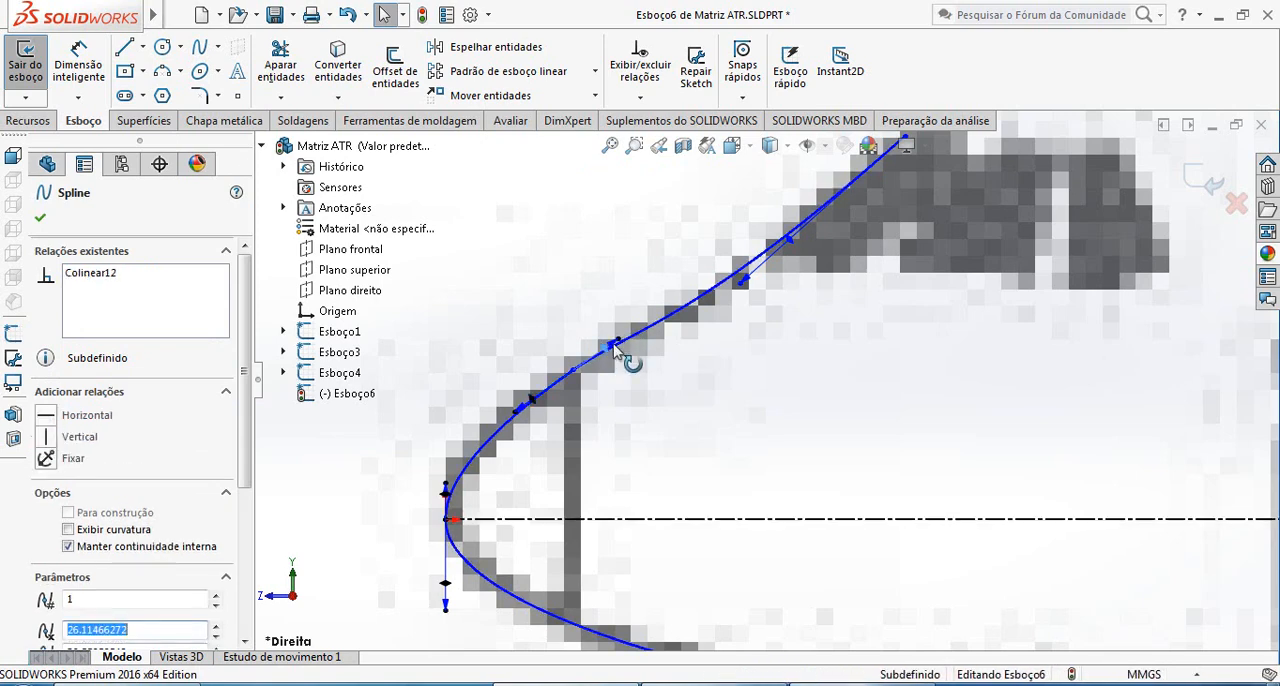
{"action": "left_click", "coordinate": [674, 343]}
{"action": "left_click", "coordinate": [625, 340]}
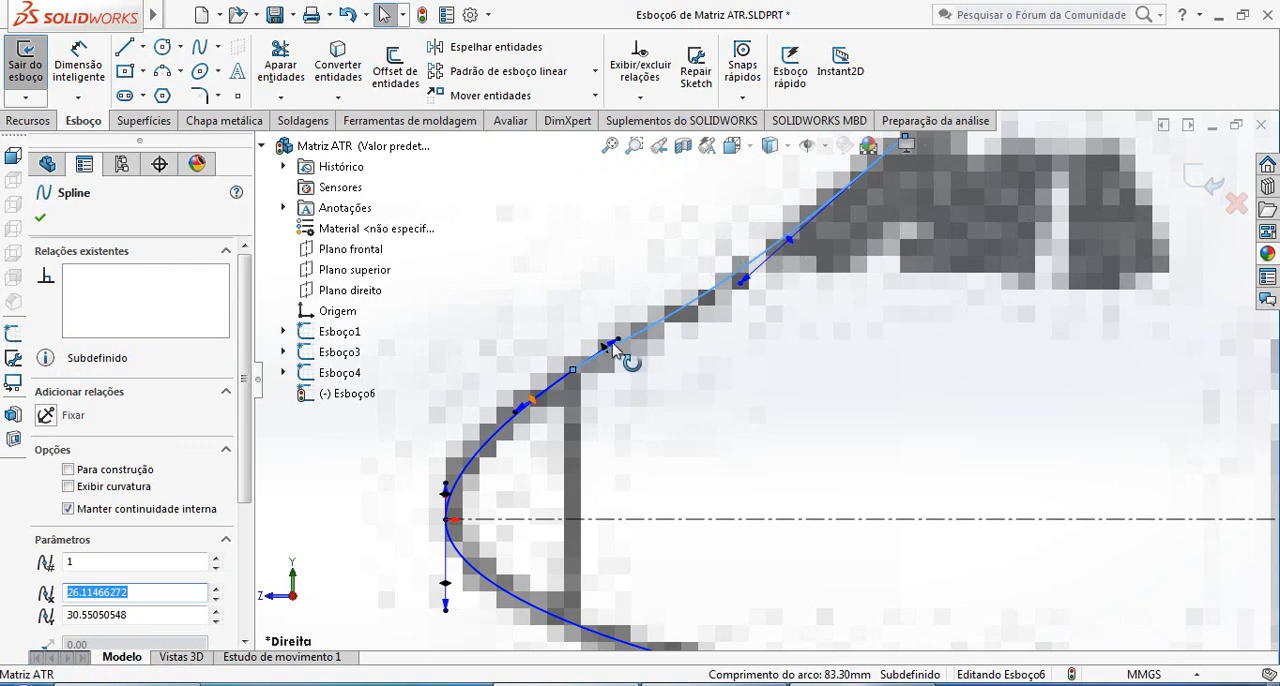
{"action": "left_click", "coordinate": [611, 344]}
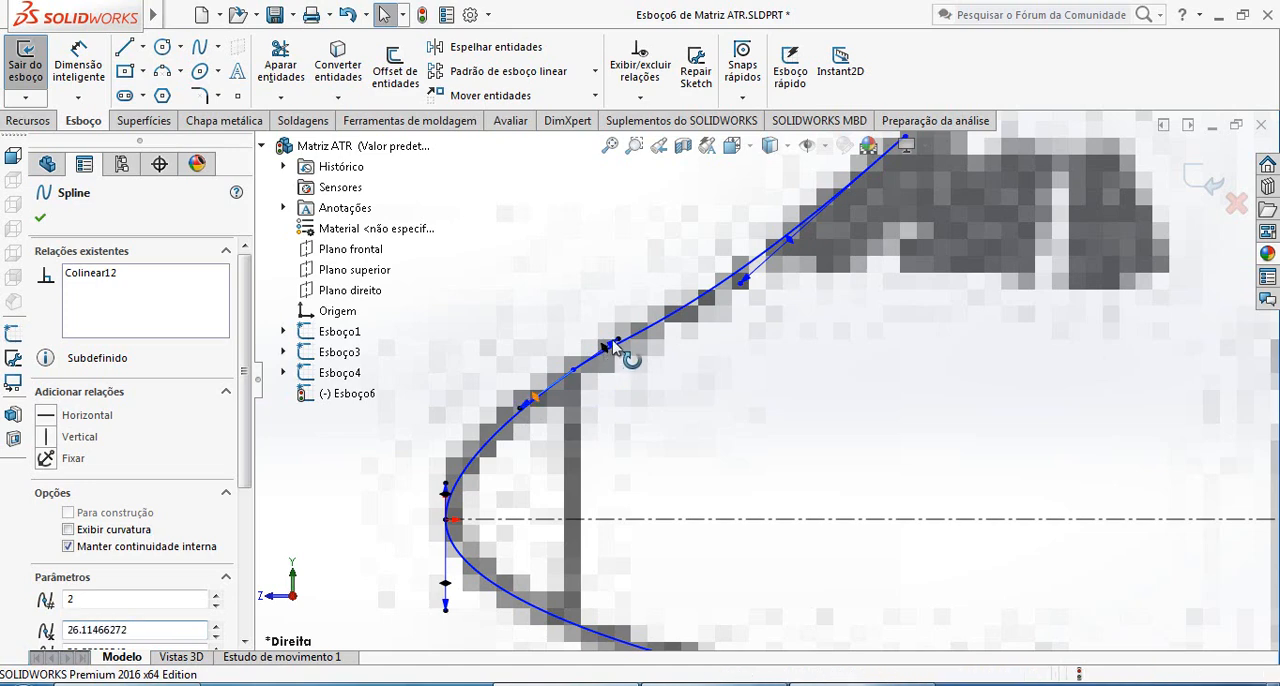
Readjust the windshield spline's upper-end handle for a closer fit to the outline and finish editing the spline
{"action": "scroll", "coordinate": [752, 333], "scroll_direction": "up", "scroll_amount": 2}
{"action": "mouse_move", "coordinate": [752, 330]}
{"action": "left_mouse_down"}
{"action": "mouse_move", "coordinate": [757, 320]}
{"action": "mouse_move", "coordinate": [740, 318]}
{"action": "left_mouse_up"}
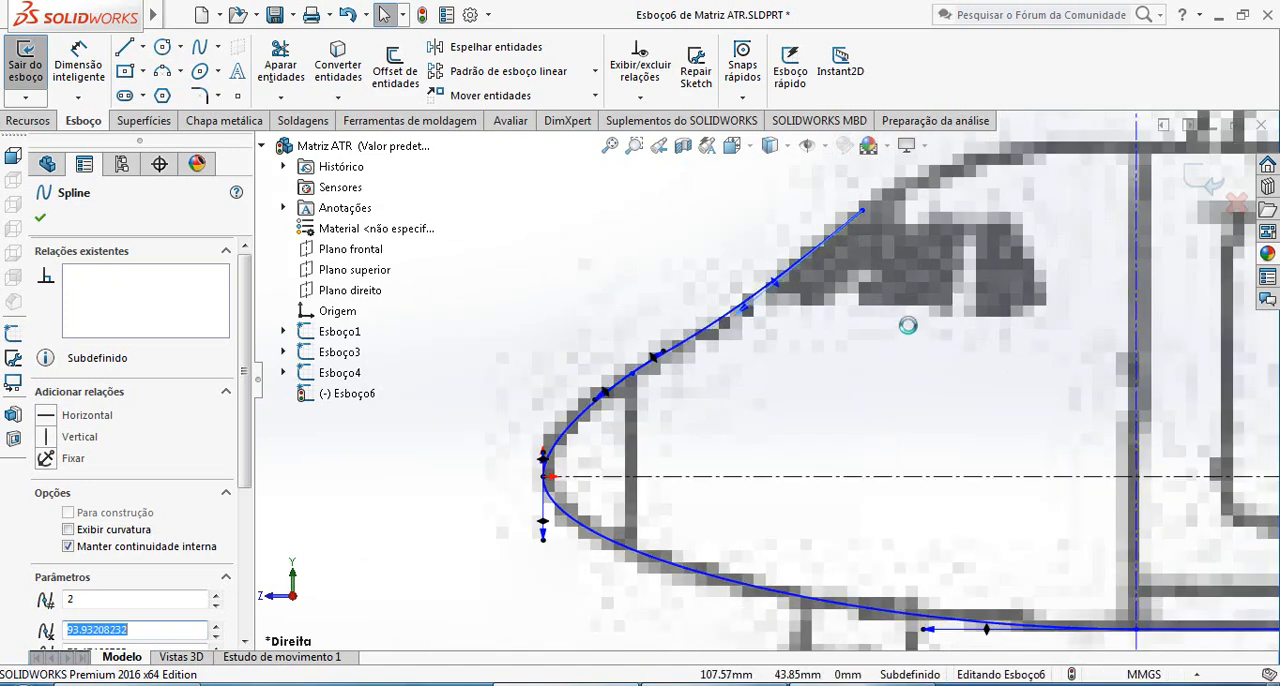
{"action": "scroll", "coordinate": [851, 363], "scroll_direction": "up", "scroll_amount": 2}
{"action": "key", "text": "Escape"}
{"action": "scroll", "coordinate": [838, 380], "scroll_direction": "up", "scroll_amount": 1}
{"action": "scroll", "coordinate": [840, 383], "scroll_direction": "down", "scroll_amount": 2}
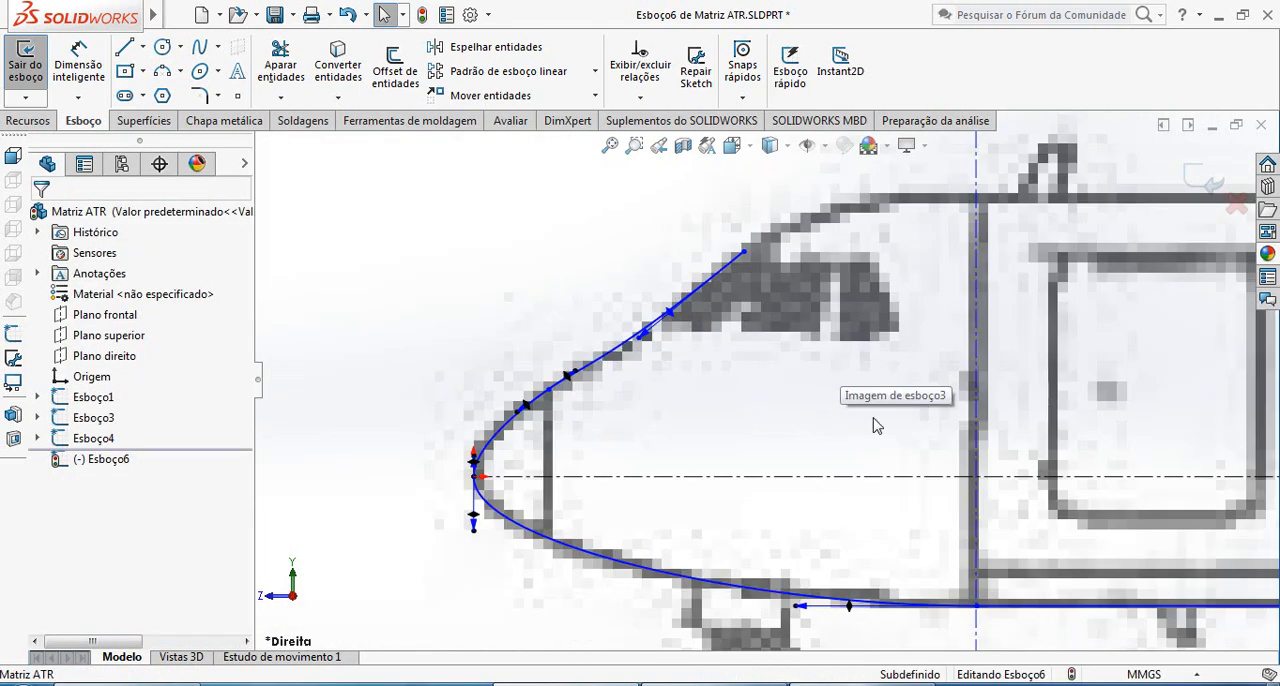
Draw a two-point spline about 83 mm long from the windshield spline's upper end to the vertical centerline at the roof outline
{"action": "scroll", "coordinate": [950, 396], "scroll_direction": "up", "scroll_amount": 1}
{"action": "scroll", "coordinate": [957, 397], "scroll_direction": "down", "scroll_amount": 2}
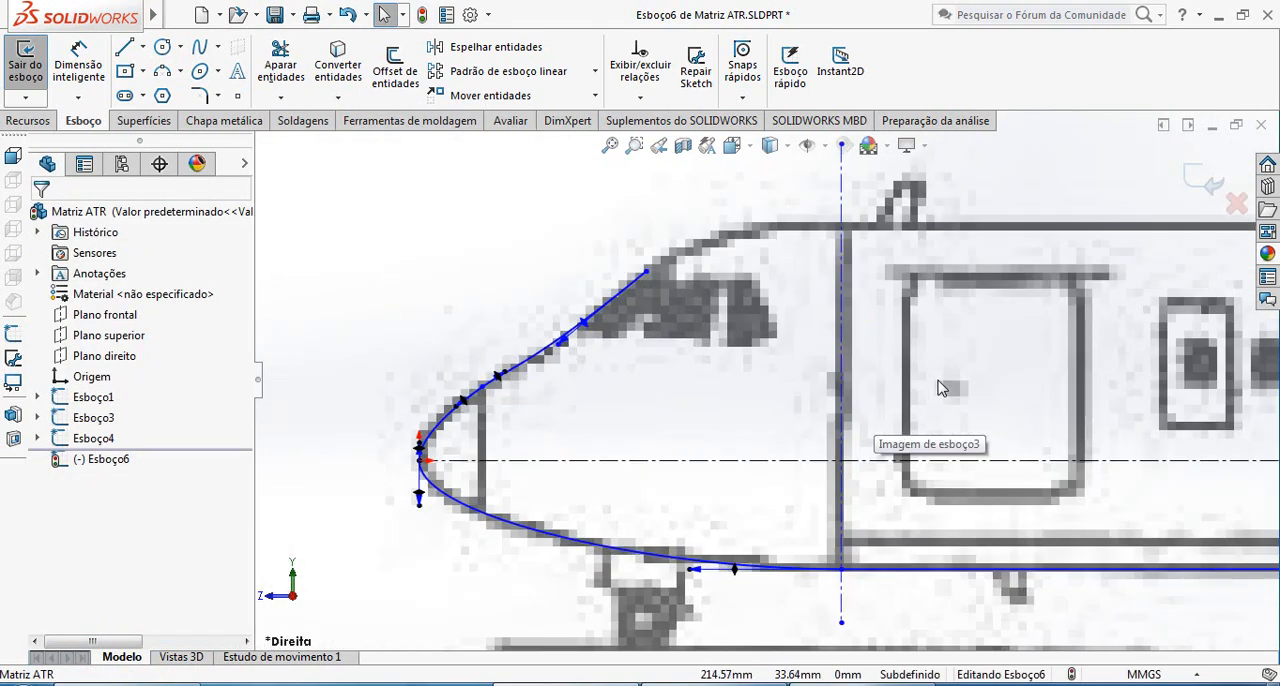
{"action": "left_click", "coordinate": [199, 47]}
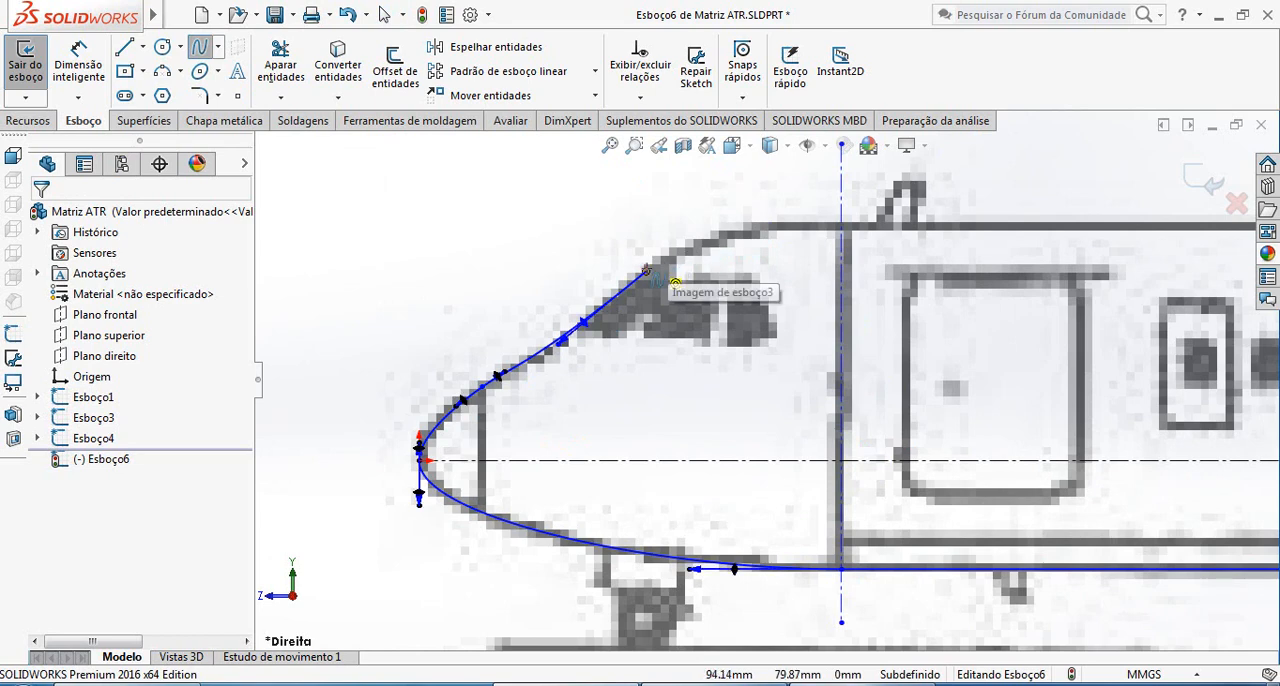
{"action": "left_click", "coordinate": [646, 272]}
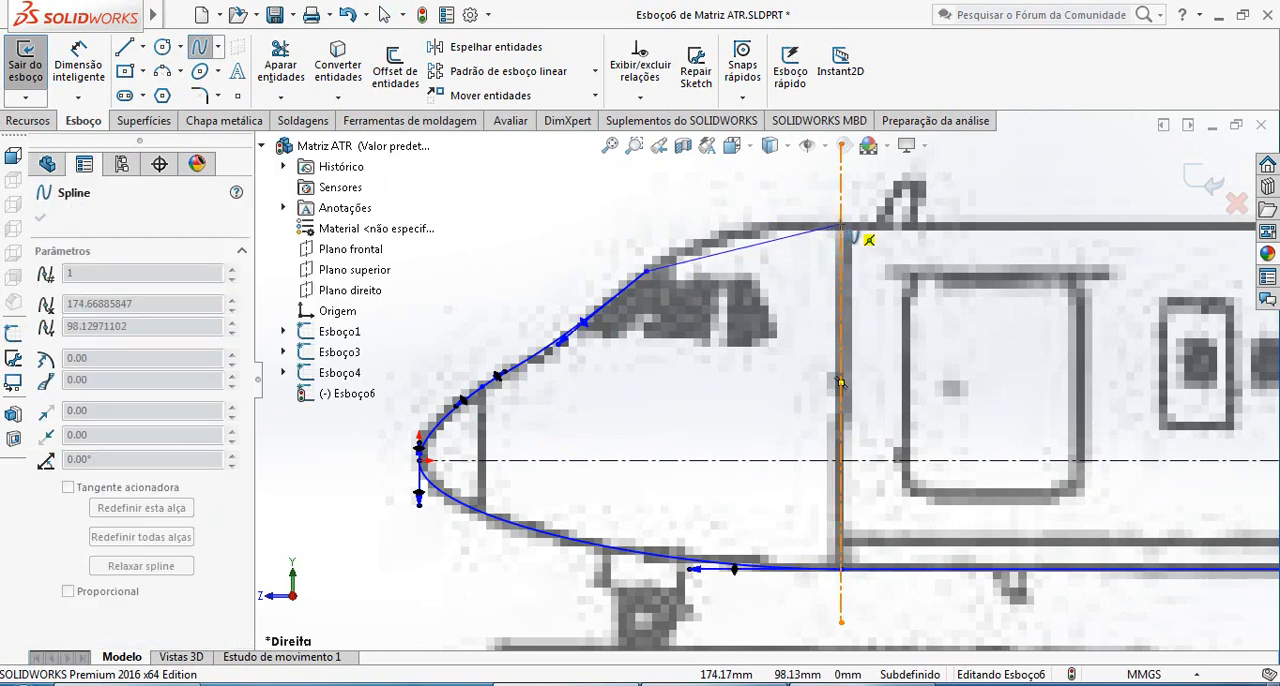
{"action": "key", "text": "Escape"}
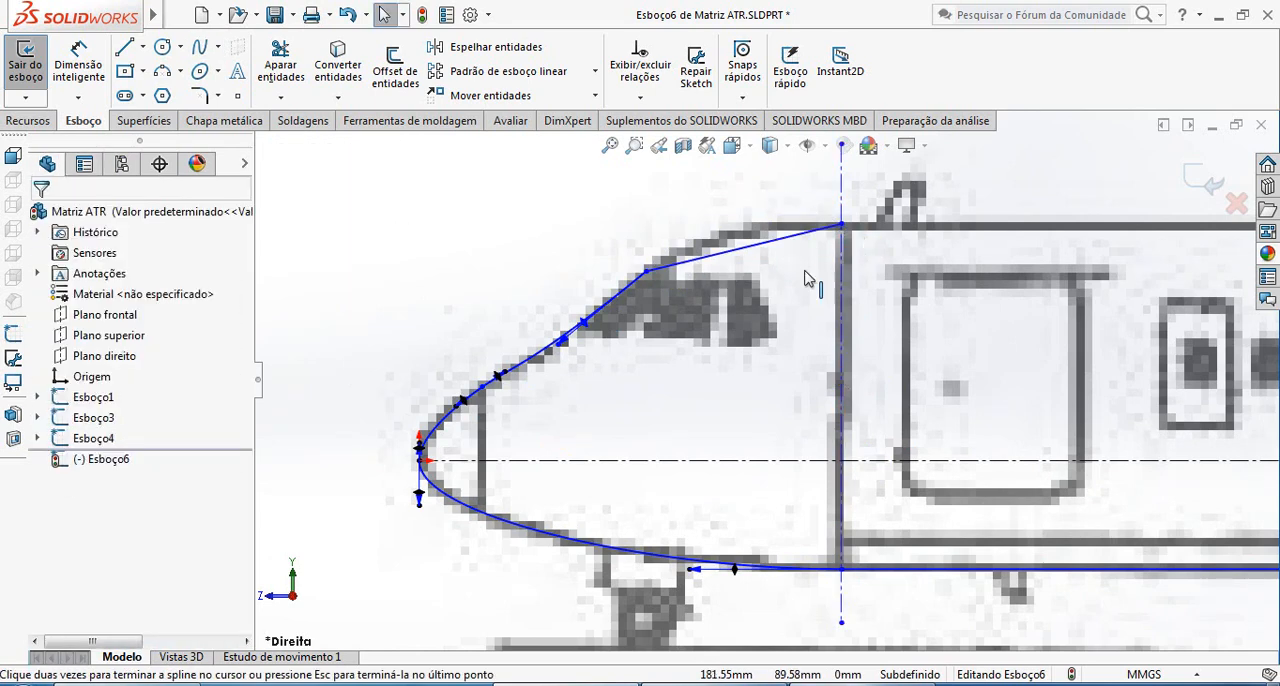
Bend the roof spline upward with the tangent handle at its front end to follow the blueprint outline
{"action": "scroll", "coordinate": [717, 278], "scroll_direction": "down", "scroll_amount": 3}
{"action": "left_click", "coordinate": [742, 263]}
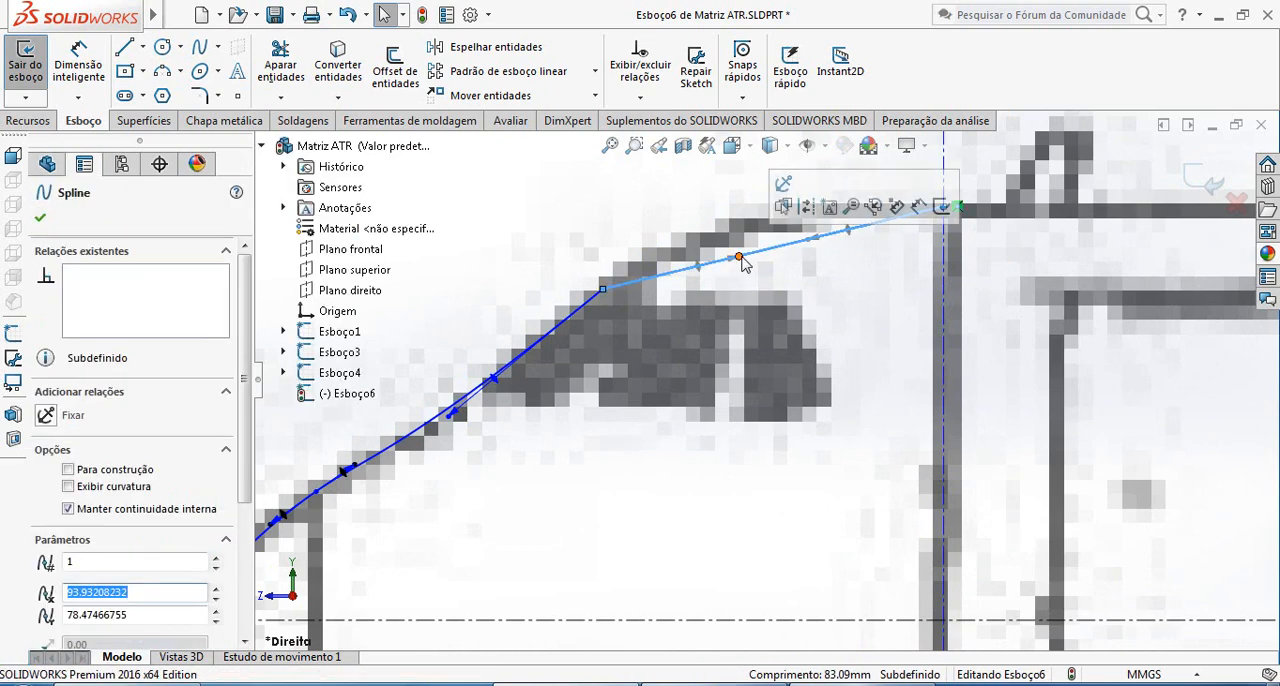
{"action": "left_click_drag", "start_coordinate": [739, 258], "coordinate": [714, 211]}
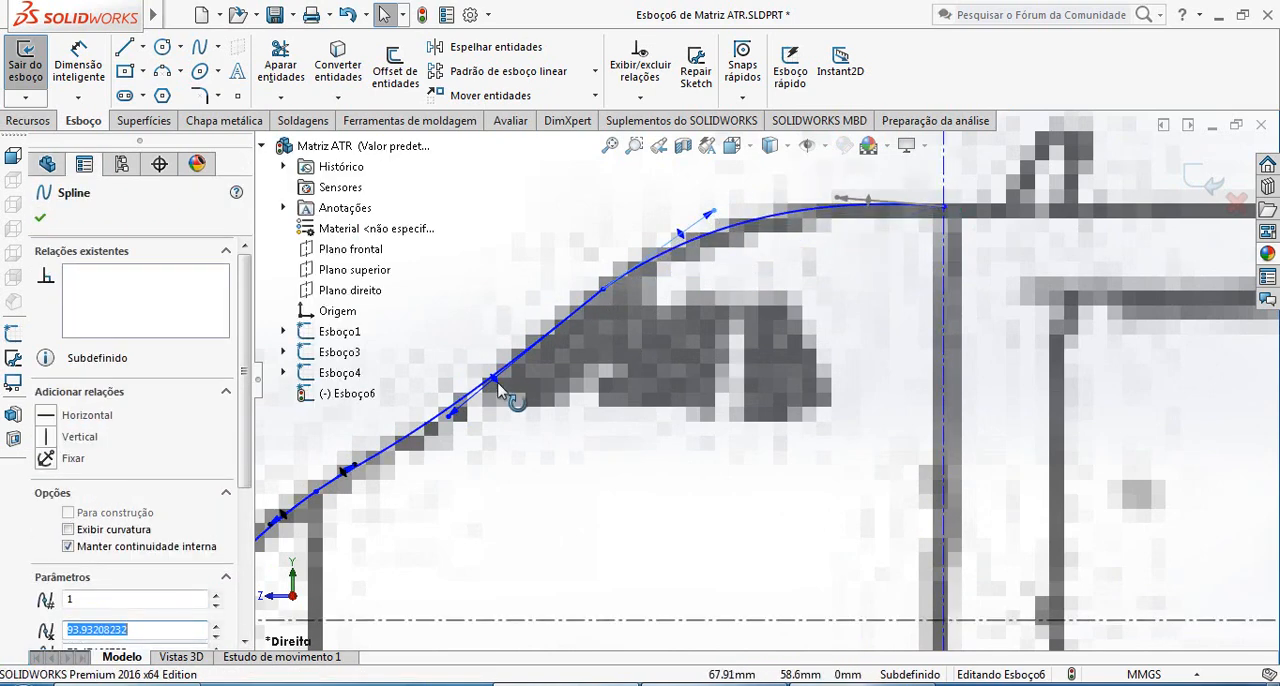
Try making the roof spline's front handle collinear with the windshield spline's upper handle, and undo the relation
{"action": "left_click", "coordinate": [456, 416]}
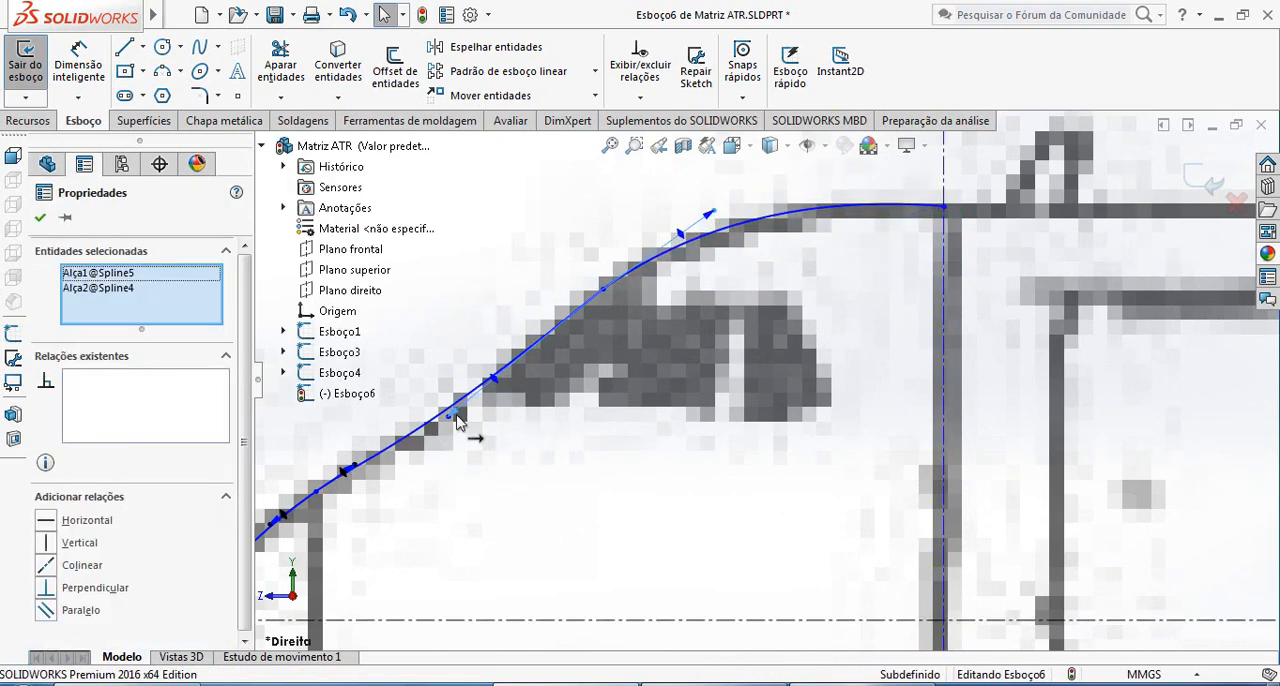
{"action": "left_click", "coordinate": [82, 566]}
{"action": "scroll", "coordinate": [478, 441], "scroll_direction": "down", "scroll_amount": 2}
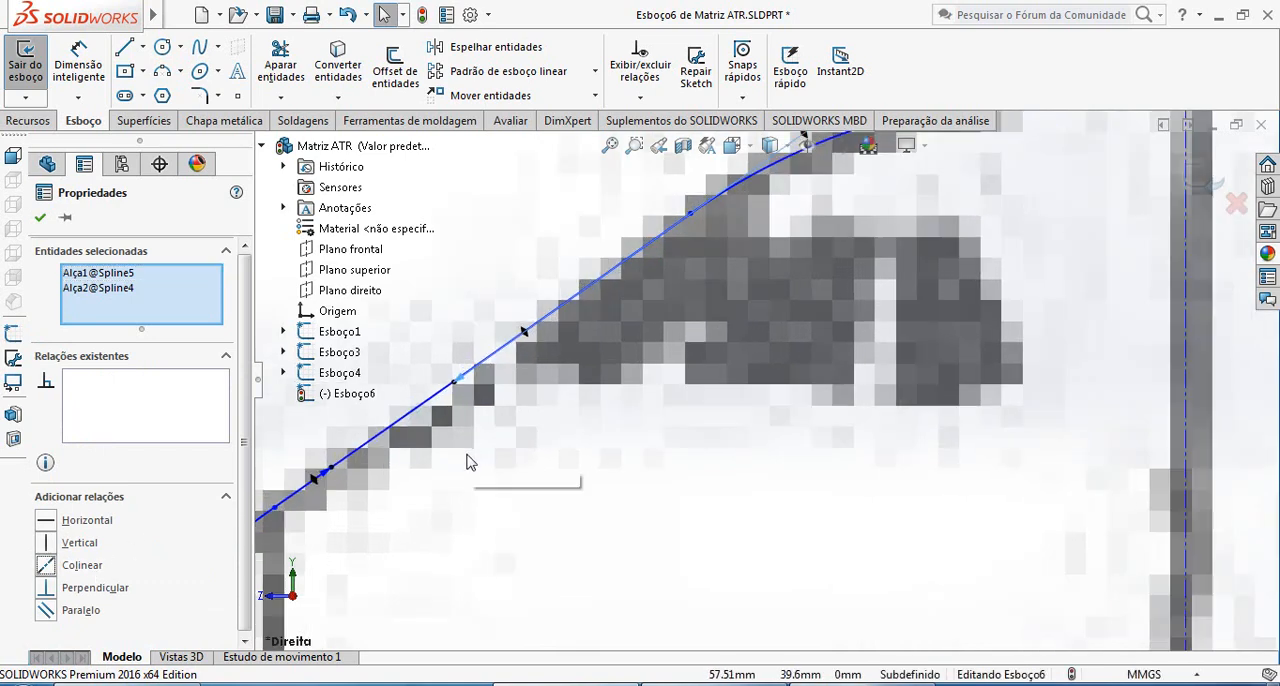
{"action": "scroll", "coordinate": [469, 455], "scroll_direction": "up", "scroll_amount": 3}
{"action": "scroll", "coordinate": [520, 448], "scroll_direction": "down", "scroll_amount": 3}
{"action": "scroll", "coordinate": [521, 448], "scroll_direction": "up", "scroll_amount": 3}
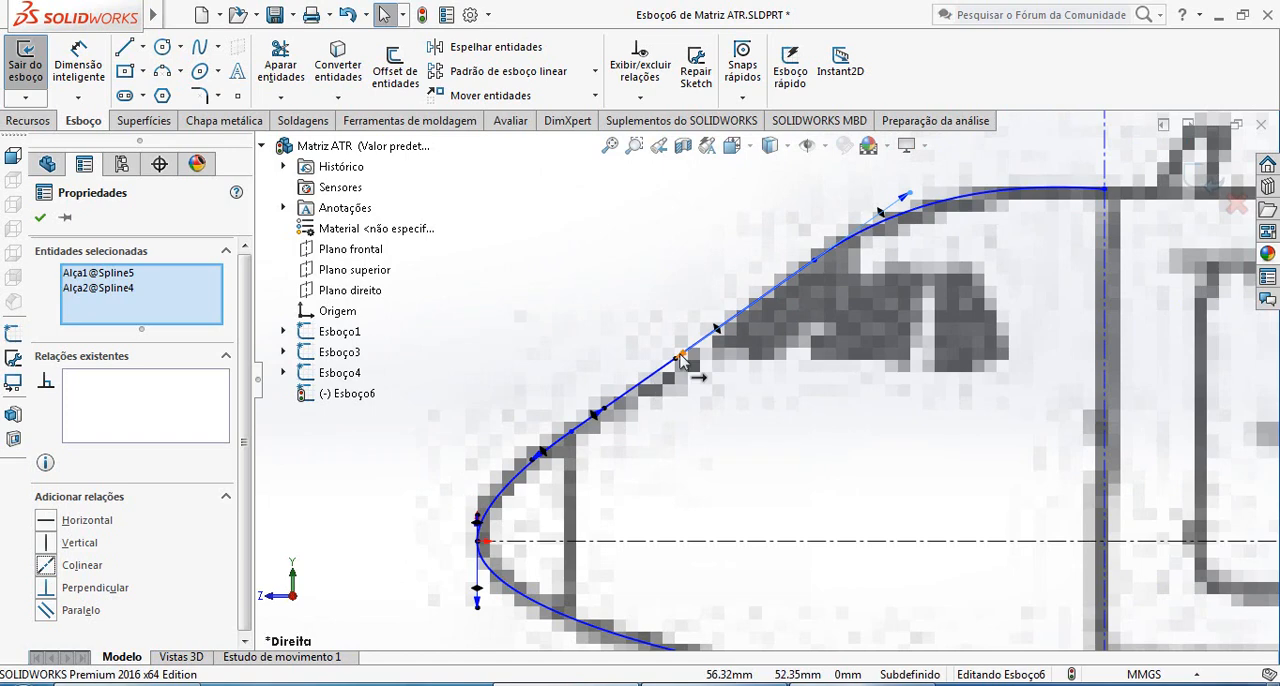
{"action": "left_click_drag", "start_coordinate": [680, 355], "coordinate": [690, 355]}
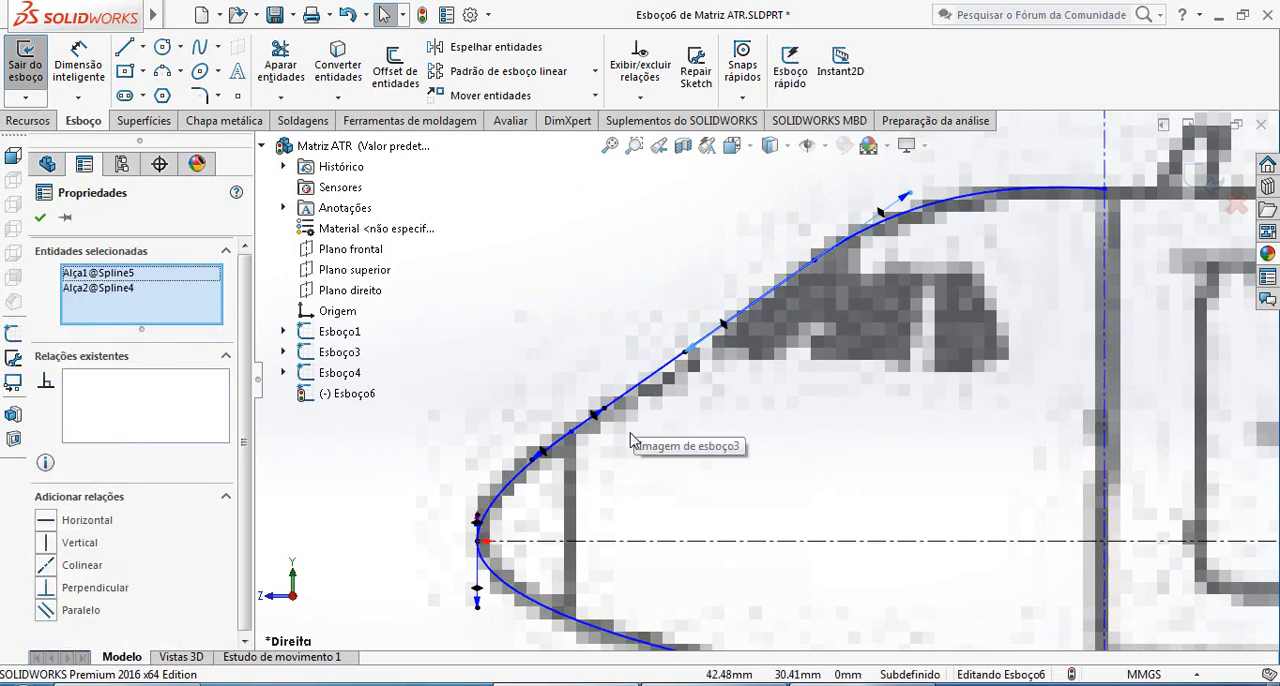
{"action": "key", "text": "ctrl+z"}
{"action": "key", "text": "ctrl+z"}
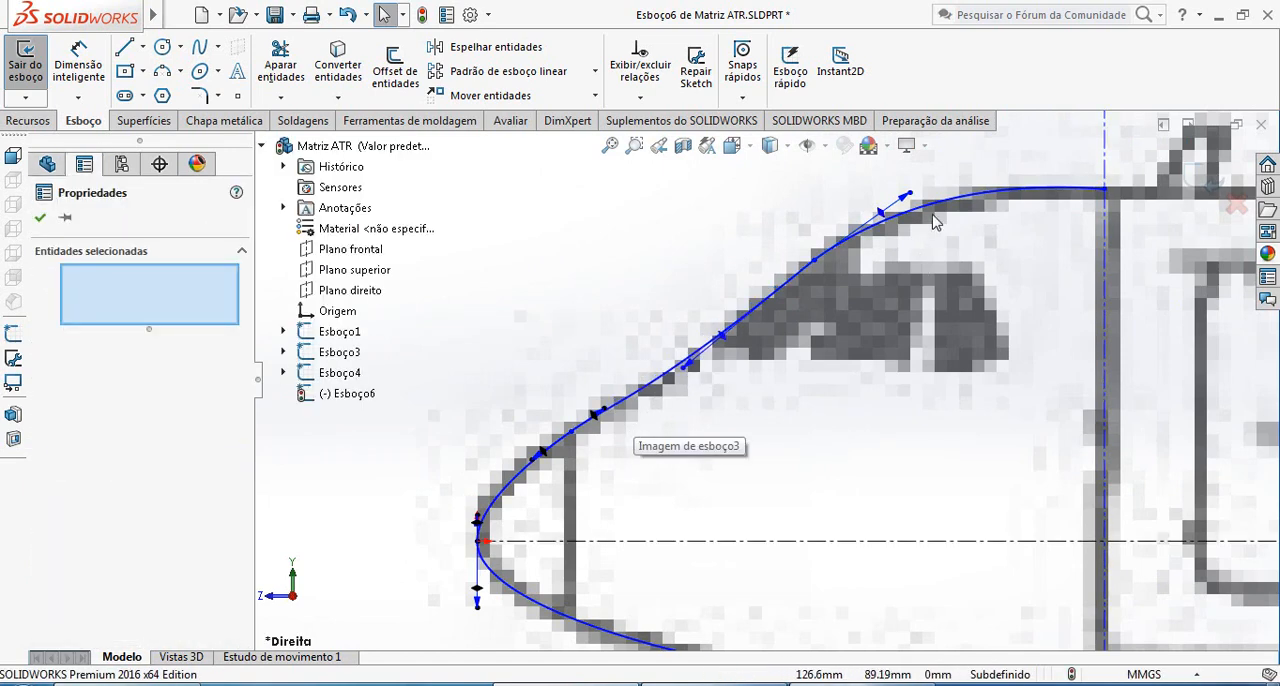
Steepen the roof spline's front tangent handle and make it tangent to the windshield spline
{"action": "scroll", "coordinate": [920, 214], "scroll_direction": "up", "scroll_amount": 1}
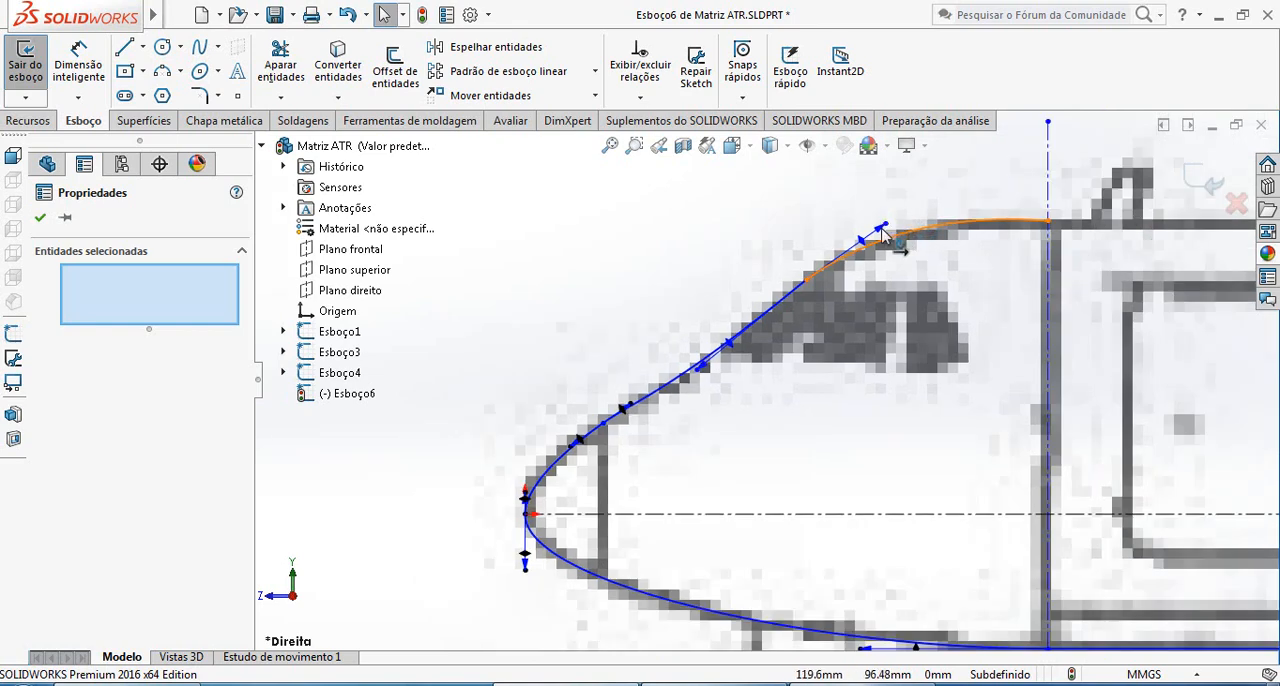
{"action": "left_click_drag", "start_coordinate": [883, 227], "coordinate": [824, 240]}
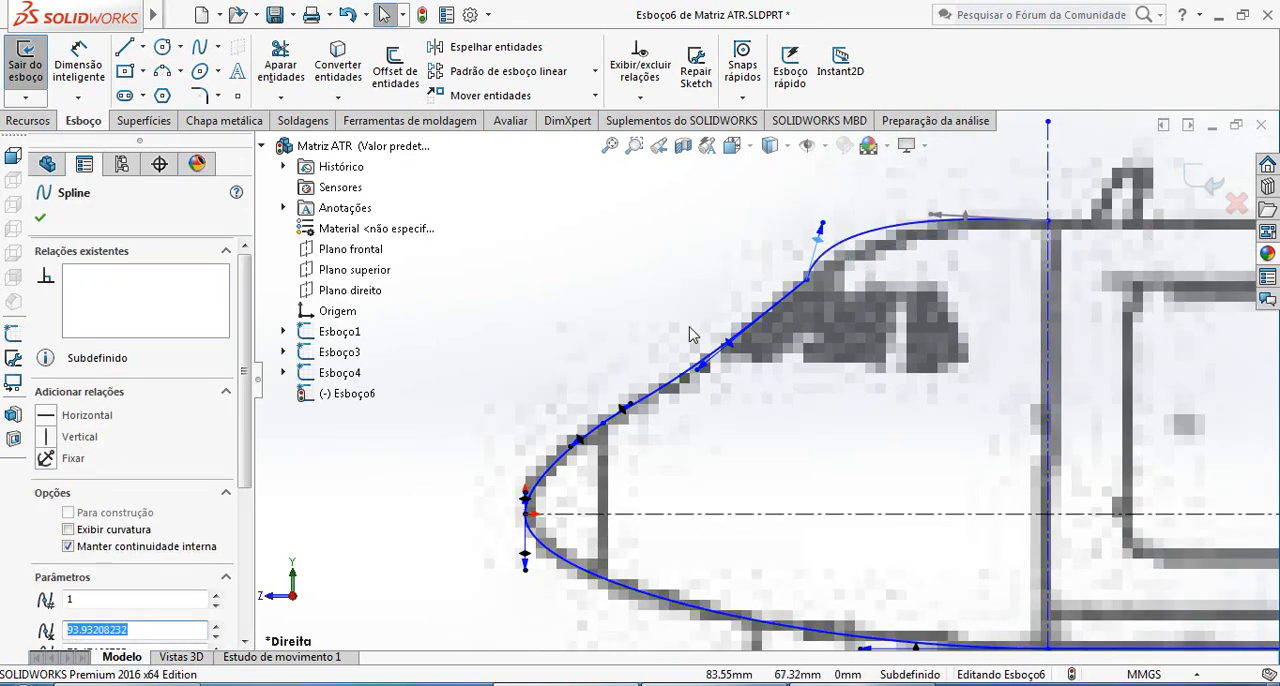
{"action": "left_click", "coordinate": [769, 314], "text": "ctrl"}
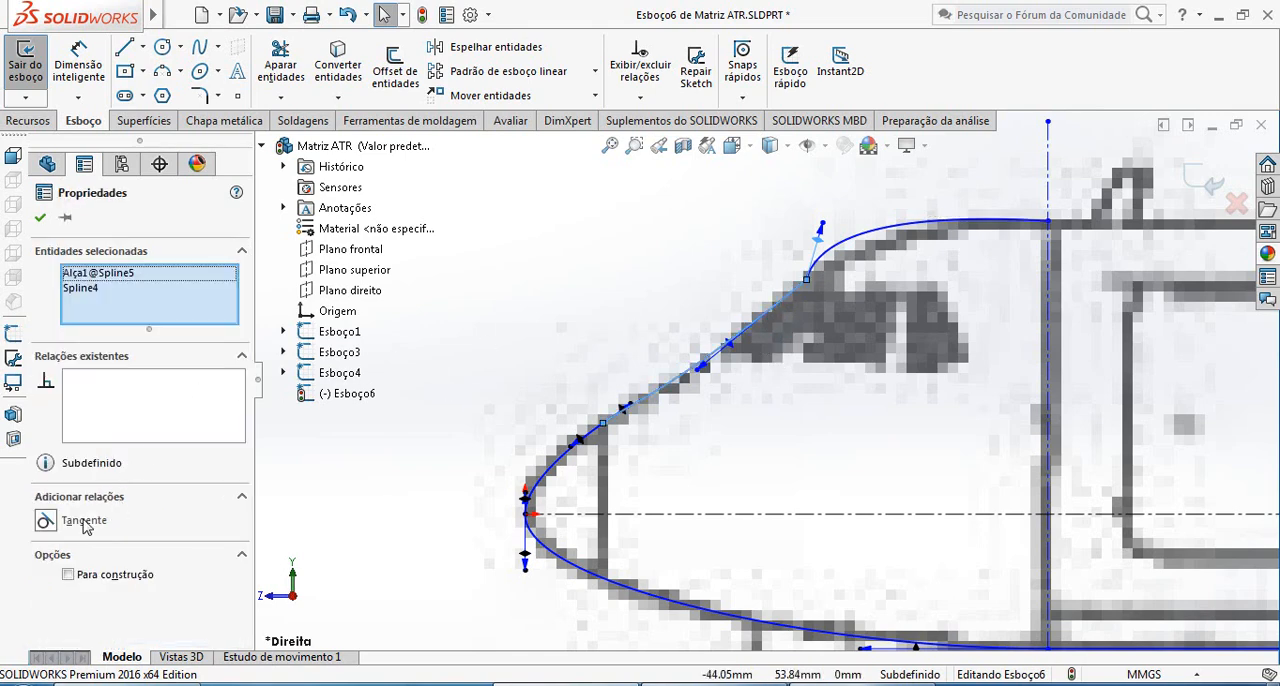
{"action": "left_click", "coordinate": [85, 527]}
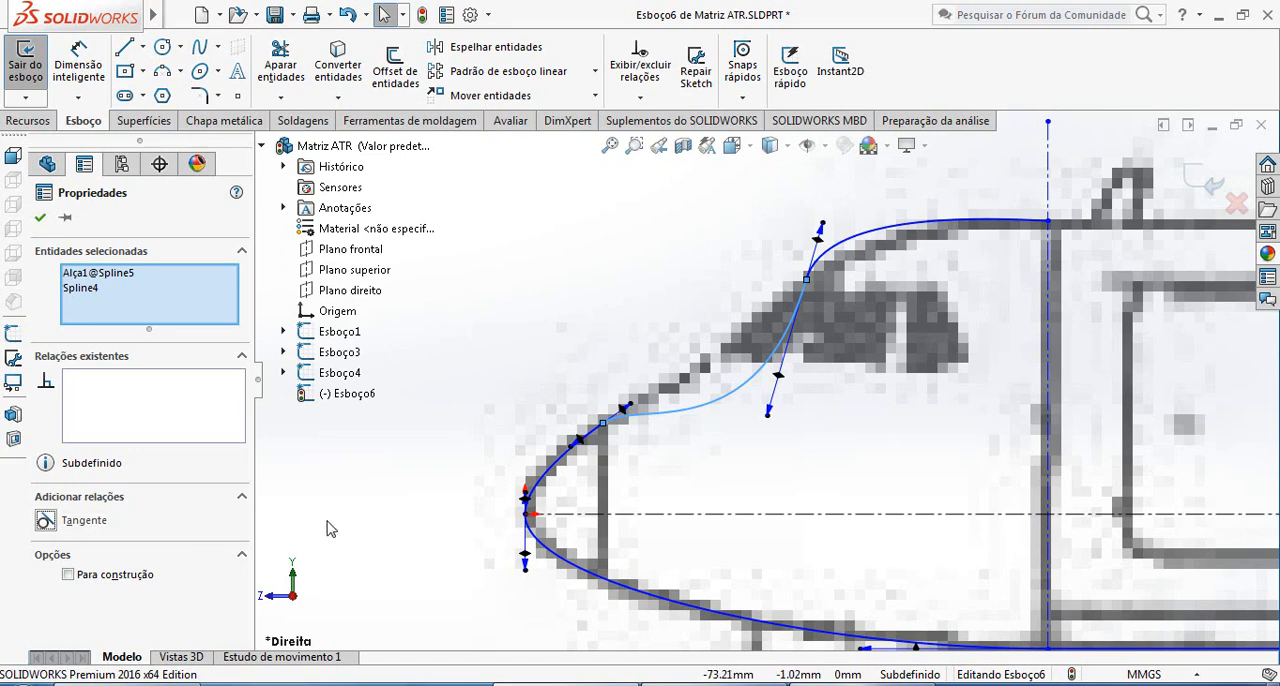
Try refitting the windshield and roof splines to the outline with their tangent handles, and undo the handle changes
{"action": "left_click", "coordinate": [822, 230]}
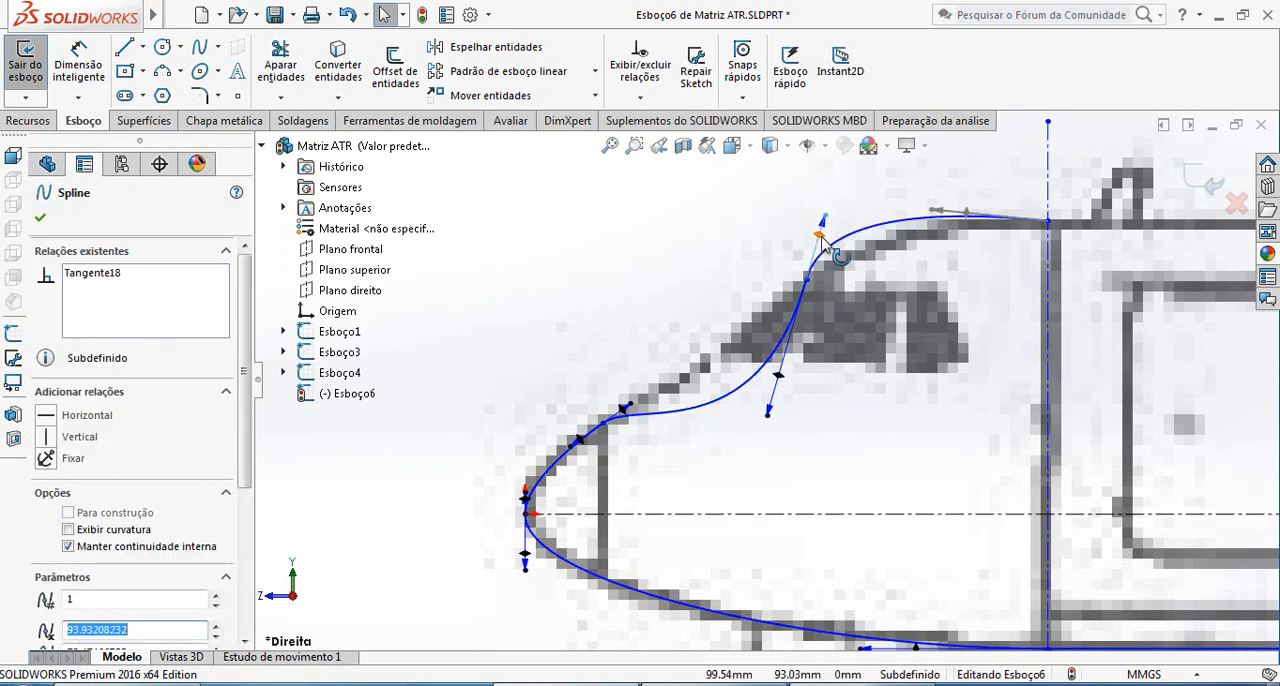
{"action": "left_click", "coordinate": [779, 375]}
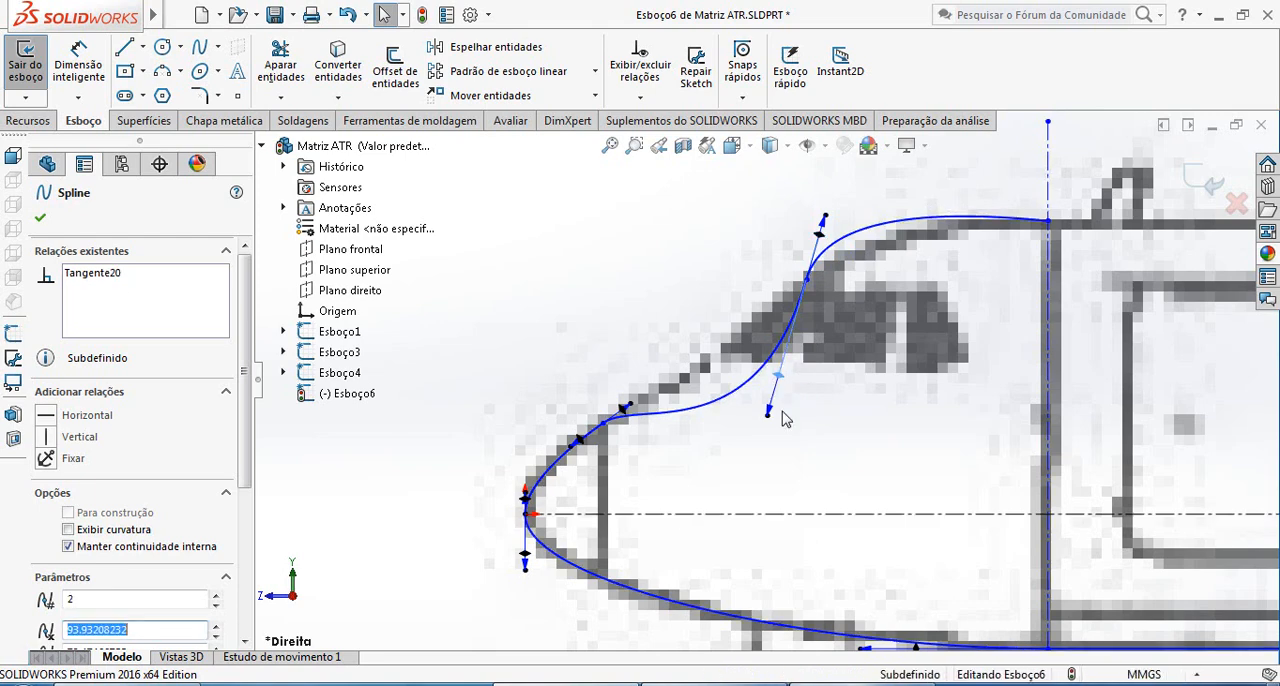
{"action": "left_click_drag", "start_coordinate": [770, 418], "coordinate": [772, 303]}
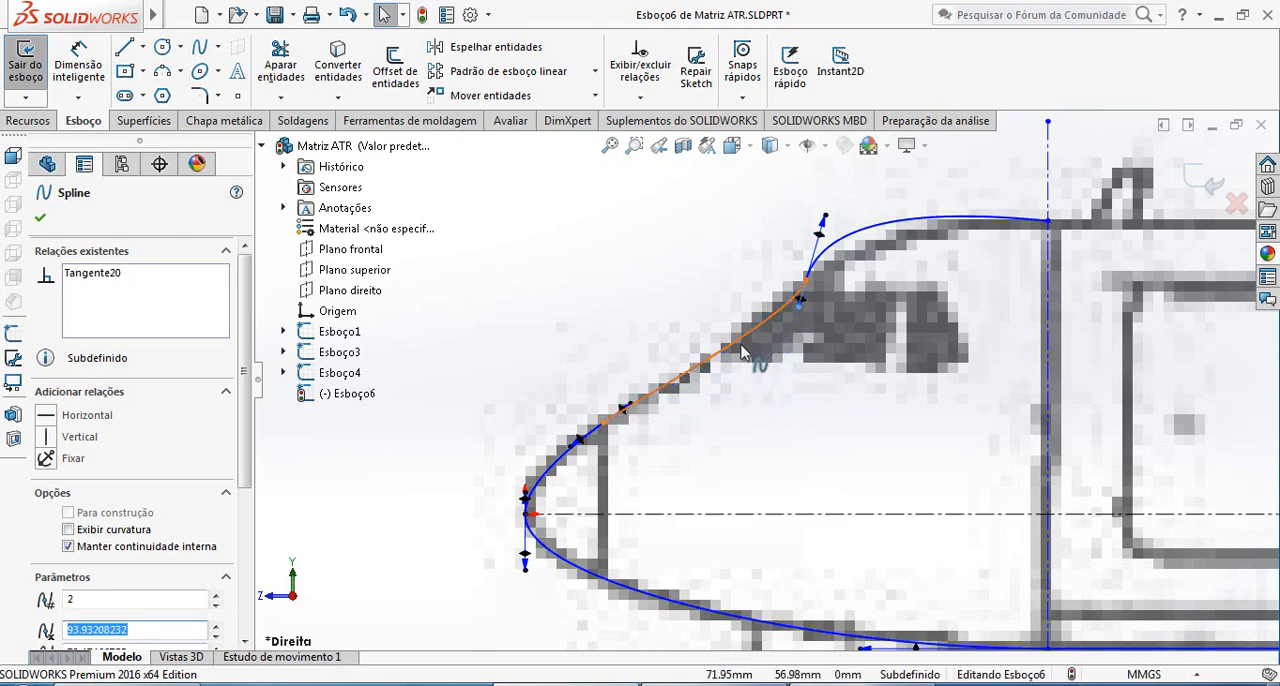
{"action": "left_click_drag", "start_coordinate": [823, 219], "coordinate": [838, 230]}
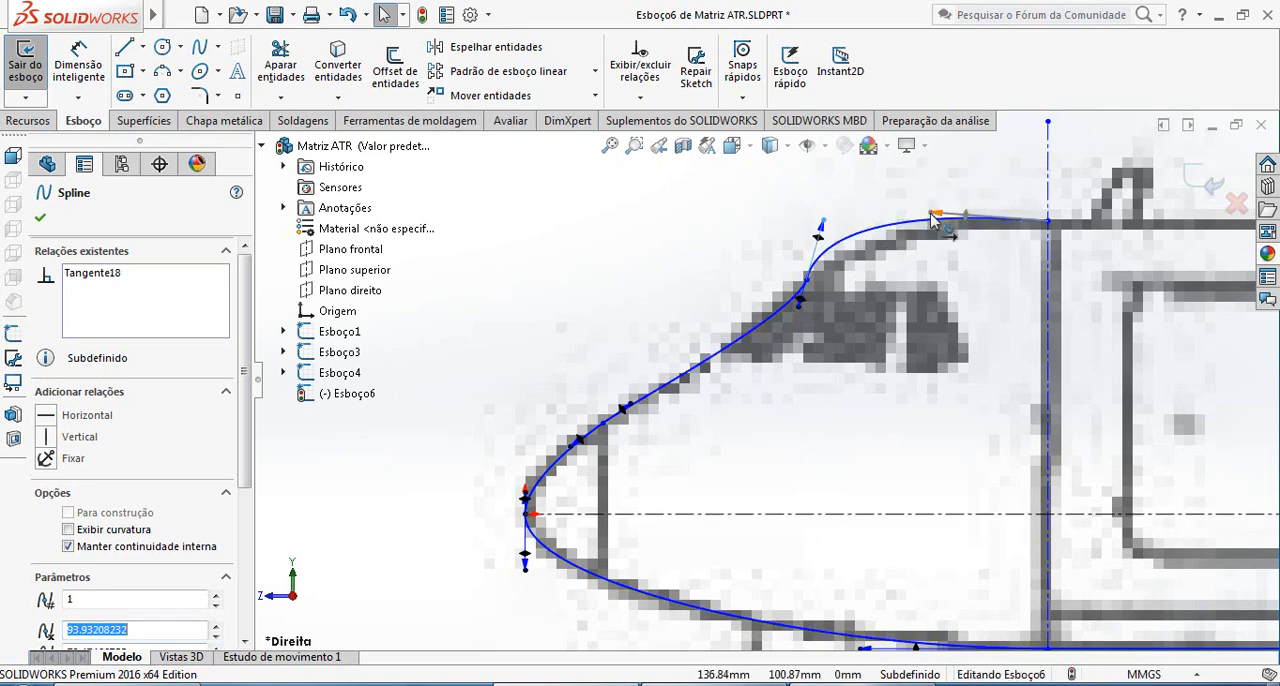
{"action": "left_click_drag", "start_coordinate": [932, 218], "coordinate": [969, 231]}
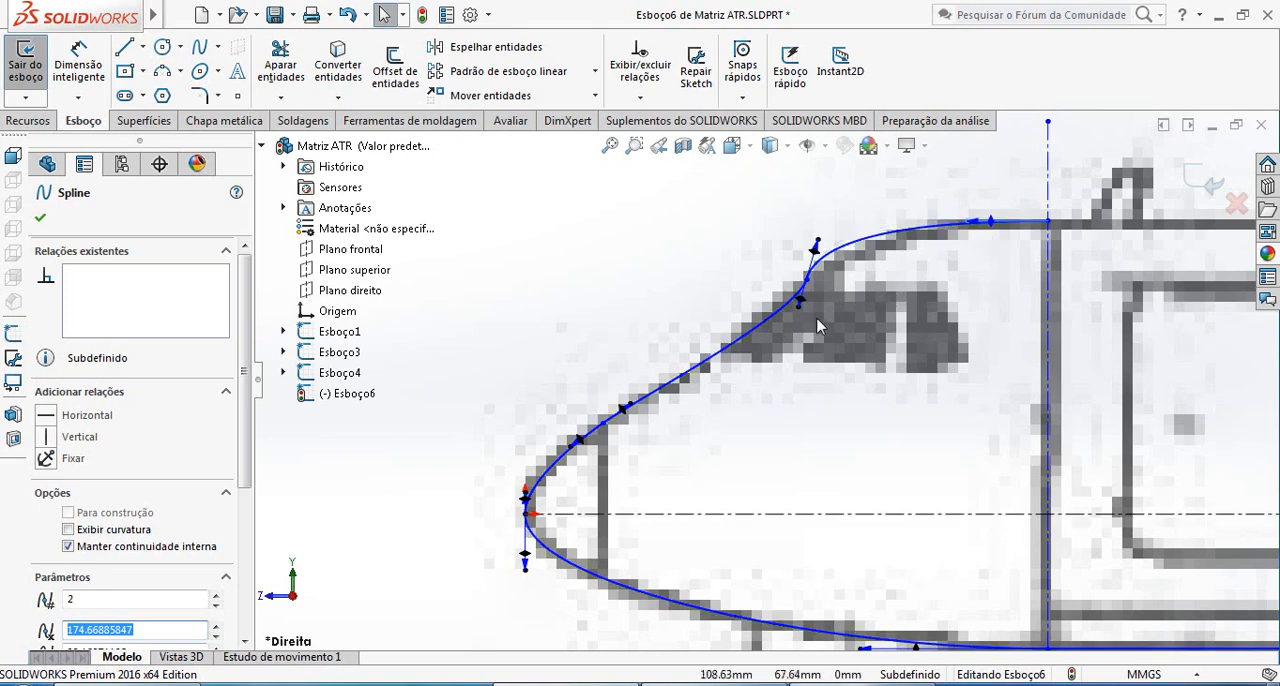
{"action": "key", "text": "ctrl+z"}
{"action": "key", "text": "ctrl+z"}
{"action": "key", "text": "ctrl+z"}
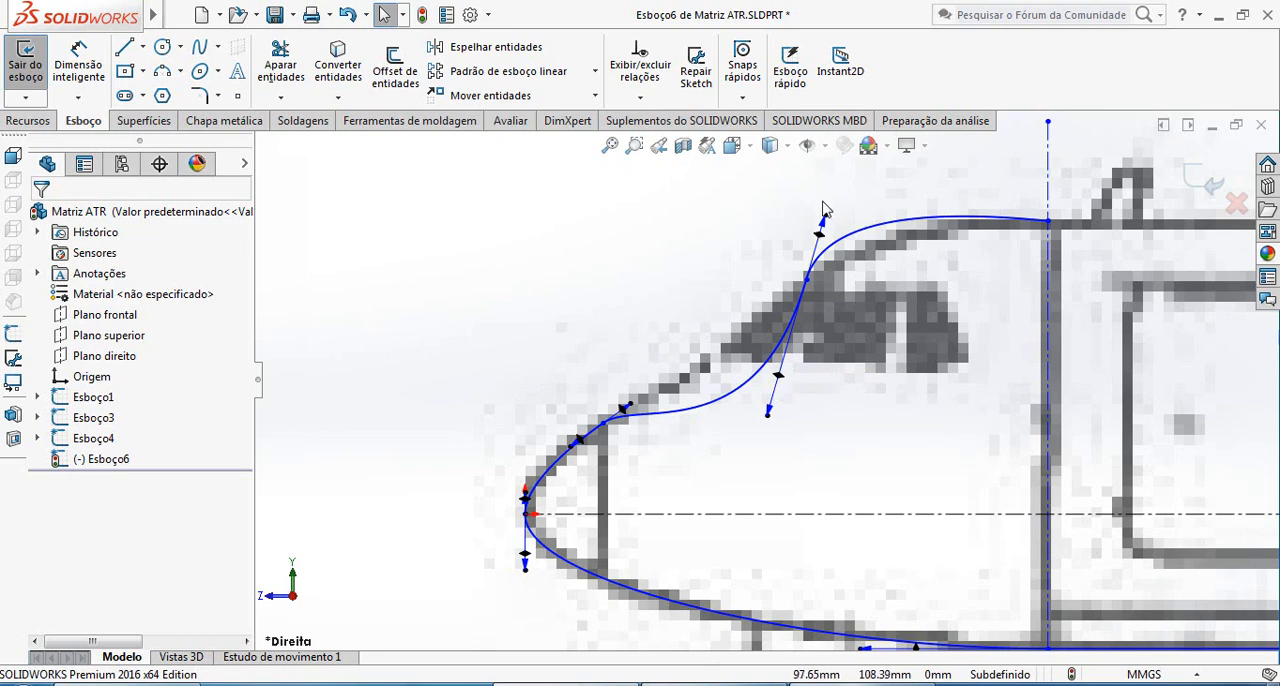
Delete the tangent relation from the roof spline's front handle
{"action": "left_click_drag", "start_coordinate": [822, 205], "coordinate": [822, 230]}
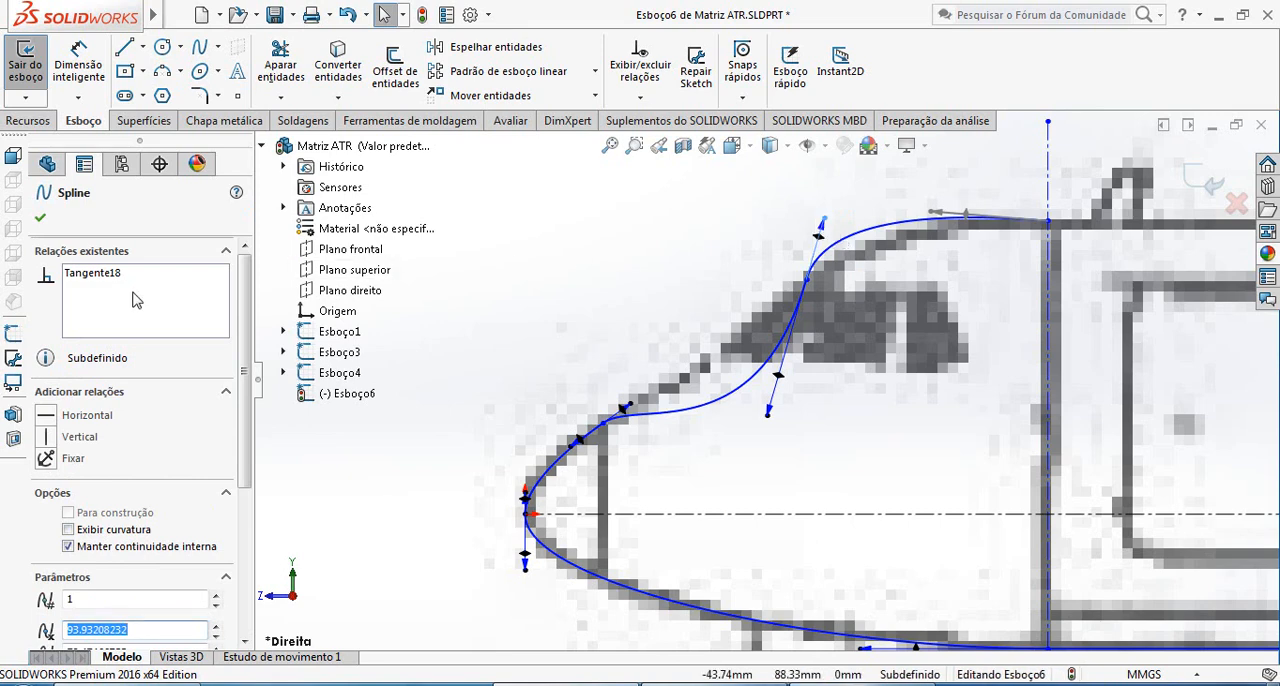
{"action": "left_click", "coordinate": [93, 284]}
{"action": "key", "text": "Delete"}
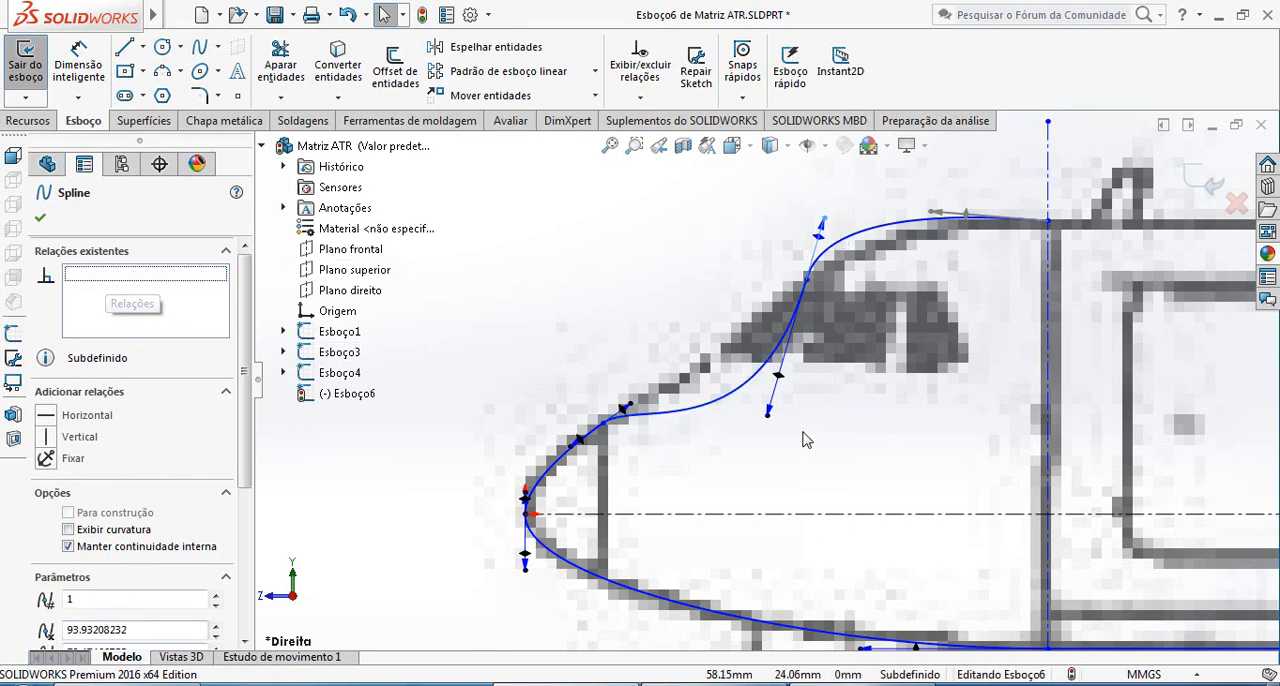
Aim the adjoining handles of the windshield and roof splines along the outline, make them collinear and shorten the windshield handle
{"action": "left_click_drag", "start_coordinate": [768, 415], "coordinate": [740, 348]}
{"action": "left_click_drag", "start_coordinate": [825, 219], "coordinate": [858, 222]}
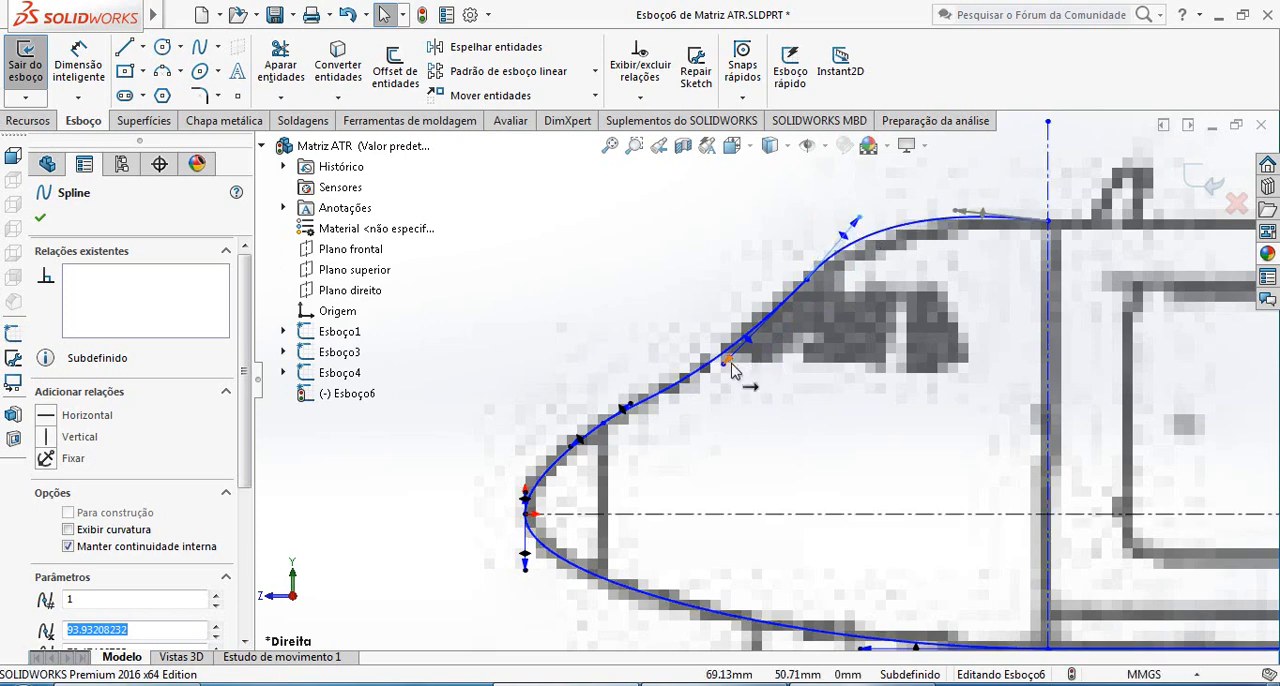
{"action": "left_click", "coordinate": [729, 362]}
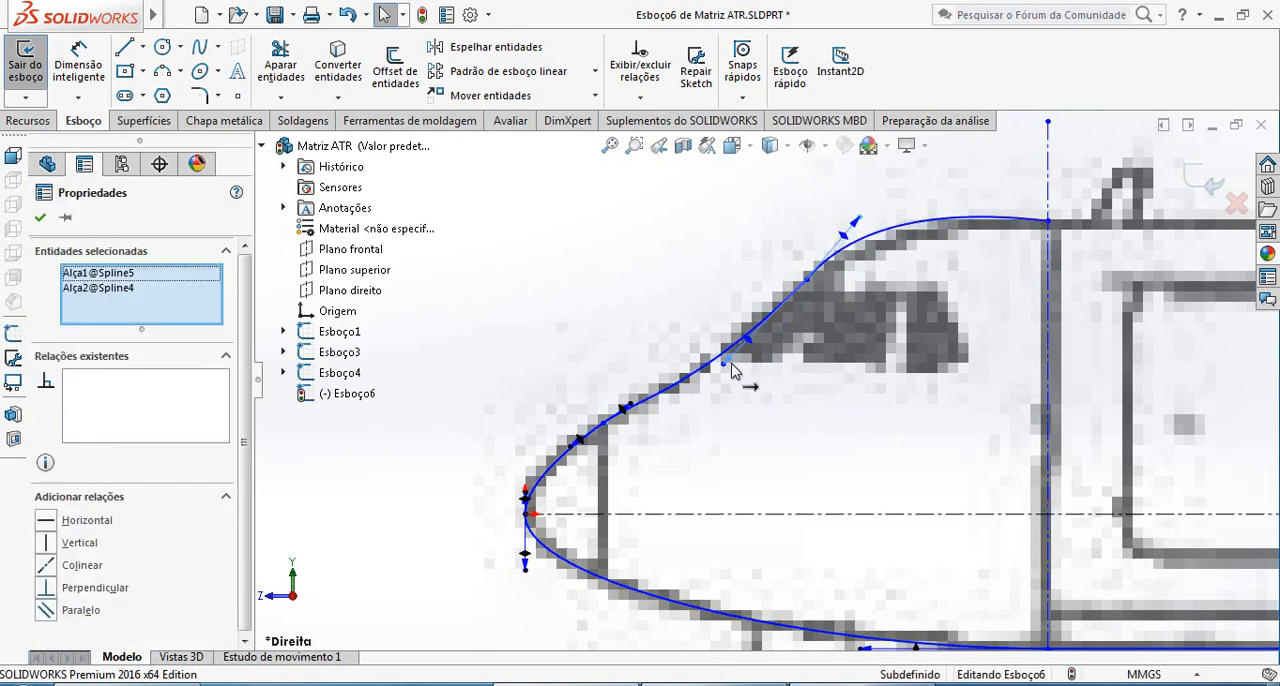
{"action": "left_click", "coordinate": [84, 566]}
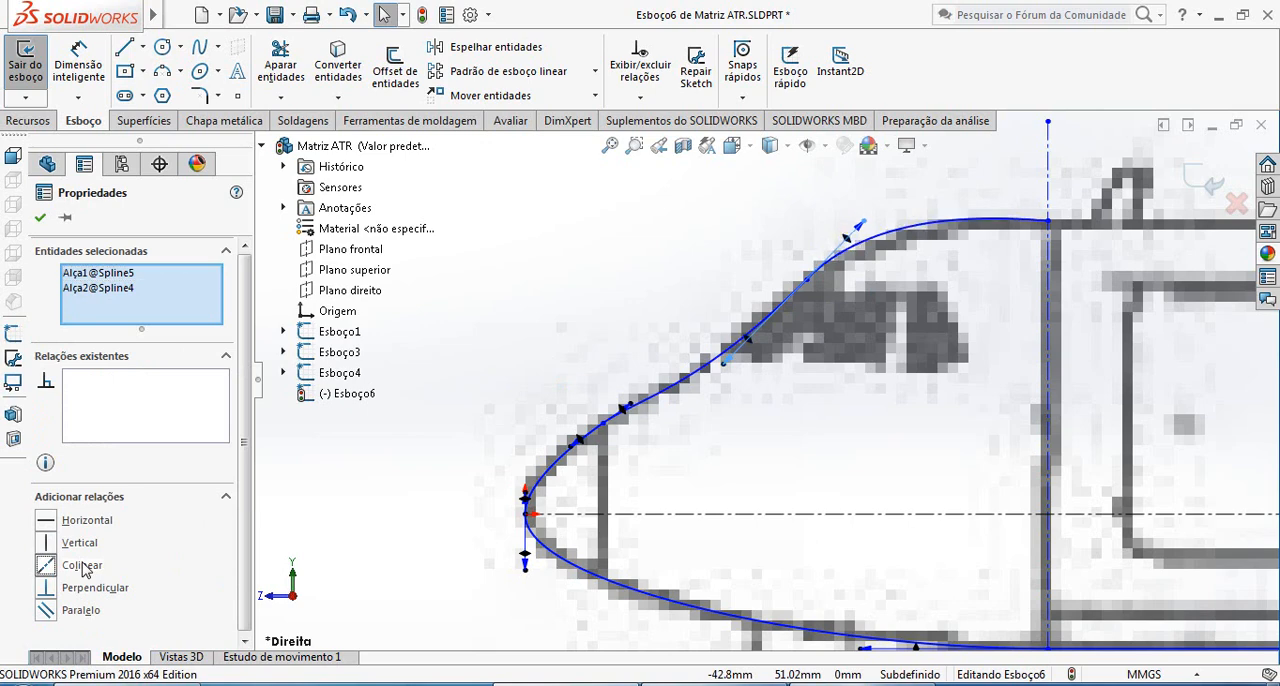
{"action": "left_click", "coordinate": [735, 357]}
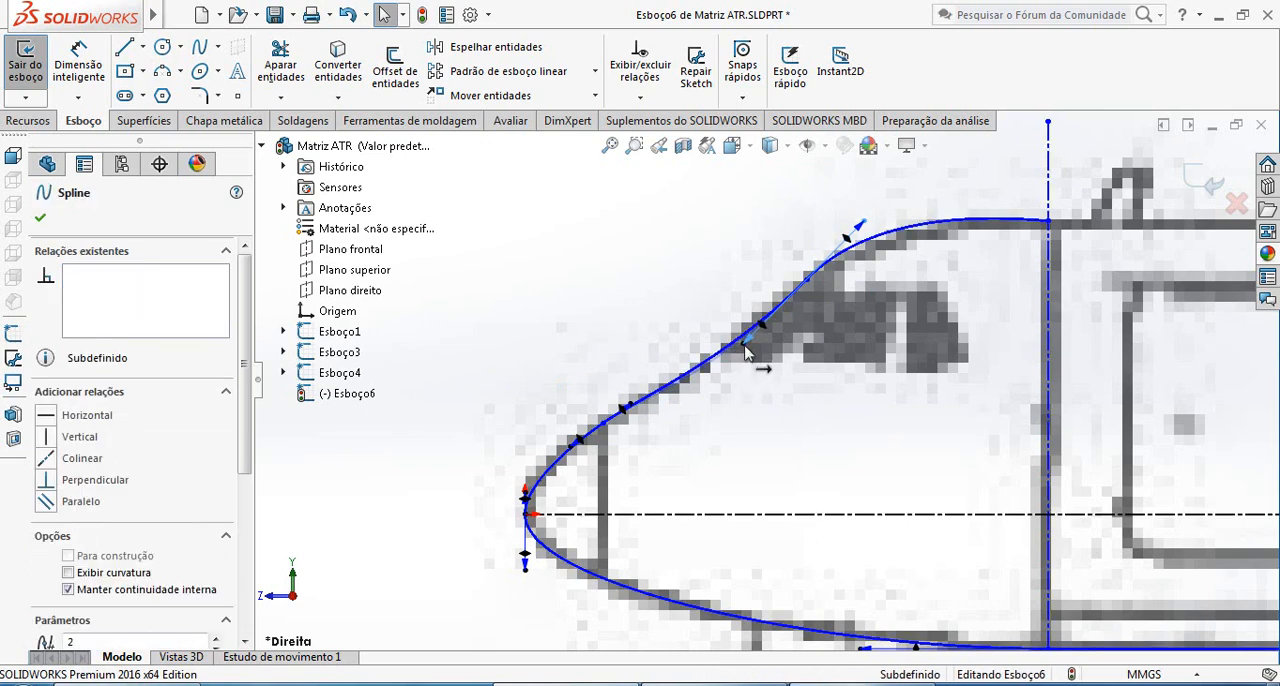
{"action": "left_click", "coordinate": [866, 220]}
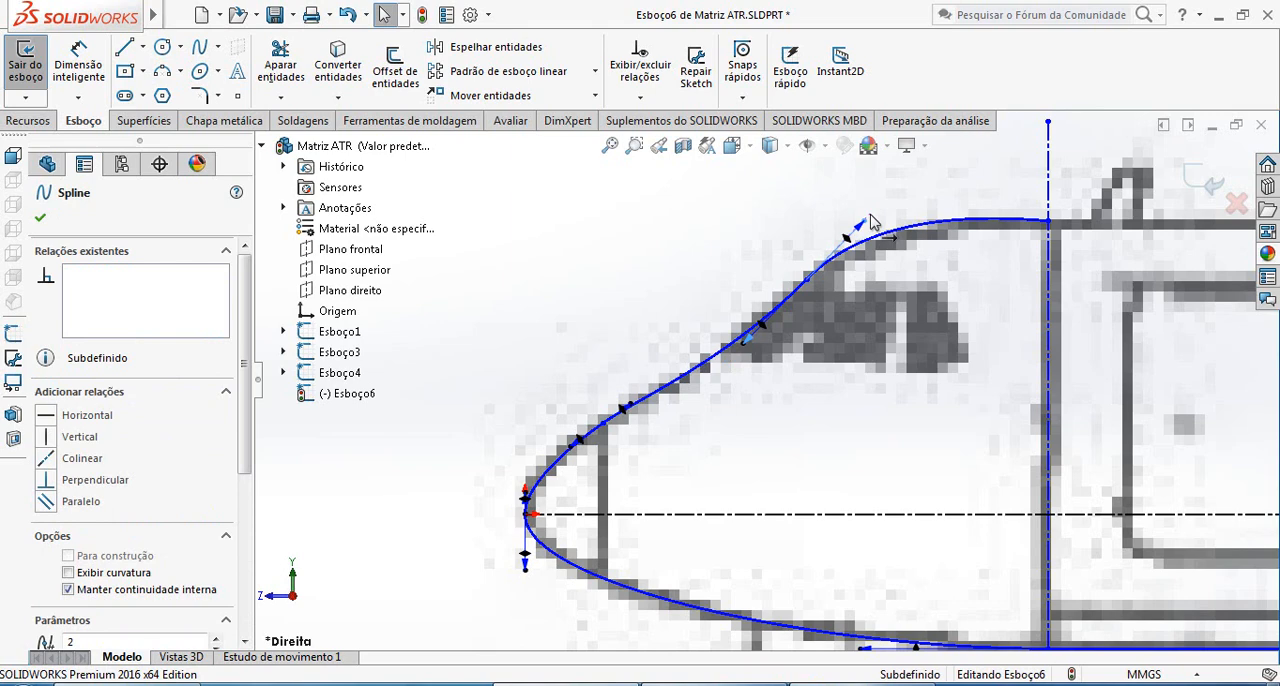
Make the roof spline's handle at the vertical centerline horizontal and shorten the spline's end handles to fit the outline
{"action": "left_click", "coordinate": [985, 223]}
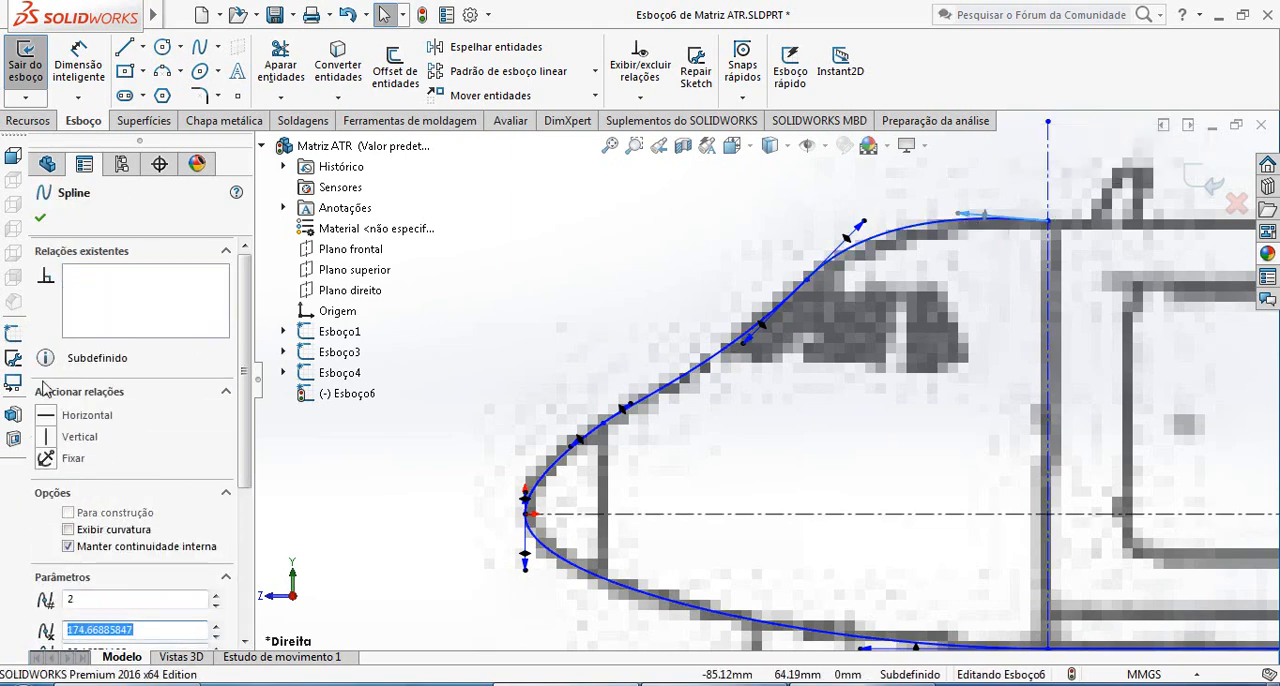
{"action": "left_click", "coordinate": [86, 421]}
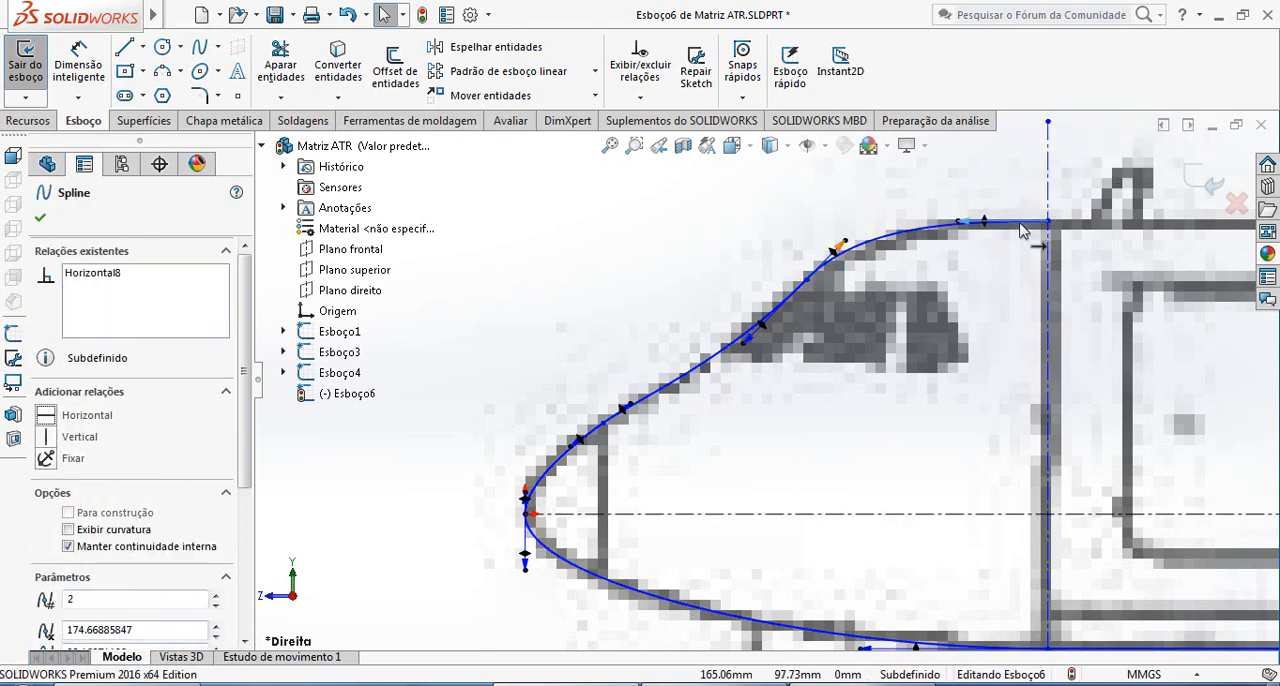
{"action": "left_click_drag", "start_coordinate": [958, 222], "coordinate": [984, 222]}
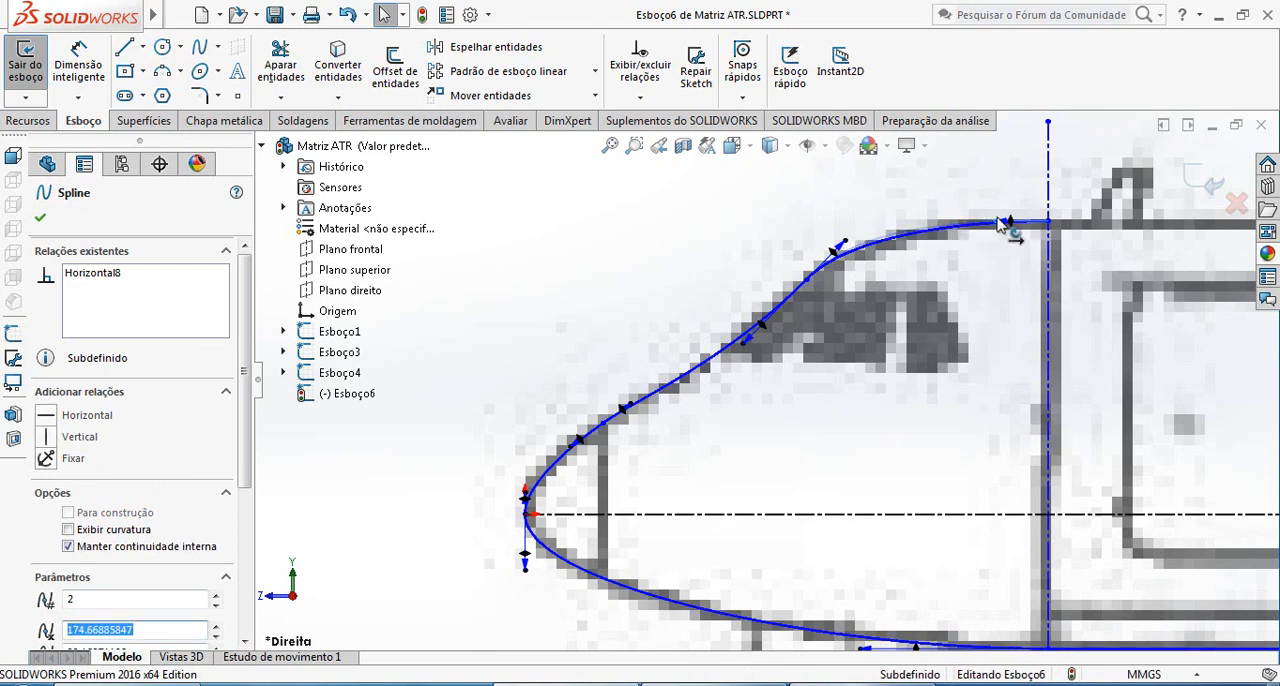
{"action": "left_click", "coordinate": [846, 240]}
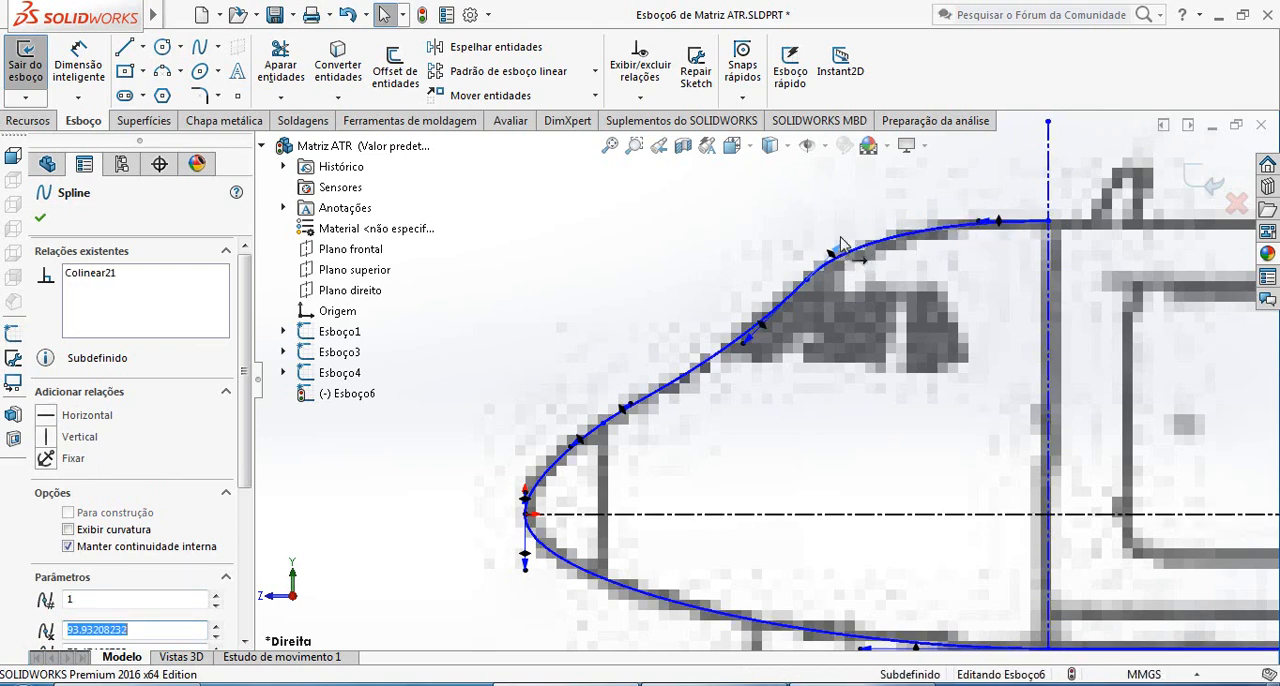
Lengthen the upper nose spline's tangent handle where it meets the windshield spline
{"action": "scroll", "coordinate": [857, 390], "scroll_direction": "up", "scroll_amount": 3}
{"action": "scroll", "coordinate": [869, 423], "scroll_direction": "down", "scroll_amount": 4}
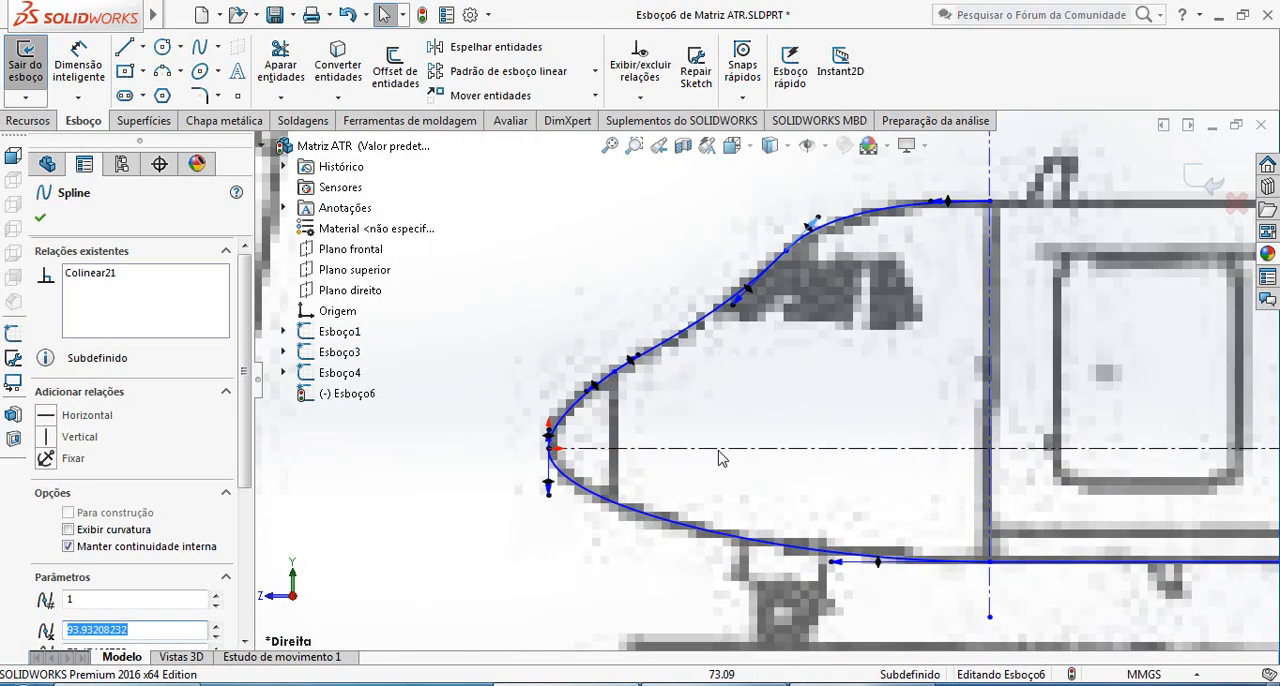
{"action": "scroll", "coordinate": [675, 410], "scroll_direction": "down", "scroll_amount": 2}
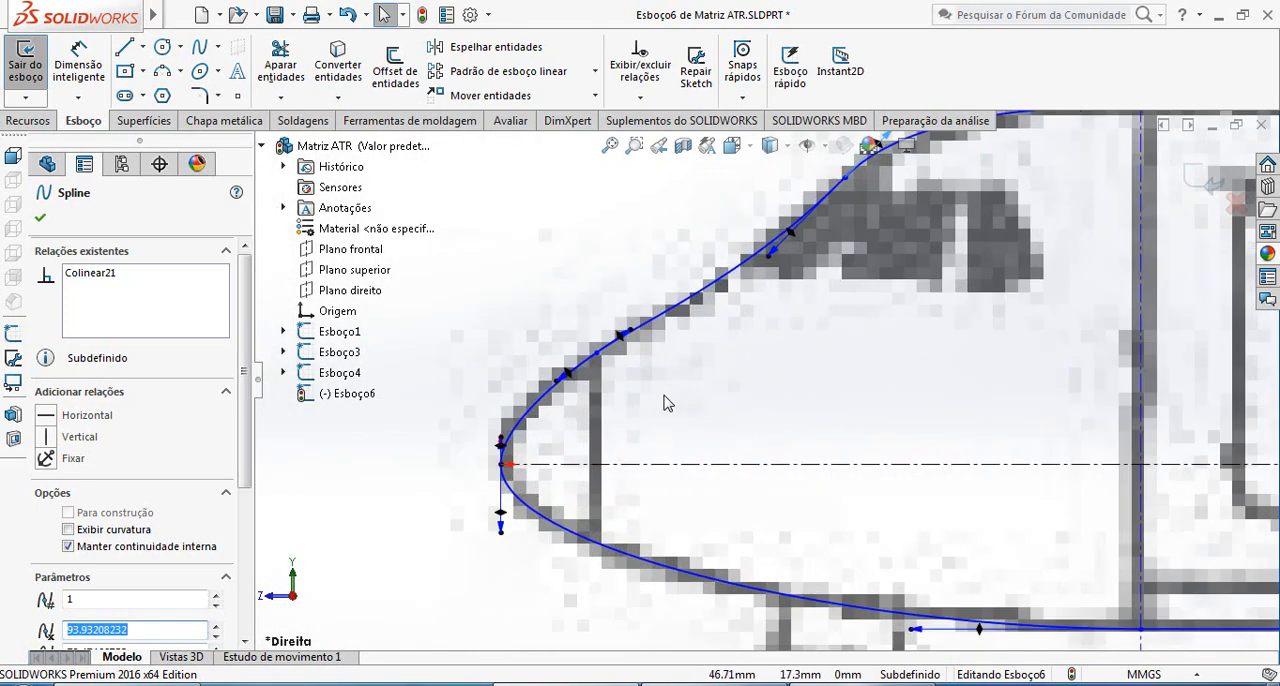
{"action": "left_click", "coordinate": [560, 386]}
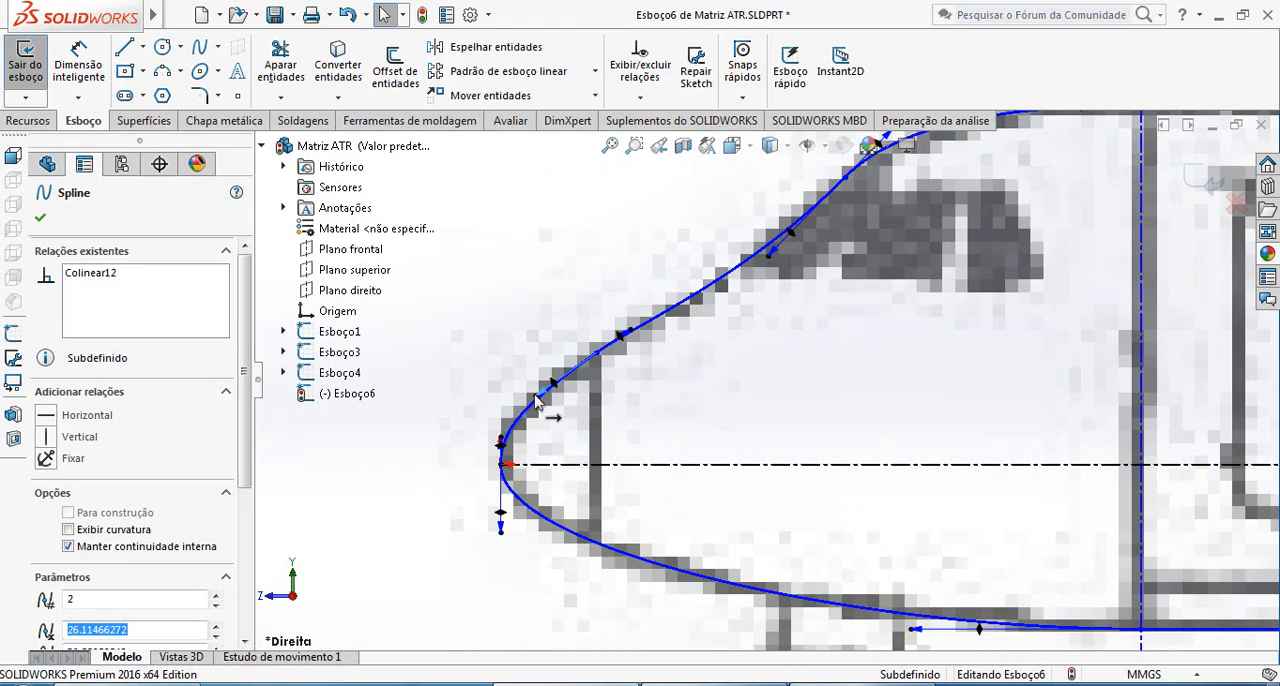
Draw a vertical centerline from the rear end of the lower fuselage line to above the upper outline, beside the rear door
{"action": "scroll", "coordinate": [760, 390], "scroll_direction": "up", "scroll_amount": 5}
{"action": "scroll", "coordinate": [1078, 403], "scroll_direction": "down", "scroll_amount": 1}
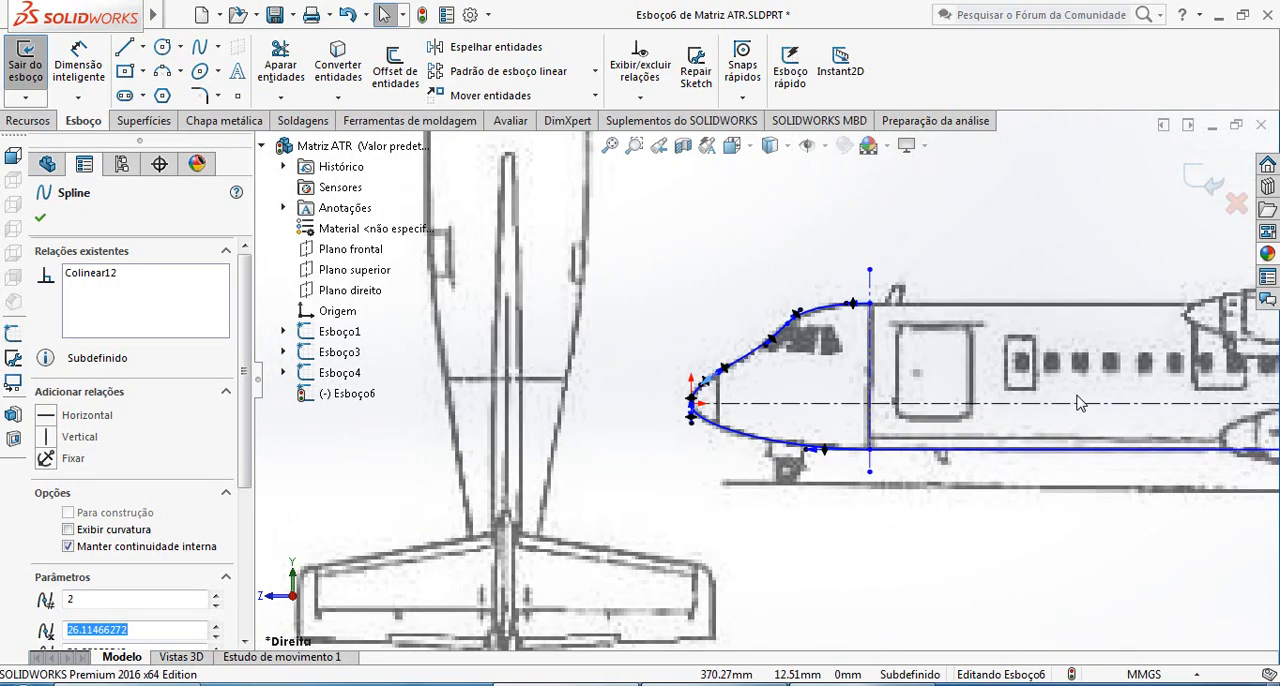
{"action": "scroll", "coordinate": [1095, 410], "scroll_direction": "up", "scroll_amount": 3}
{"action": "scroll", "coordinate": [1070, 385], "scroll_direction": "down", "scroll_amount": 5}
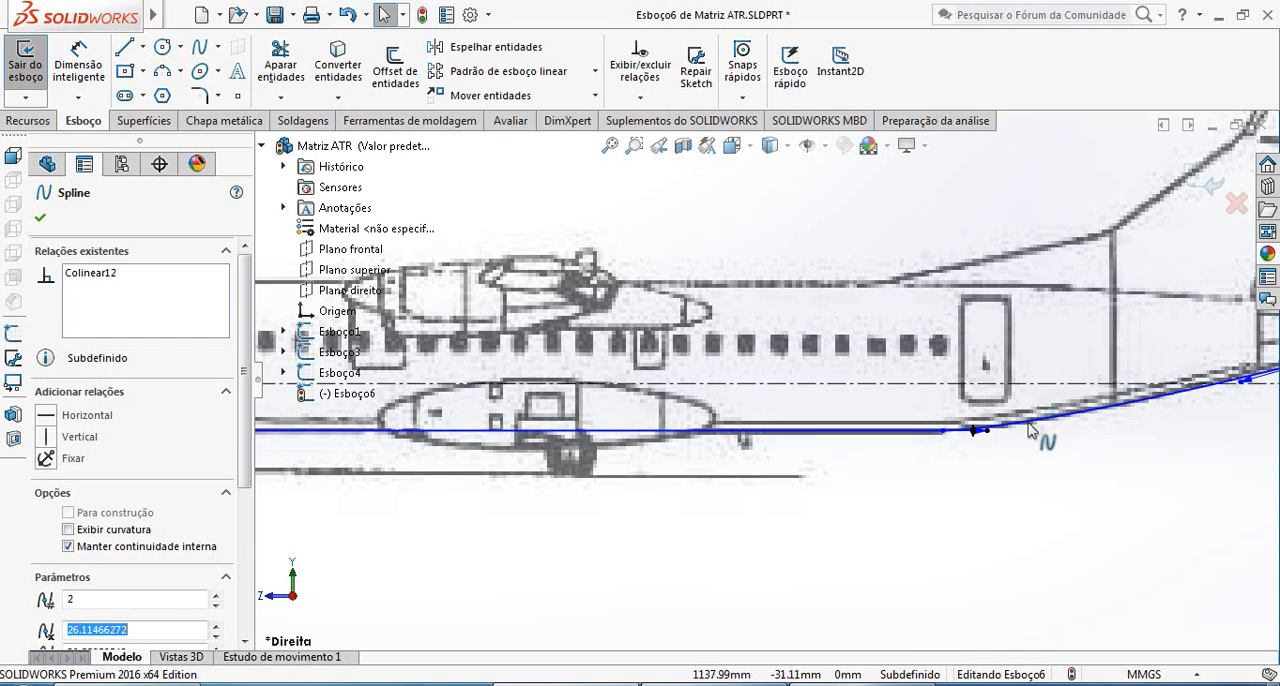
{"action": "left_click", "coordinate": [143, 47]}
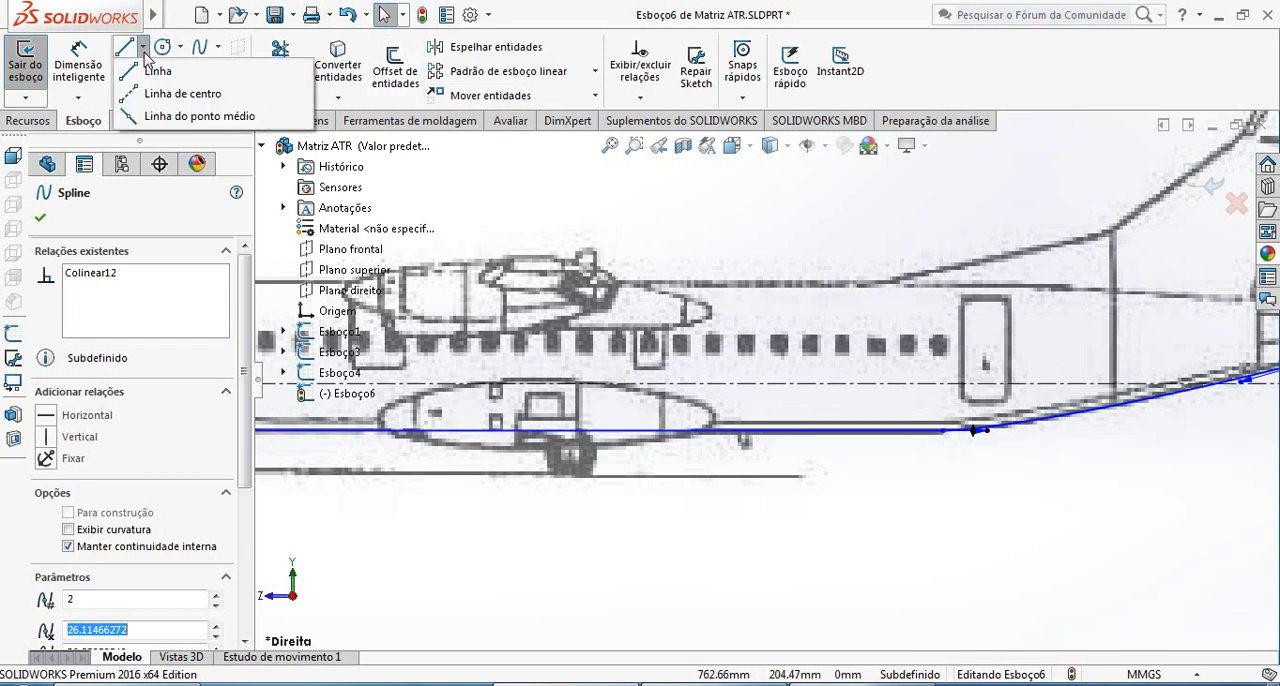
{"action": "left_click", "coordinate": [172, 90]}
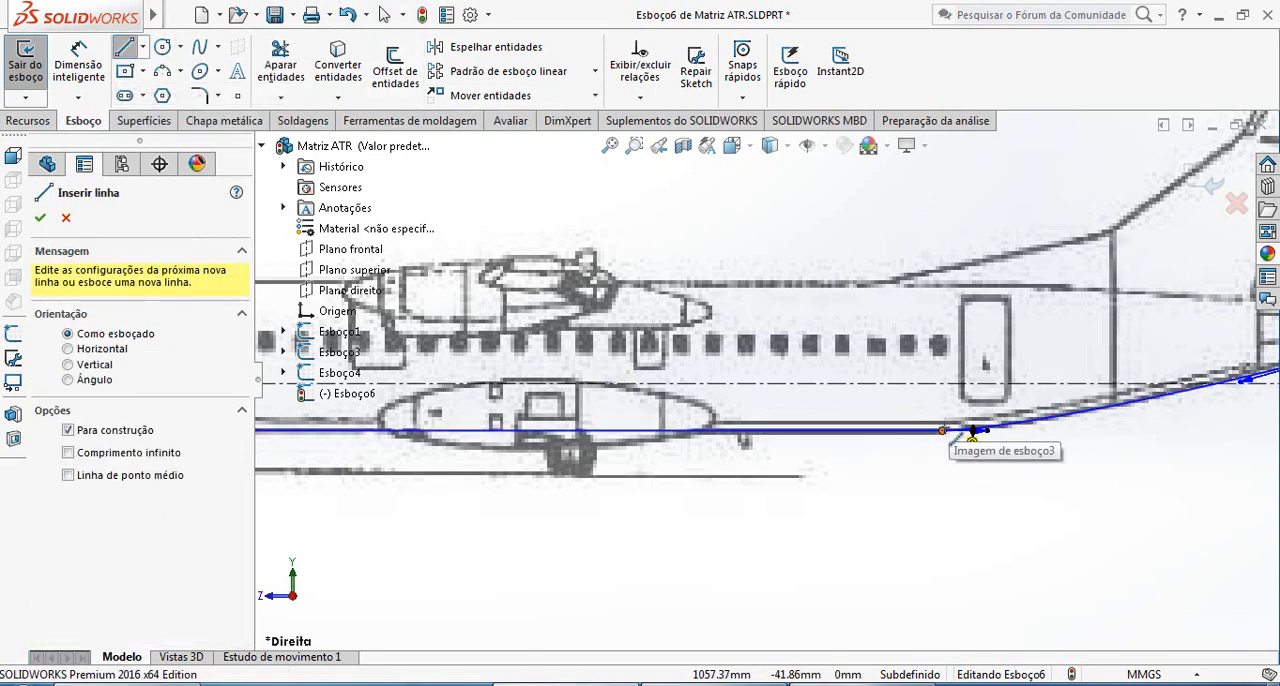
{"action": "left_click", "coordinate": [942, 430]}
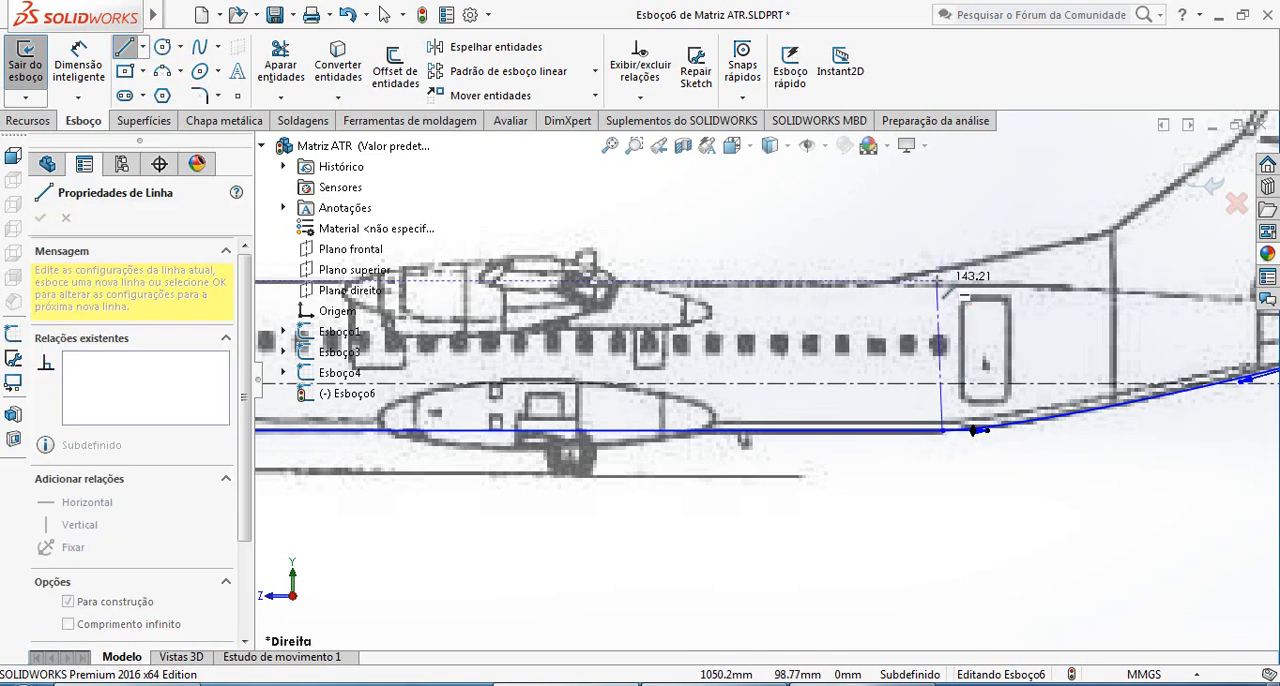
{"action": "left_click", "coordinate": [942, 253]}
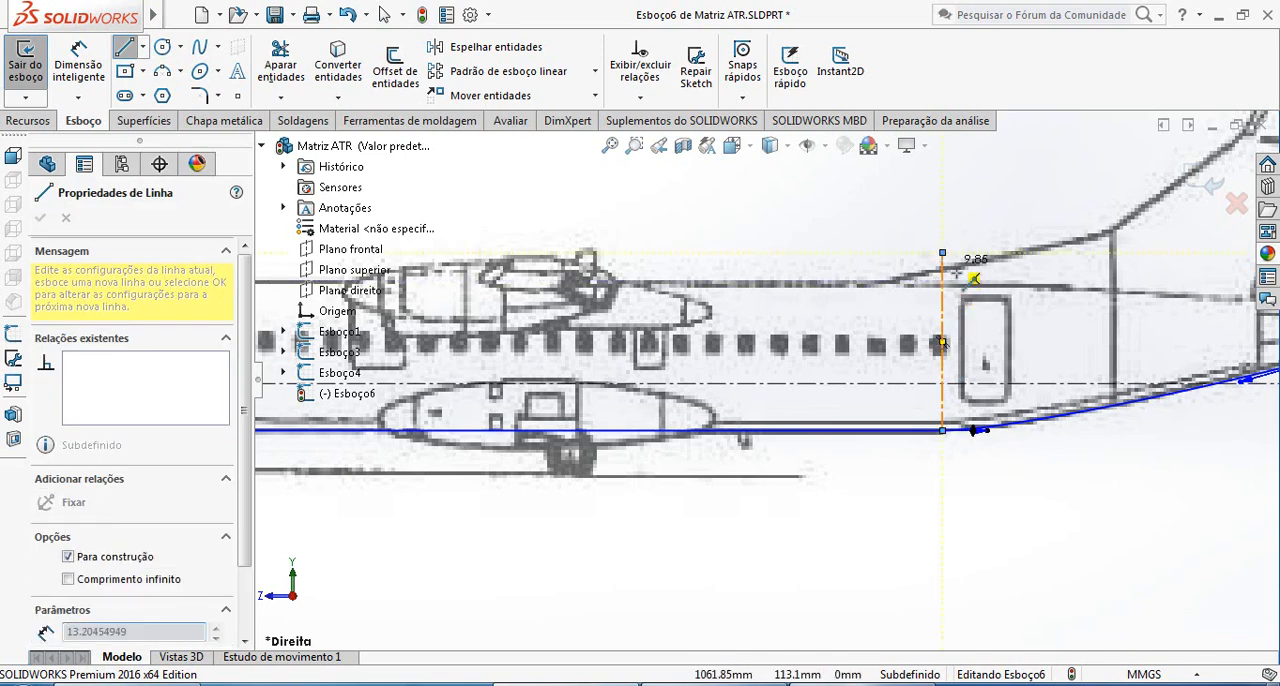
{"action": "key", "text": "Escape"}
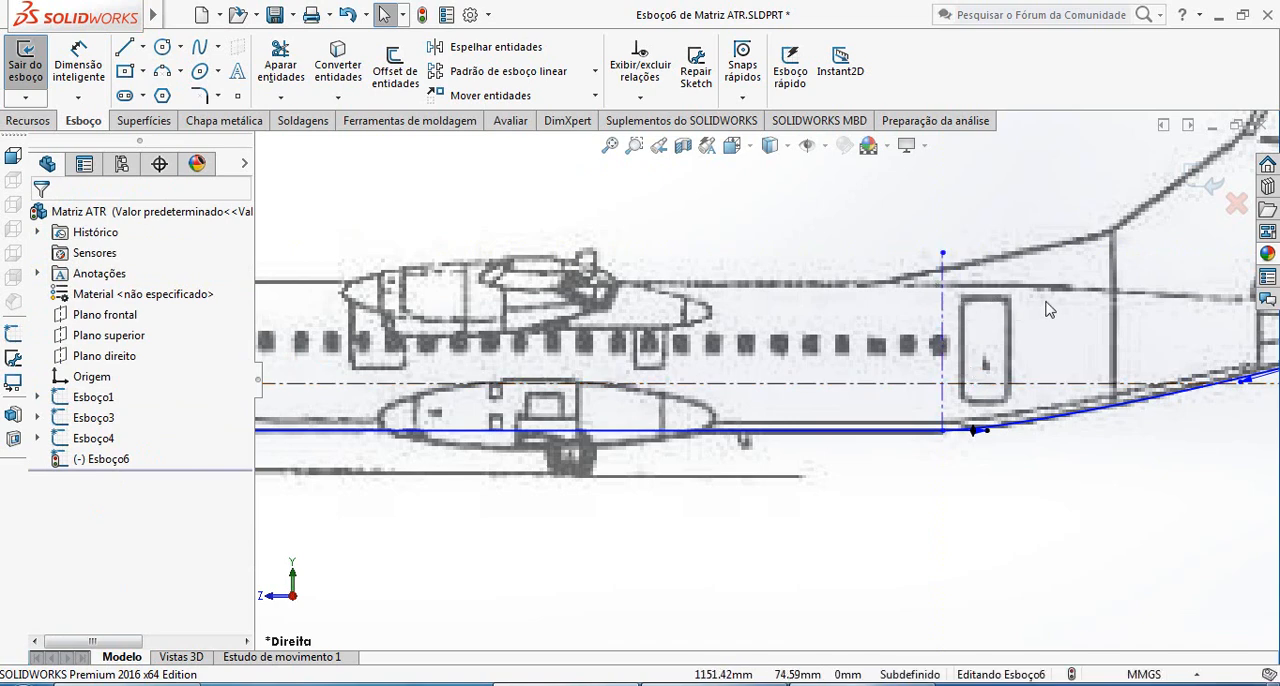
Draw a horizontal line about 881 mm long along the fuselage top from the roof spline's end to the rear vertical centerline
{"action": "scroll", "coordinate": [645, 330], "scroll_direction": "up", "scroll_amount": 5}
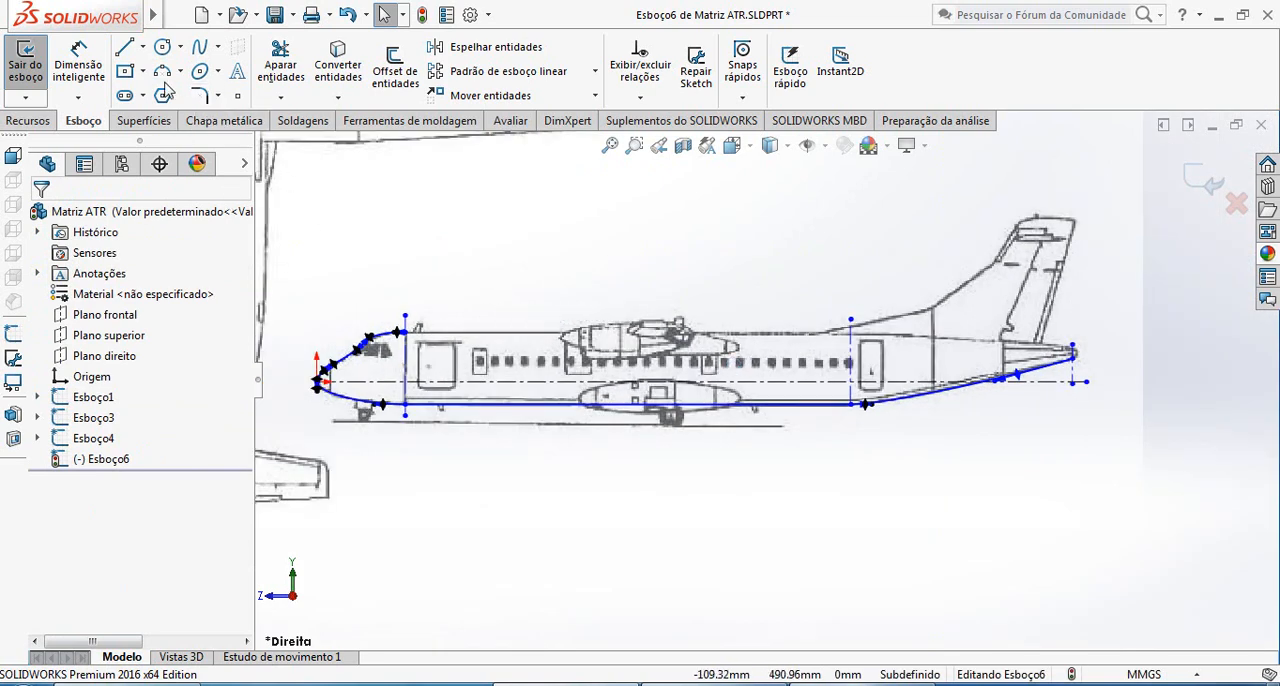
{"action": "left_click", "coordinate": [125, 48]}
{"action": "scroll", "coordinate": [440, 333], "scroll_direction": "down", "scroll_amount": 5}
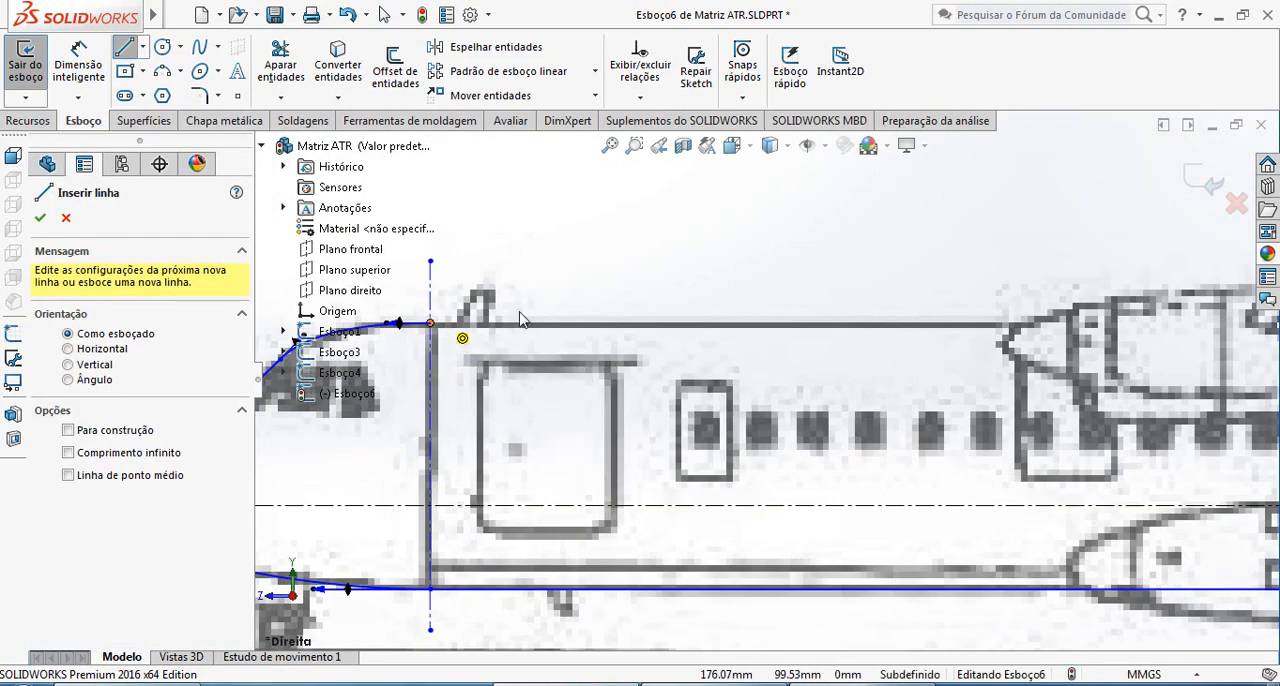
{"action": "left_click", "coordinate": [431, 323]}
{"action": "scroll", "coordinate": [905, 306], "scroll_direction": "up", "scroll_amount": 4}
{"action": "scroll", "coordinate": [1007, 358], "scroll_direction": "down", "scroll_amount": 4}
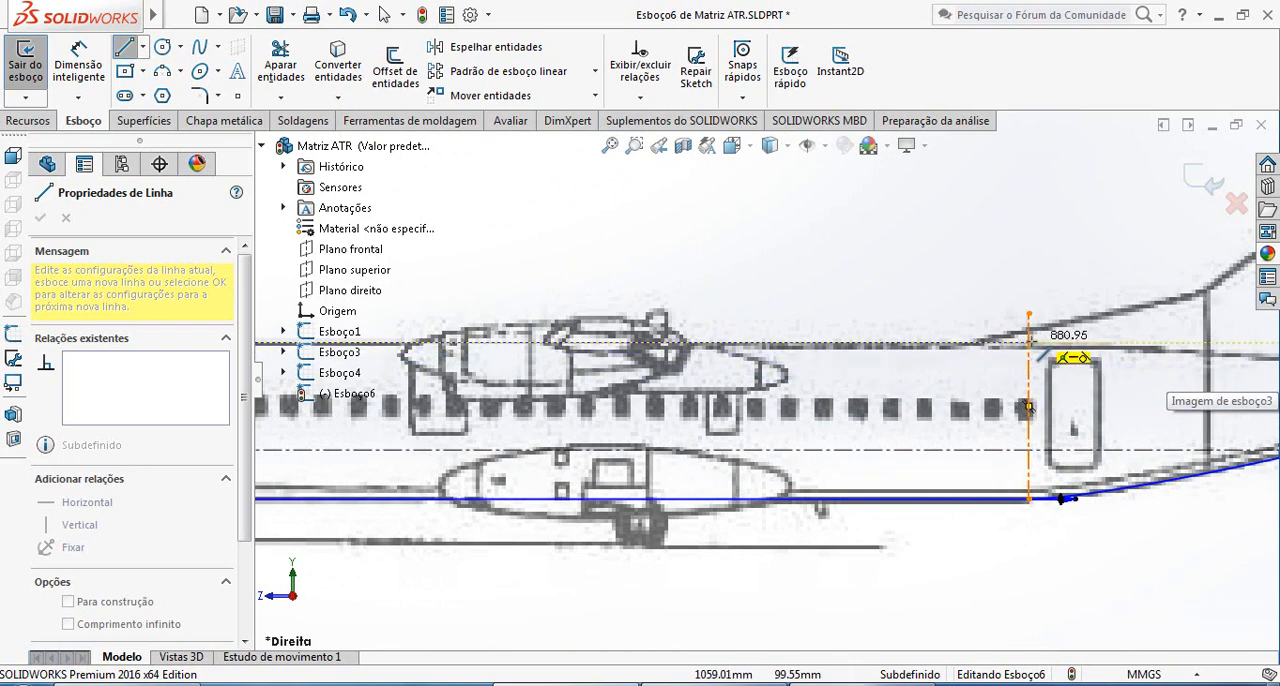
{"action": "left_click", "coordinate": [1030, 342]}
{"action": "key", "text": "Escape"}
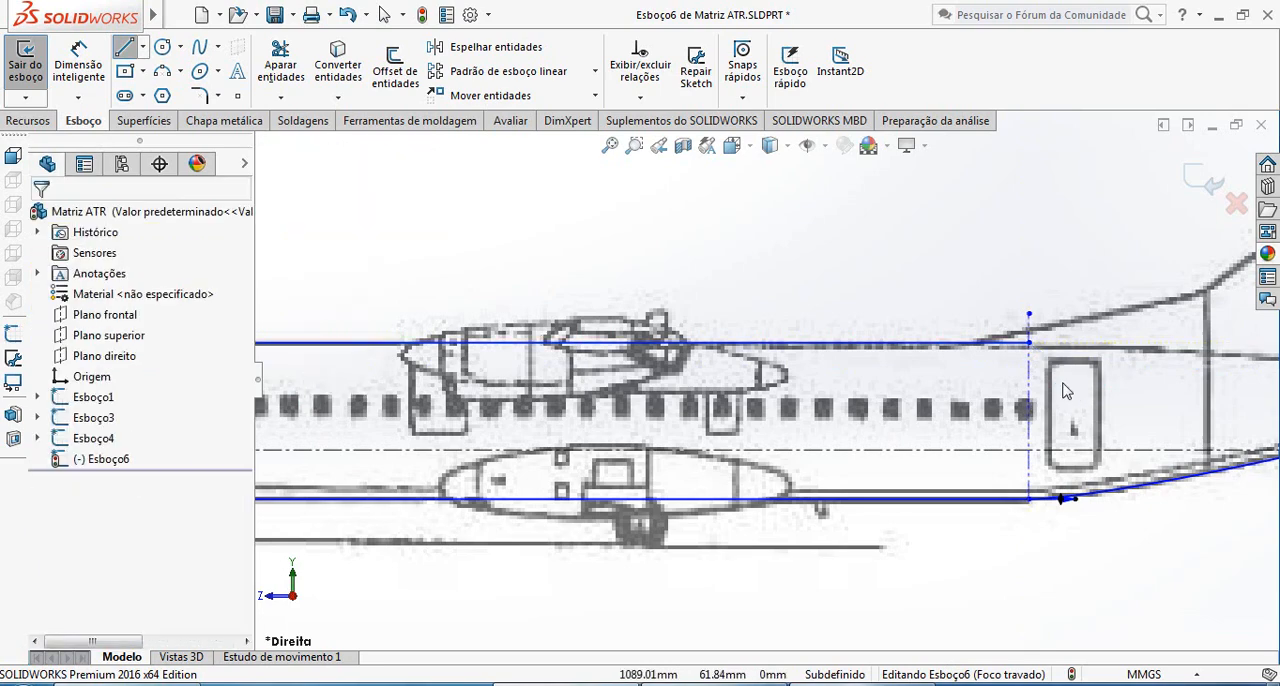
Draw a spline about 440 mm long from the top line's rear end to the tail's vertical centerline, along the upper tail outline
{"action": "scroll", "coordinate": [1033, 372], "scroll_direction": "down", "scroll_amount": 3}
{"action": "scroll", "coordinate": [1080, 366], "scroll_direction": "up", "scroll_amount": 5}
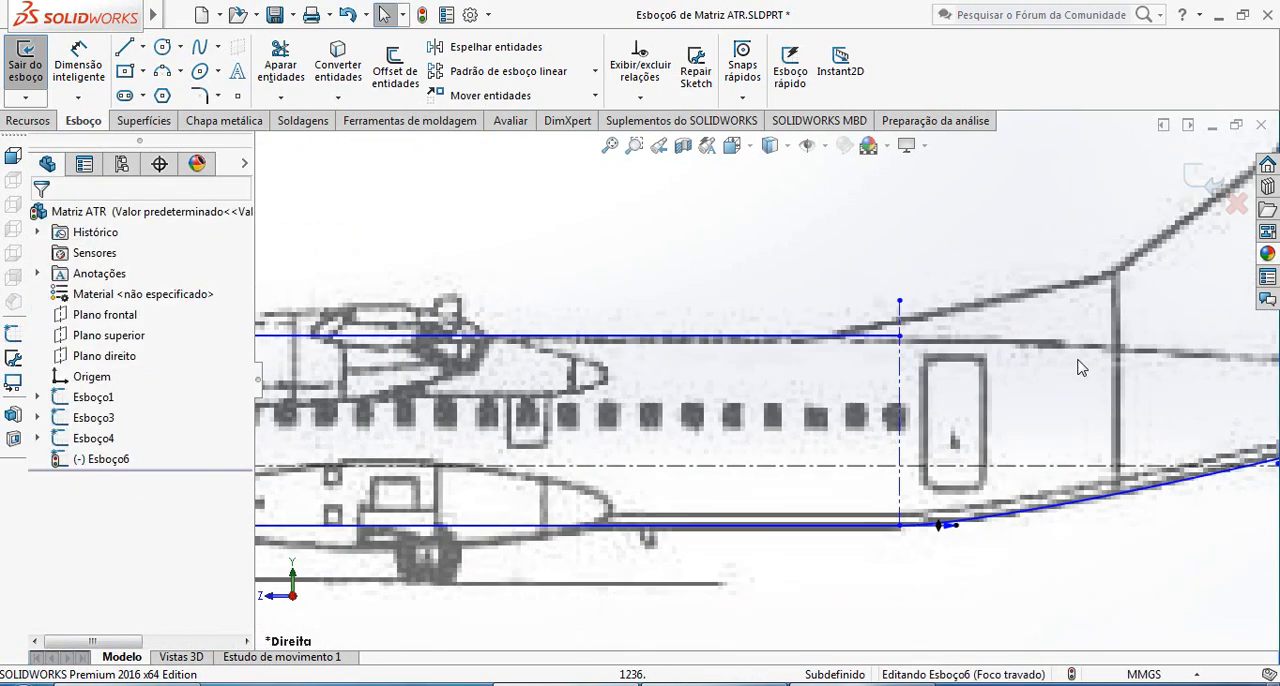
{"action": "scroll", "coordinate": [1080, 427], "scroll_direction": "down", "scroll_amount": 2}
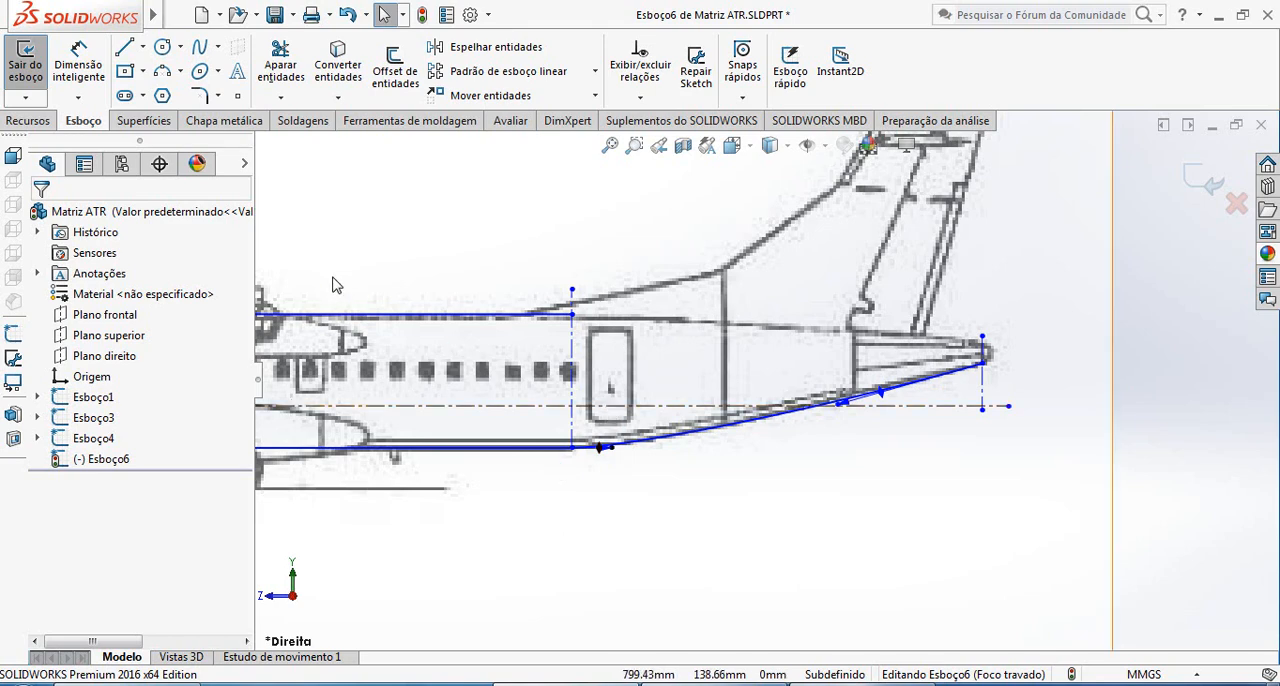
{"action": "left_click", "coordinate": [199, 47]}
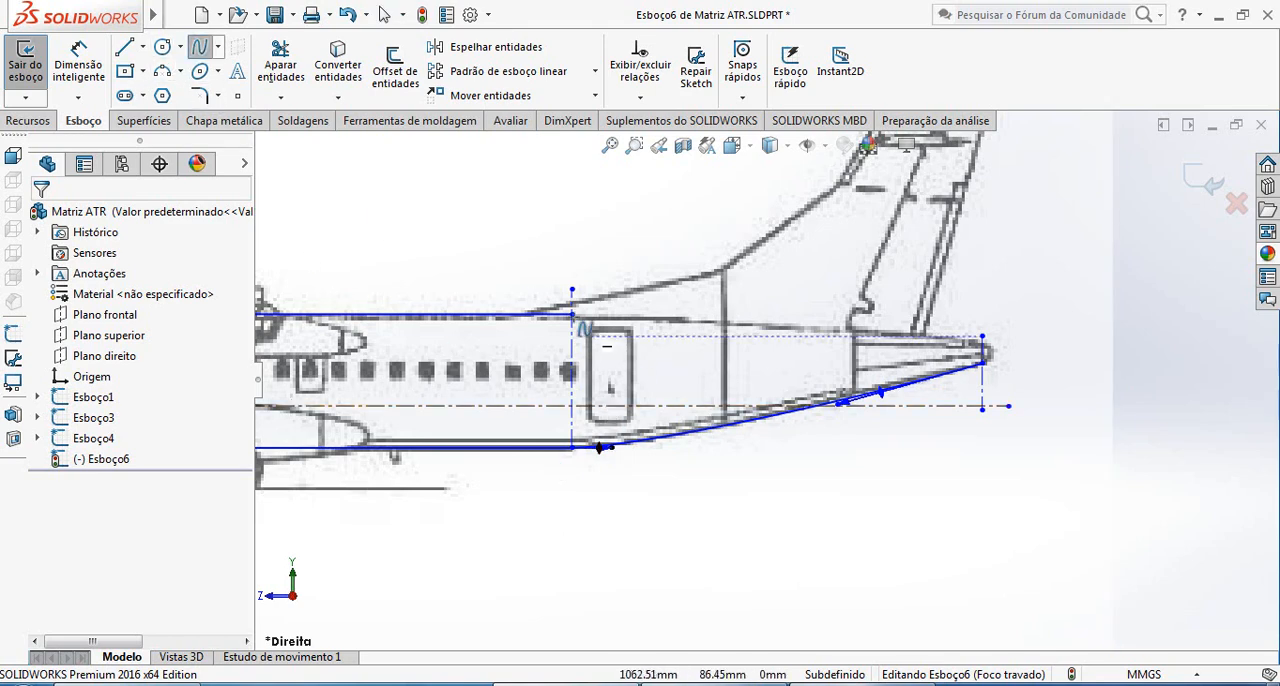
{"action": "left_click", "coordinate": [985, 352]}
{"action": "scroll", "coordinate": [985, 352], "scroll_direction": "down", "scroll_amount": 4}
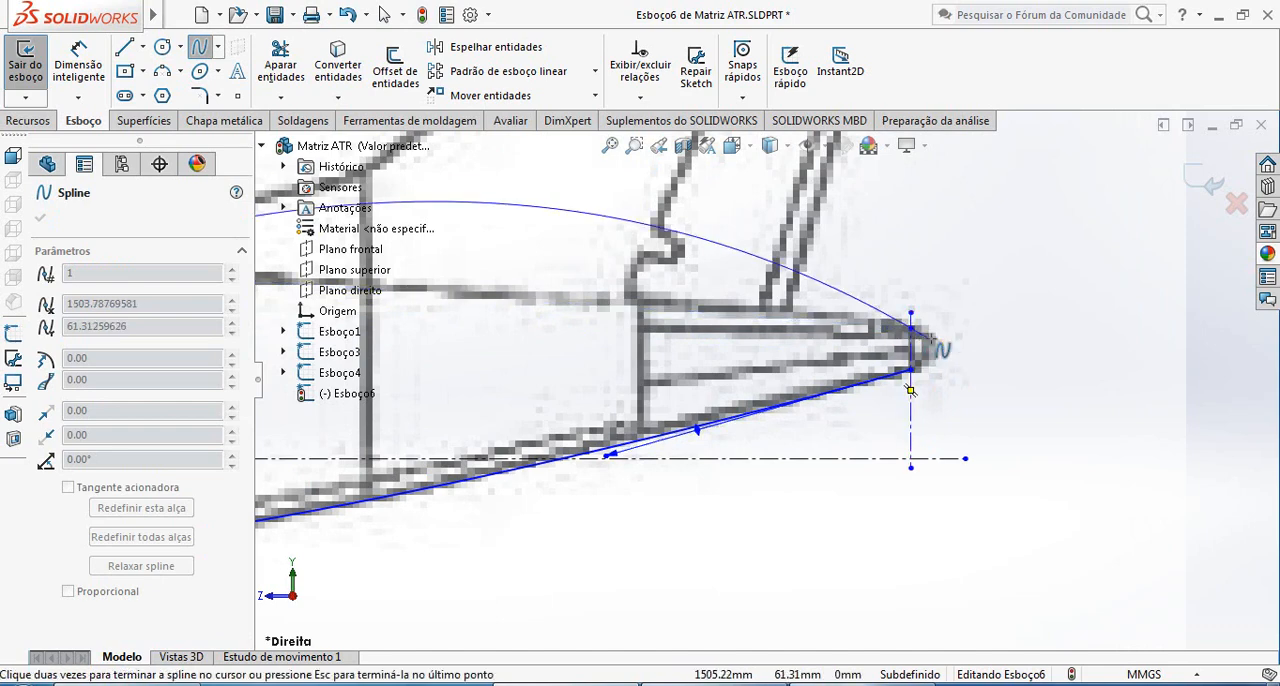
{"action": "key", "text": "Escape"}
{"action": "scroll", "coordinate": [663, 376], "scroll_direction": "up", "scroll_amount": 5}
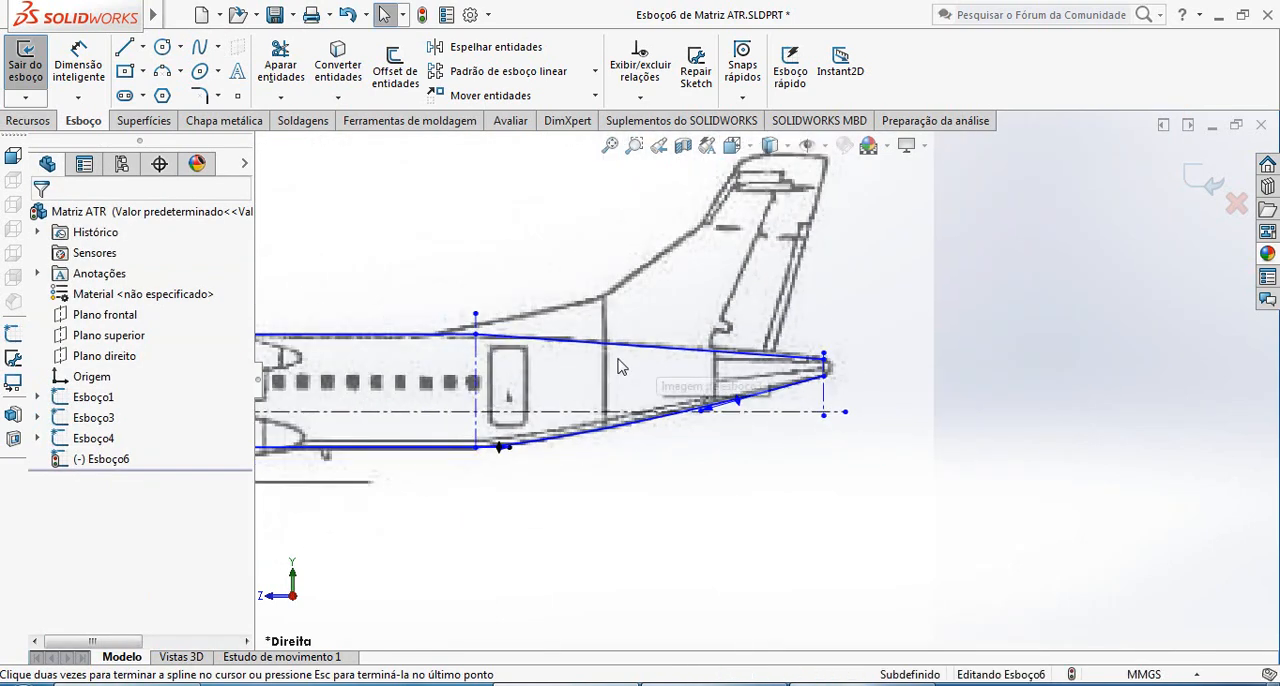
Make the upper tail spline's front tangent handle horizontal and shorten it towards the rear vertical centerline
{"action": "scroll", "coordinate": [645, 380], "scroll_direction": "down", "scroll_amount": 6}
{"action": "left_click", "coordinate": [592, 372]}
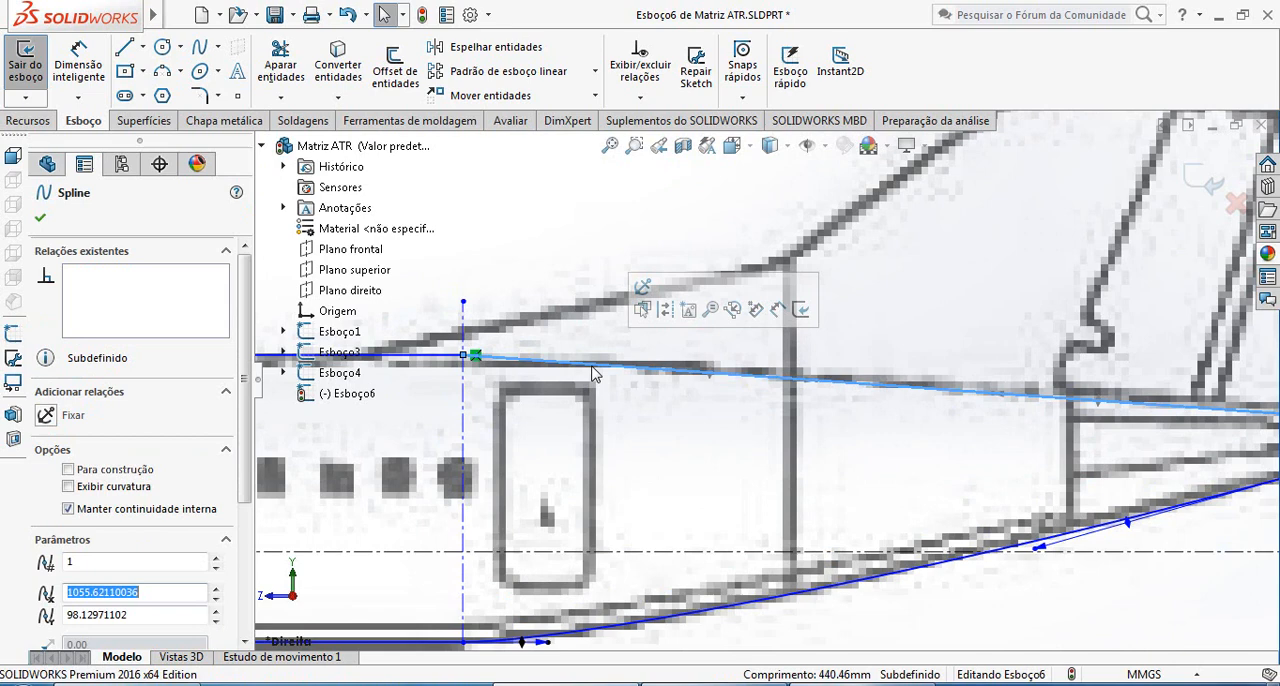
{"action": "left_click", "coordinate": [810, 384]}
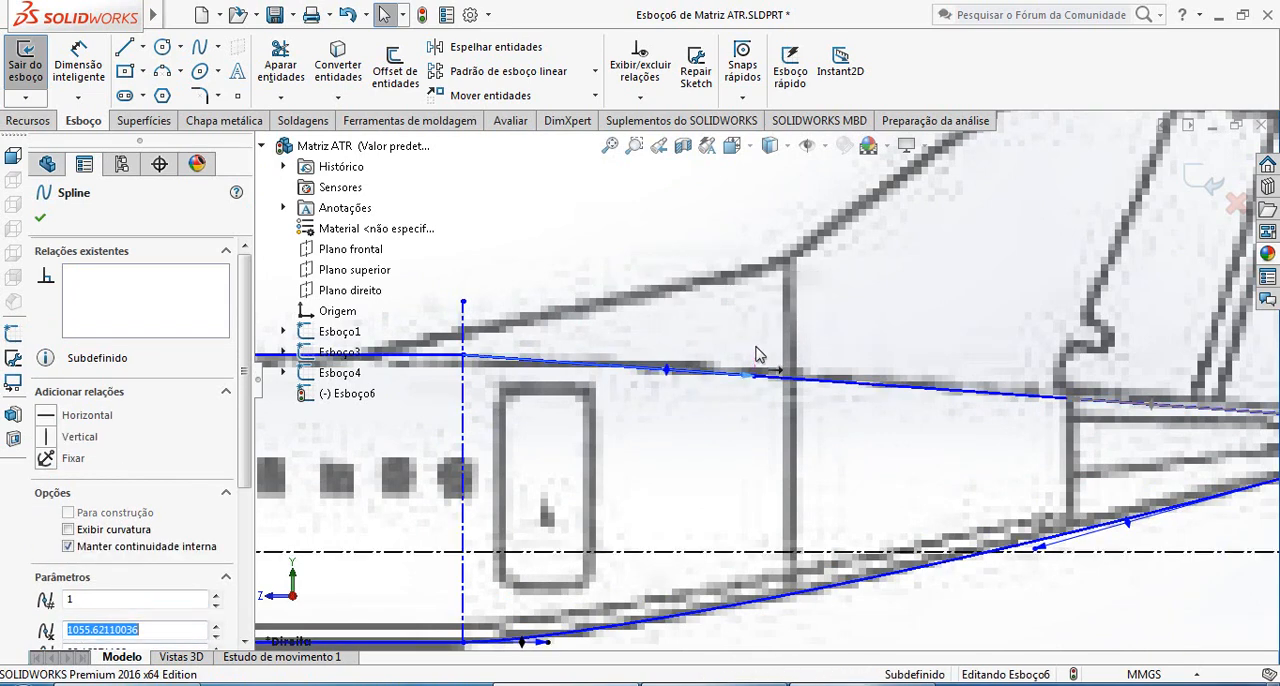
{"action": "left_click_drag", "start_coordinate": [671, 377], "coordinate": [671, 359]}
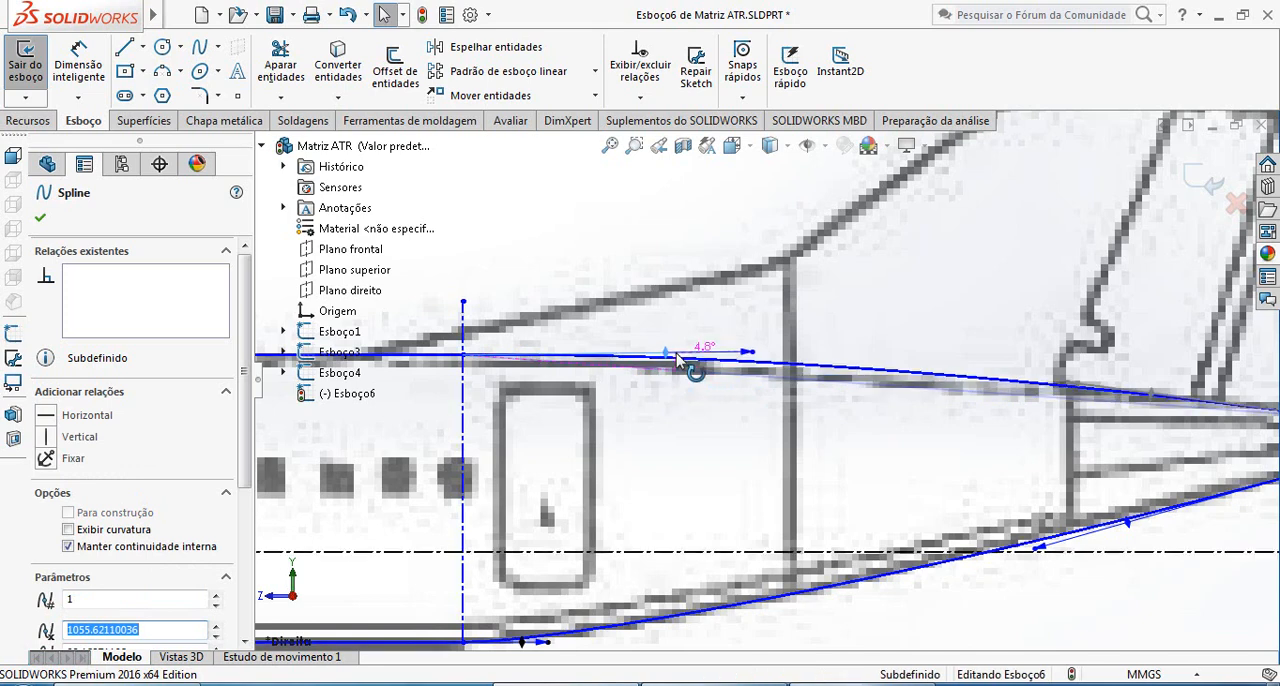
{"action": "left_click", "coordinate": [87, 414]}
{"action": "left_click_drag", "start_coordinate": [737, 362], "coordinate": [671, 361]}
Adjust the upper tail spline's rear tangent handle along the outline and shorten its front handle to fit the blueprint
{"action": "scroll", "coordinate": [1118, 406], "scroll_direction": "up", "scroll_amount": 3}
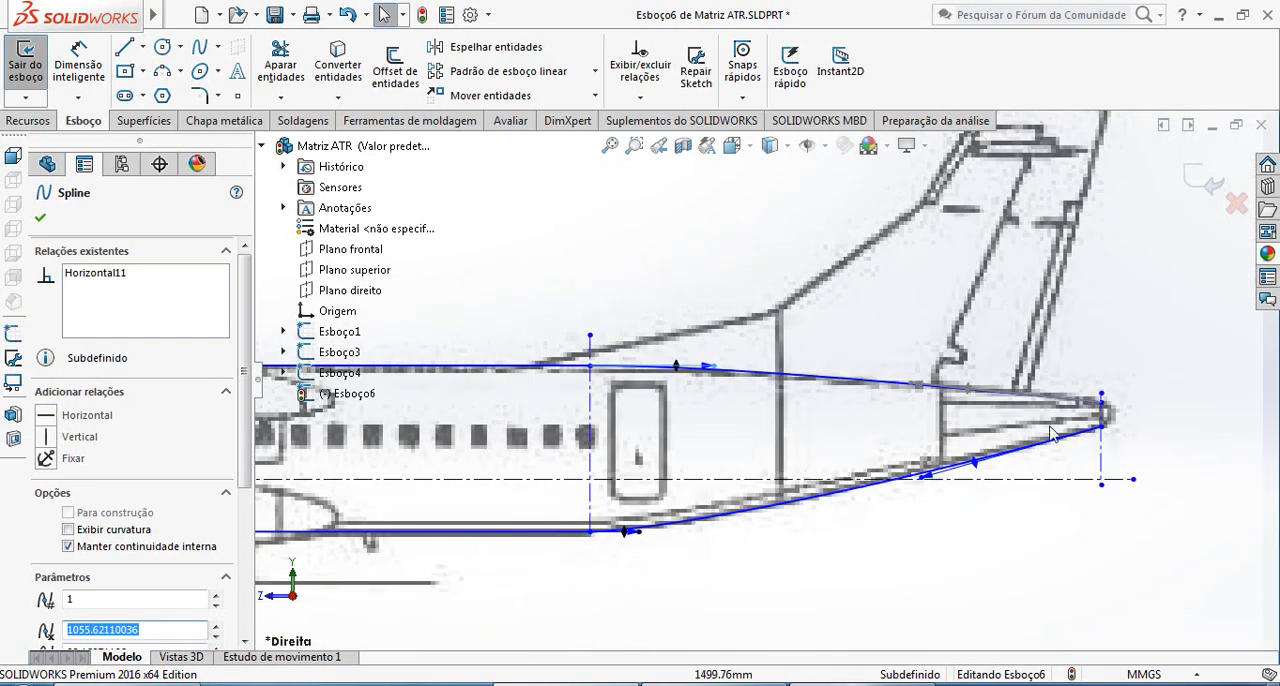
{"action": "left_click", "coordinate": [916, 386]}
{"action": "scroll", "coordinate": [641, 401], "scroll_direction": "down", "scroll_amount": 5}
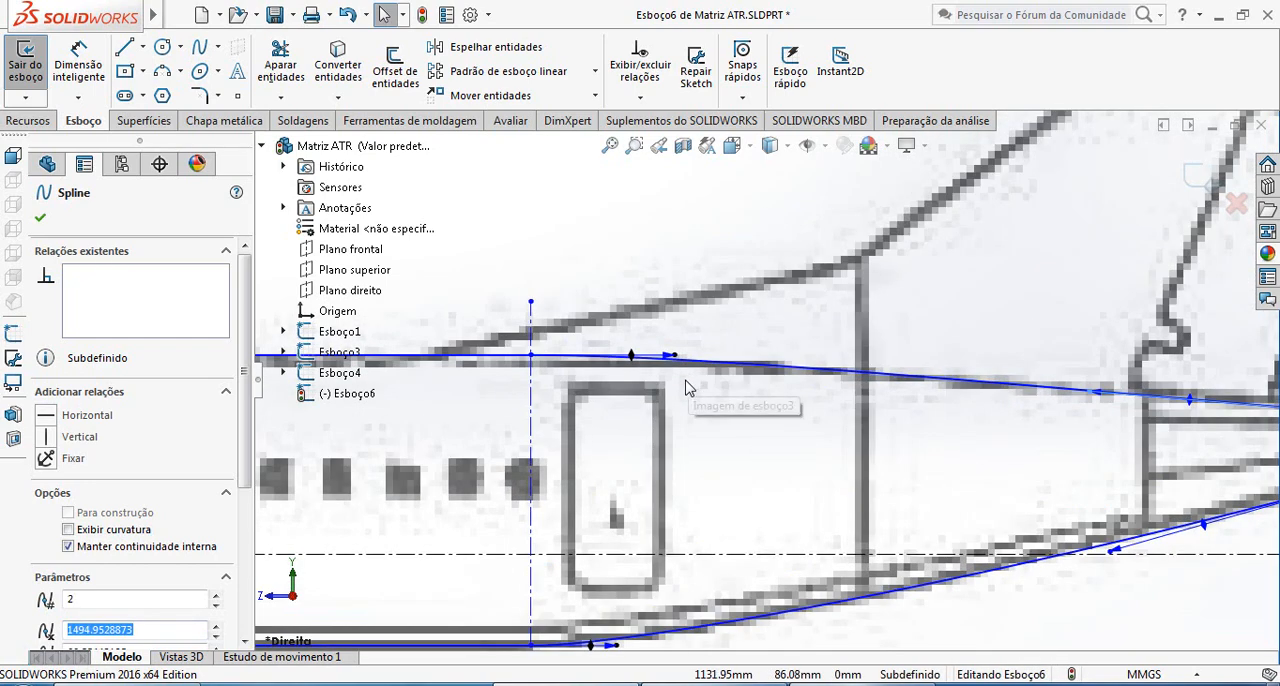
{"action": "left_click", "coordinate": [683, 337]}
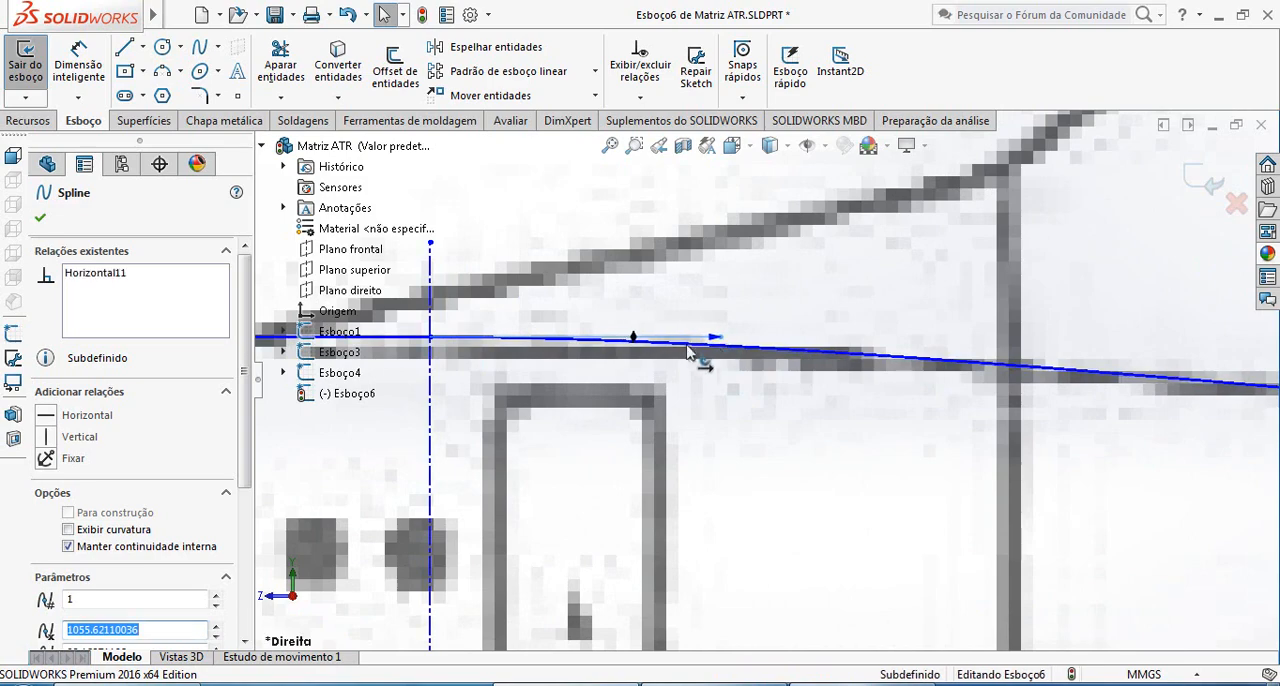
{"action": "scroll", "coordinate": [943, 371], "scroll_direction": "up", "scroll_amount": 5}
{"action": "scroll", "coordinate": [1143, 455], "scroll_direction": "up", "scroll_amount": 2}
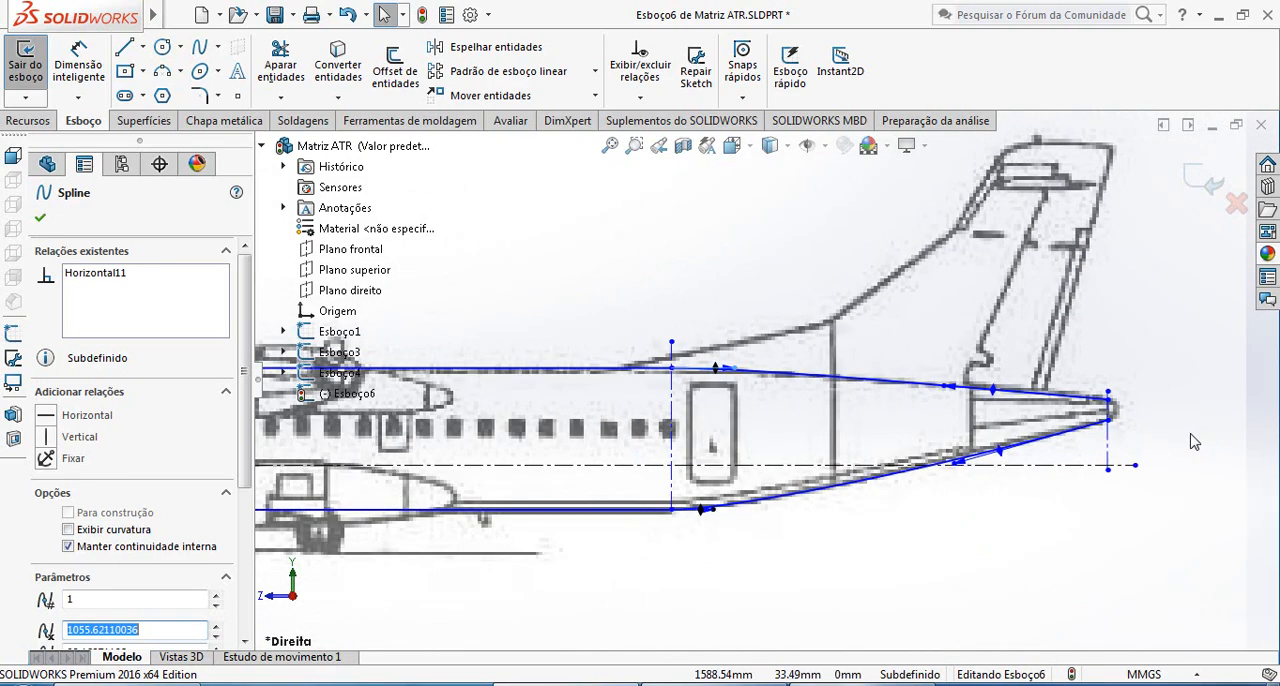
Examine how closely the tail, nose and complete fuselage side profile follow the blueprint outline
{"action": "scroll", "coordinate": [1076, 436], "scroll_direction": "down", "scroll_amount": 2}
{"action": "scroll", "coordinate": [980, 422], "scroll_direction": "up", "scroll_amount": 3}
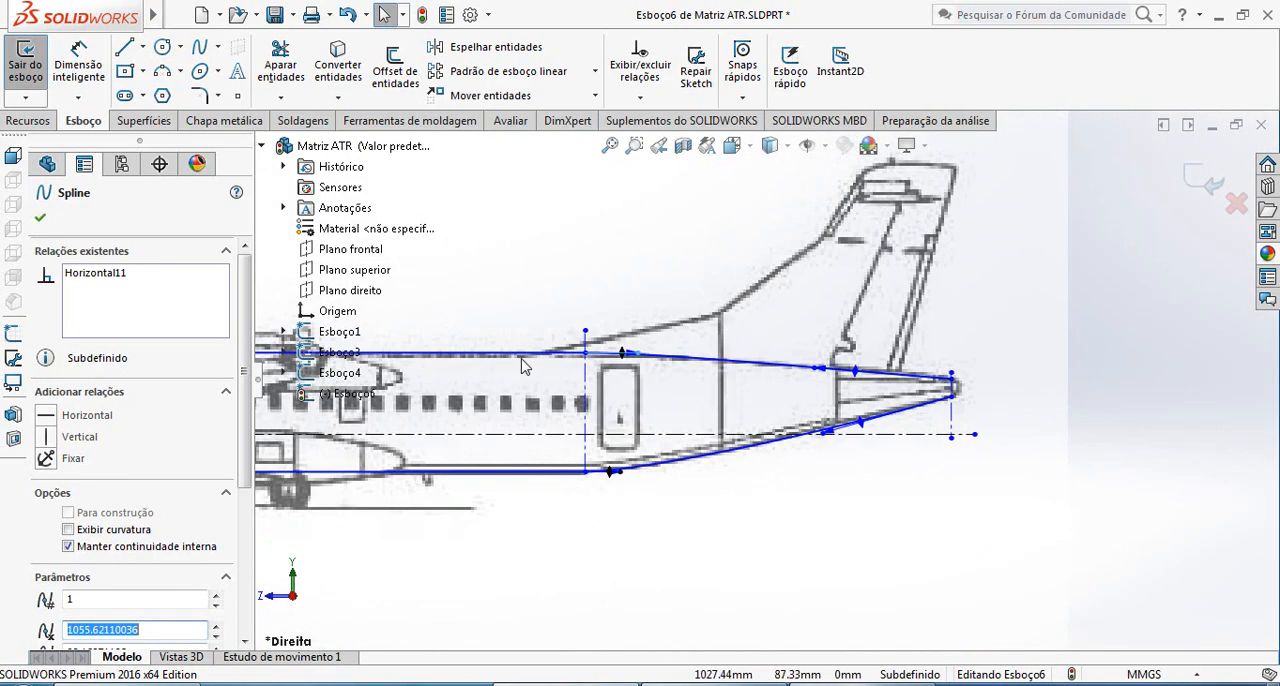
{"action": "scroll", "coordinate": [588, 374], "scroll_direction": "up", "scroll_amount": 2}
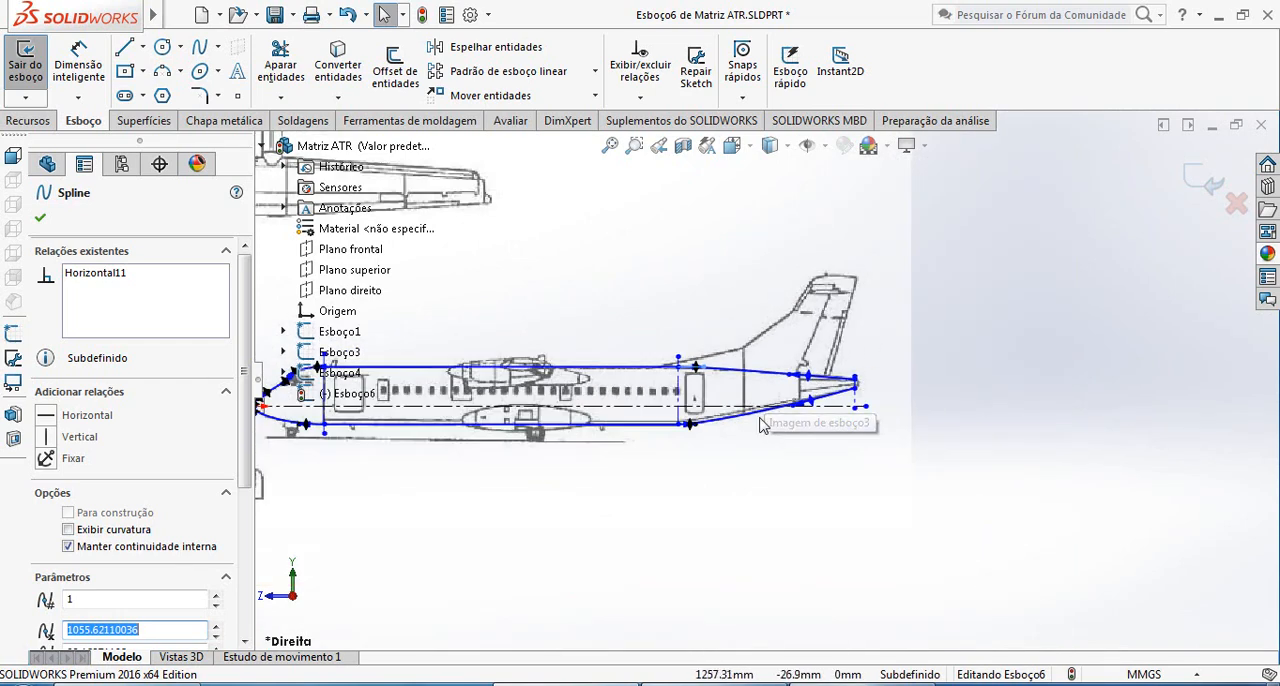
{"action": "scroll", "coordinate": [800, 380], "scroll_direction": "down", "scroll_amount": 7}
{"action": "scroll", "coordinate": [800, 380], "scroll_direction": "up", "scroll_amount": 6}
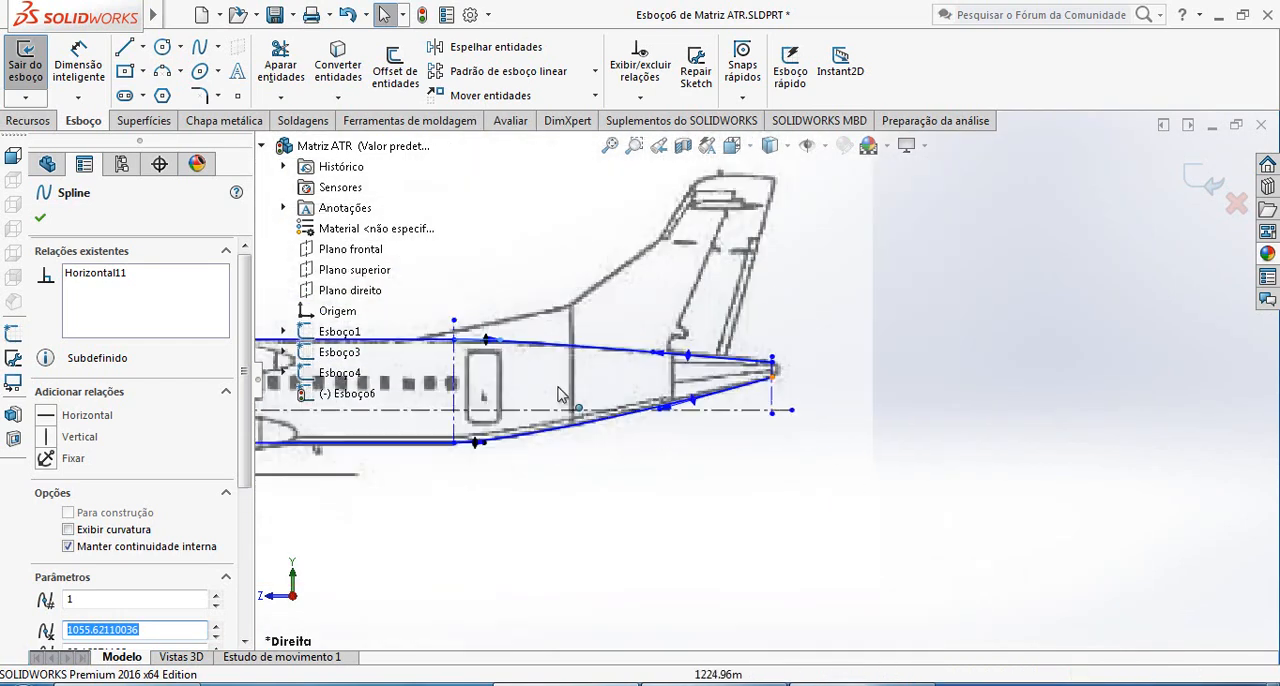
{"action": "scroll", "coordinate": [578, 418], "scroll_direction": "down", "scroll_amount": 5}
{"action": "scroll", "coordinate": [578, 418], "scroll_direction": "down", "scroll_amount": 6}
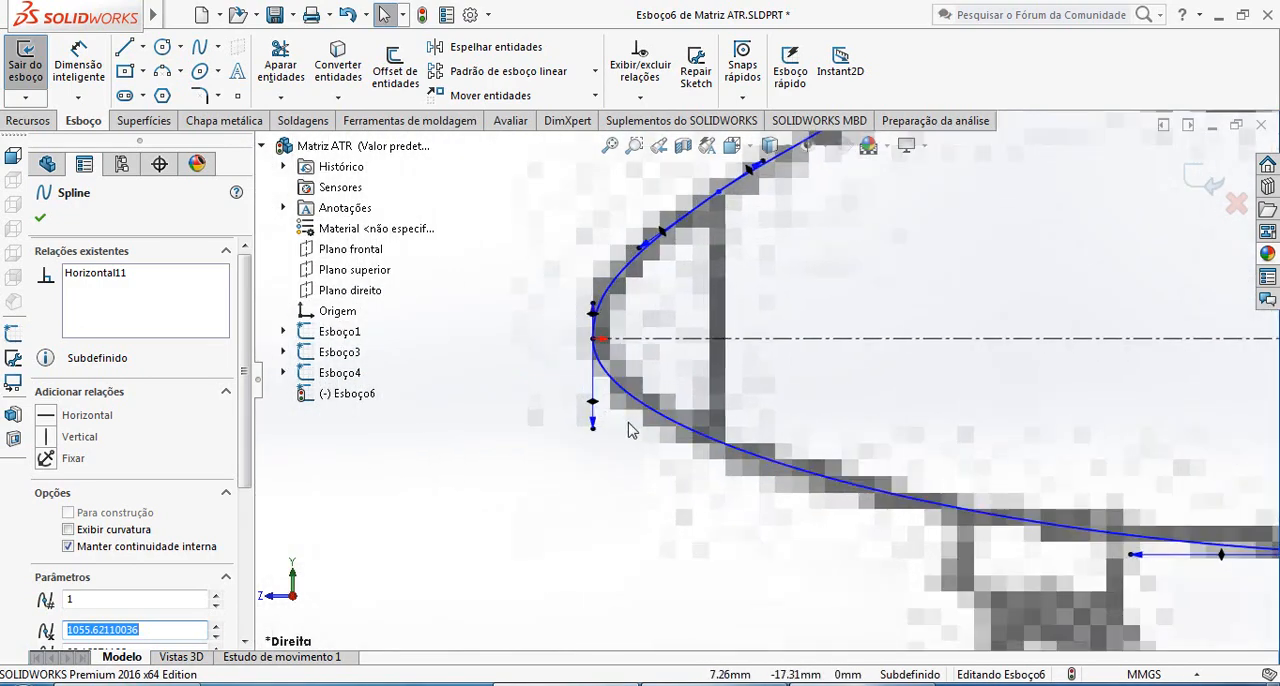
{"action": "scroll", "coordinate": [645, 409], "scroll_direction": "down", "scroll_amount": 2}
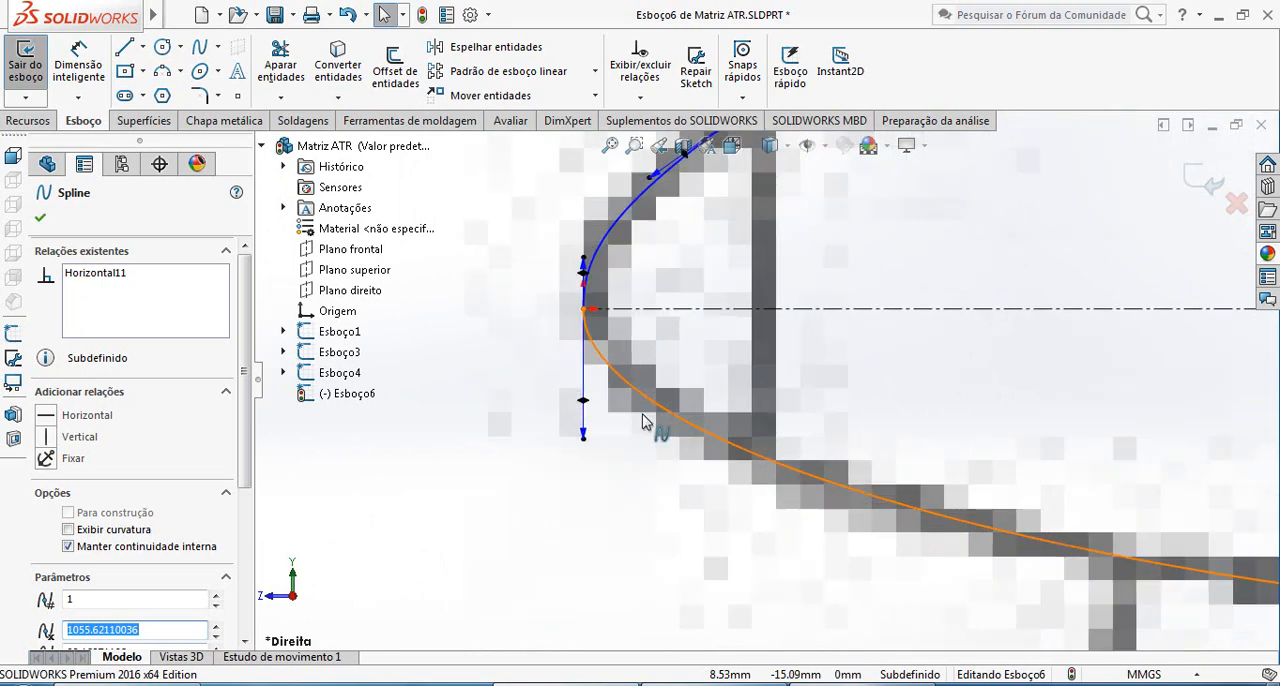
{"action": "scroll", "coordinate": [643, 374], "scroll_direction": "up", "scroll_amount": 4}
{"action": "scroll", "coordinate": [760, 380], "scroll_direction": "down", "scroll_amount": 1}
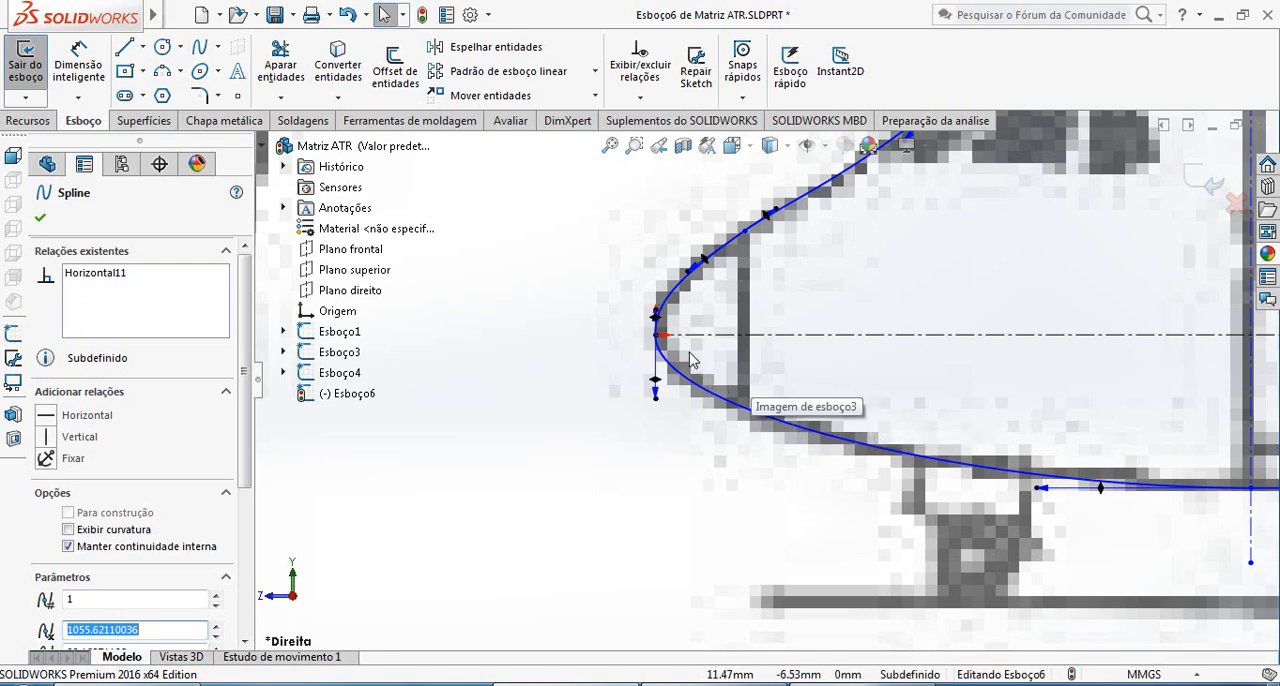
{"action": "scroll", "coordinate": [660, 345], "scroll_direction": "down", "scroll_amount": 5}
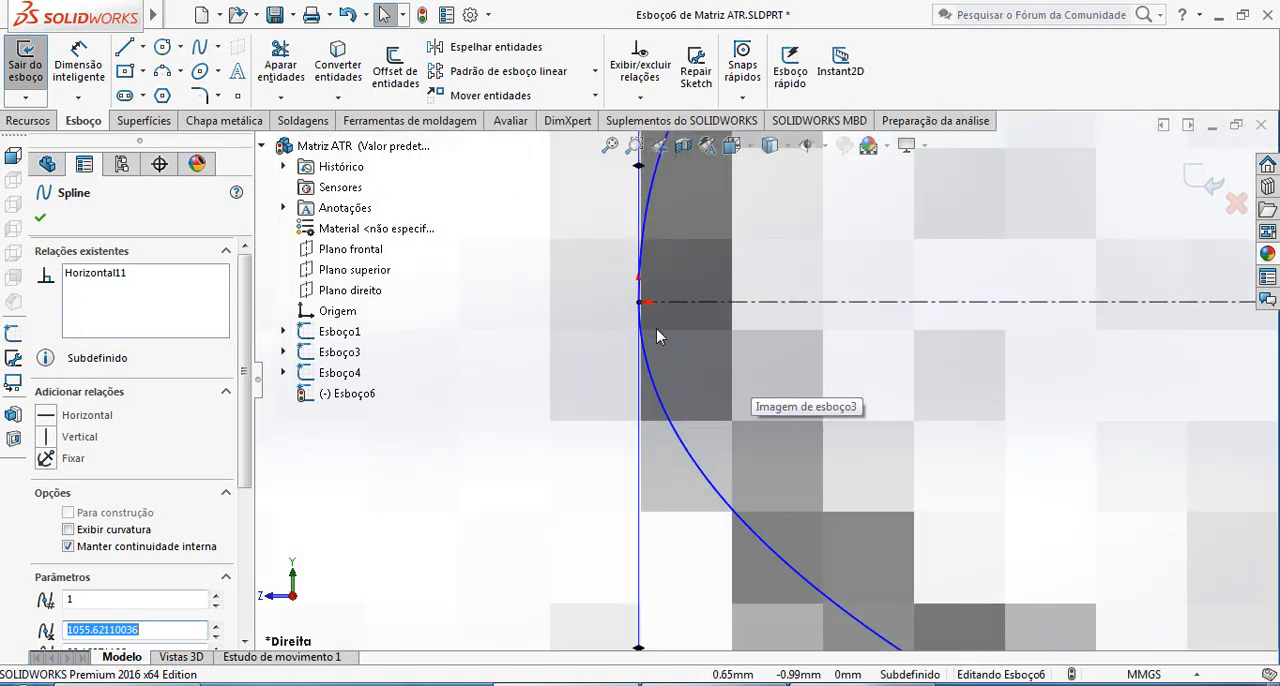
{"action": "scroll", "coordinate": [667, 331], "scroll_direction": "up", "scroll_amount": 5}
{"action": "scroll", "coordinate": [825, 395], "scroll_direction": "up", "scroll_amount": 5}
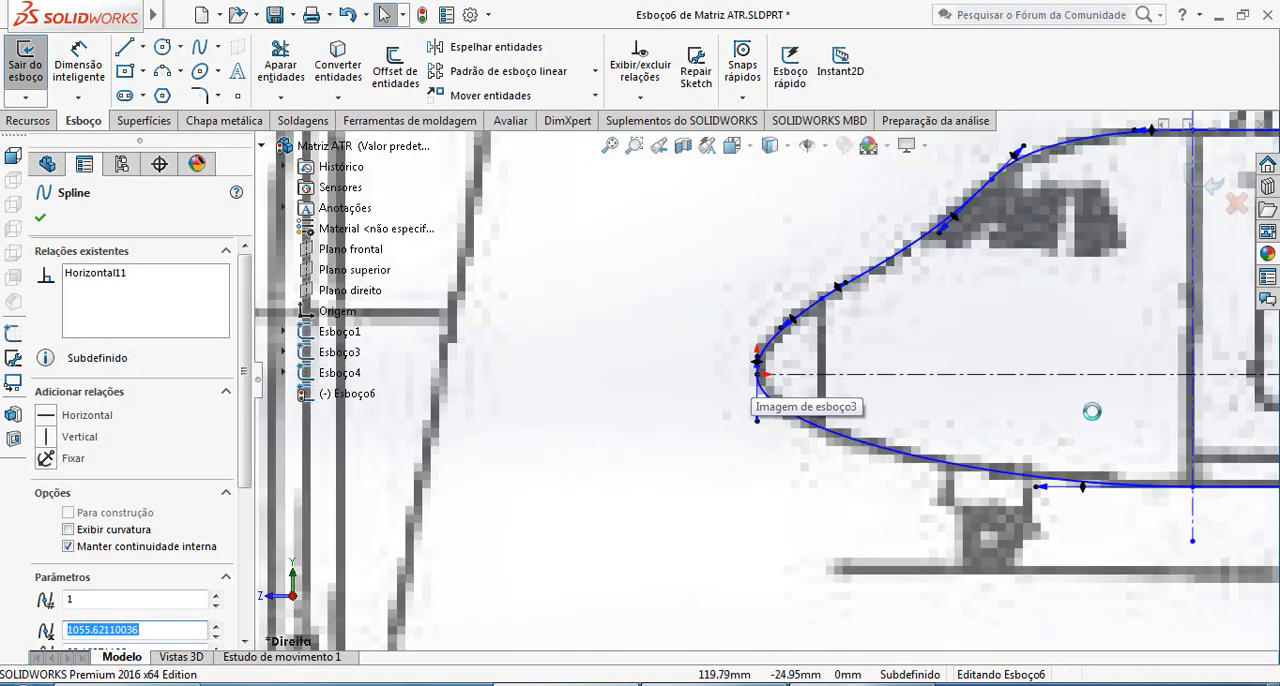
{"action": "scroll", "coordinate": [736, 325], "scroll_direction": "down", "scroll_amount": 3}
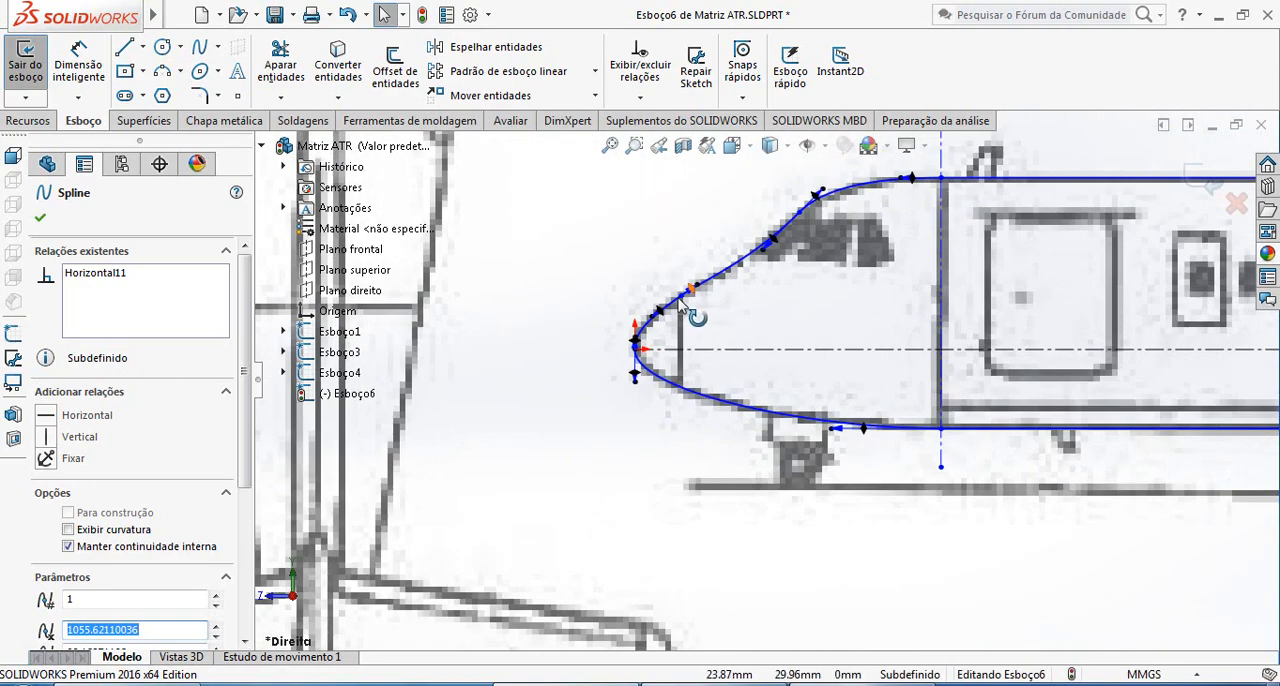
{"action": "scroll", "coordinate": [712, 412], "scroll_direction": "up", "scroll_amount": 8}
{"action": "scroll", "coordinate": [1188, 416], "scroll_direction": "up", "scroll_amount": 3}
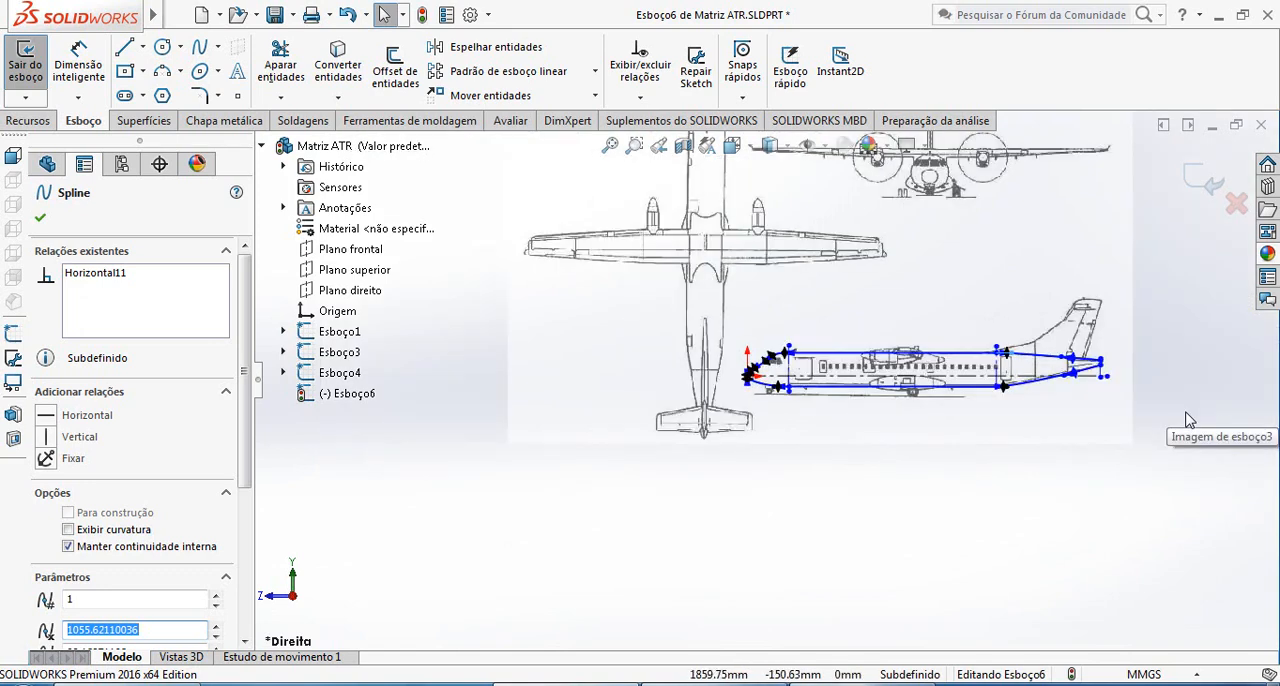
{"action": "scroll", "coordinate": [1184, 416], "scroll_direction": "down", "scroll_amount": 2}
{"action": "scroll", "coordinate": [966, 395], "scroll_direction": "down", "scroll_amount": 2}
{"action": "key", "text": "Escape"}
{"action": "scroll", "coordinate": [974, 371], "scroll_direction": "down", "scroll_amount": 5}
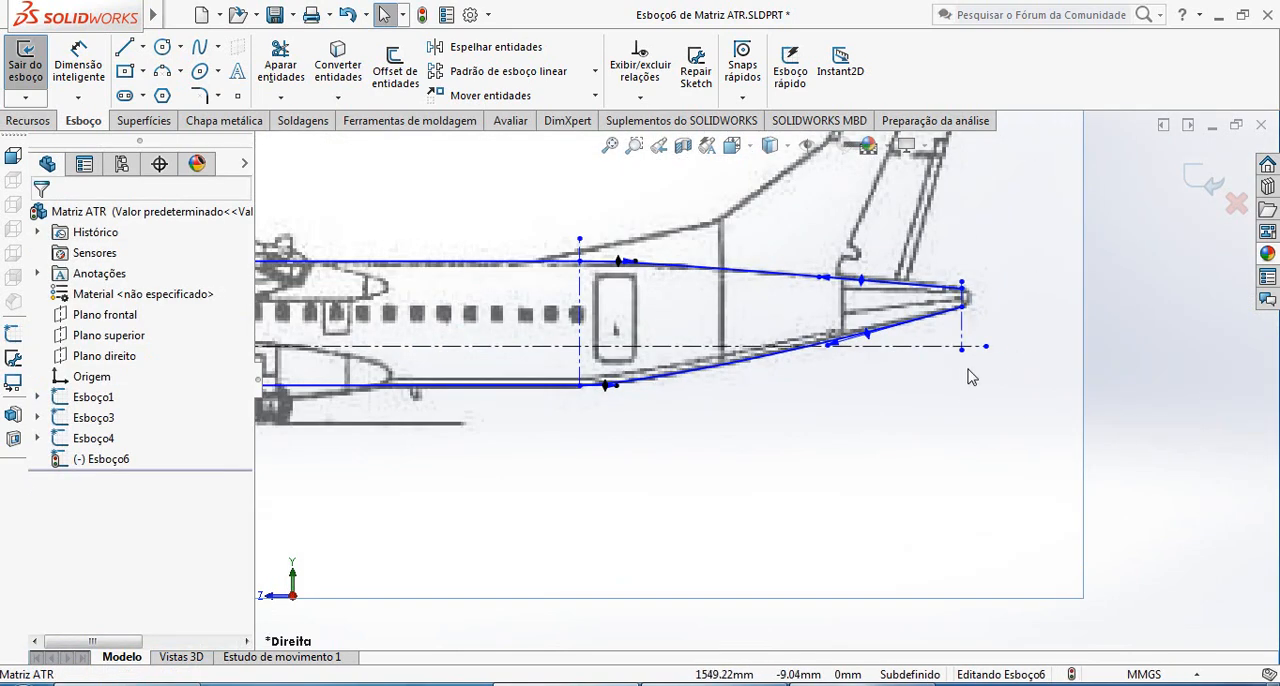
{"action": "scroll", "coordinate": [940, 381], "scroll_direction": "up", "scroll_amount": 4}
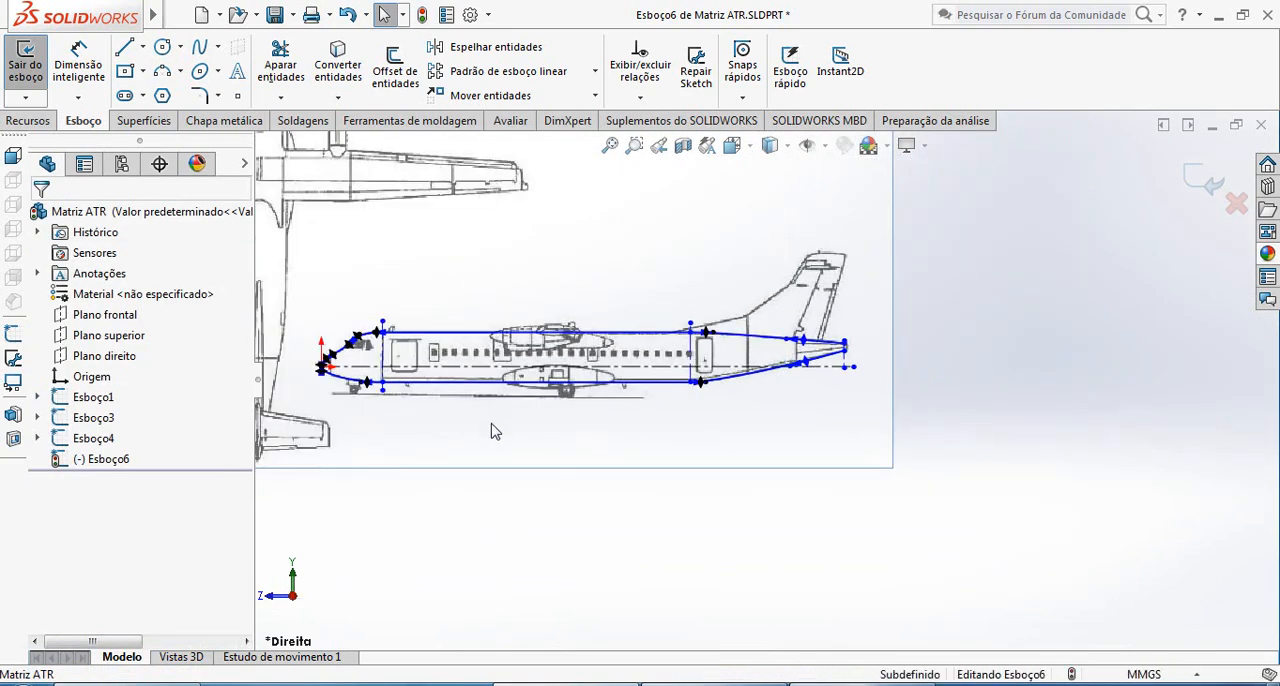
Finish the fuselage side-profile sketch and rename it Esboço do perfil
{"action": "scroll", "coordinate": [505, 312], "scroll_direction": "down", "scroll_amount": 4}
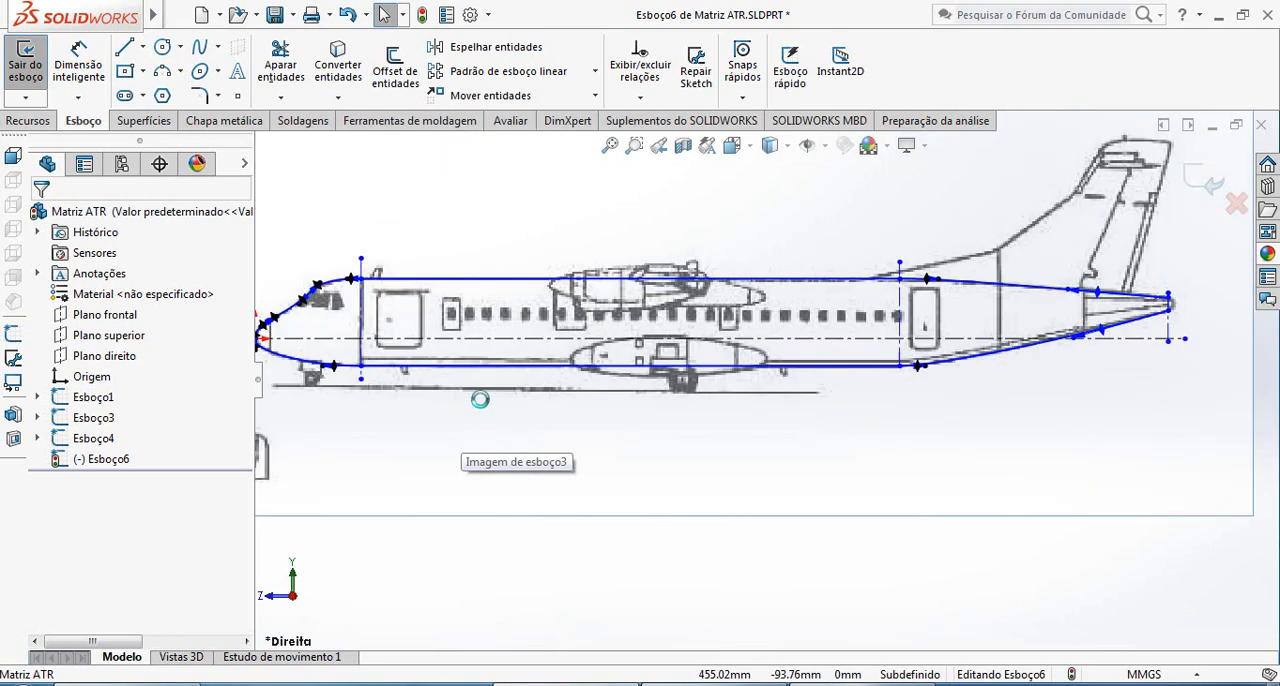
{"action": "scroll", "coordinate": [874, 379], "scroll_direction": "up", "scroll_amount": 3}
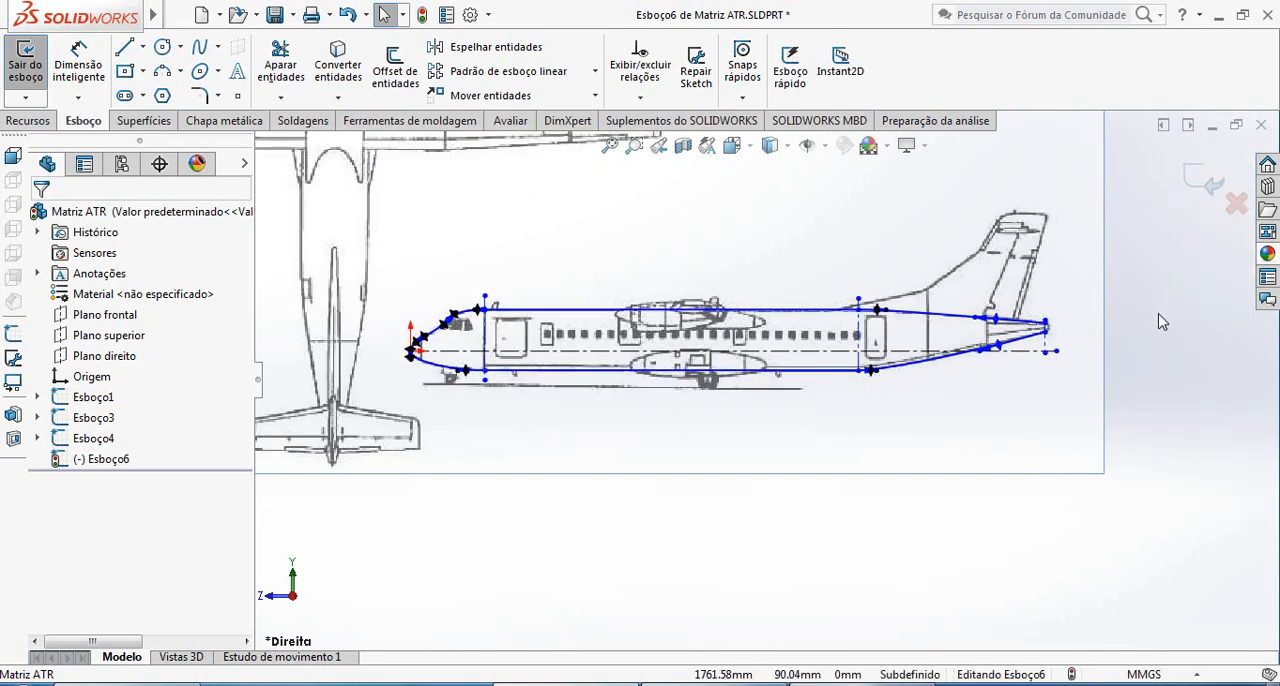
{"action": "left_click", "coordinate": [1215, 187]}
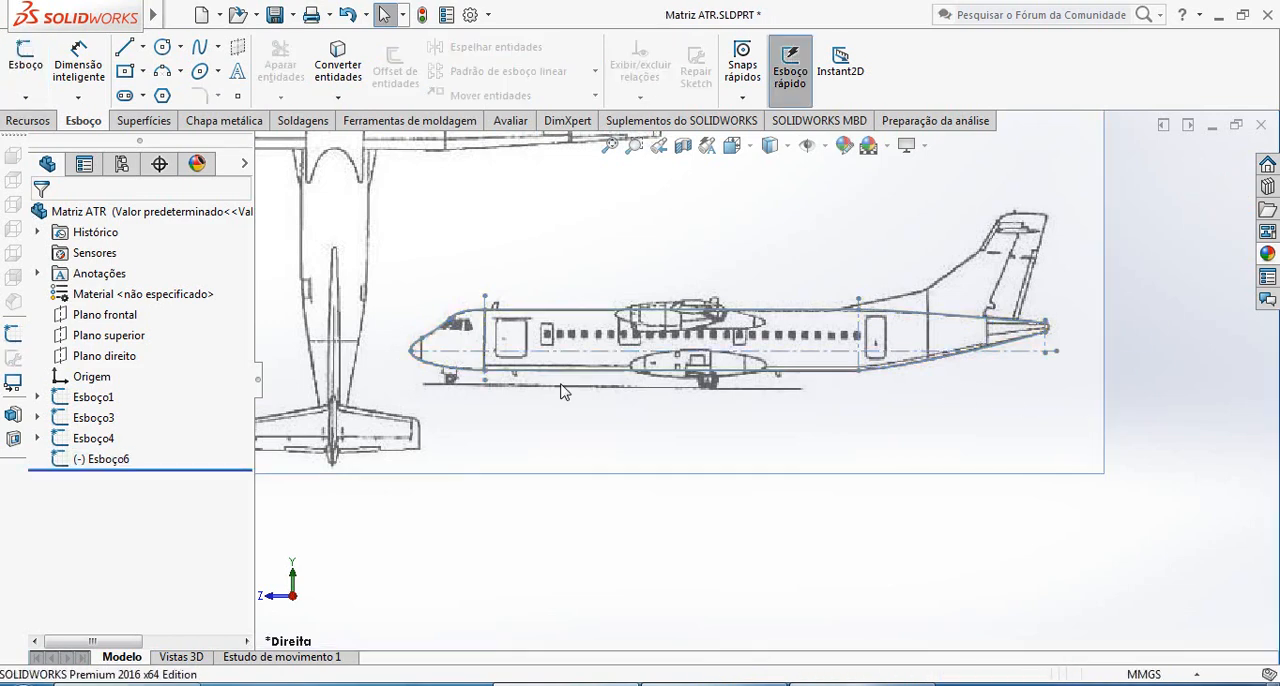
{"action": "left_click", "coordinate": [96, 461]}
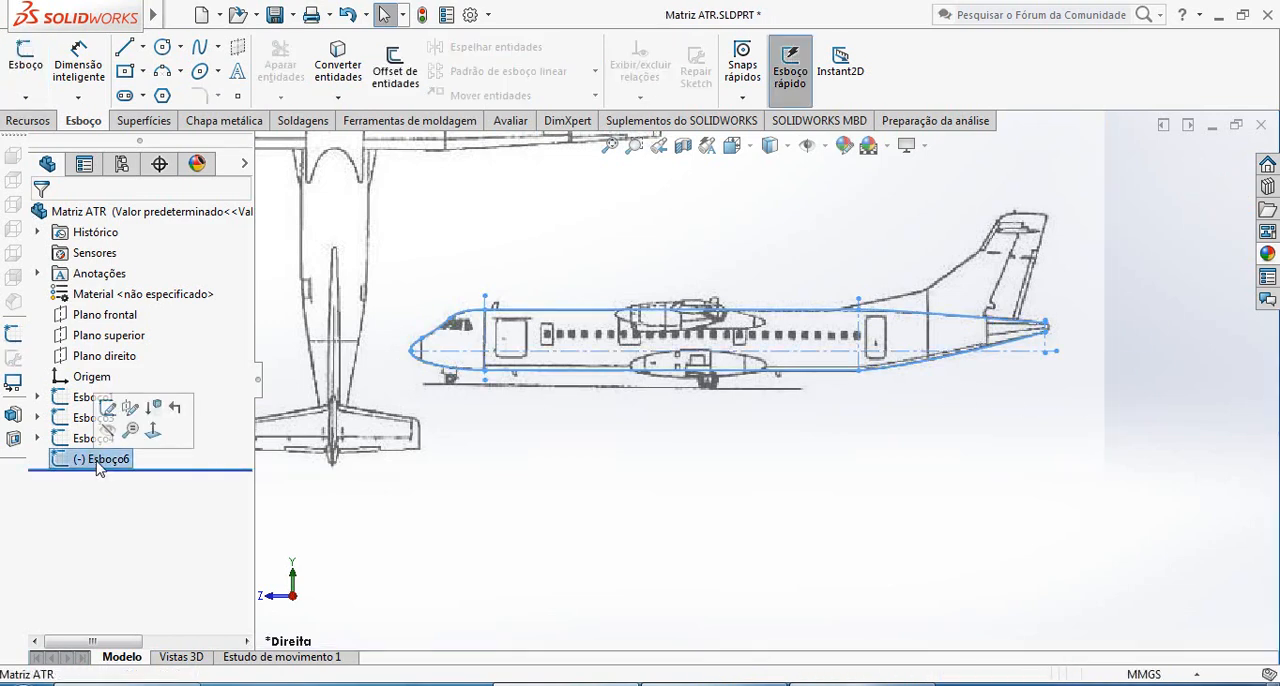
{"action": "left_click", "coordinate": [97, 461]}
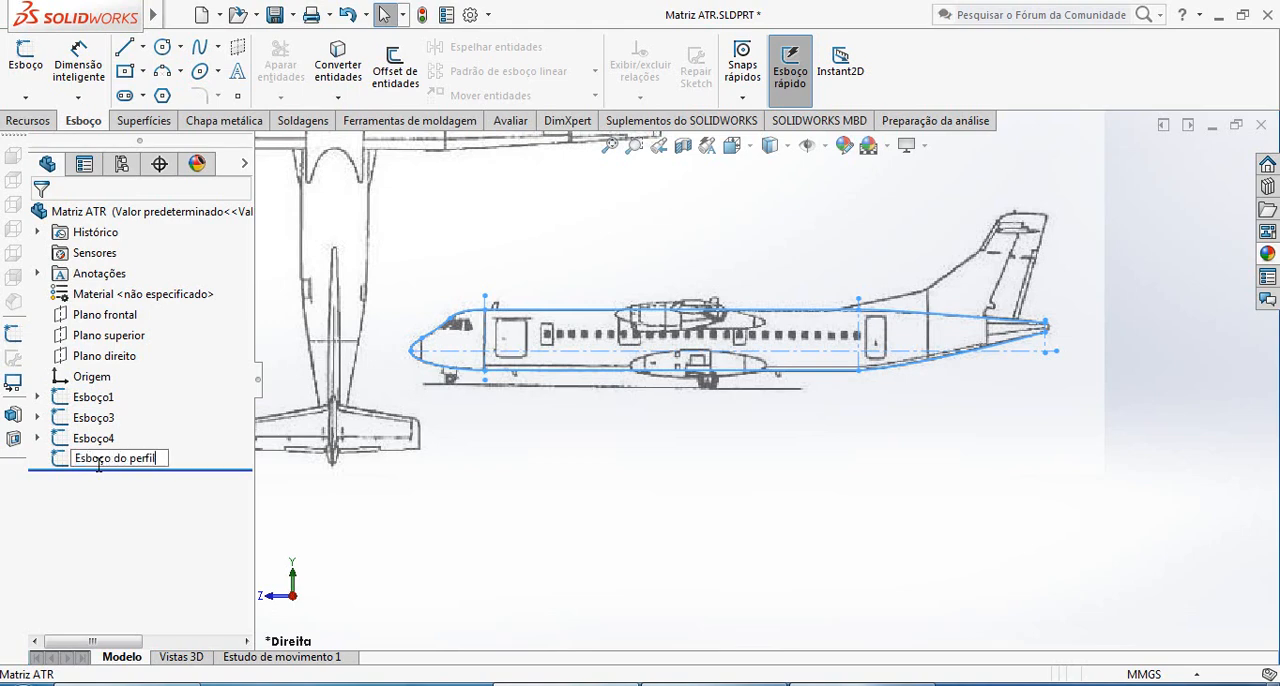
{"action": "left_click", "coordinate": [430, 568]}
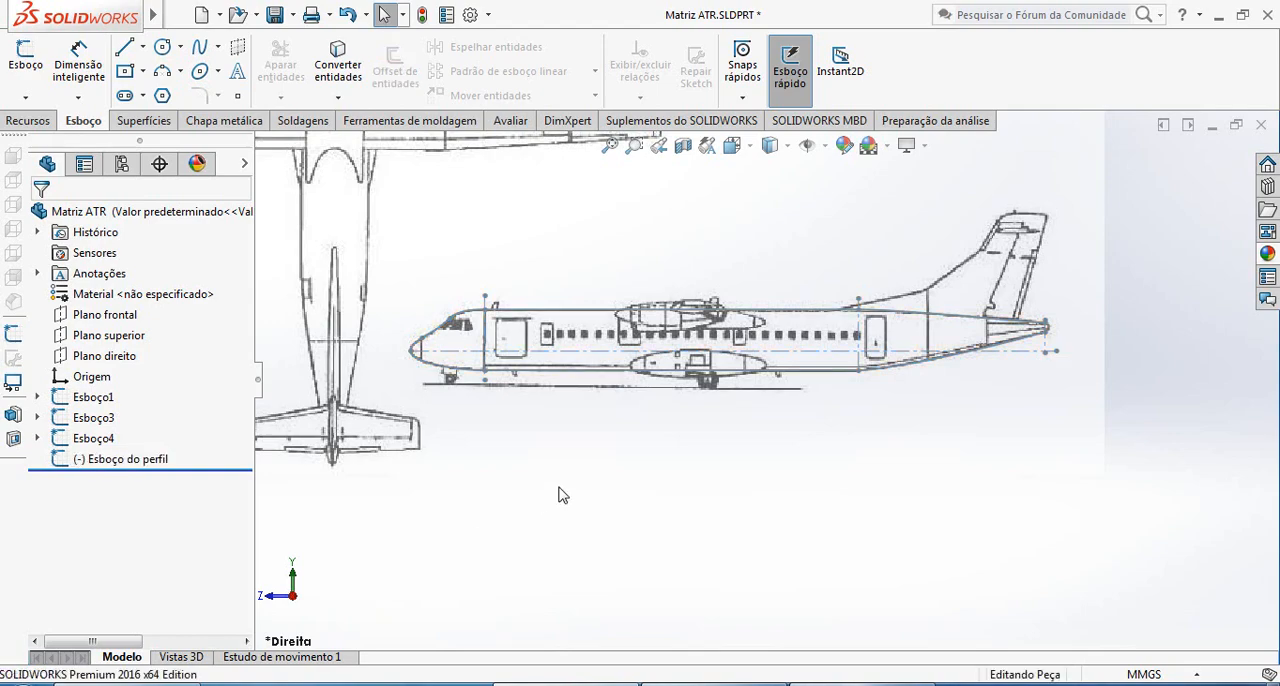
Start a new sketch on the top plane (Plano superior) over the top-view blueprint
{"action": "scroll", "coordinate": [771, 388], "scroll_direction": "up", "scroll_amount": 1}
{"action": "middle_click_drag", "start_coordinate": [675, 392], "coordinate": [701, 411]}
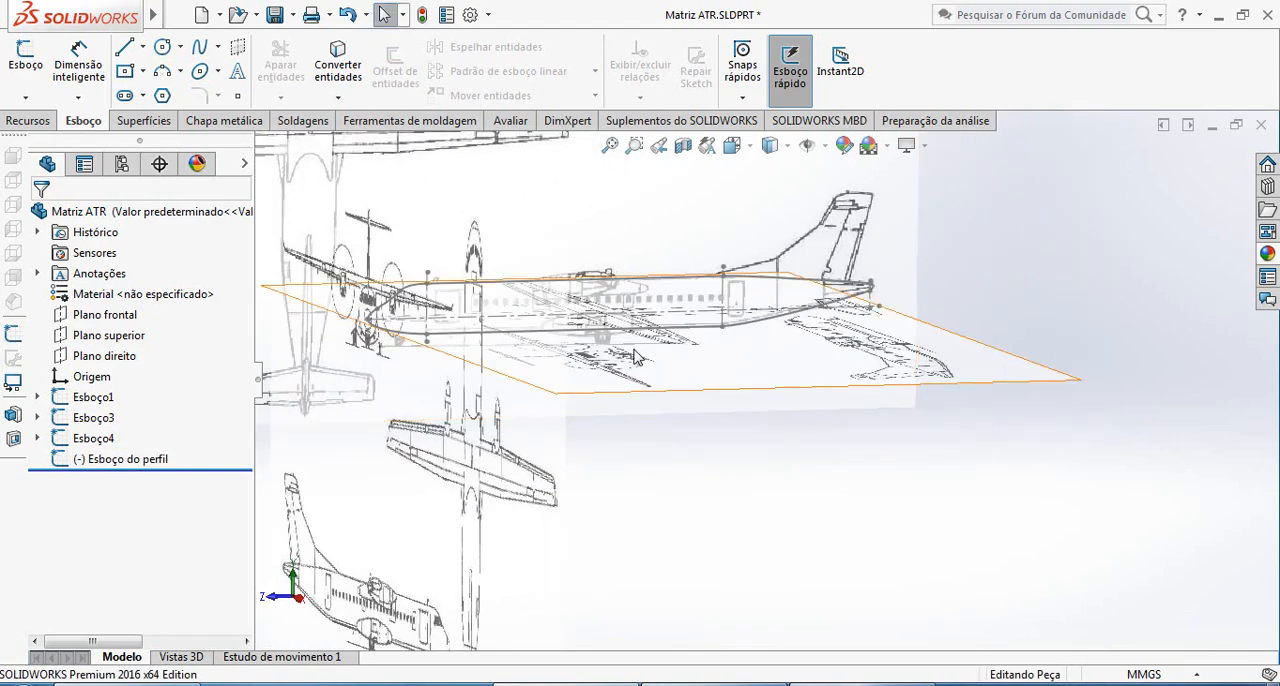
{"action": "middle_click_drag", "start_coordinate": [612, 358], "coordinate": [573, 344]}
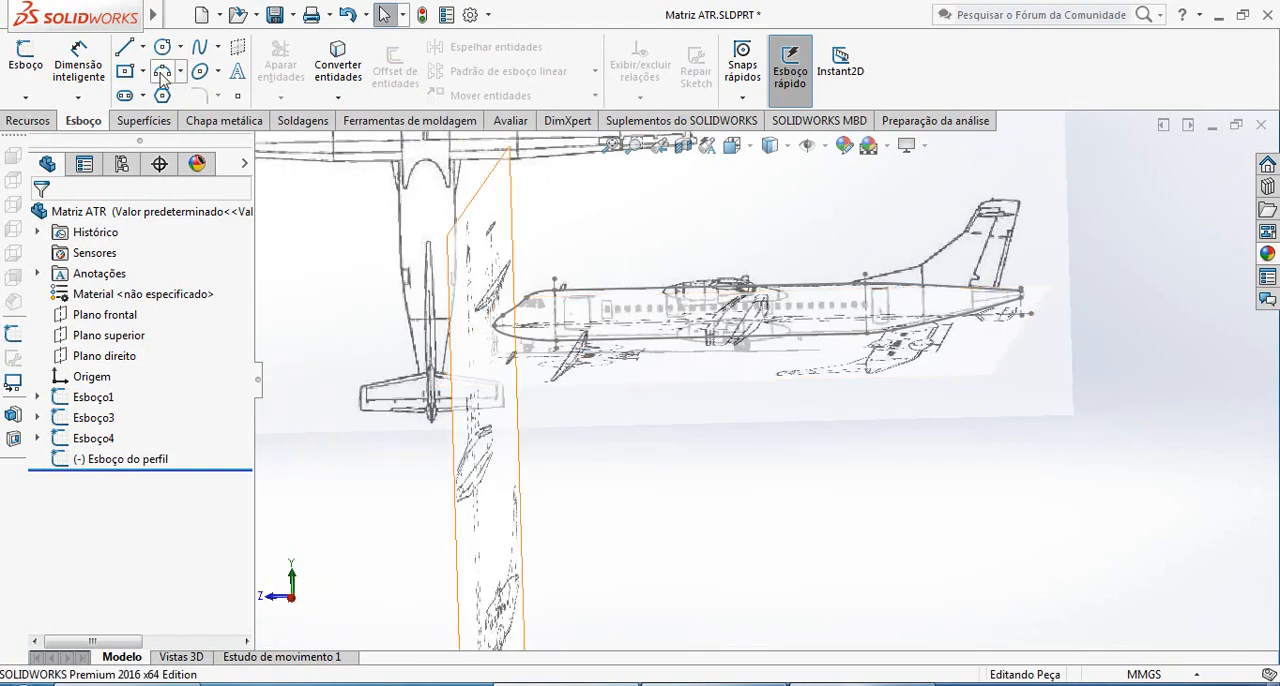
{"action": "left_click", "coordinate": [24, 62]}
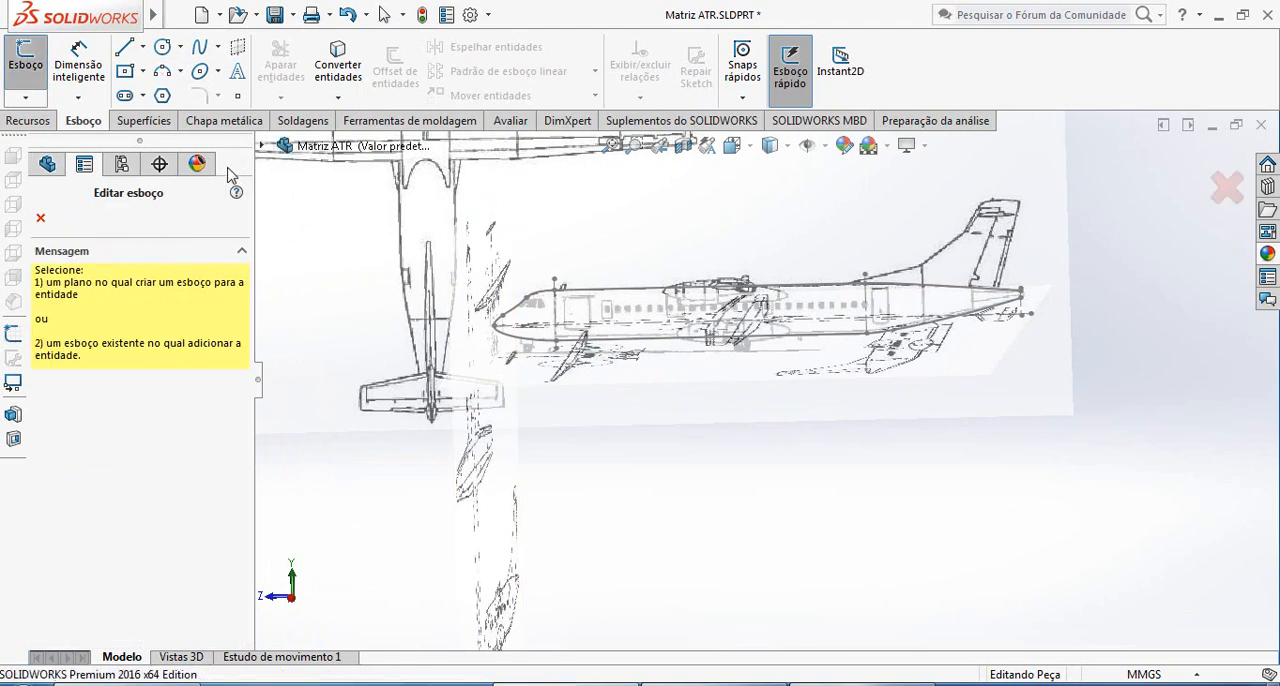
{"action": "left_click", "coordinate": [262, 146]}
{"action": "left_click", "coordinate": [352, 289]}
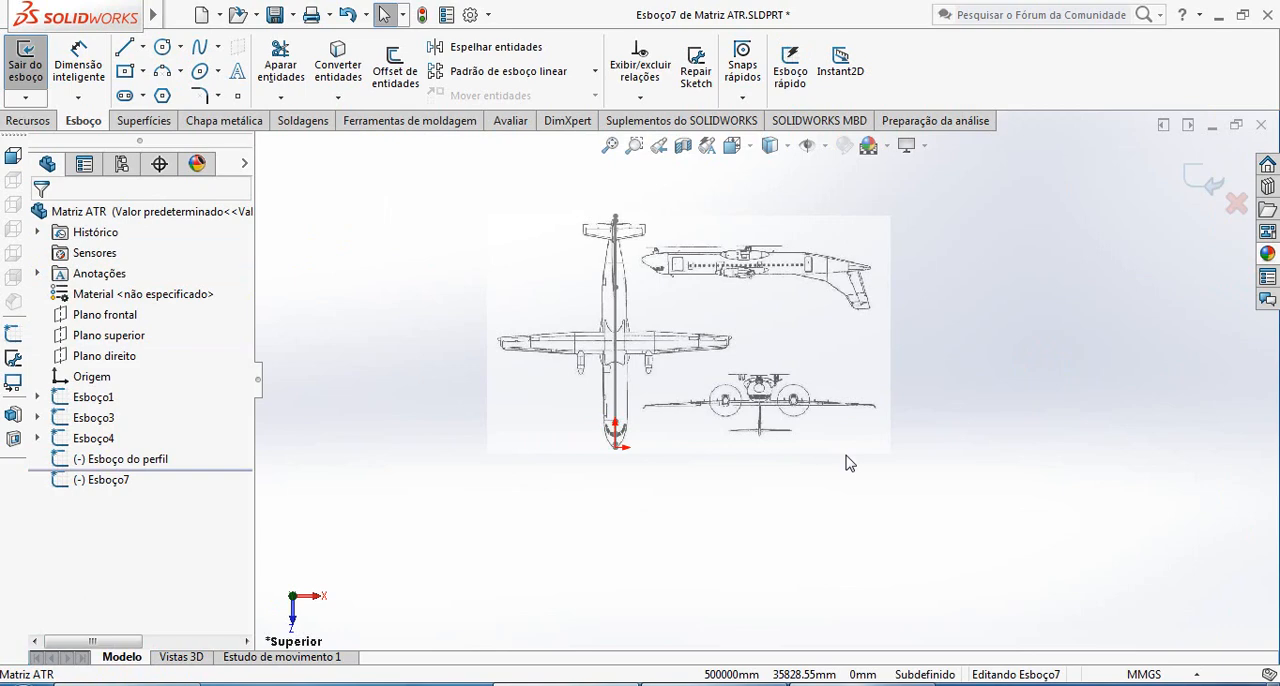
Draw a vertical centerline about 1495 mm long from the origin at the nose to the tail of the top-view blueprint
{"action": "scroll", "coordinate": [640, 440], "scroll_direction": "down", "scroll_amount": 5}
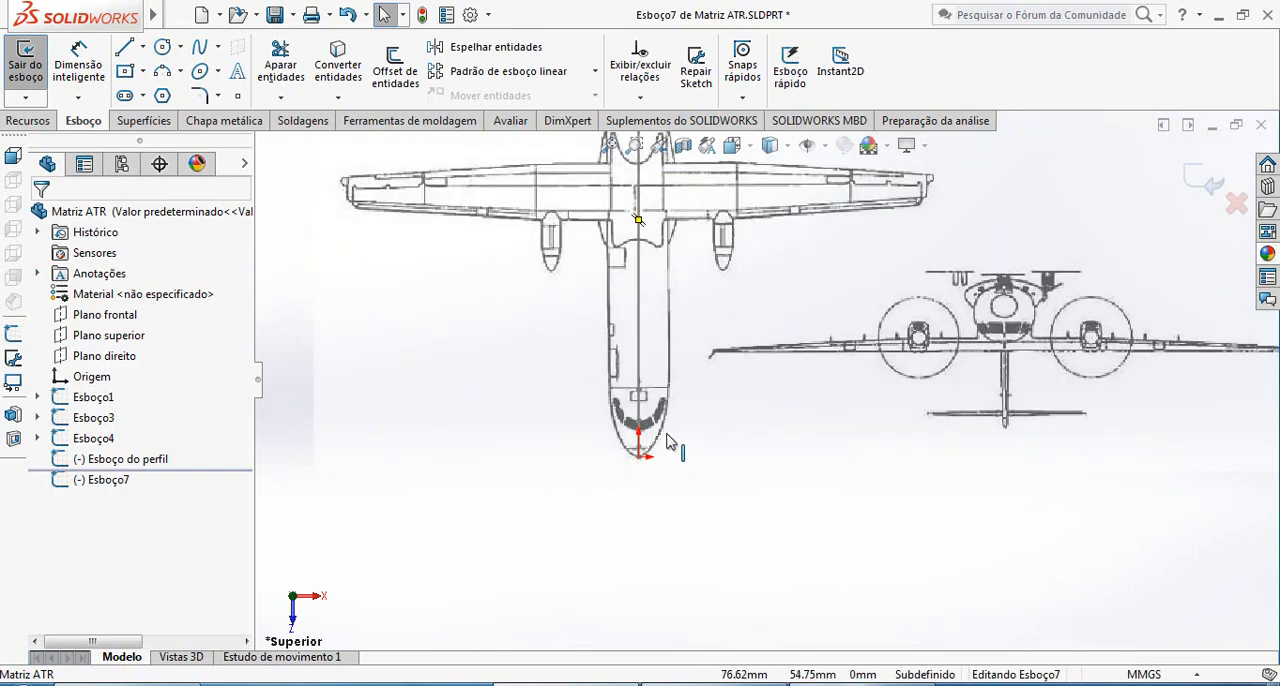
{"action": "scroll", "coordinate": [670, 443], "scroll_direction": "down", "scroll_amount": 8}
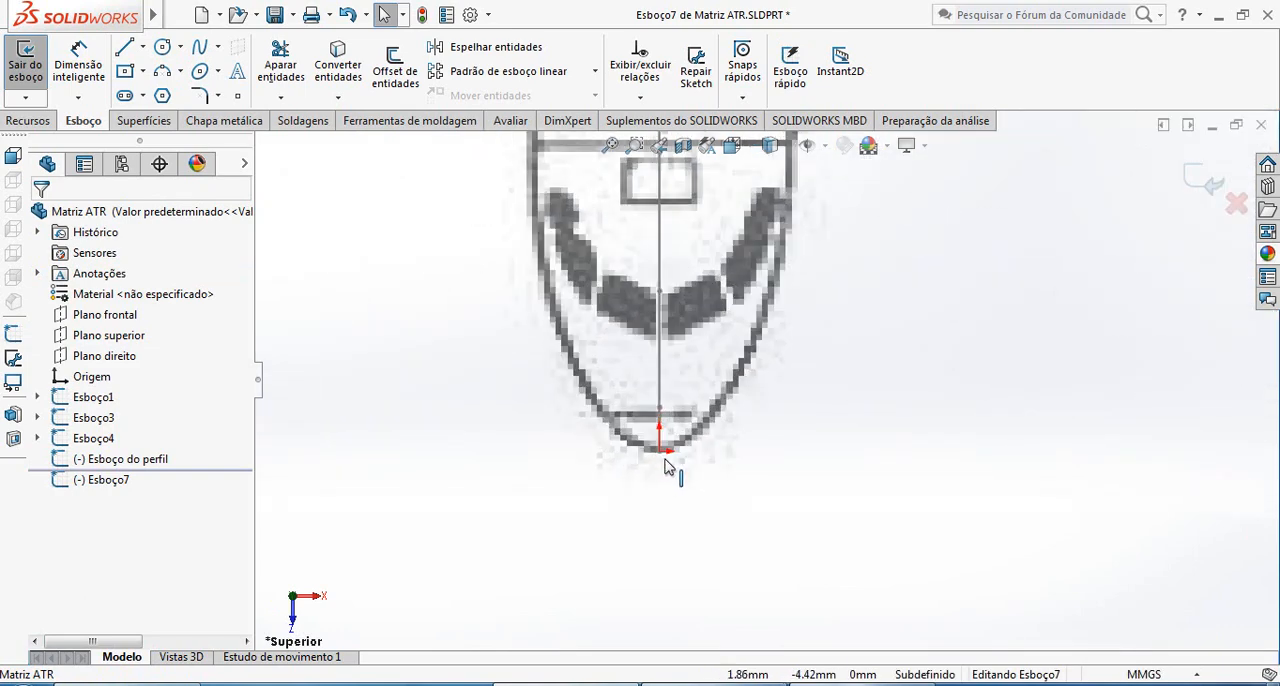
{"action": "scroll", "coordinate": [668, 468], "scroll_direction": "down", "scroll_amount": 2}
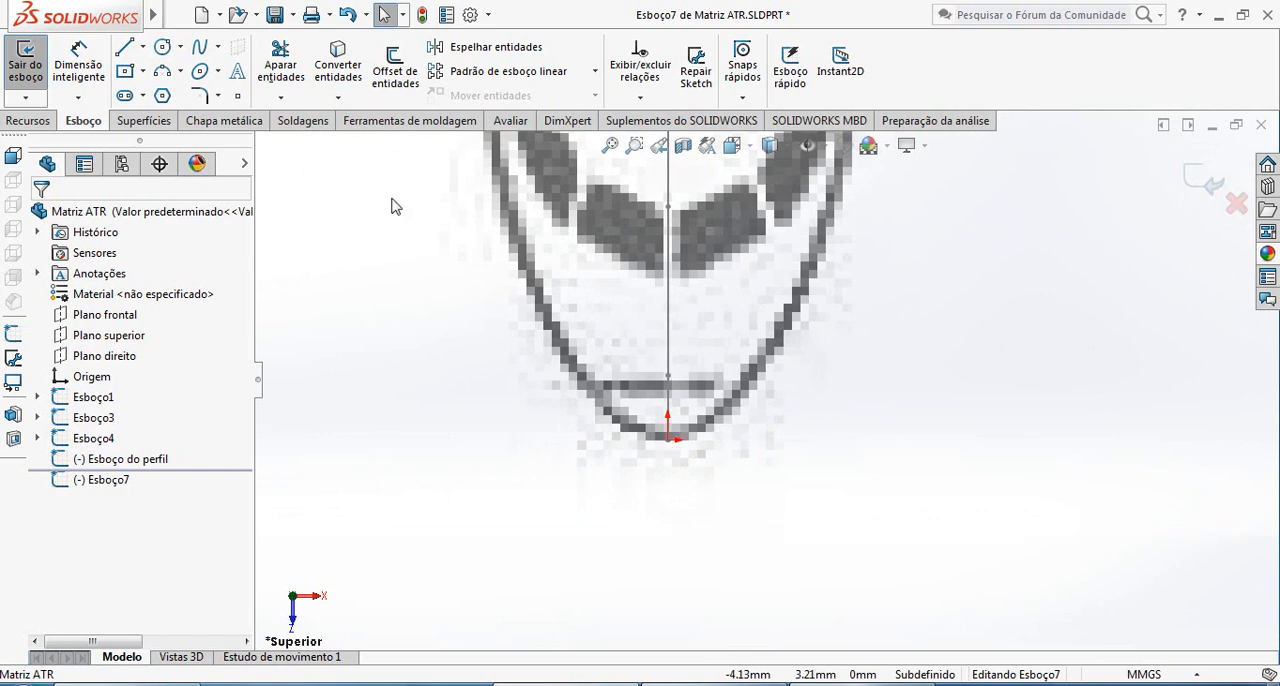
{"action": "left_click", "coordinate": [182, 93]}
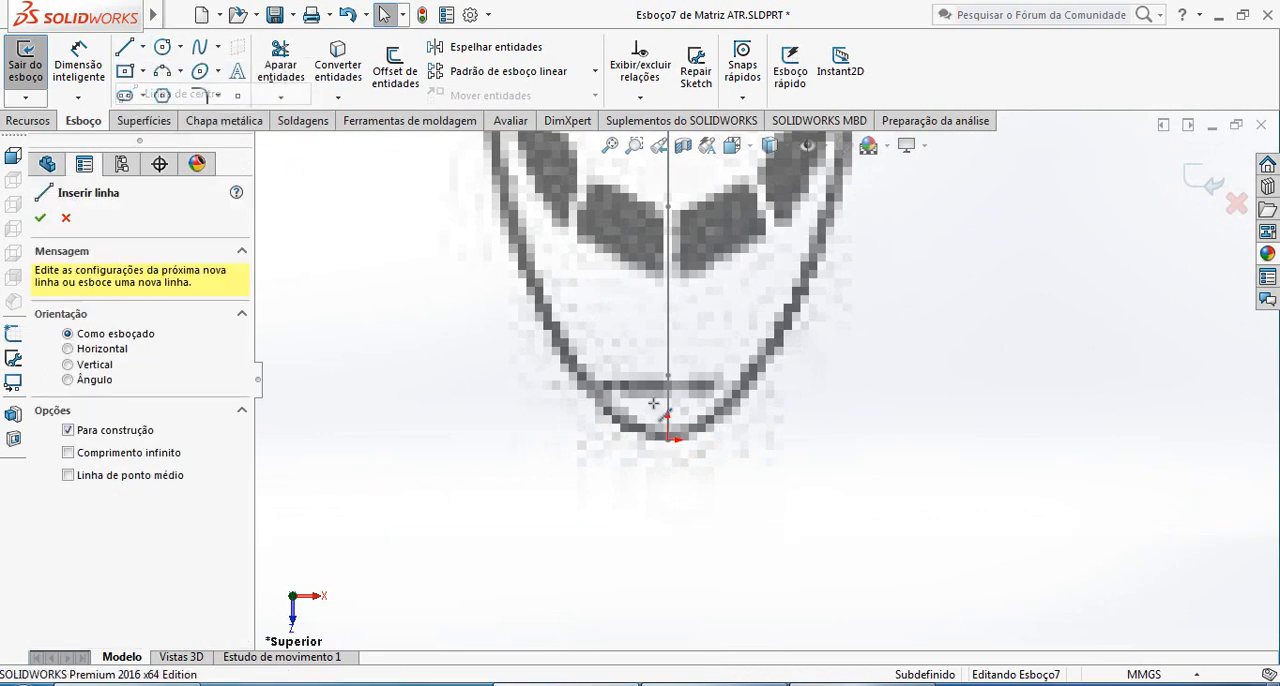
{"action": "left_click", "coordinate": [697, 449]}
{"action": "scroll", "coordinate": [709, 318], "scroll_direction": "up", "scroll_amount": 3}
{"action": "scroll", "coordinate": [712, 318], "scroll_direction": "up", "scroll_amount": 10}
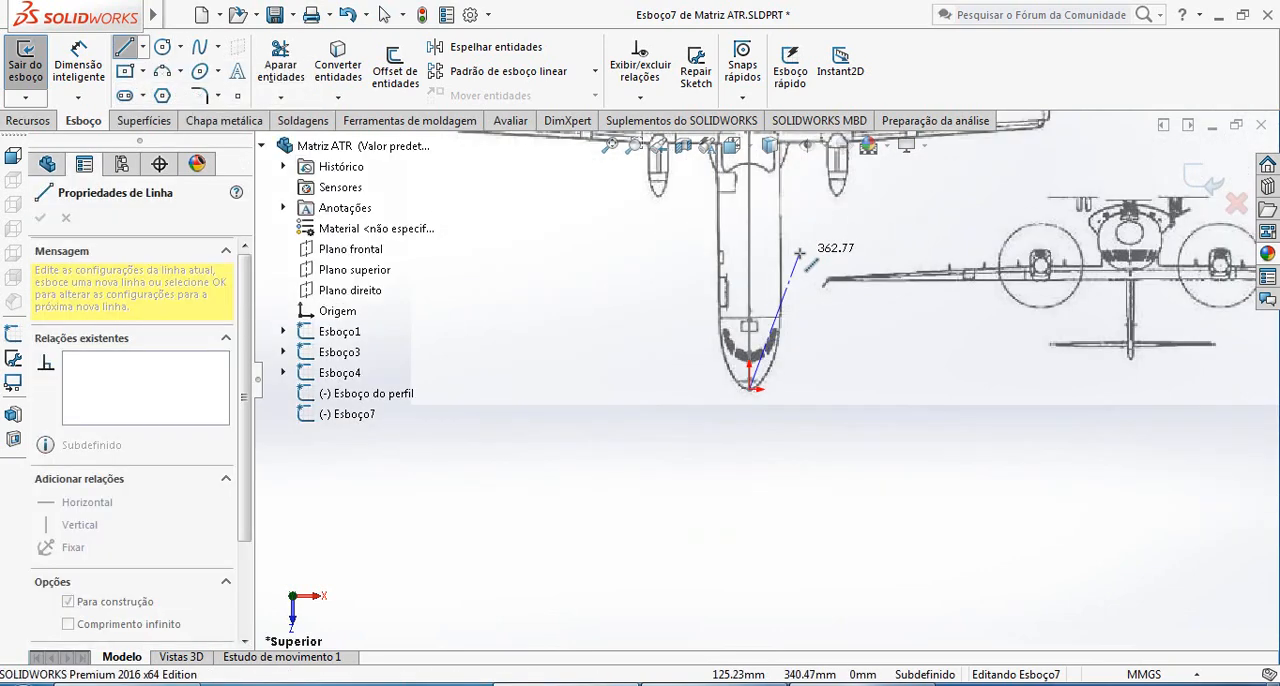
{"action": "scroll", "coordinate": [745, 207], "scroll_direction": "down", "scroll_amount": 8}
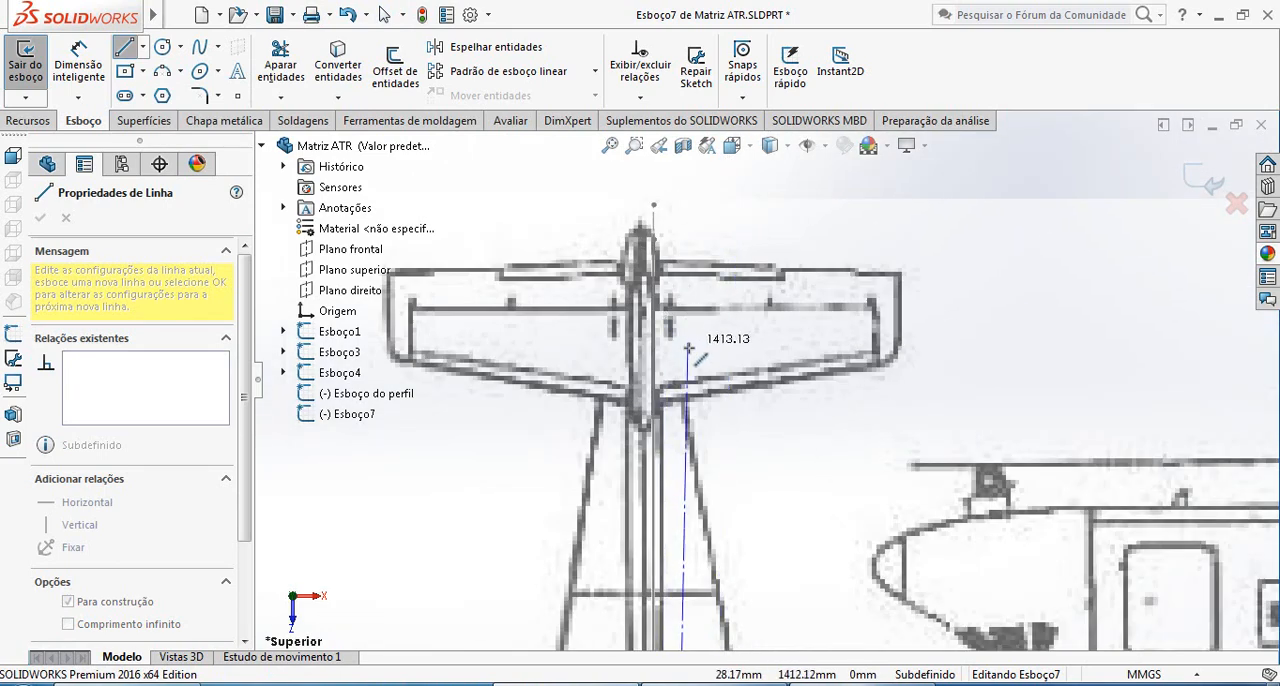
{"action": "scroll", "coordinate": [710, 400], "scroll_direction": "up", "scroll_amount": 6}
{"action": "scroll", "coordinate": [750, 376], "scroll_direction": "down", "scroll_amount": 4}
{"action": "scroll", "coordinate": [750, 376], "scroll_direction": "down", "scroll_amount": 3}
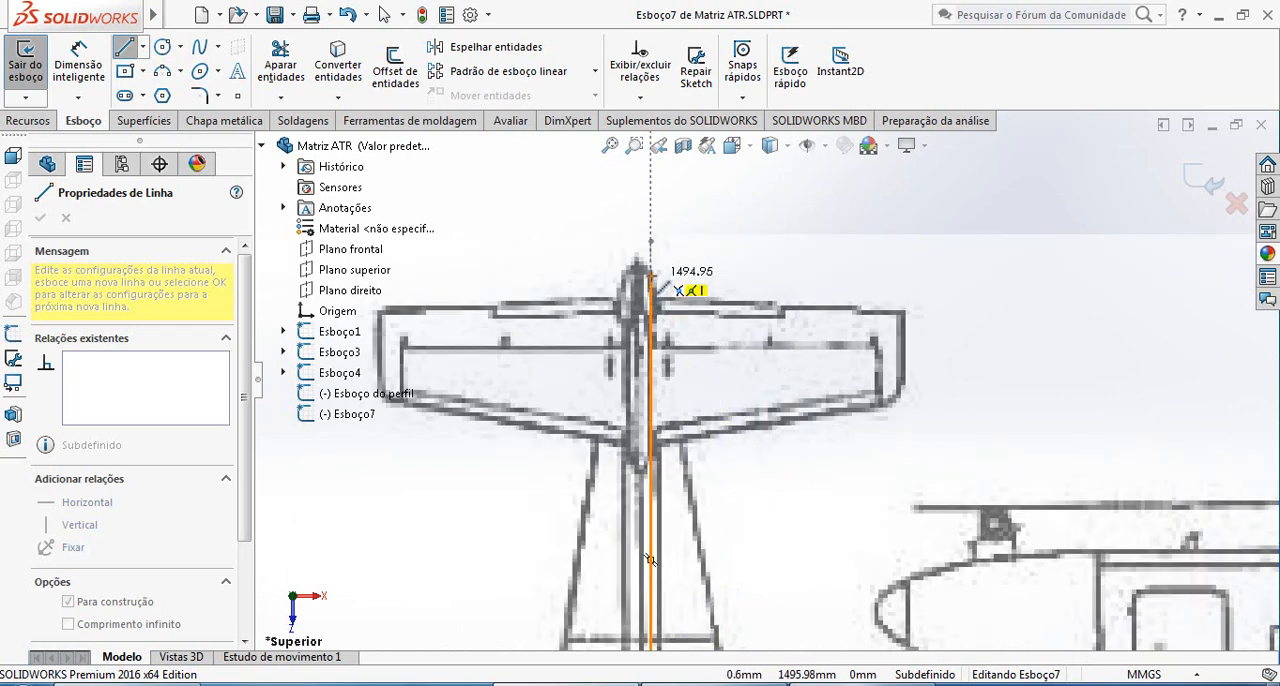
{"action": "left_click", "coordinate": [651, 278]}
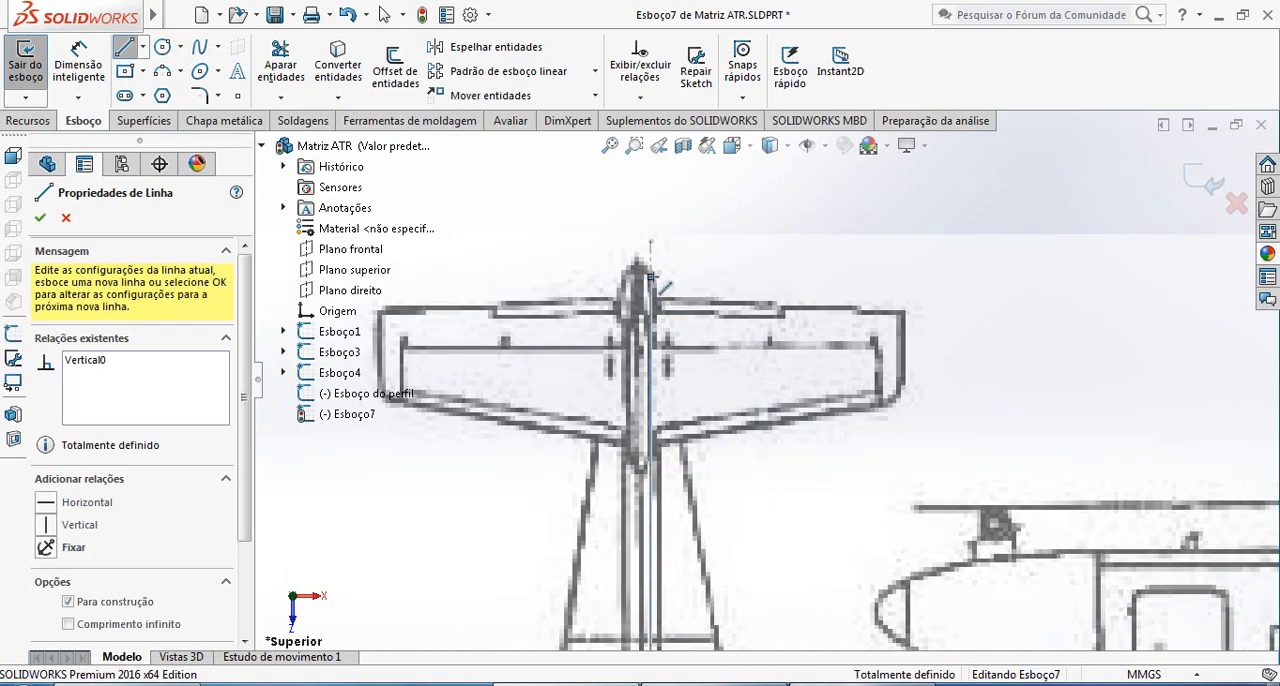
{"action": "key", "text": "Escape"}
Open the top-view blueprint image for editing and set its rotation angle to 179°
{"action": "scroll", "coordinate": [740, 330], "scroll_direction": "down", "scroll_amount": 10}
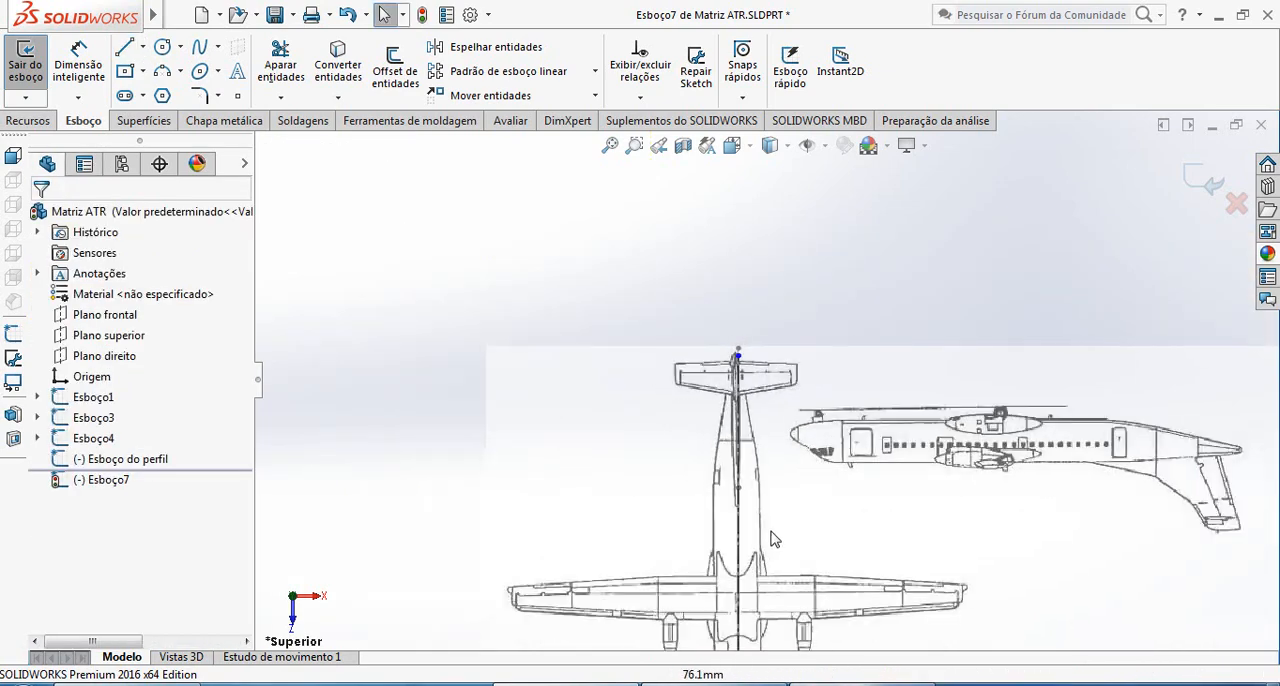
{"action": "scroll", "coordinate": [768, 375], "scroll_direction": "up", "scroll_amount": 5}
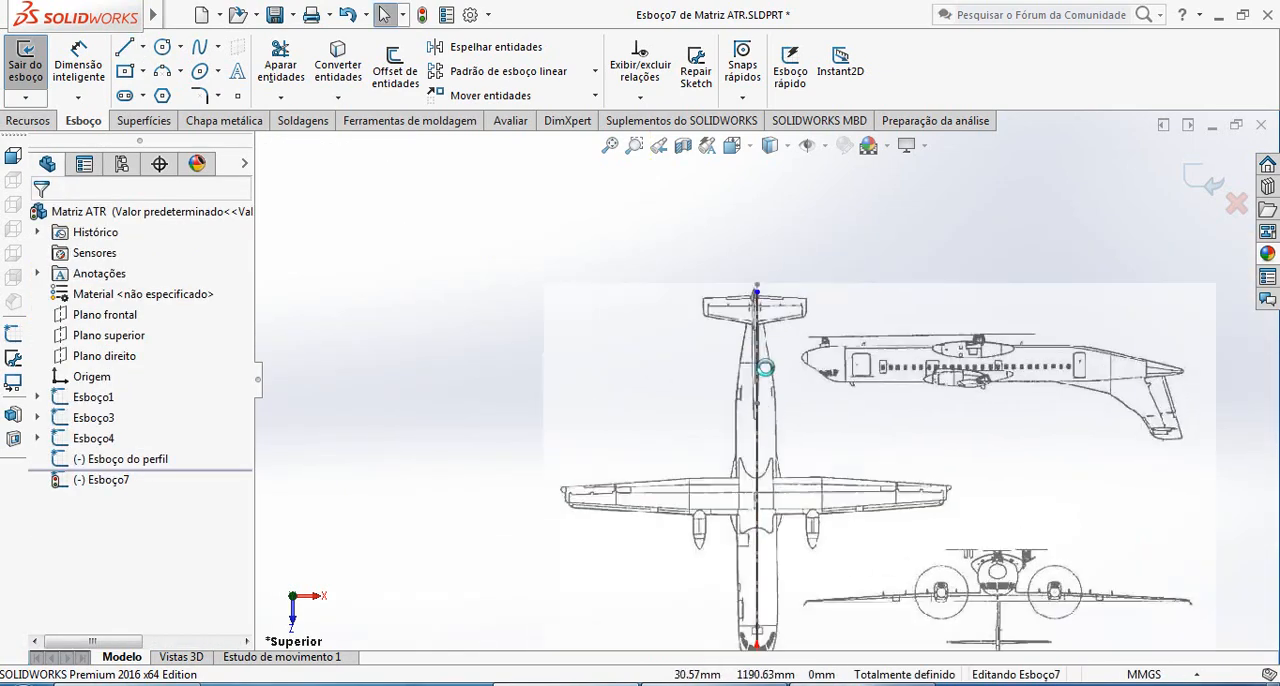
{"action": "scroll", "coordinate": [768, 375], "scroll_direction": "down", "scroll_amount": 3}
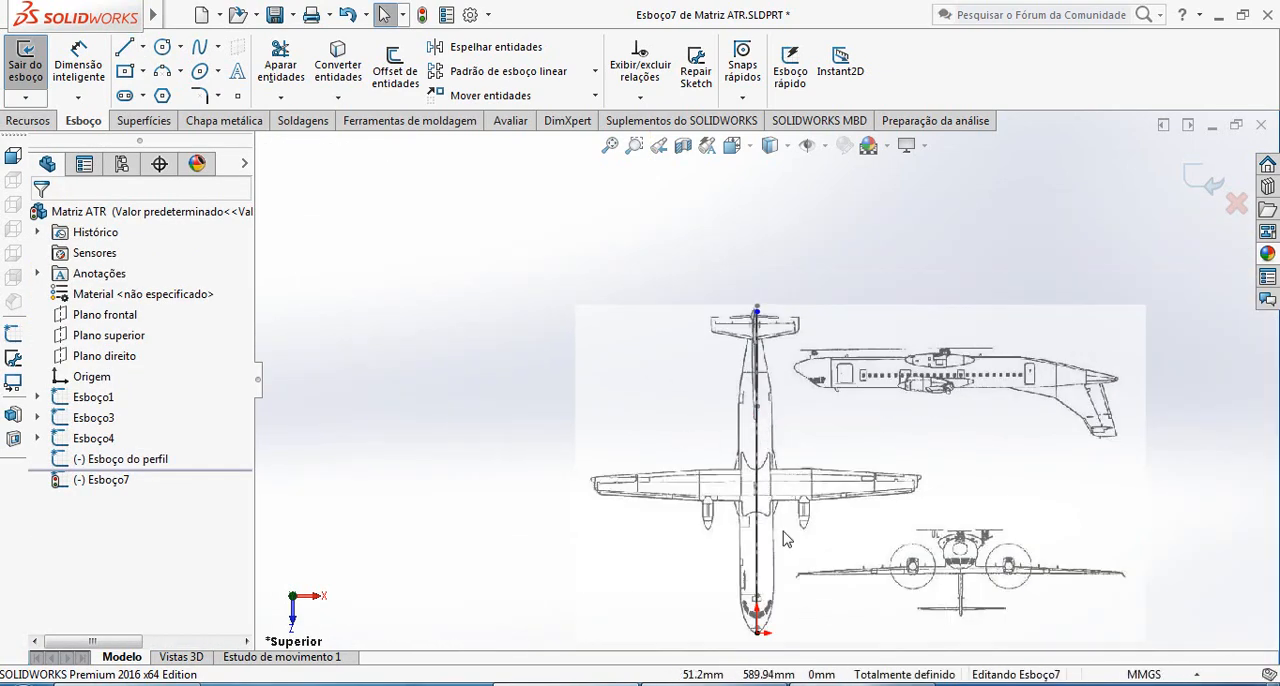
{"action": "scroll", "coordinate": [791, 557], "scroll_direction": "up", "scroll_amount": 2}
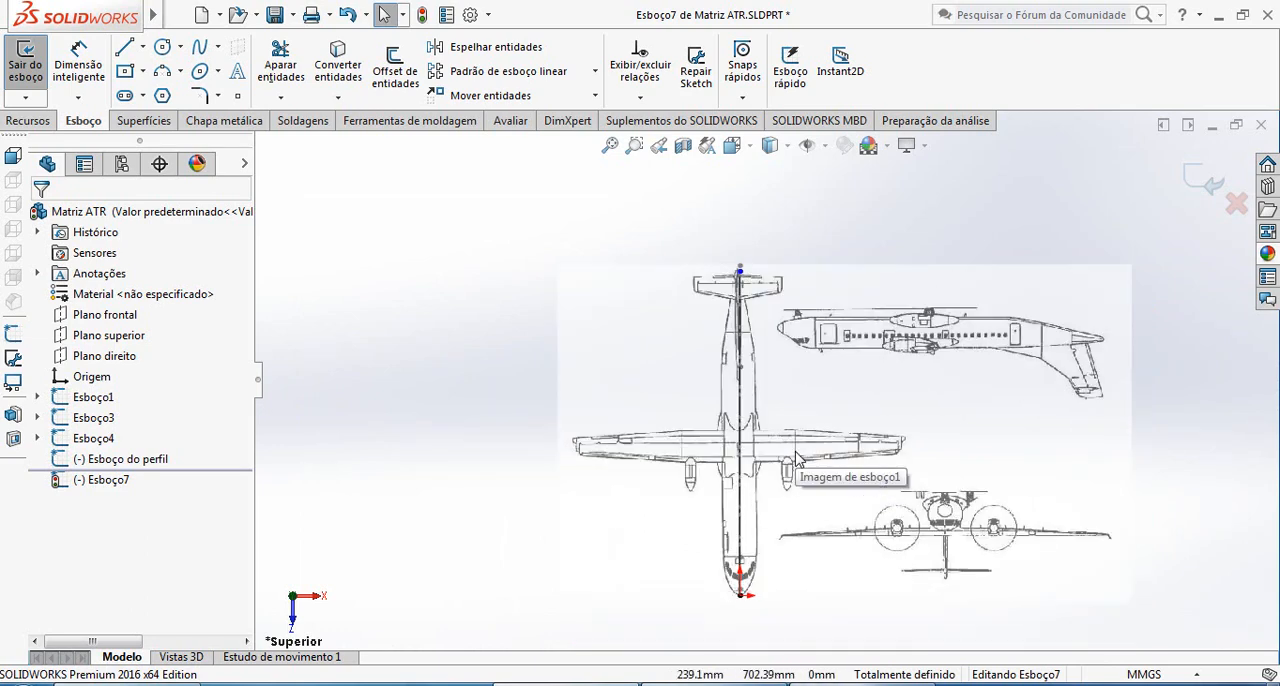
{"action": "left_click", "coordinate": [810, 395]}
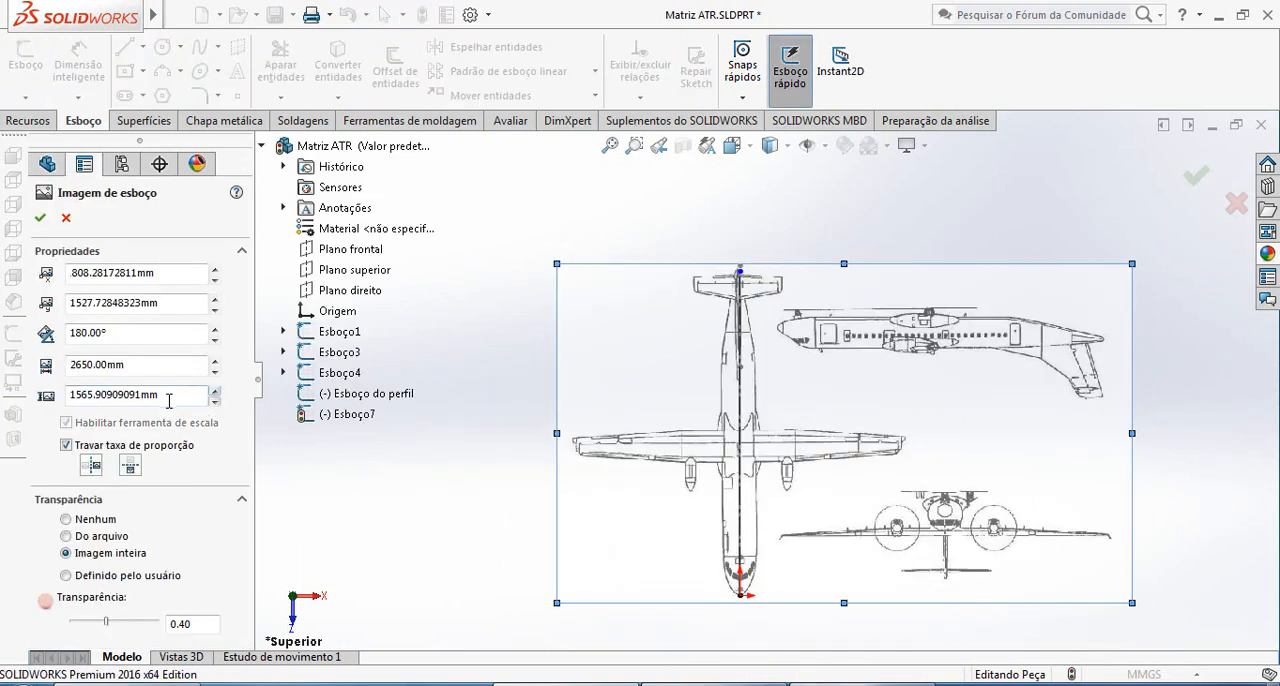
{"action": "left_click", "coordinate": [214, 340]}
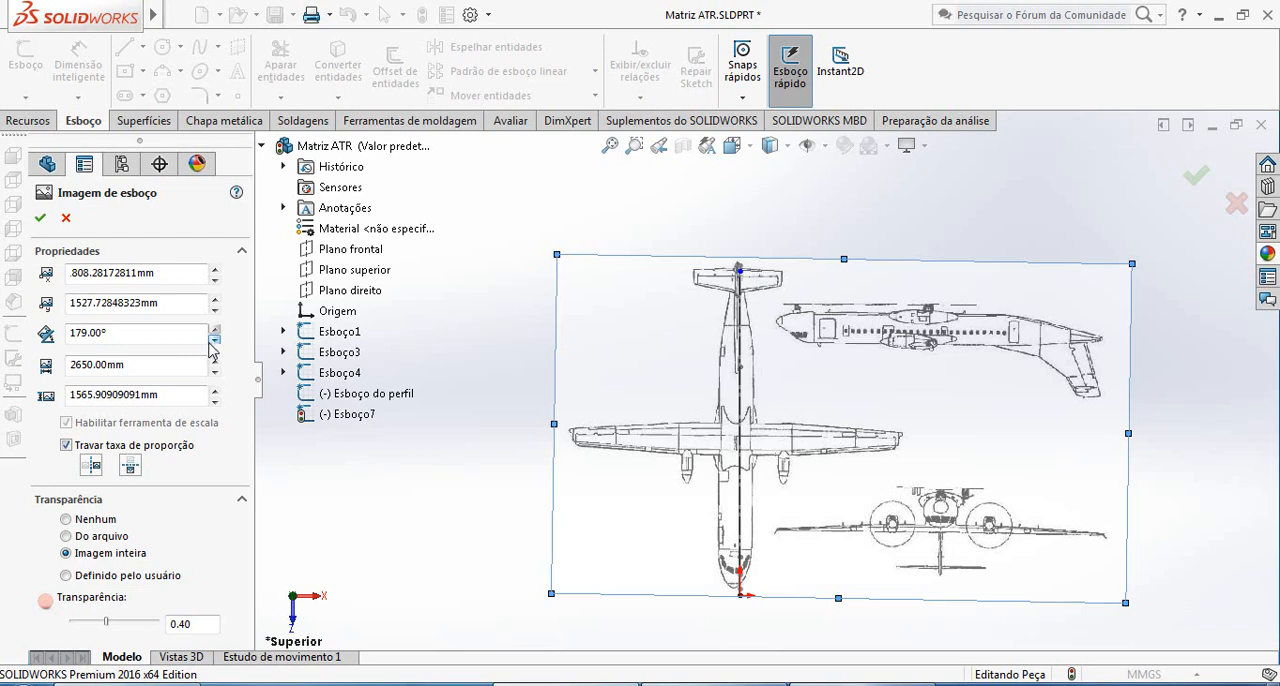
Move the top-view blueprint image to about X 1837.8 mm, Y 1494.0 mm, bringing the nose tip to the origin
{"action": "scroll", "coordinate": [776, 557], "scroll_direction": "up", "scroll_amount": 2}
{"action": "scroll", "coordinate": [767, 505], "scroll_direction": "down", "scroll_amount": 8}
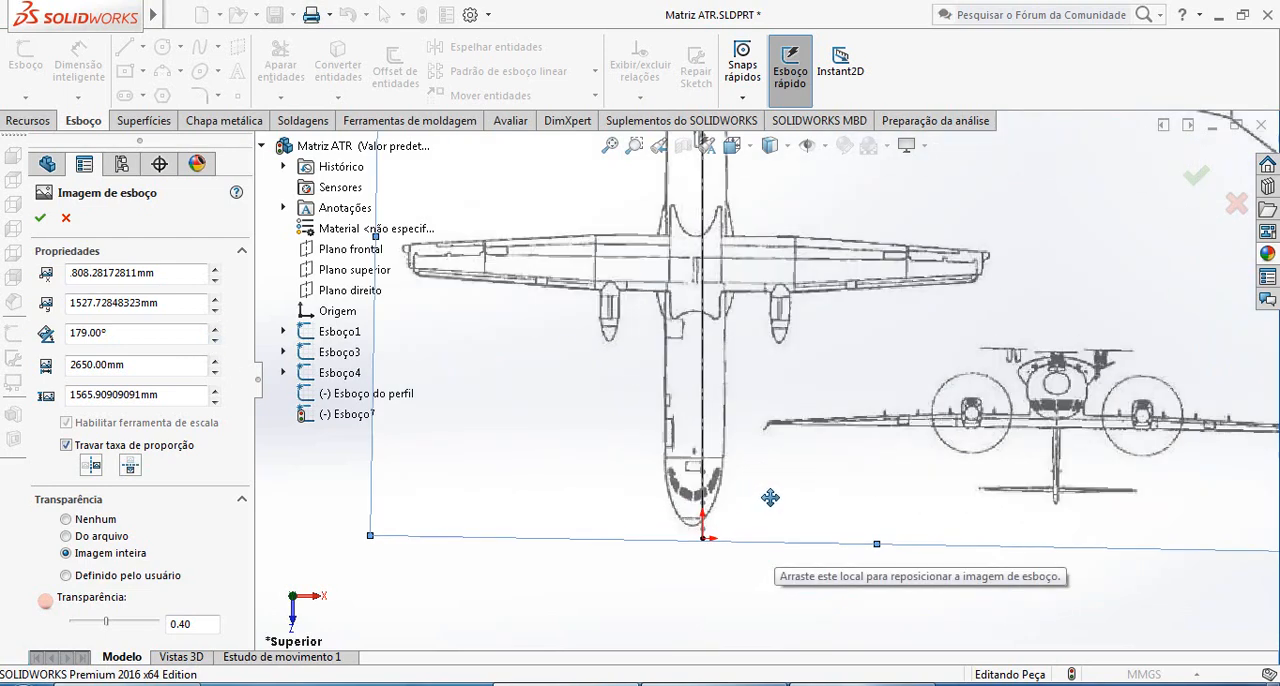
{"action": "left_click_drag", "start_coordinate": [743, 491], "coordinate": [763, 520]}
{"action": "scroll", "coordinate": [763, 521], "scroll_direction": "up", "scroll_amount": 6}
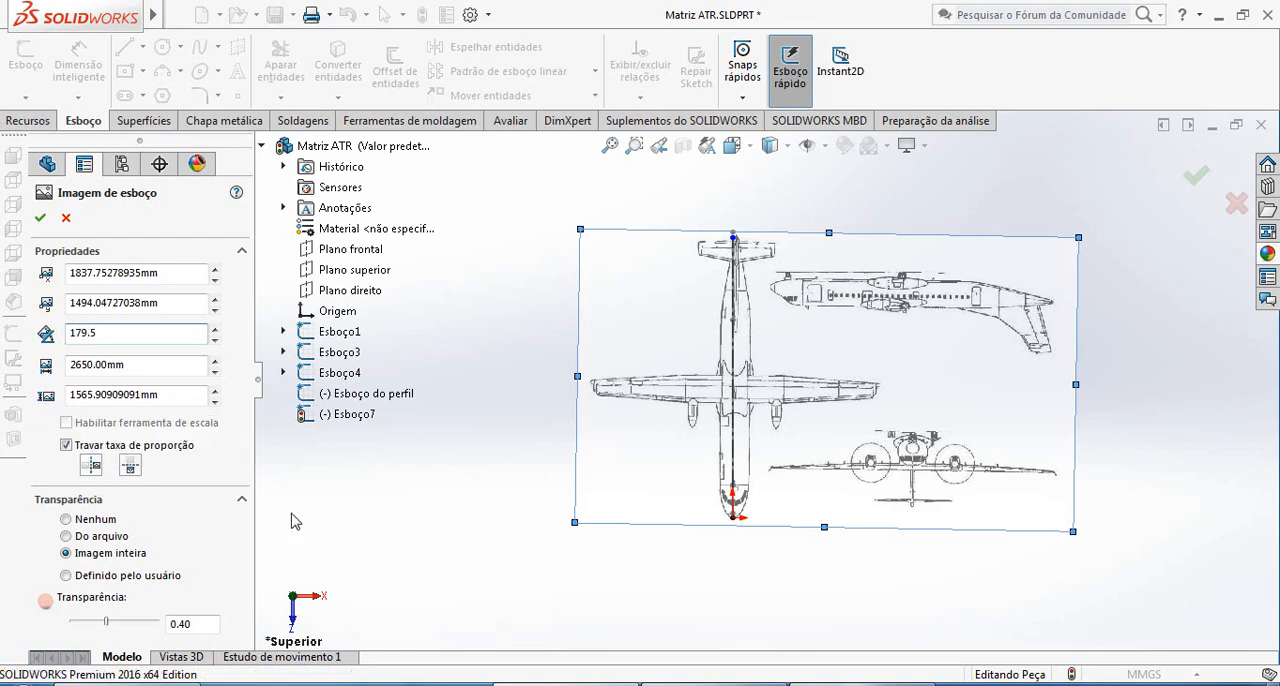
Set the blueprint image's rotation to 179.5° and realign its nose with the origin, at about X 1823.8 mm, Y 1510.3 mm
{"action": "key", "text": "Return"}
{"action": "left_click_drag", "start_coordinate": [862, 341], "coordinate": [858, 338]}
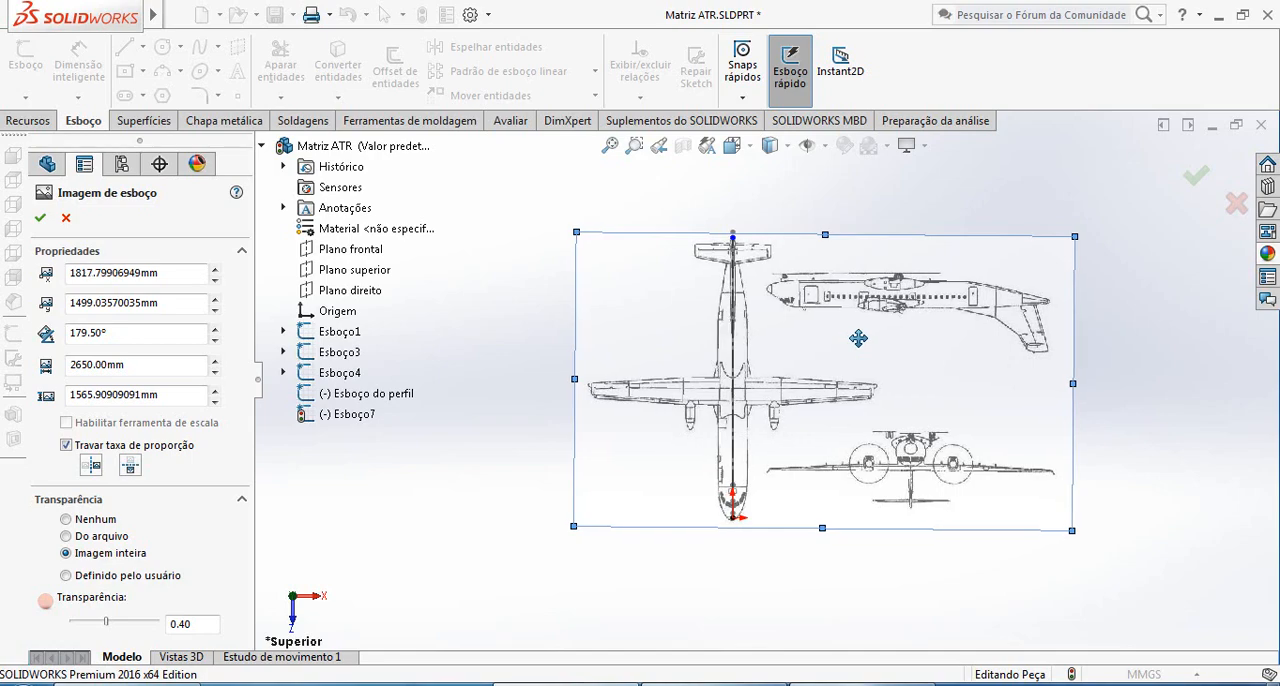
{"action": "scroll", "coordinate": [748, 305], "scroll_direction": "down", "scroll_amount": 5}
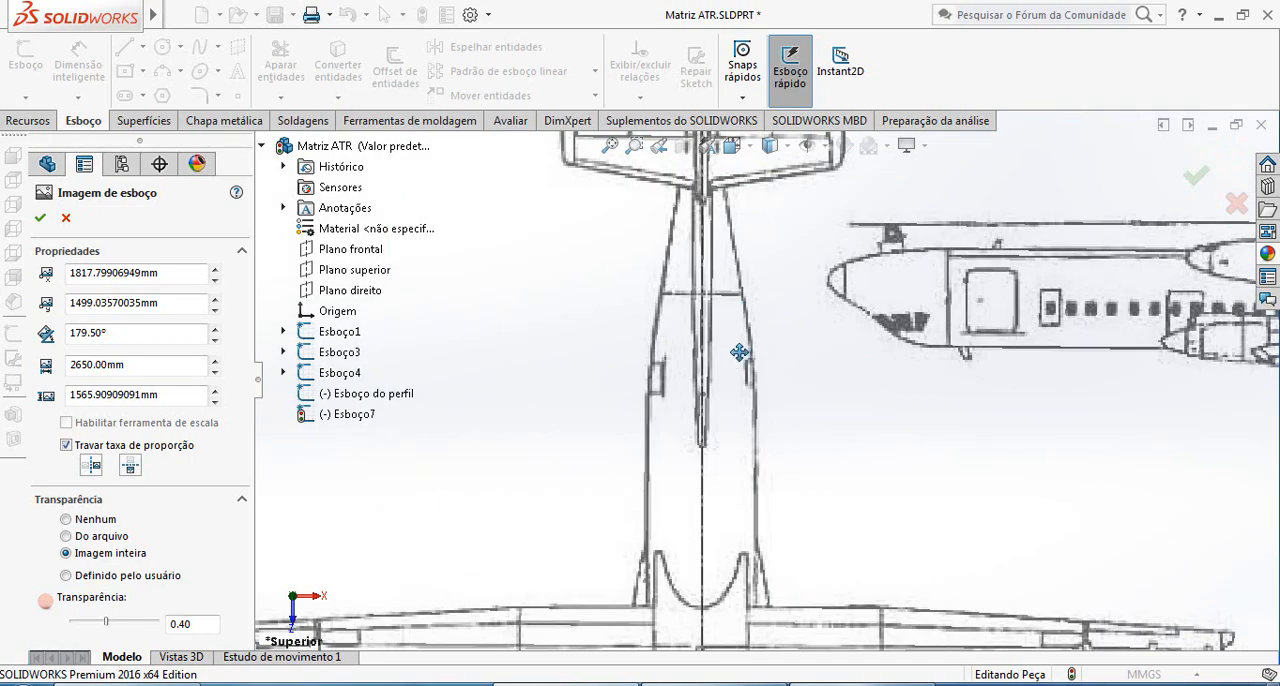
{"action": "scroll", "coordinate": [739, 352], "scroll_direction": "up", "scroll_amount": 3}
{"action": "scroll", "coordinate": [783, 560], "scroll_direction": "up", "scroll_amount": 2}
{"action": "scroll", "coordinate": [766, 514], "scroll_direction": "down", "scroll_amount": 3}
{"action": "scroll", "coordinate": [703, 535], "scroll_direction": "down", "scroll_amount": 3}
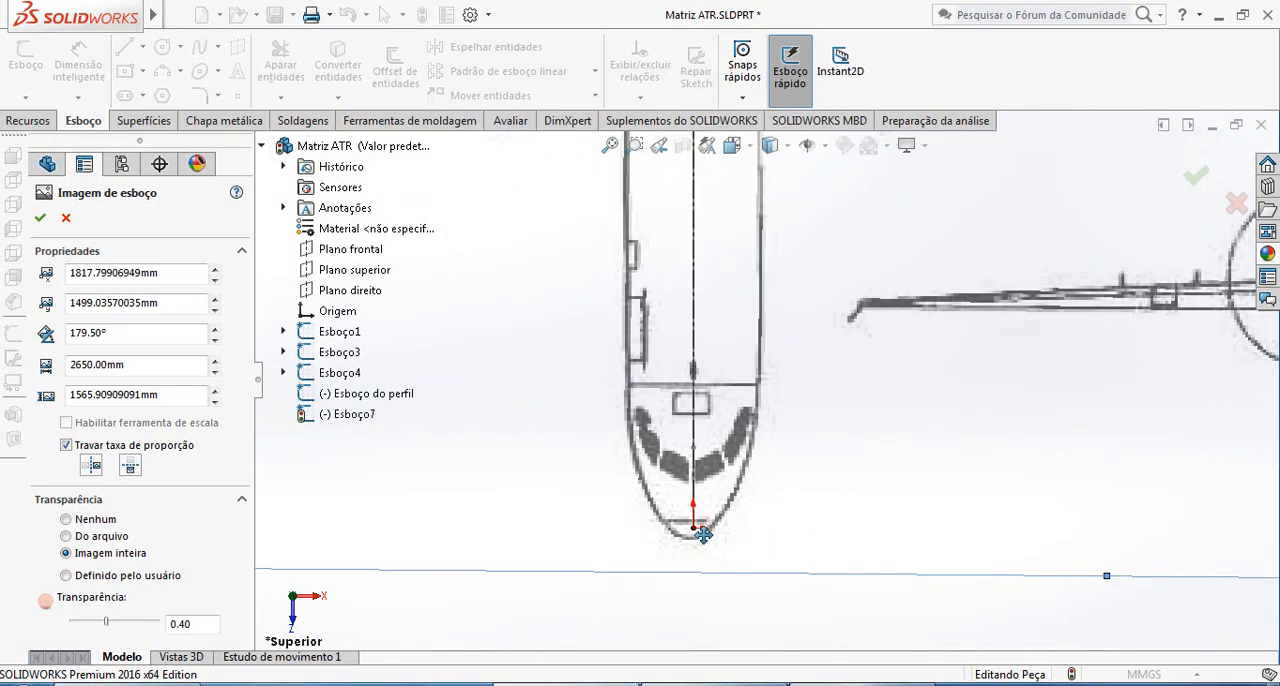
{"action": "scroll", "coordinate": [703, 535], "scroll_direction": "down", "scroll_amount": 2}
{"action": "left_click_drag", "start_coordinate": [772, 507], "coordinate": [780, 493]}
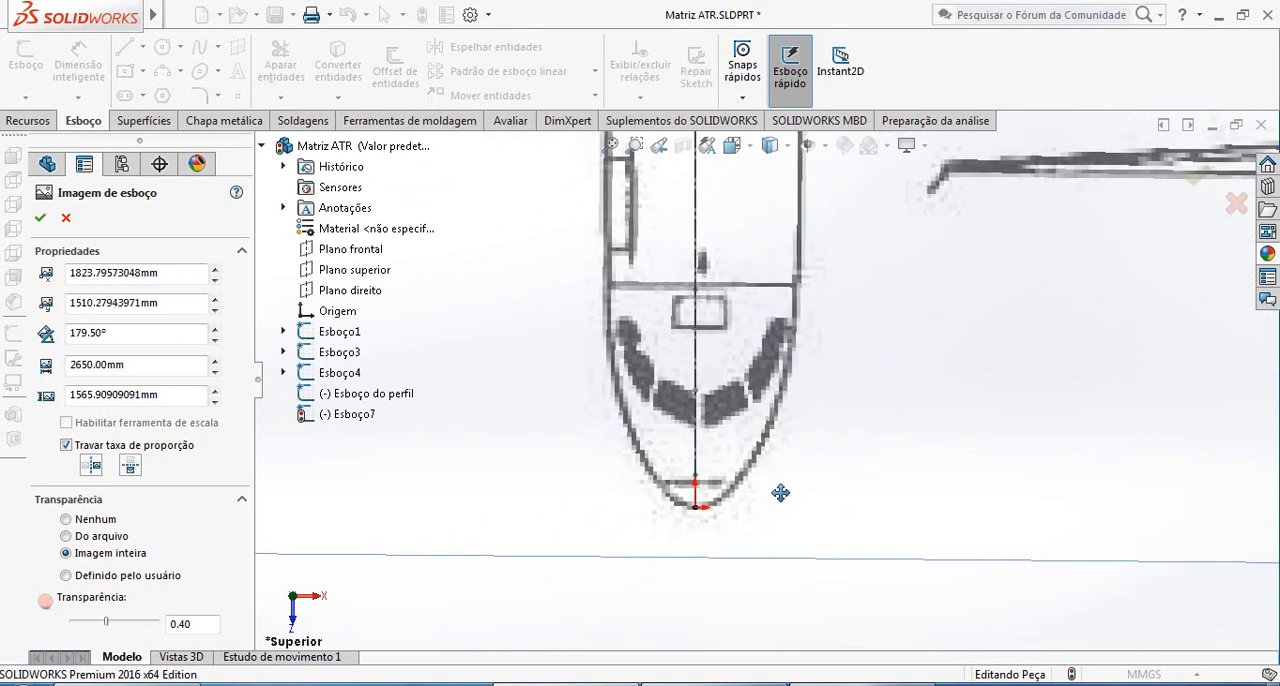
Refine the top-view blueprint image's rotation angle to 179.65°
{"action": "scroll", "coordinate": [784, 487], "scroll_direction": "up", "scroll_amount": 6}
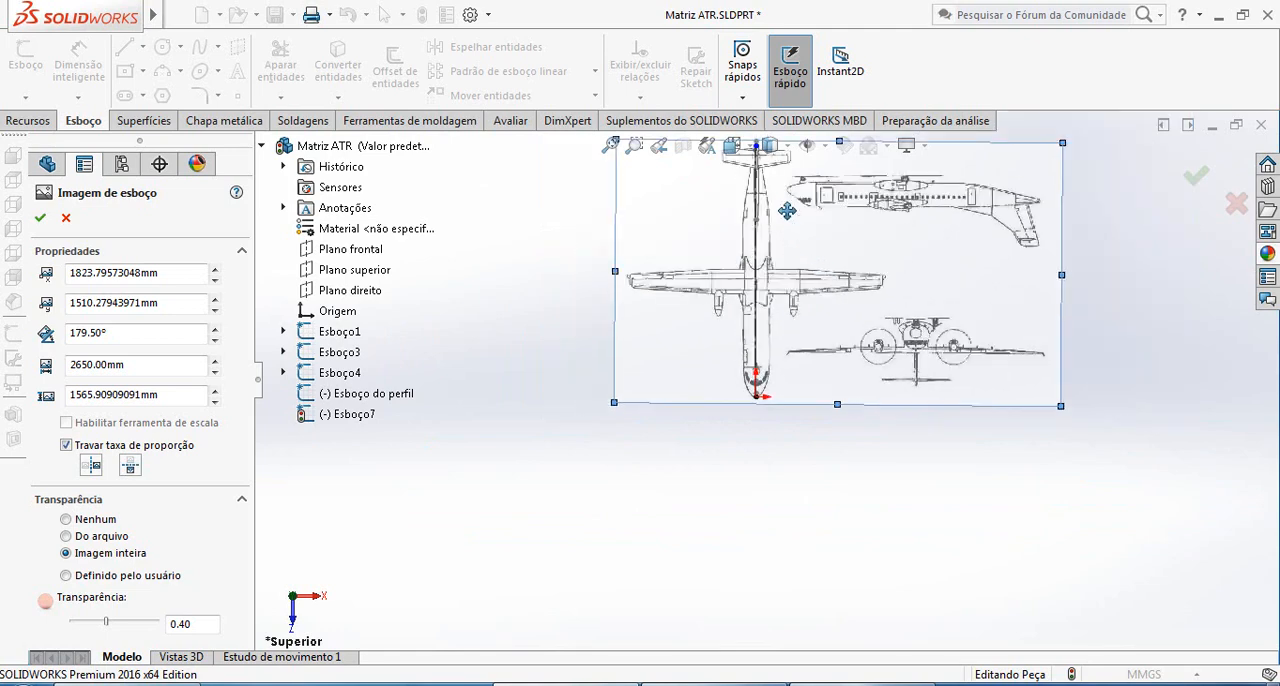
{"action": "scroll", "coordinate": [797, 240], "scroll_direction": "down", "scroll_amount": 6}
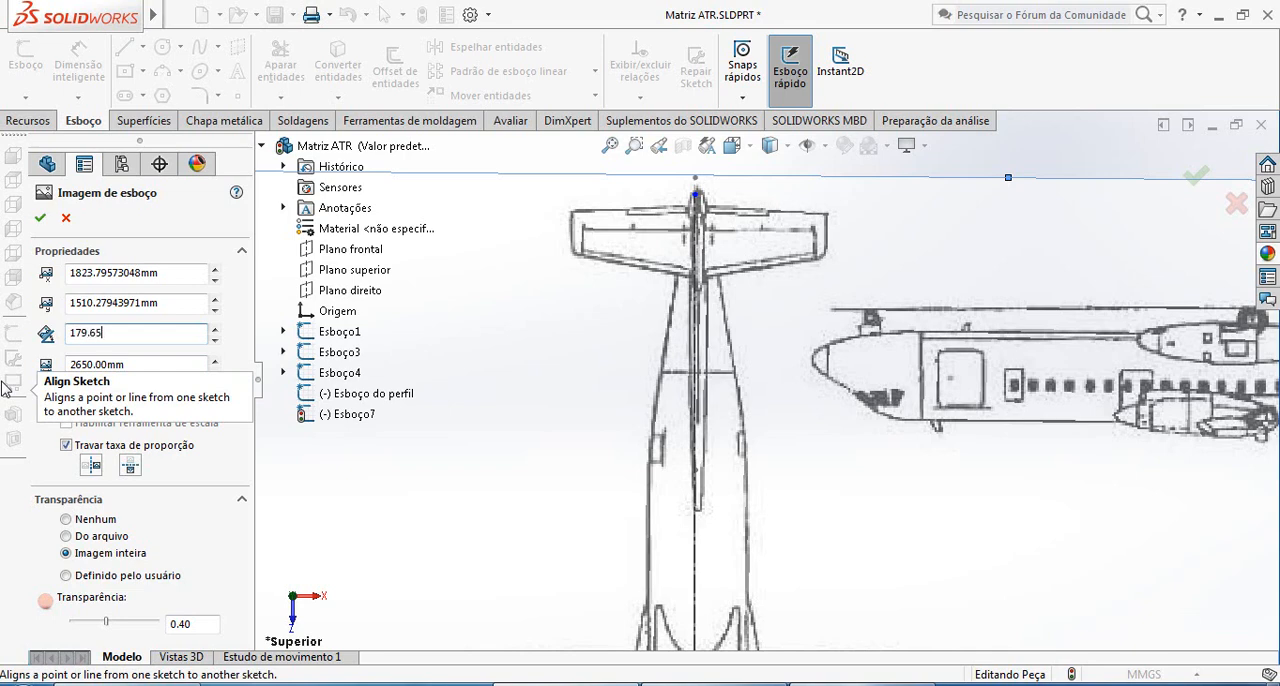
{"action": "mouse_move", "coordinate": [508, 552]}
{"action": "left_mouse_down"}
{"action": "mouse_move", "coordinate": [570, 568]}
{"action": "mouse_move", "coordinate": [725, 555]}
{"action": "mouse_move", "coordinate": [753, 534]}
{"action": "mouse_move", "coordinate": [743, 408]}
{"action": "mouse_move", "coordinate": [621, 379]}
{"action": "mouse_move", "coordinate": [682, 444]}
{"action": "mouse_move", "coordinate": [674, 408]}
{"action": "mouse_move", "coordinate": [781, 482]}
{"action": "mouse_move", "coordinate": [831, 436]}
{"action": "left_mouse_up"}
Reposition the rotated image at about X 1817.4 mm, Y 1515.3 mm, with the nose tip on the centerline's front end
{"action": "scroll", "coordinate": [747, 540], "scroll_direction": "up", "scroll_amount": 6}
{"action": "scroll", "coordinate": [682, 444], "scroll_direction": "up", "scroll_amount": 3}
{"action": "scroll", "coordinate": [670, 430], "scroll_direction": "down", "scroll_amount": 4}
{"action": "mouse_move", "coordinate": [832, 513]}
{"action": "left_mouse_down"}
{"action": "mouse_move", "coordinate": [773, 382]}
{"action": "mouse_move", "coordinate": [782, 422]}
{"action": "mouse_move", "coordinate": [687, 393]}
{"action": "left_mouse_up"}
{"action": "left_click_drag", "start_coordinate": [784, 533], "coordinate": [784, 542]}
{"action": "scroll", "coordinate": [780, 514], "scroll_direction": "up", "scroll_amount": 3}
{"action": "scroll", "coordinate": [808, 510], "scroll_direction": "down", "scroll_amount": 3}
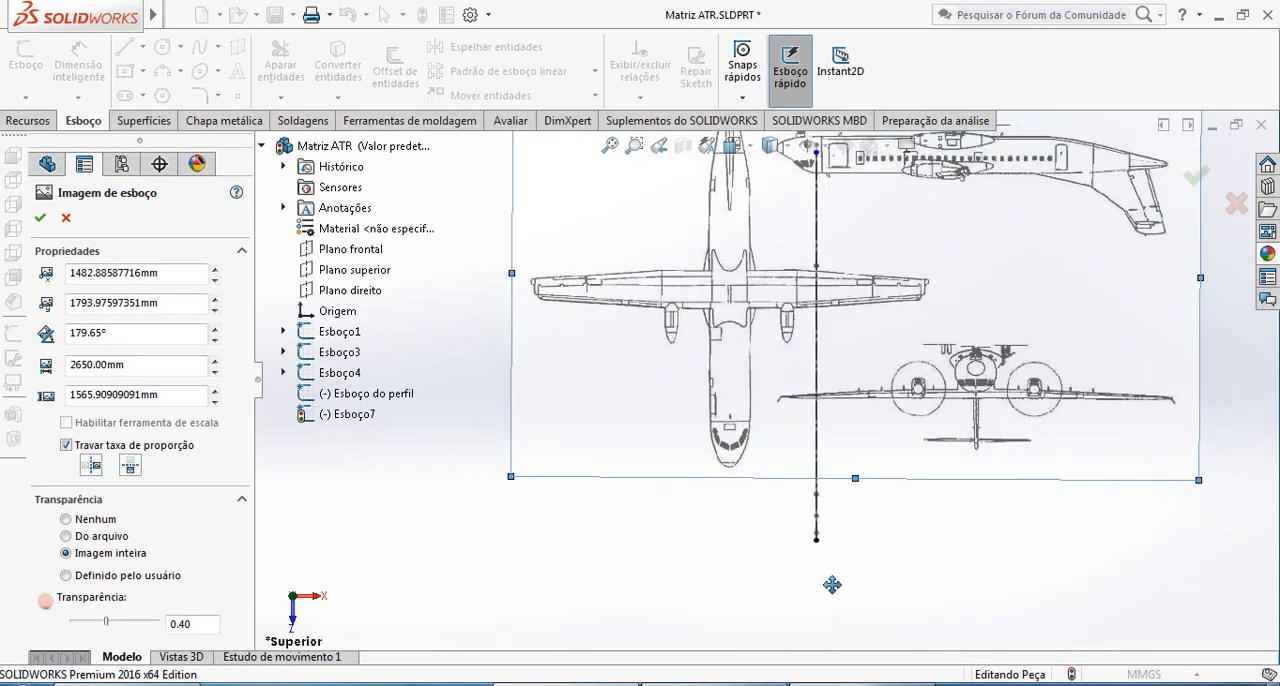
{"action": "scroll", "coordinate": [845, 615], "scroll_direction": "down", "scroll_amount": 2}
{"action": "mouse_move", "coordinate": [753, 385]}
{"action": "left_mouse_down"}
{"action": "mouse_move", "coordinate": [851, 491]}
{"action": "mouse_move", "coordinate": [872, 490]}
{"action": "left_mouse_up"}
{"action": "scroll", "coordinate": [886, 479], "scroll_direction": "down", "scroll_amount": 6}
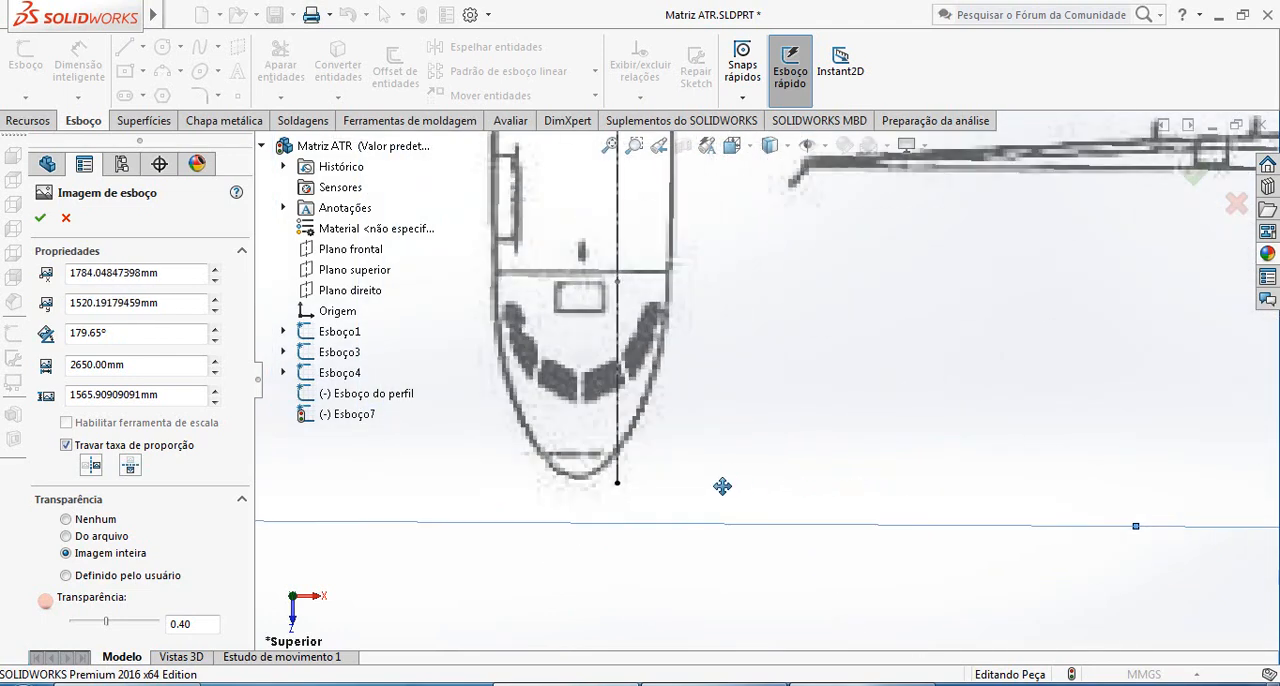
{"action": "mouse_move", "coordinate": [709, 480]}
{"action": "left_mouse_down"}
{"action": "mouse_move", "coordinate": [739, 486]}
{"action": "mouse_move", "coordinate": [706, 480]}
{"action": "left_mouse_up"}
{"action": "scroll", "coordinate": [709, 480], "scroll_direction": "up", "scroll_amount": 5}
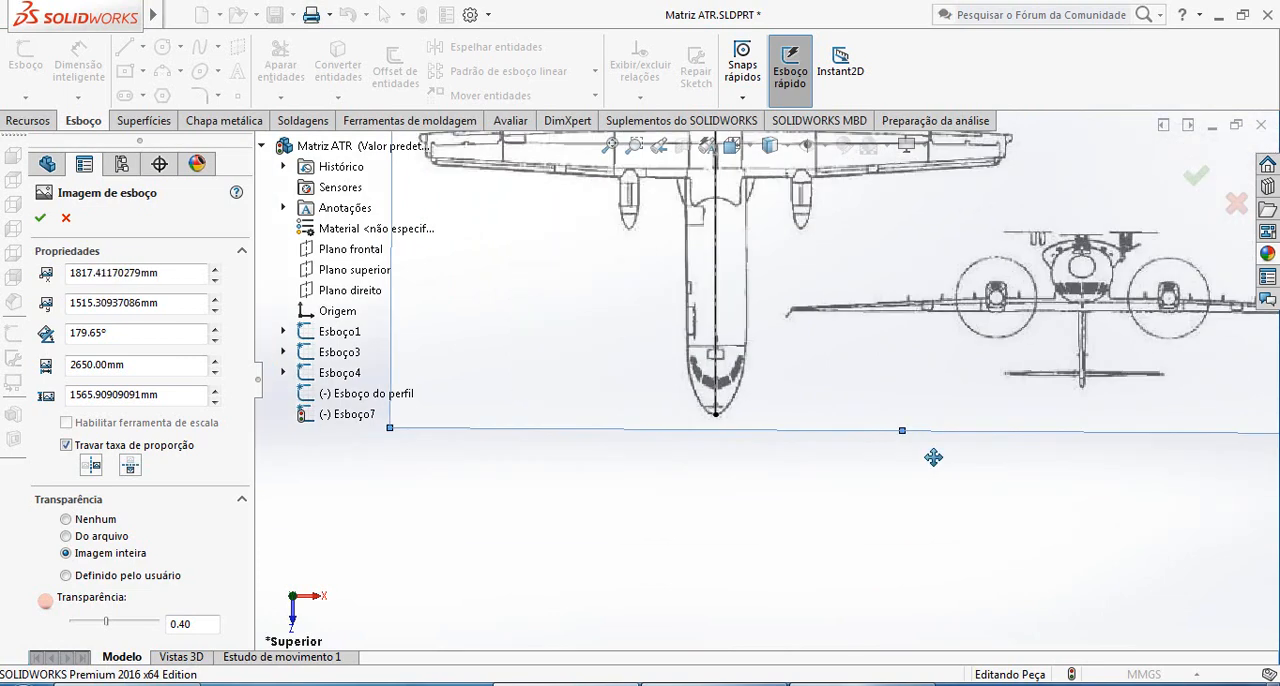
Examine the top-view blueprint's alignment with the centerline along the fuselage, from the nose tip to the tail
{"action": "scroll", "coordinate": [760, 250], "scroll_direction": "down", "scroll_amount": 4}
{"action": "scroll", "coordinate": [772, 261], "scroll_direction": "down", "scroll_amount": 3}
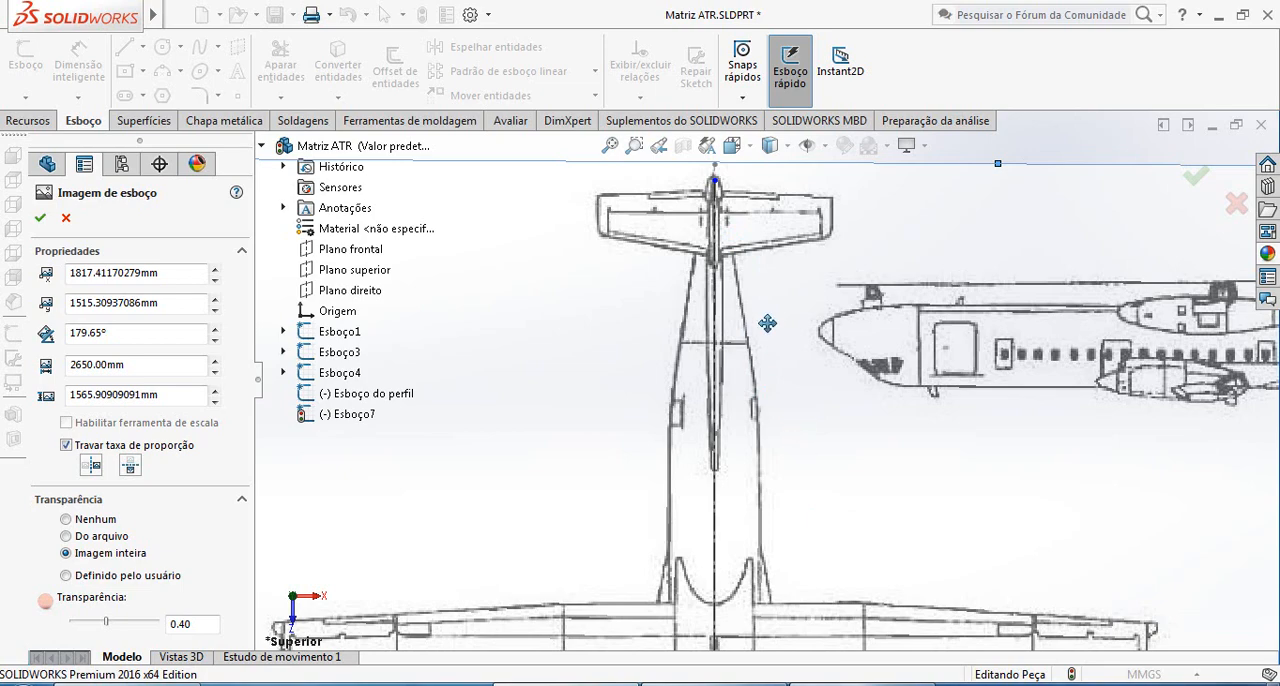
{"action": "scroll", "coordinate": [767, 323], "scroll_direction": "up", "scroll_amount": 3}
{"action": "scroll", "coordinate": [777, 349], "scroll_direction": "down", "scroll_amount": 3}
{"action": "scroll", "coordinate": [774, 354], "scroll_direction": "up", "scroll_amount": 4}
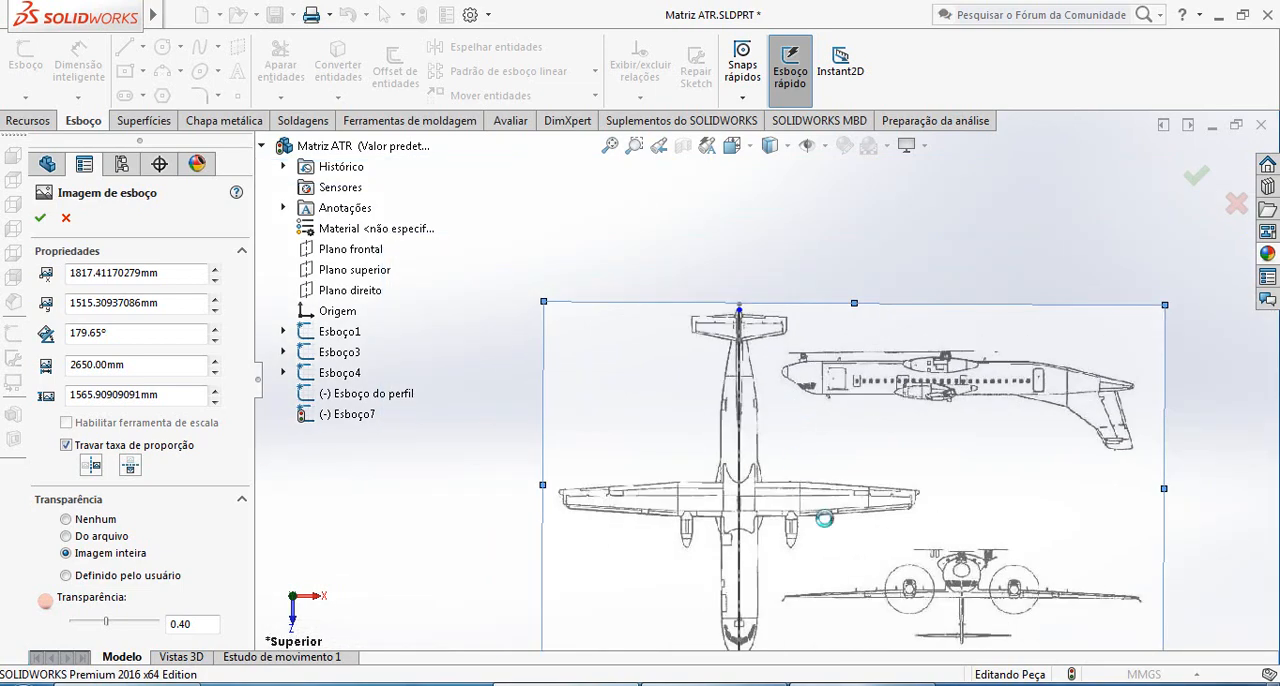
{"action": "scroll", "coordinate": [765, 385], "scroll_direction": "up", "scroll_amount": 2}
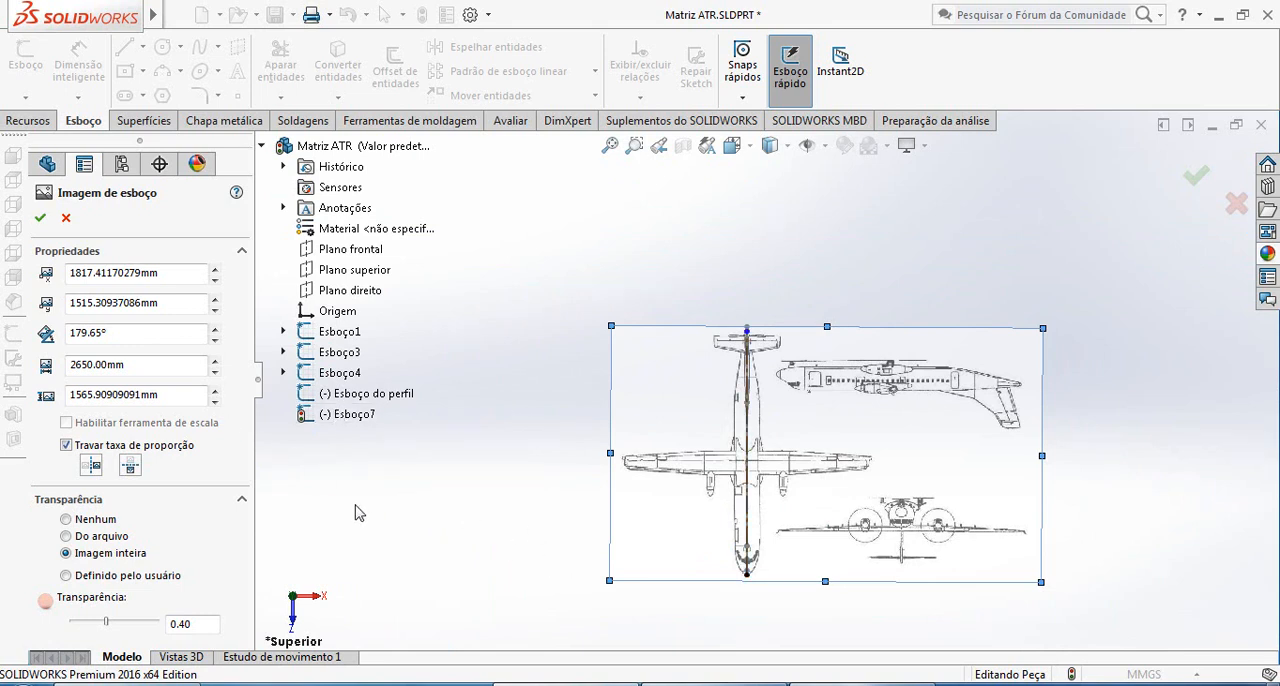
{"action": "left_click", "coordinate": [831, 684]}
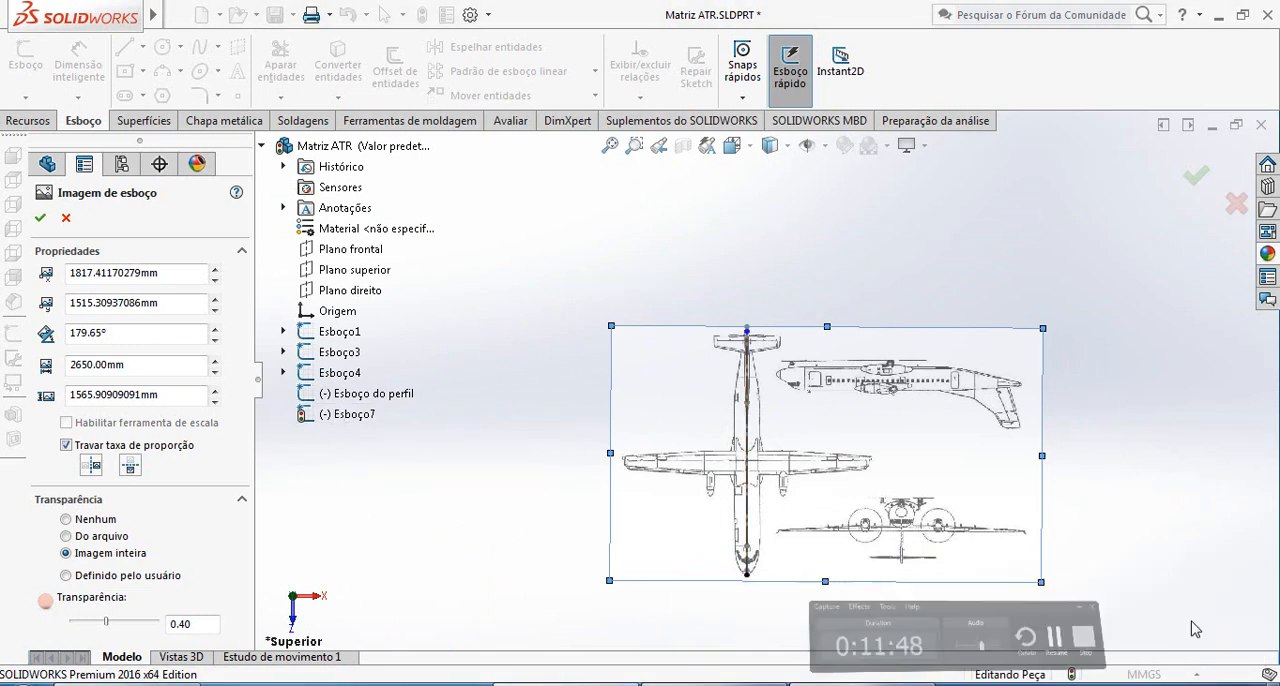
{"action": "scroll", "coordinate": [760, 560], "scroll_direction": "down", "scroll_amount": 5}
{"action": "scroll", "coordinate": [797, 478], "scroll_direction": "up", "scroll_amount": 3}
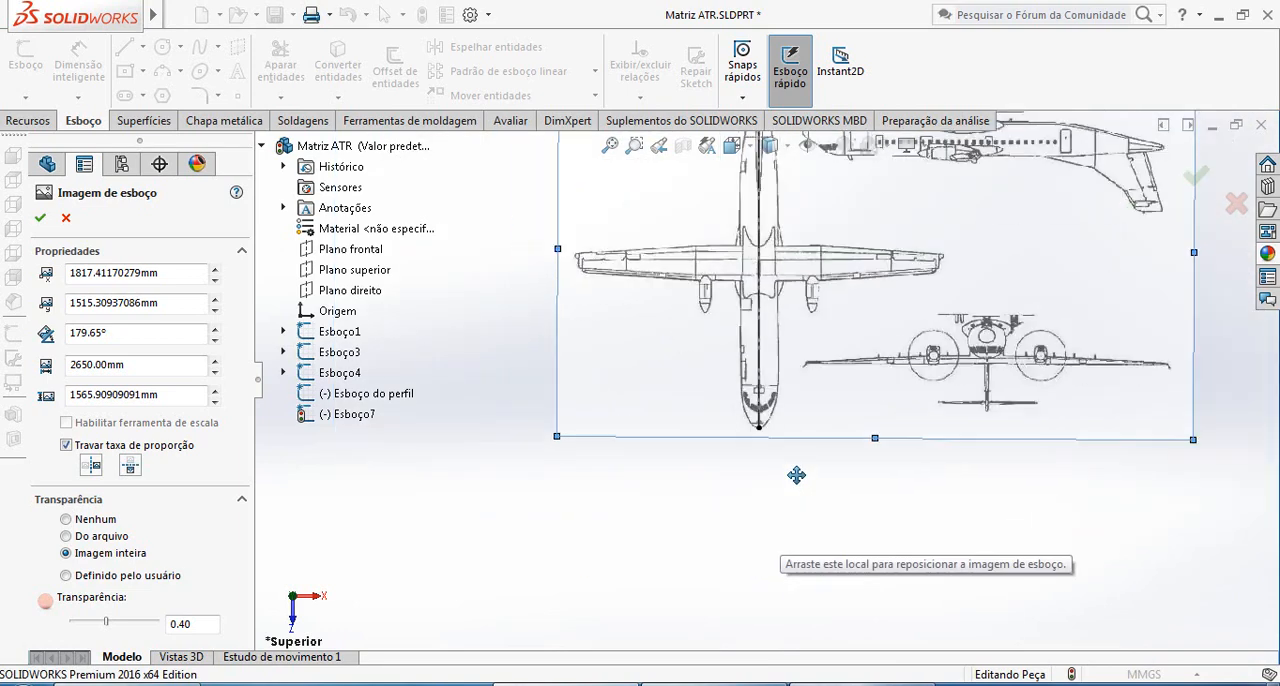
{"action": "scroll", "coordinate": [792, 400], "scroll_direction": "down", "scroll_amount": 3}
{"action": "scroll", "coordinate": [755, 410], "scroll_direction": "down", "scroll_amount": 1}
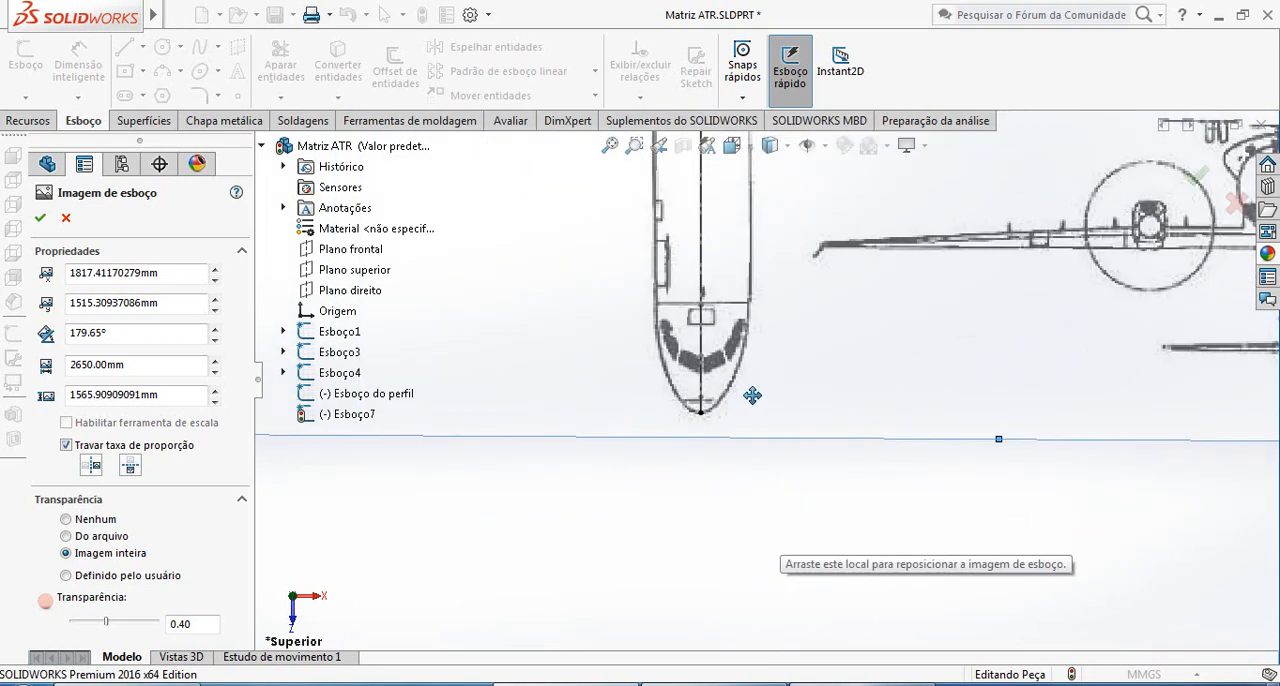
{"action": "scroll", "coordinate": [751, 394], "scroll_direction": "up", "scroll_amount": 4}
{"action": "scroll", "coordinate": [788, 314], "scroll_direction": "down", "scroll_amount": 2}
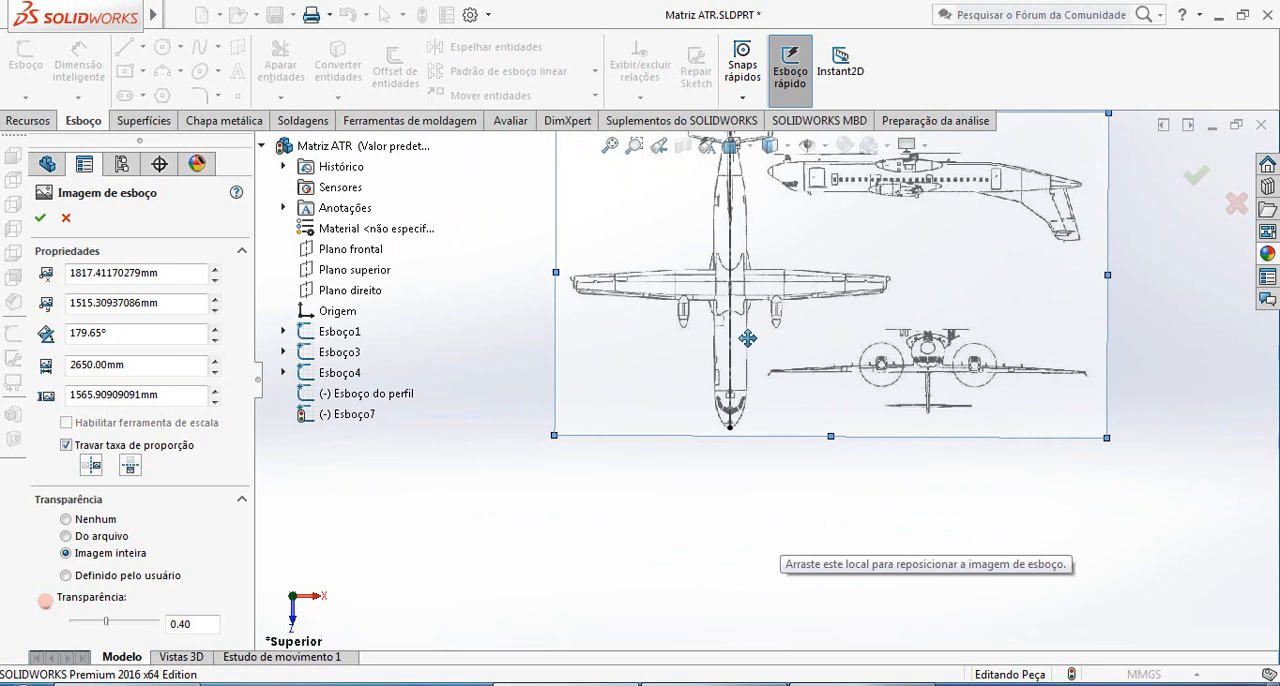
{"action": "scroll", "coordinate": [748, 300], "scroll_direction": "down", "scroll_amount": 2}
{"action": "scroll", "coordinate": [777, 289], "scroll_direction": "up", "scroll_amount": 3}
{"action": "scroll", "coordinate": [777, 274], "scroll_direction": "down", "scroll_amount": 4}
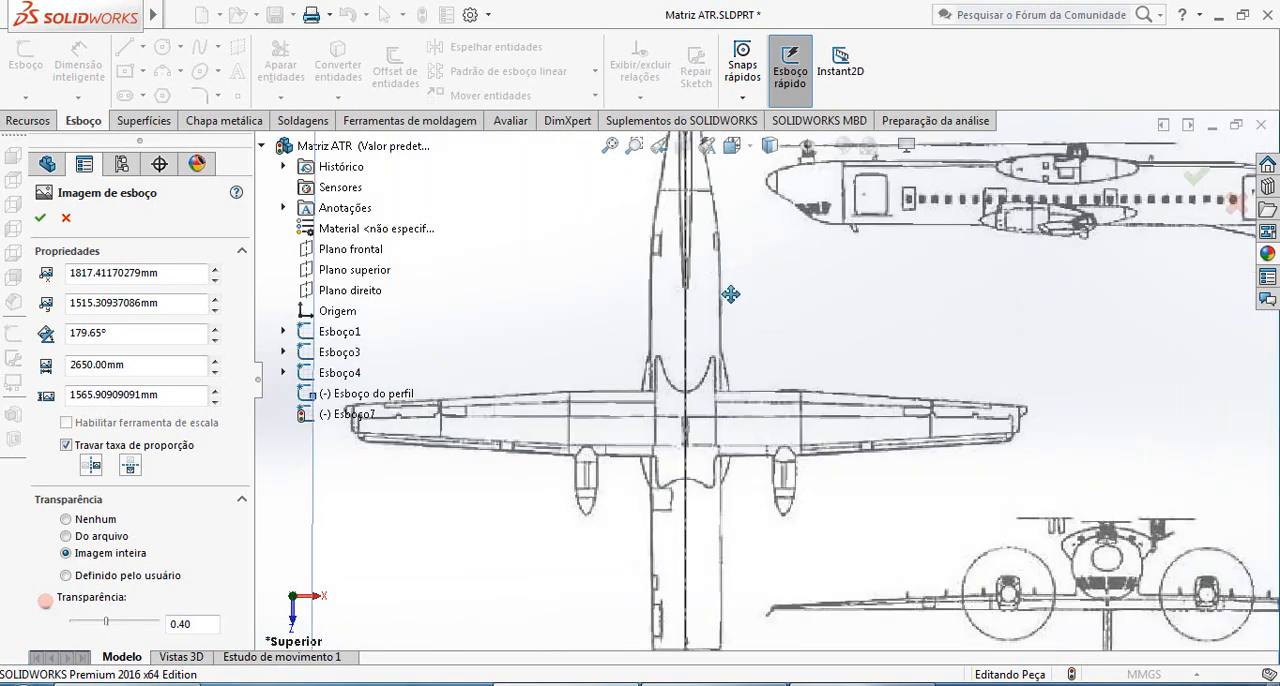
{"action": "scroll", "coordinate": [740, 330], "scroll_direction": "up", "scroll_amount": 3}
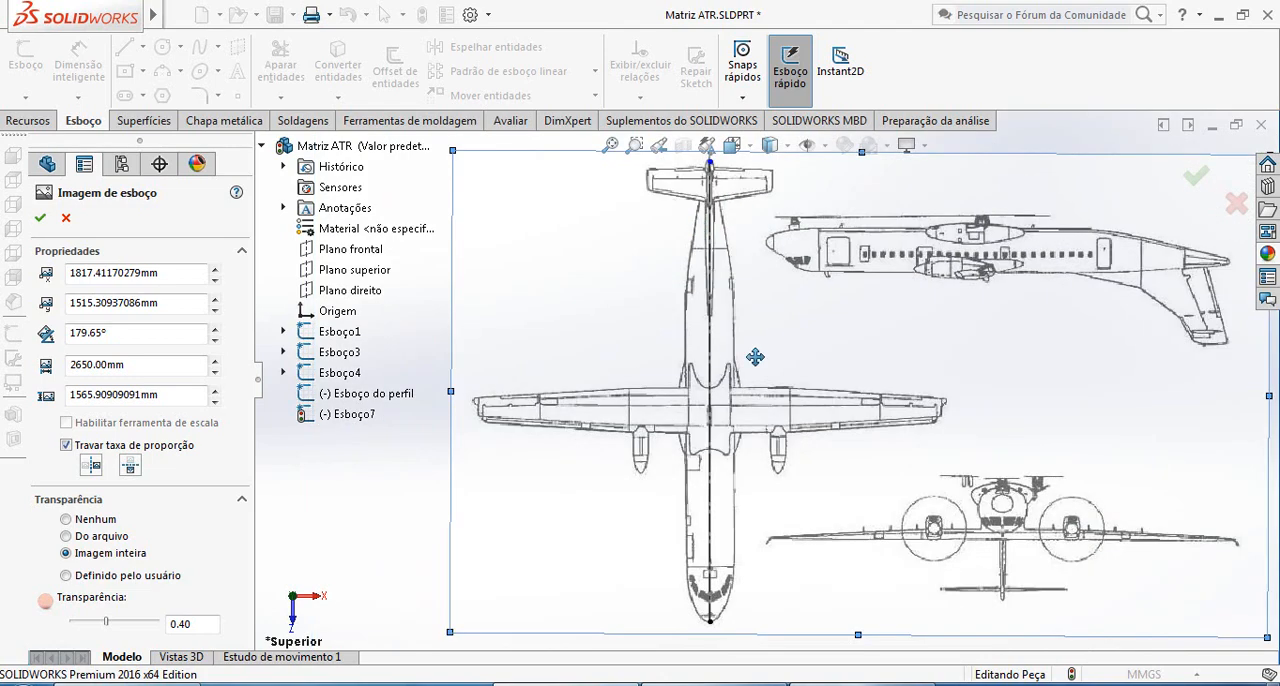
Accept the top-view blueprint image's placement after checking it against the profile sketch at an angle
{"action": "mouse_move", "coordinate": [756, 357]}
{"action": "left_mouse_down"}
{"action": "mouse_move", "coordinate": [735, 378]}
{"action": "mouse_move", "coordinate": [697, 366]}
{"action": "left_mouse_up"}
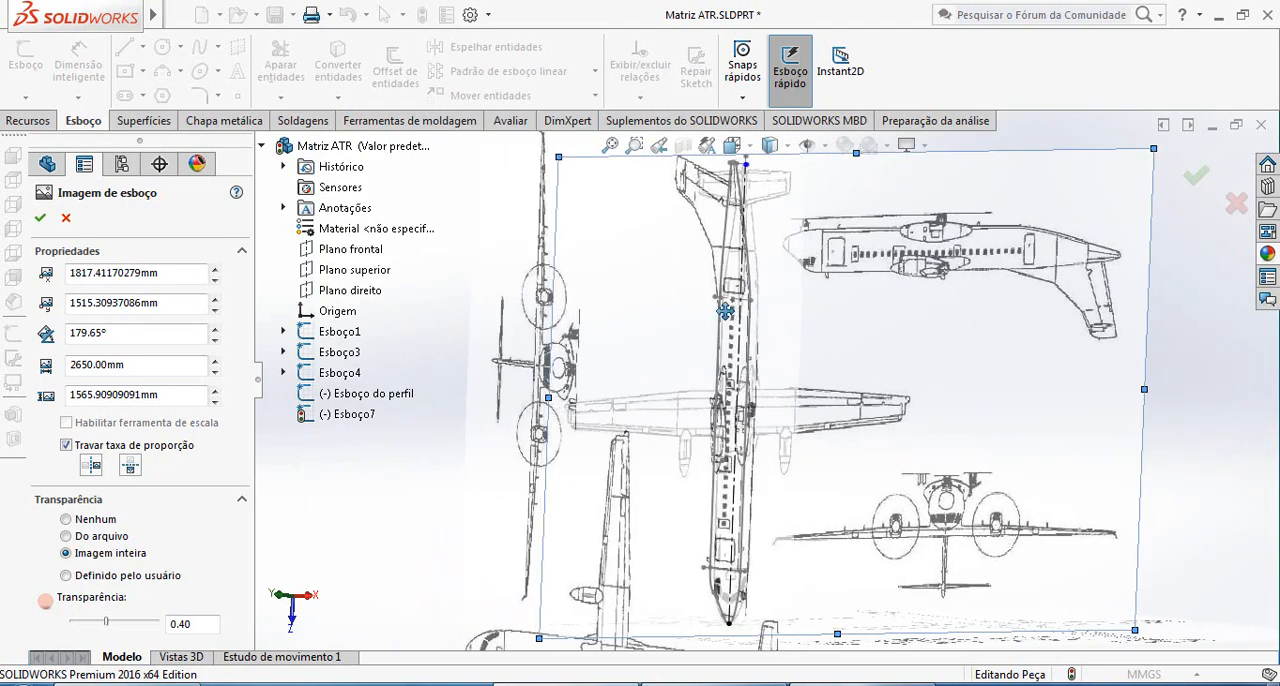
{"action": "scroll", "coordinate": [757, 320], "scroll_direction": "down", "scroll_amount": 6}
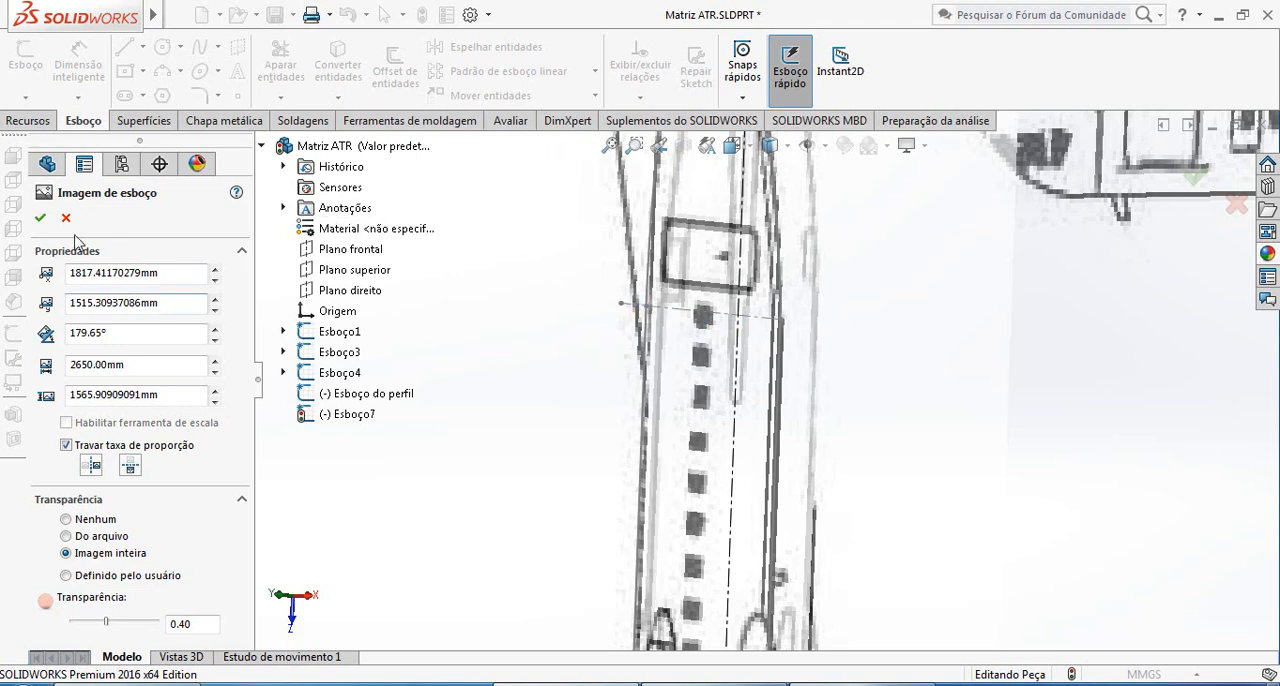
{"action": "left_click", "coordinate": [40, 219]}
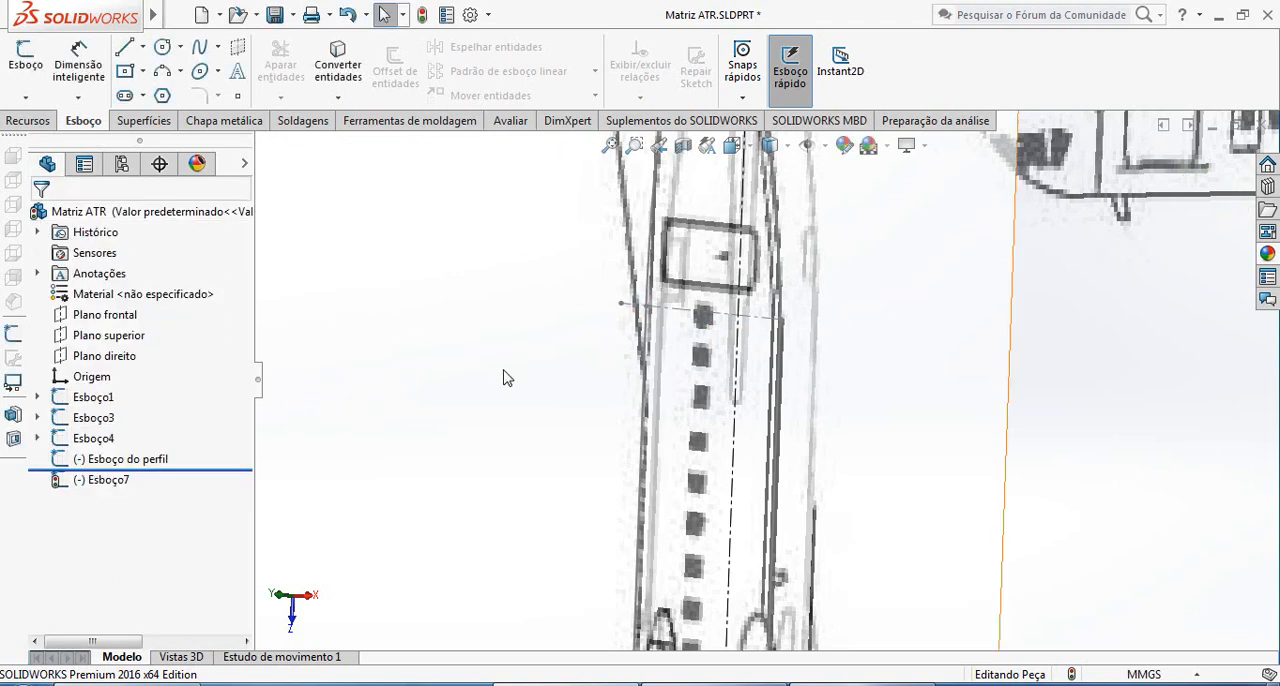
{"action": "left_click", "coordinate": [129, 50]}
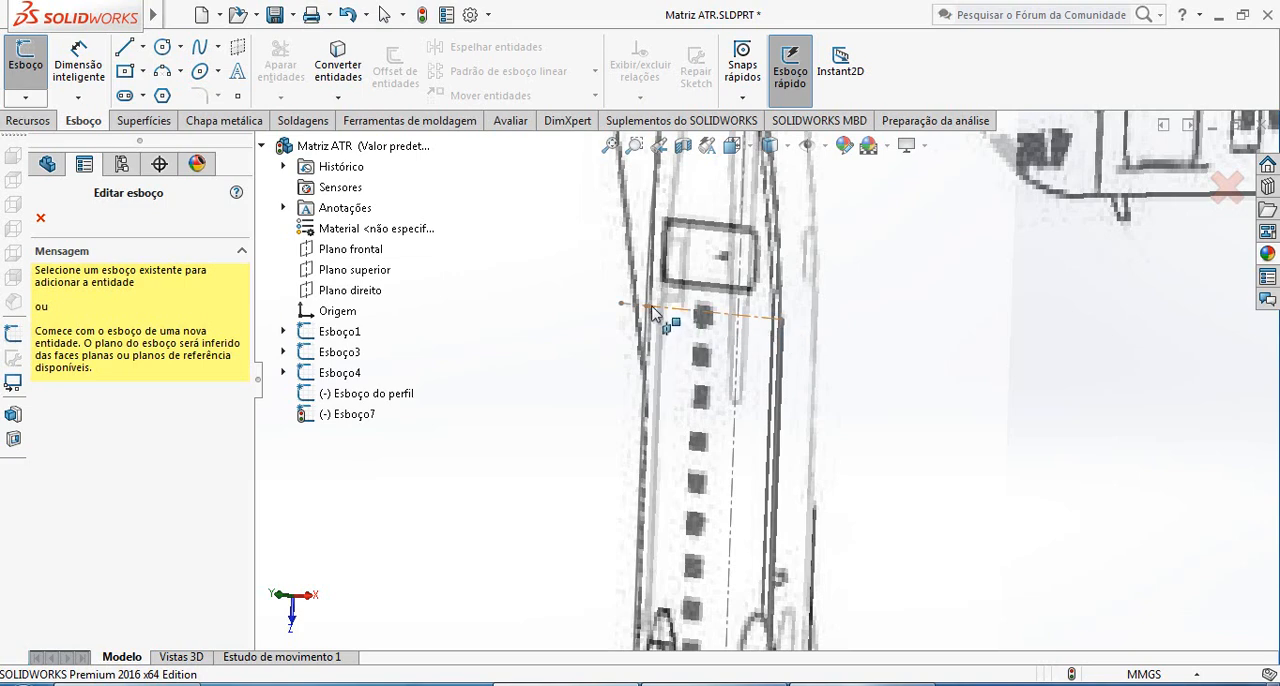
{"action": "scroll", "coordinate": [811, 386], "scroll_direction": "up", "scroll_amount": 6}
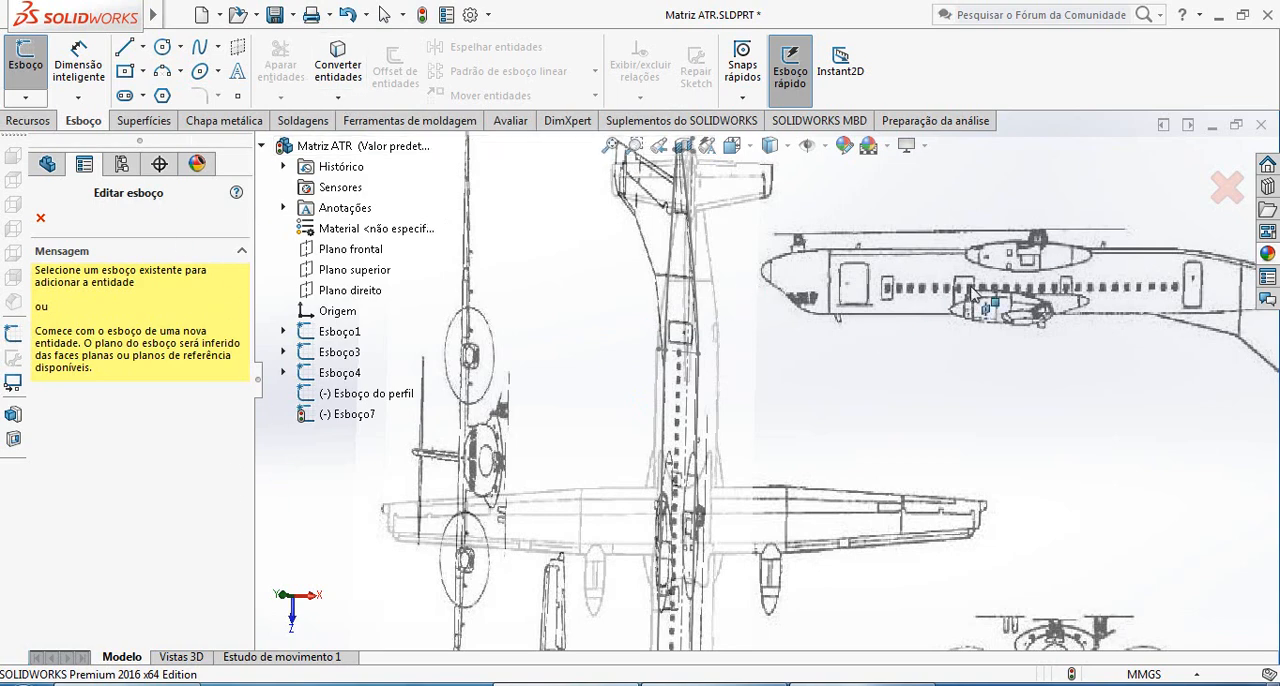
{"action": "left_click", "coordinate": [1224, 184]}
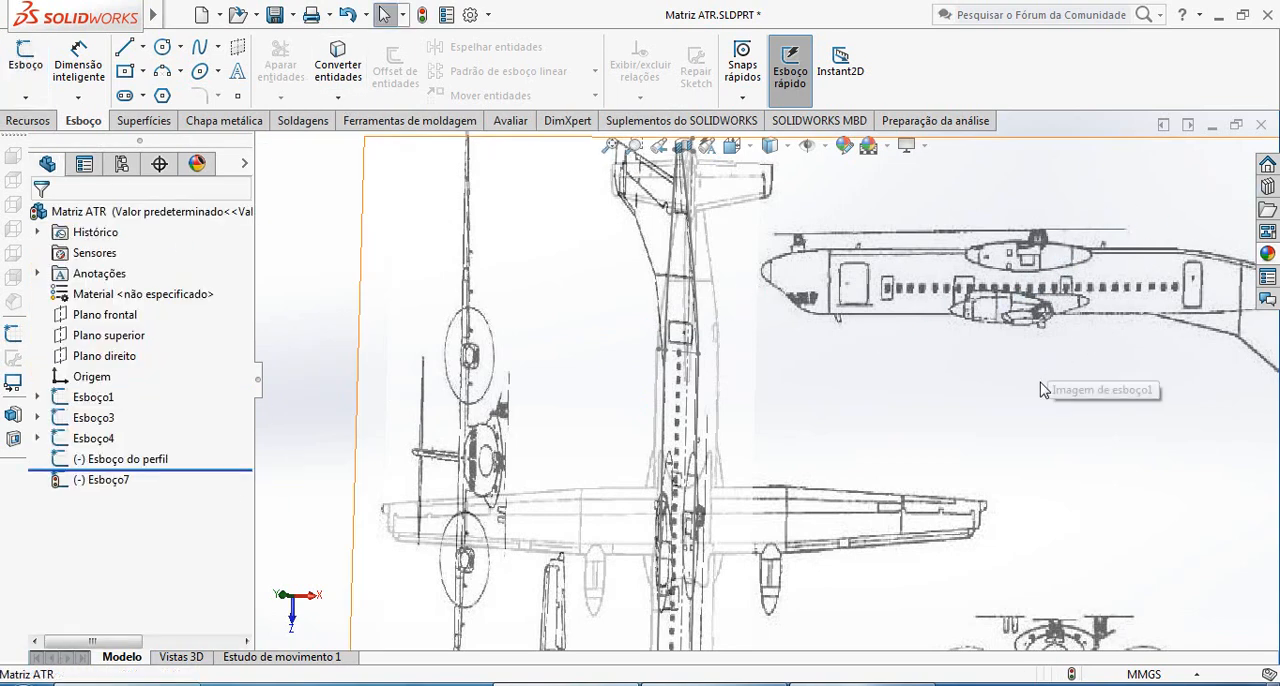
Open the top-plane sketch Esboço7 for editing
{"action": "middle_click", "coordinate": [843, 431]}
{"action": "scroll", "coordinate": [745, 515], "scroll_direction": "down", "scroll_amount": 5}
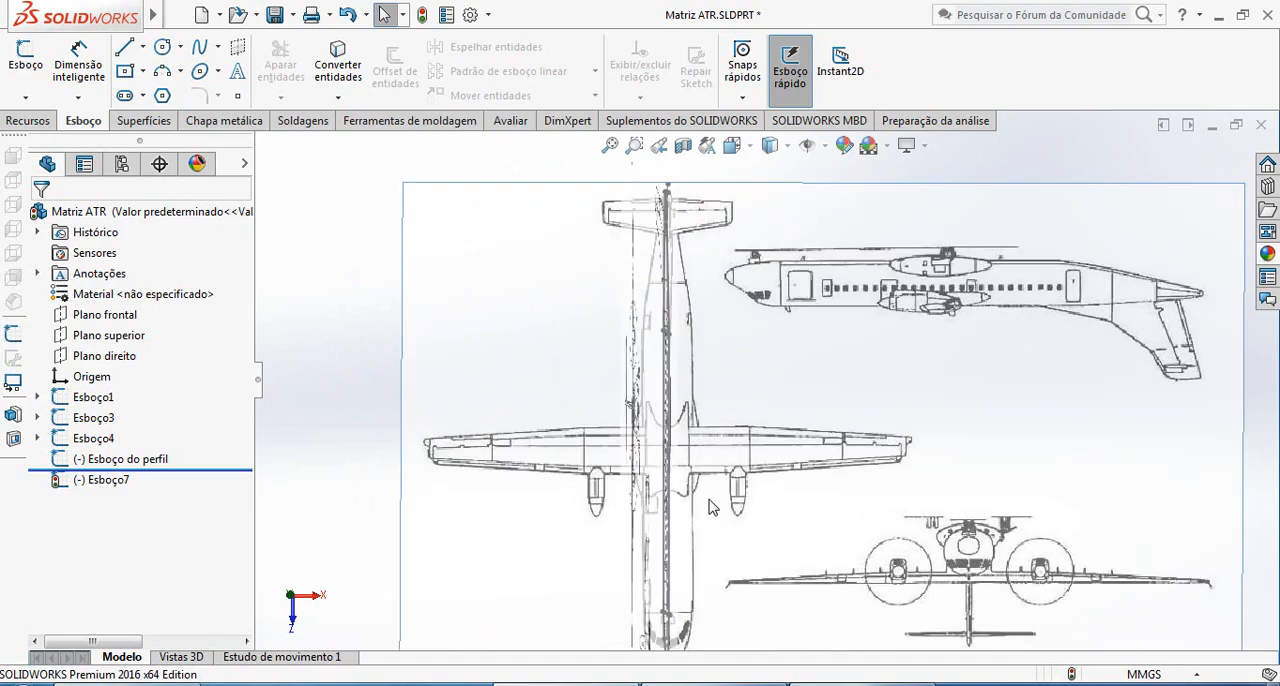
{"action": "scroll", "coordinate": [745, 515], "scroll_direction": "up", "scroll_amount": 5}
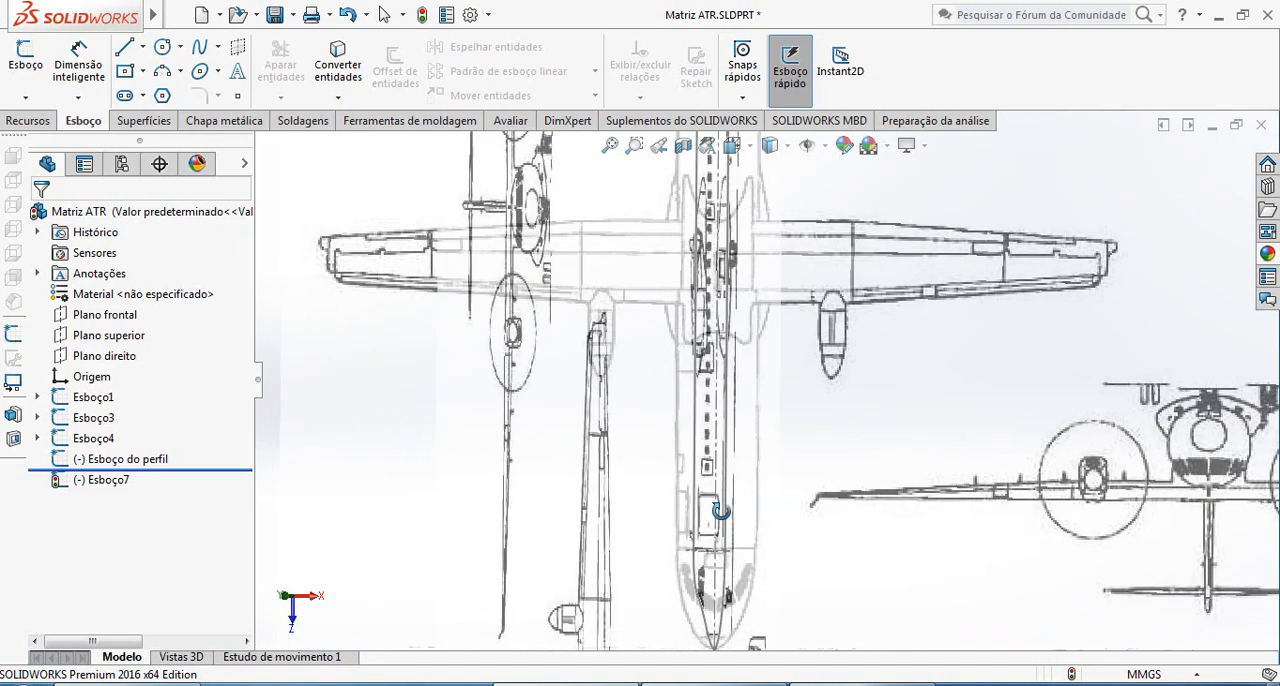
{"action": "middle_click_drag", "start_coordinate": [753, 498], "coordinate": [640, 496]}
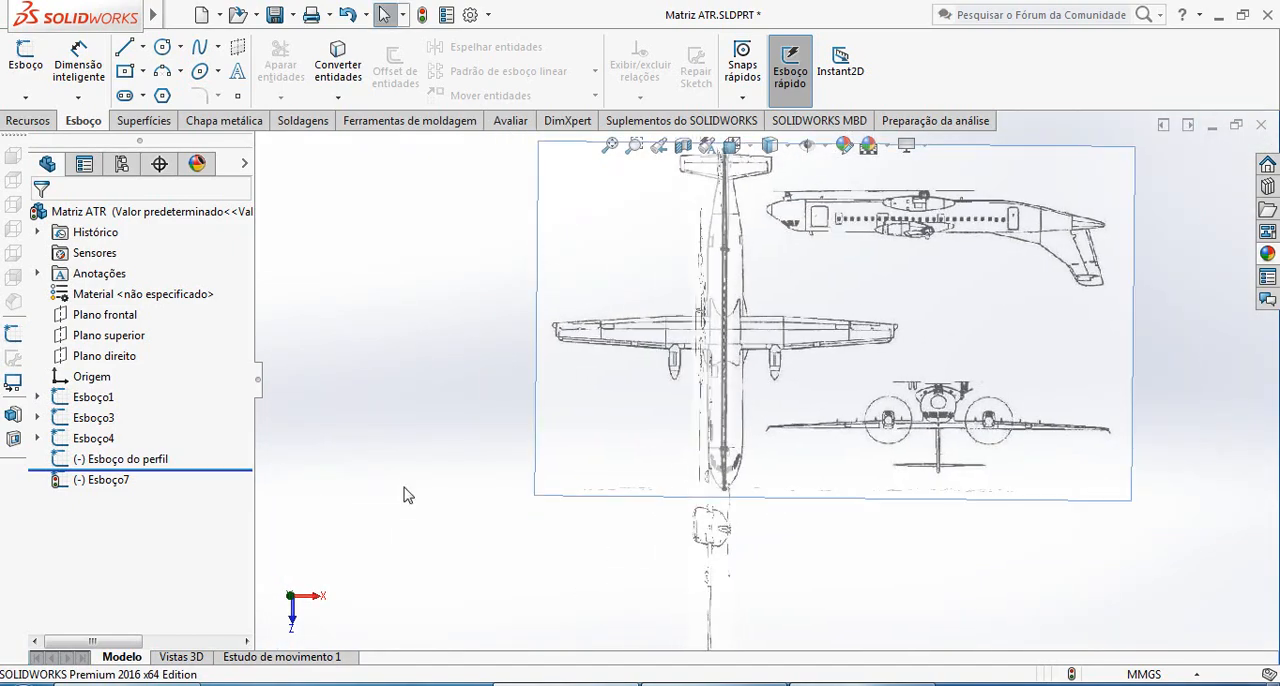
{"action": "left_click", "coordinate": [97, 482]}
{"action": "left_click", "coordinate": [104, 435]}
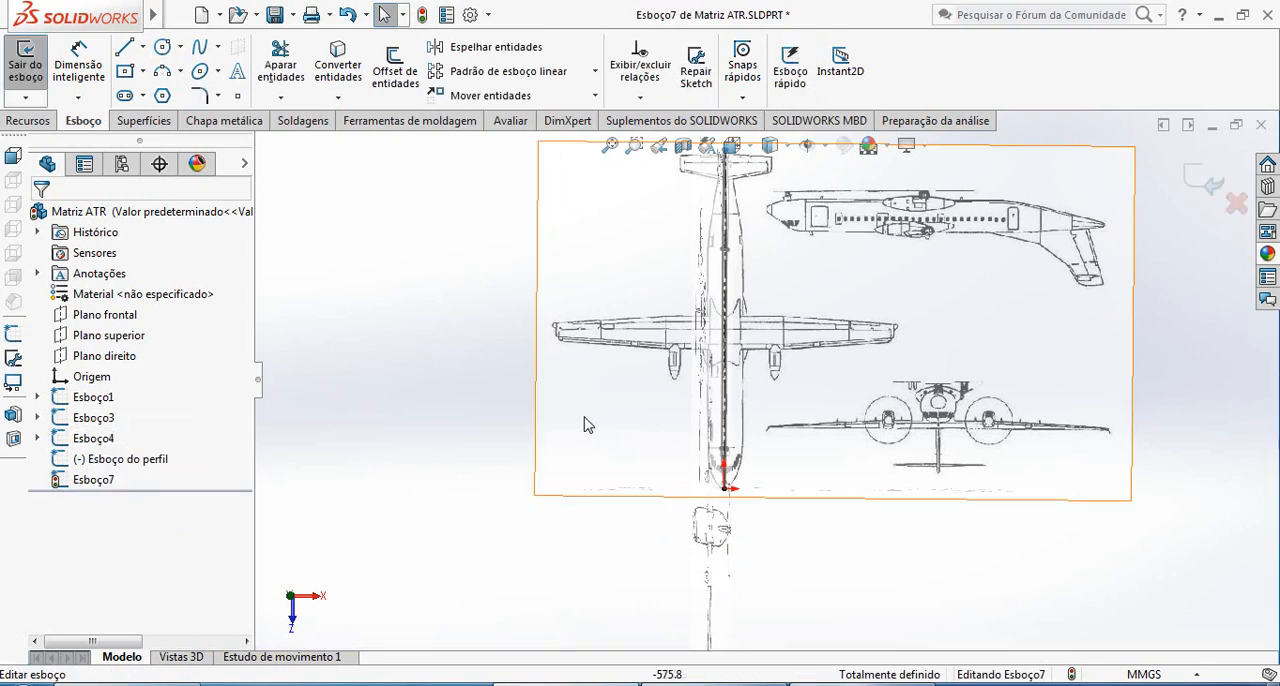
Try to convert the profile sketch's transverse construction line below the rear door into the top-plane sketch
{"action": "scroll", "coordinate": [770, 265], "scroll_direction": "down", "scroll_amount": 5}
{"action": "middle_click_drag", "start_coordinate": [766, 259], "coordinate": [770, 268]}
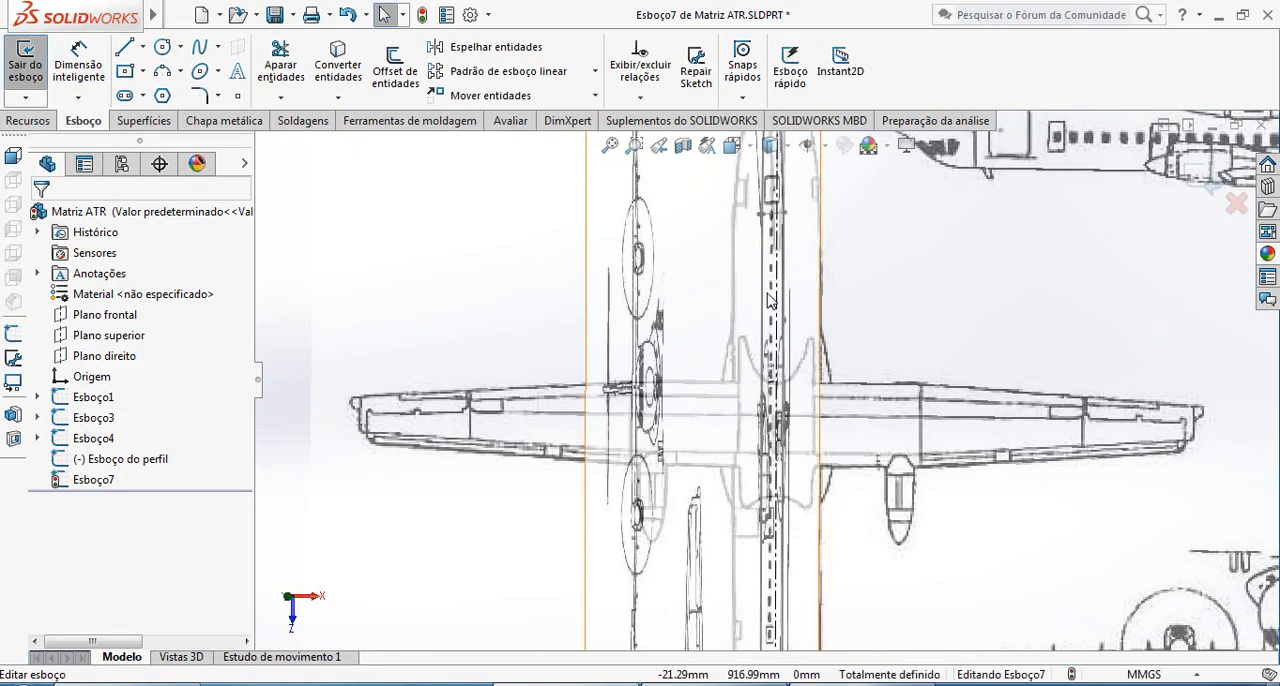
{"action": "left_click", "coordinate": [338, 97]}
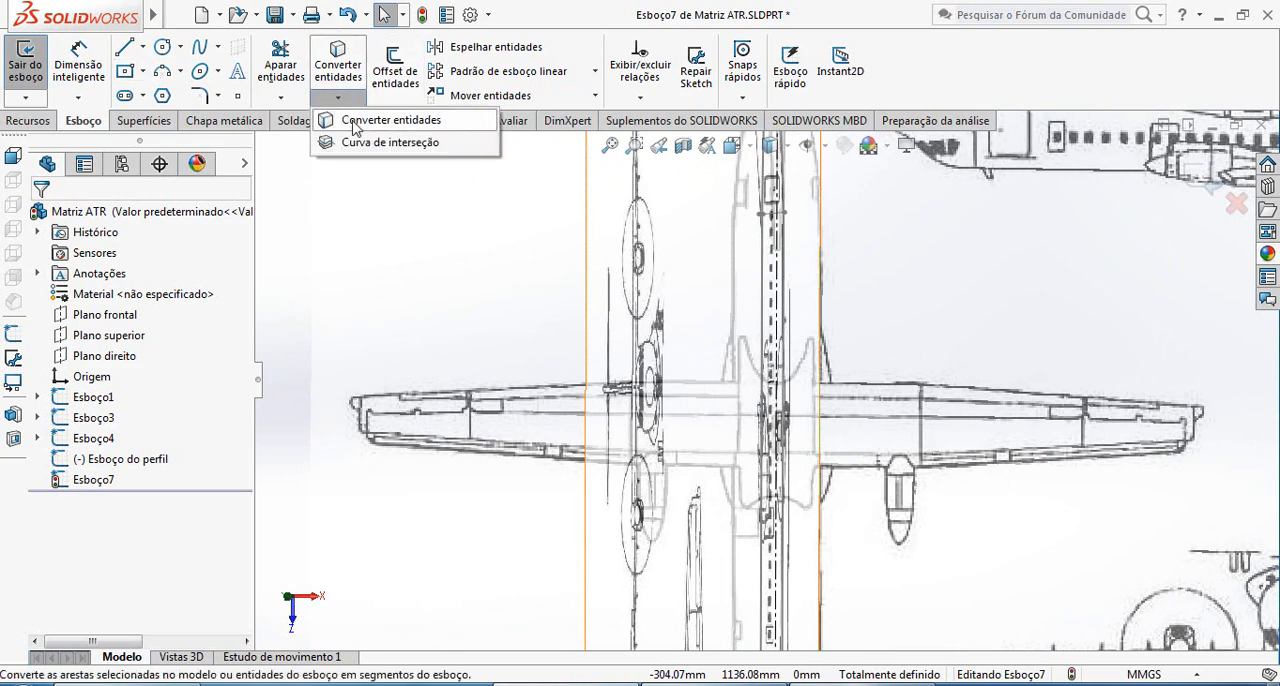
{"action": "left_click", "coordinate": [372, 117]}
{"action": "scroll", "coordinate": [897, 296], "scroll_direction": "down", "scroll_amount": 4}
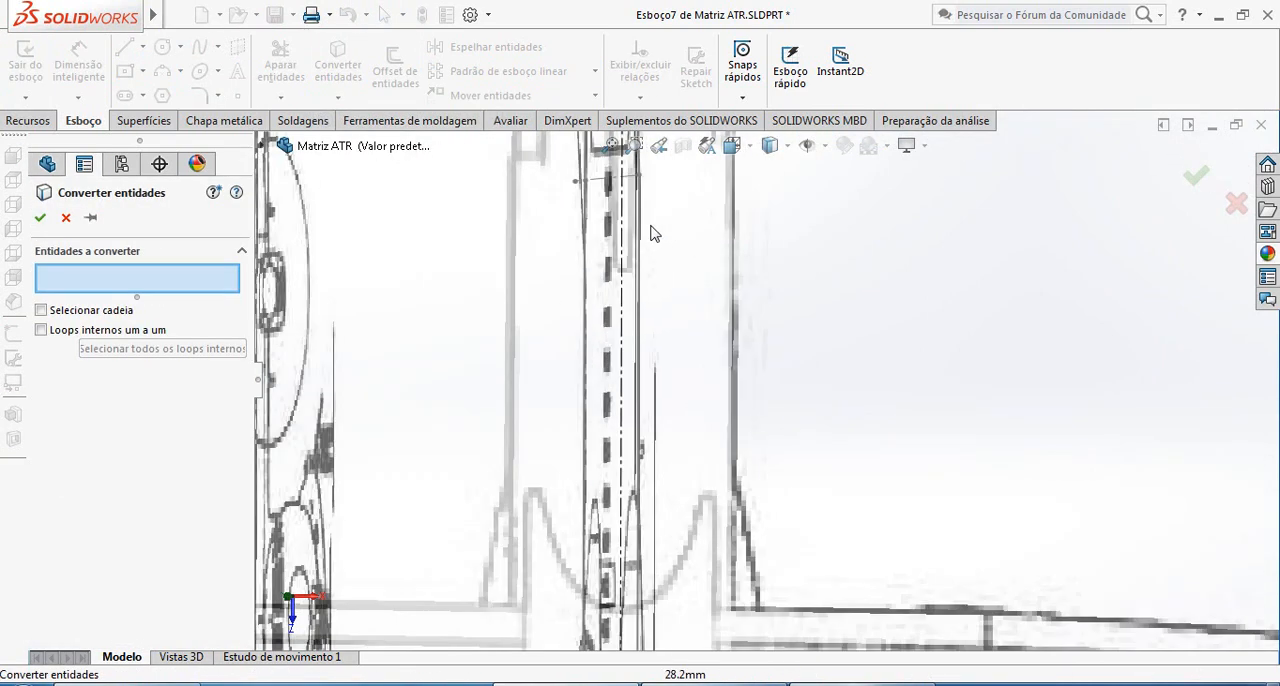
{"action": "left_click", "coordinate": [605, 184]}
{"action": "left_click", "coordinate": [40, 218]}
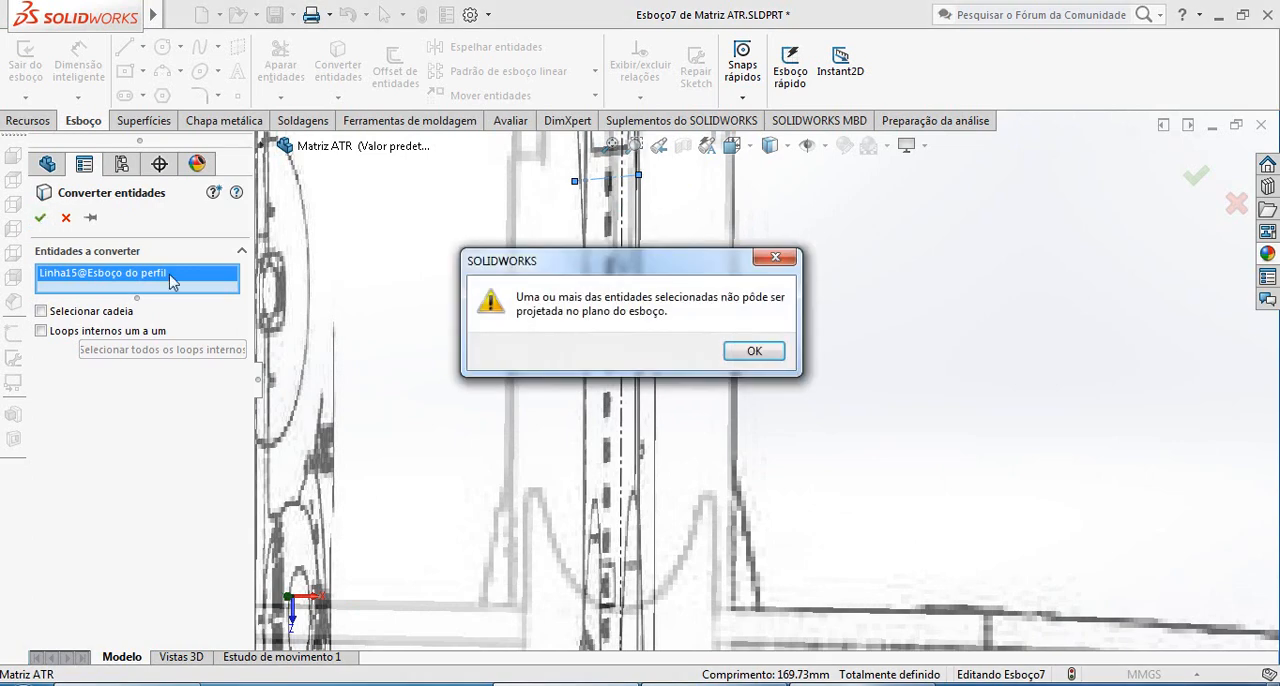
{"action": "left_click", "coordinate": [757, 352]}
{"action": "scroll", "coordinate": [650, 232], "scroll_direction": "up", "scroll_amount": 2}
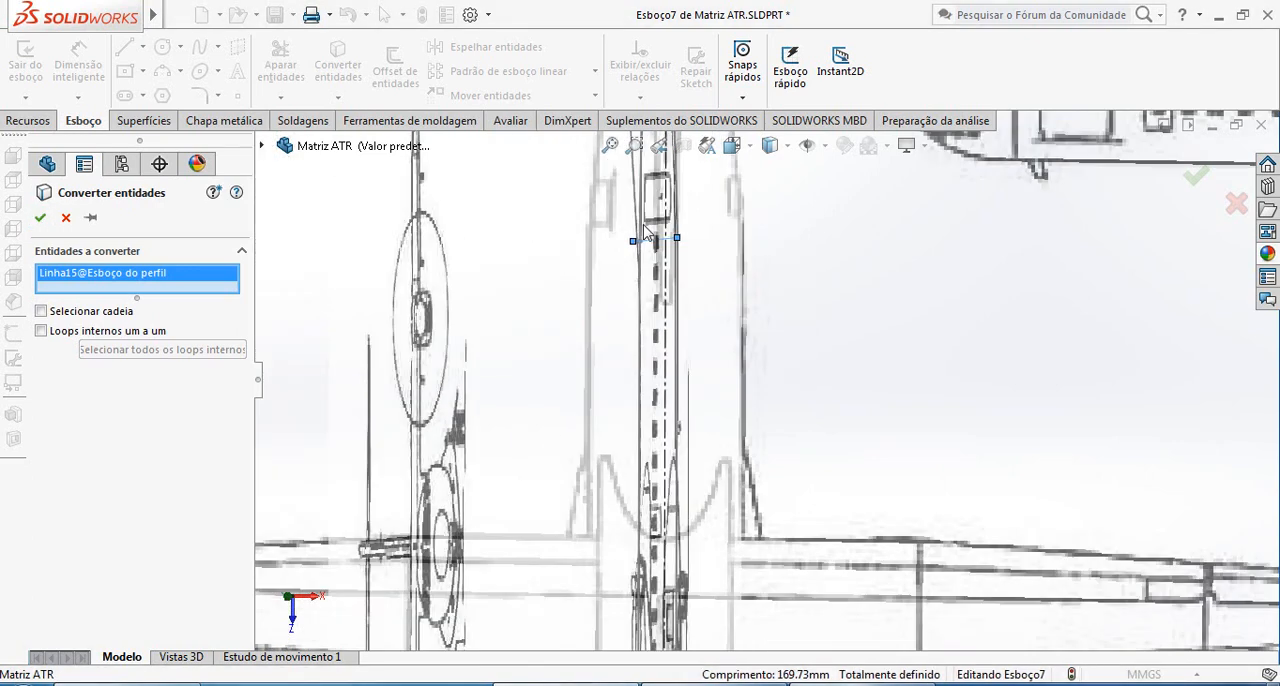
{"action": "key", "text": "Return"}
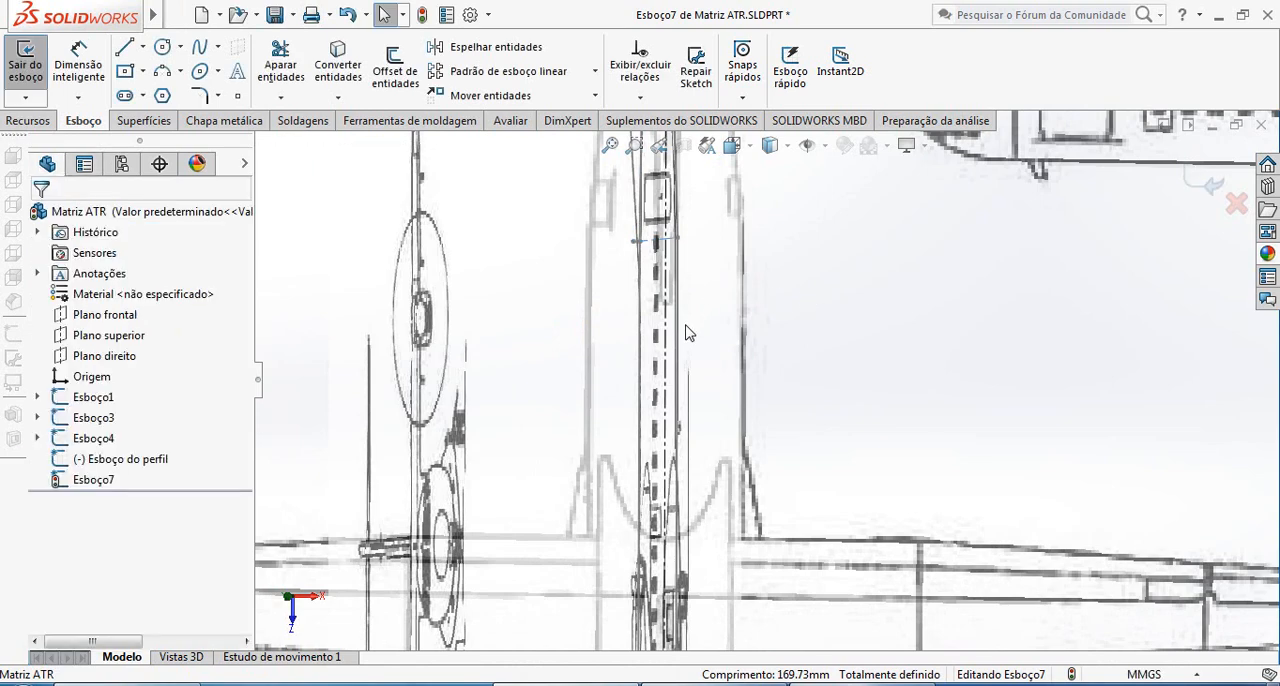
{"action": "scroll", "coordinate": [680, 300], "scroll_direction": "down", "scroll_amount": 3}
{"action": "scroll", "coordinate": [676, 288], "scroll_direction": "down", "scroll_amount": 2}
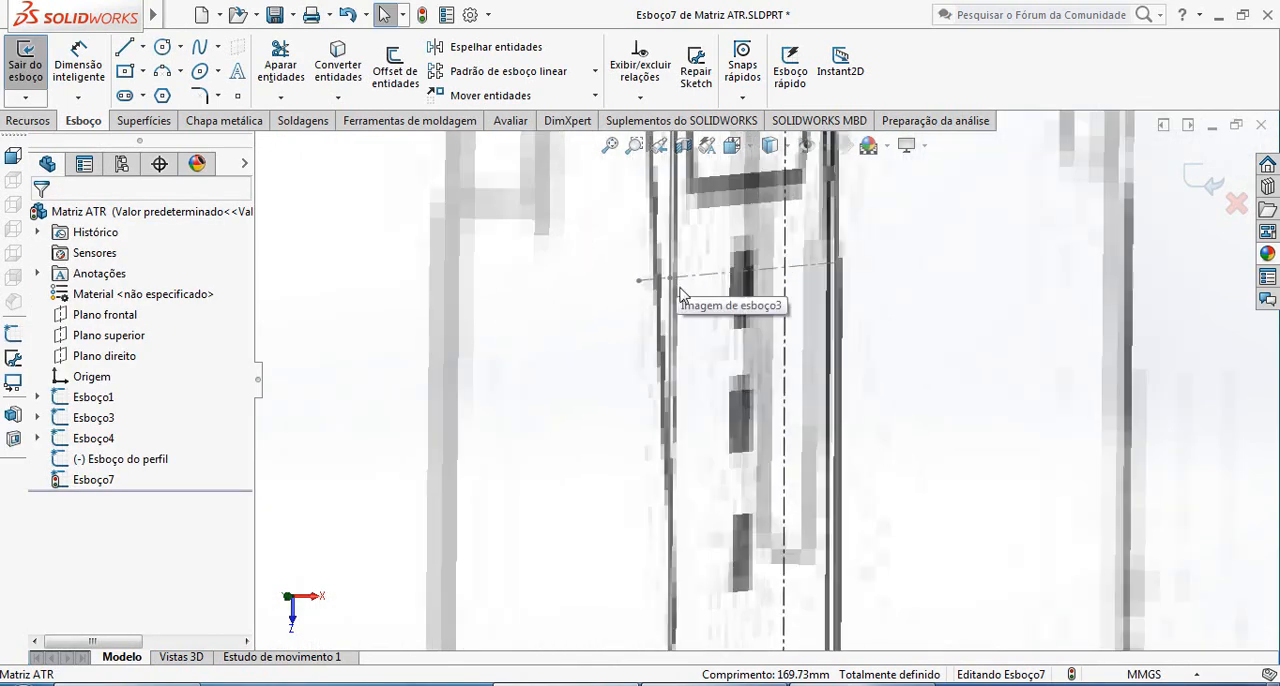
{"action": "scroll", "coordinate": [780, 340], "scroll_direction": "up", "scroll_amount": 3}
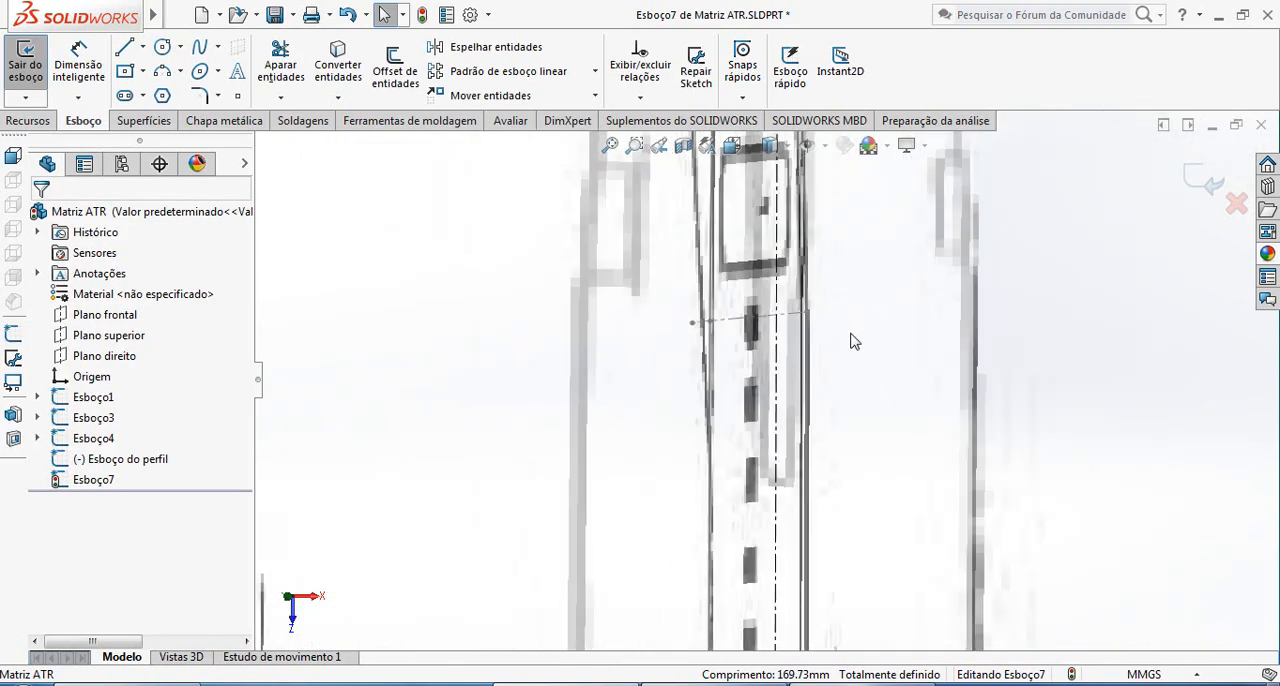
{"action": "scroll", "coordinate": [742, 365], "scroll_direction": "down", "scroll_amount": 2}
{"action": "scroll", "coordinate": [742, 365], "scroll_direction": "down", "scroll_amount": 3}
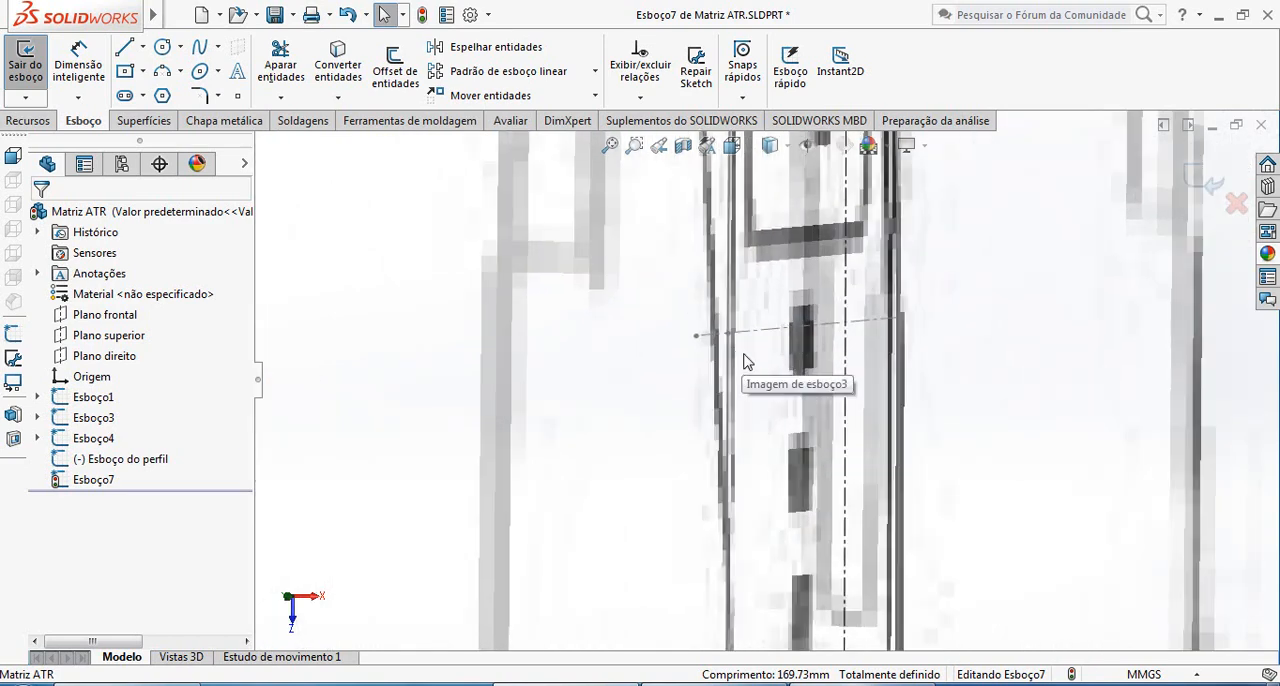
{"action": "scroll", "coordinate": [780, 388], "scroll_direction": "up", "scroll_amount": 3}
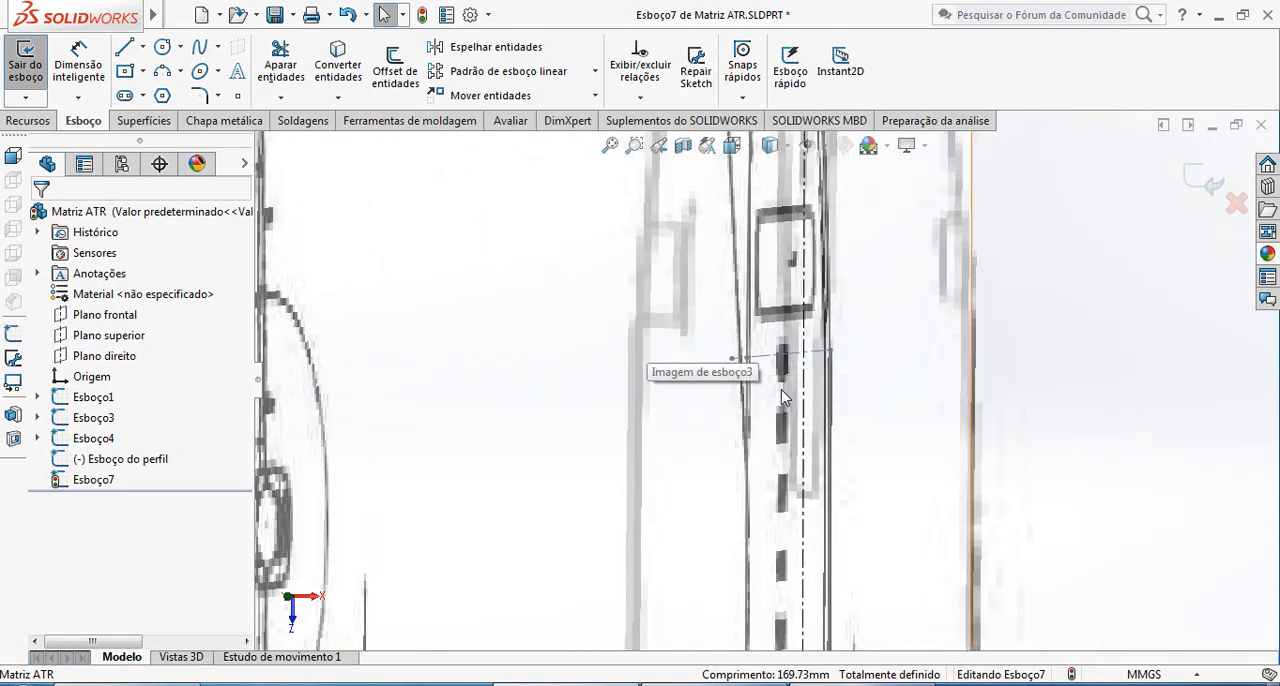
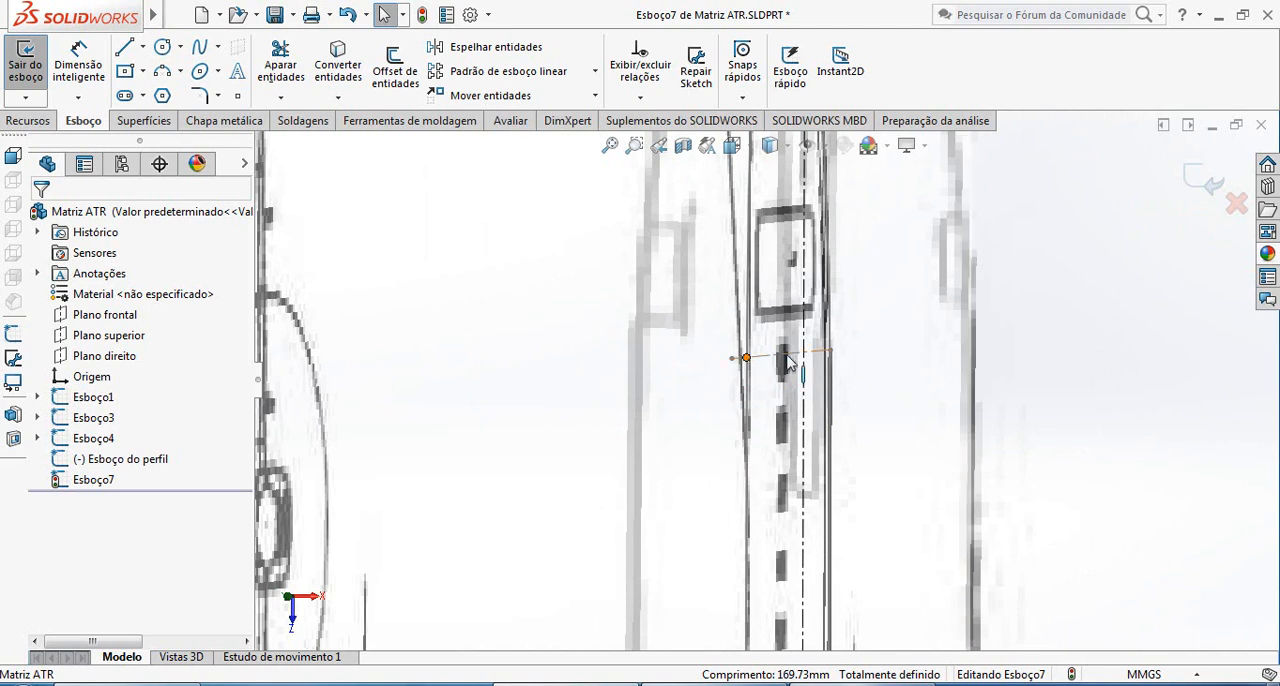
Switch from Esboço7 to the profile sketch and add a point where the transverse construction line by the rear door meets the upper outline
{"action": "left_click", "coordinate": [1206, 186]}
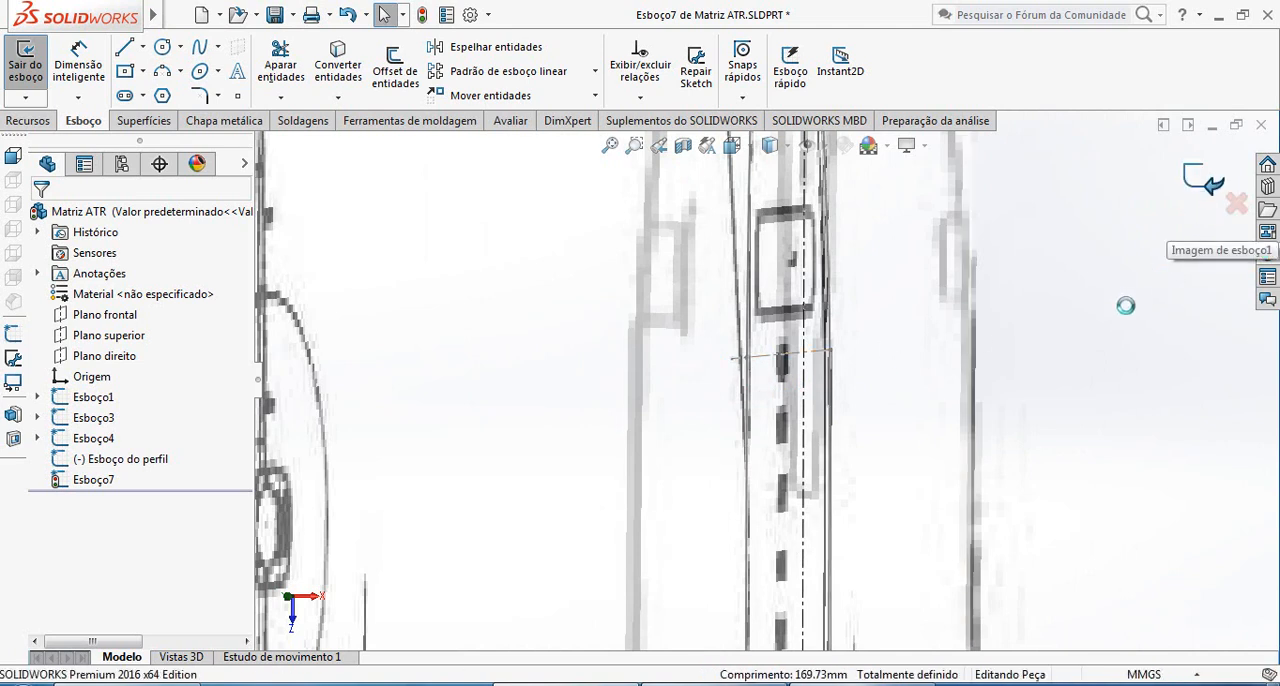
{"action": "scroll", "coordinate": [800, 420], "scroll_direction": "down", "scroll_amount": 5}
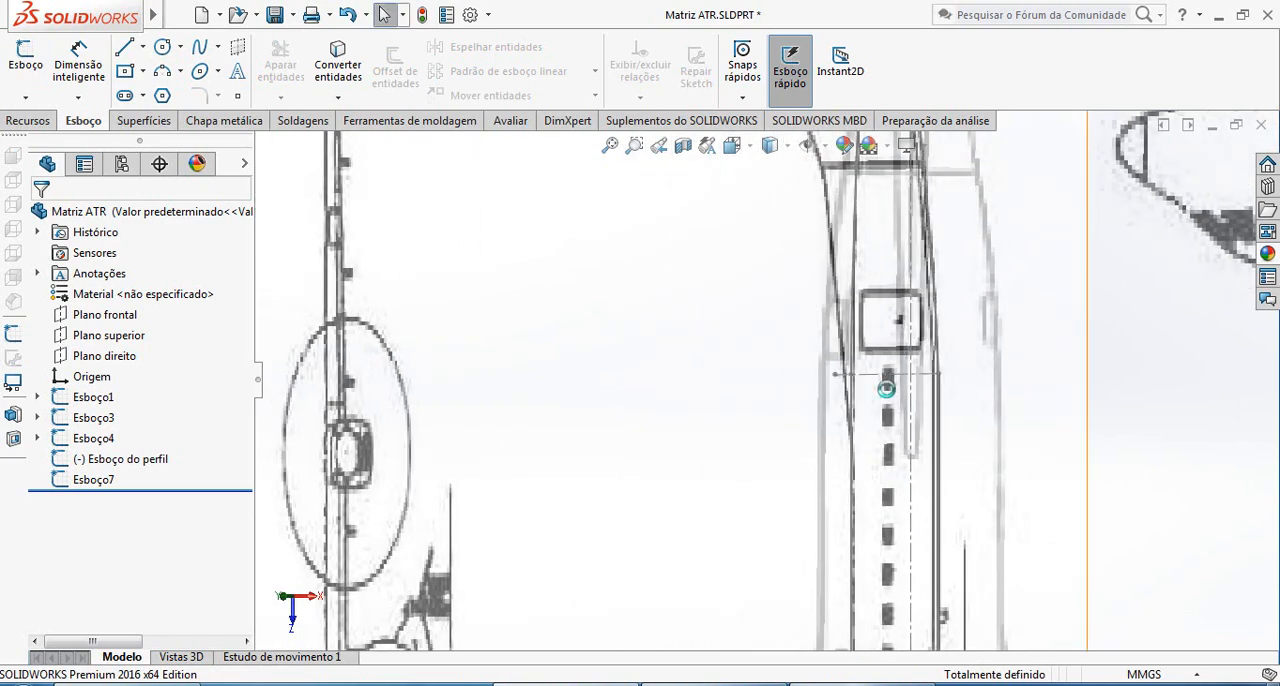
{"action": "left_click", "coordinate": [829, 362]}
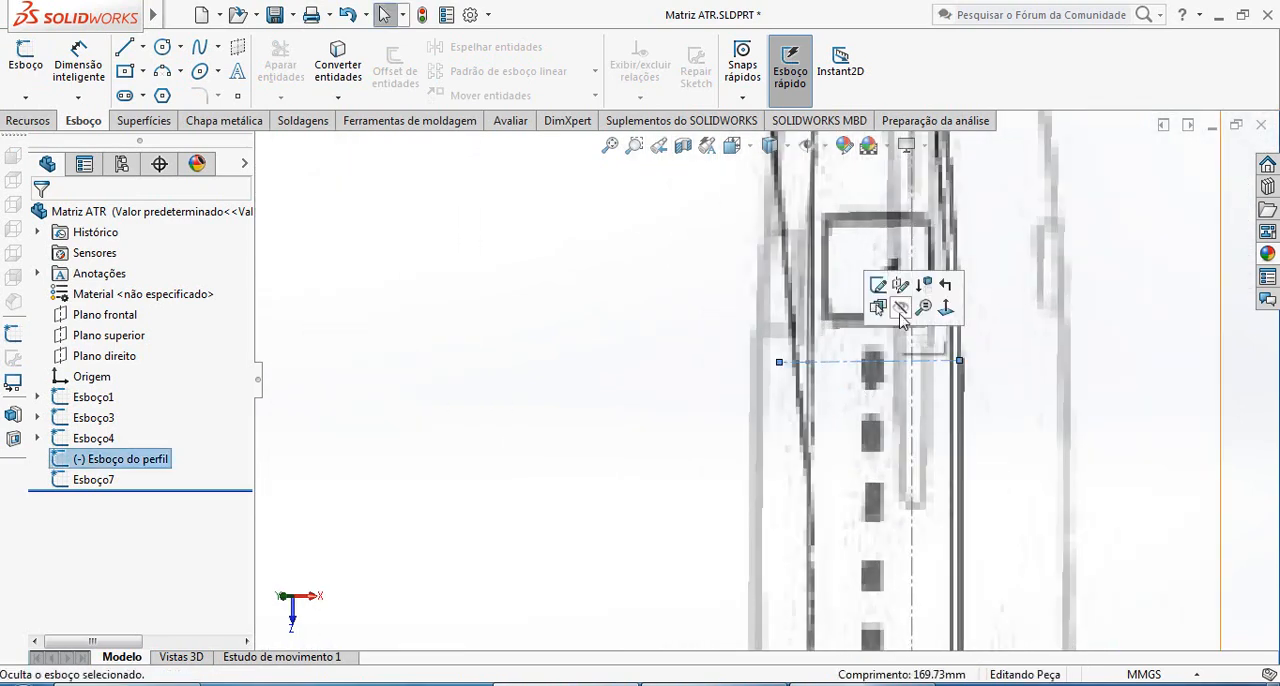
{"action": "left_click", "coordinate": [879, 286]}
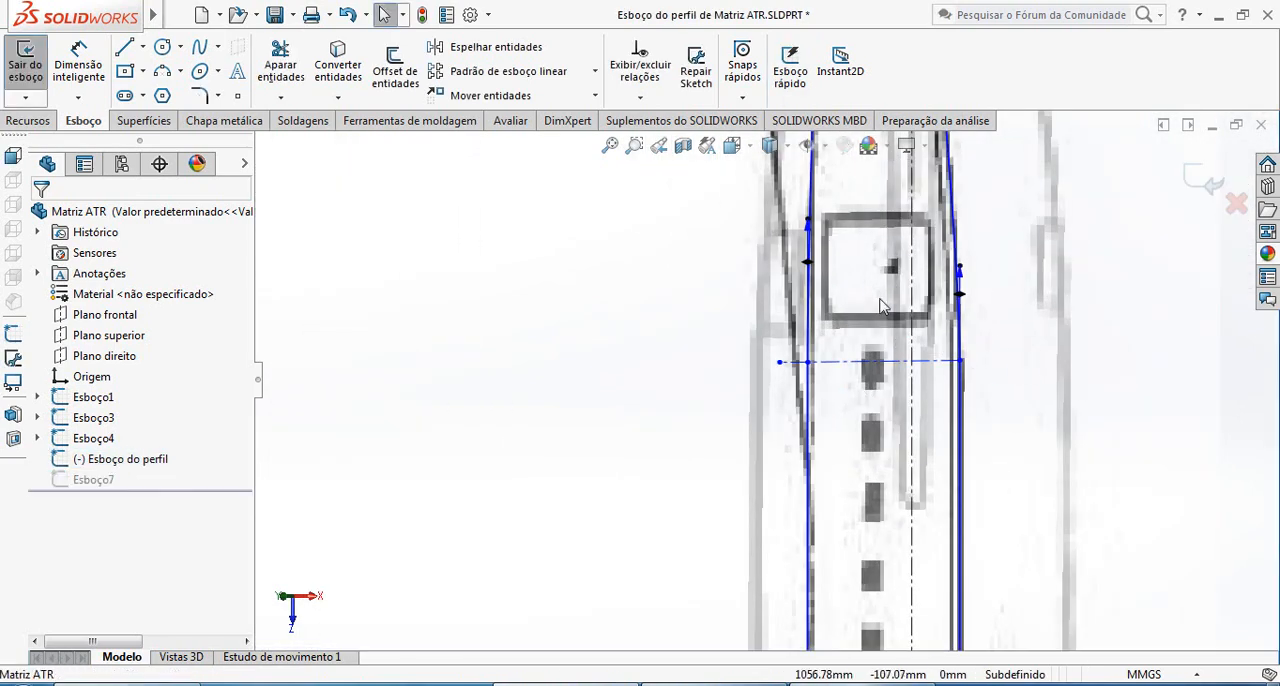
{"action": "left_click", "coordinate": [237, 95]}
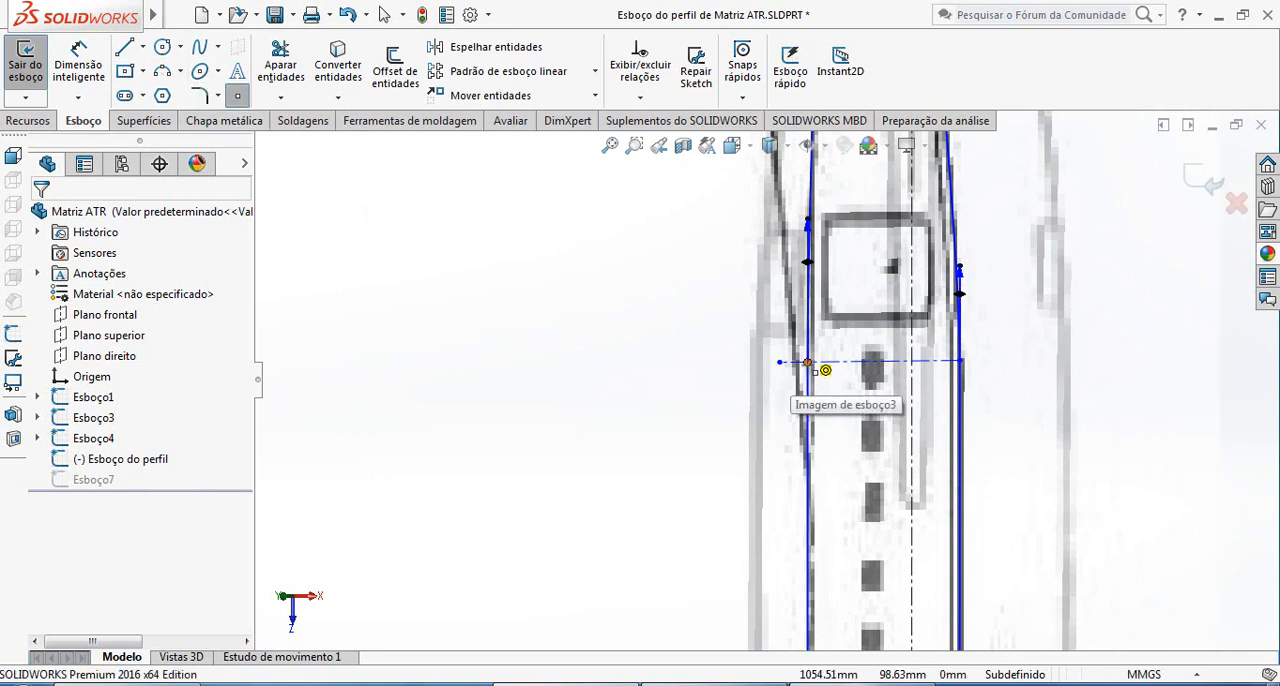
{"action": "left_click", "coordinate": [808, 363]}
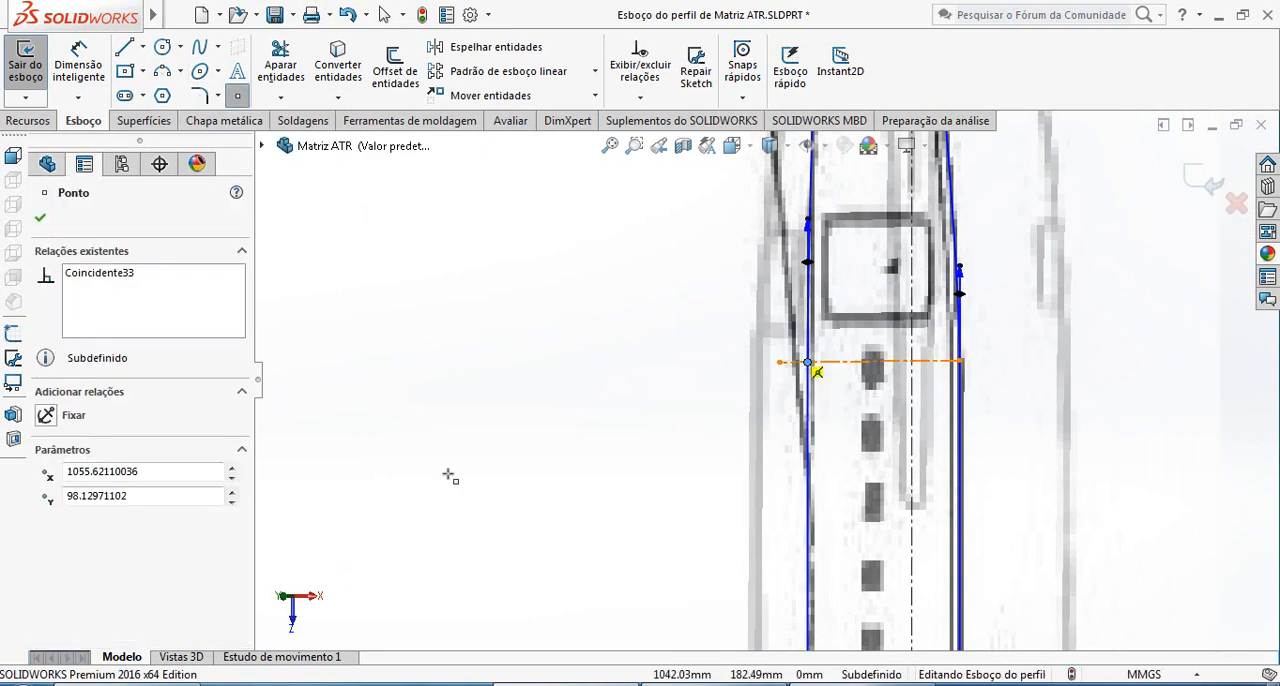
{"action": "left_click", "coordinate": [40, 219]}
{"action": "left_click", "coordinate": [585, 409]}
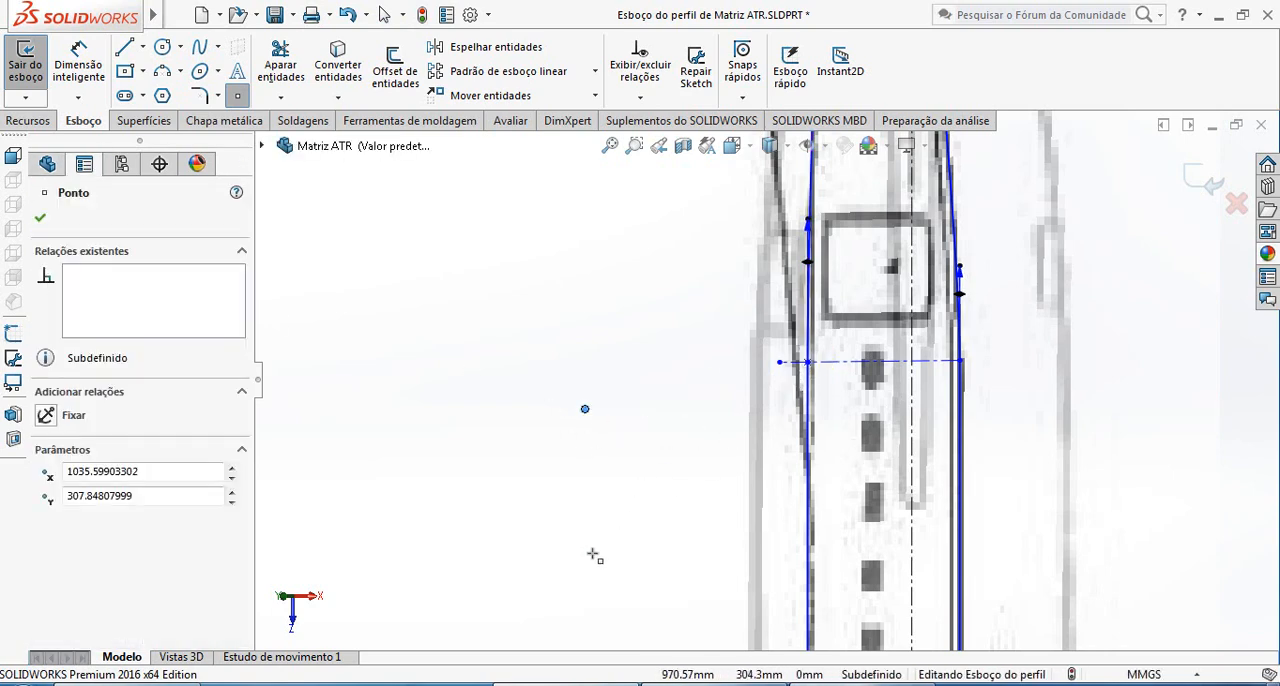
{"action": "key", "text": "Escape"}
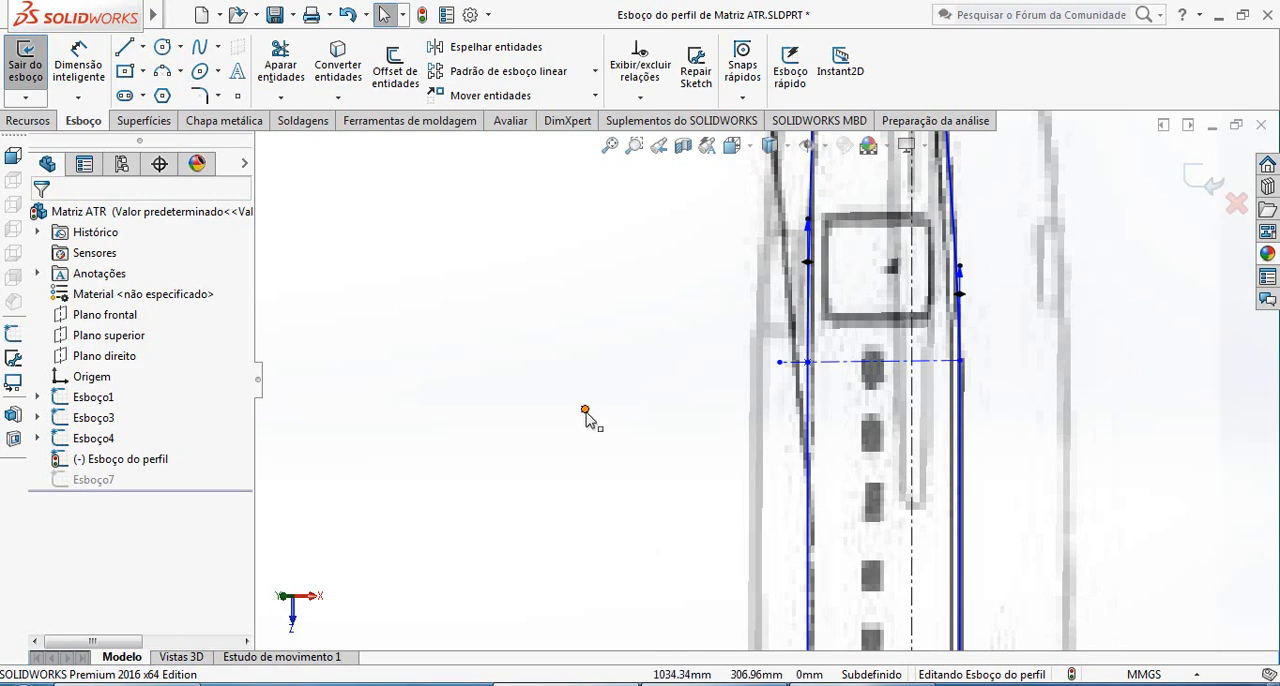
{"action": "left_click", "coordinate": [585, 410]}
{"action": "key", "text": "Delete"}
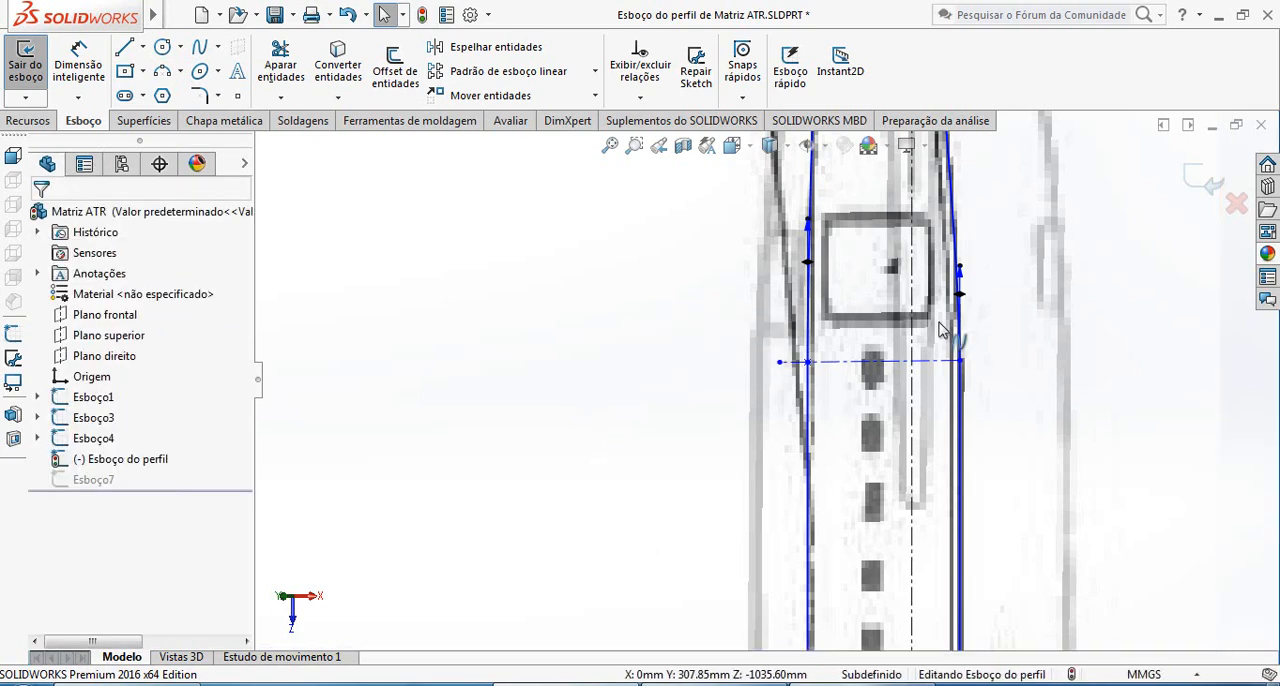
Close the profile sketch, reopen Esboço7 and convert the profile's new point by the rear door into it
{"action": "left_click", "coordinate": [1205, 195]}
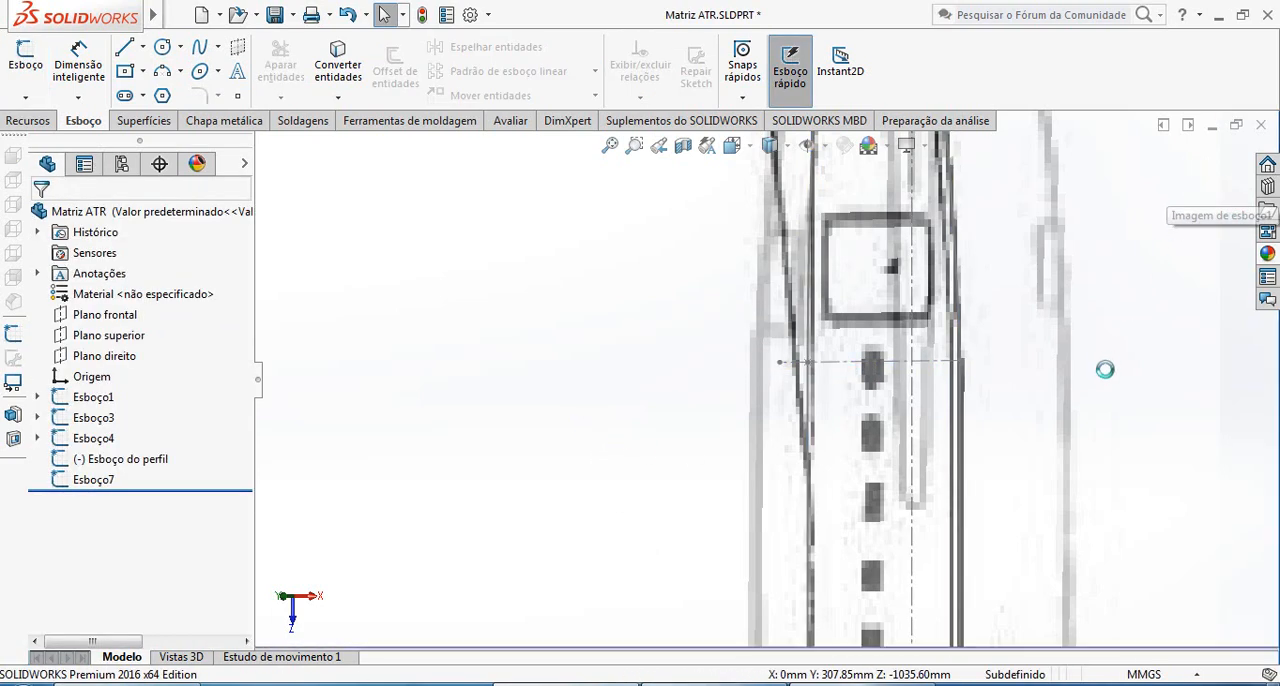
{"action": "scroll", "coordinate": [1064, 398], "scroll_direction": "up", "scroll_amount": 3}
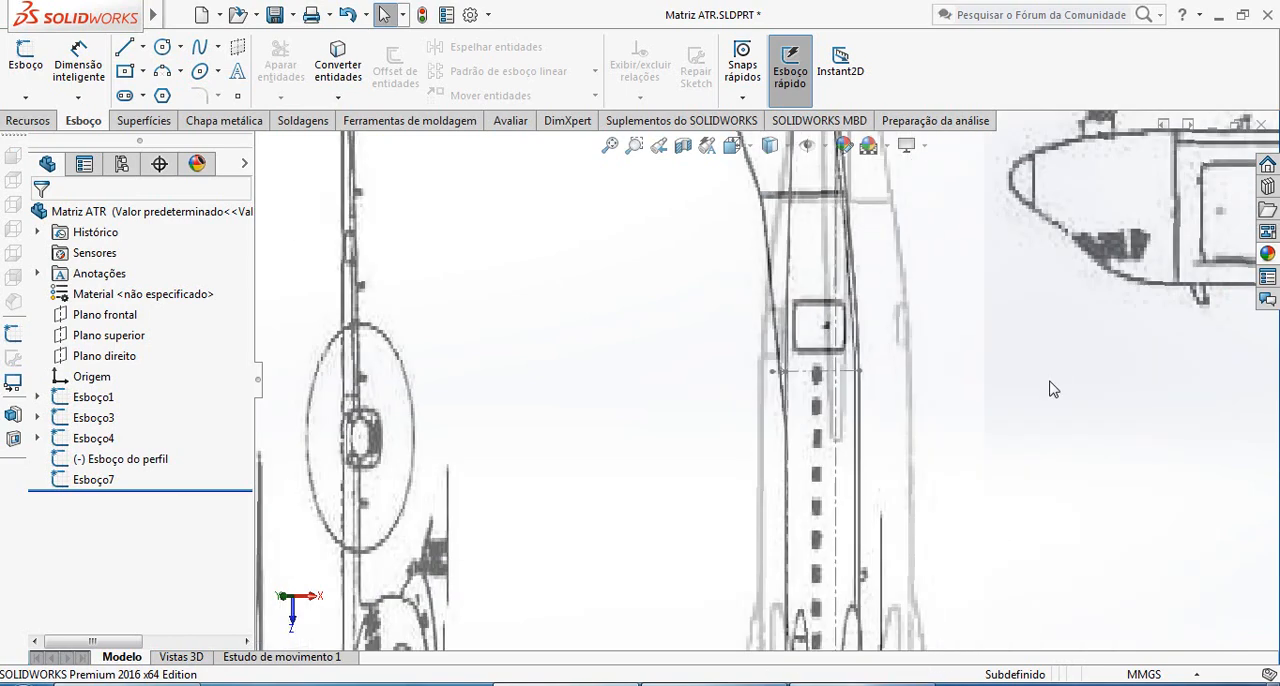
{"action": "left_click", "coordinate": [100, 480]}
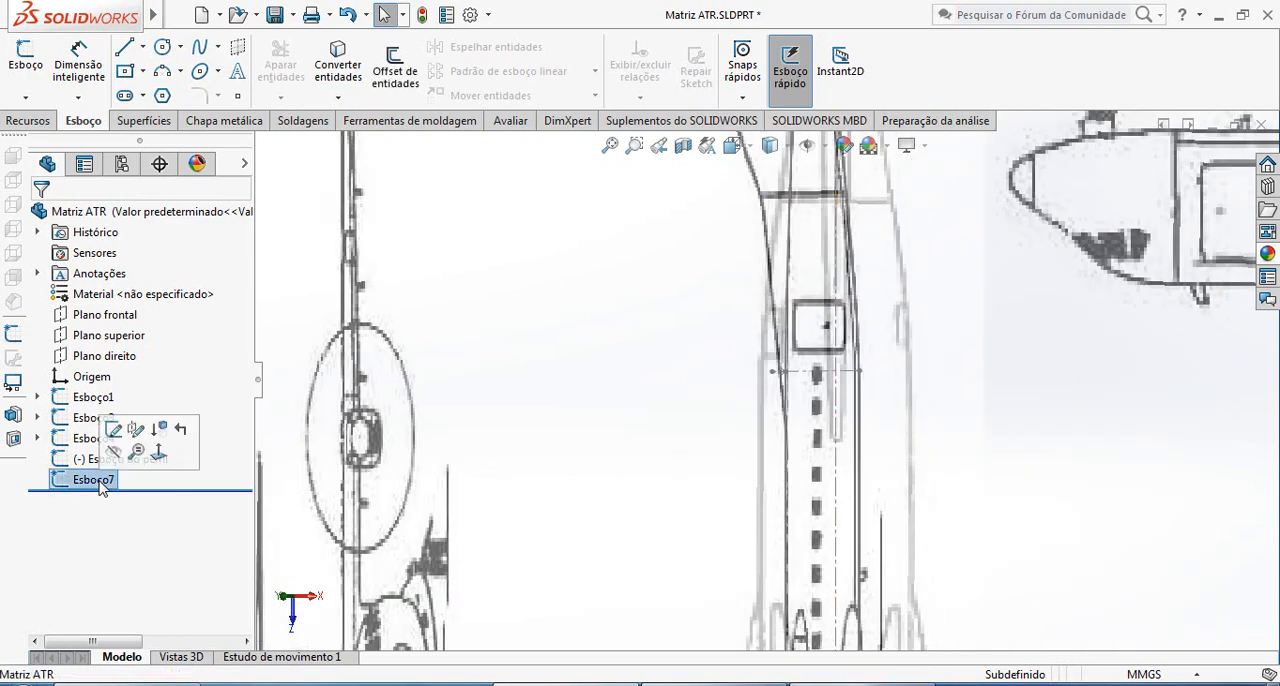
{"action": "left_click", "coordinate": [114, 430]}
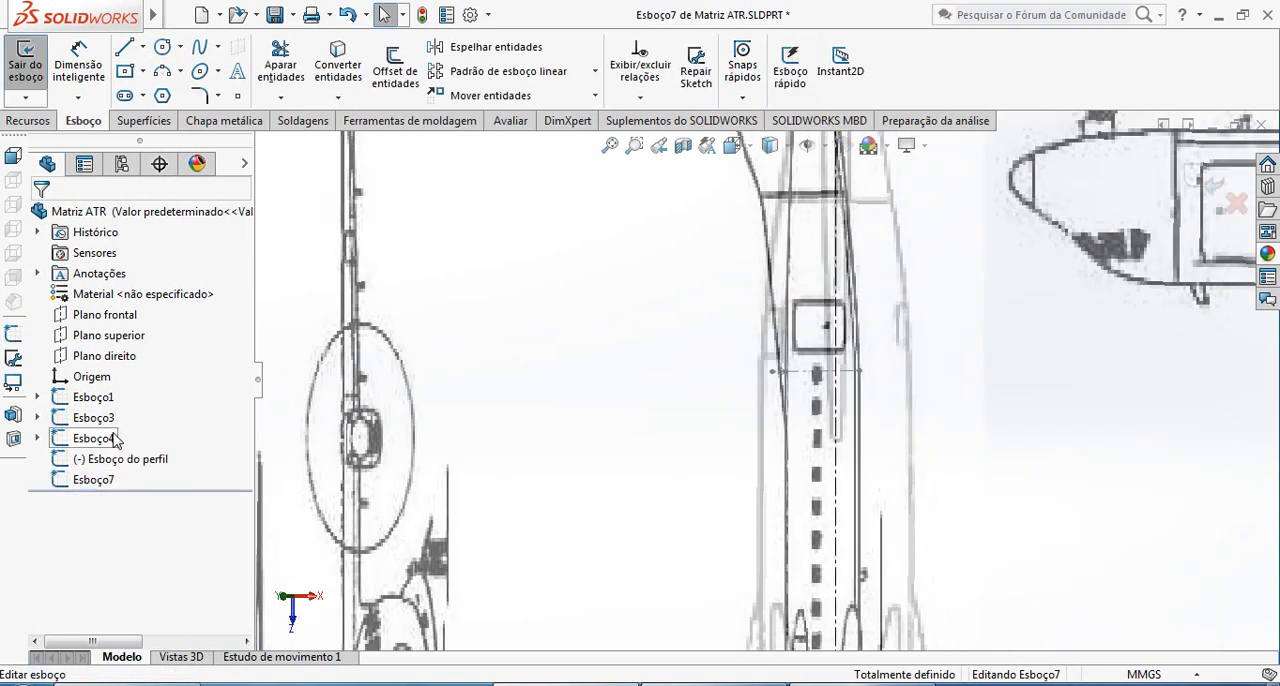
{"action": "left_click", "coordinate": [338, 65]}
{"action": "scroll", "coordinate": [771, 355], "scroll_direction": "up", "scroll_amount": 2}
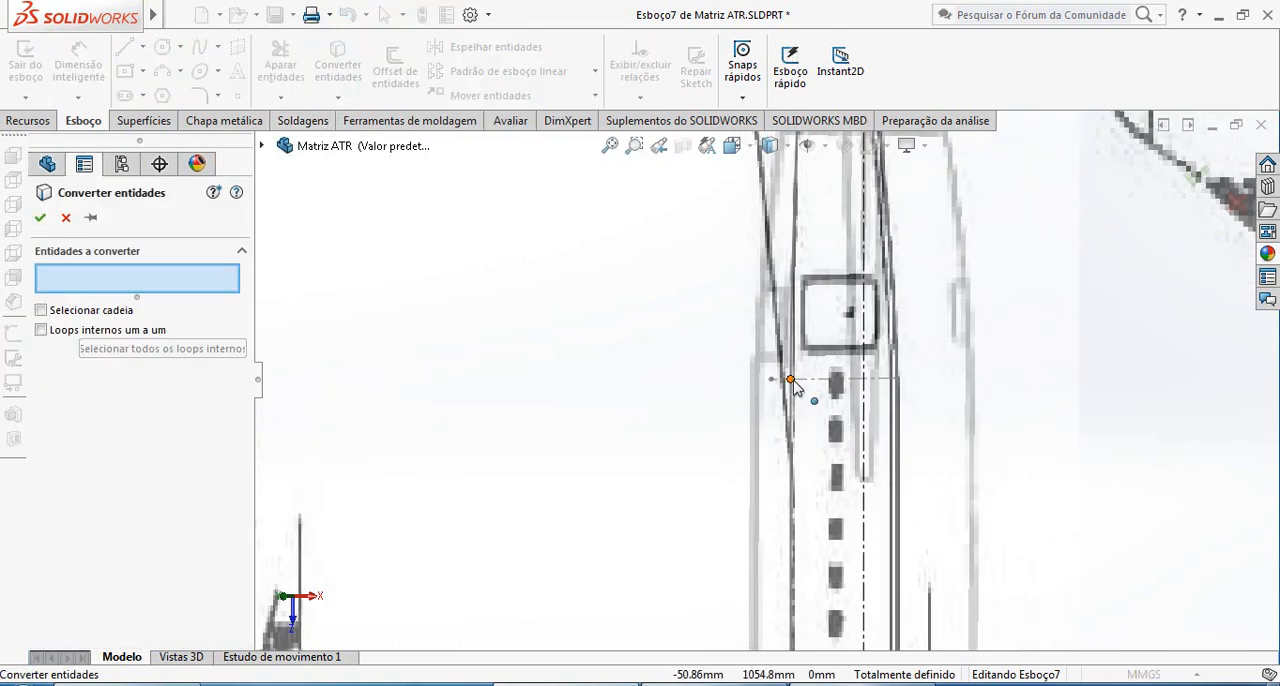
{"action": "left_click", "coordinate": [791, 381]}
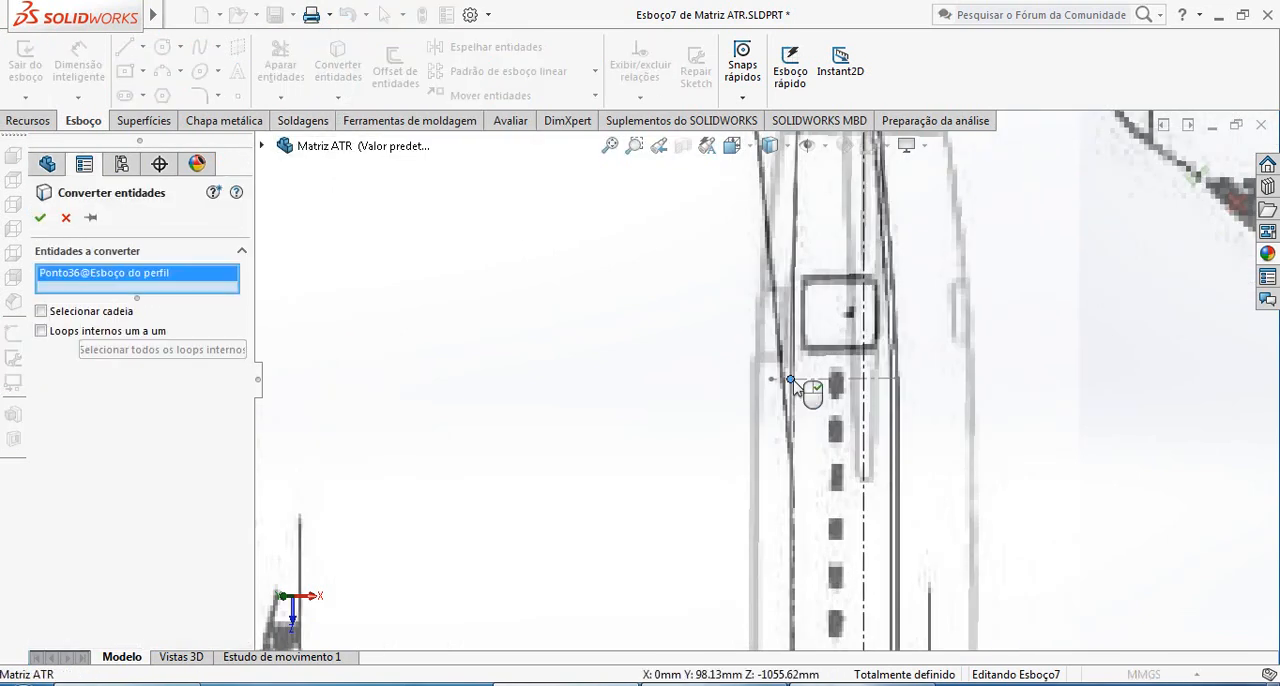
{"action": "left_click", "coordinate": [41, 218]}
Sketch a horizontal centerline across the rear fuselage of the top view, level with the converted point
{"action": "scroll", "coordinate": [568, 368], "scroll_direction": "down", "scroll_amount": 5}
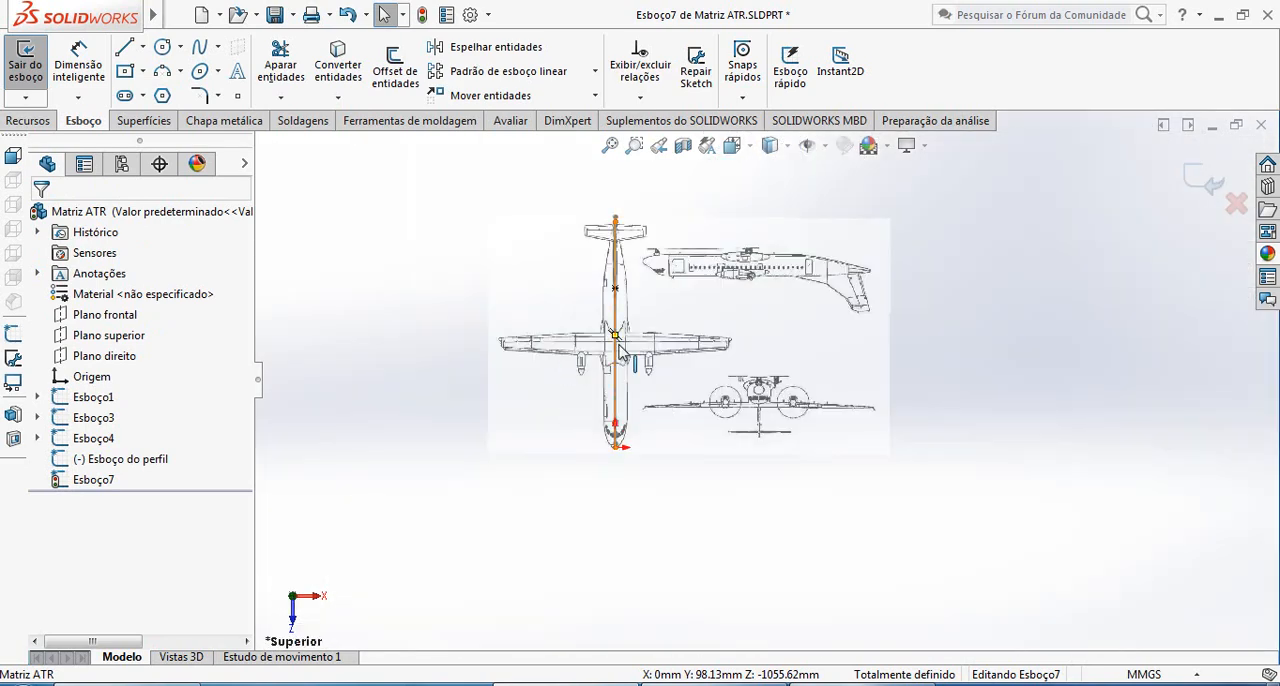
{"action": "scroll", "coordinate": [614, 311], "scroll_direction": "up", "scroll_amount": 5}
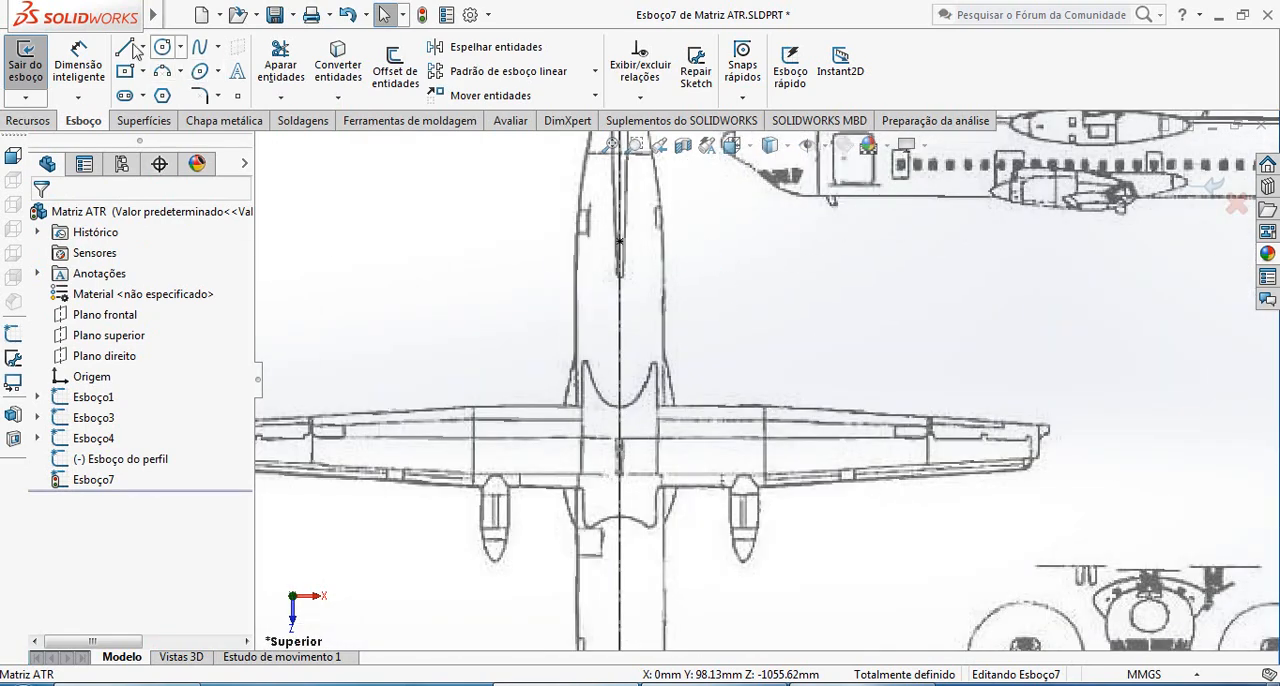
{"action": "left_click", "coordinate": [143, 47]}
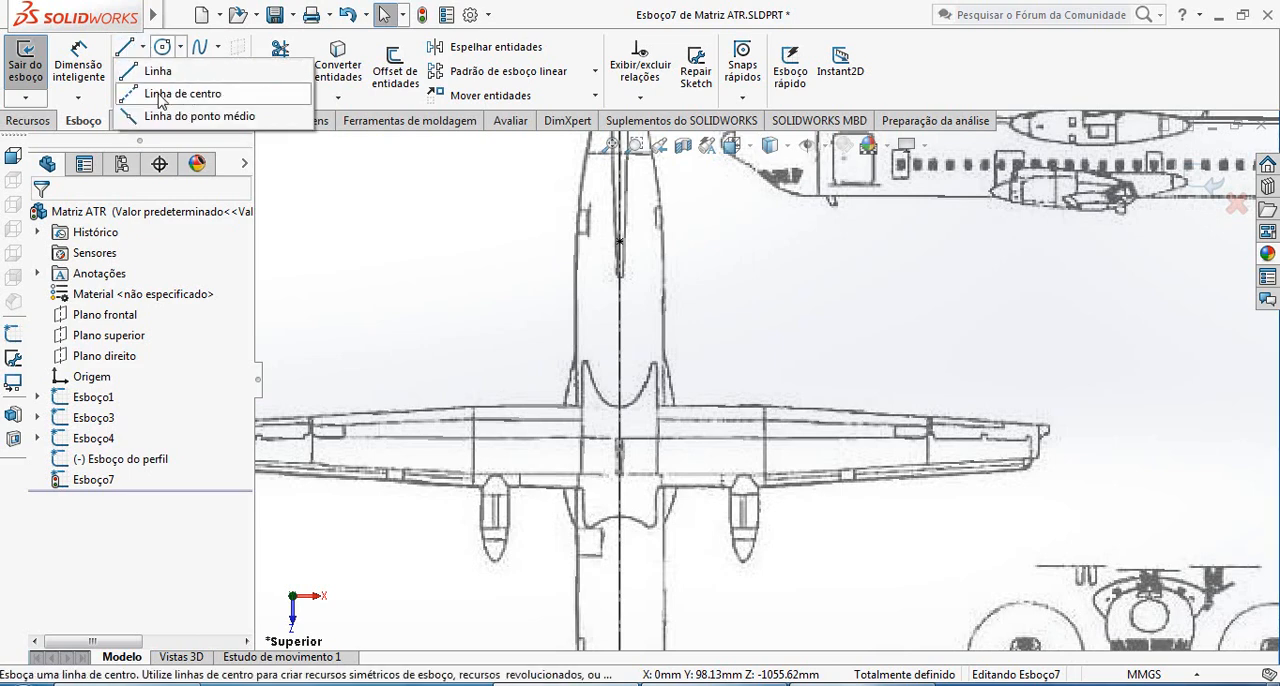
{"action": "left_click", "coordinate": [160, 95]}
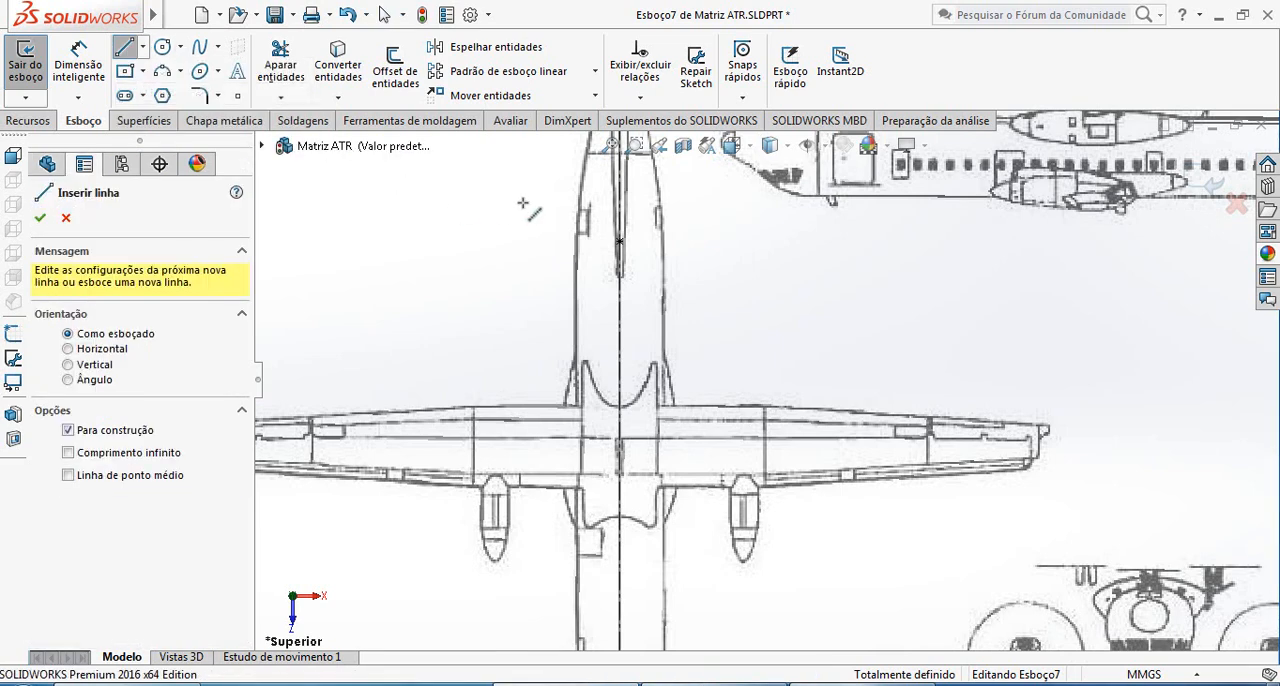
{"action": "left_click", "coordinate": [562, 241]}
{"action": "left_click", "coordinate": [684, 241]}
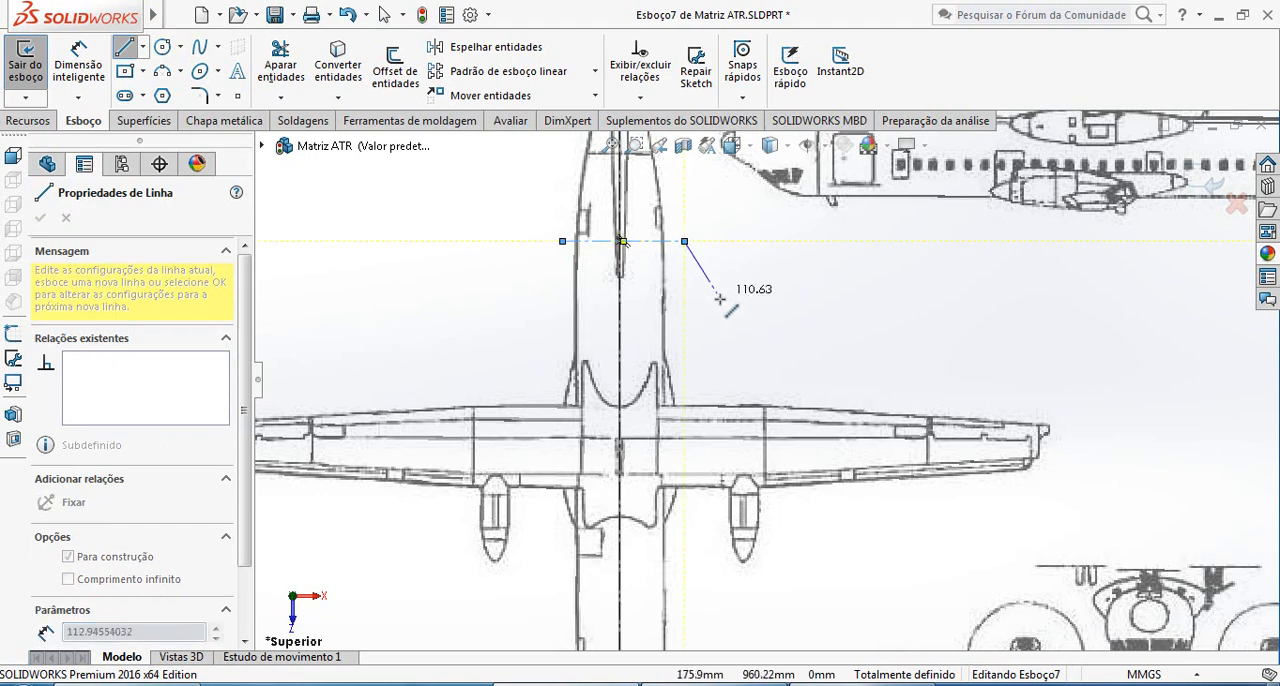
{"action": "key", "text": "Escape"}
{"action": "scroll", "coordinate": [690, 450], "scroll_direction": "up", "scroll_amount": 5}
{"action": "scroll", "coordinate": [688, 455], "scroll_direction": "down", "scroll_amount": 8}
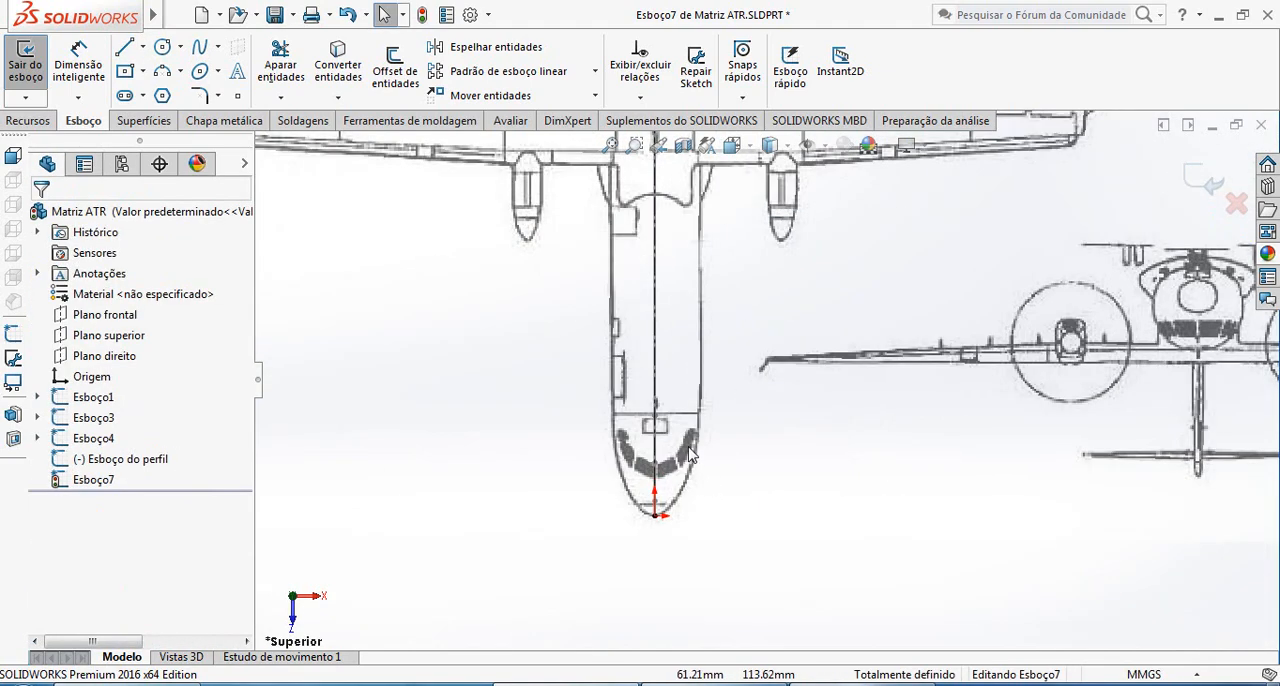
{"action": "scroll", "coordinate": [688, 455], "scroll_direction": "down", "scroll_amount": 5}
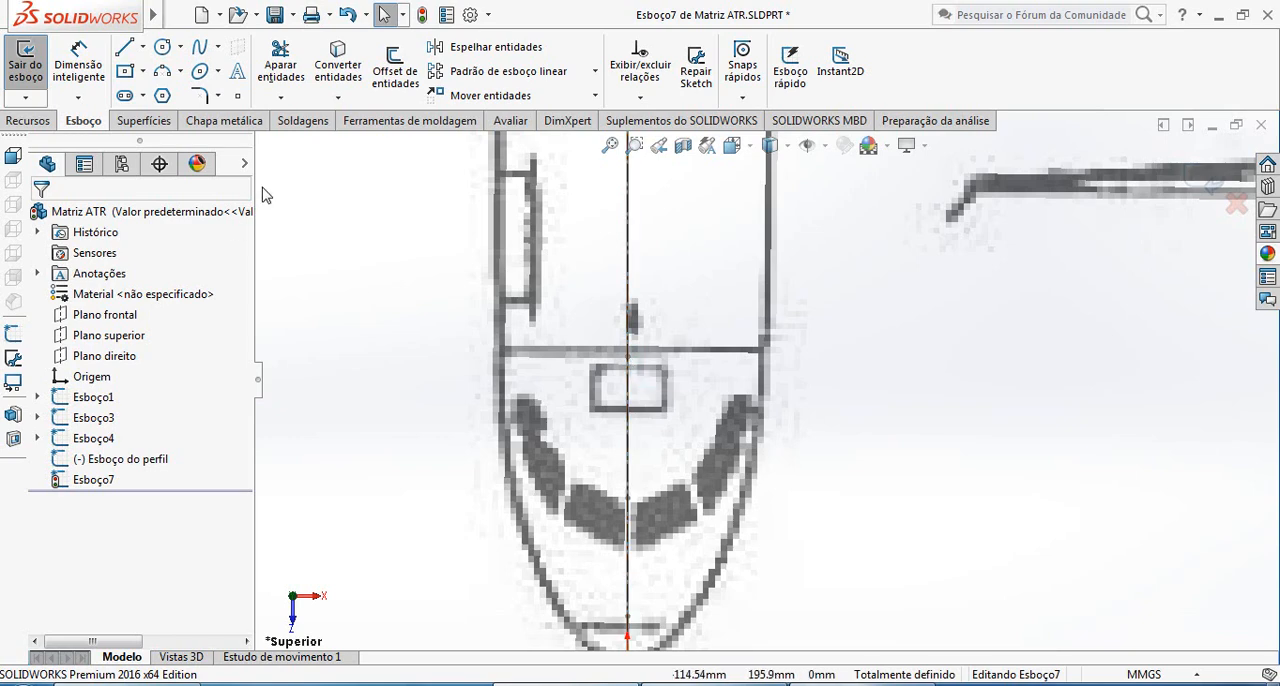
{"action": "left_click", "coordinate": [142, 47]}
{"action": "left_click", "coordinate": [183, 94]}
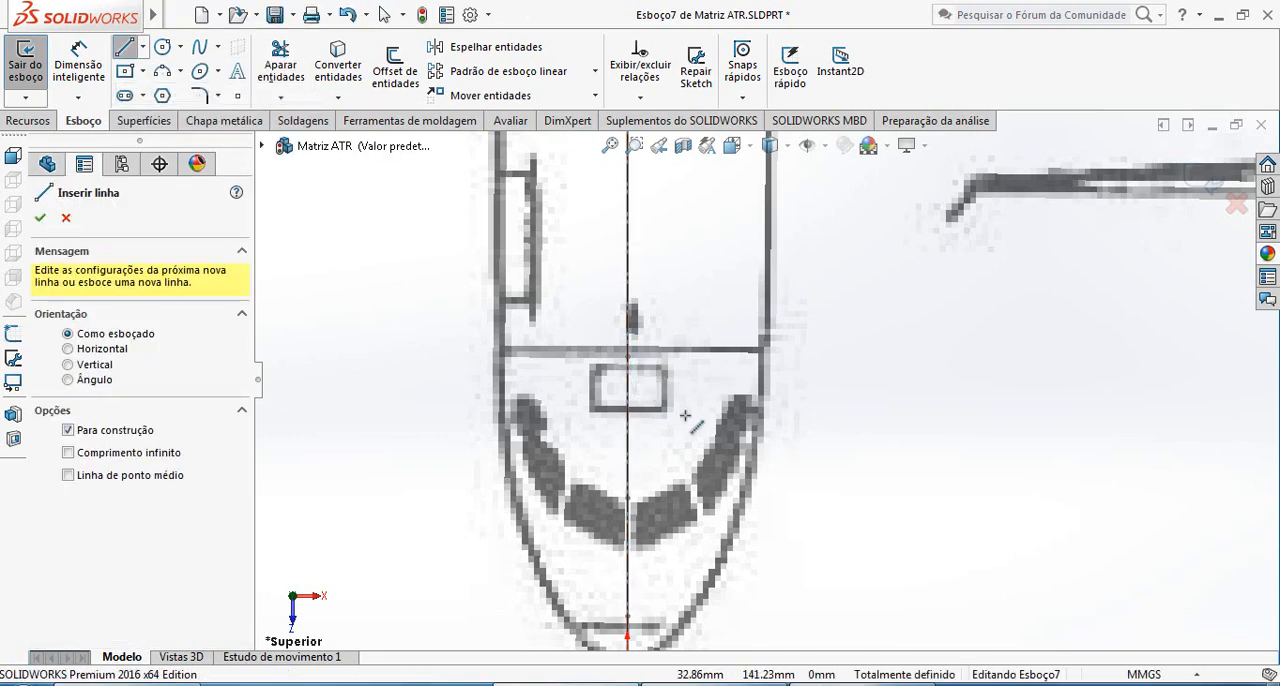
{"action": "key", "text": "Escape"}
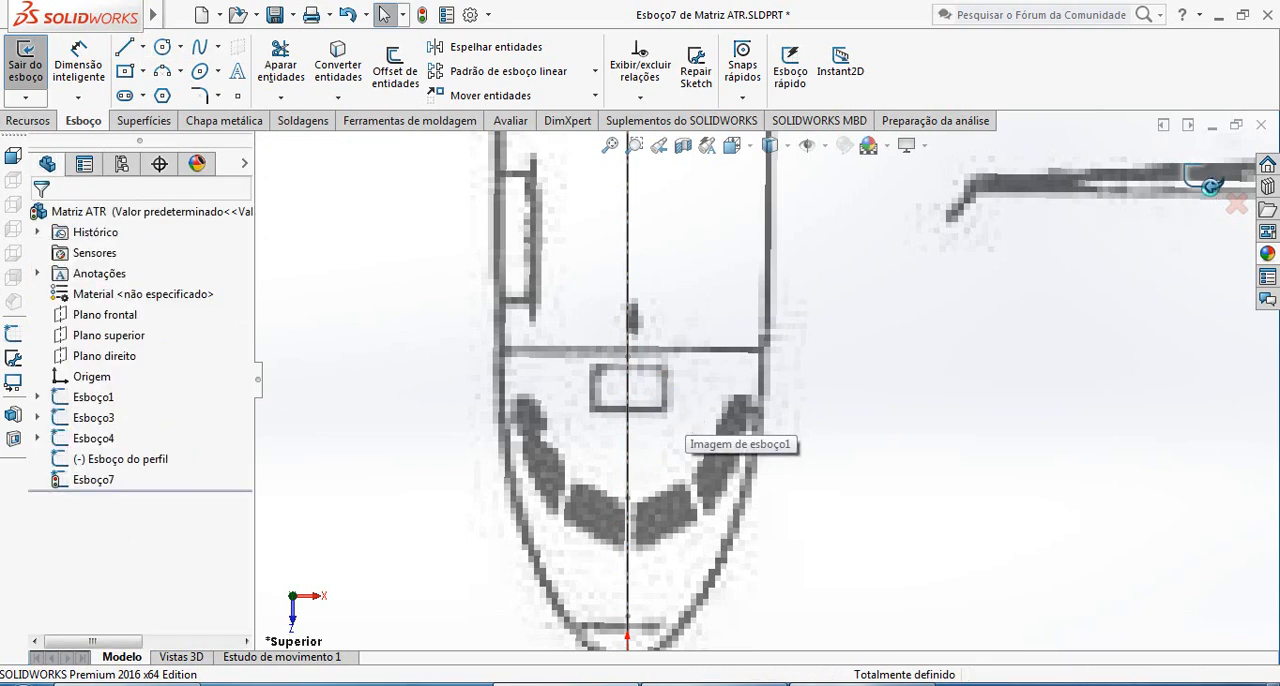
In the profile sketch, add a point where the transverse construction line behind the cockpit meets the upper outline, and close the sketch
{"action": "left_click", "coordinate": [1211, 186]}
{"action": "scroll", "coordinate": [757, 420], "scroll_direction": "up", "scroll_amount": 1}
{"action": "mouse_move", "coordinate": [909, 431]}
{"action": "middle_mouse_down"}
{"action": "mouse_move", "coordinate": [750, 434]}
{"action": "mouse_move", "coordinate": [783, 394]}
{"action": "middle_mouse_up"}
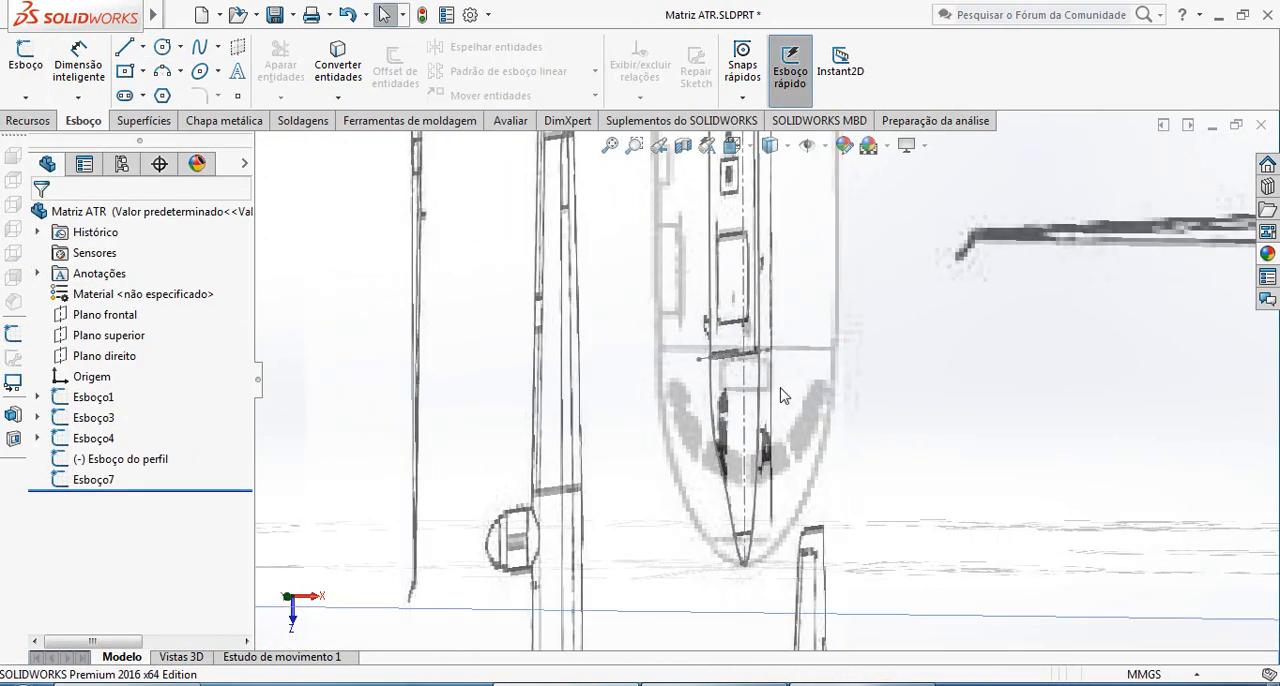
{"action": "scroll", "coordinate": [731, 380], "scroll_direction": "down", "scroll_amount": 5}
{"action": "left_click", "coordinate": [656, 397]}
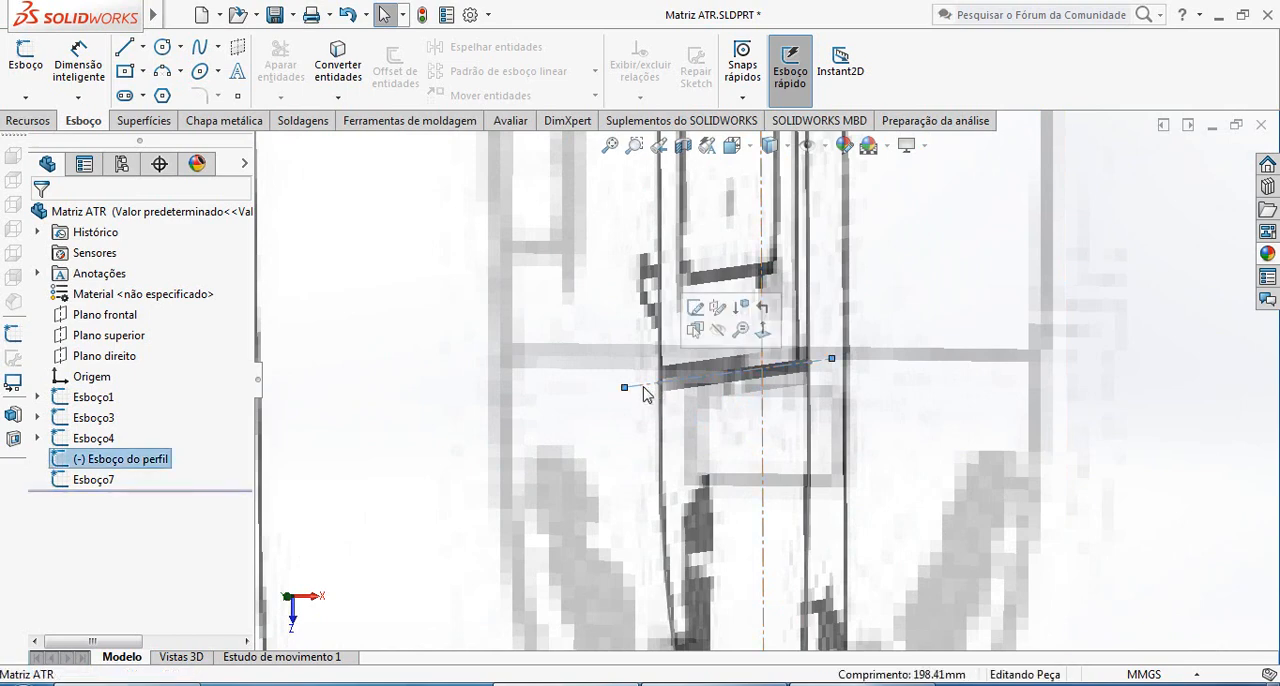
{"action": "left_click", "coordinate": [697, 308]}
{"action": "left_click", "coordinate": [237, 95]}
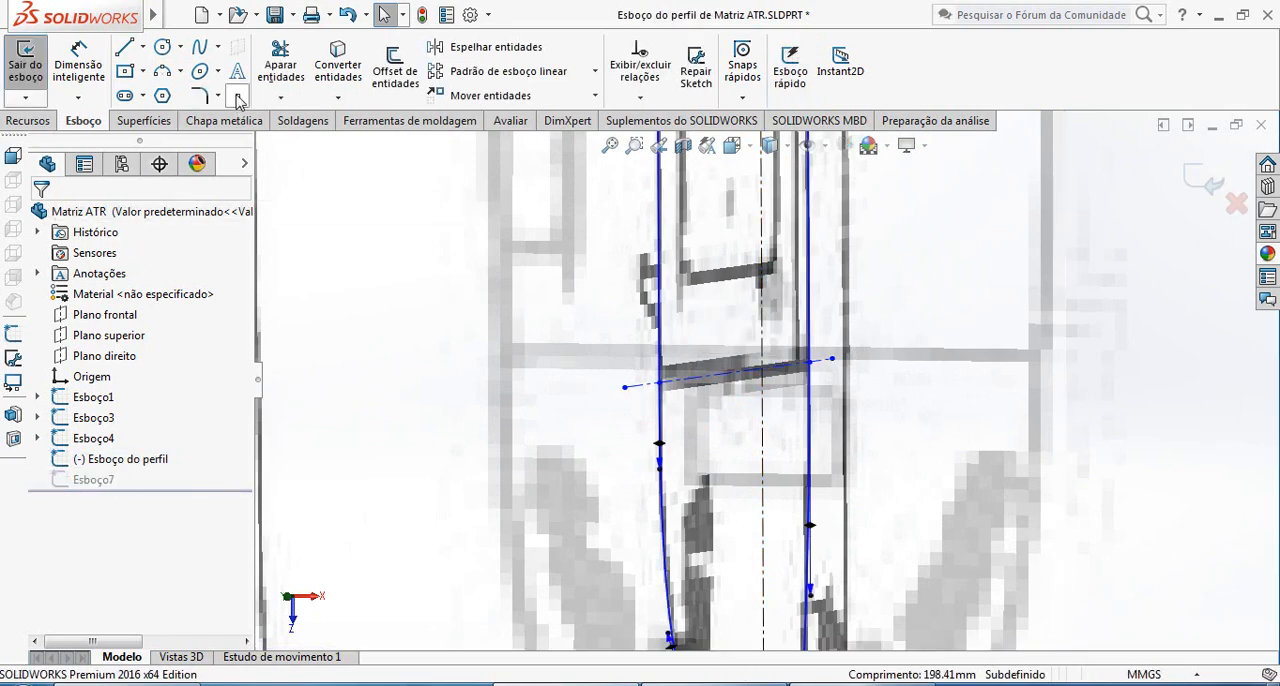
{"action": "left_click", "coordinate": [660, 384]}
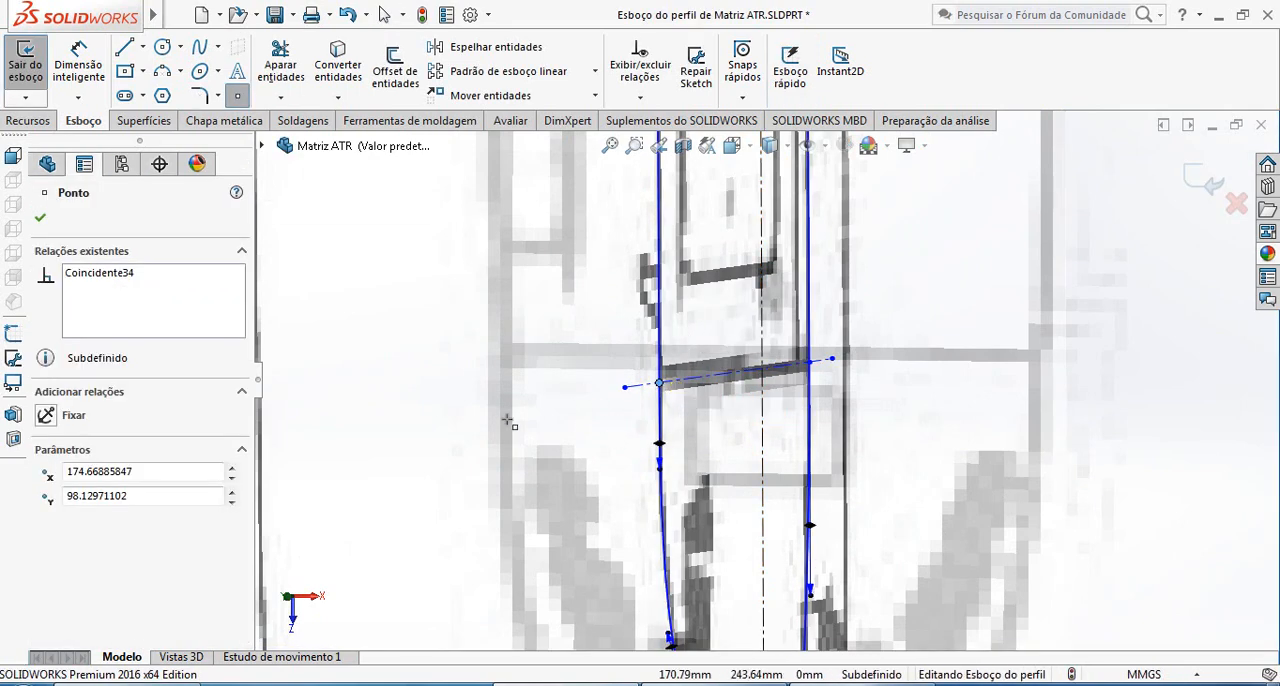
{"action": "left_click", "coordinate": [40, 220]}
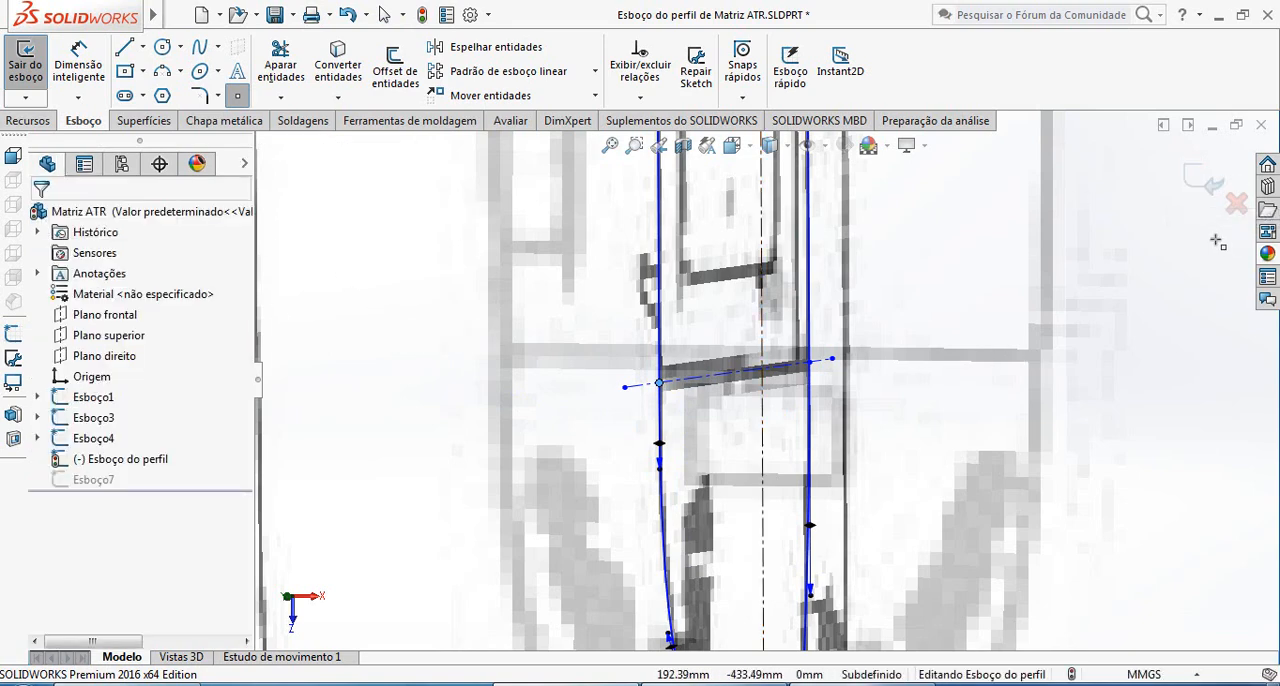
{"action": "left_click", "coordinate": [1204, 184]}
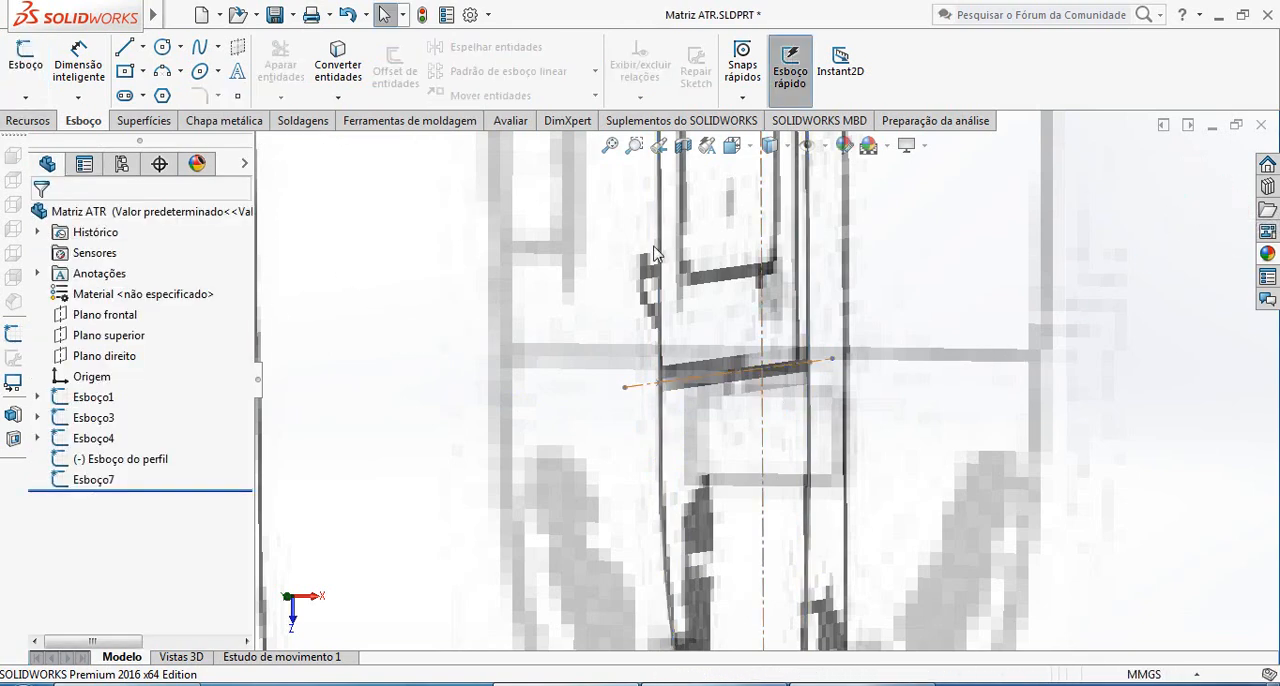
Convert the profile's point behind the cockpit into the top-plane sketch Esboço7 and exit the sketch
{"action": "left_click", "coordinate": [93, 480]}
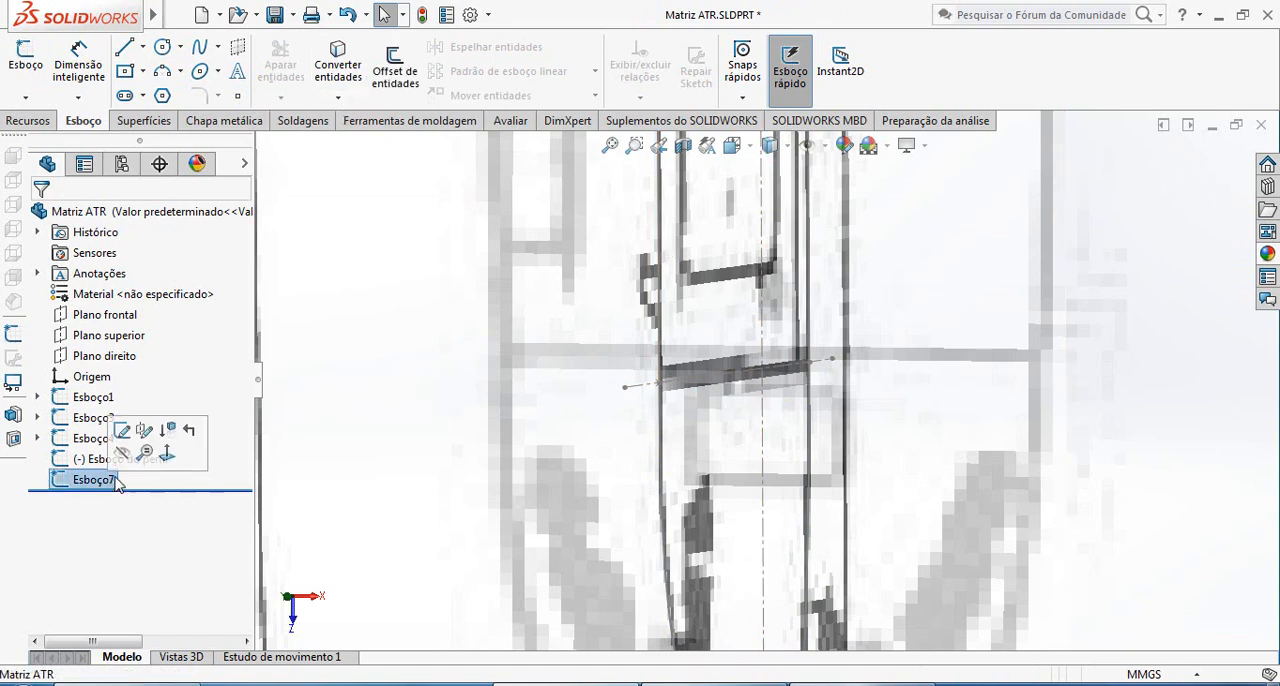
{"action": "left_click", "coordinate": [122, 438]}
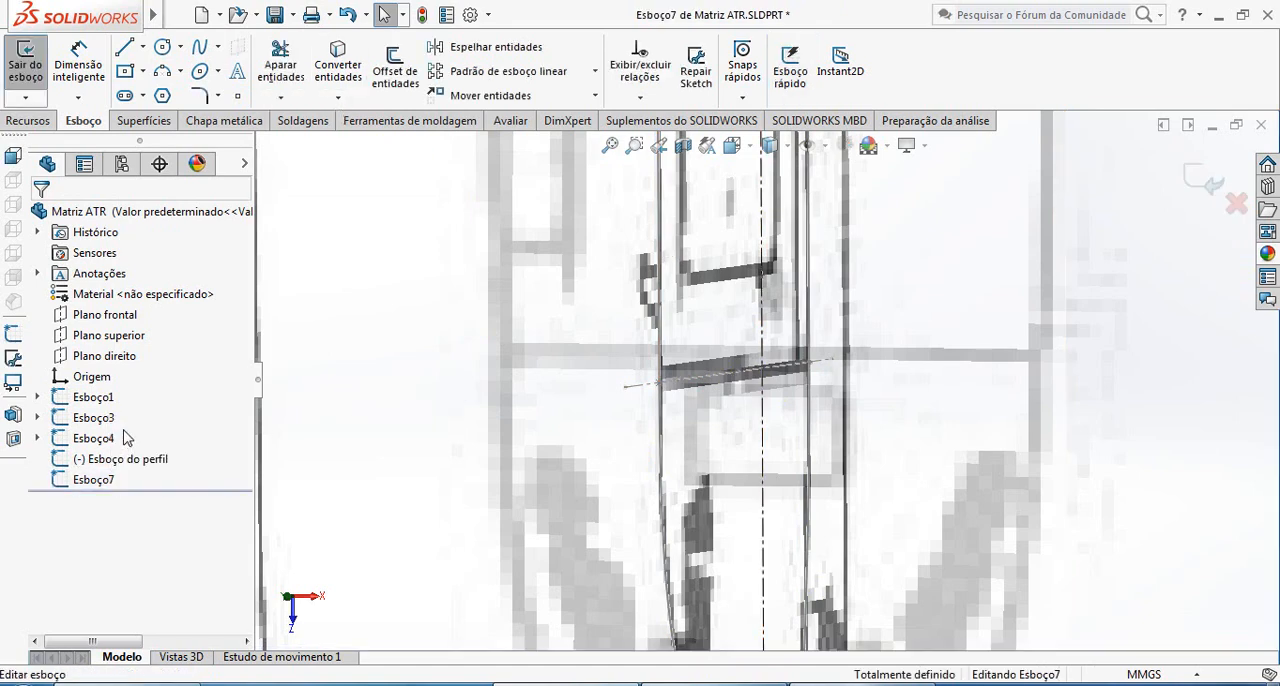
{"action": "left_click", "coordinate": [338, 65]}
{"action": "left_click", "coordinate": [659, 385]}
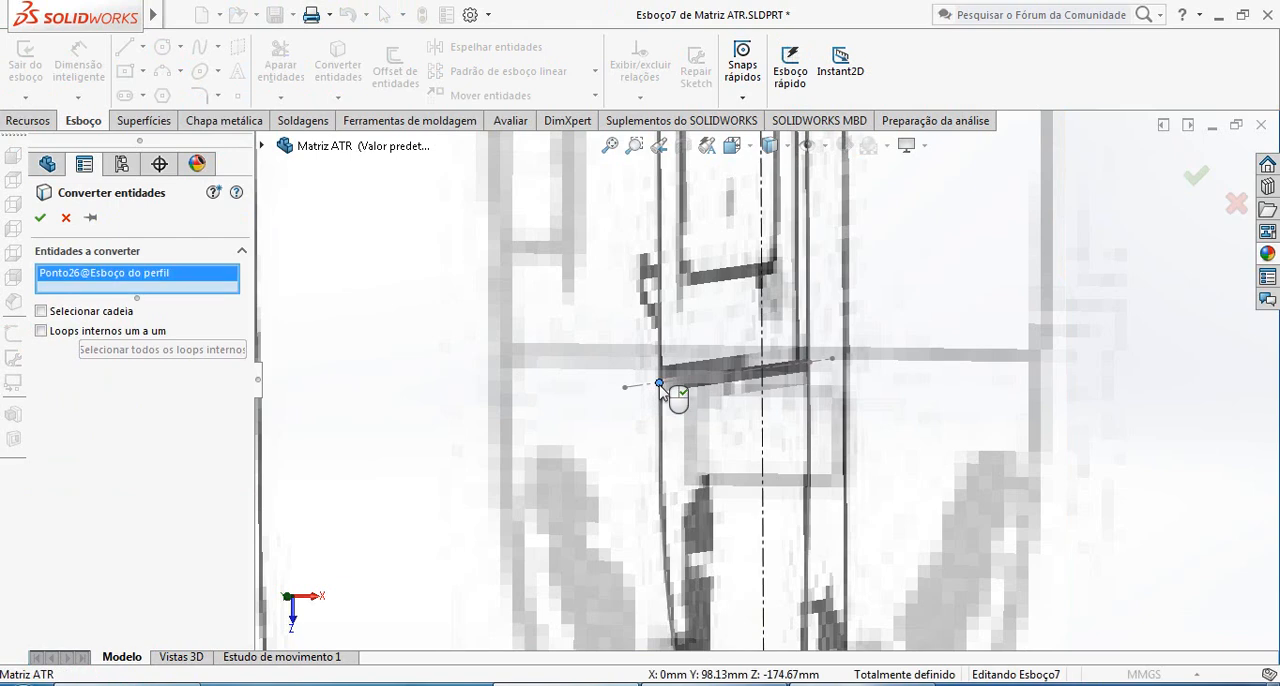
{"action": "left_click", "coordinate": [40, 219]}
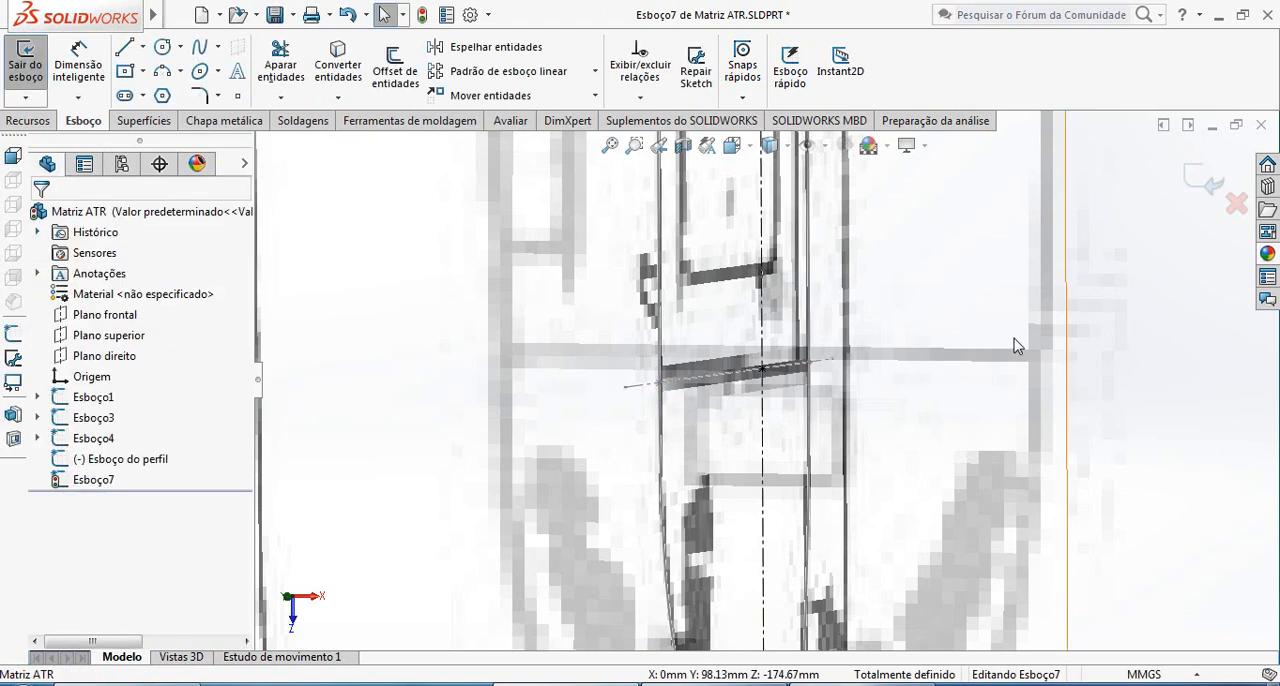
{"action": "left_click", "coordinate": [1203, 180]}
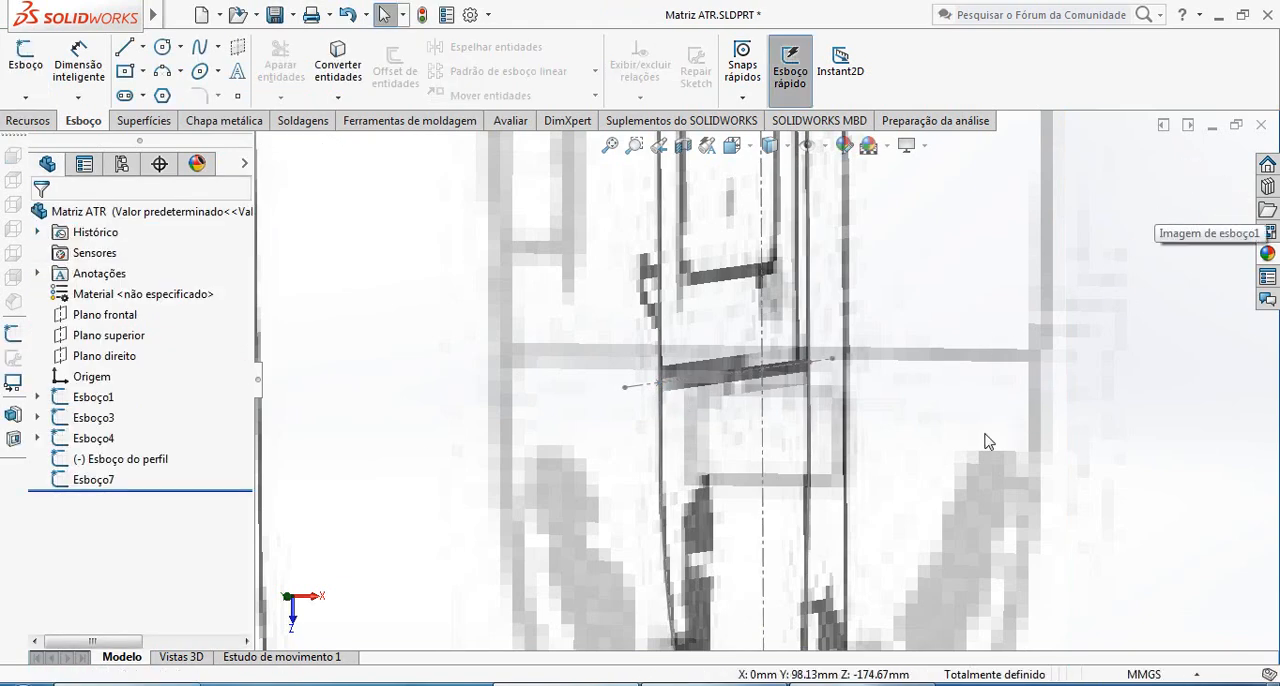
Reopen the top-plane sketch Esboço7 for editing
{"action": "left_click", "coordinate": [108, 481]}
{"action": "left_click", "coordinate": [130, 431]}
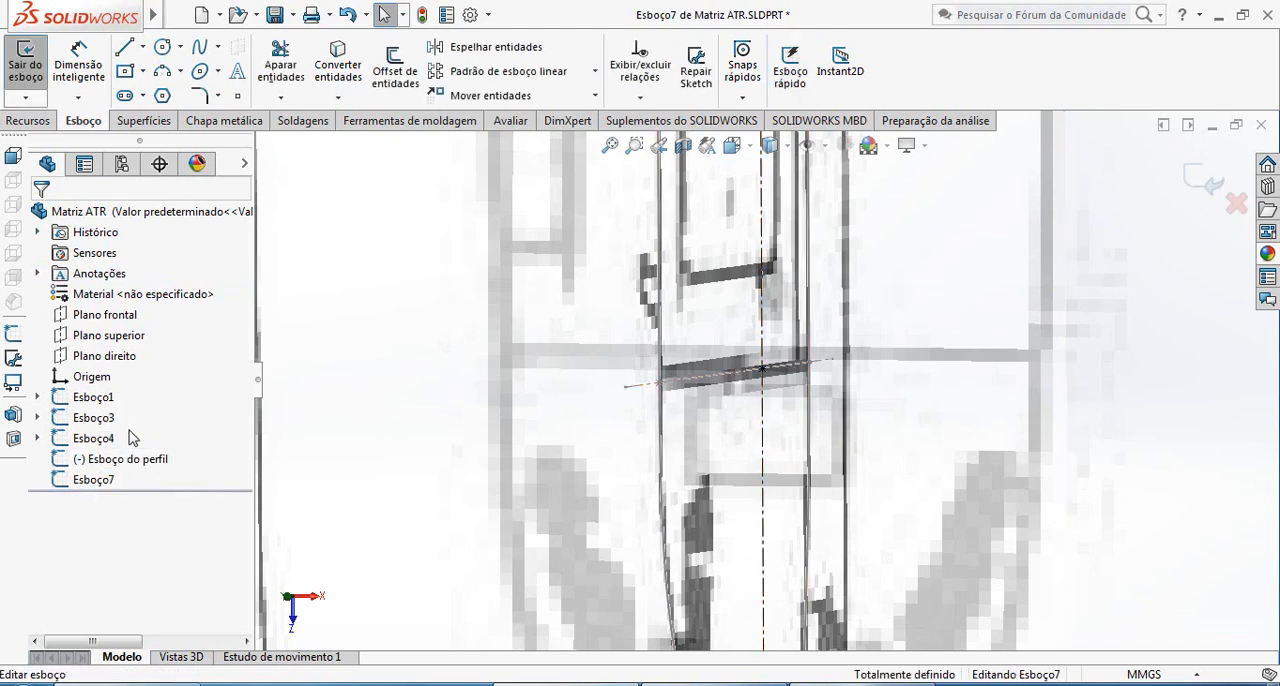
{"action": "scroll", "coordinate": [677, 374], "scroll_direction": "down", "scroll_amount": 6}
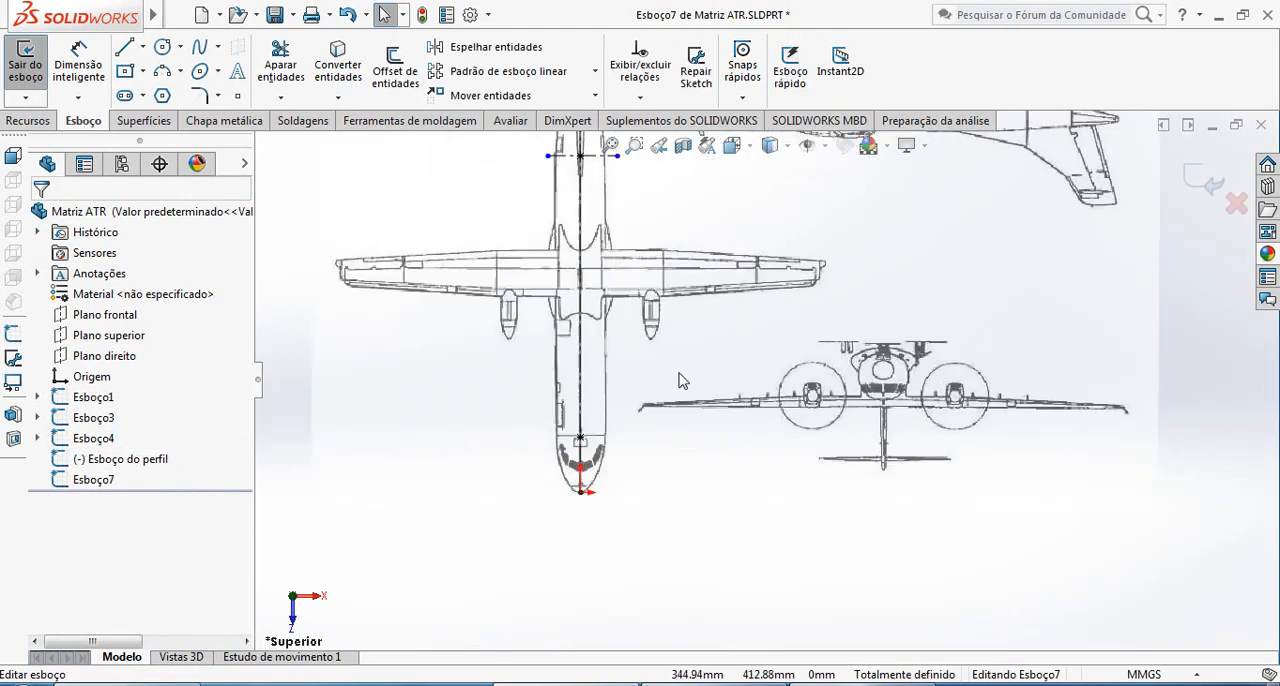
{"action": "left_click", "coordinate": [143, 48]}
{"action": "left_click", "coordinate": [180, 89]}
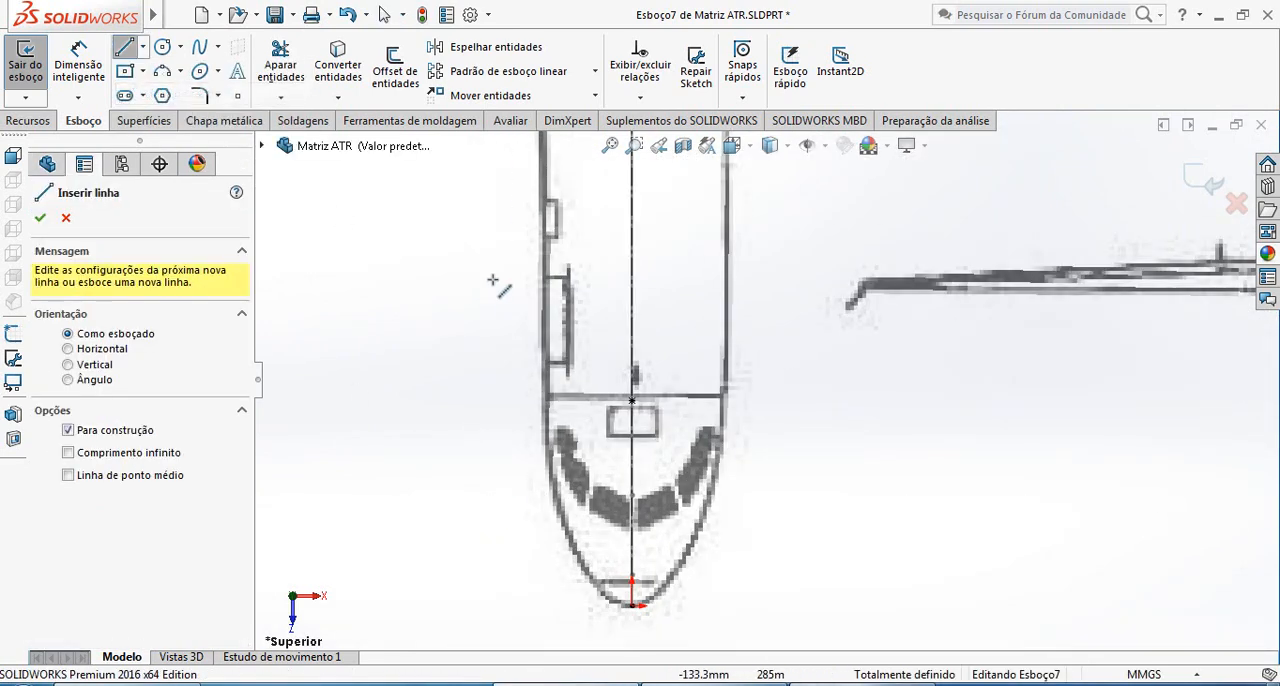
{"action": "left_click", "coordinate": [526, 400]}
{"action": "left_click", "coordinate": [749, 393]}
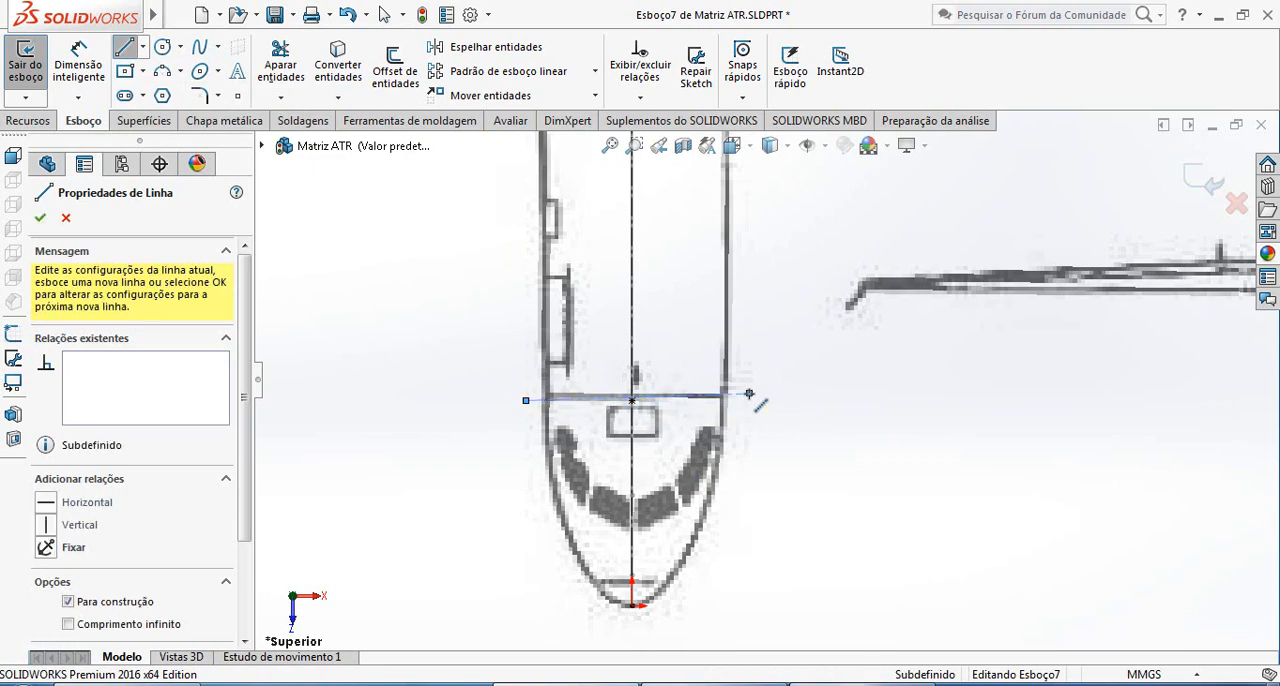
{"action": "key", "text": "Escape"}
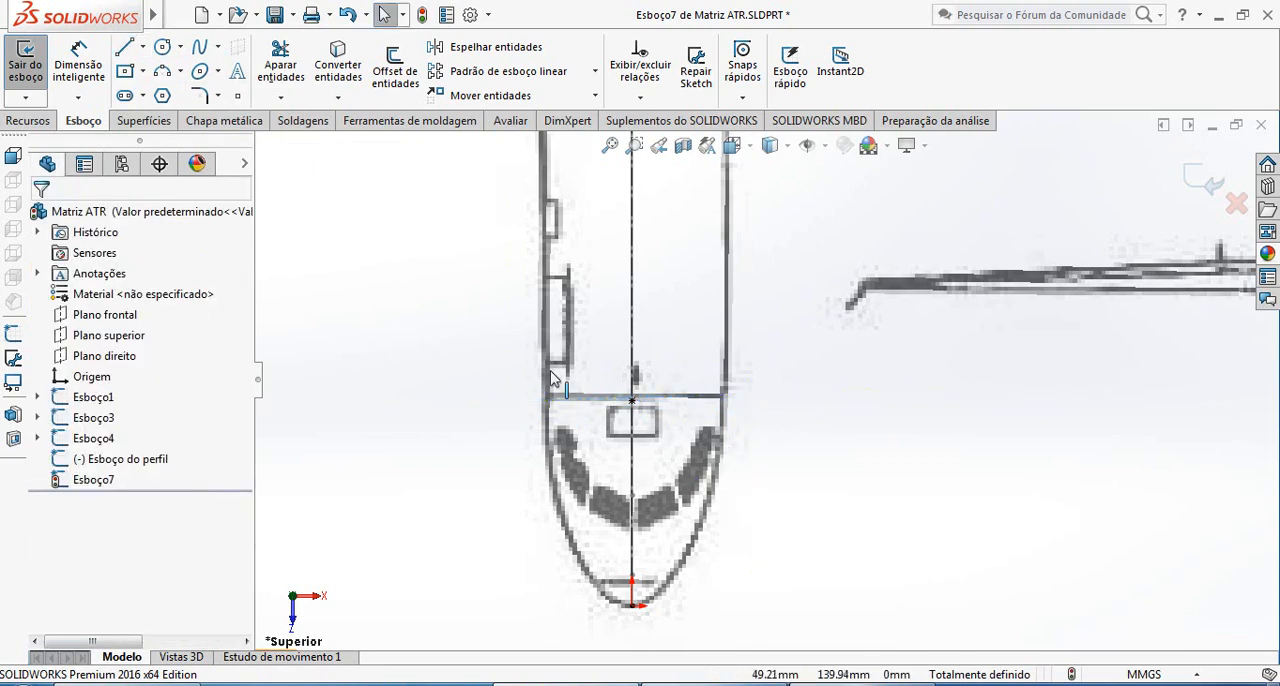
Sketch a horizontal centerline about 198 mm long across the fuselage through the converted point behind the cockpit
{"action": "left_click", "coordinate": [143, 47]}
{"action": "left_click", "coordinate": [170, 92]}
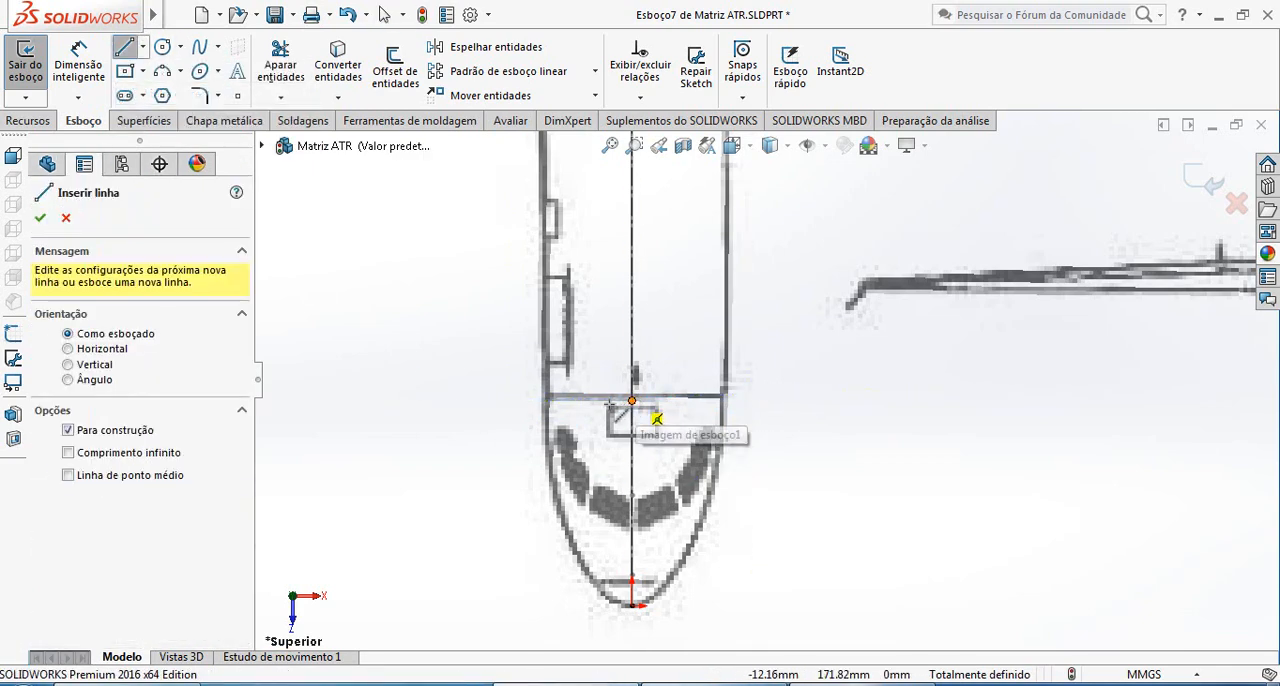
{"action": "left_click", "coordinate": [526, 400]}
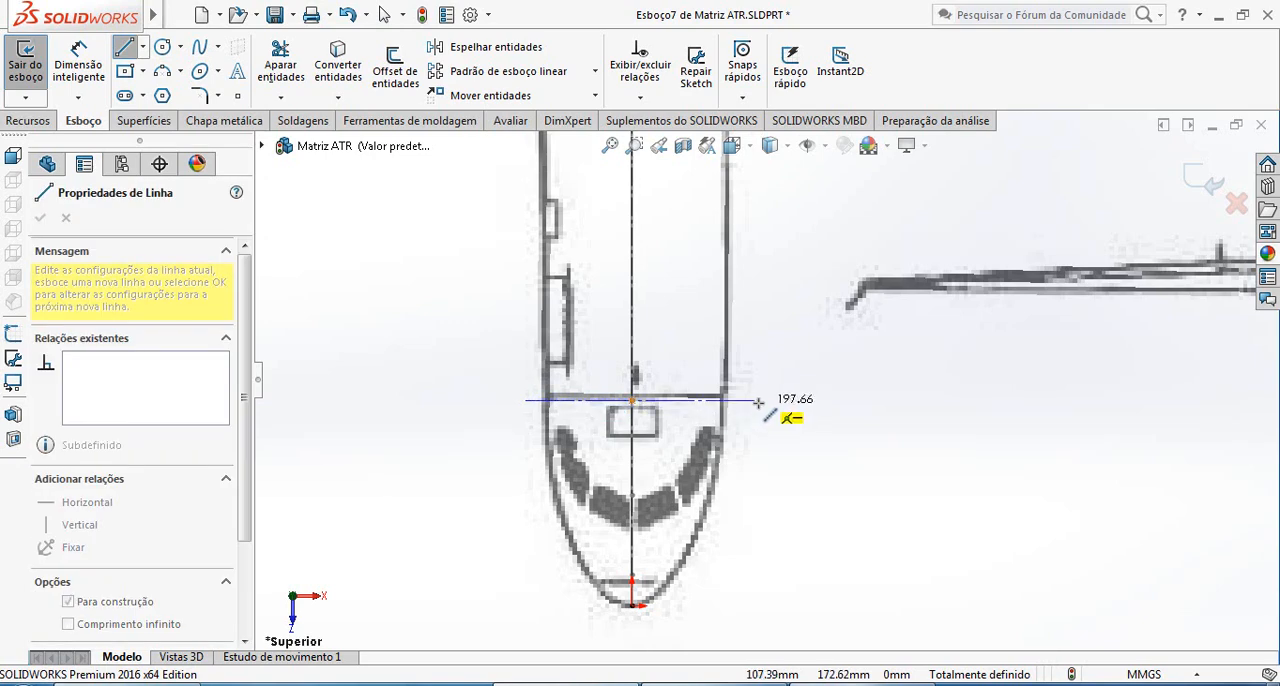
{"action": "left_click", "coordinate": [758, 402]}
{"action": "key", "text": "Escape"}
Sketch a two-point spline from the origin at the nose tip to where the transverse centerline behind the cockpit meets the +X-side fuselage outline
{"action": "scroll", "coordinate": [712, 602], "scroll_direction": "up", "scroll_amount": 2}
{"action": "scroll", "coordinate": [703, 545], "scroll_direction": "down", "scroll_amount": 4}
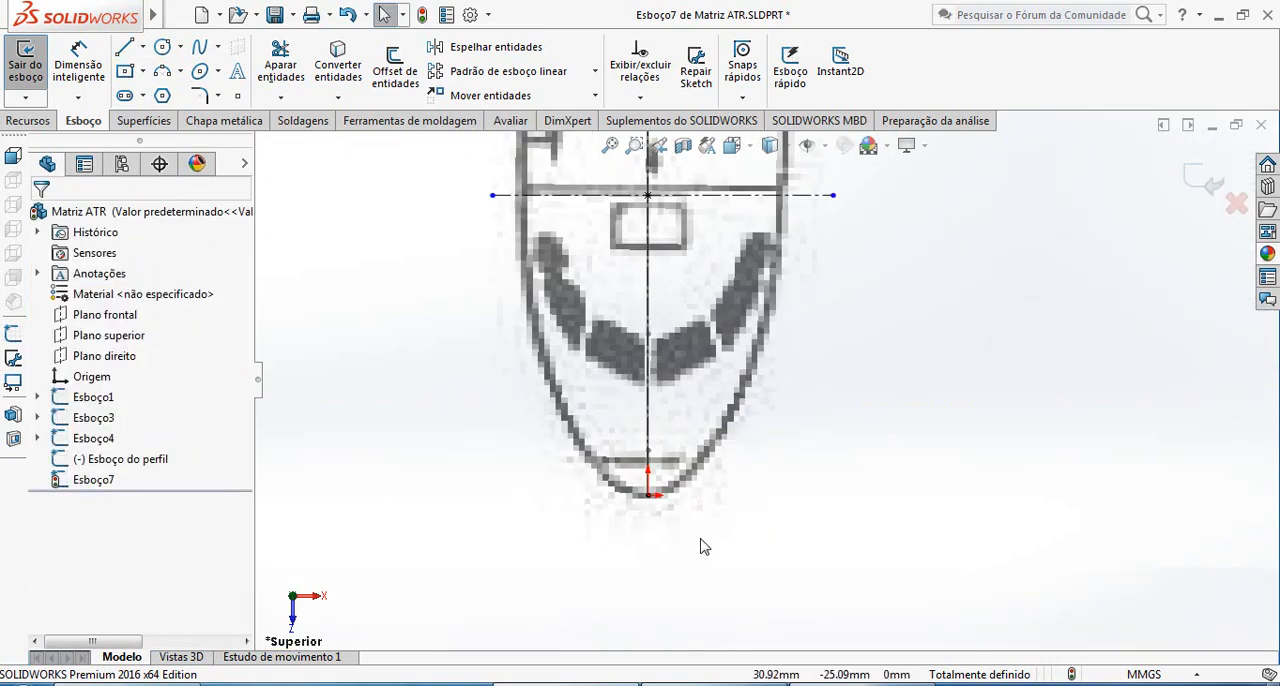
{"action": "scroll", "coordinate": [757, 523], "scroll_direction": "up", "scroll_amount": 2}
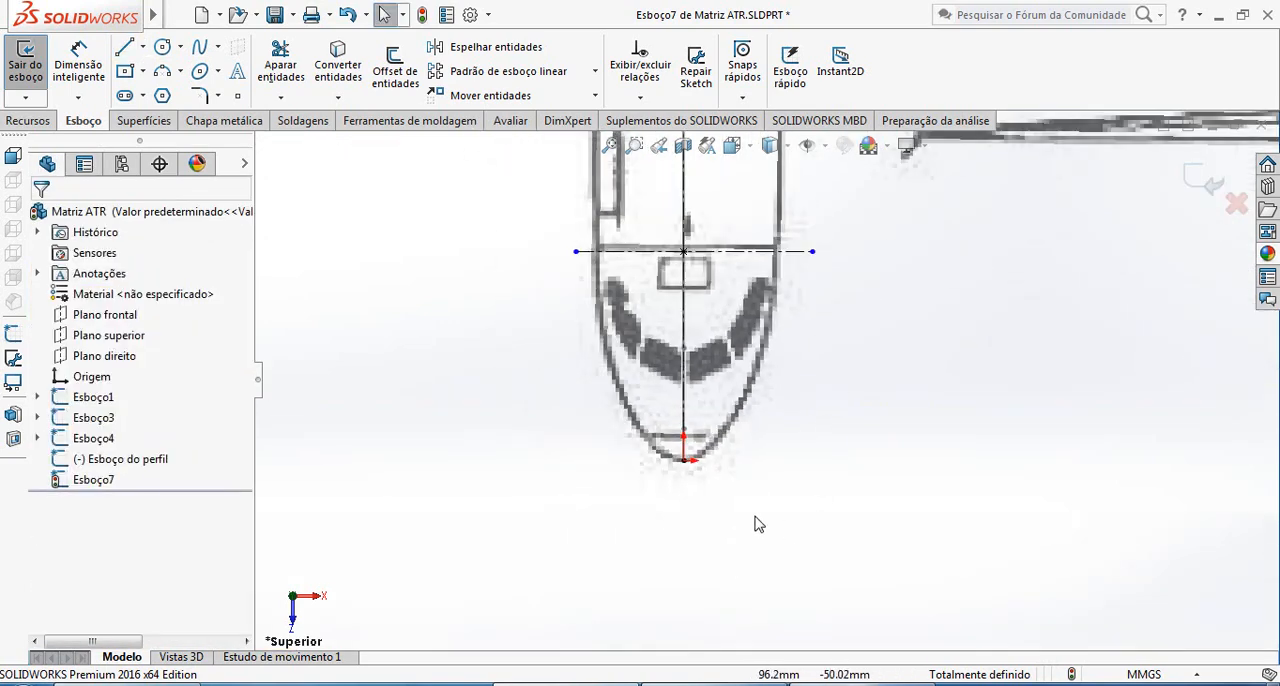
{"action": "scroll", "coordinate": [666, 443], "scroll_direction": "down", "scroll_amount": 4}
{"action": "scroll", "coordinate": [898, 328], "scroll_direction": "up", "scroll_amount": 3}
{"action": "scroll", "coordinate": [898, 328], "scroll_direction": "up", "scroll_amount": 3}
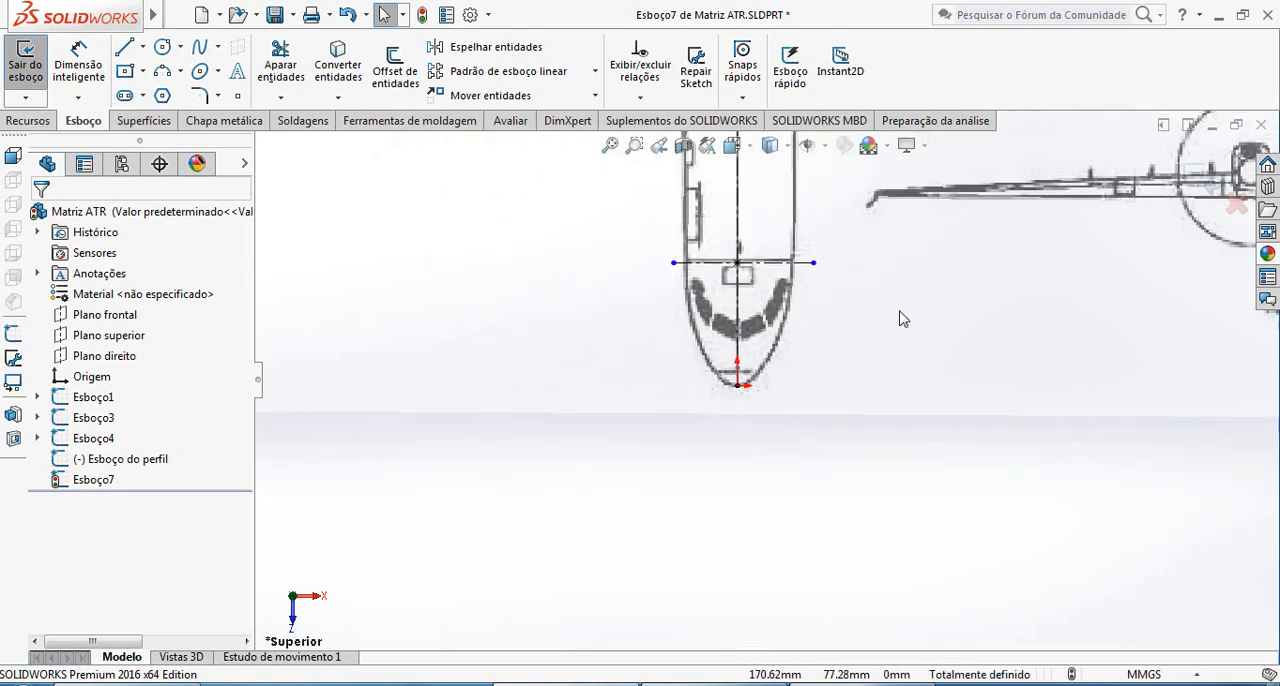
{"action": "scroll", "coordinate": [892, 320], "scroll_direction": "down", "scroll_amount": 3}
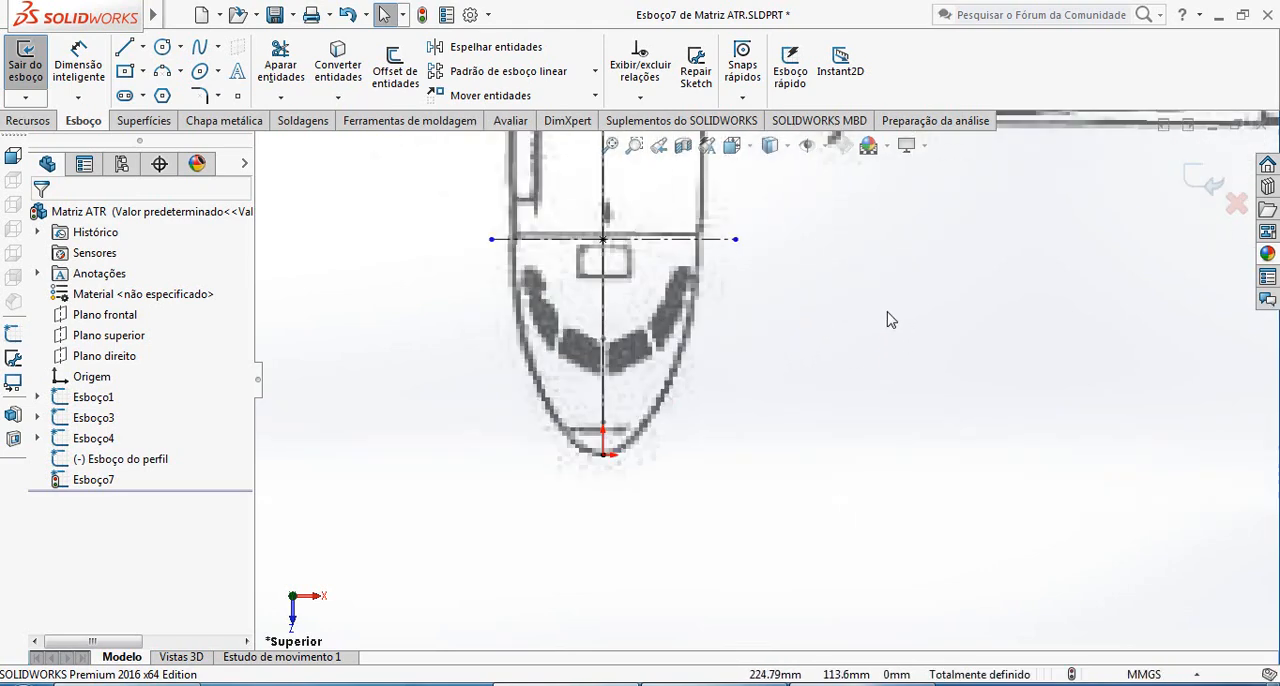
{"action": "left_click", "coordinate": [201, 55]}
{"action": "left_click", "coordinate": [604, 433]}
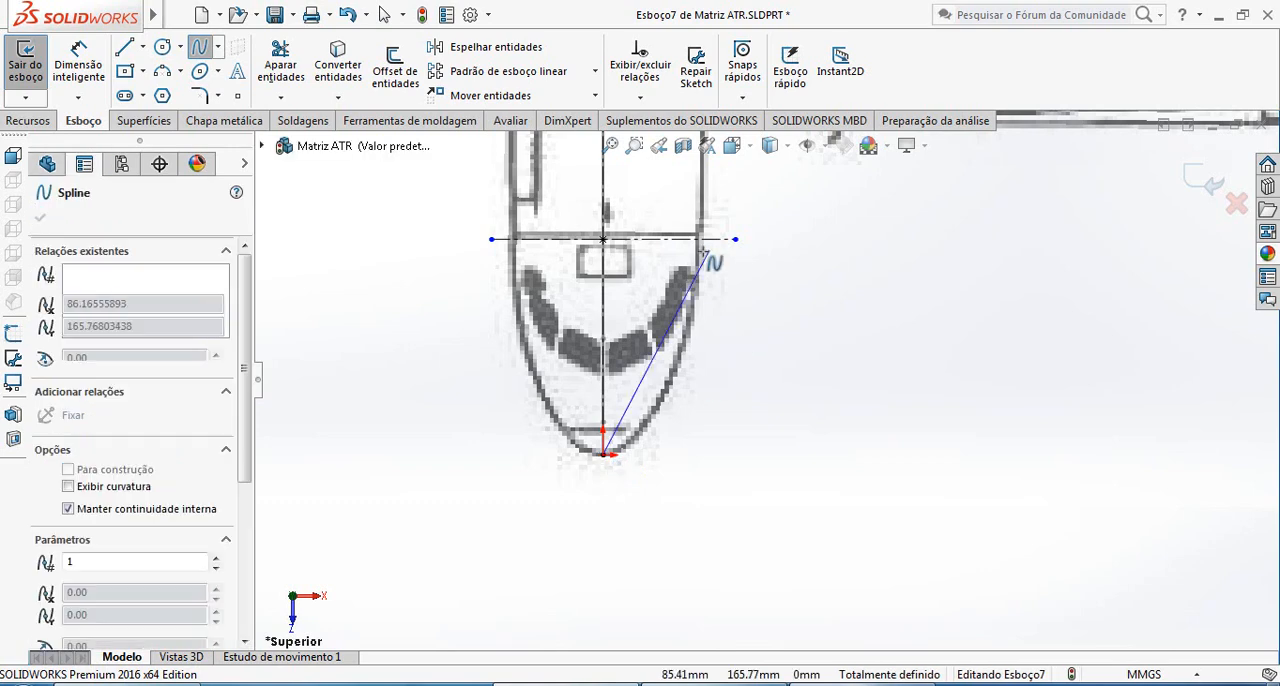
{"action": "left_click", "coordinate": [700, 242]}
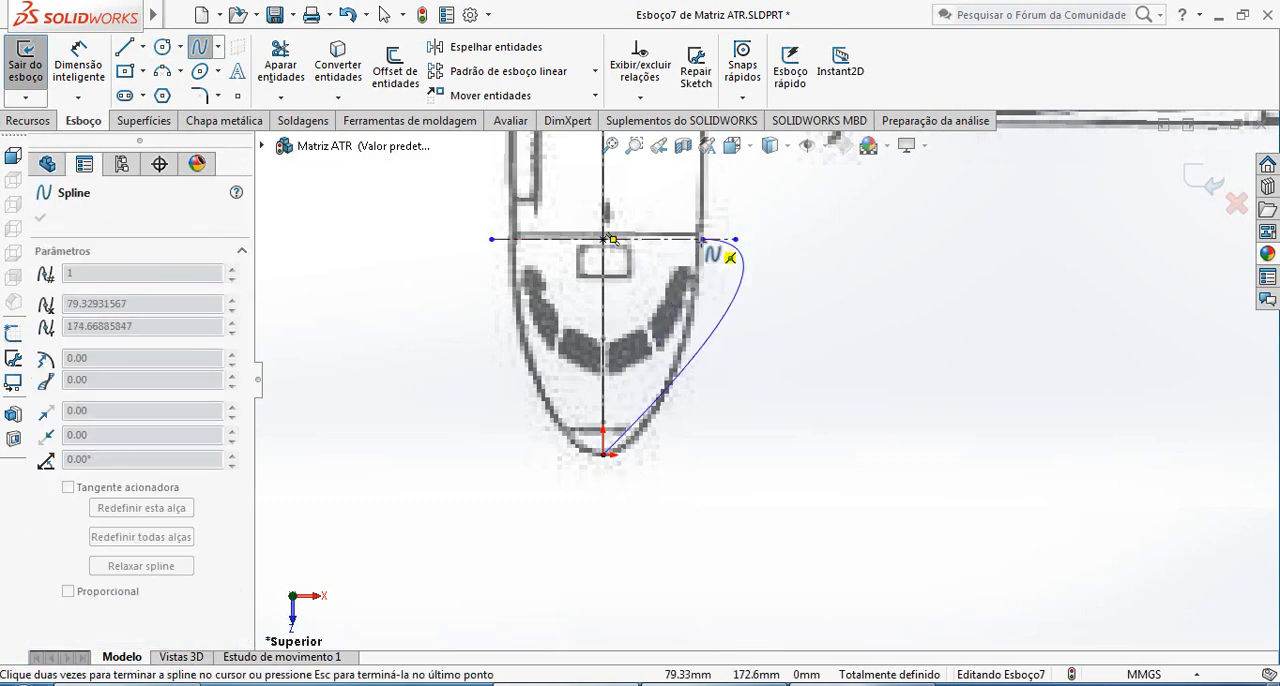
{"action": "key", "text": "Escape"}
Pull the spline's tangent handle at the nose tip to follow the blueprint outline and make the handle horizontal
{"action": "scroll", "coordinate": [668, 375], "scroll_direction": "down", "scroll_amount": 2}
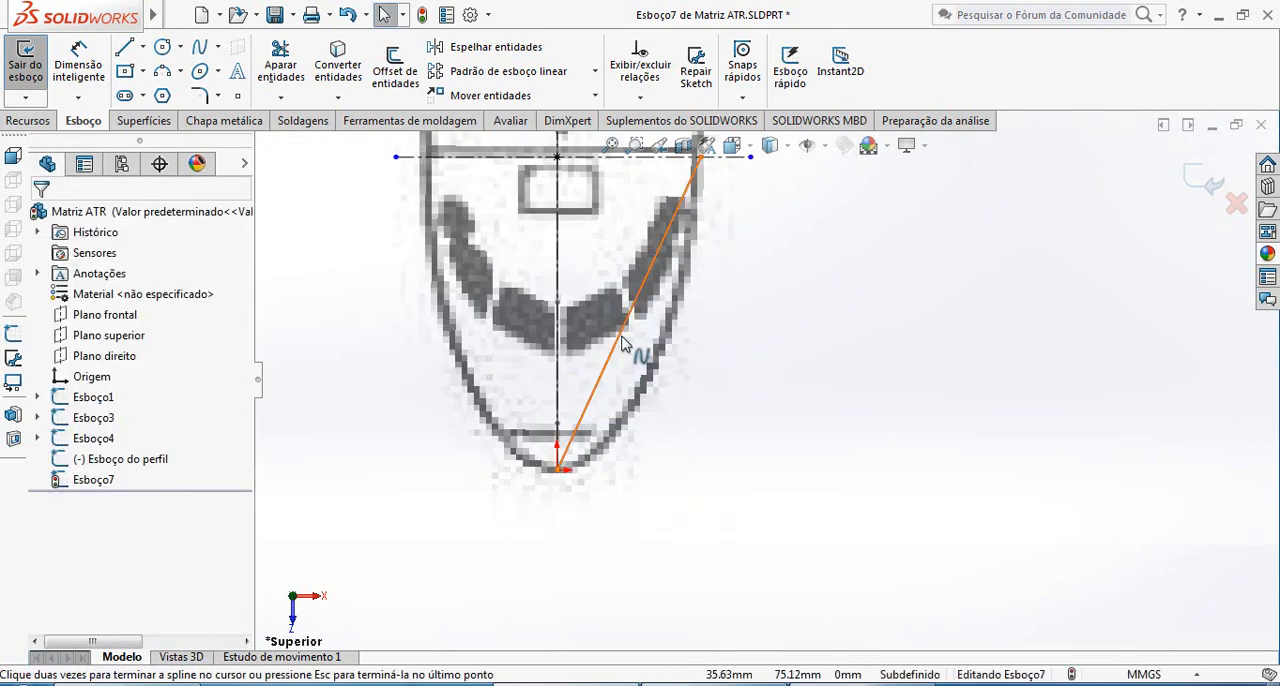
{"action": "left_click", "coordinate": [627, 357]}
{"action": "left_click_drag", "start_coordinate": [618, 357], "coordinate": [633, 485]}
{"action": "left_click", "coordinate": [87, 418]}
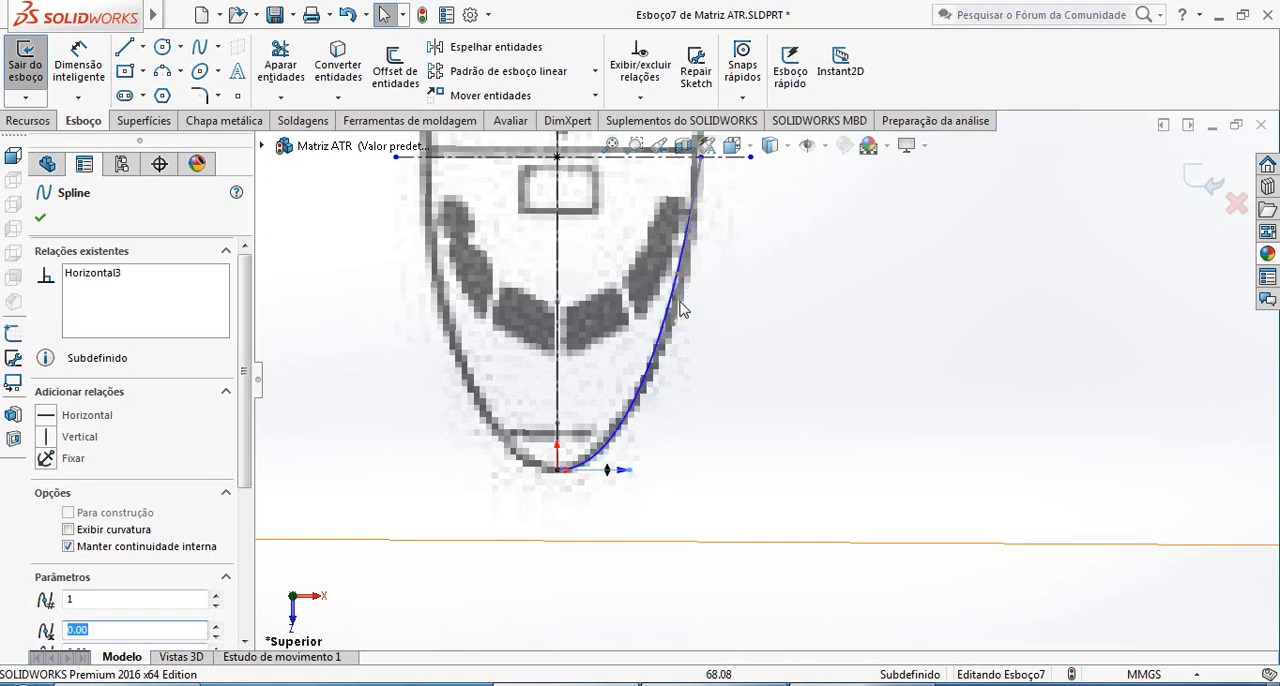
{"action": "left_click", "coordinate": [40, 218]}
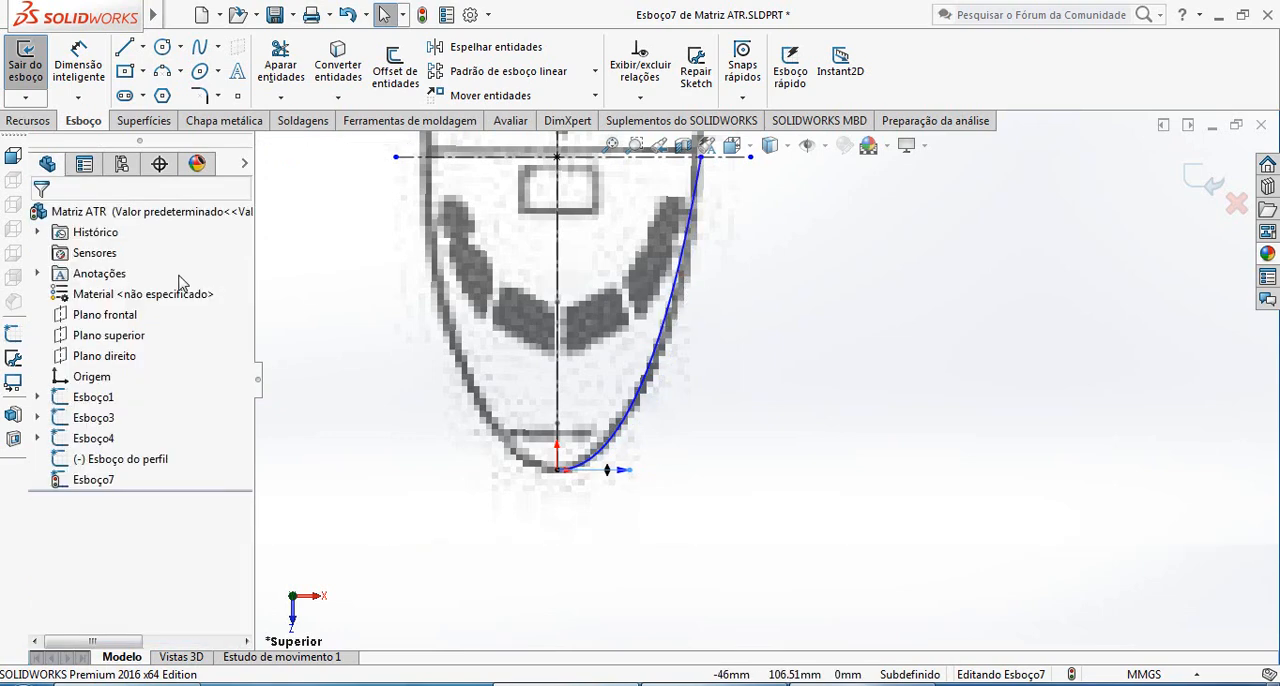
Adjust the tangent handle at the spline's end behind the cockpit to the blueprint outline and make it vertical
{"action": "left_click", "coordinate": [686, 288]}
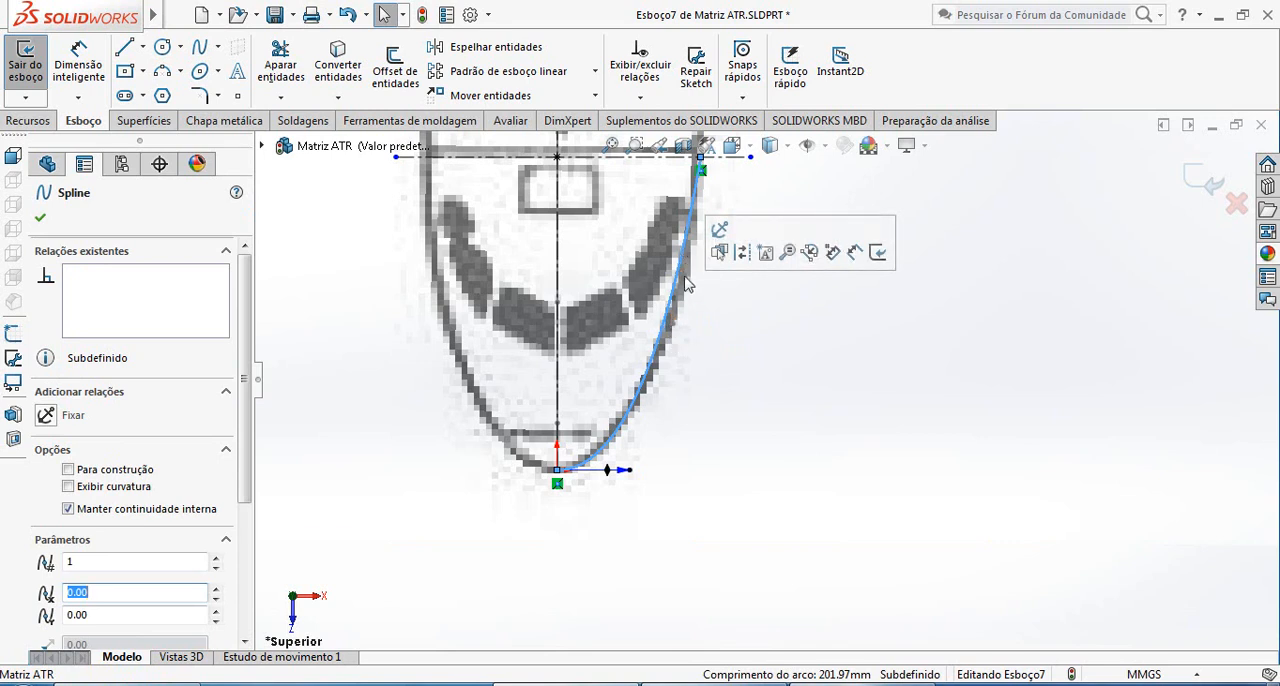
{"action": "left_click_drag", "start_coordinate": [677, 328], "coordinate": [697, 300]}
{"action": "left_click", "coordinate": [103, 437]}
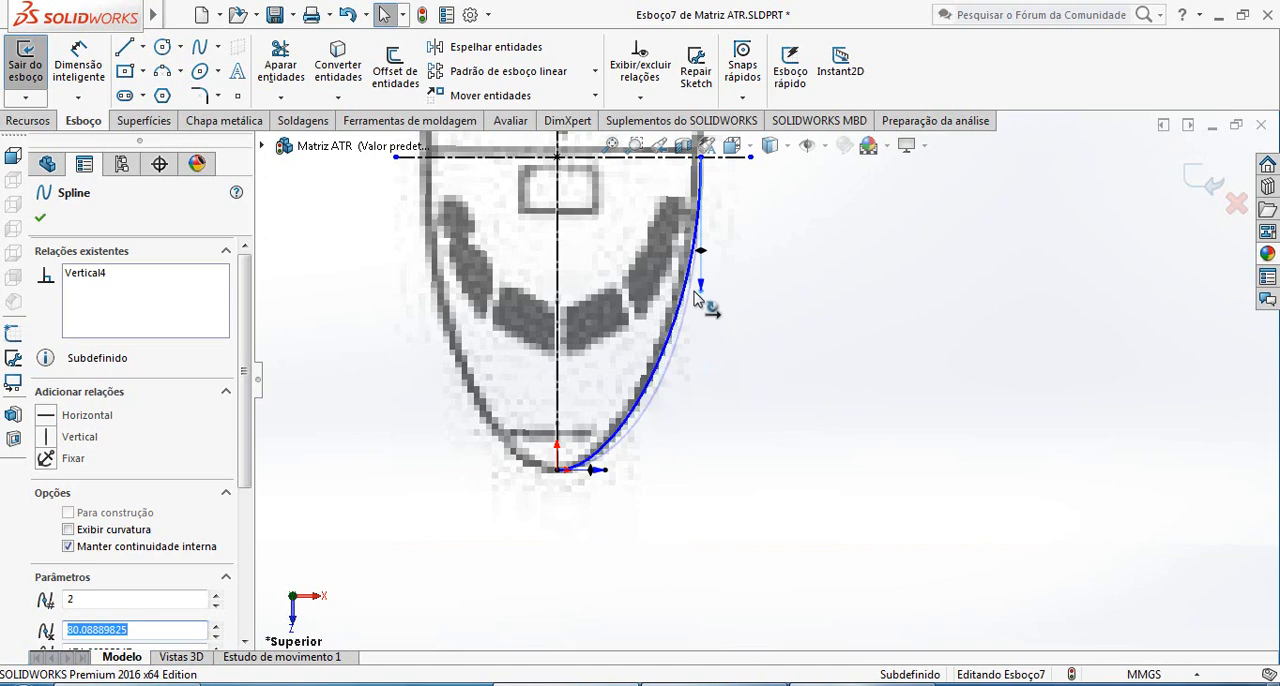
Sketch a vertical line about 881 mm long from the nose spline's end to the transverse centerline at the rear fuselage
{"action": "scroll", "coordinate": [697, 300], "scroll_direction": "up", "scroll_amount": 6}
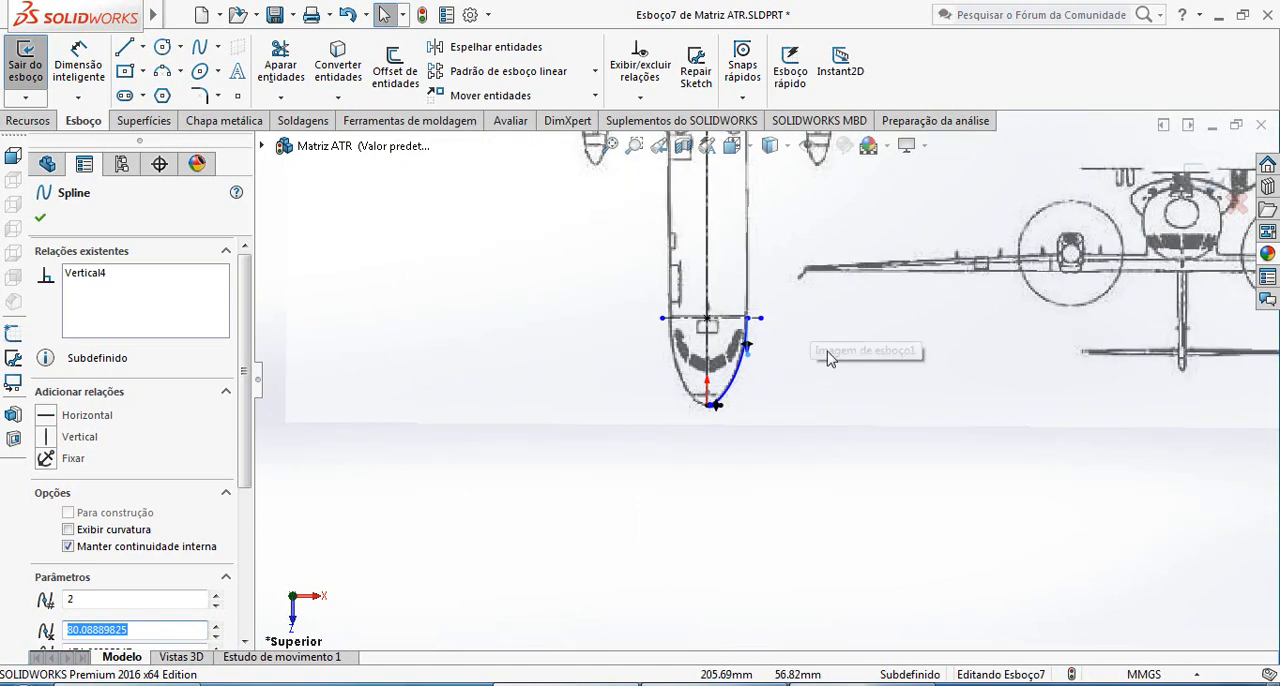
{"action": "scroll", "coordinate": [808, 364], "scroll_direction": "down", "scroll_amount": 3}
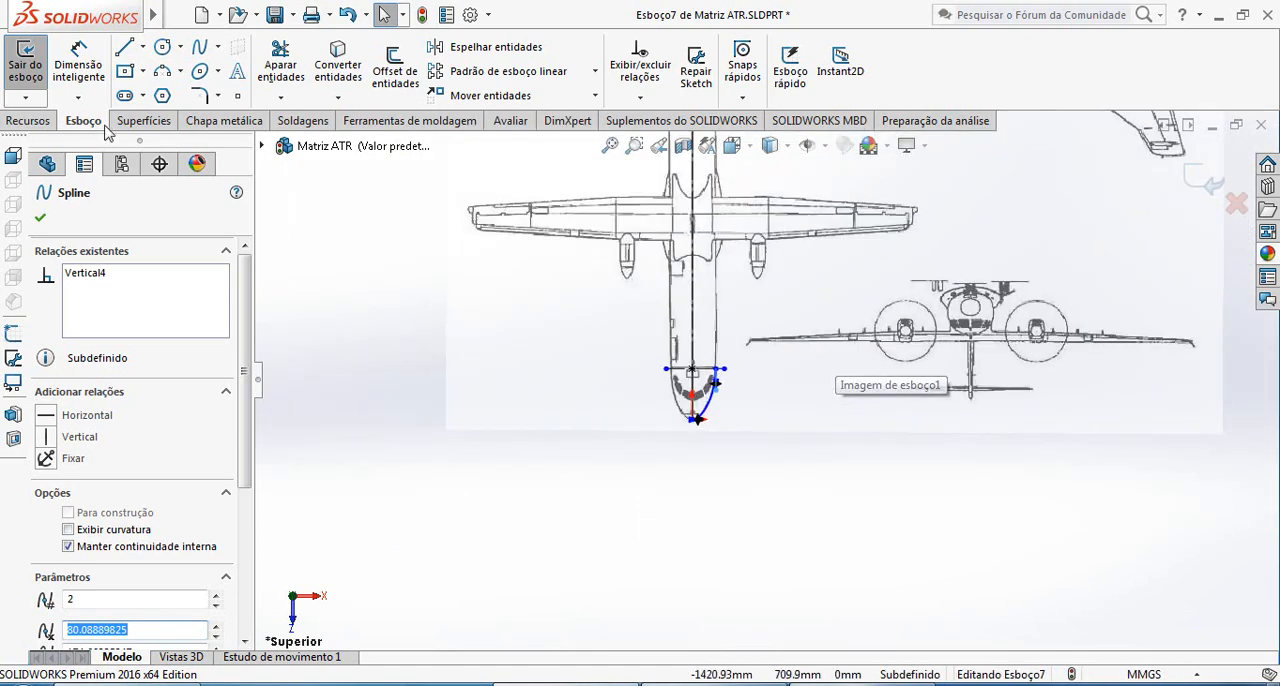
{"action": "left_click", "coordinate": [142, 47]}
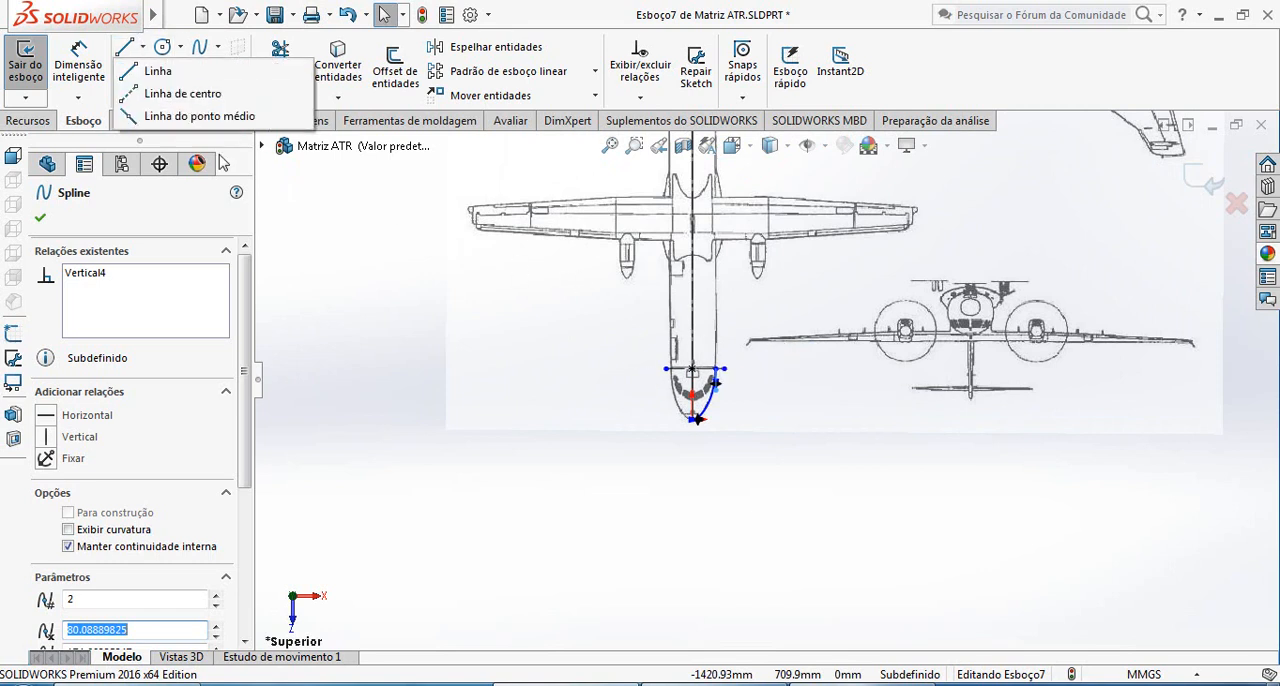
{"action": "left_click", "coordinate": [157, 71]}
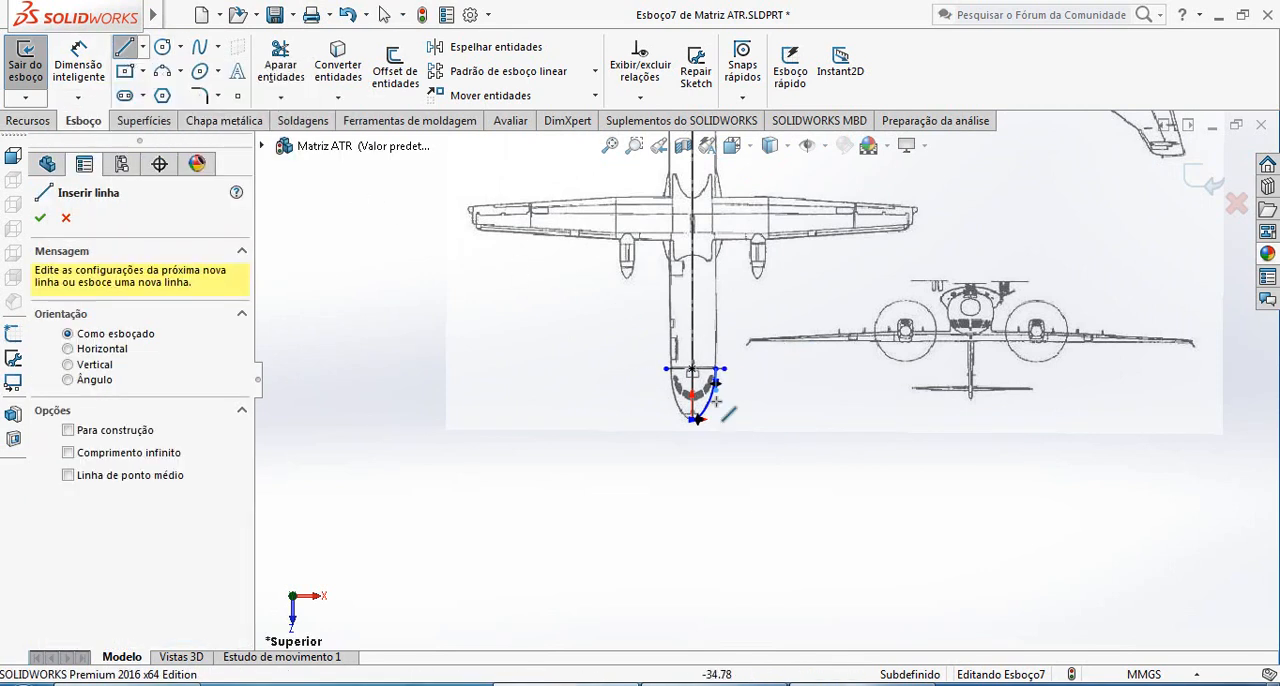
{"action": "left_click", "coordinate": [715, 369]}
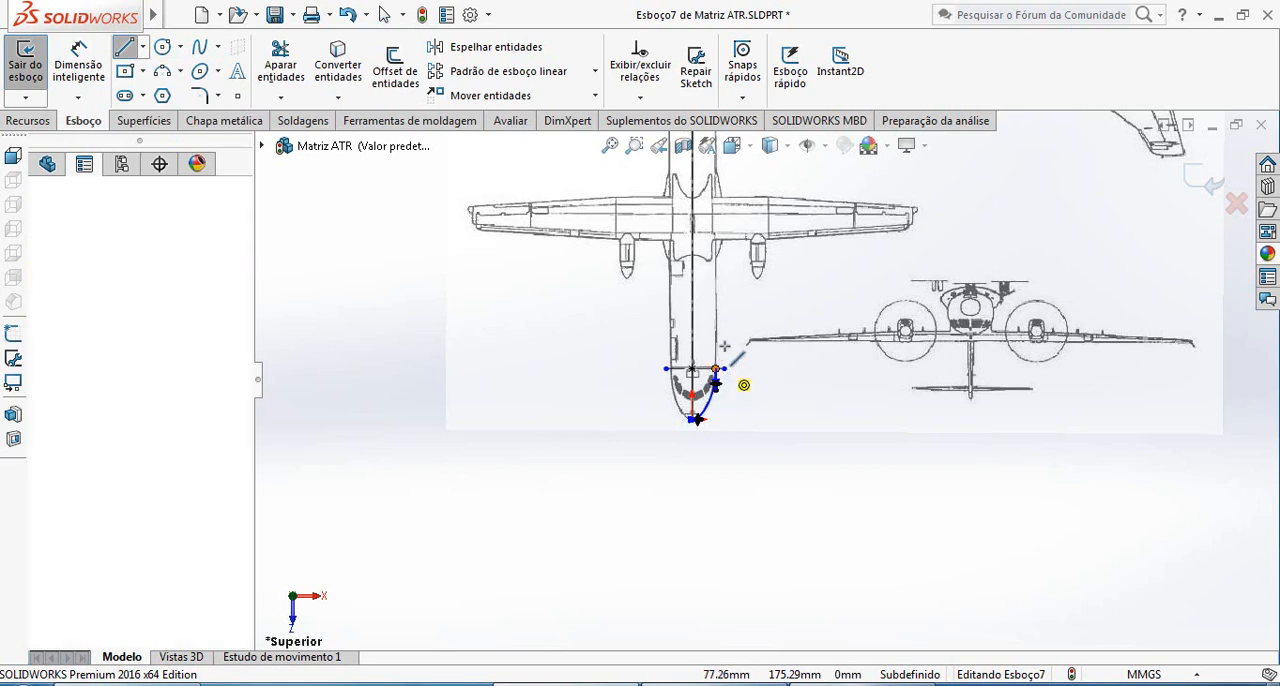
{"action": "scroll", "coordinate": [734, 318], "scroll_direction": "up", "scroll_amount": 6}
{"action": "scroll", "coordinate": [793, 298], "scroll_direction": "down", "scroll_amount": 6}
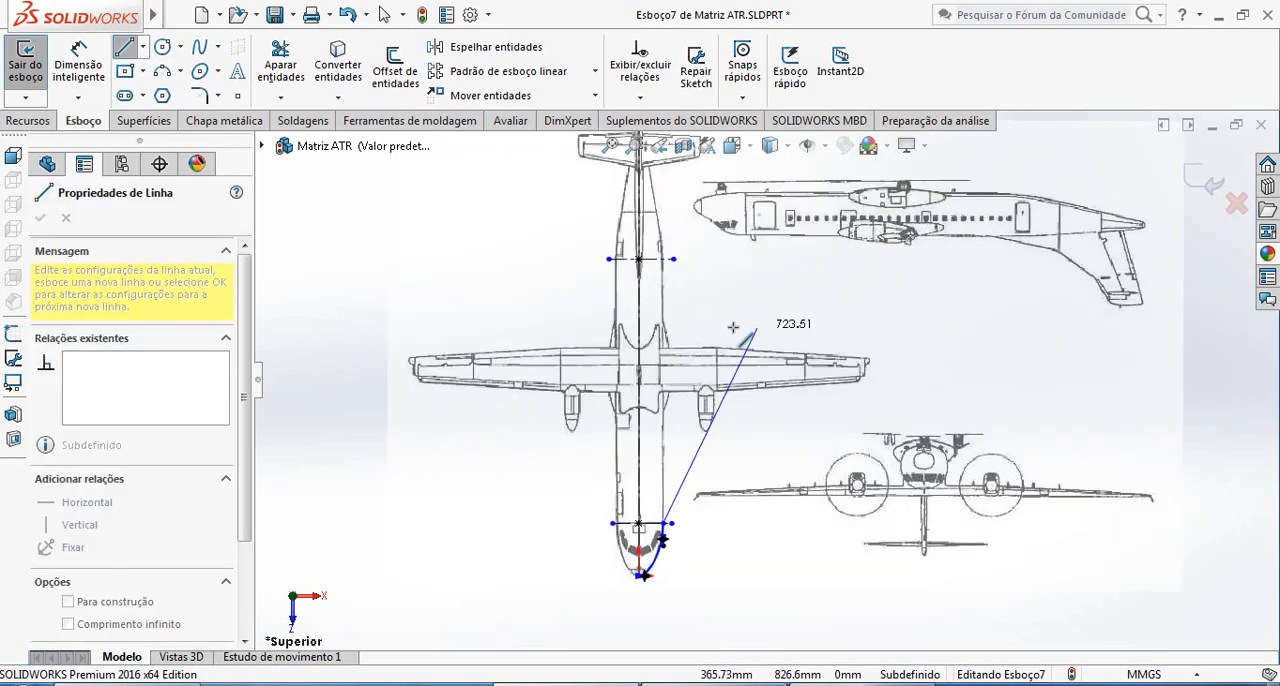
{"action": "left_click", "coordinate": [672, 259]}
{"action": "key", "text": "Escape"}
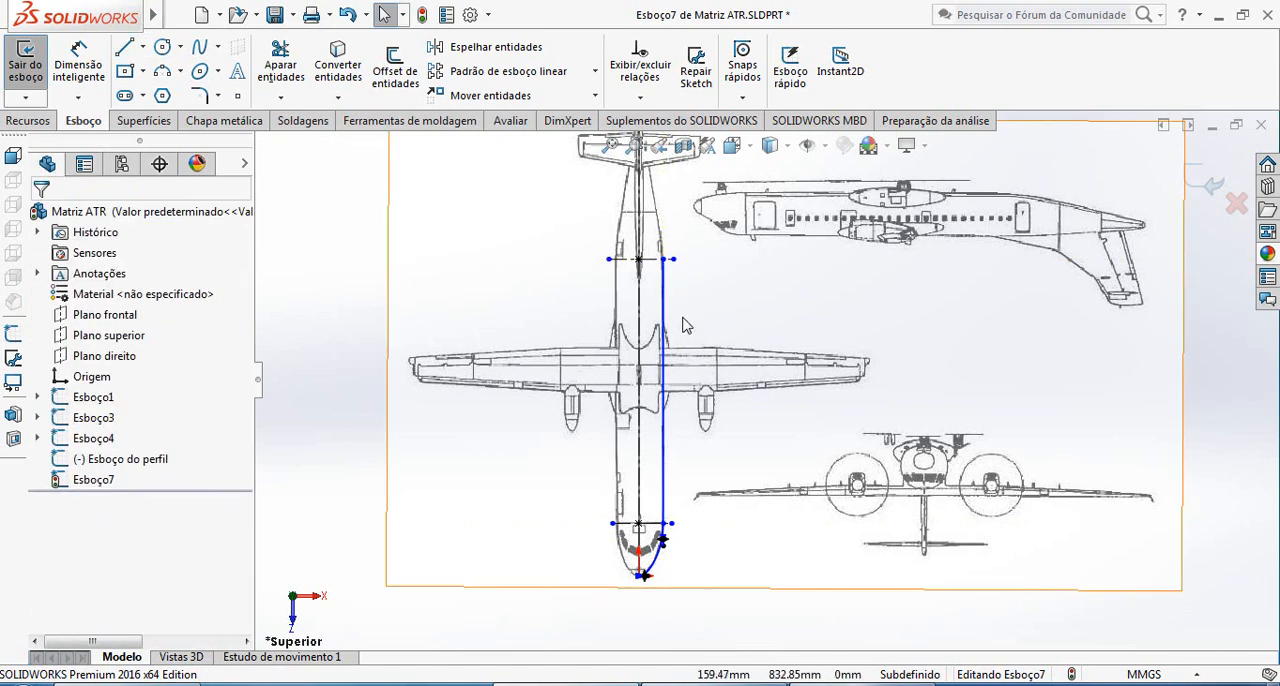
Sketch a short horizontal centerline across the tail tip, passing through the point on the longitudinal centerline
{"action": "scroll", "coordinate": [685, 325], "scroll_direction": "down", "scroll_amount": 4}
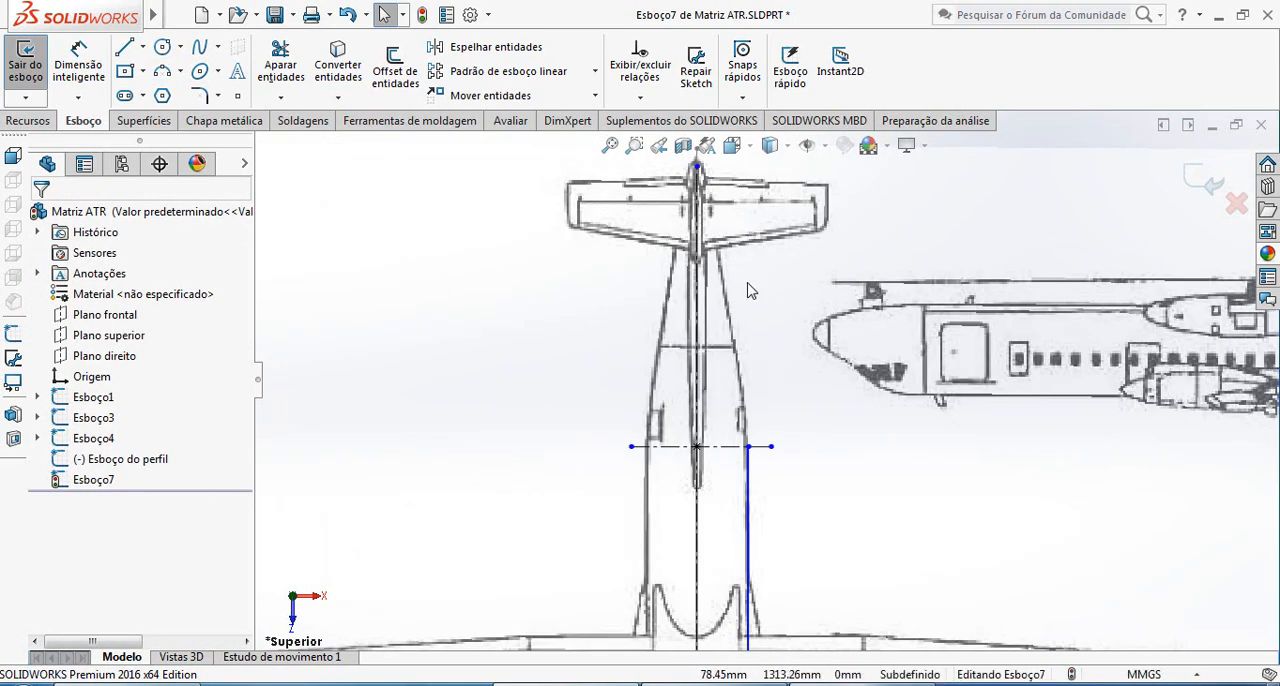
{"action": "scroll", "coordinate": [745, 215], "scroll_direction": "down", "scroll_amount": 3}
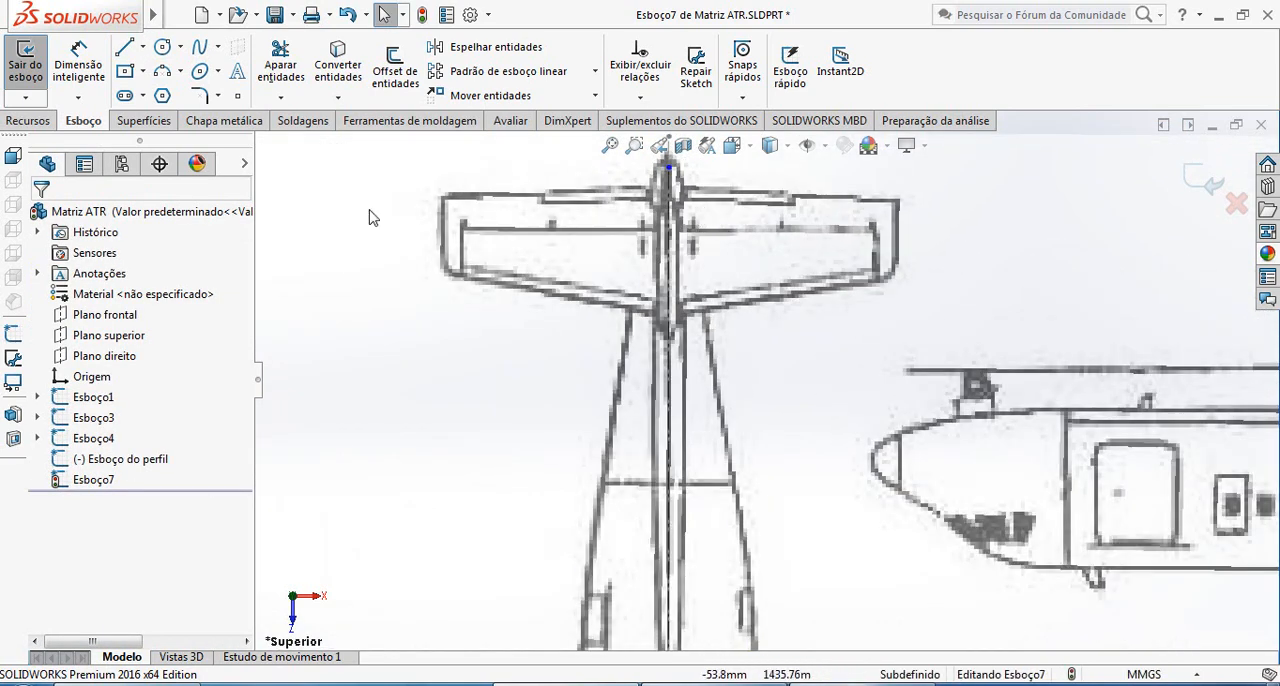
{"action": "left_click", "coordinate": [143, 47]}
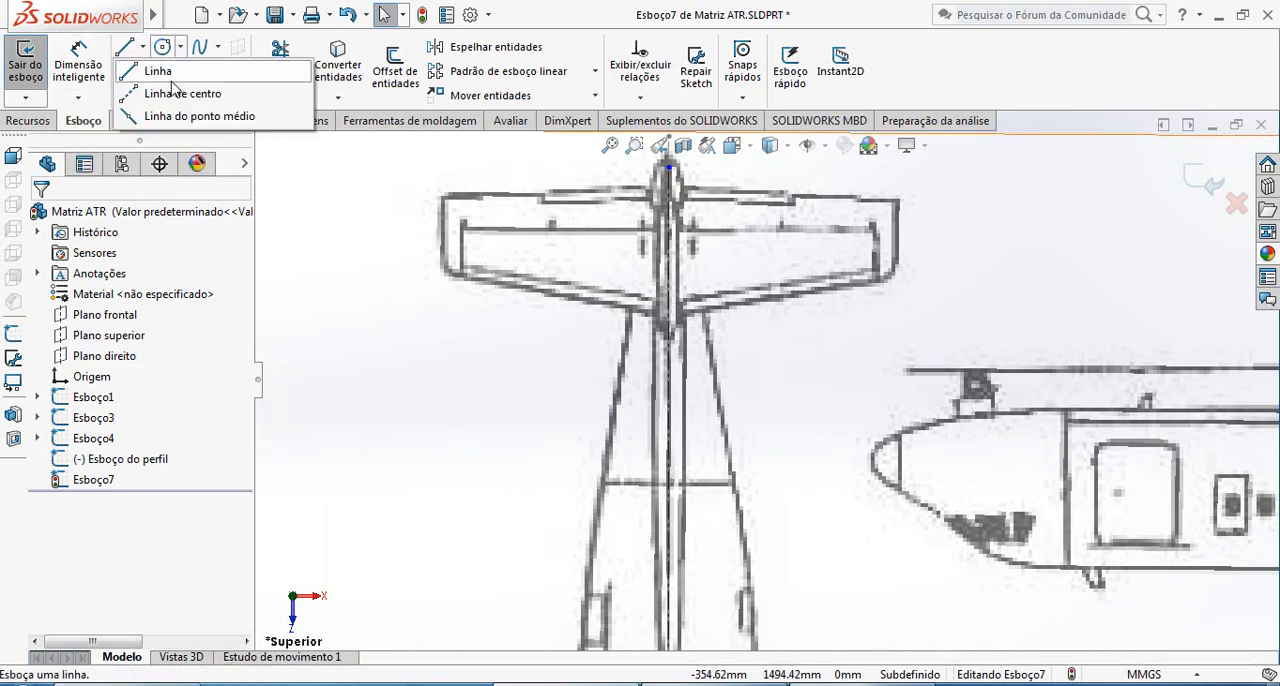
{"action": "left_click", "coordinate": [165, 89]}
{"action": "scroll", "coordinate": [650, 160], "scroll_direction": "down", "scroll_amount": 3}
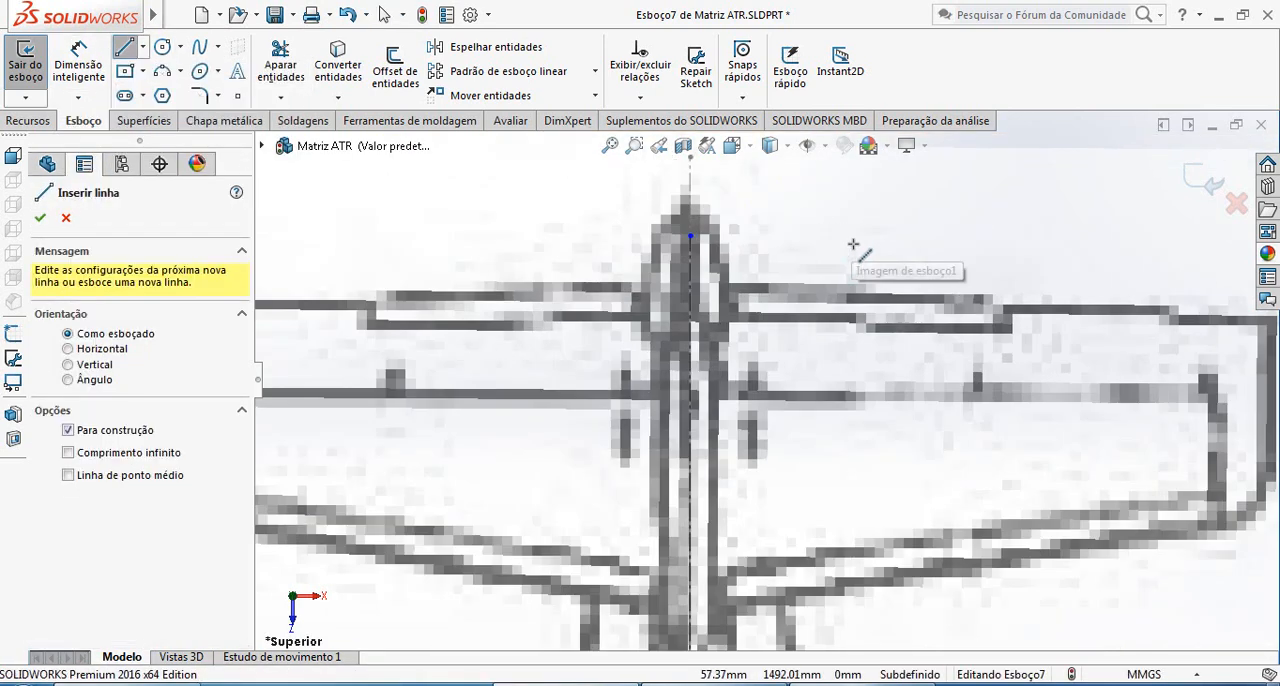
{"action": "left_click", "coordinate": [690, 236]}
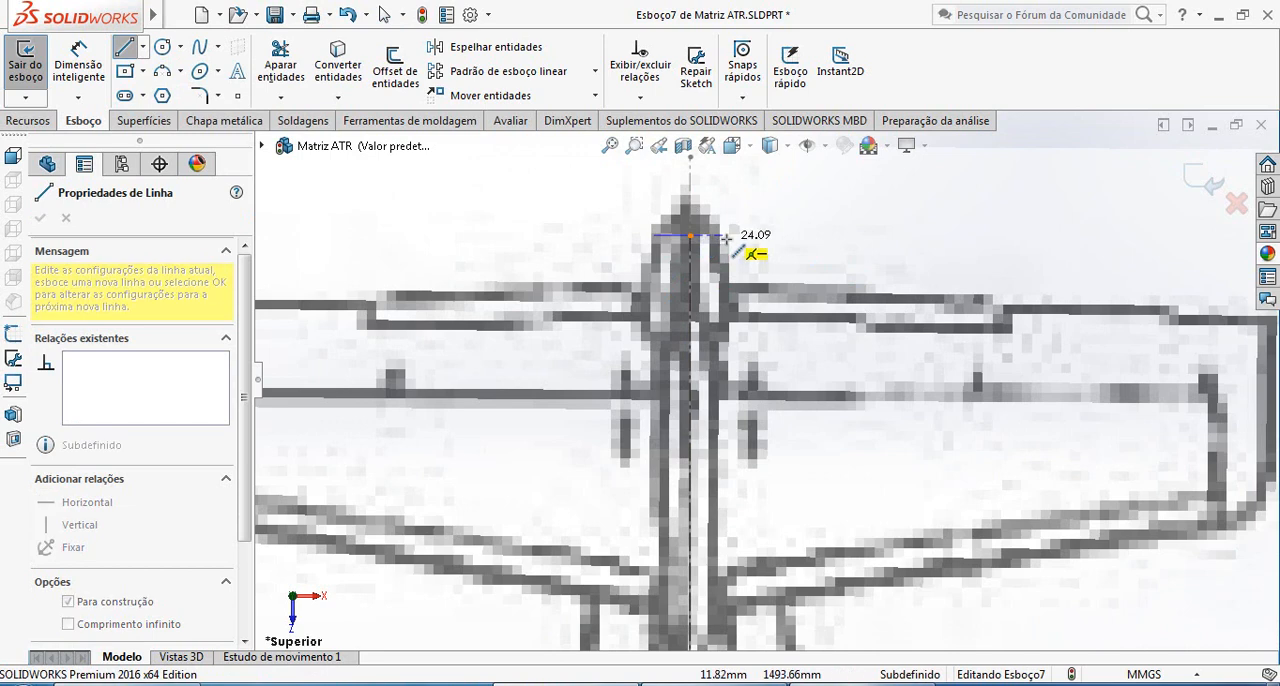
{"action": "left_click", "coordinate": [733, 238]}
{"action": "key", "text": "Escape"}
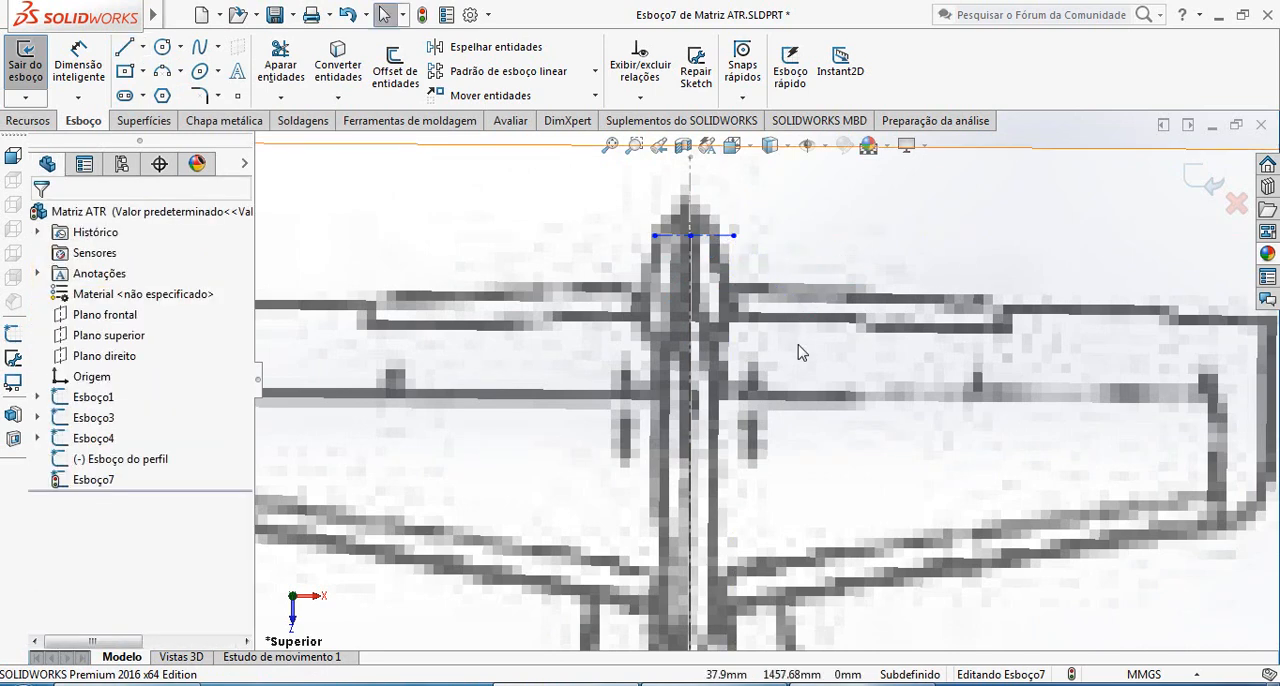
Sketch a spline about 445 mm long from the side line's end at the rear transverse centerline to the tail-tip centerline
{"action": "scroll", "coordinate": [827, 486], "scroll_direction": "up", "scroll_amount": 3}
{"action": "scroll", "coordinate": [827, 486], "scroll_direction": "up", "scroll_amount": 2}
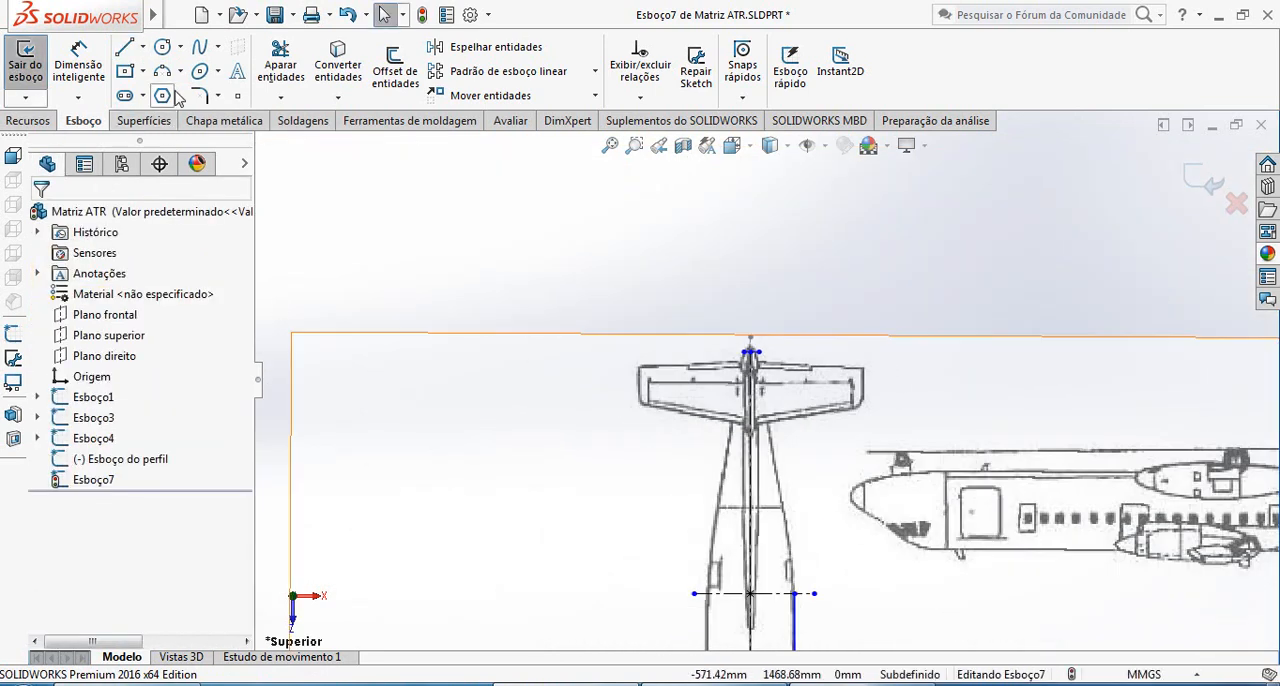
{"action": "left_click", "coordinate": [199, 47]}
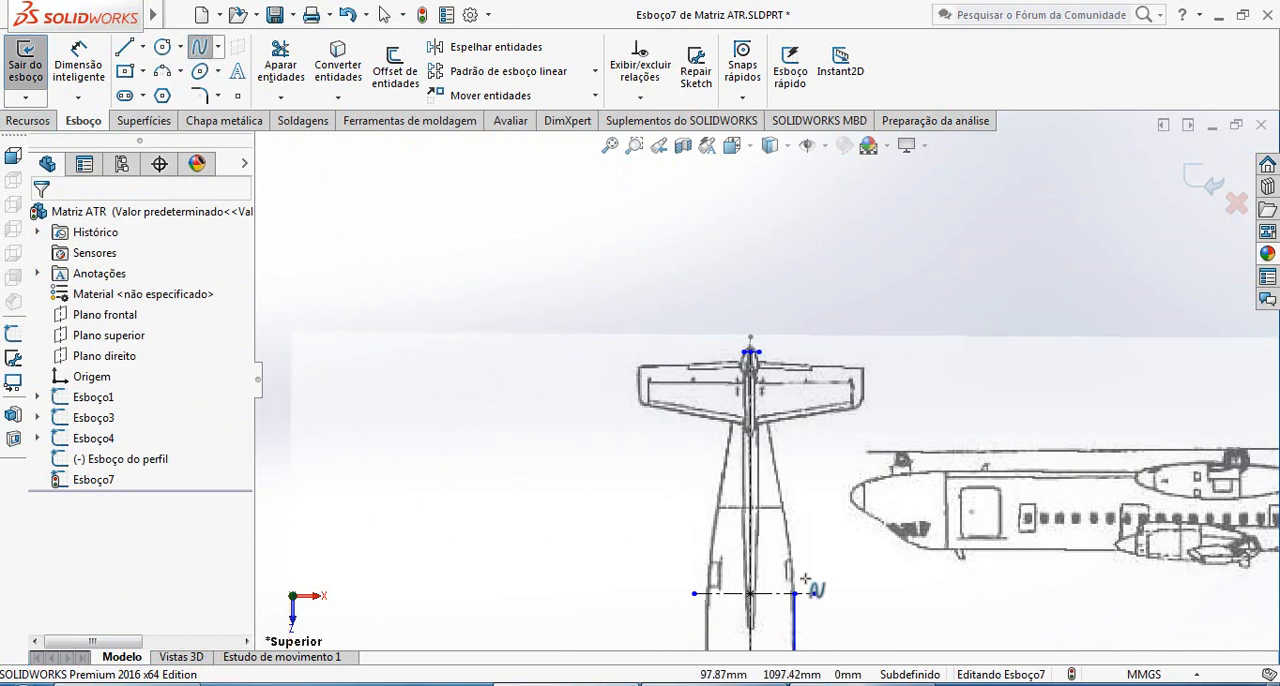
{"action": "left_click", "coordinate": [794, 594]}
{"action": "scroll", "coordinate": [770, 375], "scroll_direction": "down", "scroll_amount": 5}
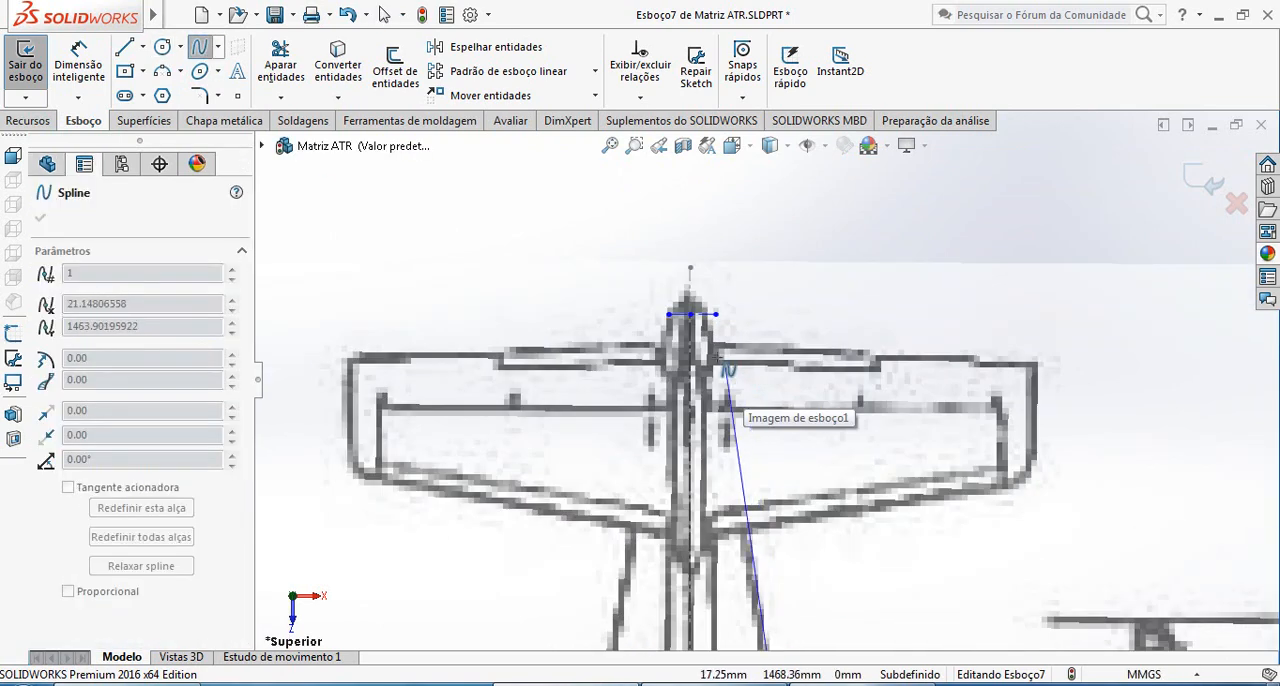
{"action": "left_click", "coordinate": [710, 301]}
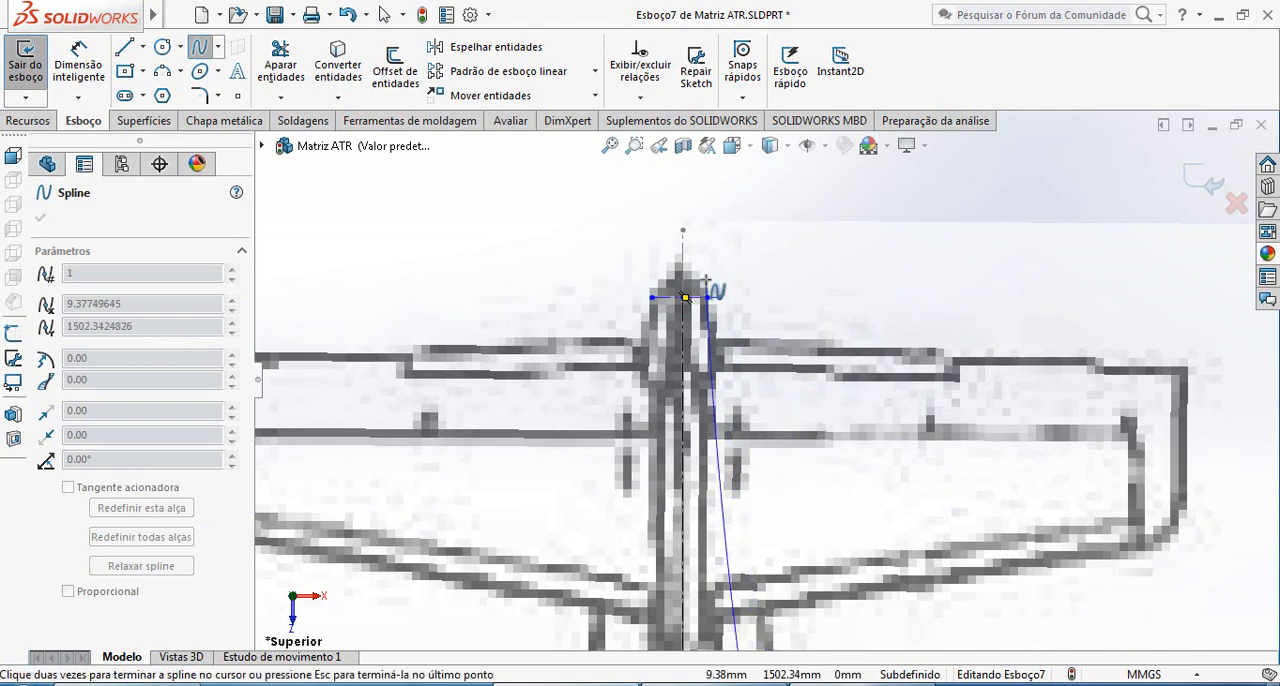
{"action": "scroll", "coordinate": [707, 300], "scroll_direction": "up", "scroll_amount": 5}
{"action": "scroll", "coordinate": [760, 460], "scroll_direction": "down", "scroll_amount": 4}
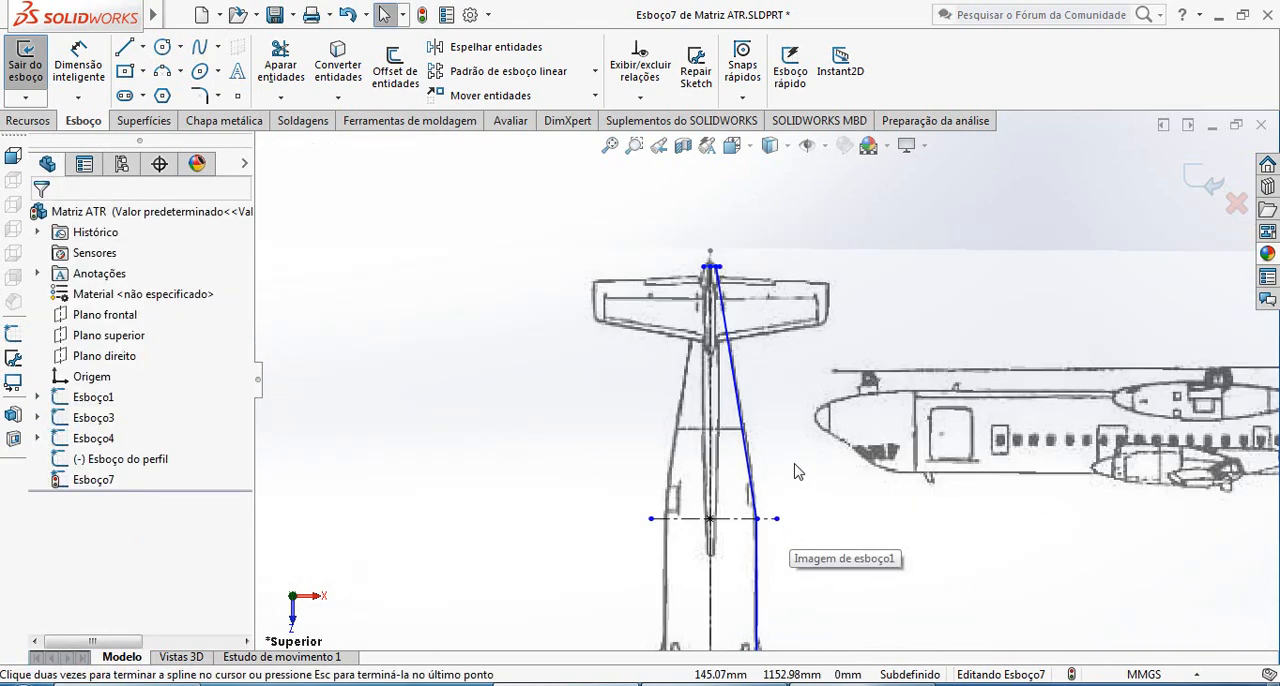
Pull out the tail spline's tangent handle at the rear transverse centerline and make the handle vertical
{"action": "double_click", "coordinate": [700, 405]}
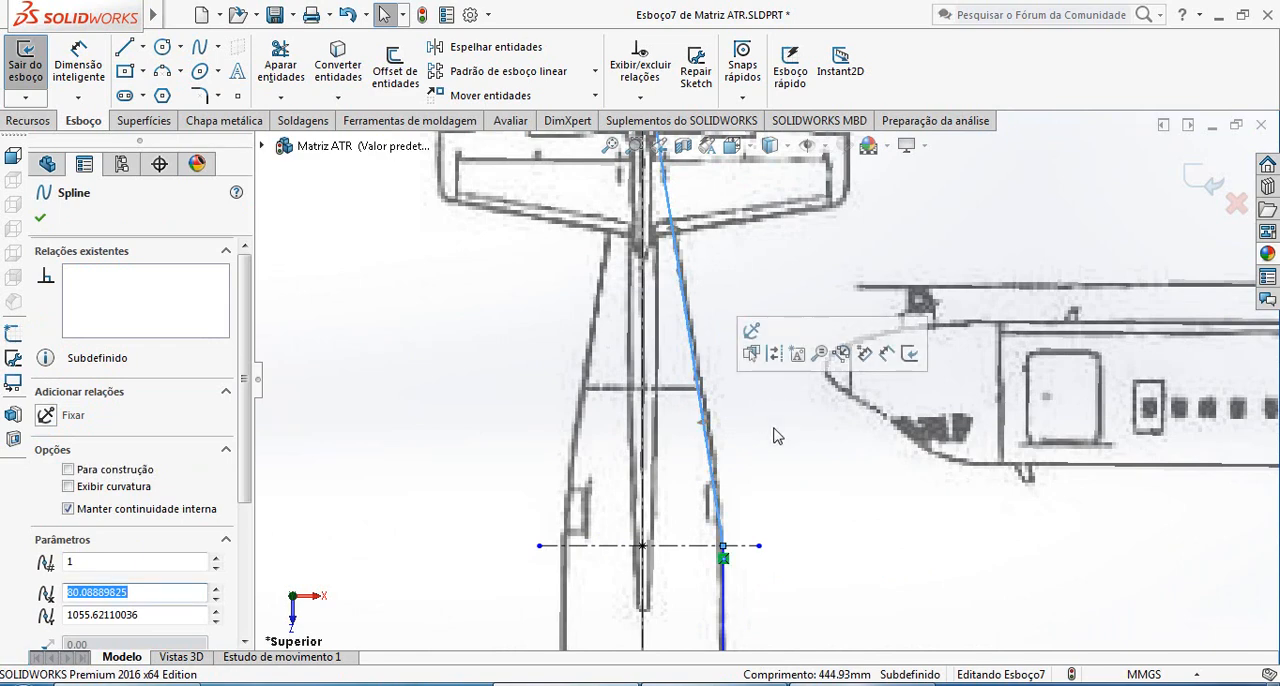
{"action": "left_click_drag", "start_coordinate": [702, 421], "coordinate": [725, 421]}
{"action": "left_click", "coordinate": [88, 440]}
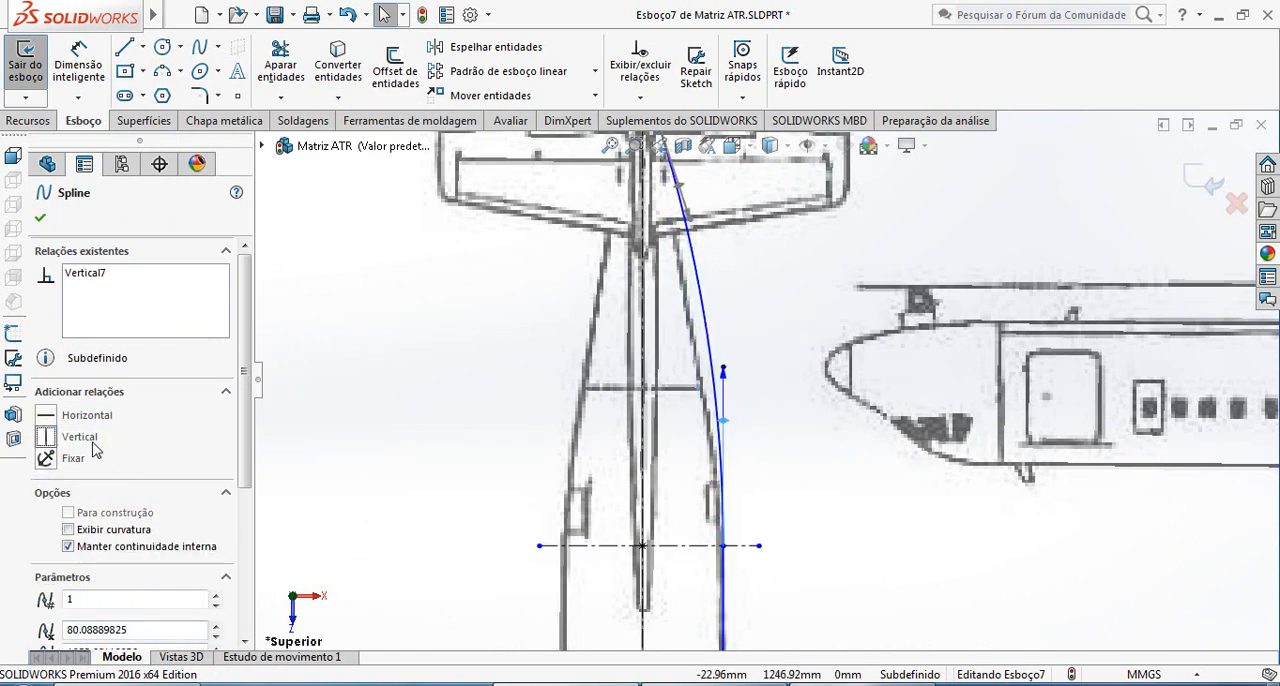
Adjust the tangent handles at both ends of the tail spline so the curve follows the blueprint's rear fuselage outline
{"action": "scroll", "coordinate": [717, 262], "scroll_direction": "up", "scroll_amount": 4}
{"action": "scroll", "coordinate": [728, 380], "scroll_direction": "down", "scroll_amount": 3}
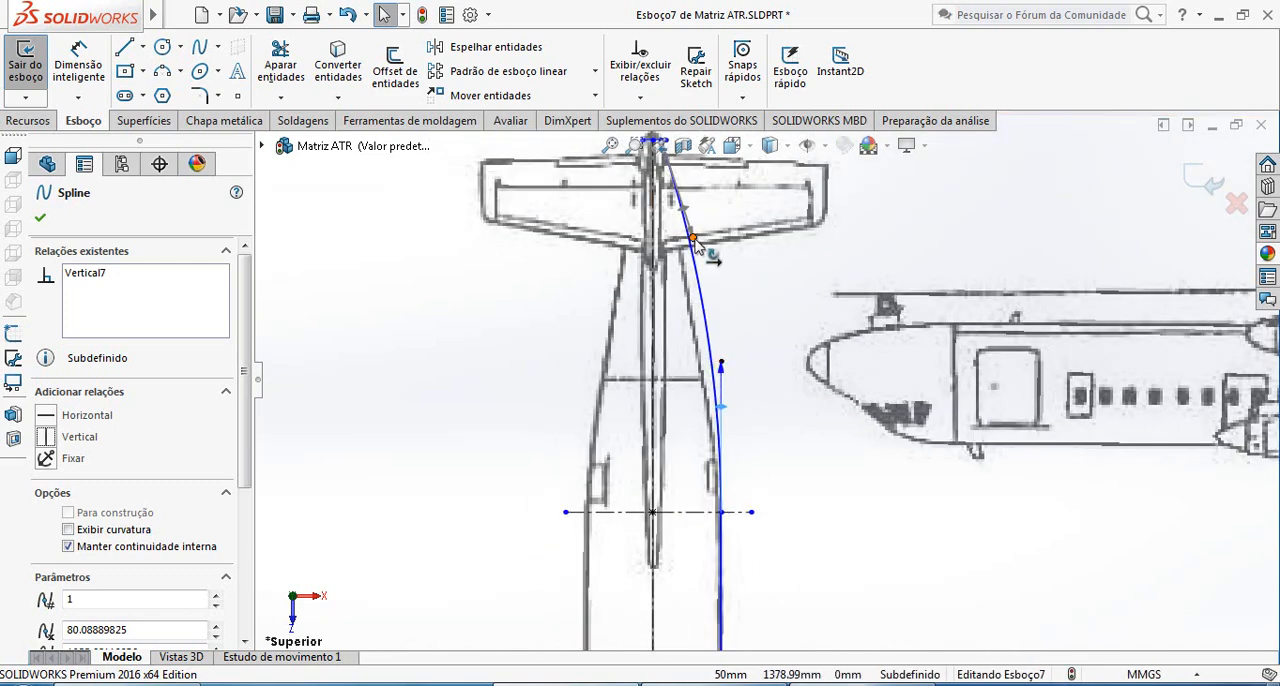
{"action": "left_click_drag", "start_coordinate": [694, 239], "coordinate": [684, 261]}
{"action": "left_click_drag", "start_coordinate": [721, 413], "coordinate": [719, 450]}
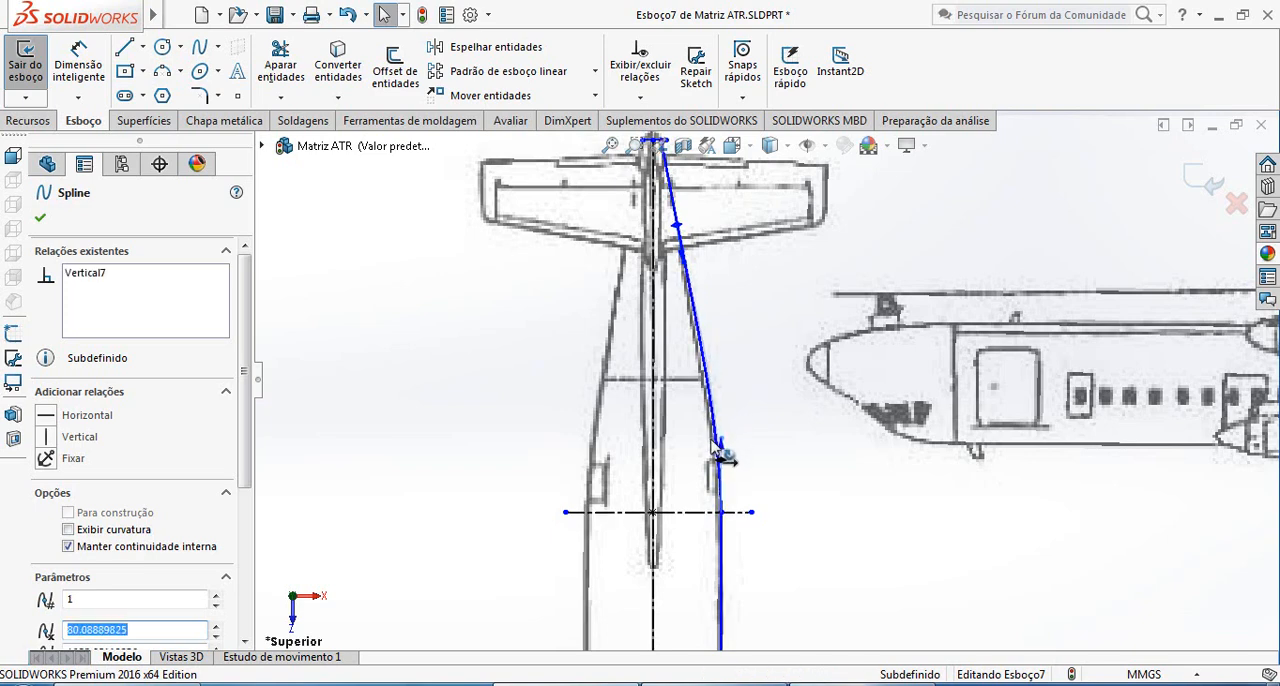
{"action": "left_click", "coordinate": [690, 259]}
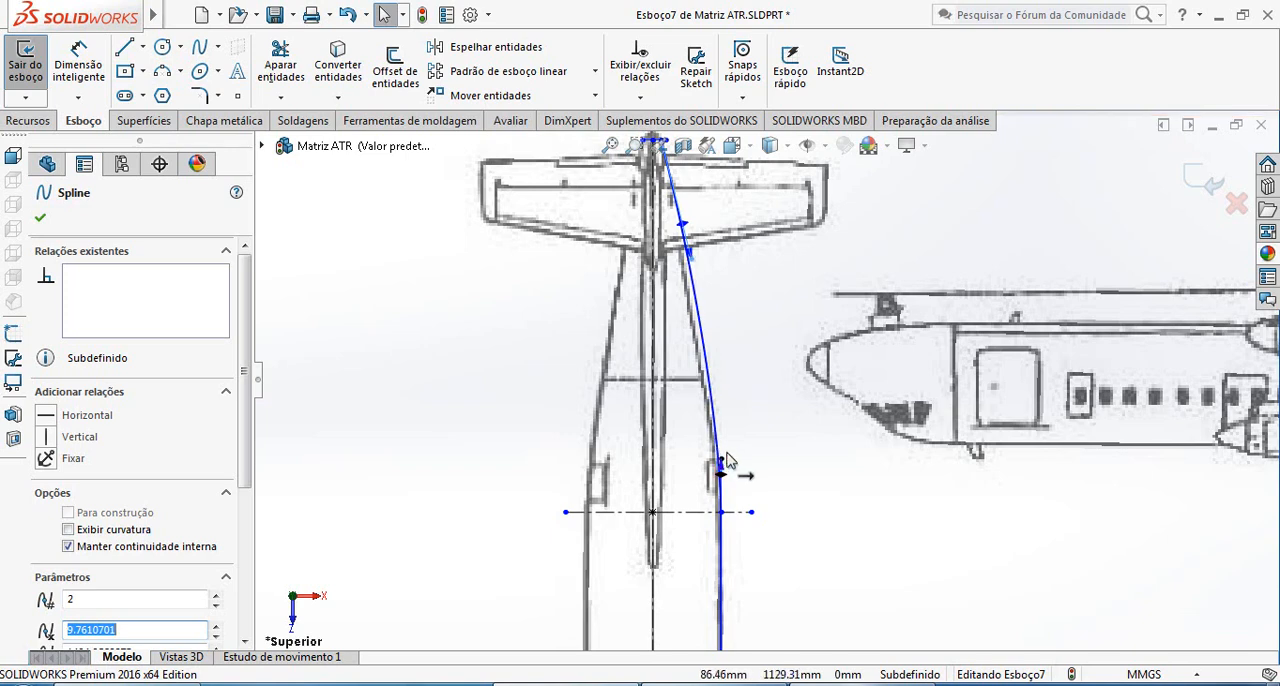
{"action": "left_click_drag", "start_coordinate": [721, 460], "coordinate": [720, 486]}
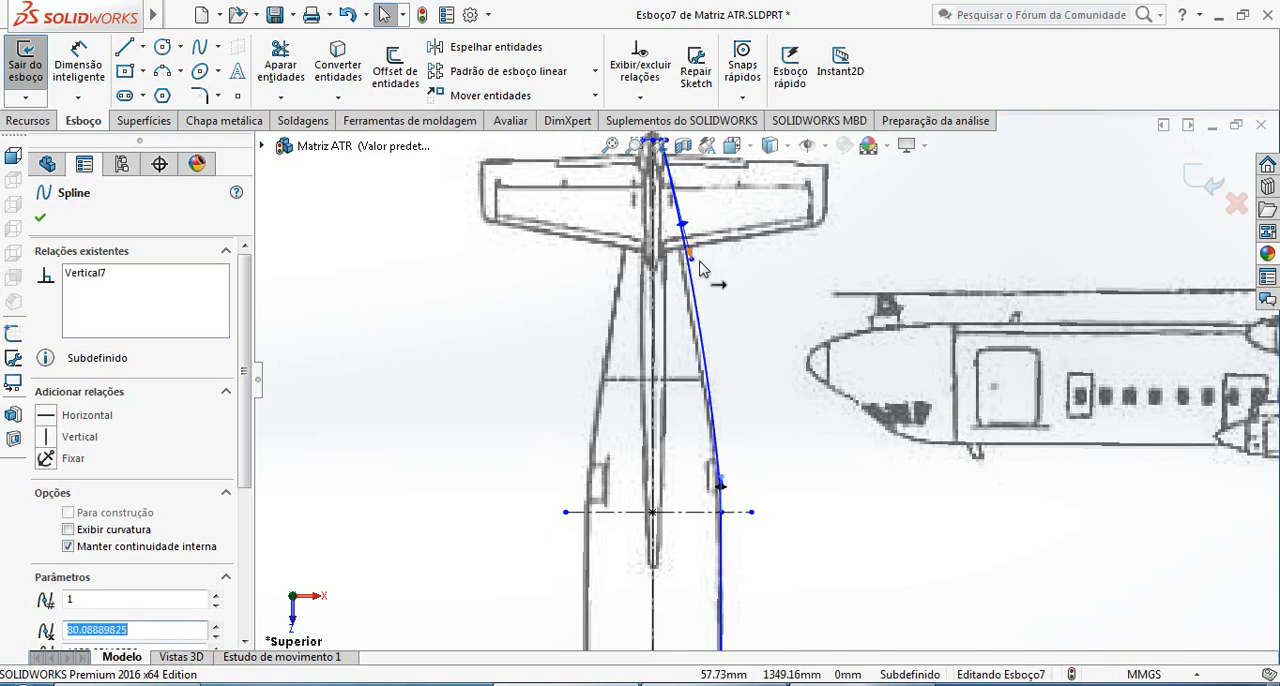
{"action": "left_click_drag", "start_coordinate": [690, 259], "coordinate": [684, 240]}
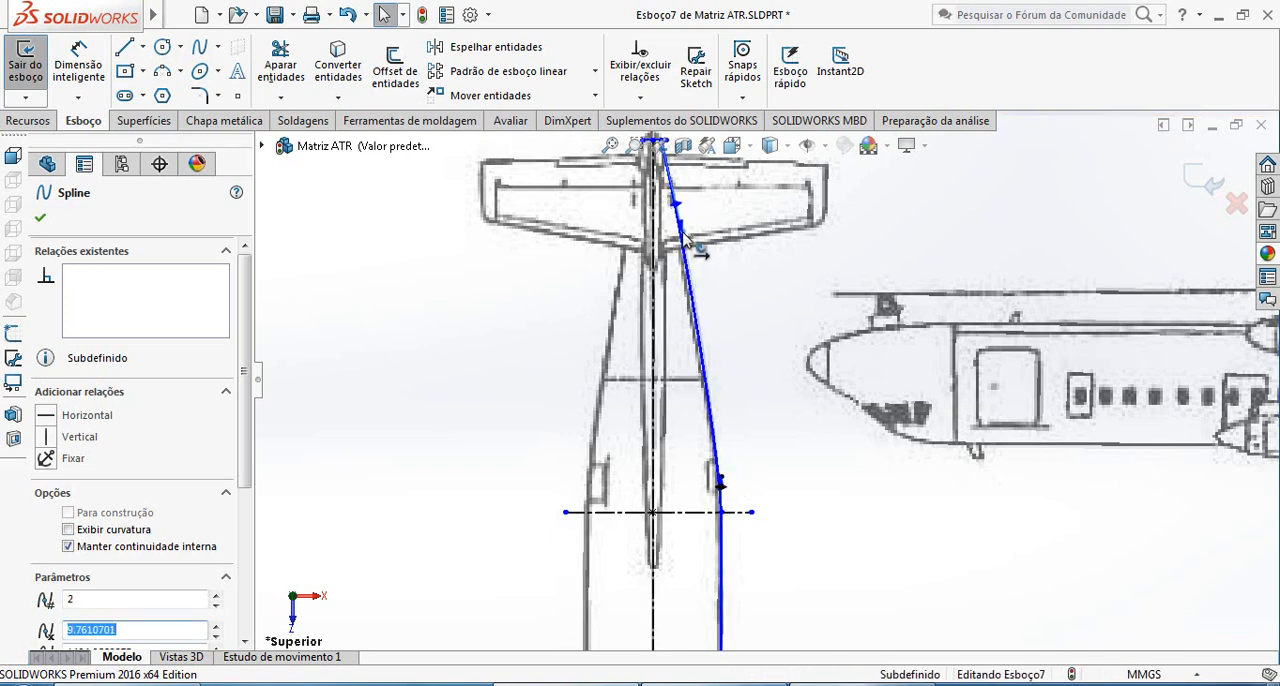
{"action": "left_click", "coordinate": [724, 481]}
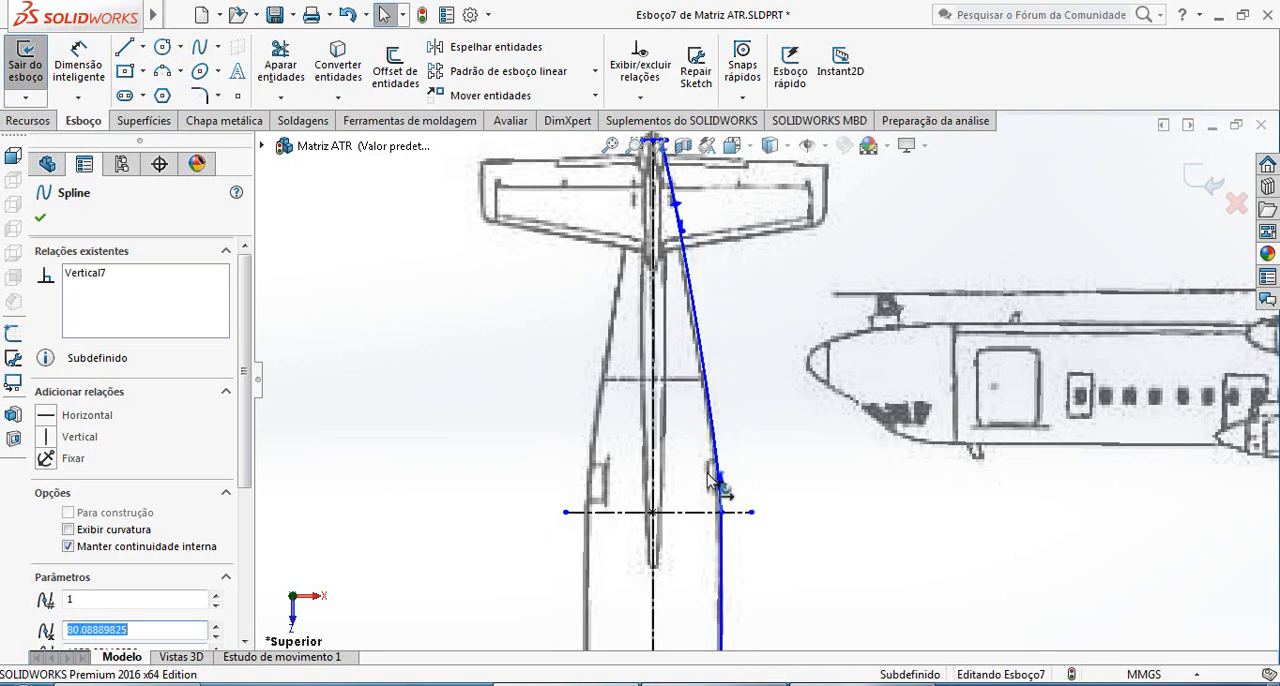
Fine-tune the tail spline's tangent handle near the tail tip against the blueprint outline and accept the spline
{"action": "scroll", "coordinate": [722, 518], "scroll_direction": "down", "scroll_amount": 2}
{"action": "scroll", "coordinate": [758, 290], "scroll_direction": "up", "scroll_amount": 5}
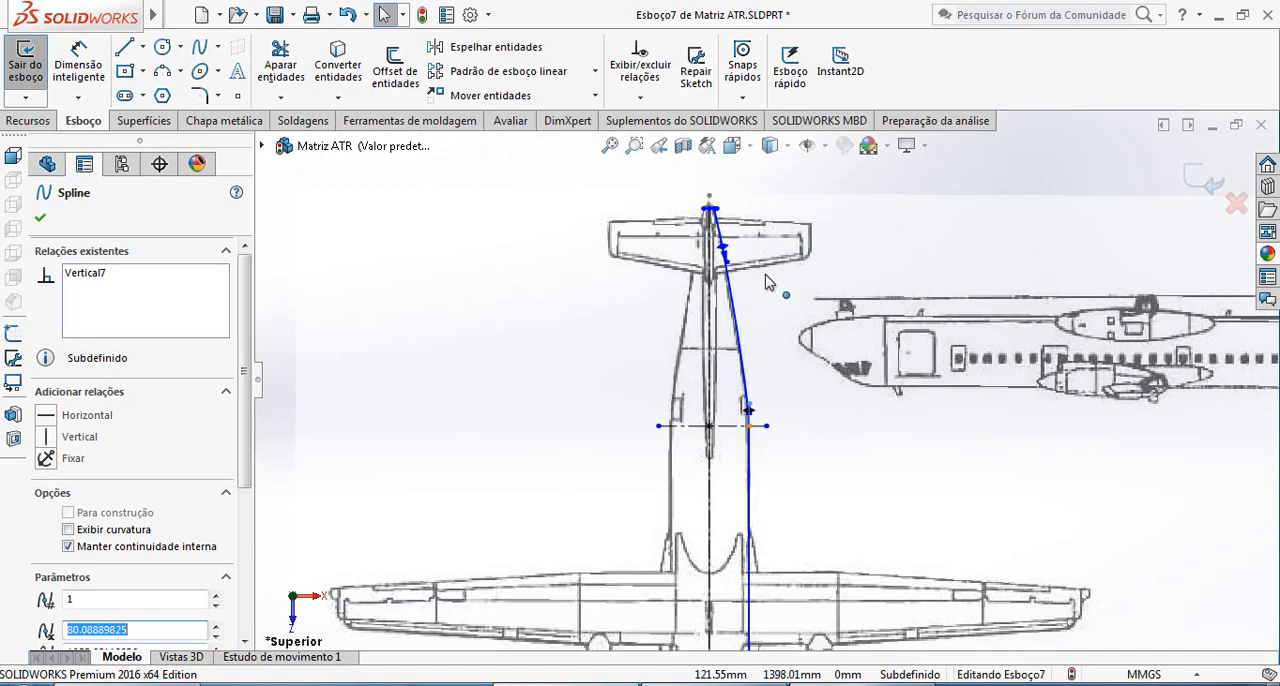
{"action": "scroll", "coordinate": [740, 275], "scroll_direction": "down", "scroll_amount": 3}
{"action": "scroll", "coordinate": [740, 390], "scroll_direction": "up", "scroll_amount": 2}
{"action": "scroll", "coordinate": [745, 330], "scroll_direction": "down", "scroll_amount": 3}
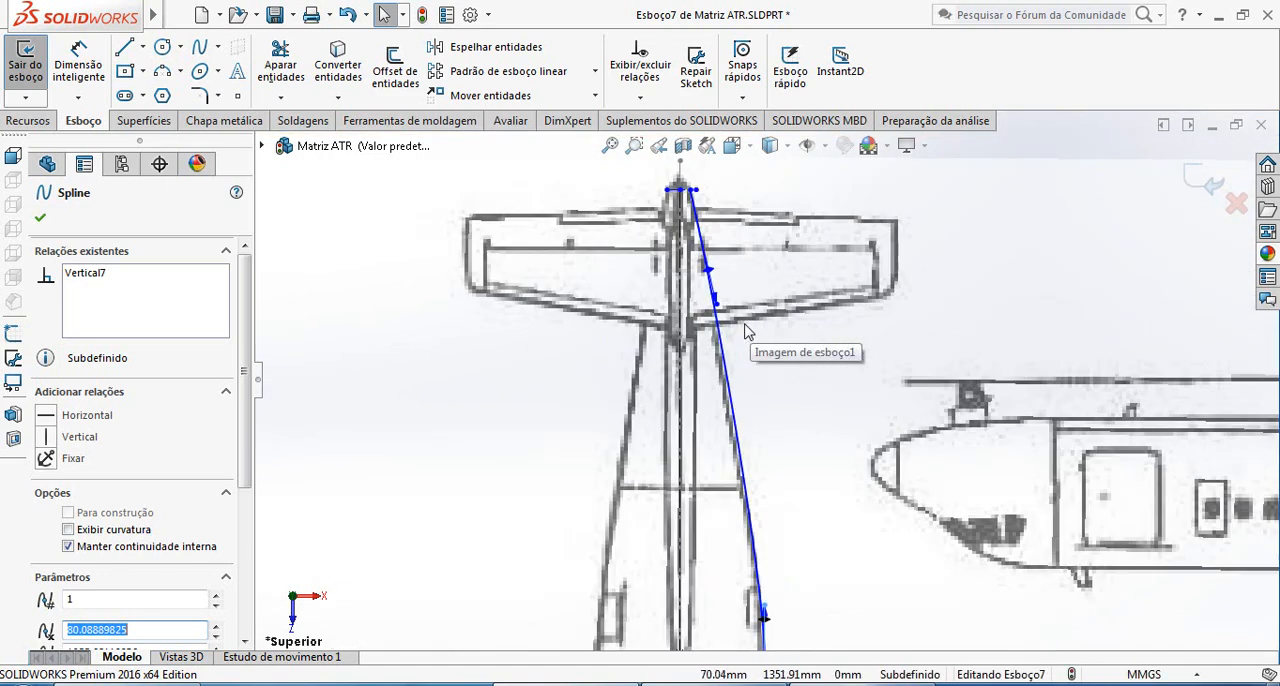
{"action": "left_click", "coordinate": [716, 312]}
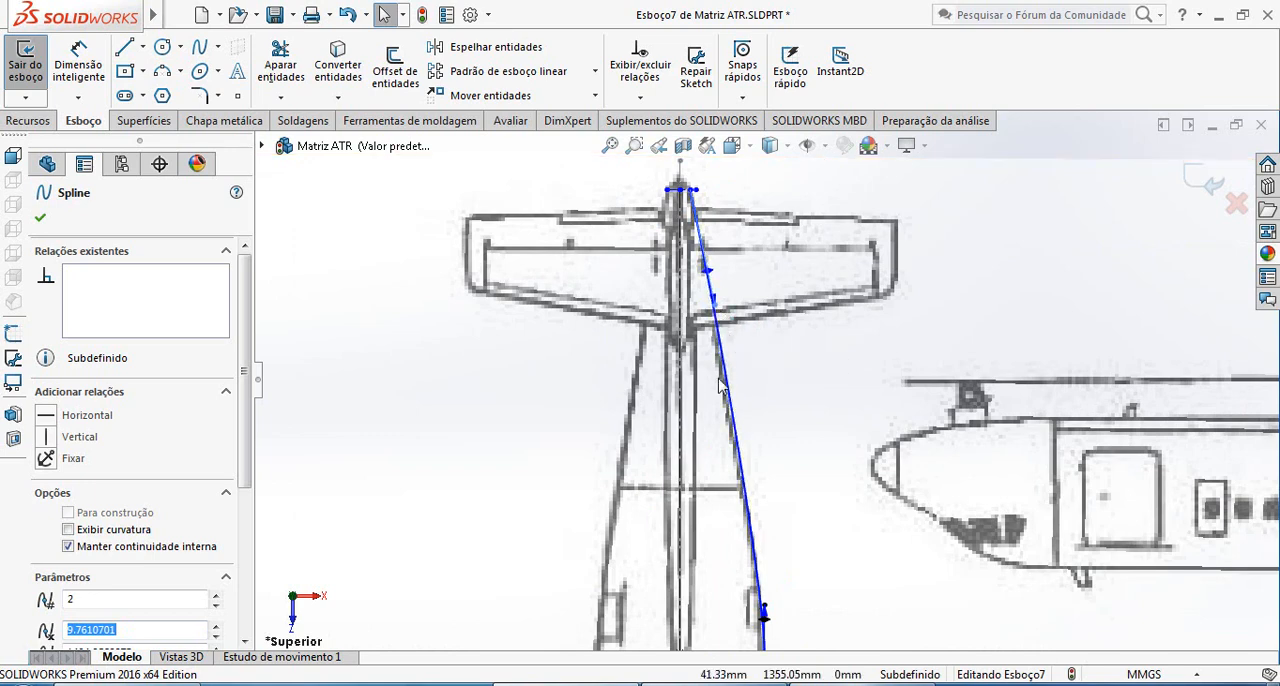
{"action": "scroll", "coordinate": [735, 510], "scroll_direction": "up", "scroll_amount": 4}
{"action": "scroll", "coordinate": [763, 383], "scroll_direction": "down", "scroll_amount": 2}
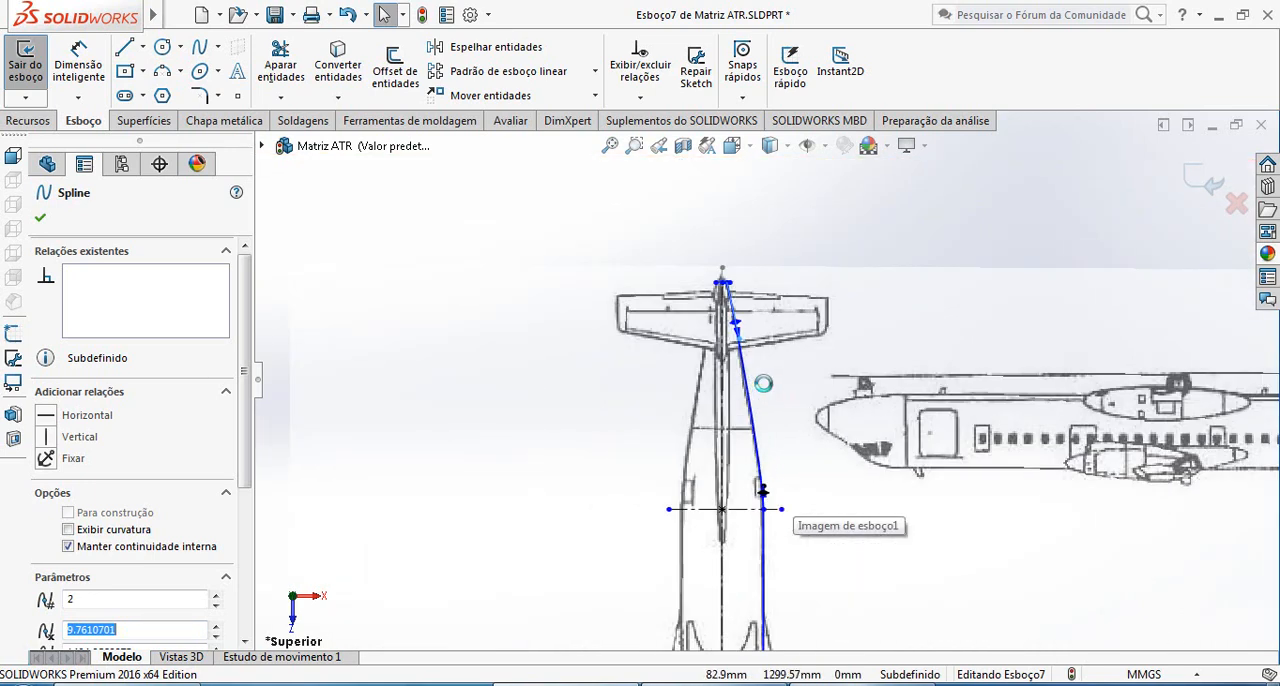
{"action": "scroll", "coordinate": [763, 383], "scroll_direction": "down", "scroll_amount": 2}
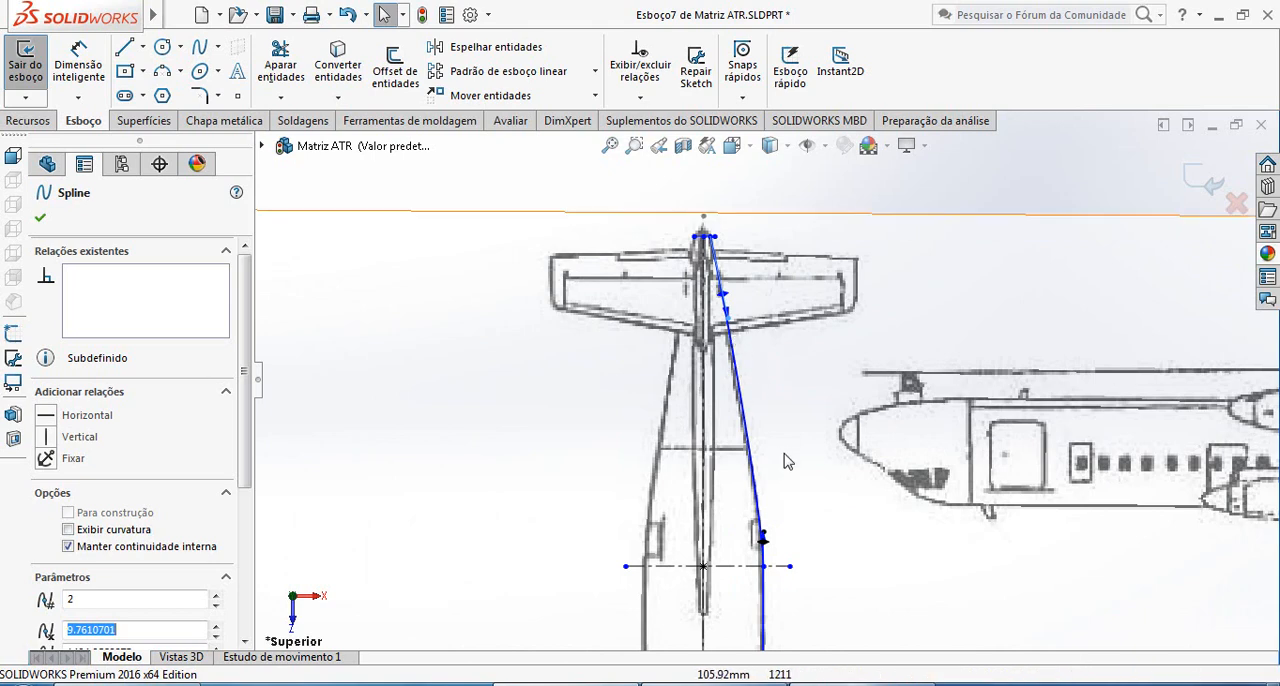
{"action": "scroll", "coordinate": [767, 379], "scroll_direction": "up", "scroll_amount": 2}
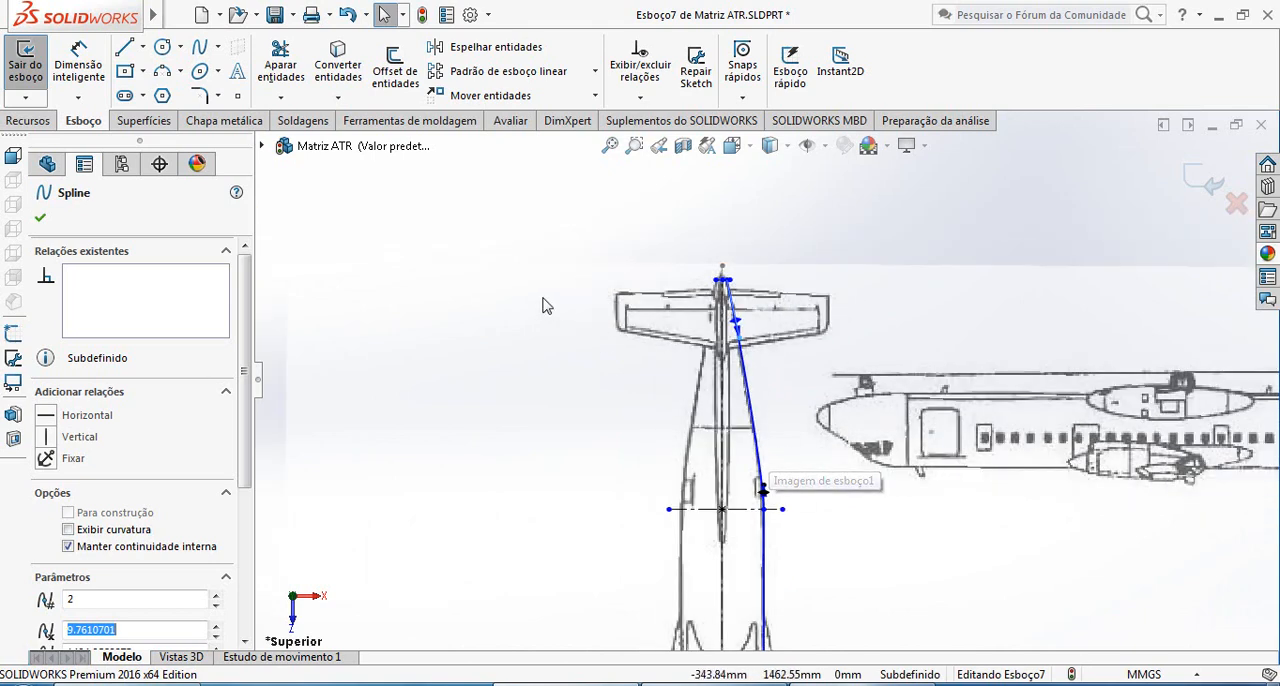
{"action": "left_click", "coordinate": [41, 218]}
Mirror the tail spline, the fuselage side line and the nose spline about the longitudinal centerline, keeping the originals
{"action": "scroll", "coordinate": [815, 570], "scroll_direction": "up", "scroll_amount": 2}
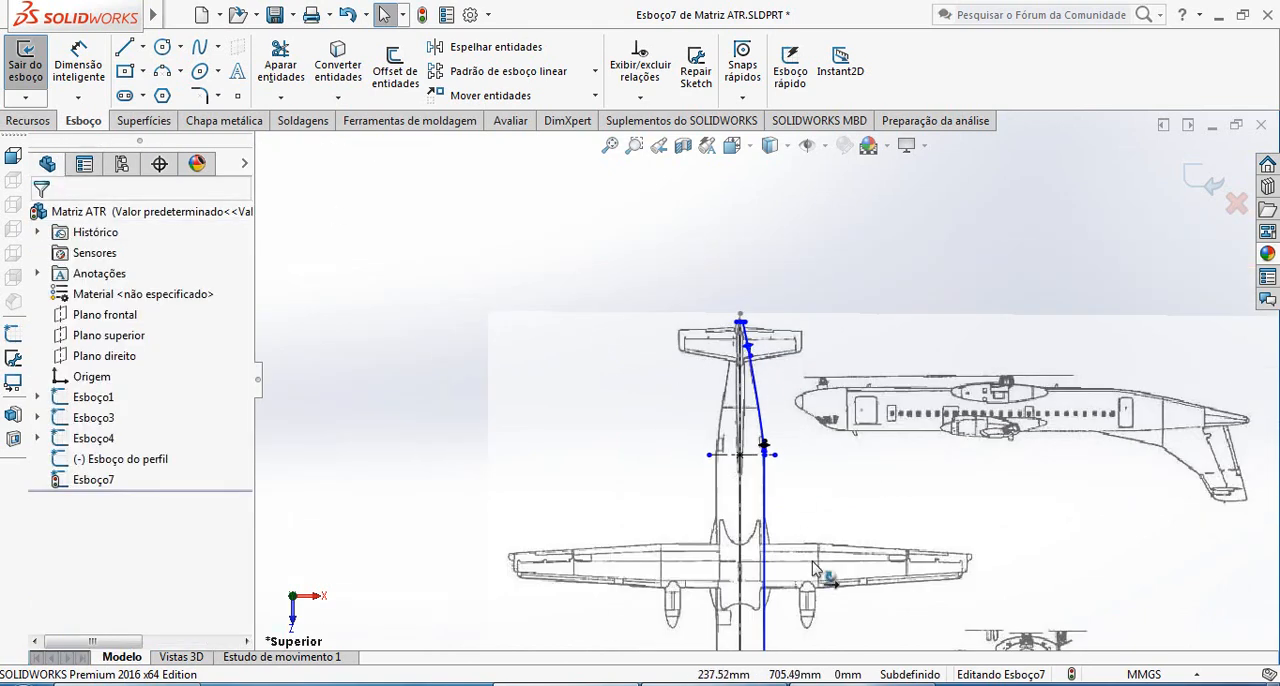
{"action": "scroll", "coordinate": [815, 570], "scroll_direction": "up", "scroll_amount": 1}
{"action": "scroll", "coordinate": [700, 530], "scroll_direction": "down", "scroll_amount": 4}
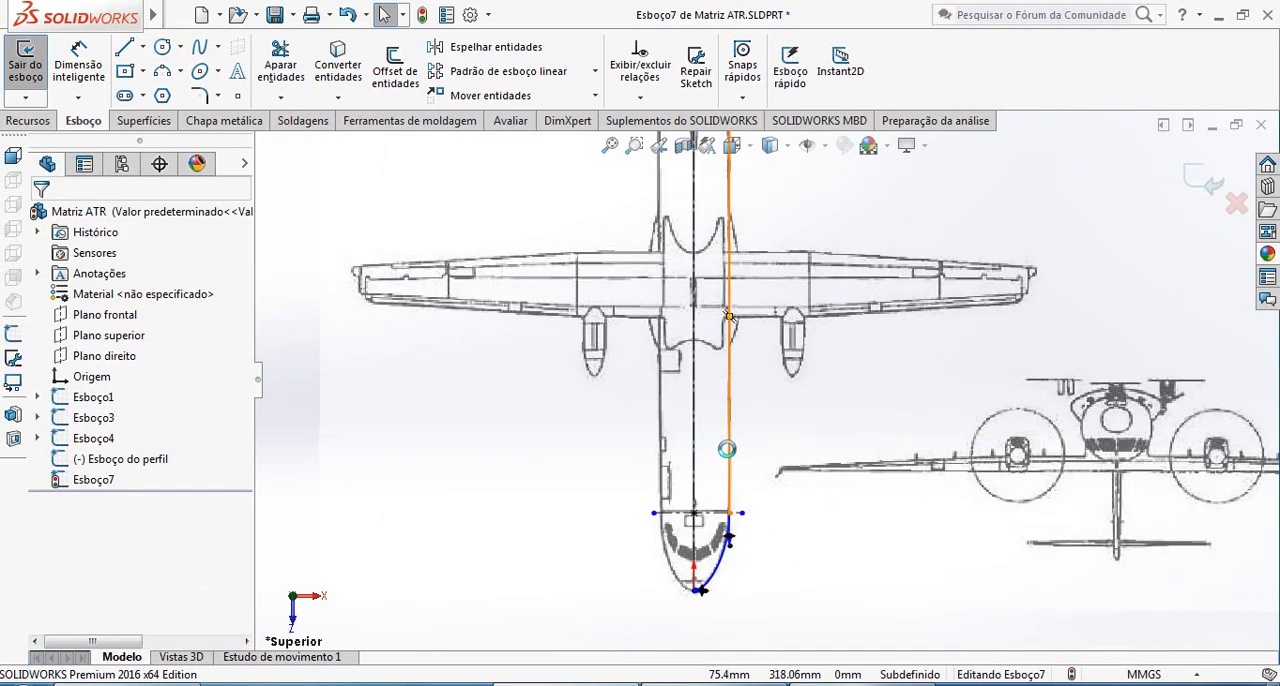
{"action": "scroll", "coordinate": [730, 316], "scroll_direction": "up", "scroll_amount": 4}
{"action": "scroll", "coordinate": [738, 342], "scroll_direction": "down", "scroll_amount": 3}
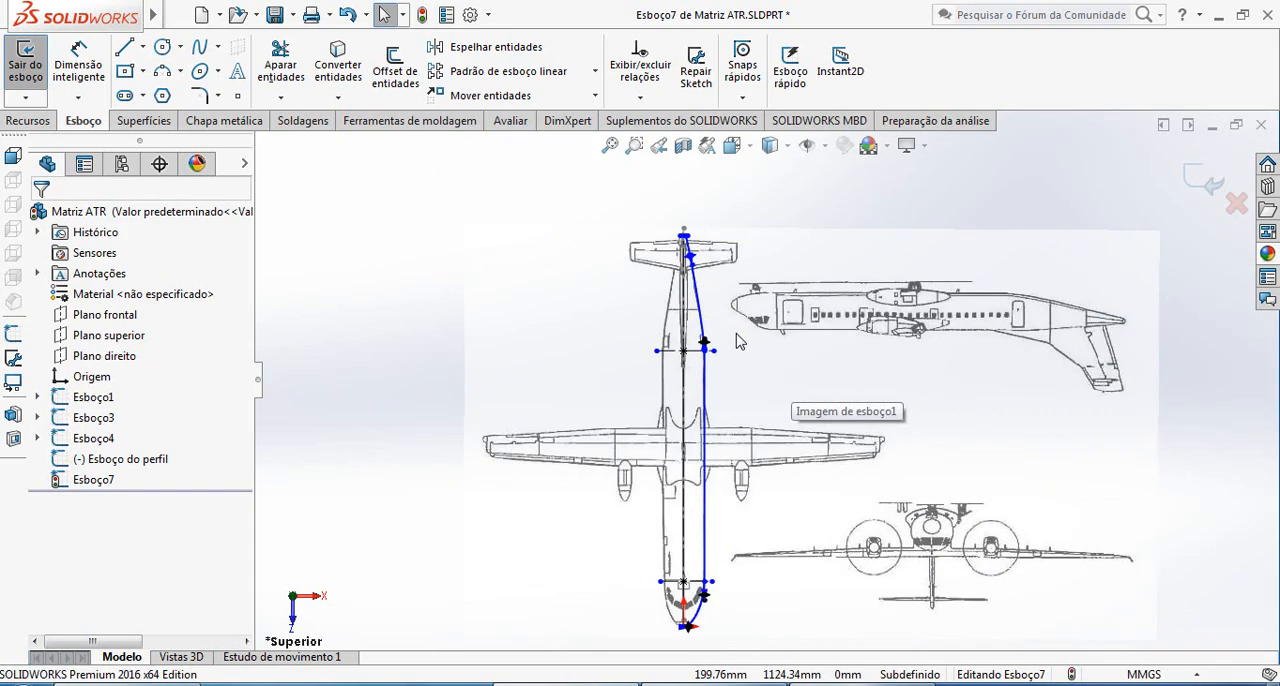
{"action": "left_click", "coordinate": [494, 50]}
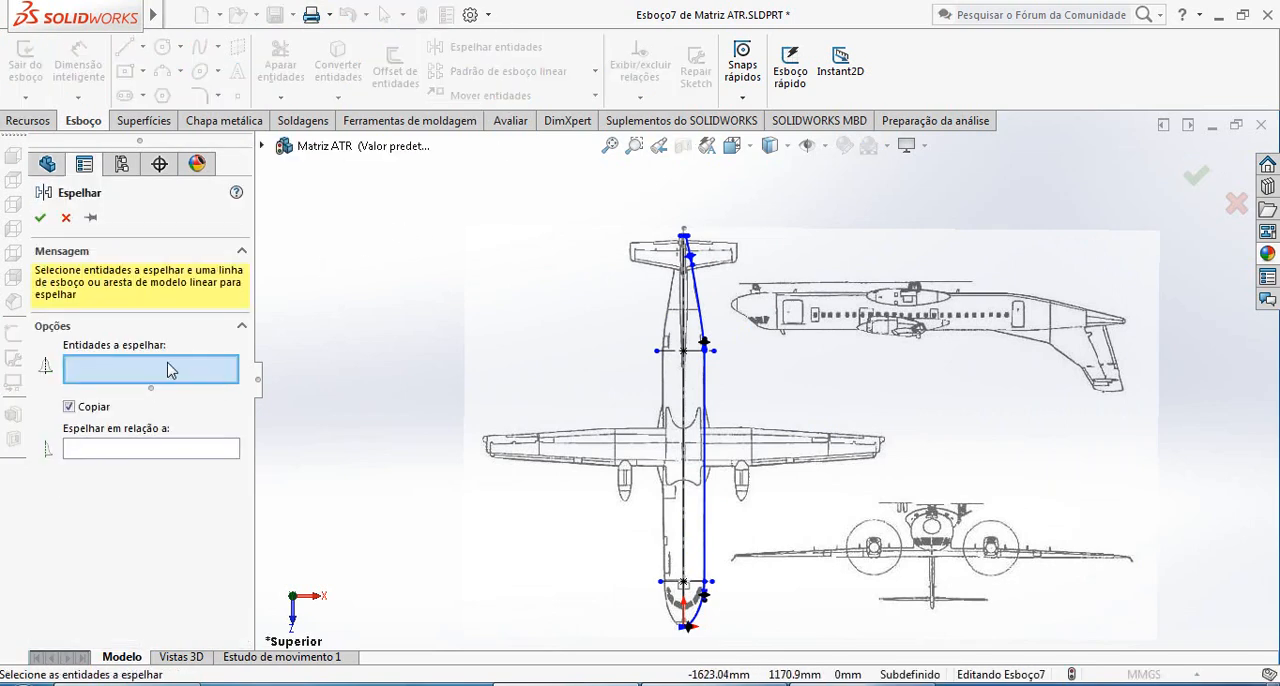
{"action": "scroll", "coordinate": [752, 306], "scroll_direction": "down", "scroll_amount": 2}
{"action": "left_click", "coordinate": [679, 322]}
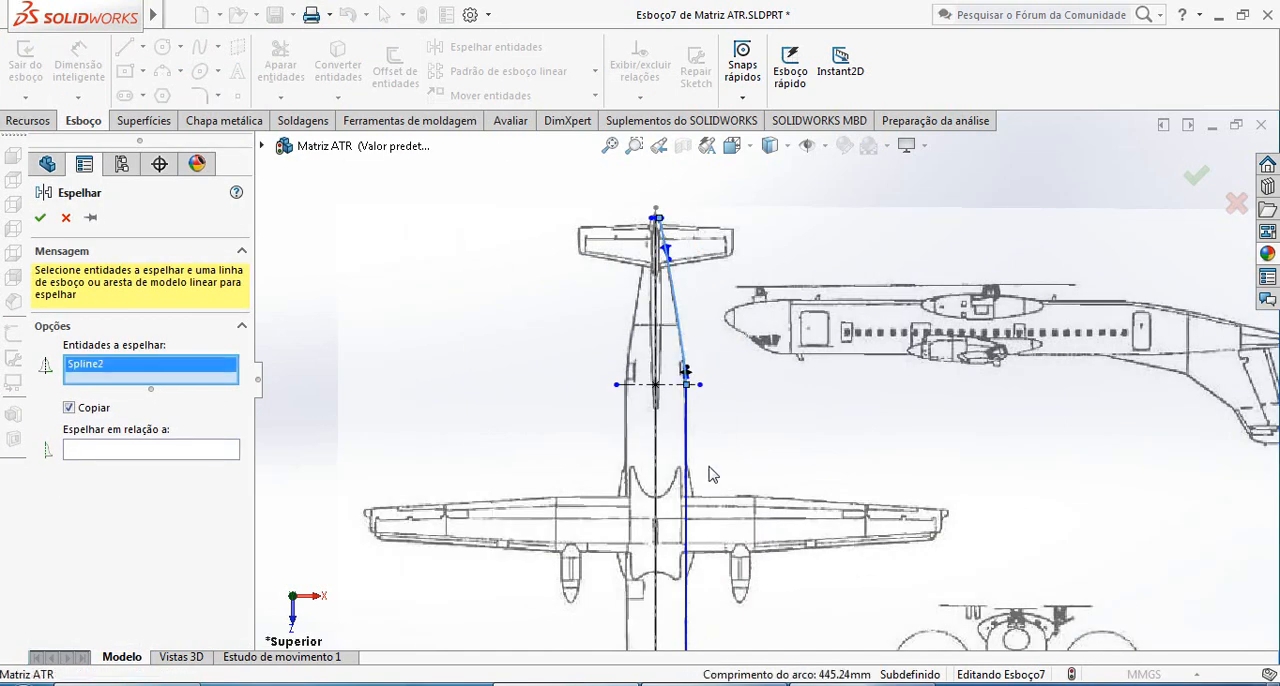
{"action": "left_click", "coordinate": [688, 441]}
{"action": "scroll", "coordinate": [688, 441], "scroll_direction": "up", "scroll_amount": 3}
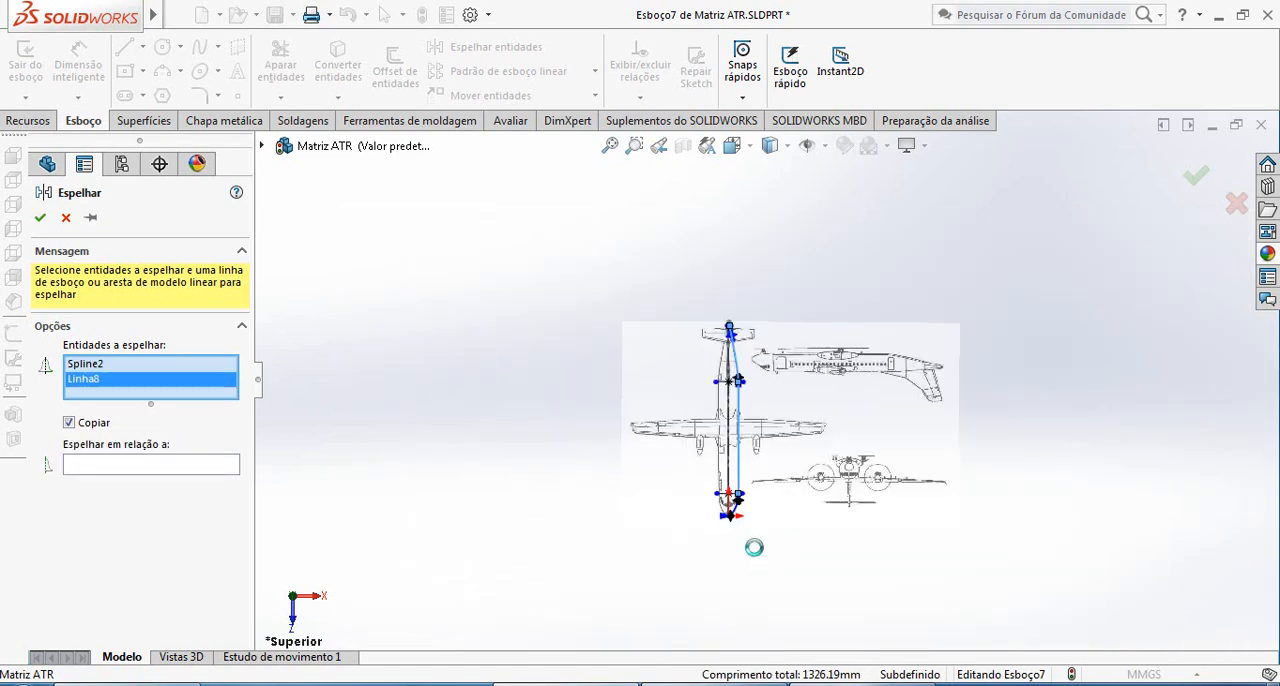
{"action": "scroll", "coordinate": [716, 440], "scroll_direction": "down", "scroll_amount": 5}
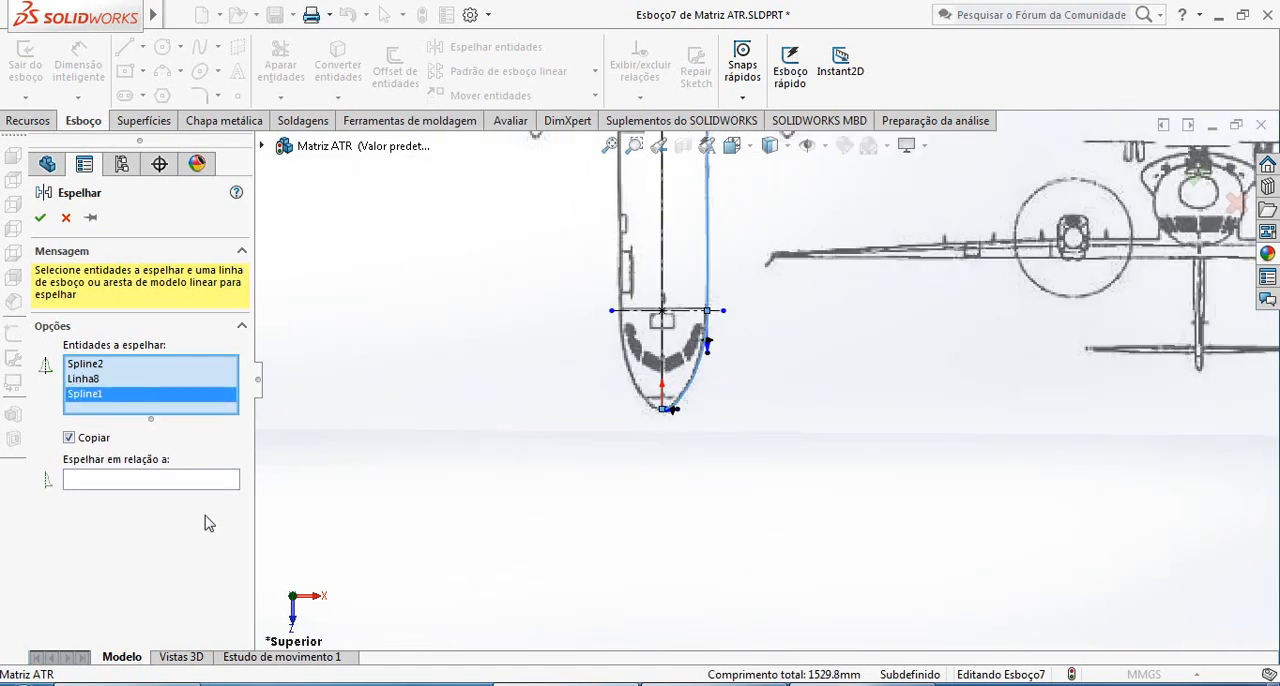
{"action": "left_click", "coordinate": [184, 488]}
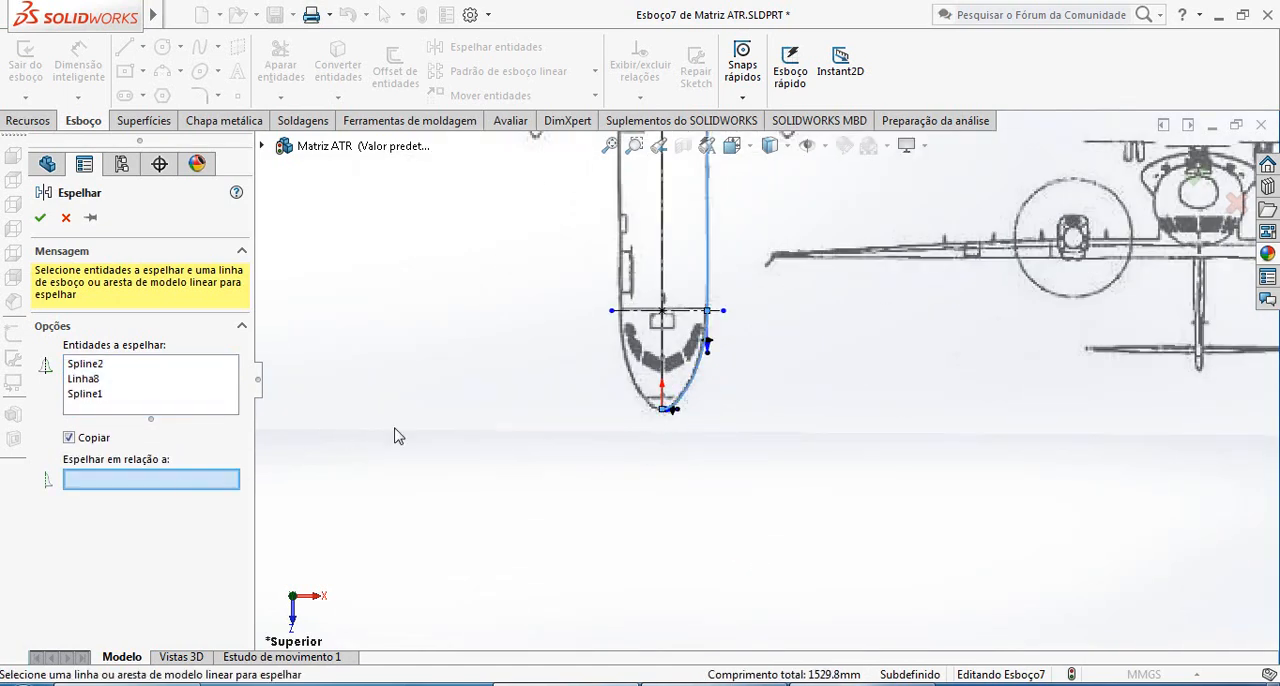
{"action": "left_click", "coordinate": [663, 263]}
{"action": "scroll", "coordinate": [690, 300], "scroll_direction": "up", "scroll_amount": 4}
{"action": "scroll", "coordinate": [716, 343], "scroll_direction": "down", "scroll_amount": 8}
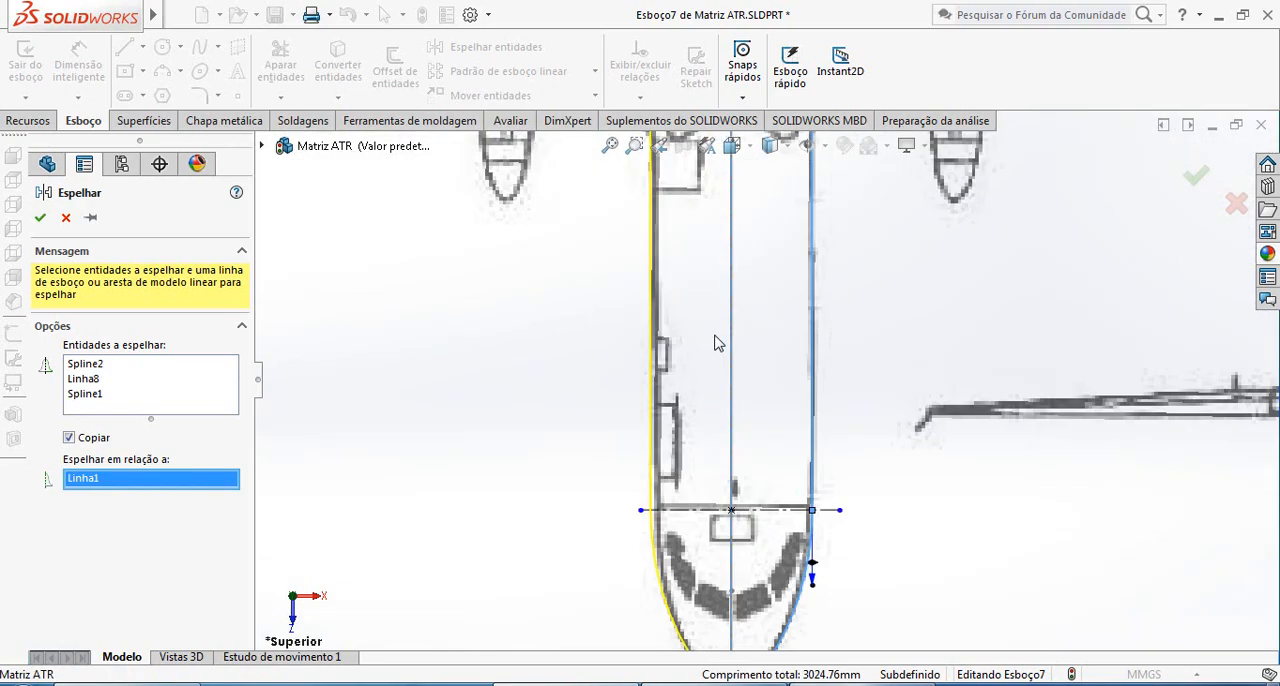
{"action": "scroll", "coordinate": [663, 435], "scroll_direction": "up", "scroll_amount": 4}
{"action": "scroll", "coordinate": [744, 240], "scroll_direction": "down", "scroll_amount": 6}
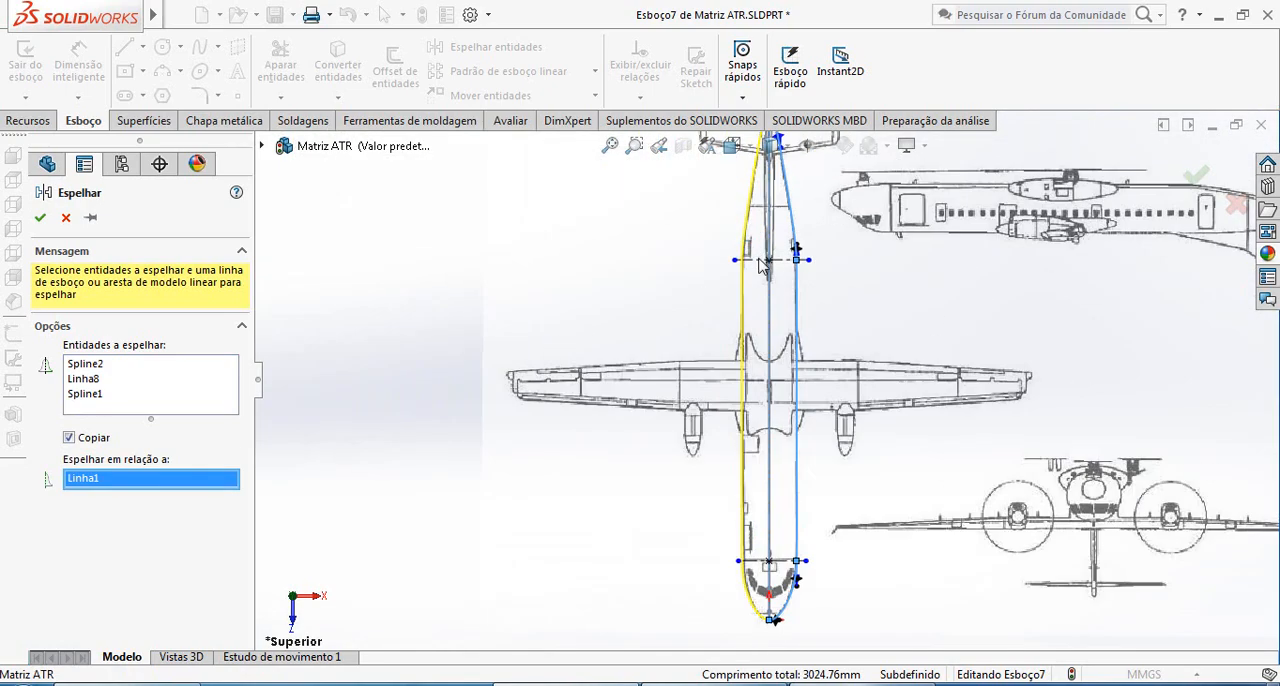
{"action": "scroll", "coordinate": [792, 352], "scroll_direction": "up", "scroll_amount": 4}
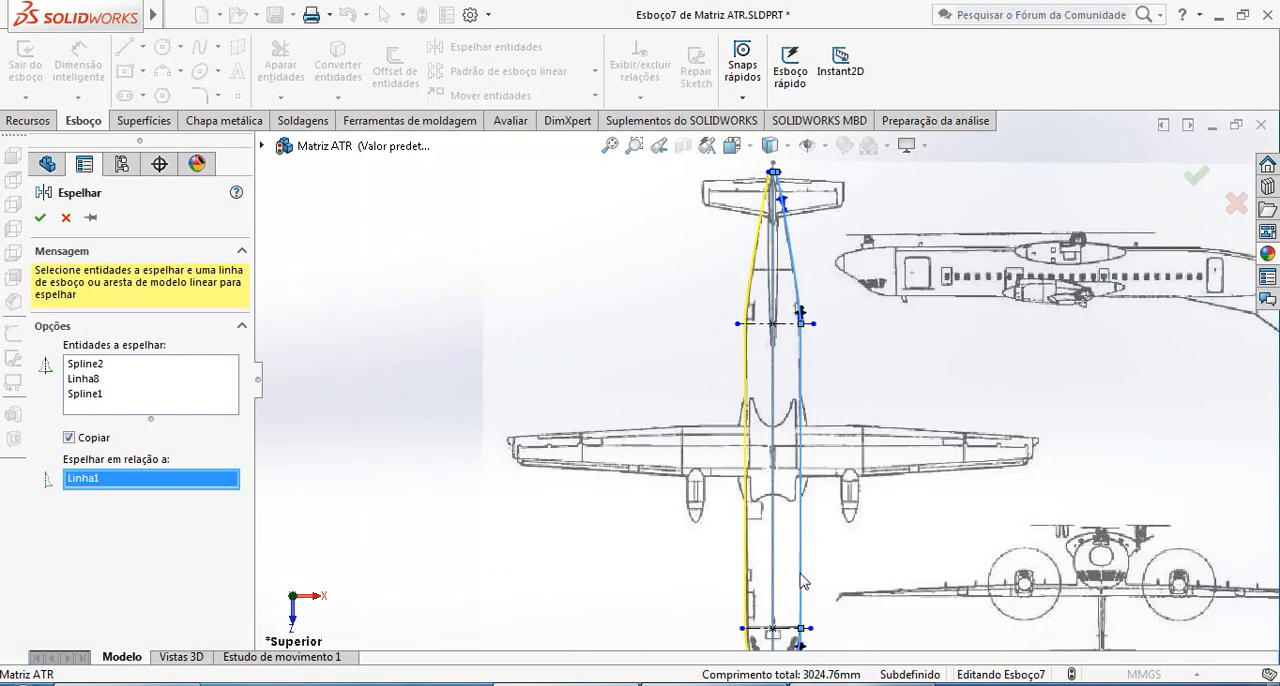
{"action": "scroll", "coordinate": [760, 522], "scroll_direction": "down", "scroll_amount": 6}
{"action": "scroll", "coordinate": [760, 522], "scroll_direction": "down", "scroll_amount": 2}
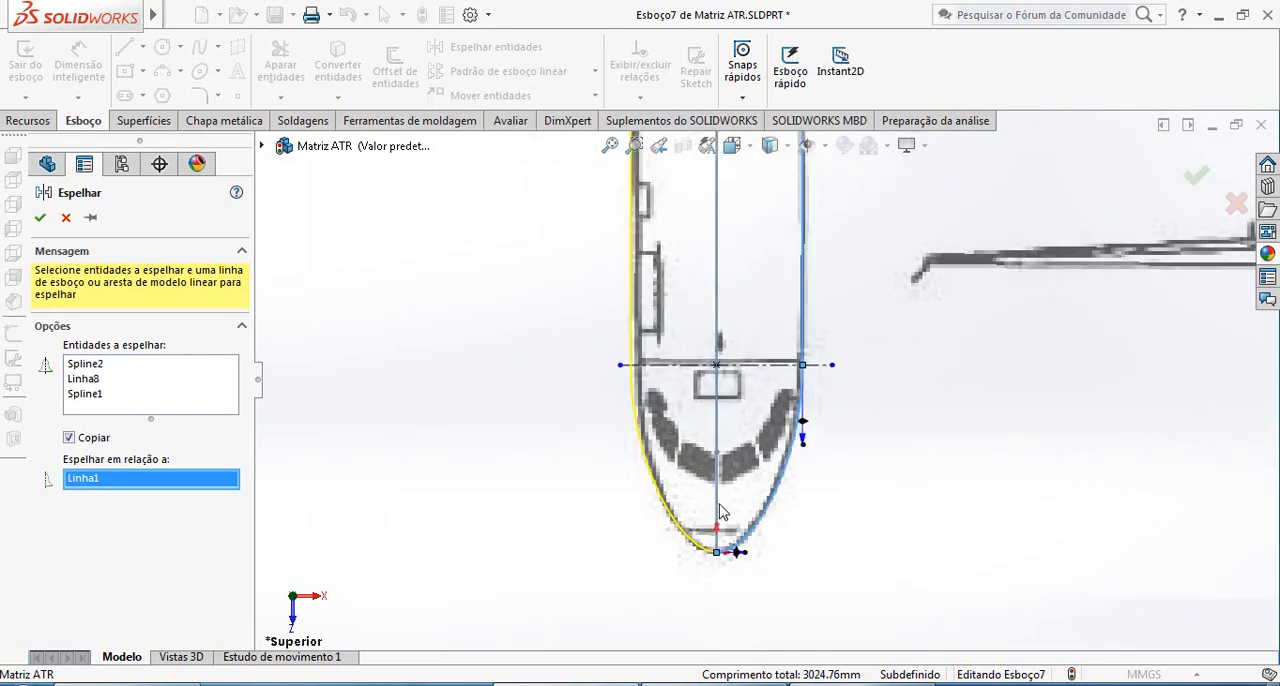
{"action": "scroll", "coordinate": [724, 500], "scroll_direction": "up", "scroll_amount": 5}
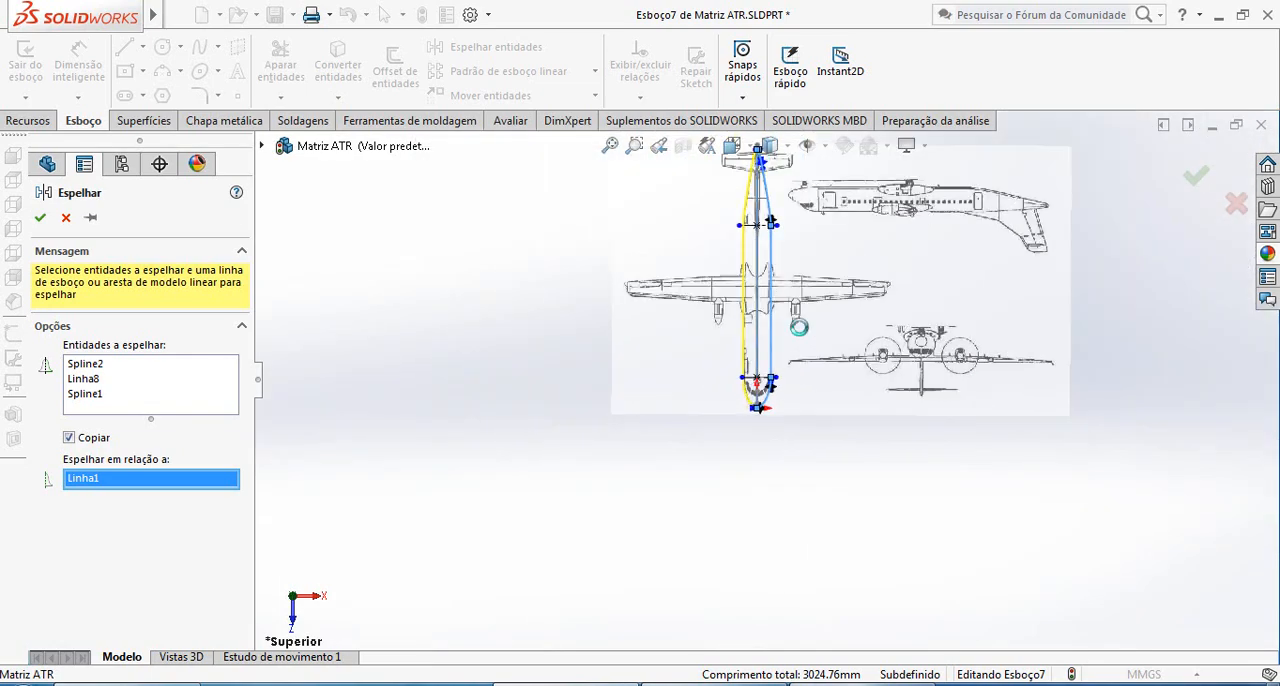
{"action": "left_click", "coordinate": [46, 220]}
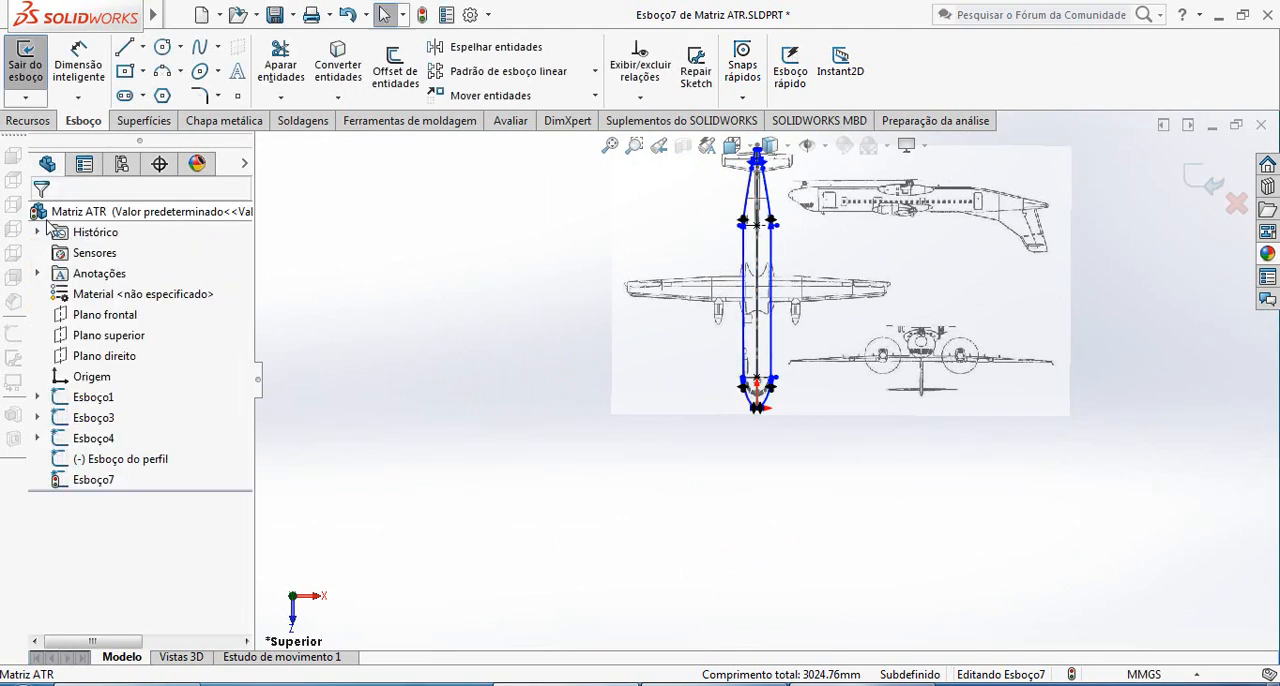
{"action": "scroll", "coordinate": [855, 243], "scroll_direction": "up", "scroll_amount": 3}
{"action": "scroll", "coordinate": [780, 286], "scroll_direction": "down", "scroll_amount": 3}
{"action": "scroll", "coordinate": [768, 289], "scroll_direction": "down", "scroll_amount": 6}
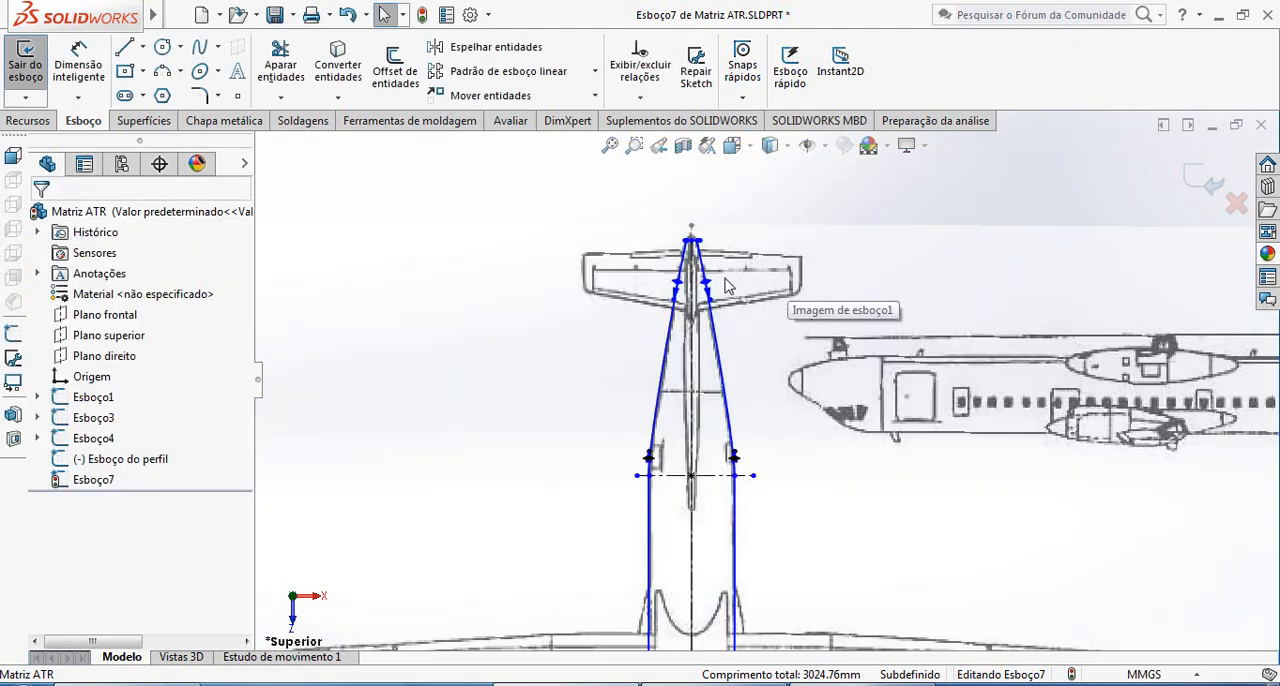
{"action": "scroll", "coordinate": [752, 377], "scroll_direction": "up", "scroll_amount": 6}
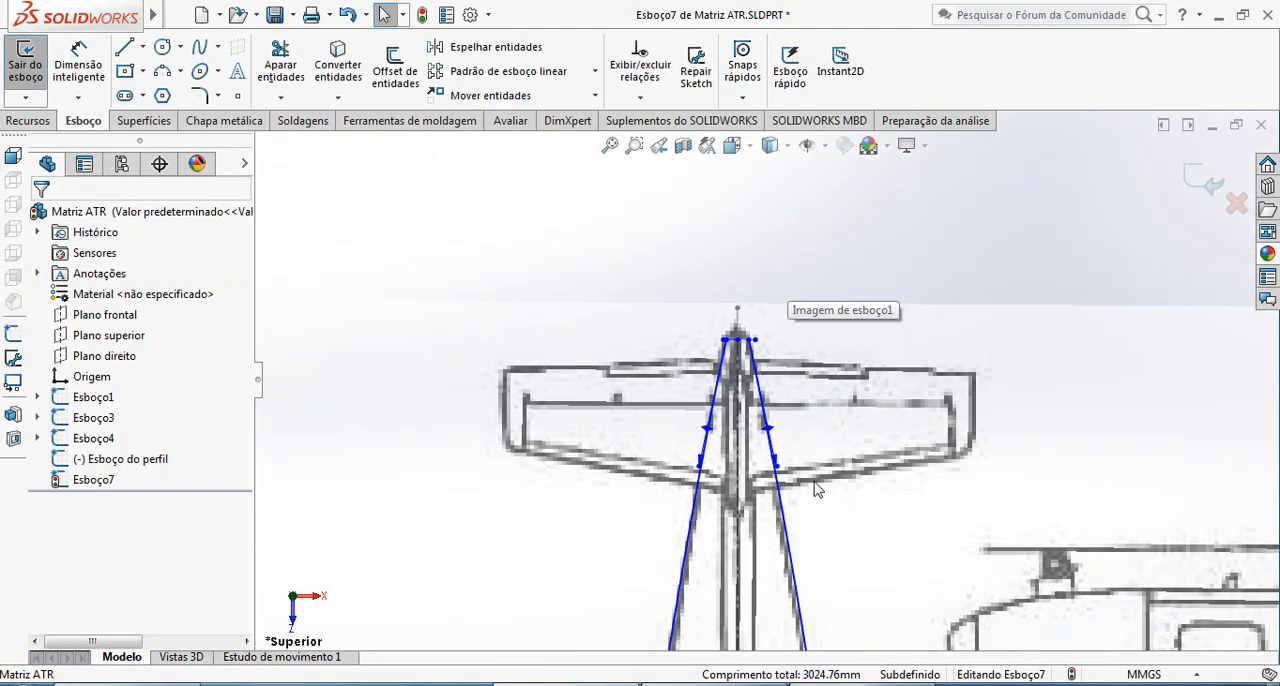
Check the mirrored fuselage outline from tail to nose and exit the Esboço7 sketch
{"action": "scroll", "coordinate": [787, 541], "scroll_direction": "down", "scroll_amount": 8}
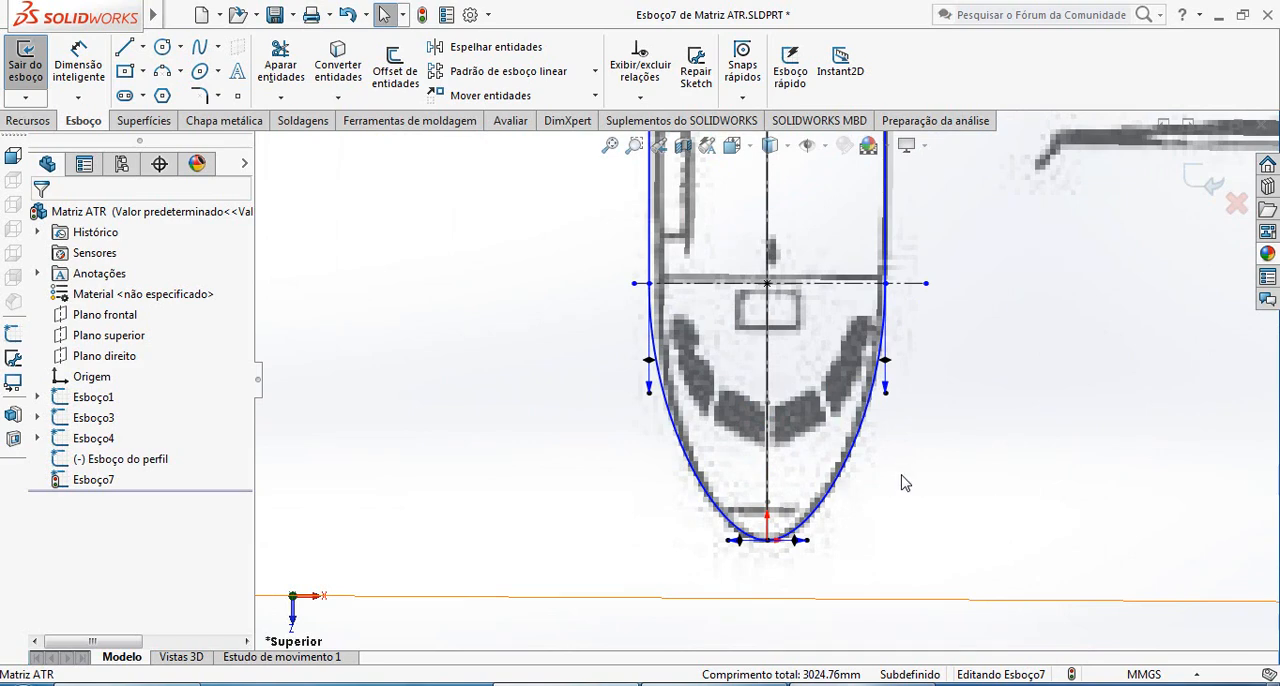
{"action": "scroll", "coordinate": [905, 482], "scroll_direction": "up", "scroll_amount": 7}
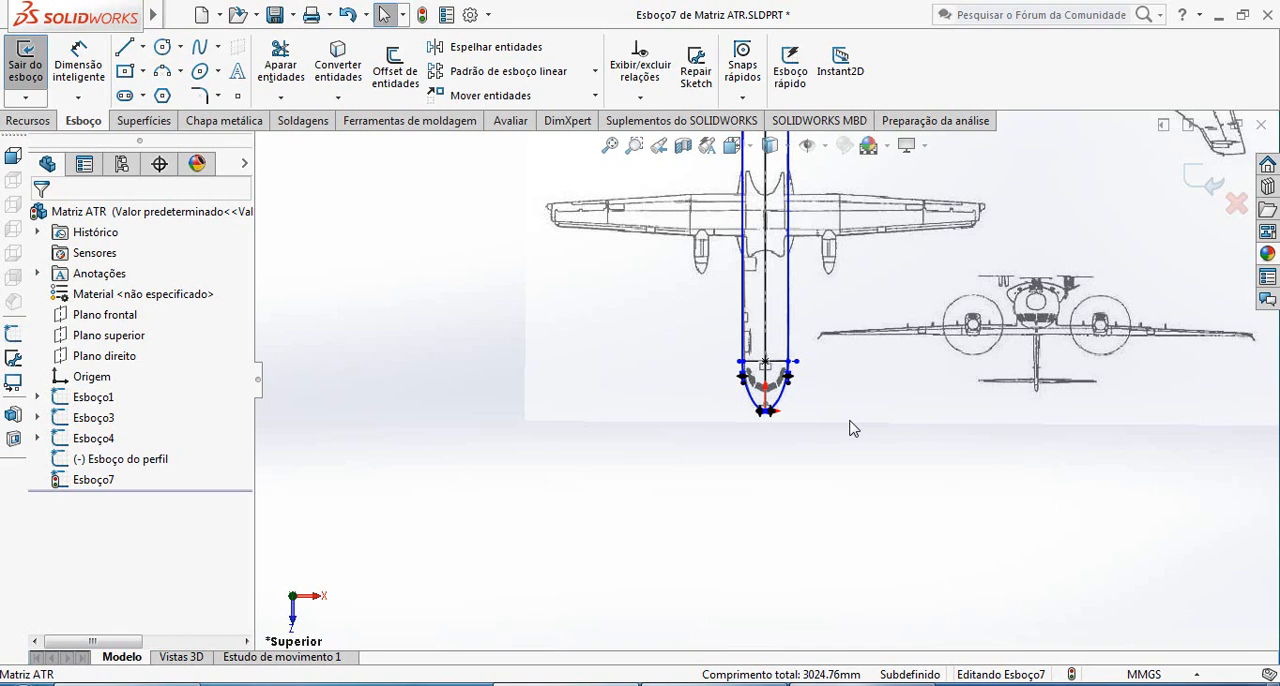
{"action": "scroll", "coordinate": [852, 425], "scroll_direction": "up", "scroll_amount": 3}
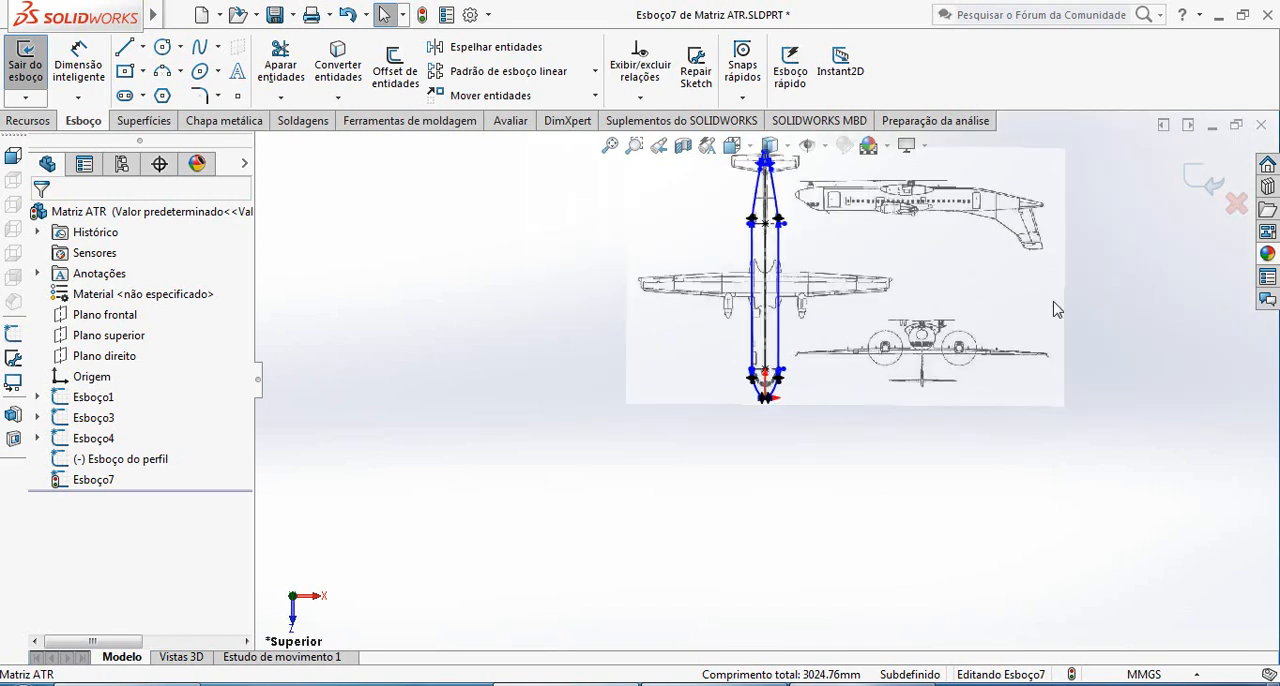
{"action": "left_click", "coordinate": [1194, 182]}
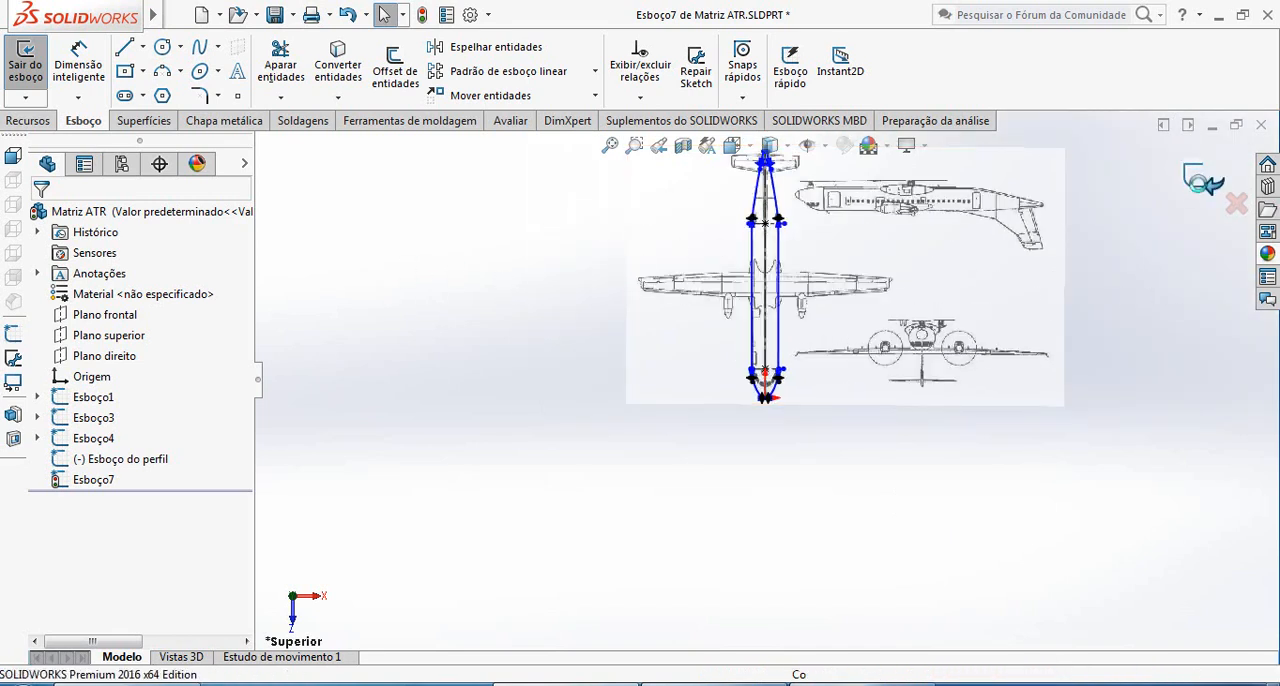
Examine in 3D how the top-view outline lines up with the side profile, especially at the tail end
{"action": "middle_click_drag", "start_coordinate": [797, 308], "coordinate": [818, 178]}
{"action": "scroll", "coordinate": [790, 350], "scroll_direction": "down", "scroll_amount": 5}
{"action": "mouse_move", "coordinate": [766, 352]}
{"action": "middle_mouse_down"}
{"action": "mouse_move", "coordinate": [815, 322]}
{"action": "mouse_move", "coordinate": [664, 315]}
{"action": "middle_mouse_up"}
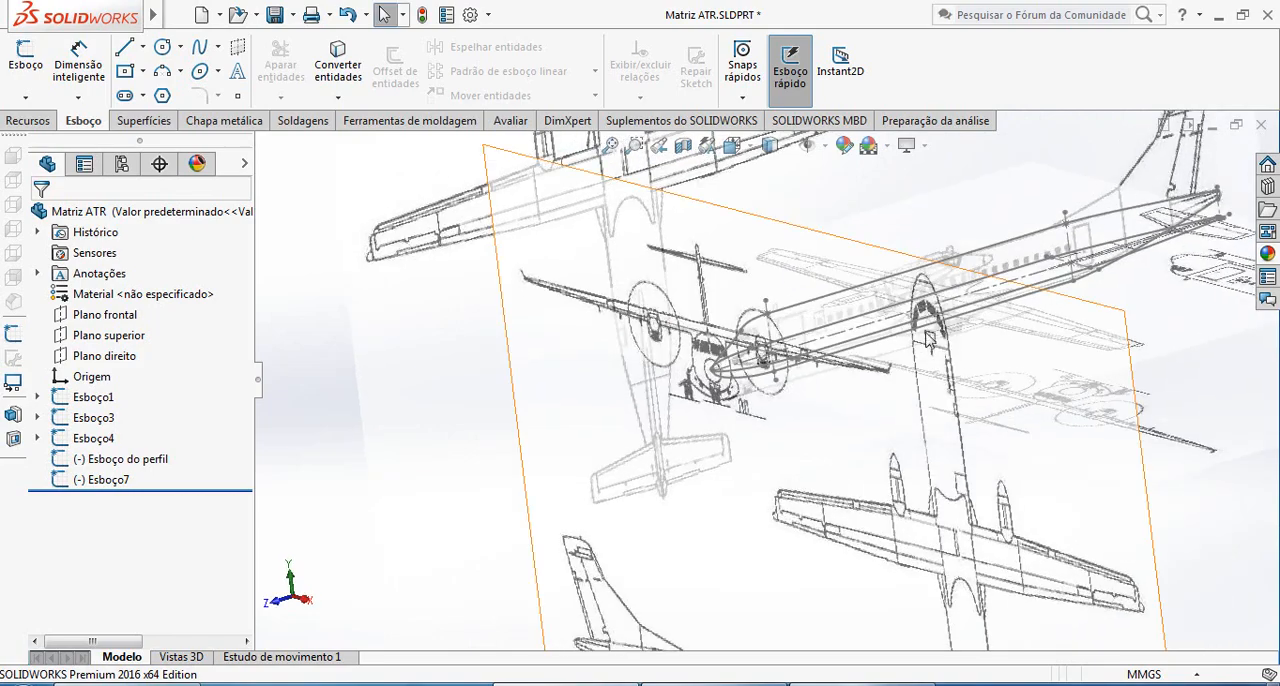
{"action": "scroll", "coordinate": [1163, 254], "scroll_direction": "up", "scroll_amount": 3}
{"action": "scroll", "coordinate": [1150, 258], "scroll_direction": "down", "scroll_amount": 6}
{"action": "scroll", "coordinate": [812, 348], "scroll_direction": "down", "scroll_amount": 5}
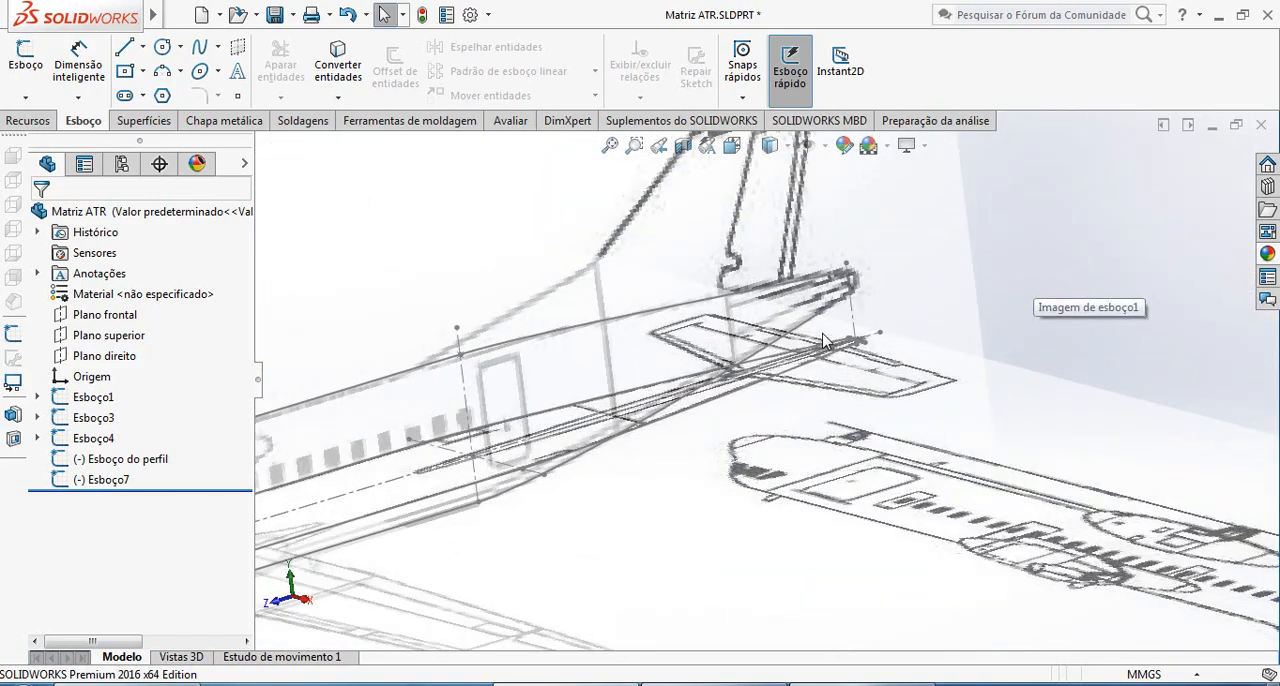
{"action": "scroll", "coordinate": [870, 353], "scroll_direction": "down", "scroll_amount": 2}
{"action": "scroll", "coordinate": [868, 353], "scroll_direction": "up", "scroll_amount": 8}
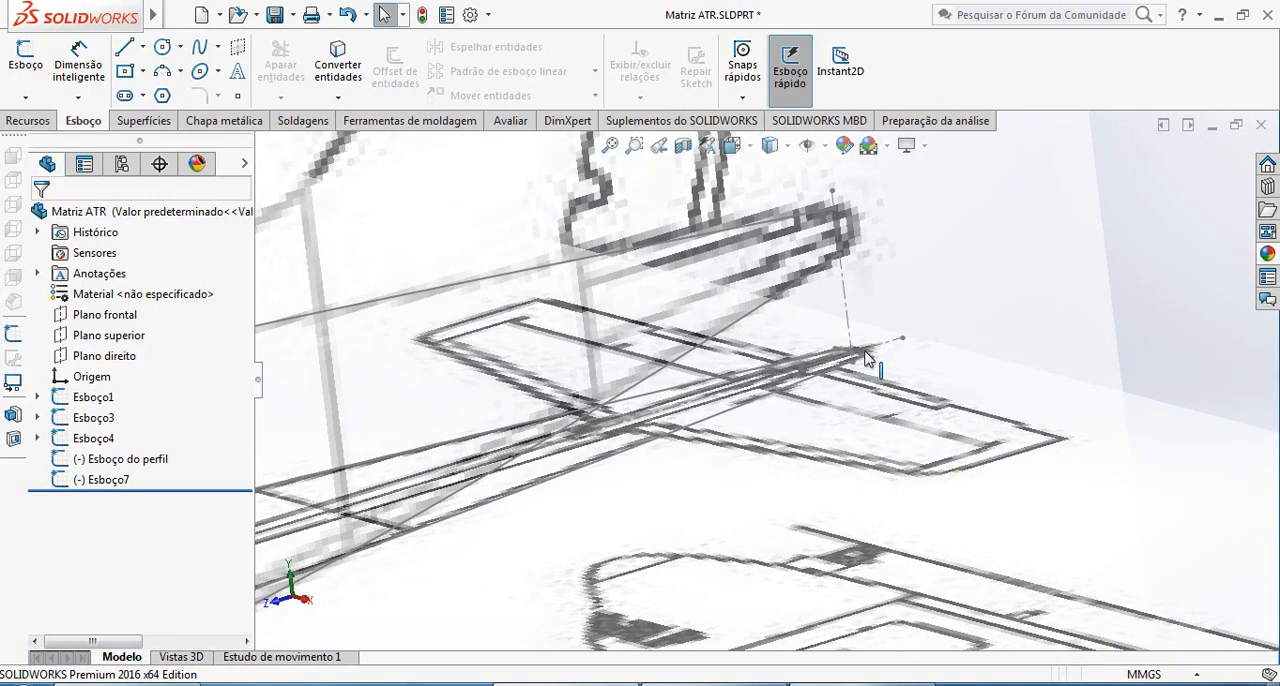
{"action": "scroll", "coordinate": [790, 410], "scroll_direction": "down", "scroll_amount": 8}
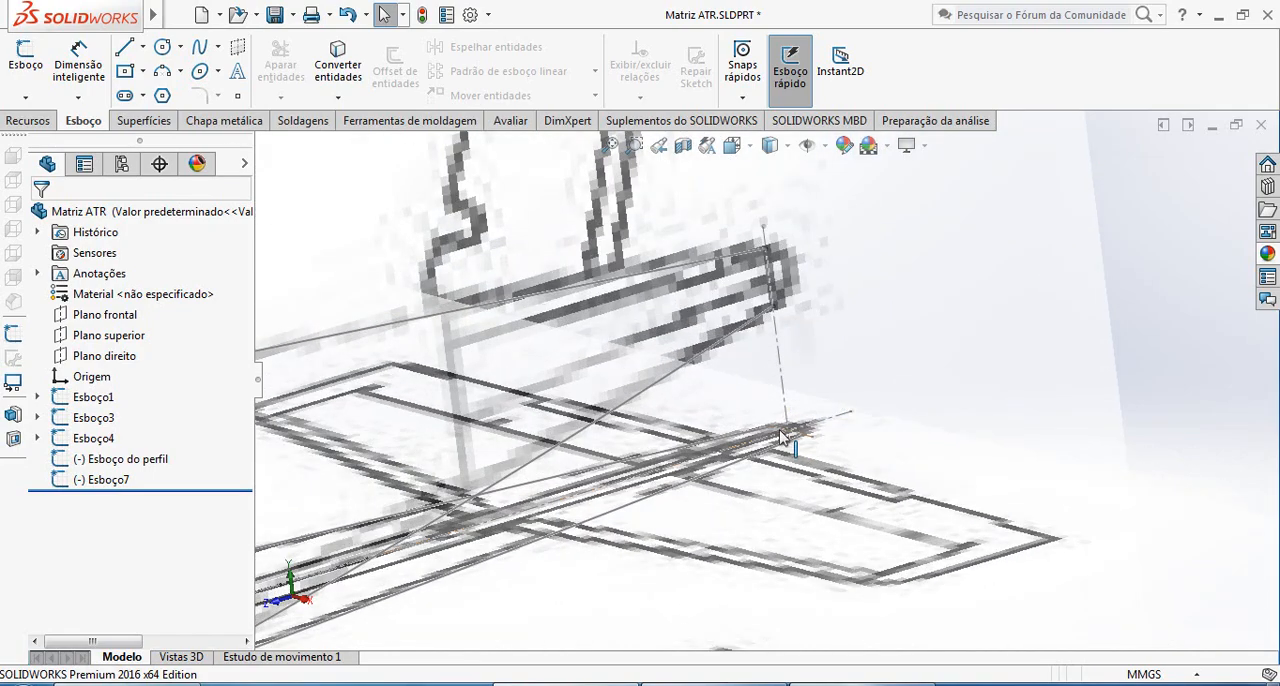
{"action": "scroll", "coordinate": [775, 440], "scroll_direction": "up", "scroll_amount": 8}
{"action": "middle_click_drag", "start_coordinate": [690, 452], "coordinate": [787, 443]}
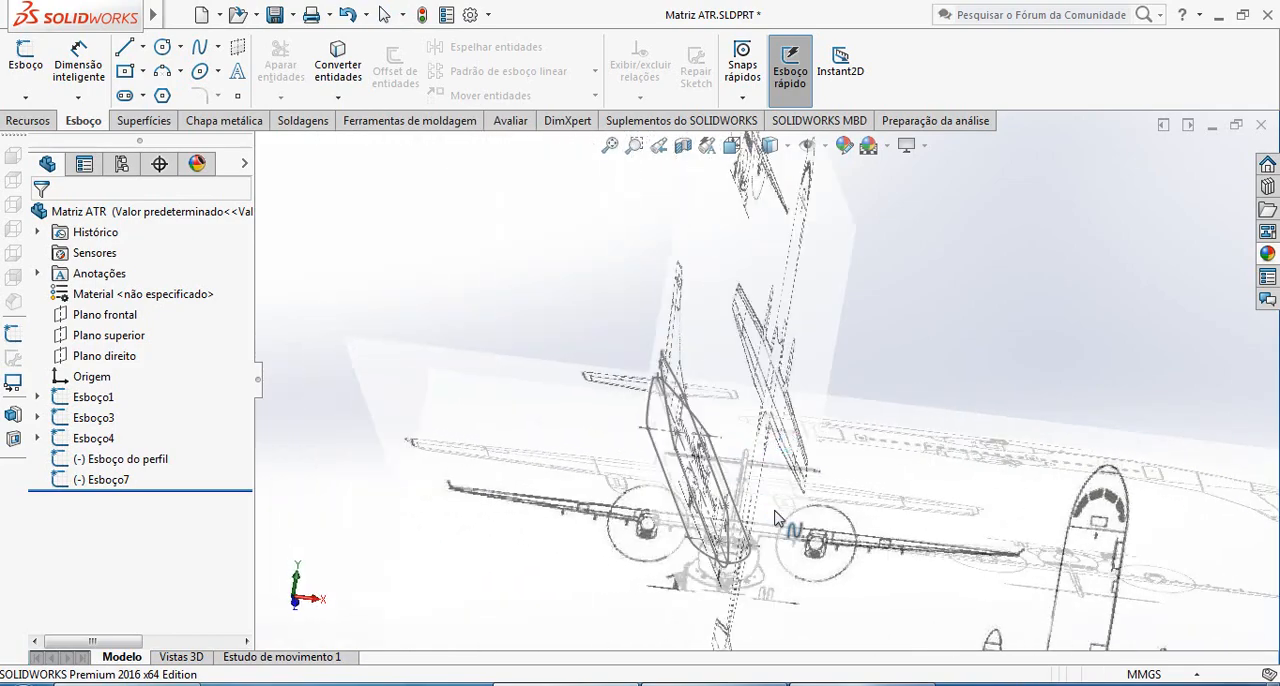
{"action": "mouse_move", "coordinate": [777, 518]}
{"action": "middle_mouse_down"}
{"action": "mouse_move", "coordinate": [820, 437]}
{"action": "mouse_move", "coordinate": [1068, 430]}
{"action": "middle_mouse_up"}
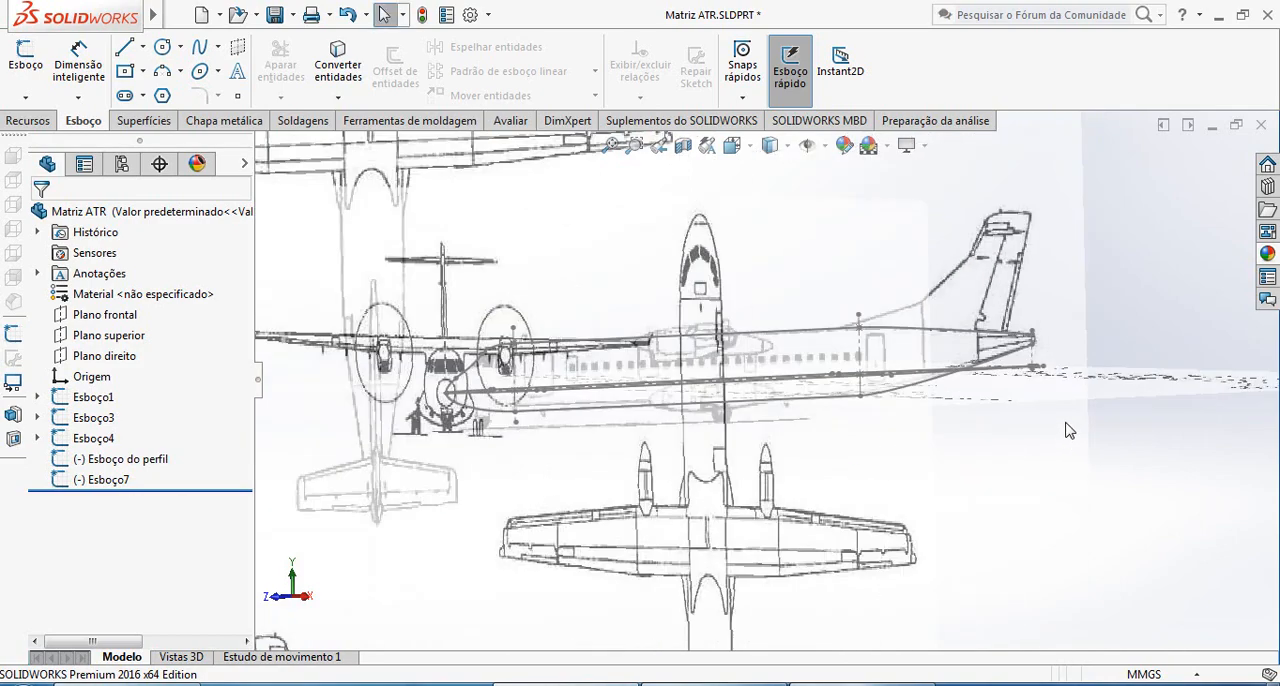
{"action": "scroll", "coordinate": [1035, 362], "scroll_direction": "down", "scroll_amount": 3}
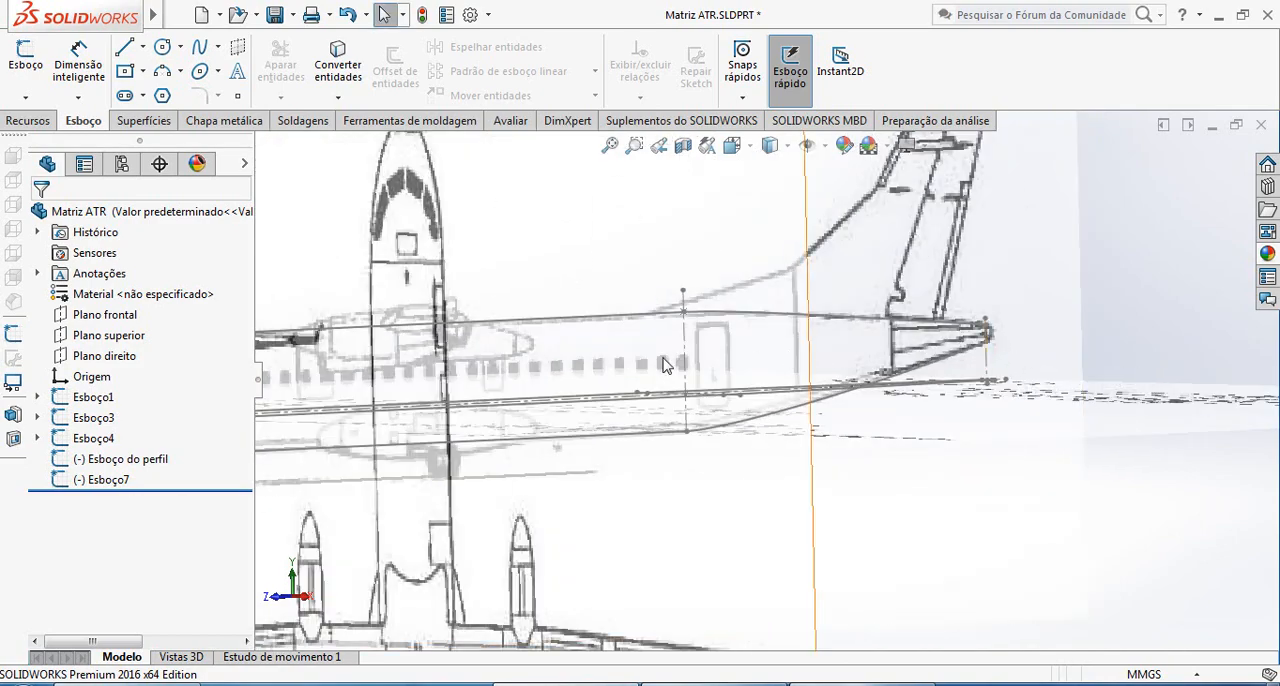
{"action": "scroll", "coordinate": [307, 391], "scroll_direction": "up", "scroll_amount": 5}
{"action": "scroll", "coordinate": [590, 385], "scroll_direction": "down", "scroll_amount": 5}
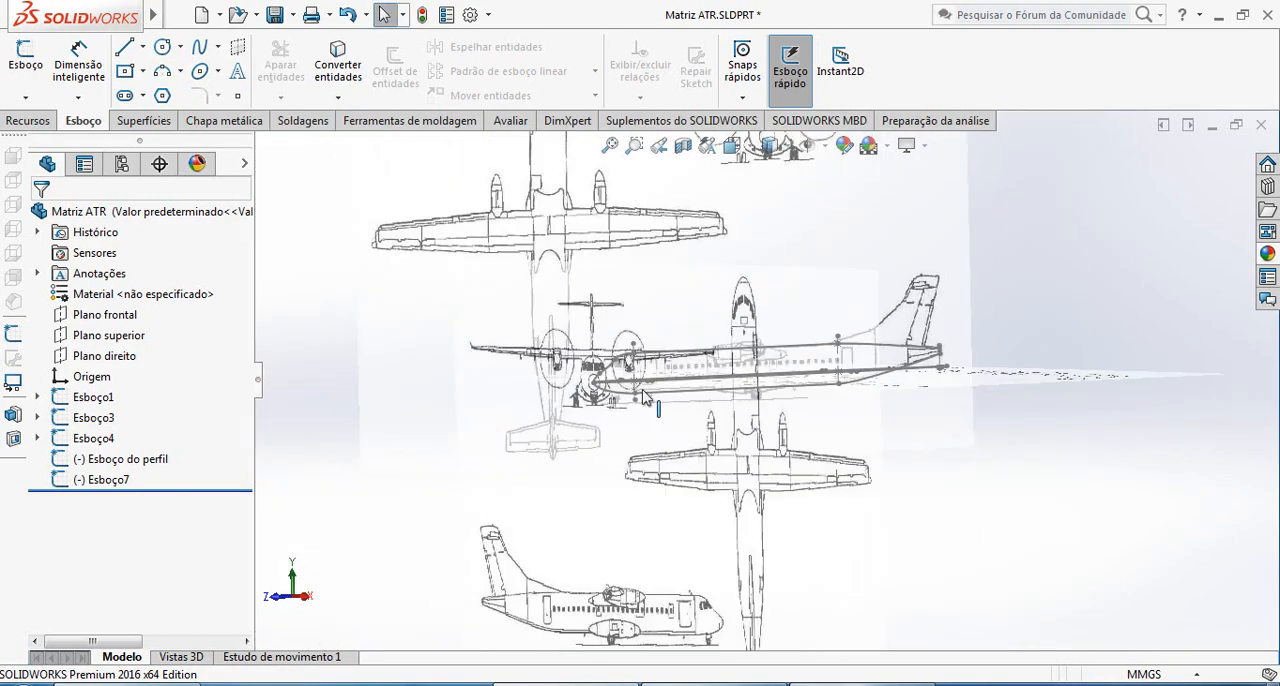
{"action": "scroll", "coordinate": [1235, 390], "scroll_direction": "up", "scroll_amount": 5}
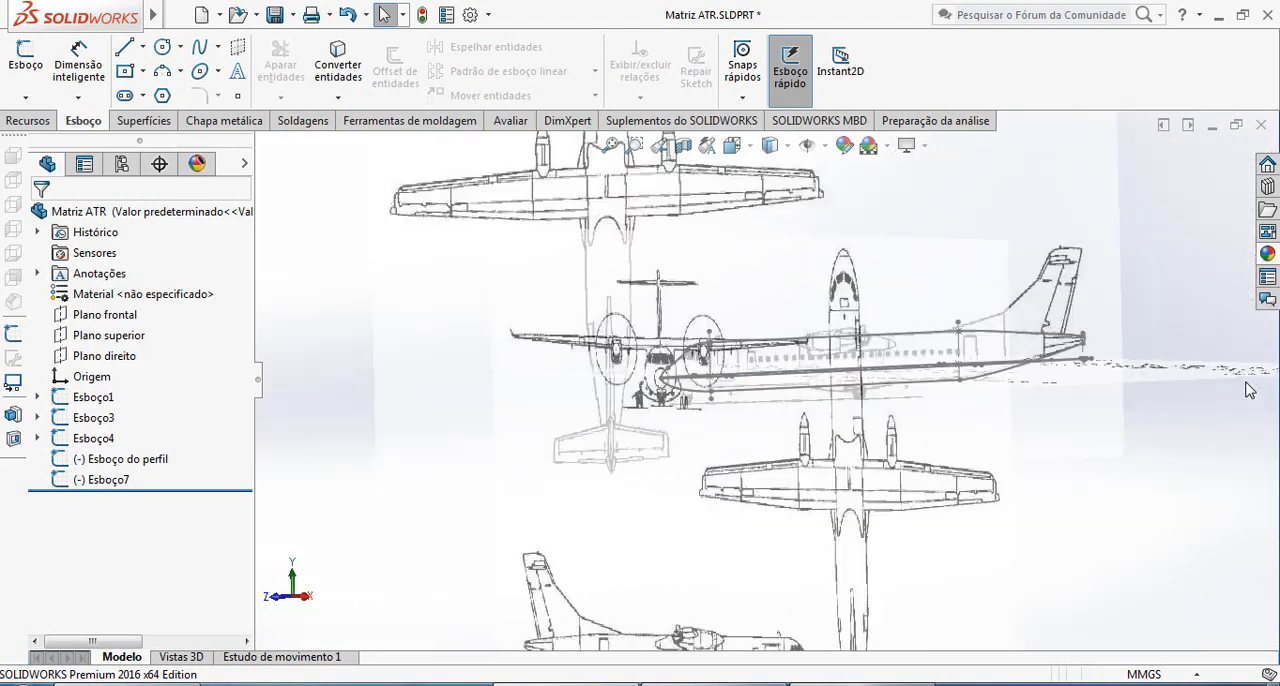
{"action": "scroll", "coordinate": [900, 387], "scroll_direction": "down", "scroll_amount": 5}
{"action": "scroll", "coordinate": [900, 388], "scroll_direction": "down", "scroll_amount": 10}
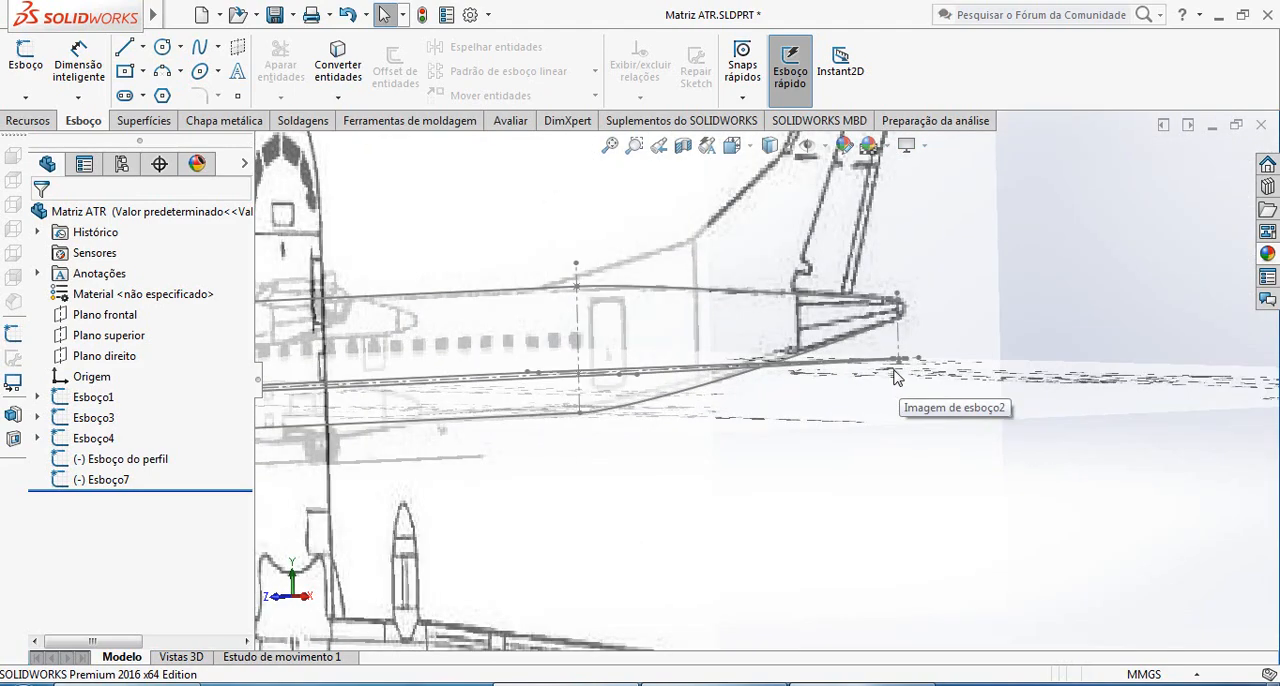
{"action": "scroll", "coordinate": [904, 388], "scroll_direction": "up", "scroll_amount": 12}
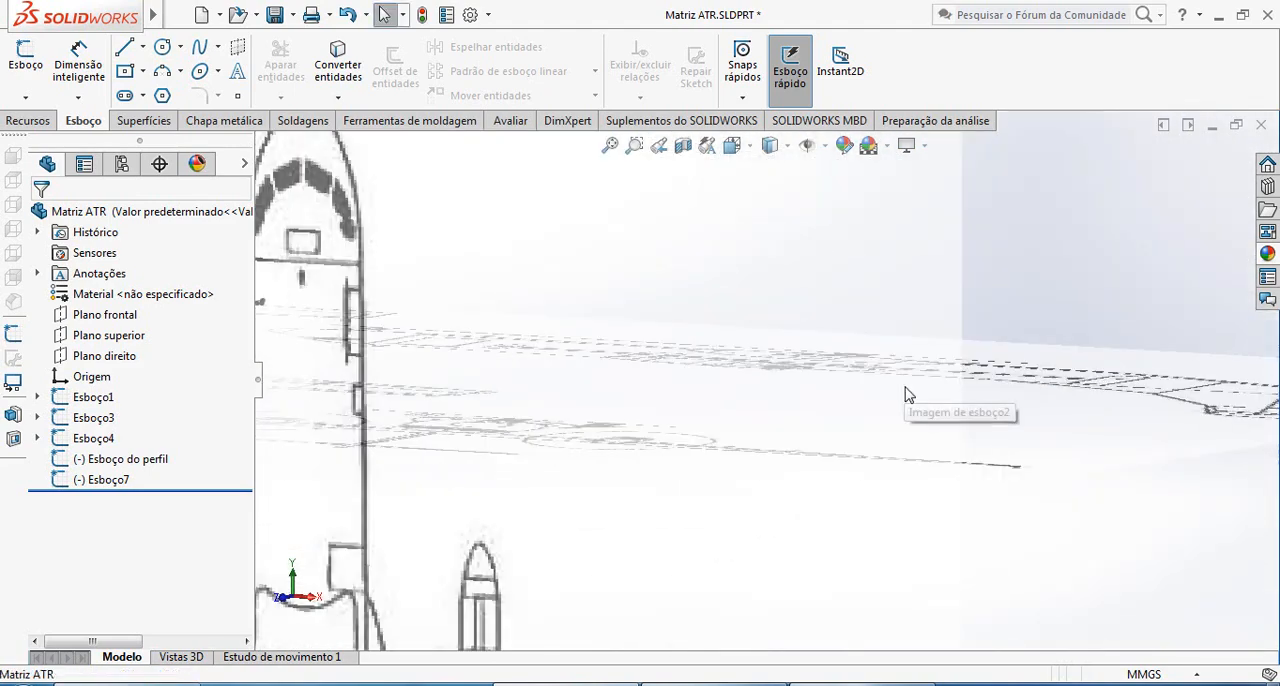
{"action": "middle_click_drag", "start_coordinate": [696, 403], "coordinate": [697, 404]}
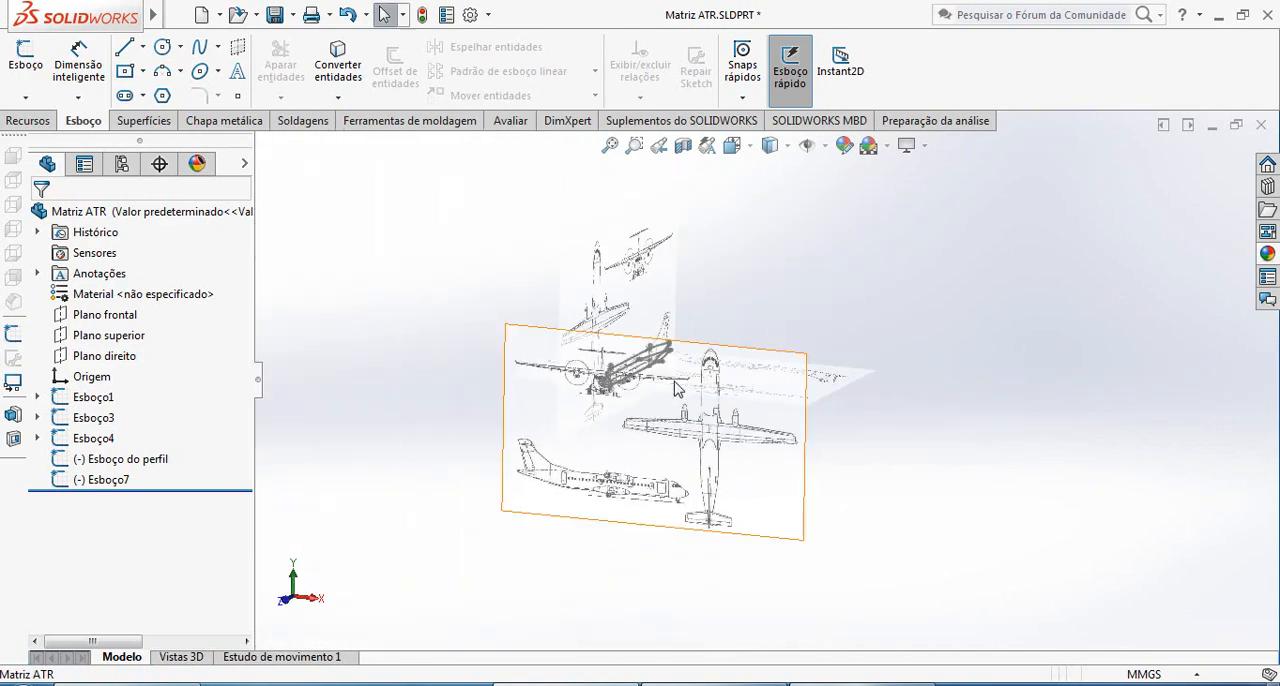
{"action": "scroll", "coordinate": [692, 336], "scroll_direction": "down", "scroll_amount": 6}
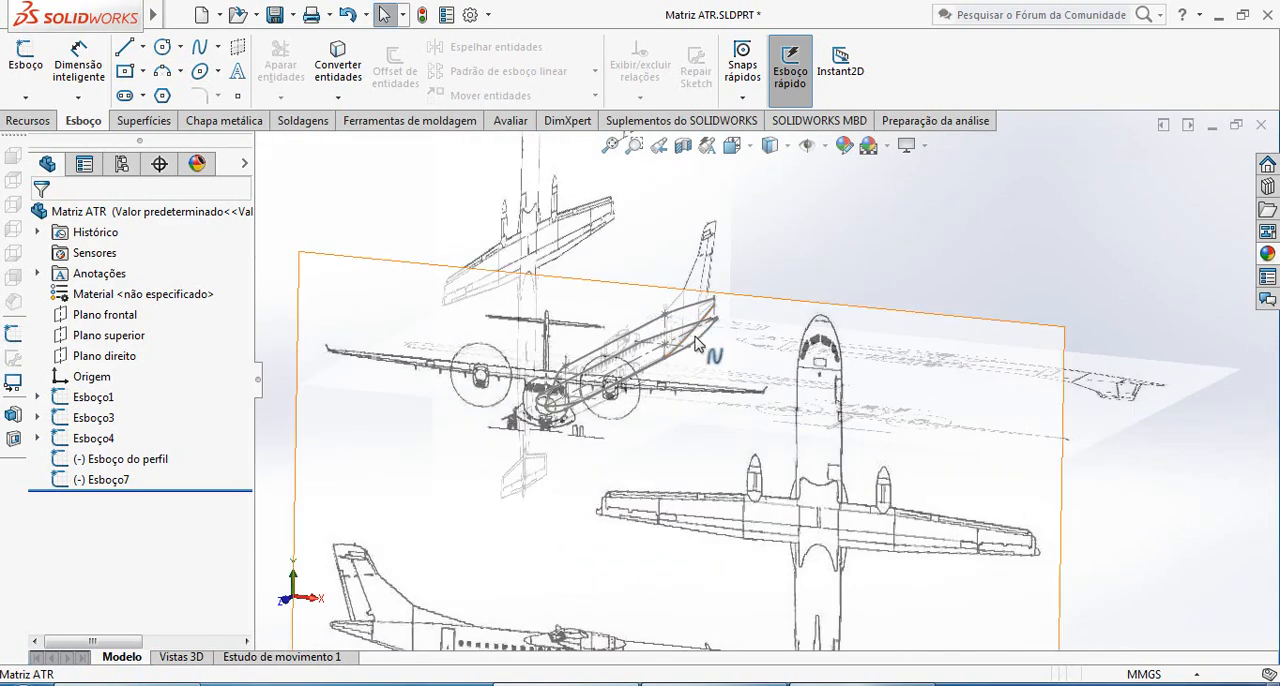
{"action": "scroll", "coordinate": [722, 350], "scroll_direction": "down", "scroll_amount": 5}
{"action": "scroll", "coordinate": [726, 377], "scroll_direction": "up", "scroll_amount": 4}
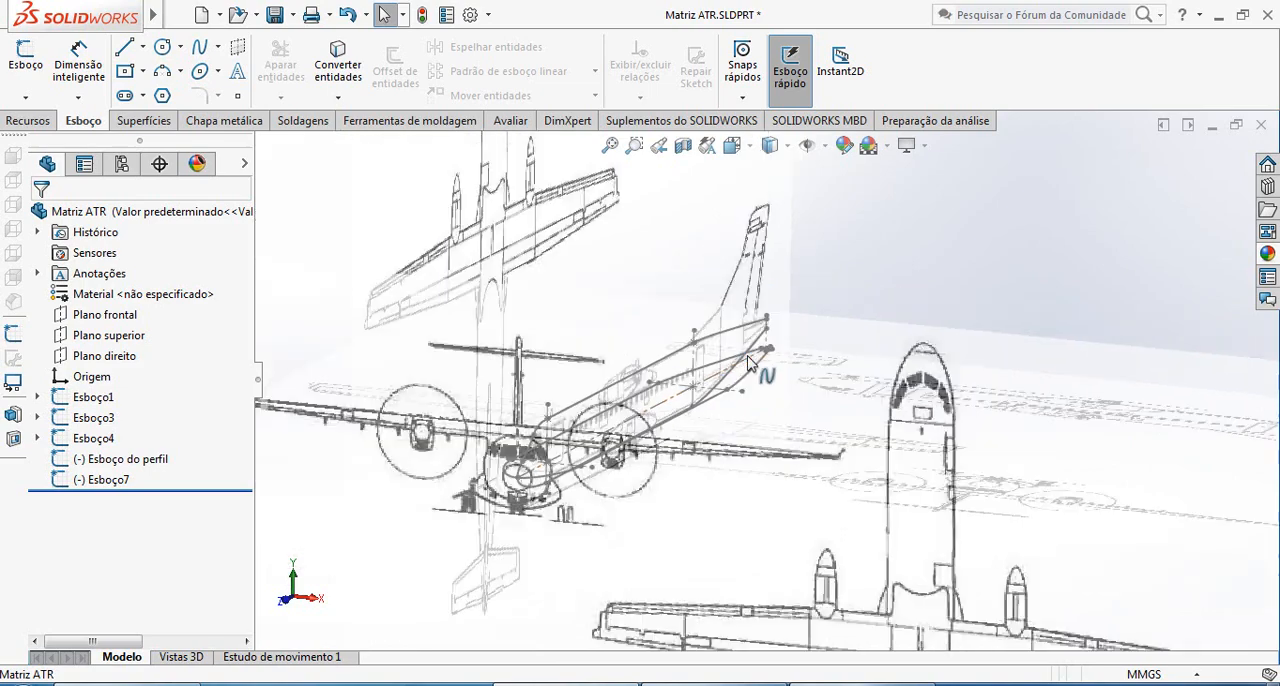
In Esboço do perfil, trim the rear transverse centerline so only the part between the upper and lower tail endpoints remains
{"action": "left_click", "coordinate": [731, 350]}
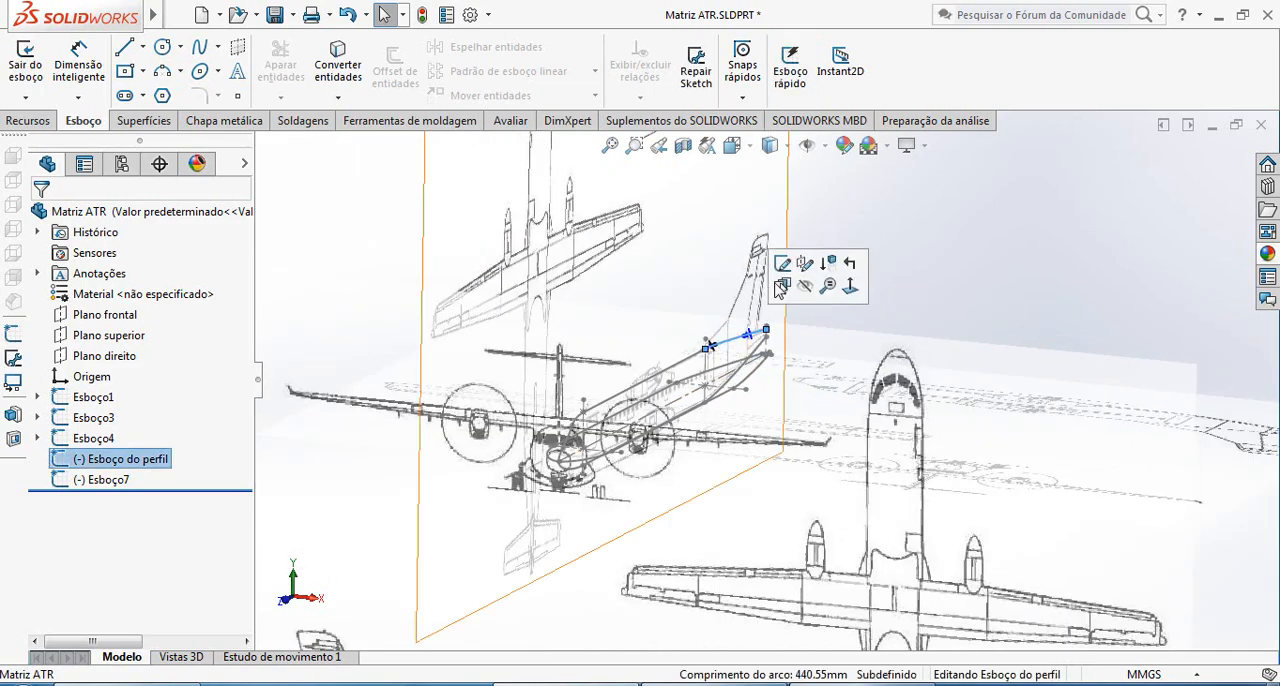
{"action": "left_click", "coordinate": [785, 272]}
{"action": "scroll", "coordinate": [740, 383], "scroll_direction": "up", "scroll_amount": 3}
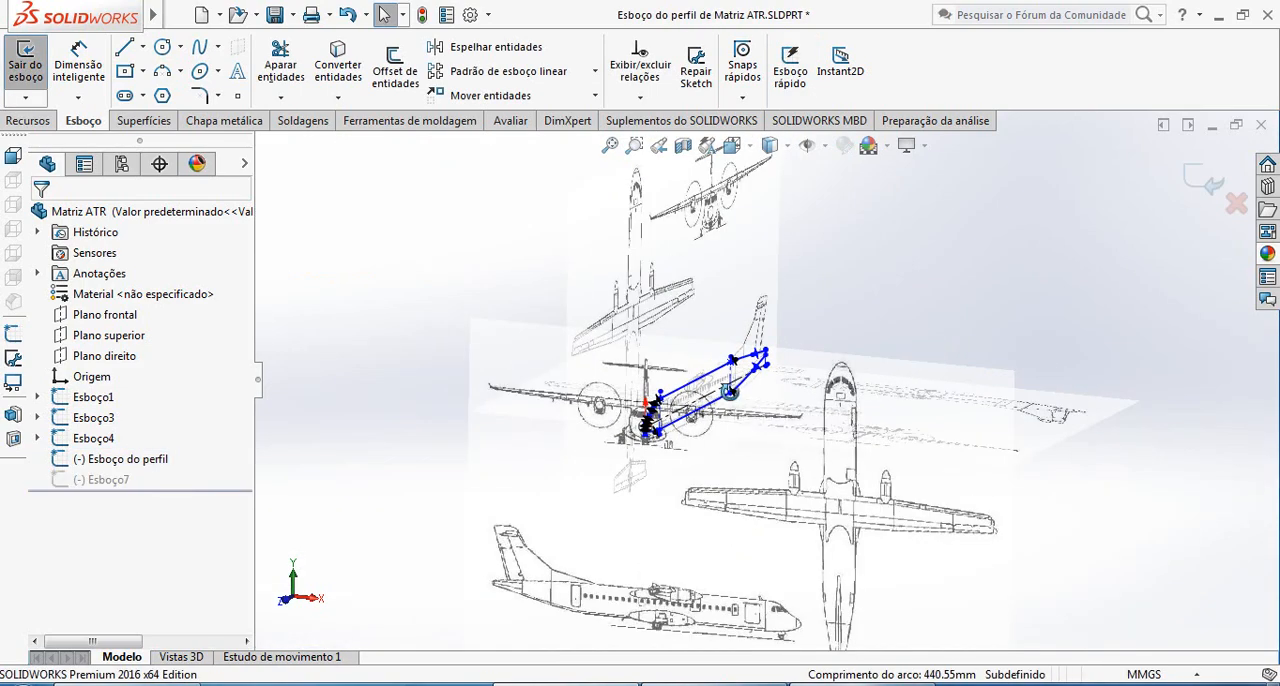
{"action": "middle_click_drag", "start_coordinate": [730, 392], "coordinate": [682, 405]}
{"action": "scroll", "coordinate": [700, 412], "scroll_direction": "down", "scroll_amount": 2}
{"action": "scroll", "coordinate": [965, 375], "scroll_direction": "down", "scroll_amount": 4}
{"action": "scroll", "coordinate": [990, 303], "scroll_direction": "down", "scroll_amount": 2}
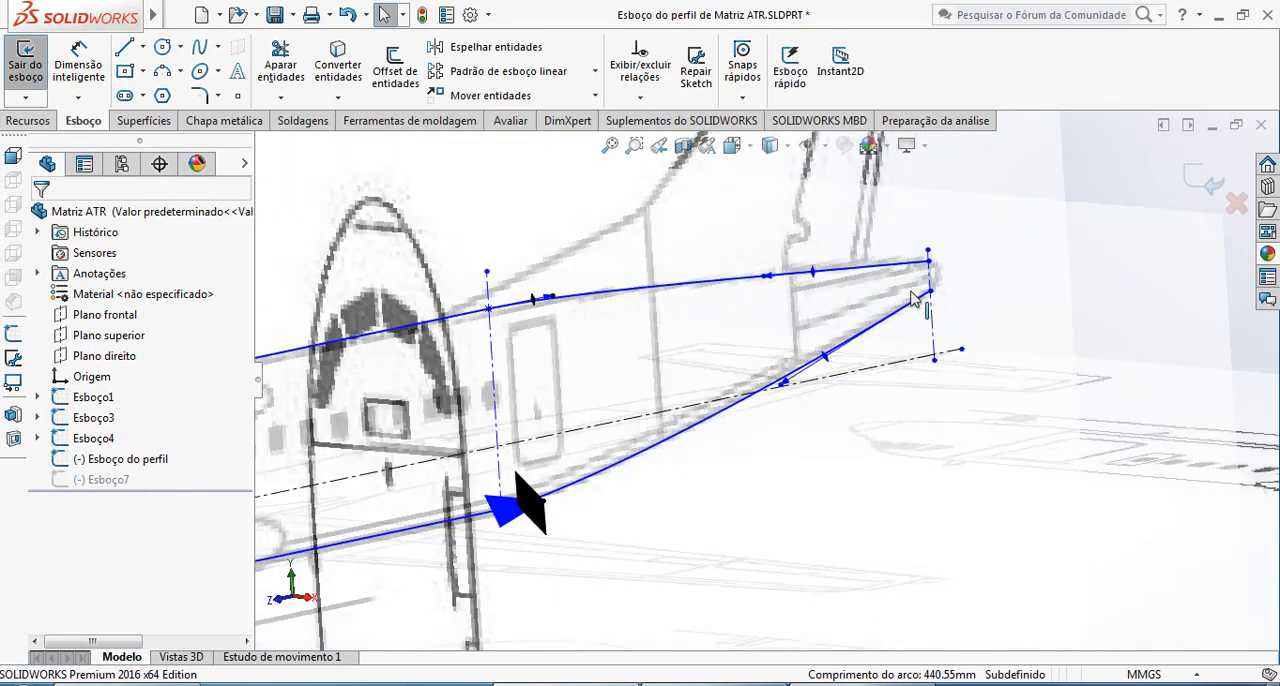
{"action": "scroll", "coordinate": [912, 300], "scroll_direction": "down", "scroll_amount": 2}
{"action": "left_click", "coordinate": [290, 78]}
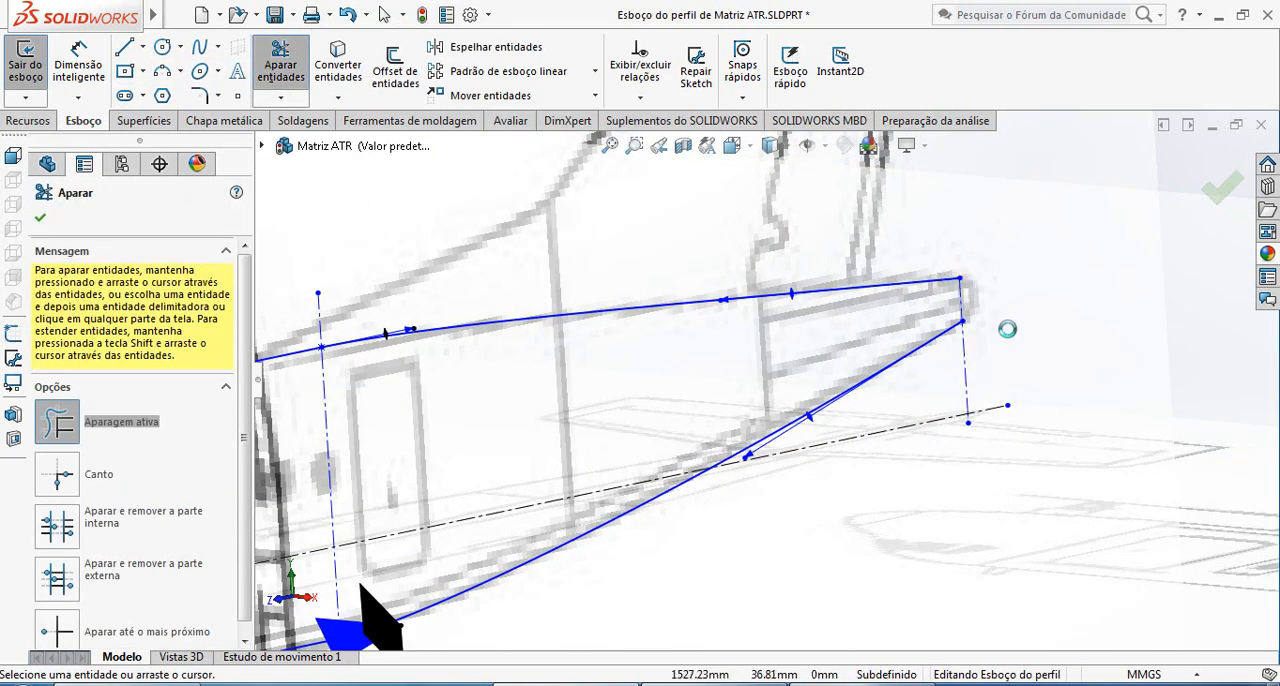
{"action": "scroll", "coordinate": [766, 384], "scroll_direction": "up", "scroll_amount": 2}
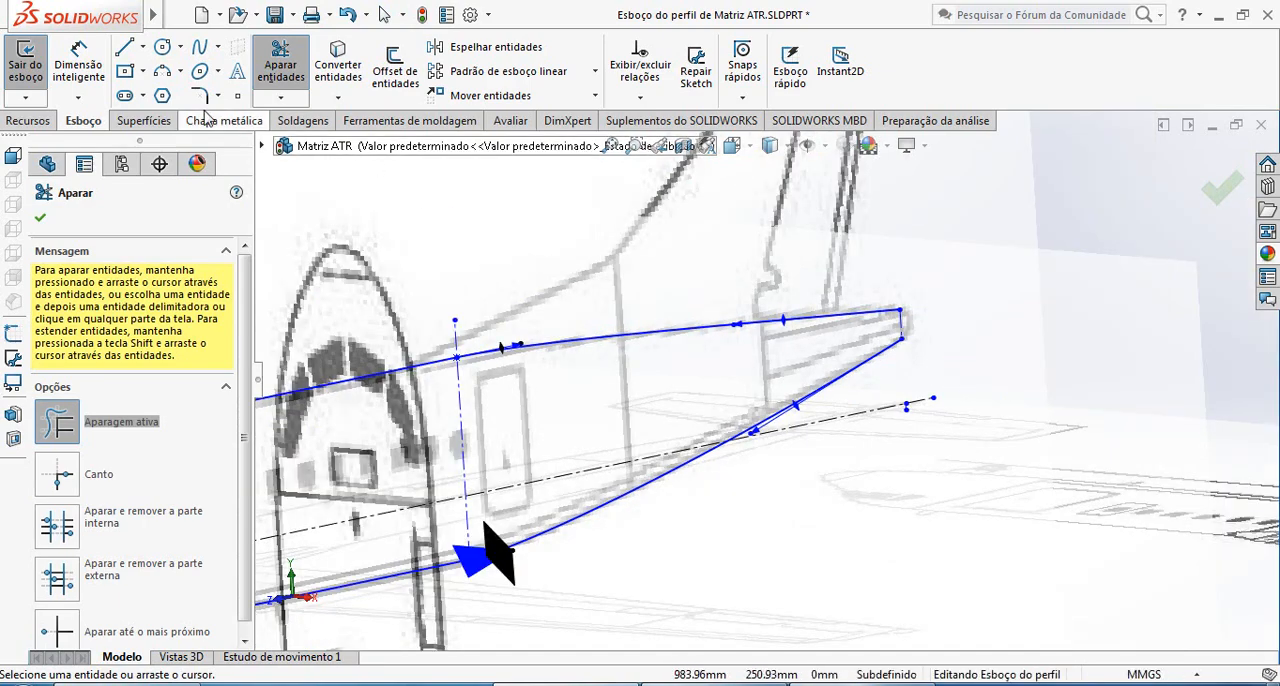
{"action": "scroll", "coordinate": [985, 462], "scroll_direction": "down", "scroll_amount": 4}
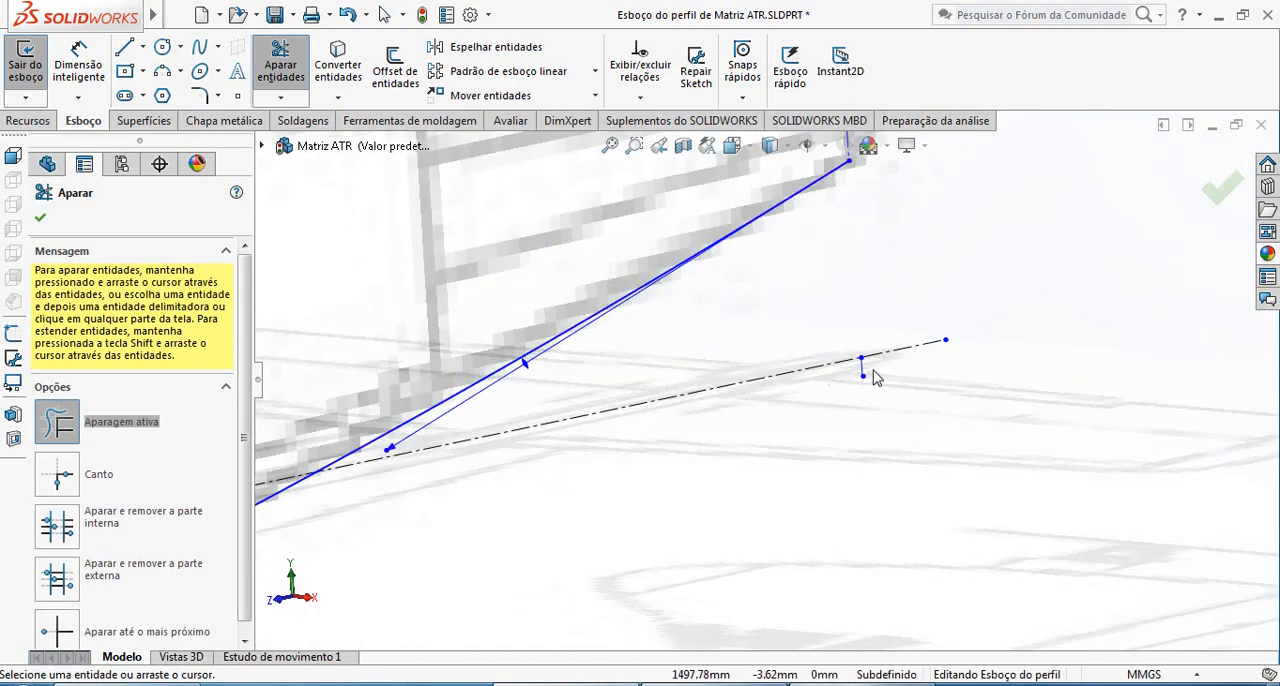
{"action": "scroll", "coordinate": [905, 323], "scroll_direction": "up", "scroll_amount": 5}
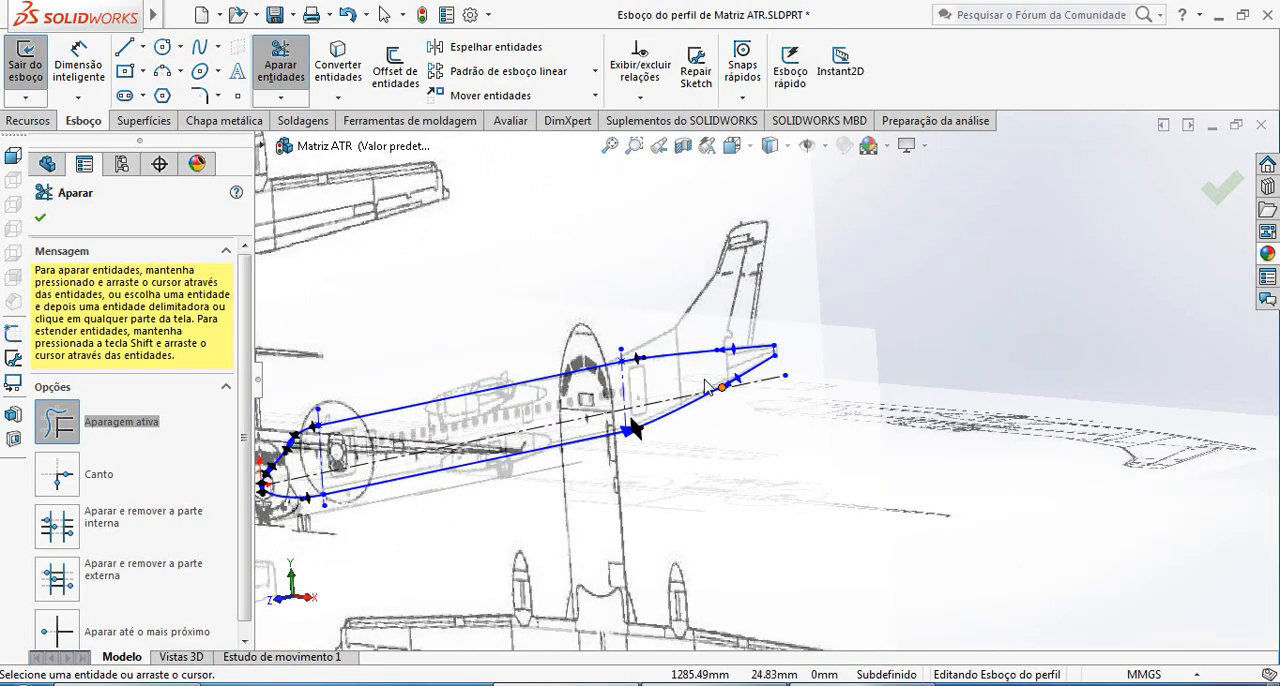
Draw a centerline from the middle of the trimmed tail segment to the origin at the nose and exit the profile sketch
{"action": "left_click", "coordinate": [143, 47]}
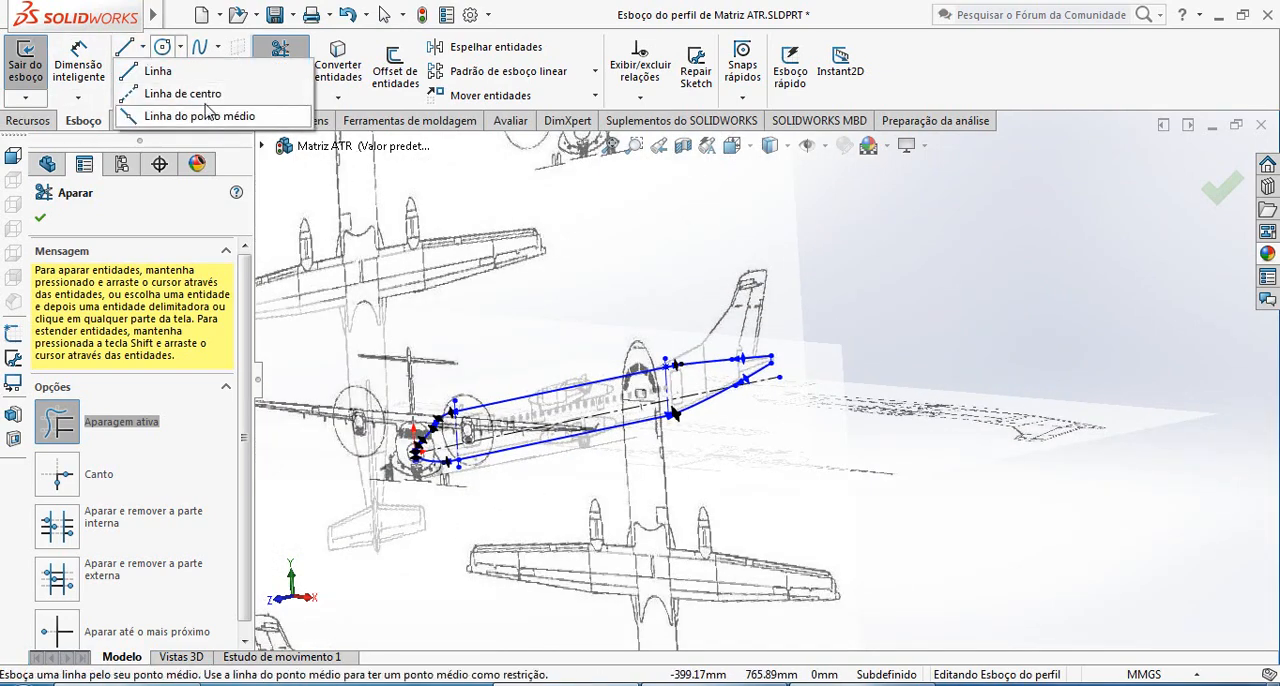
{"action": "left_click", "coordinate": [170, 96]}
{"action": "scroll", "coordinate": [724, 331], "scroll_direction": "down", "scroll_amount": 5}
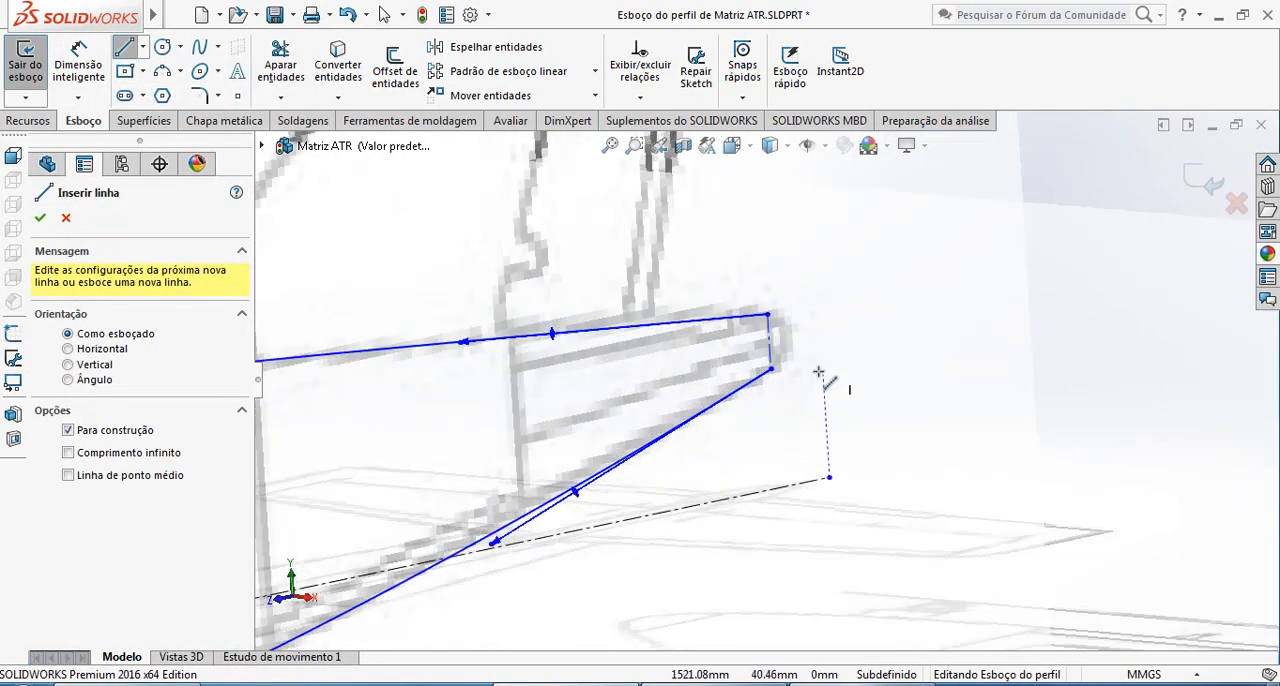
{"action": "left_click", "coordinate": [769, 342]}
{"action": "scroll", "coordinate": [700, 370], "scroll_direction": "up", "scroll_amount": 5}
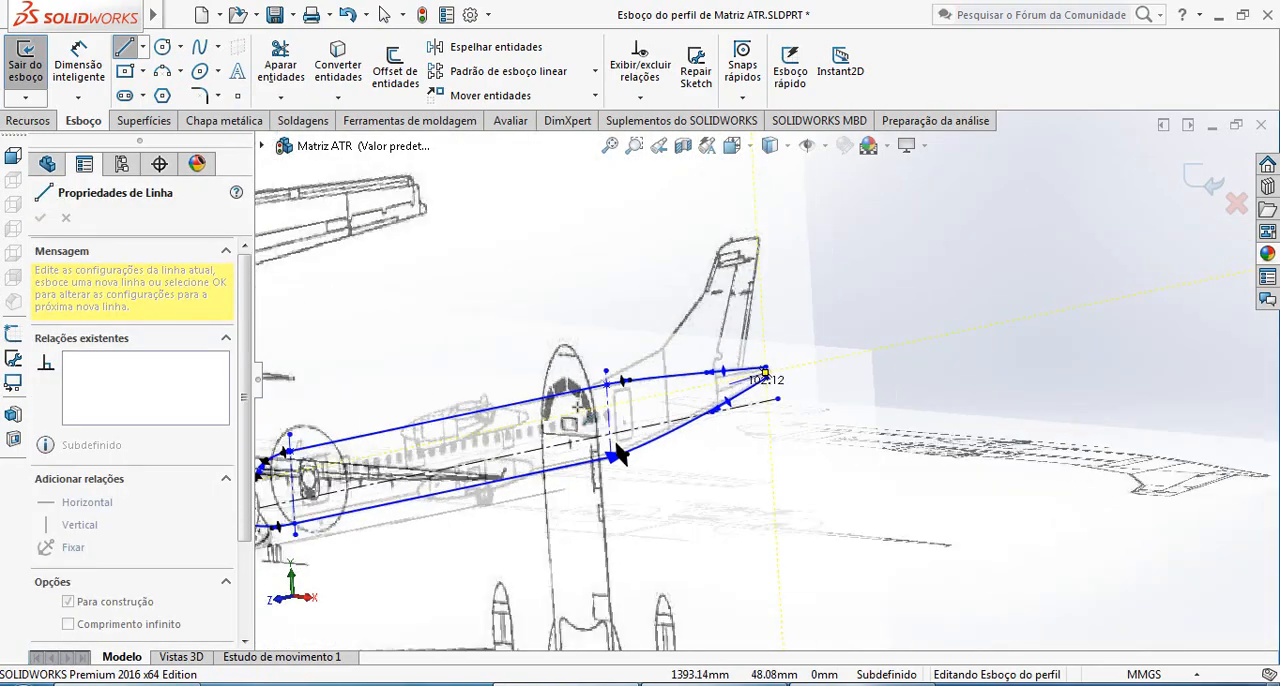
{"action": "scroll", "coordinate": [622, 408], "scroll_direction": "down", "scroll_amount": 10}
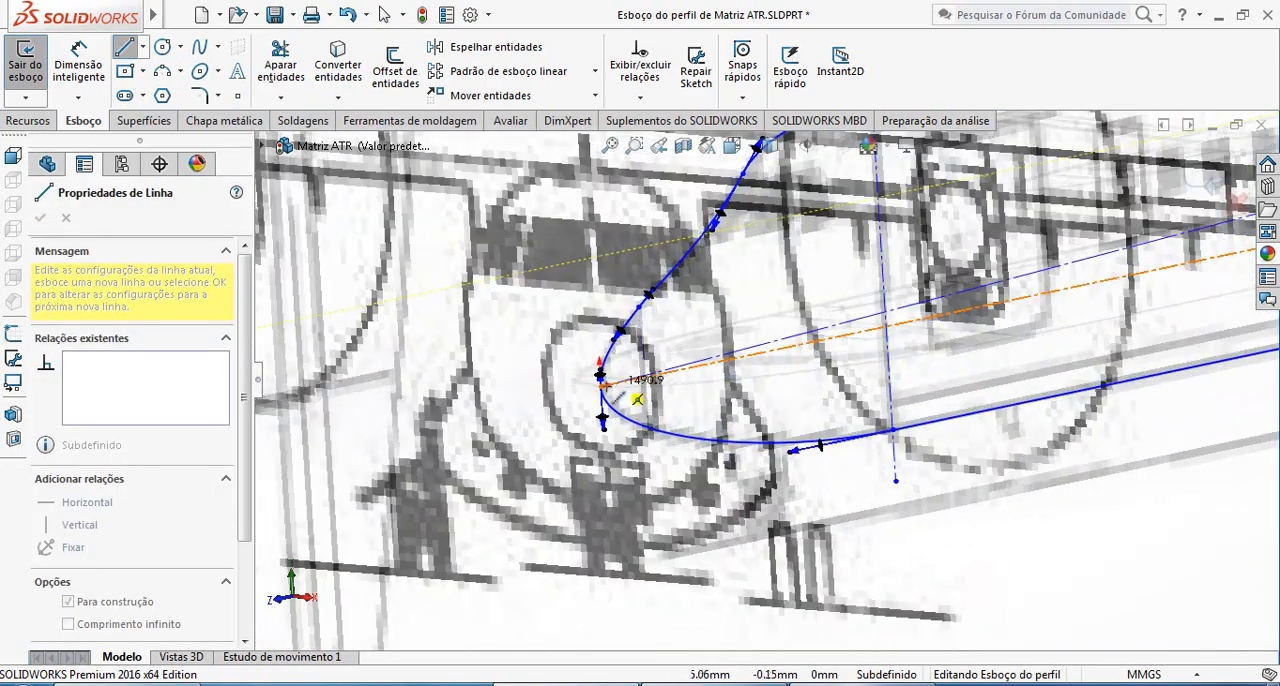
{"action": "left_click", "coordinate": [602, 384]}
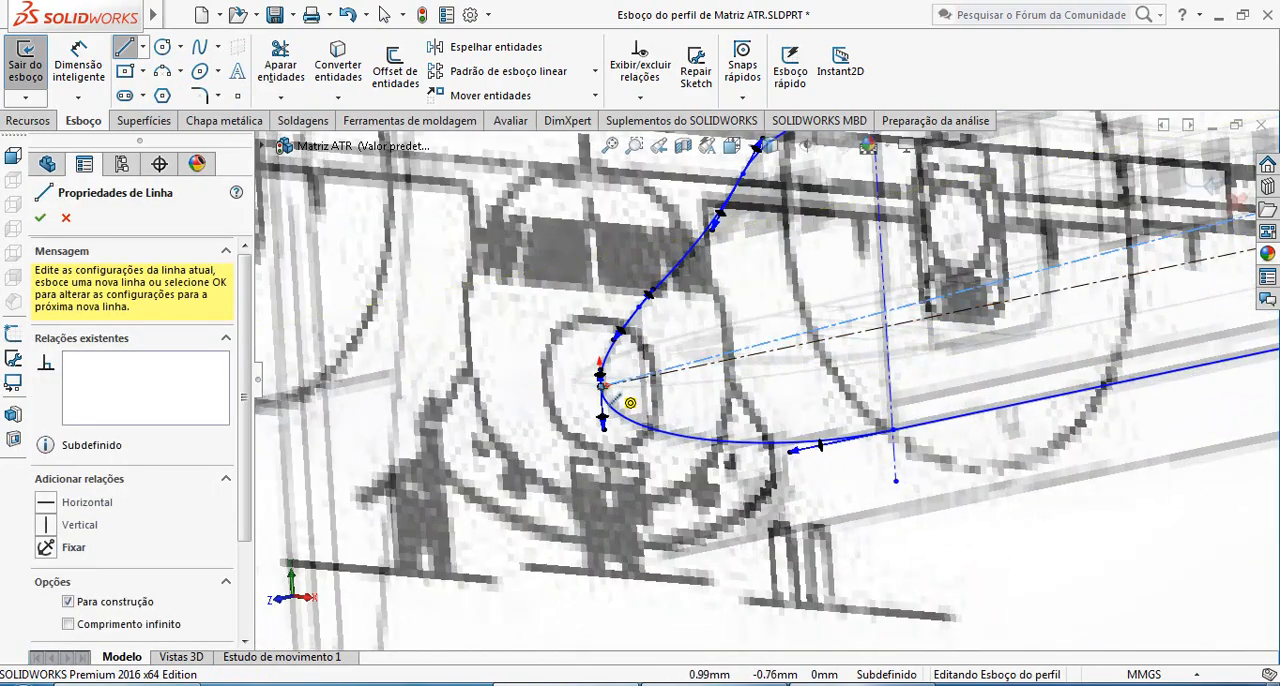
{"action": "key", "text": "Escape"}
{"action": "scroll", "coordinate": [1035, 387], "scroll_direction": "up", "scroll_amount": 8}
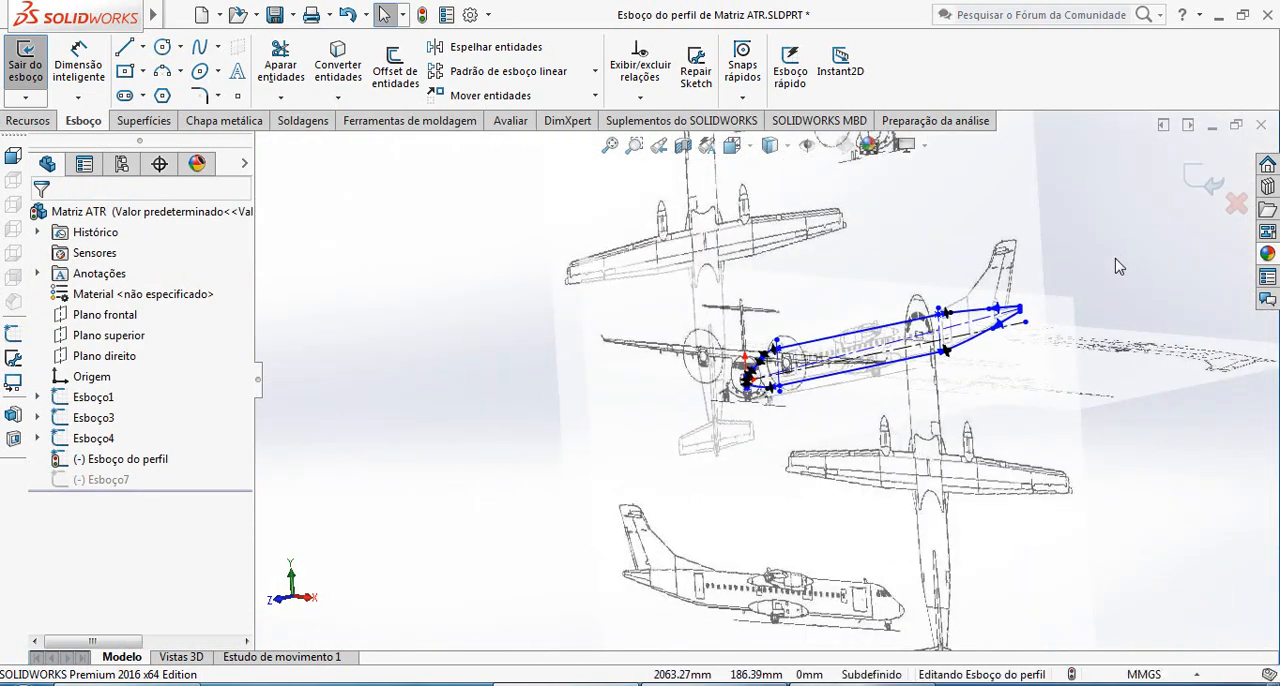
{"action": "scroll", "coordinate": [1095, 325], "scroll_direction": "down", "scroll_amount": 3}
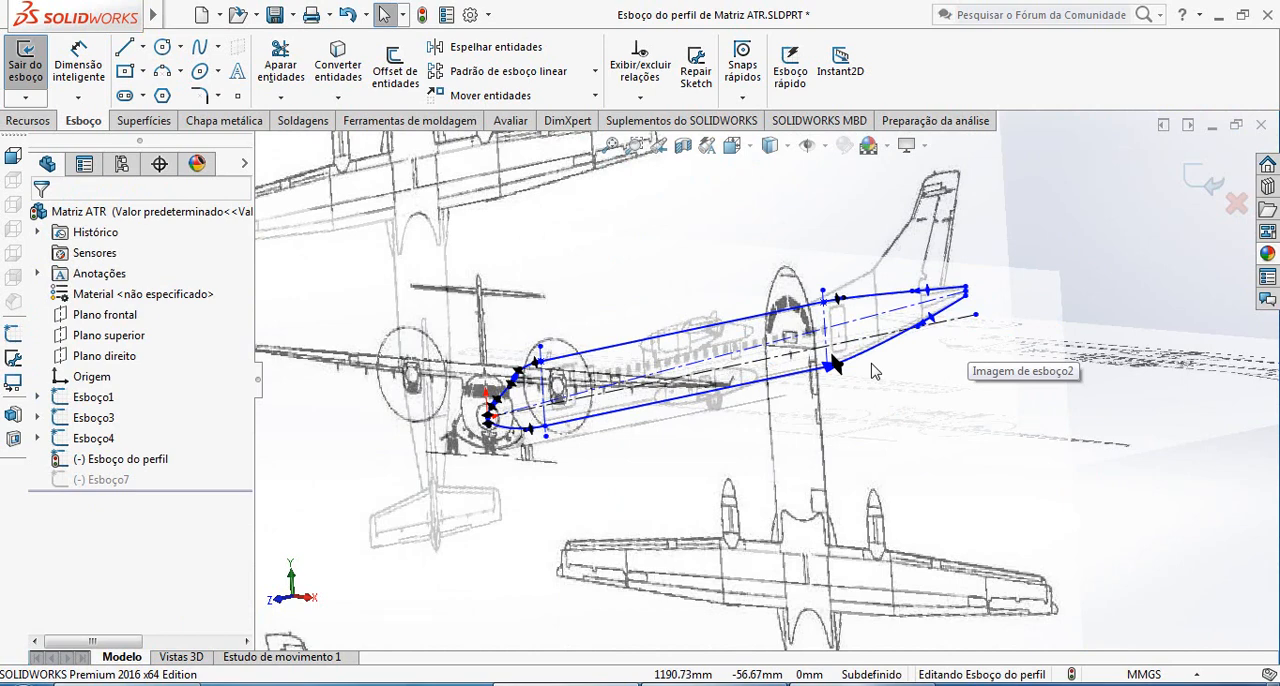
{"action": "left_click", "coordinate": [1213, 188]}
Compare the new inclined centerline of the side profile with the top-view outline at the tail in 3D
{"action": "scroll", "coordinate": [870, 336], "scroll_direction": "down", "scroll_amount": 3}
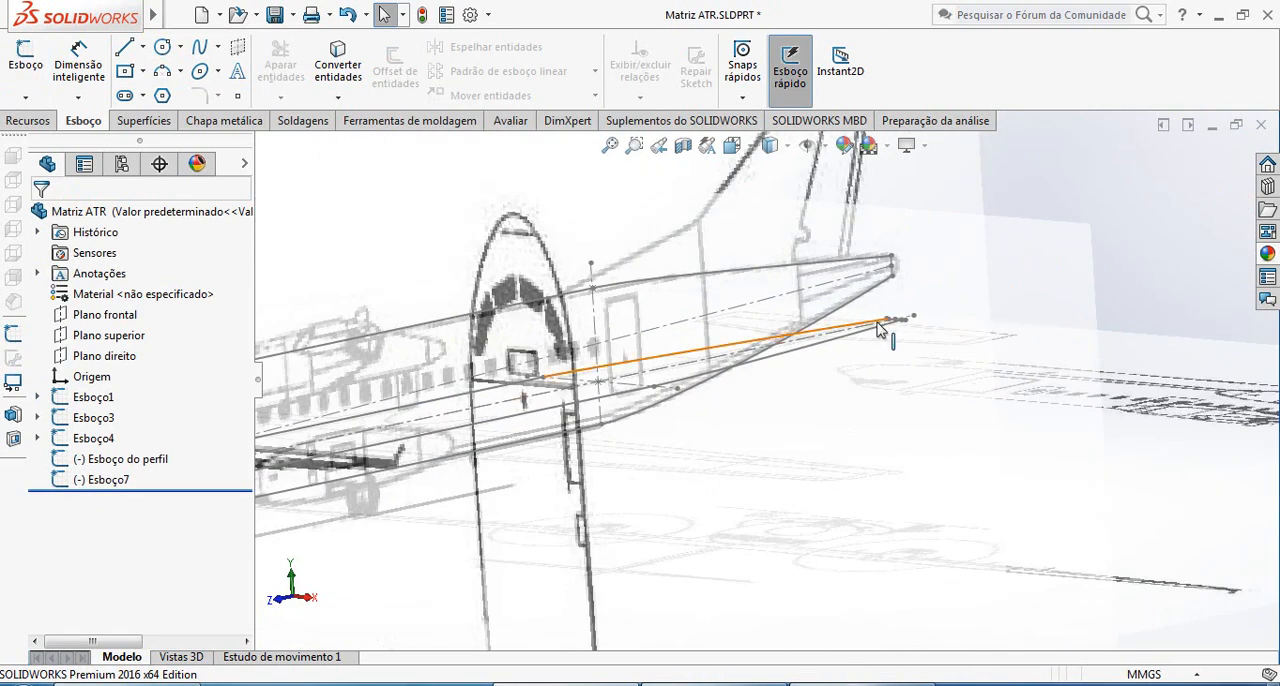
{"action": "scroll", "coordinate": [850, 370], "scroll_direction": "up", "scroll_amount": 5}
{"action": "middle_click_drag", "start_coordinate": [846, 372], "coordinate": [733, 355]}
{"action": "scroll", "coordinate": [732, 345], "scroll_direction": "down", "scroll_amount": 3}
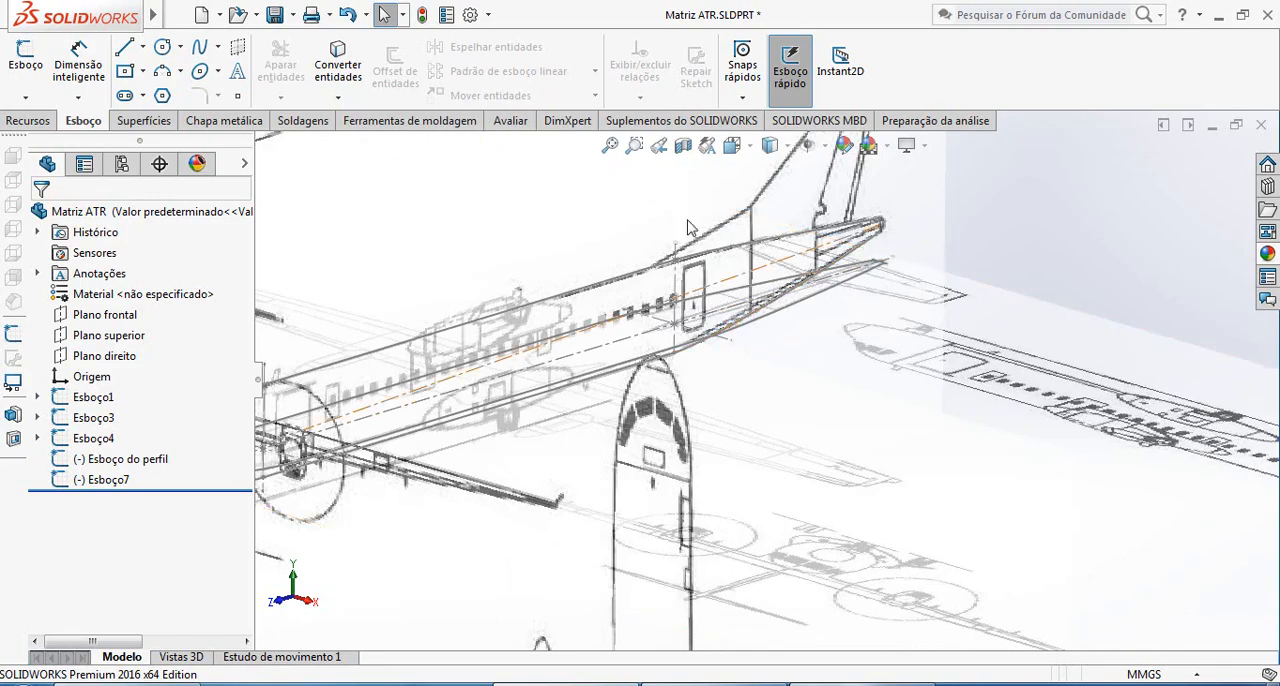
{"action": "mouse_move", "coordinate": [751, 356]}
{"action": "middle_mouse_down"}
{"action": "mouse_move", "coordinate": [749, 318]}
{"action": "mouse_move", "coordinate": [768, 364]}
{"action": "mouse_move", "coordinate": [689, 363]}
{"action": "mouse_move", "coordinate": [704, 378]}
{"action": "mouse_move", "coordinate": [788, 356]}
{"action": "mouse_move", "coordinate": [813, 430]}
{"action": "middle_mouse_up"}
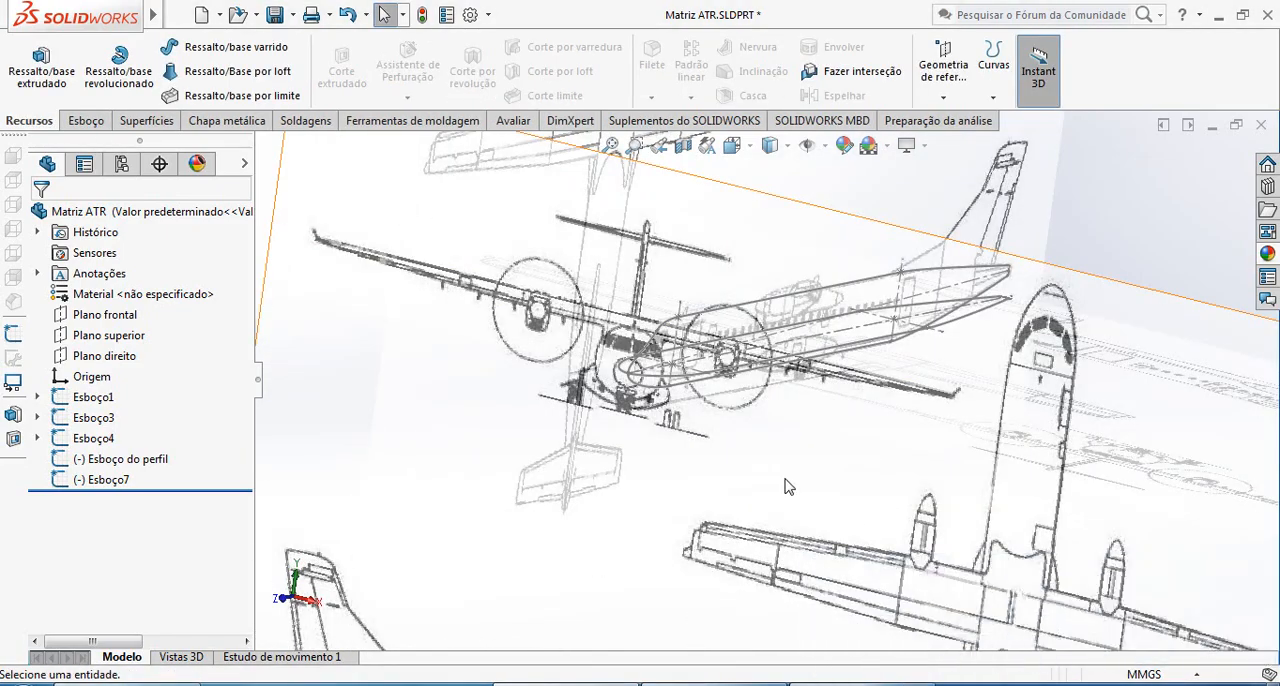
Start a reference plane referenced to Plano direito and to the middle point of the tail segment in Esboço do perfil
{"action": "mouse_move", "coordinate": [786, 486]}
{"action": "middle_mouse_down"}
{"action": "mouse_move", "coordinate": [790, 444]}
{"action": "mouse_move", "coordinate": [740, 450]}
{"action": "mouse_move", "coordinate": [850, 440]}
{"action": "mouse_move", "coordinate": [760, 455]}
{"action": "mouse_move", "coordinate": [776, 458]}
{"action": "middle_mouse_up"}
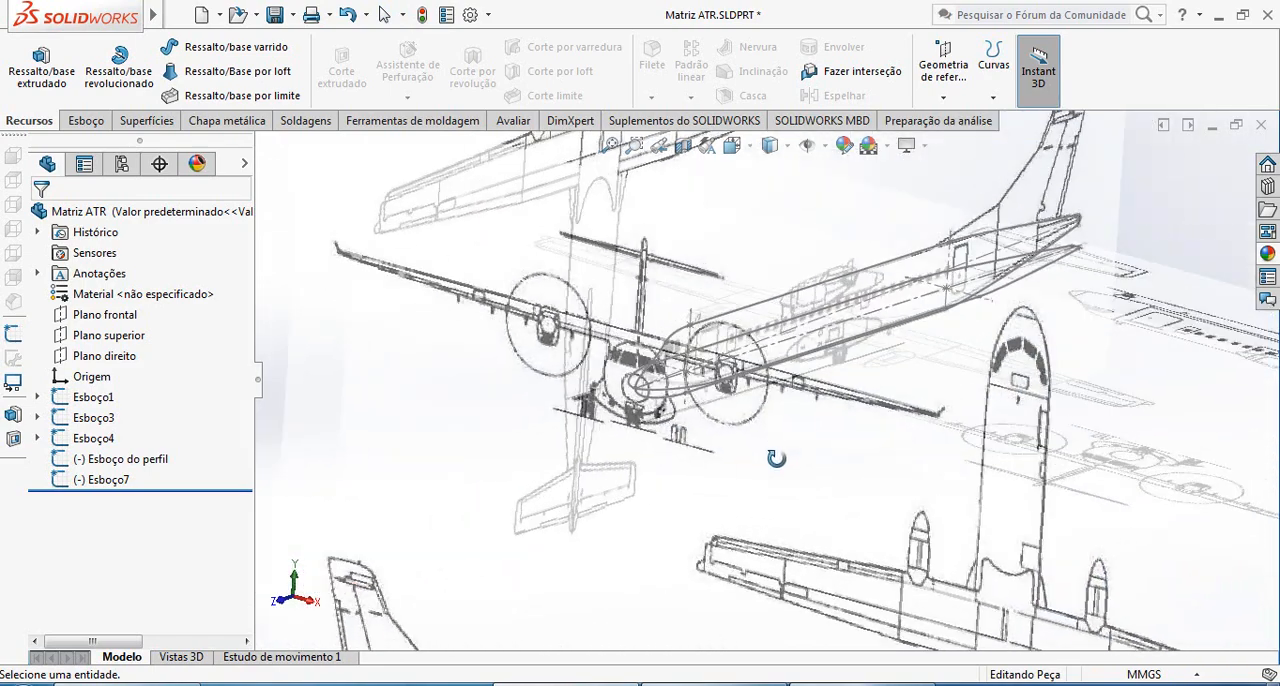
{"action": "left_click", "coordinate": [78, 121]}
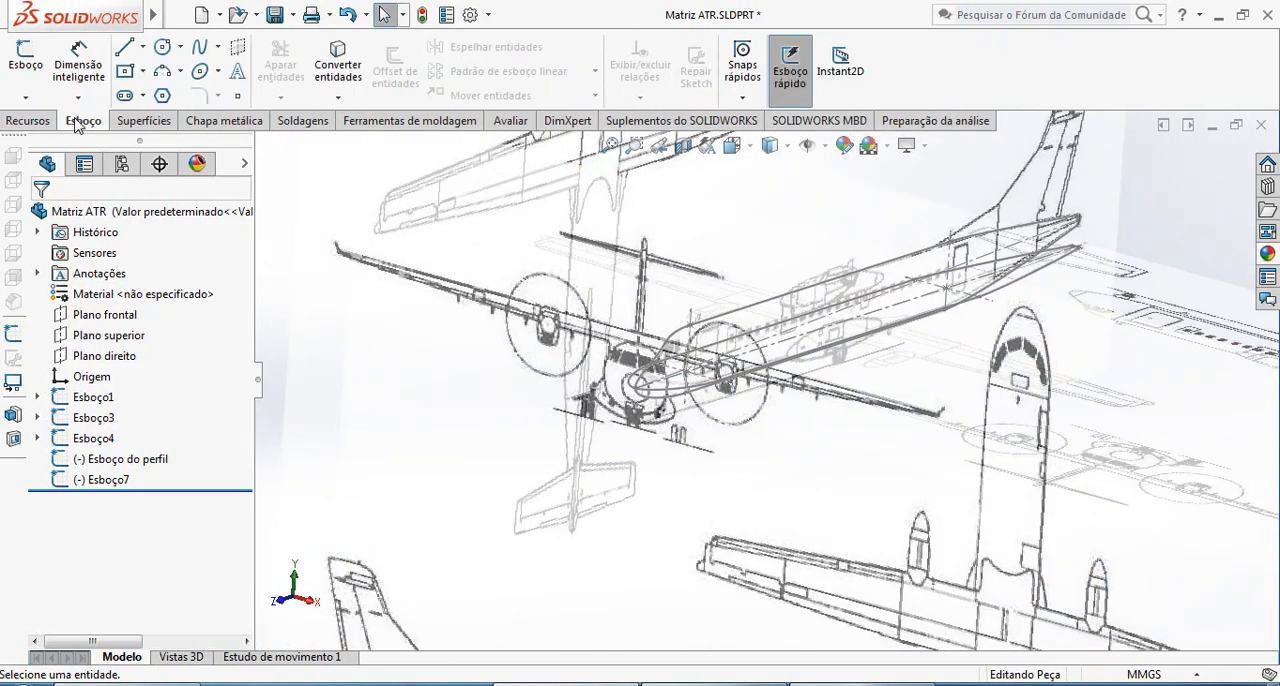
{"action": "left_click", "coordinate": [33, 122]}
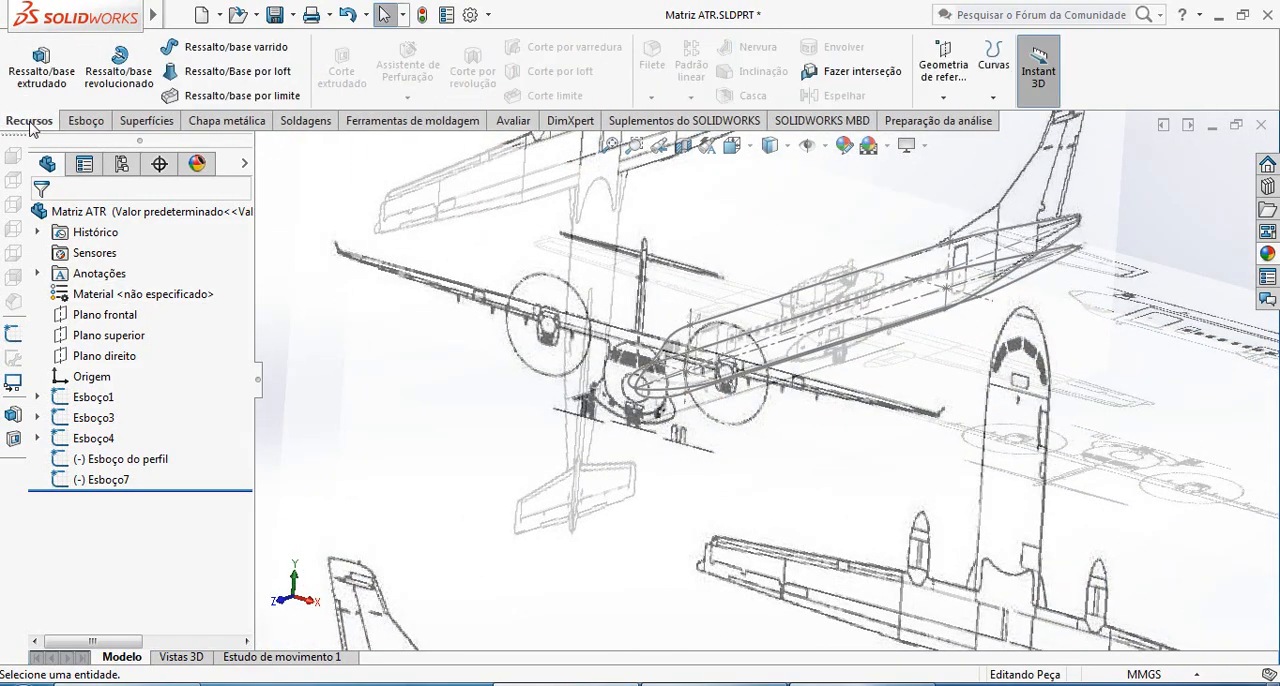
{"action": "left_click", "coordinate": [948, 100]}
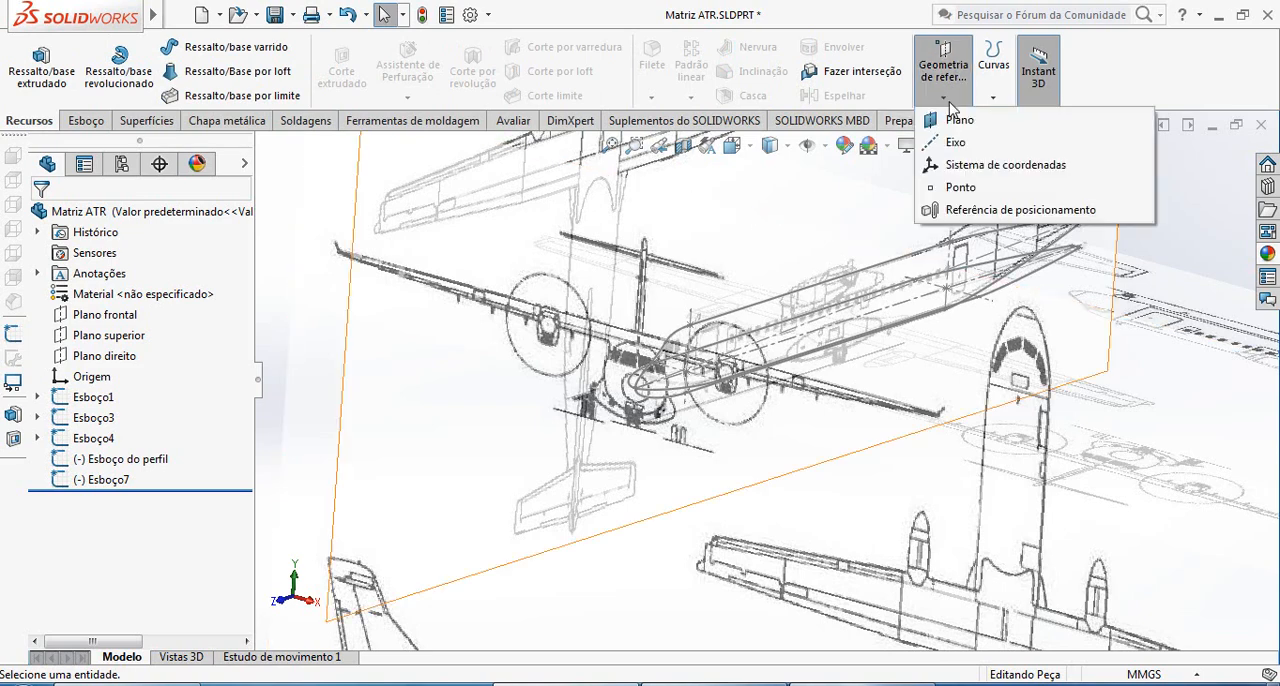
{"action": "left_click", "coordinate": [950, 122]}
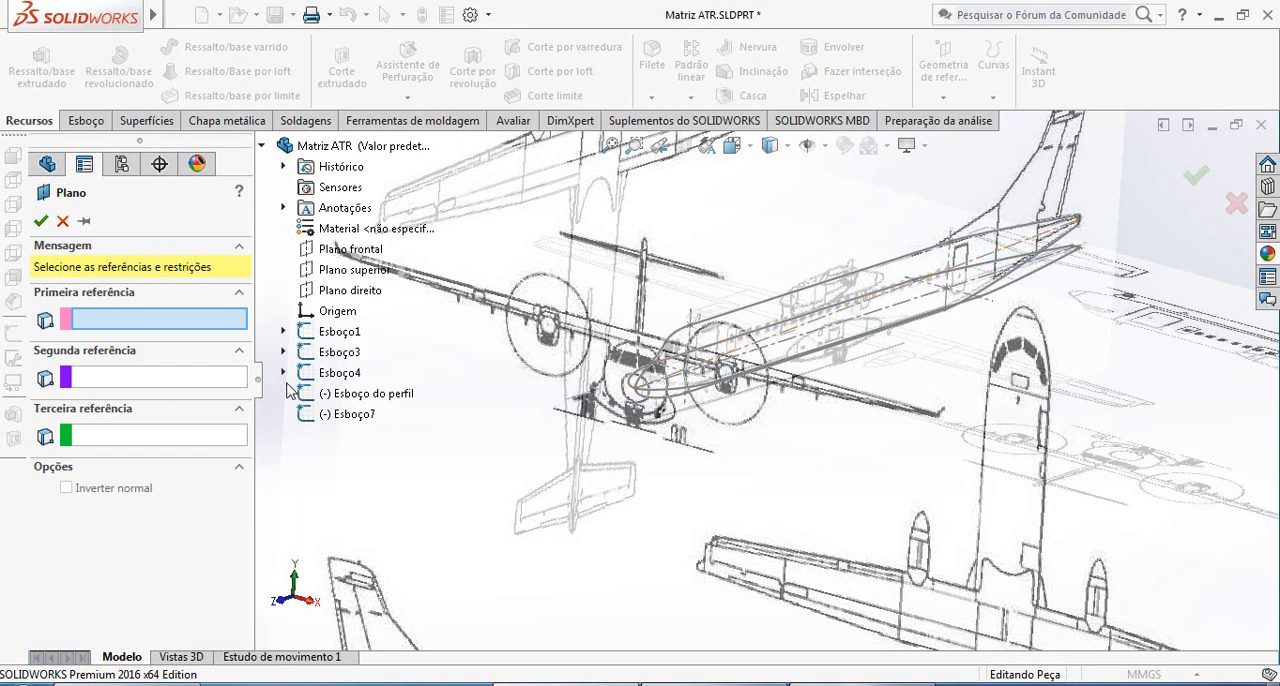
{"action": "left_click", "coordinate": [354, 293]}
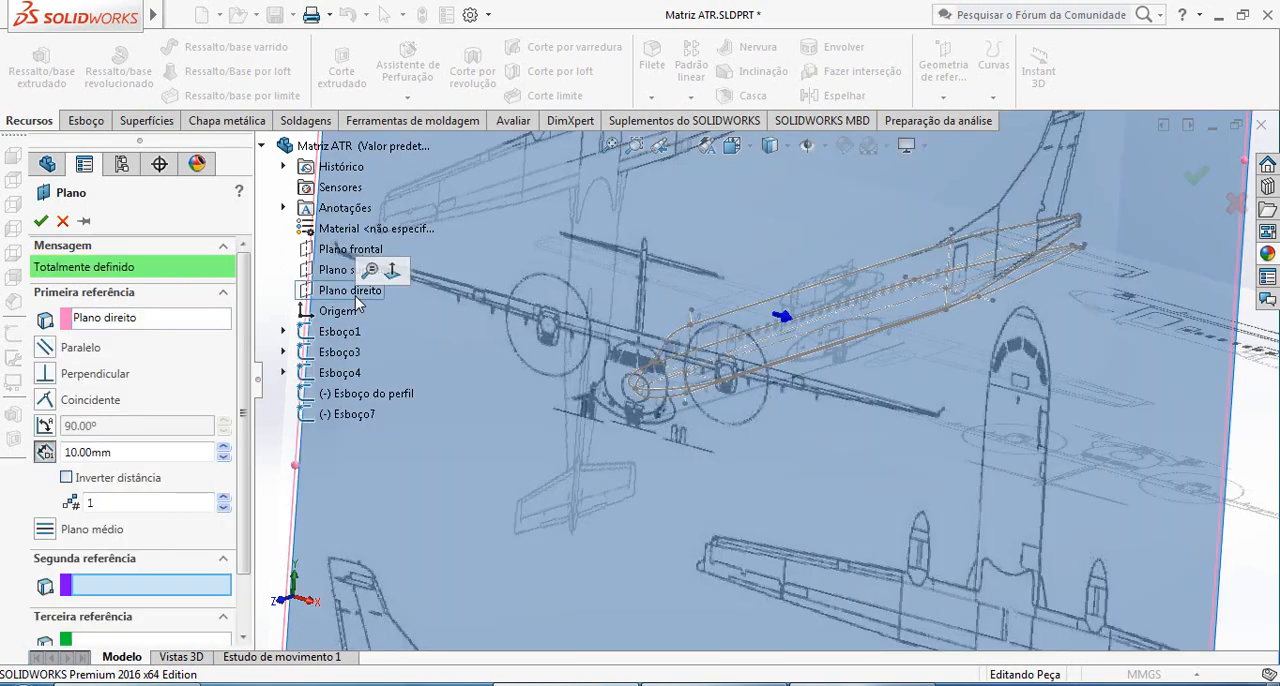
{"action": "middle_click_drag", "start_coordinate": [1027, 291], "coordinate": [1073, 242]}
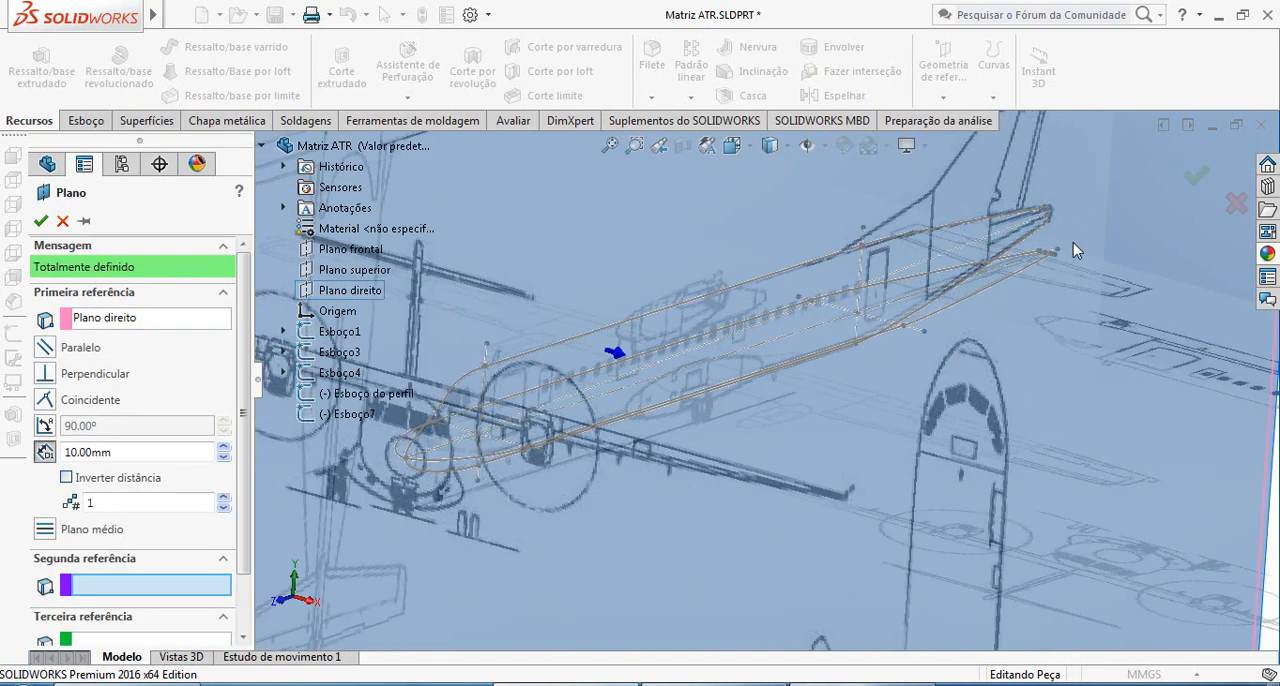
{"action": "scroll", "coordinate": [1048, 221], "scroll_direction": "down", "scroll_amount": 7}
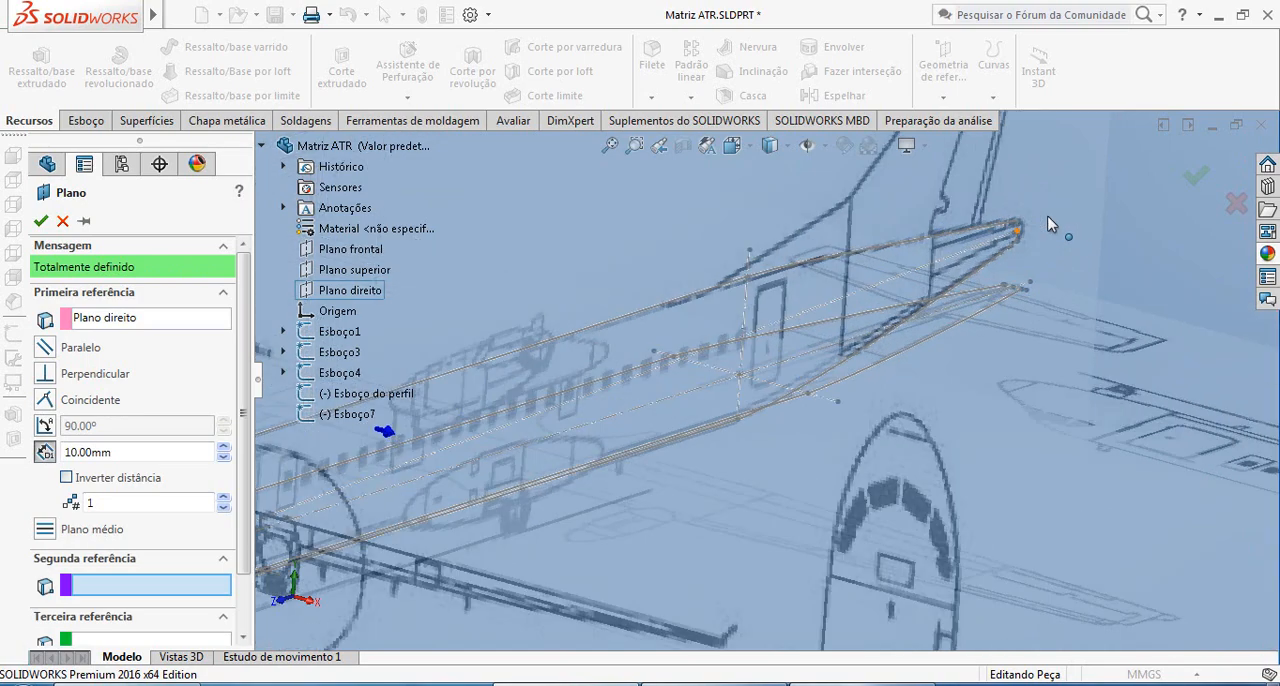
{"action": "left_click", "coordinate": [879, 301]}
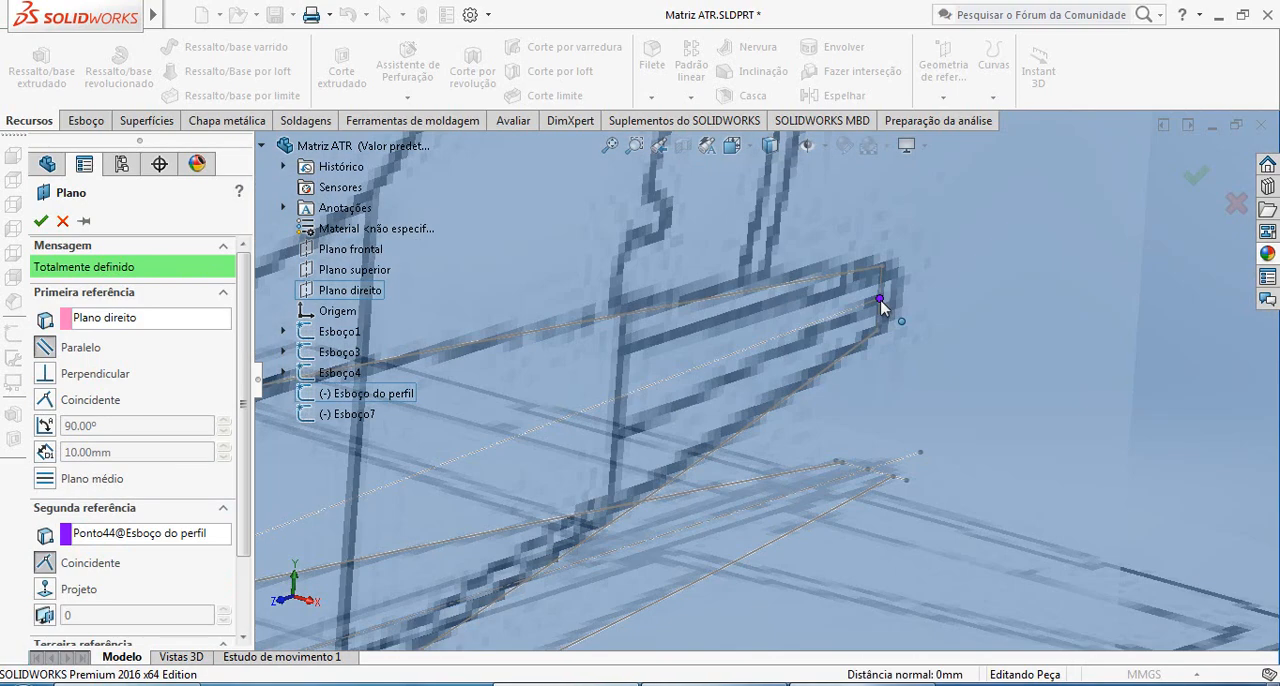
Add the nose point of Esboço do perfil as third reference and create the plane perpendicular to Plano direito
{"action": "scroll", "coordinate": [905, 334], "scroll_direction": "up", "scroll_amount": 10}
{"action": "scroll", "coordinate": [842, 395], "scroll_direction": "up", "scroll_amount": 2}
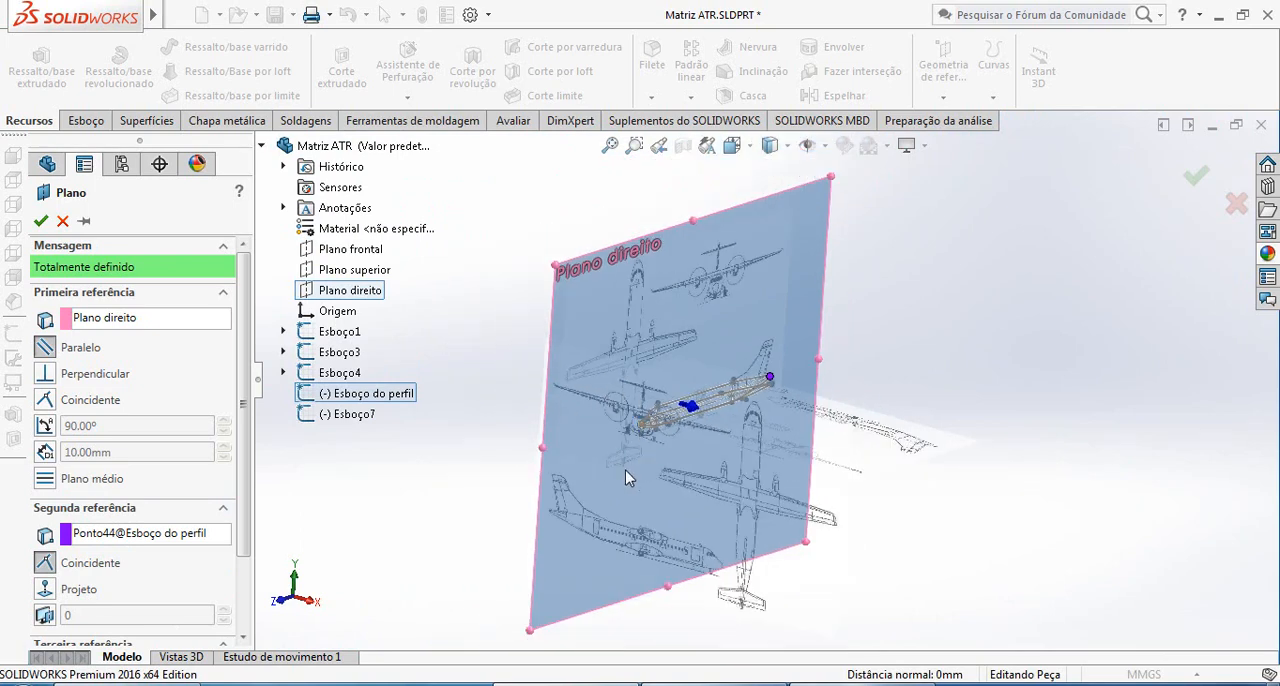
{"action": "scroll", "coordinate": [253, 485], "scroll_direction": "down", "scroll_amount": 3}
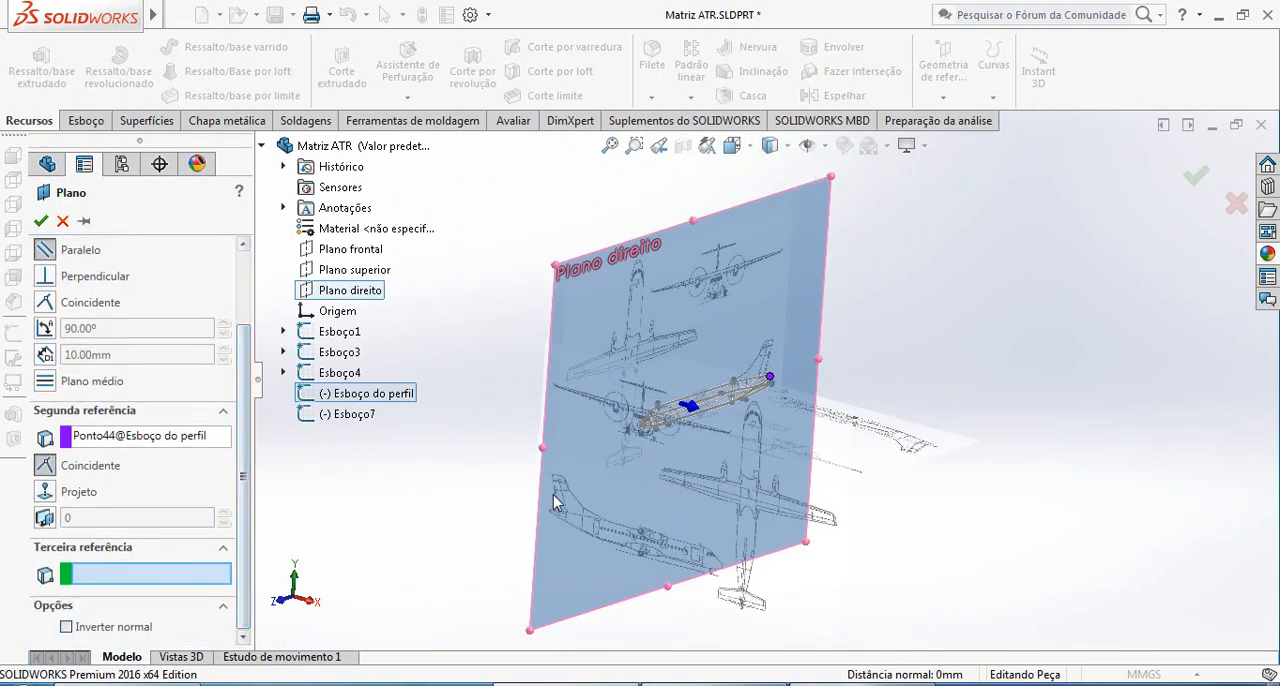
{"action": "scroll", "coordinate": [760, 316], "scroll_direction": "down", "scroll_amount": 6}
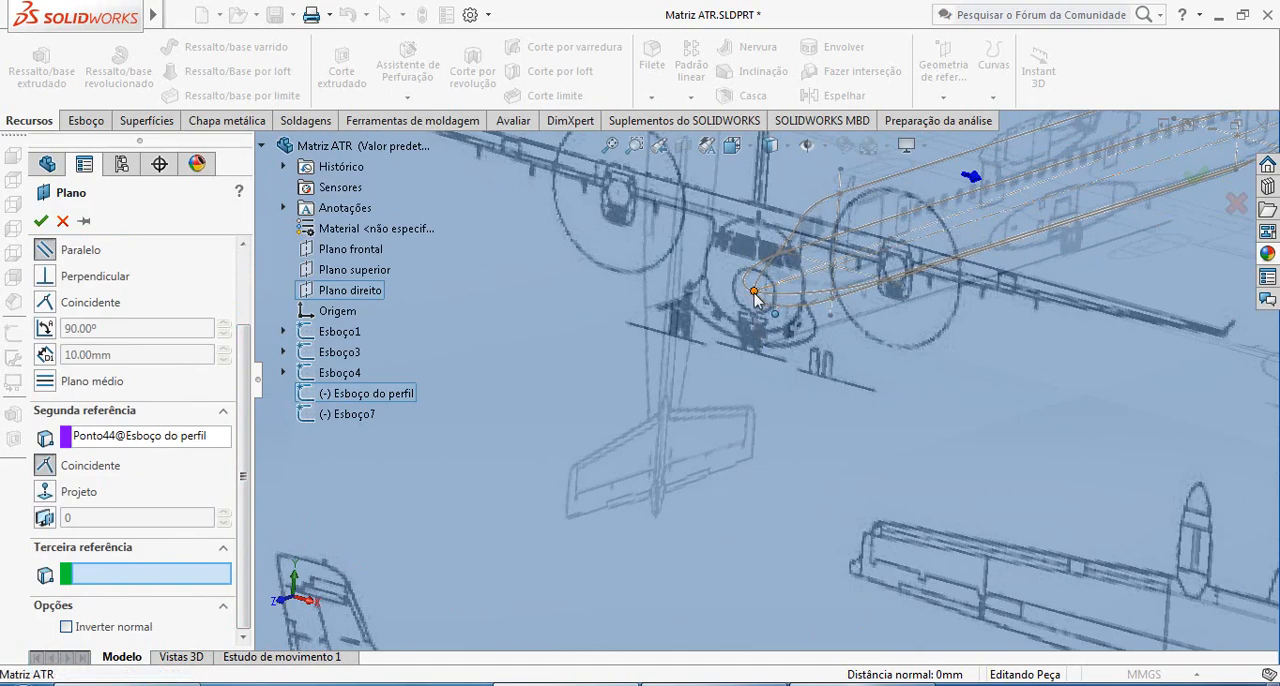
{"action": "left_click", "coordinate": [756, 298]}
{"action": "scroll", "coordinate": [760, 330], "scroll_direction": "up", "scroll_amount": 6}
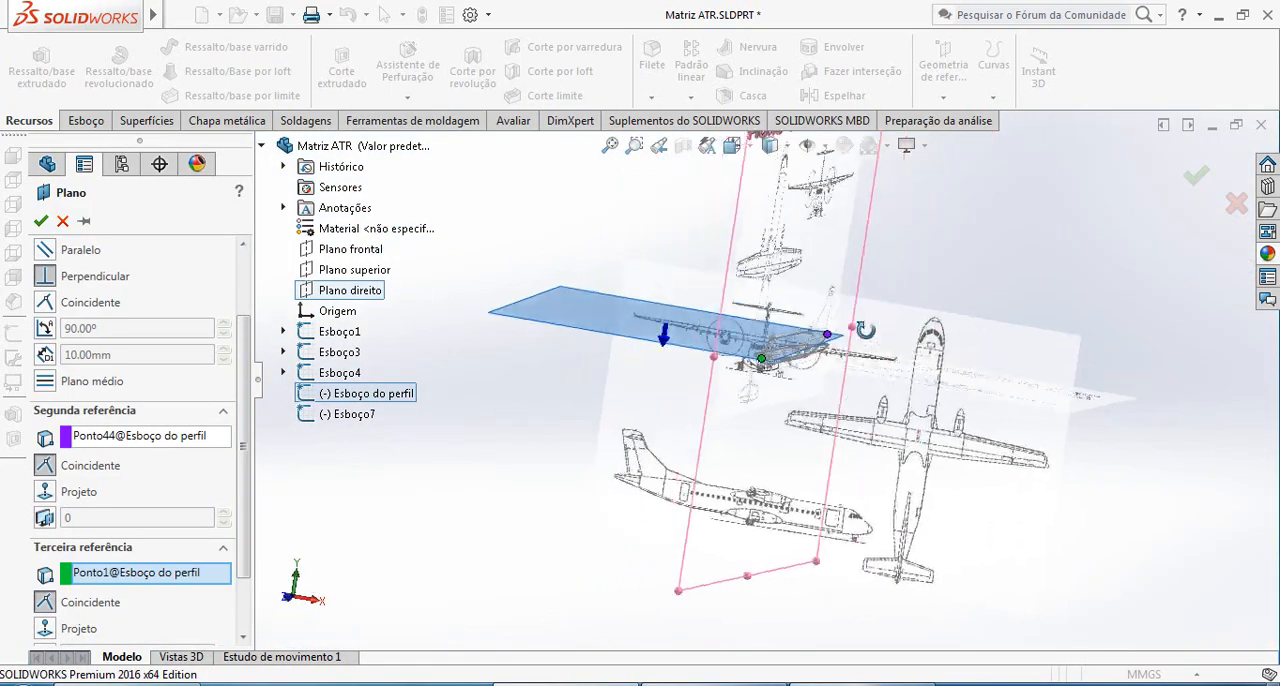
{"action": "middle_click_drag", "start_coordinate": [865, 330], "coordinate": [771, 368]}
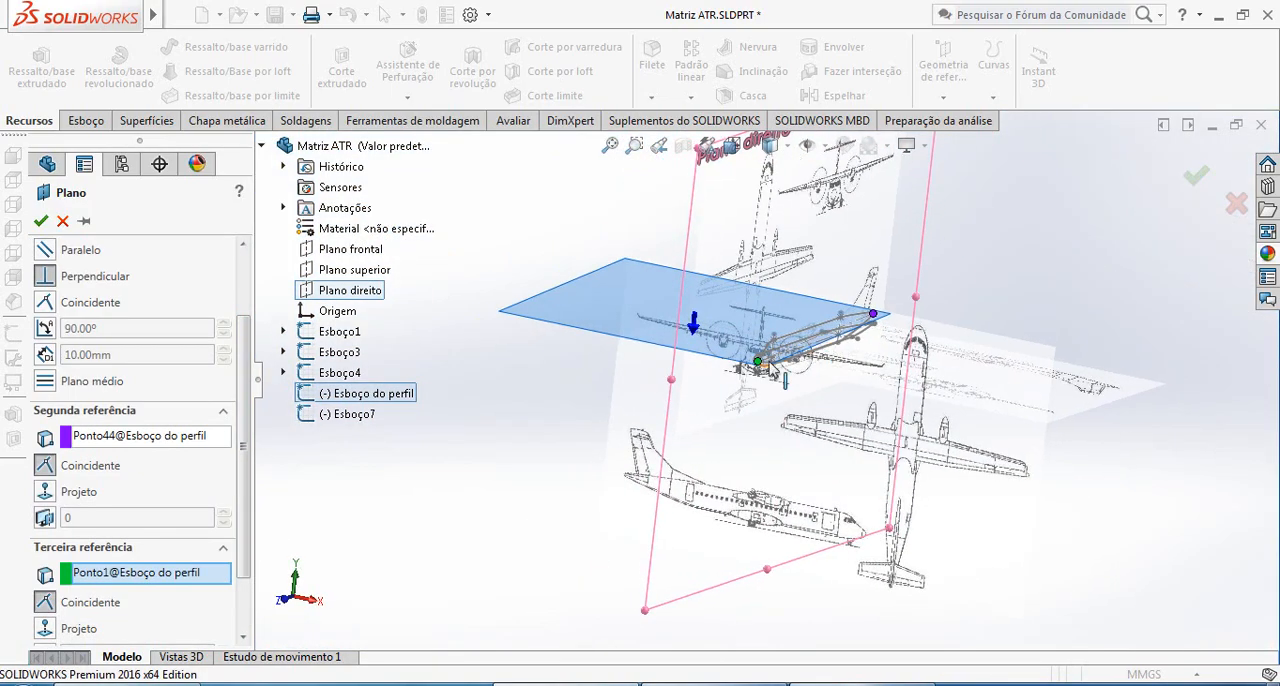
{"action": "left_click", "coordinate": [40, 222]}
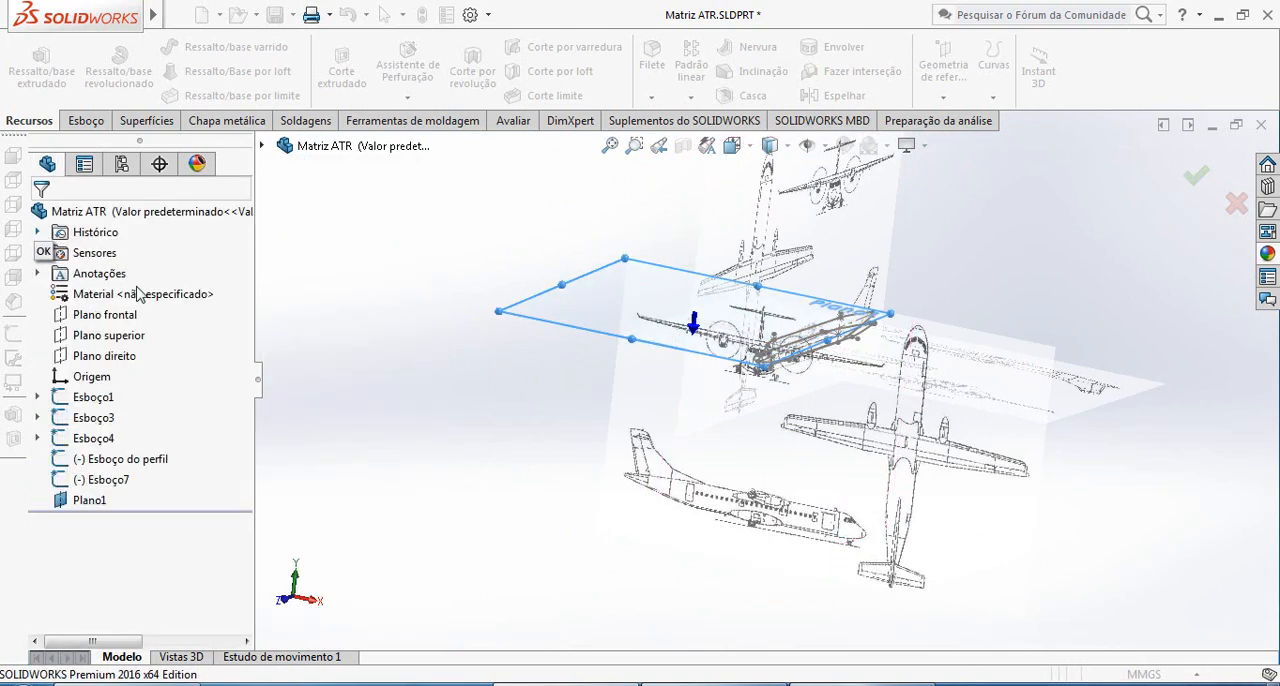
Undo the creation of the inclined reference plane
{"action": "left_click", "coordinate": [653, 323]}
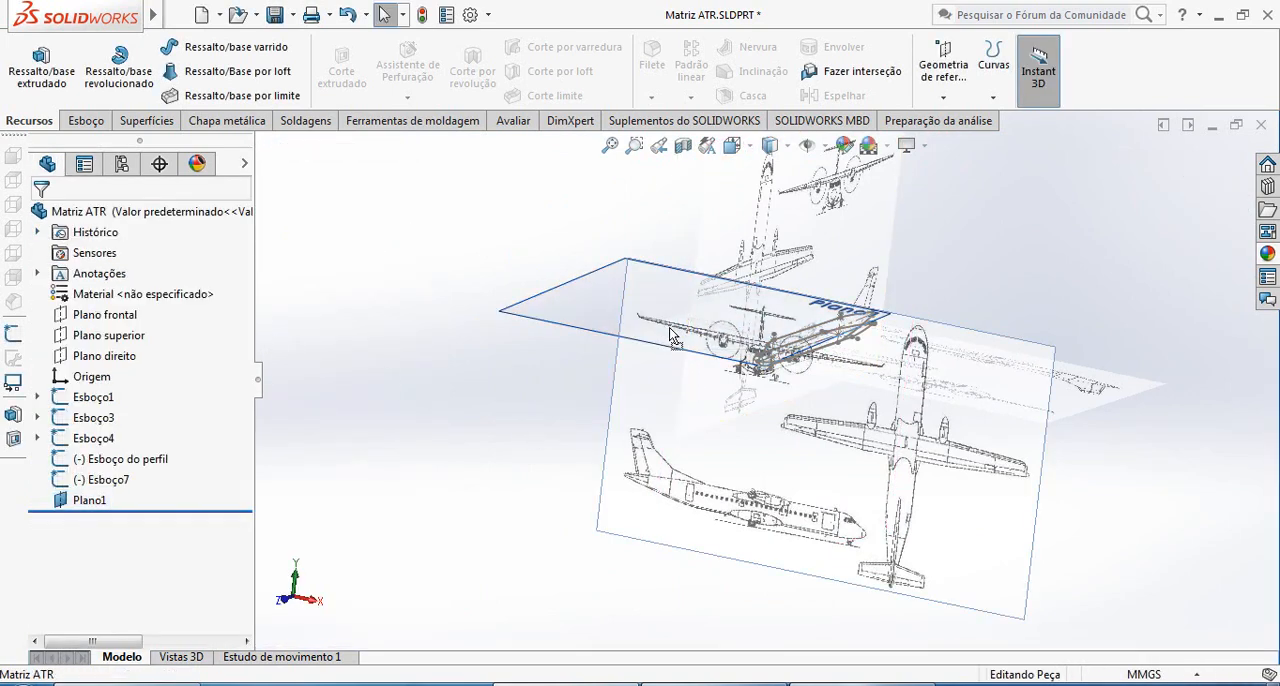
{"action": "left_click", "coordinate": [663, 326]}
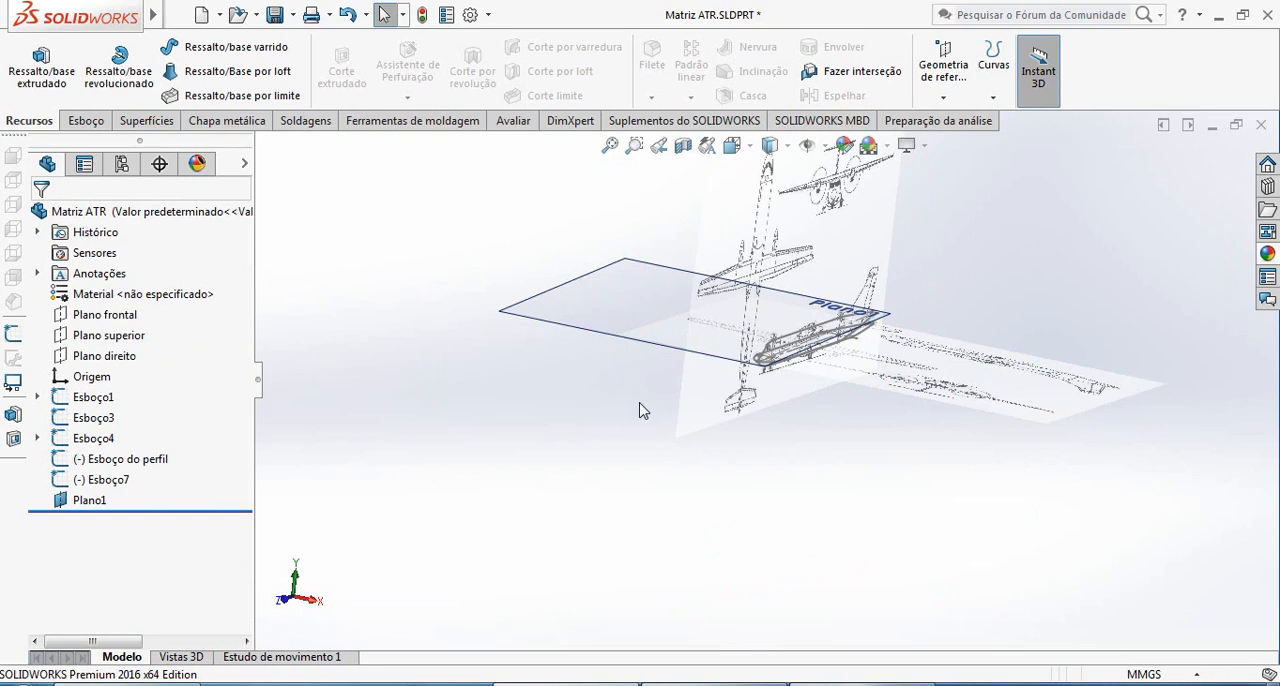
{"action": "scroll", "coordinate": [641, 411], "scroll_direction": "down", "scroll_amount": 5}
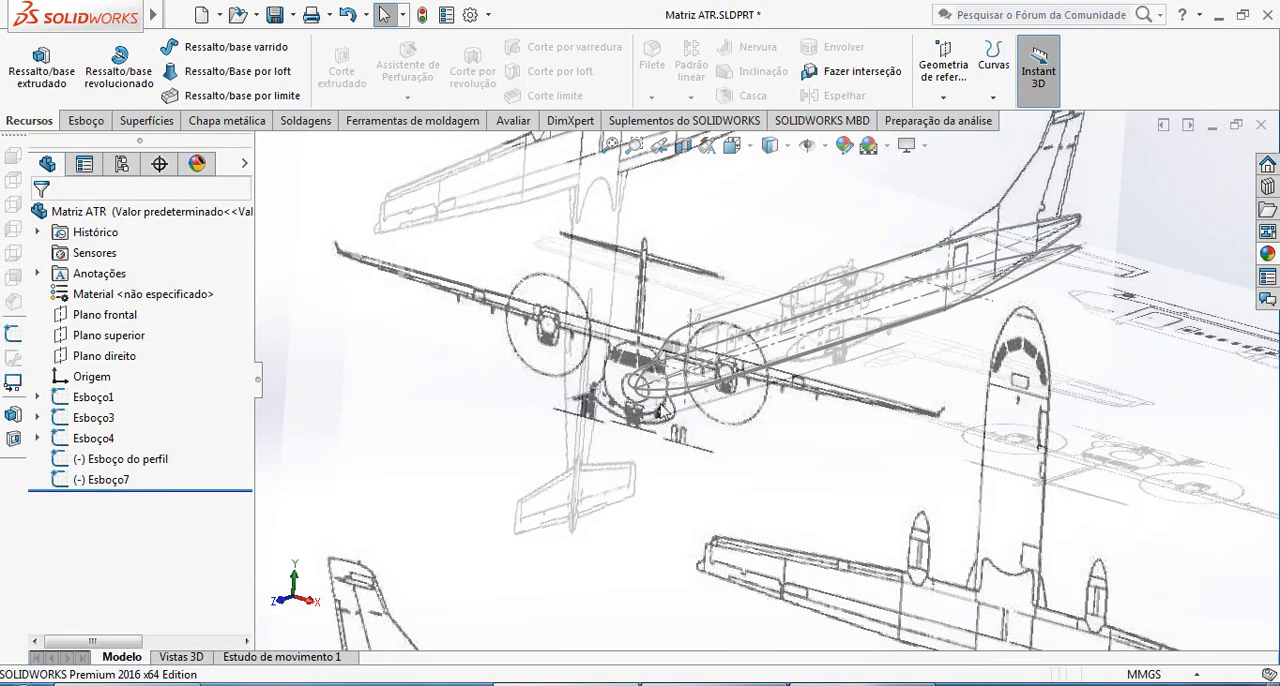
{"action": "scroll", "coordinate": [660, 410], "scroll_direction": "up", "scroll_amount": 6}
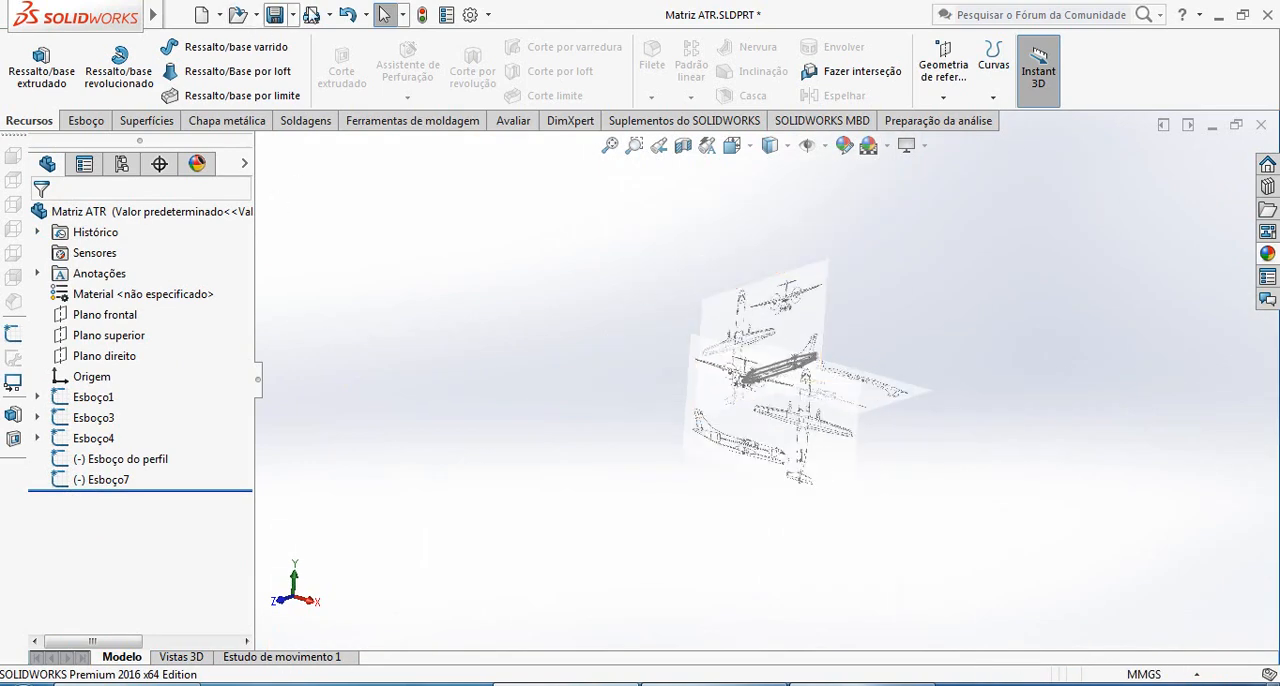
{"action": "scroll", "coordinate": [652, 440], "scroll_direction": "down", "scroll_amount": 5}
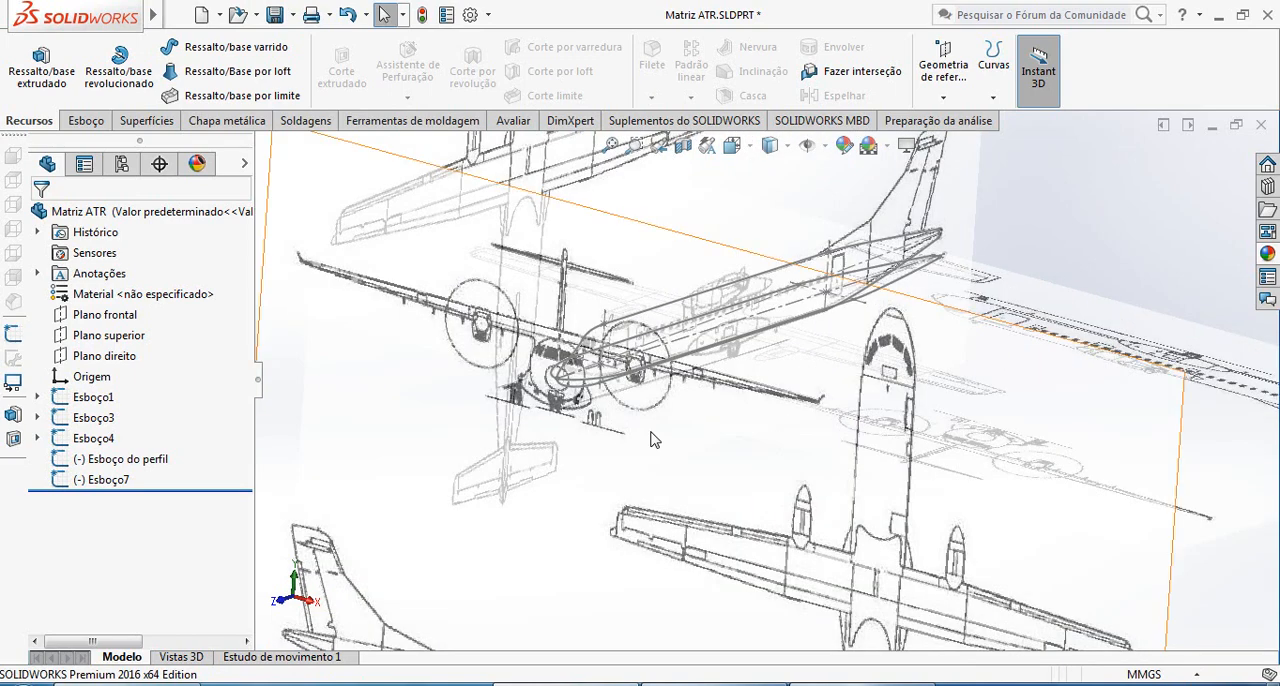
{"action": "scroll", "coordinate": [625, 427], "scroll_direction": "up", "scroll_amount": 4}
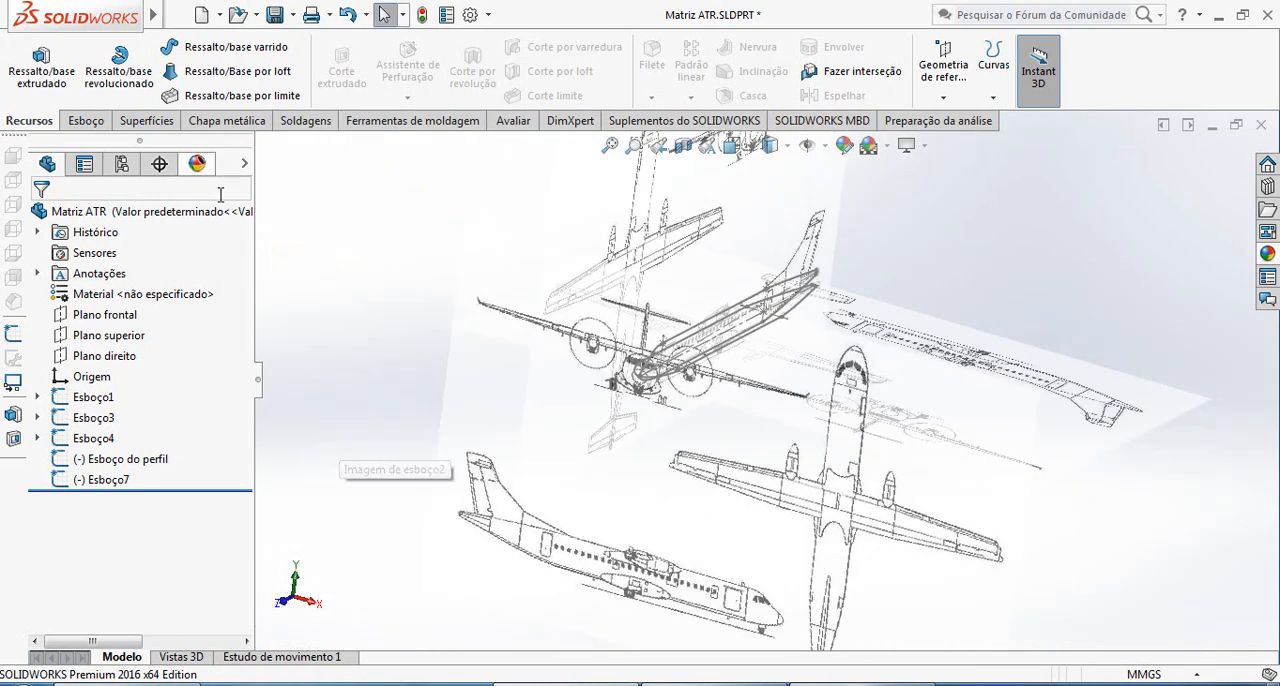
Create a reference plane perpendicular to Plano direito through the tail segment's middle point and the nose point of Esboço do perfil
{"action": "left_click", "coordinate": [943, 97]}
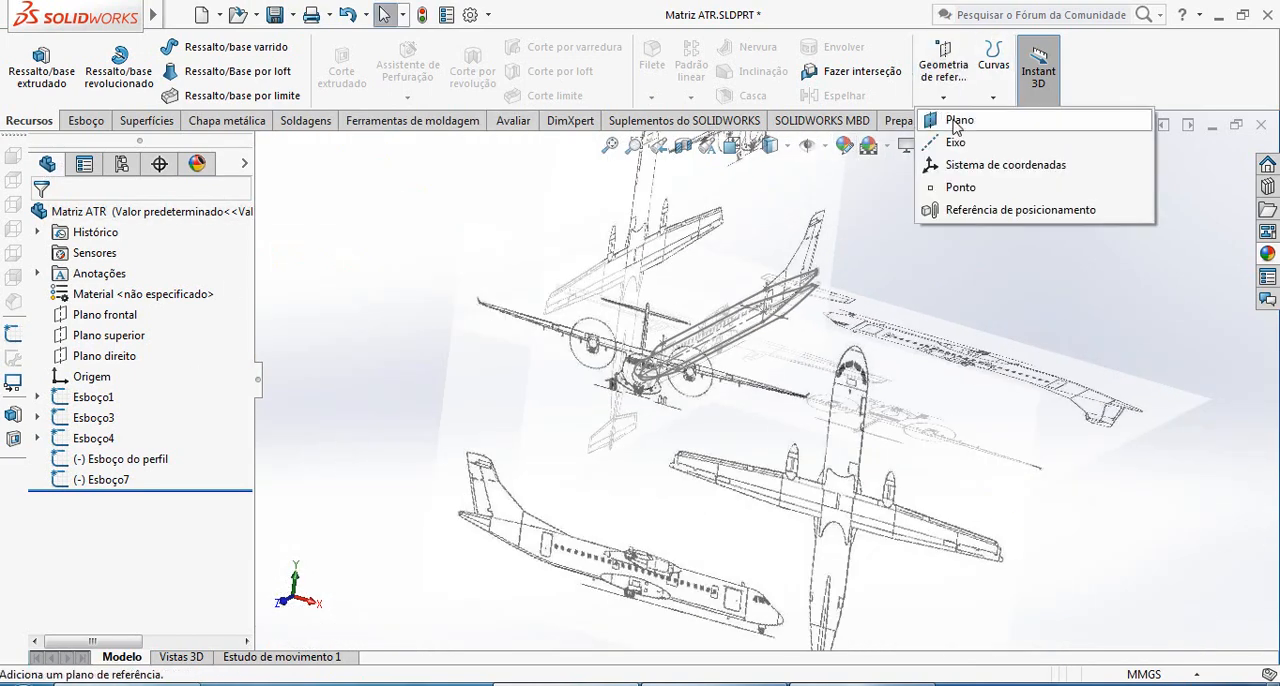
{"action": "left_click", "coordinate": [957, 121]}
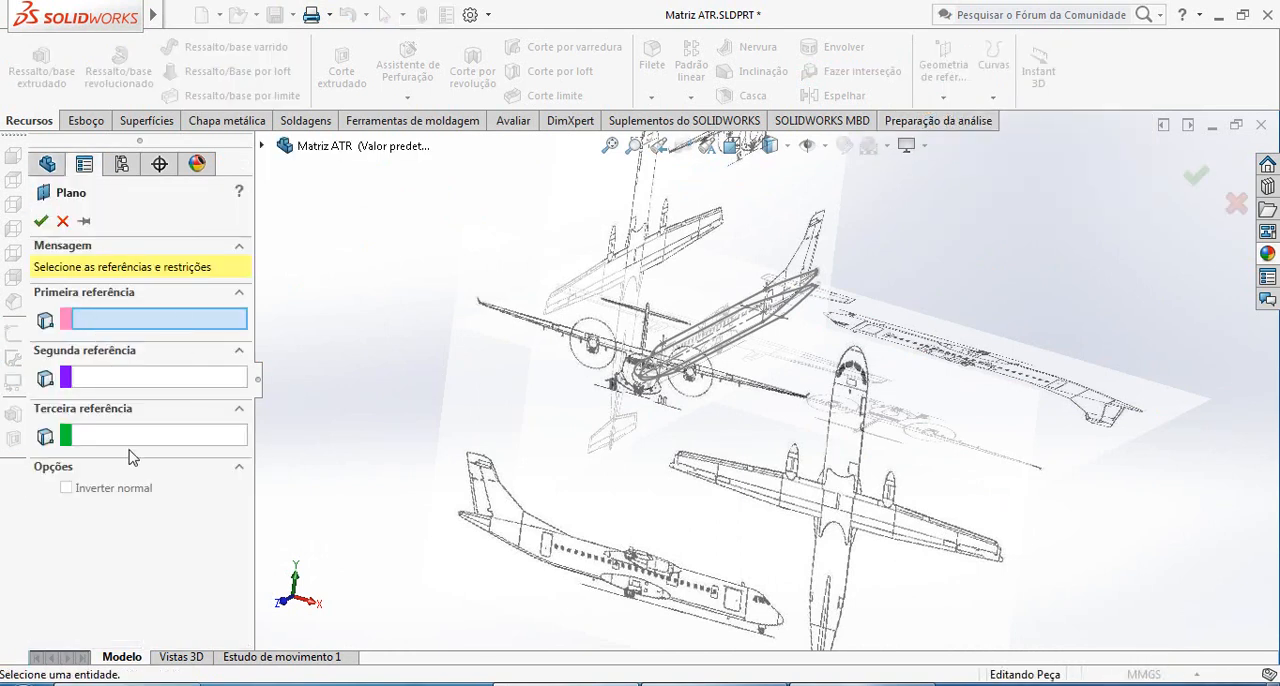
{"action": "left_click", "coordinate": [261, 147]}
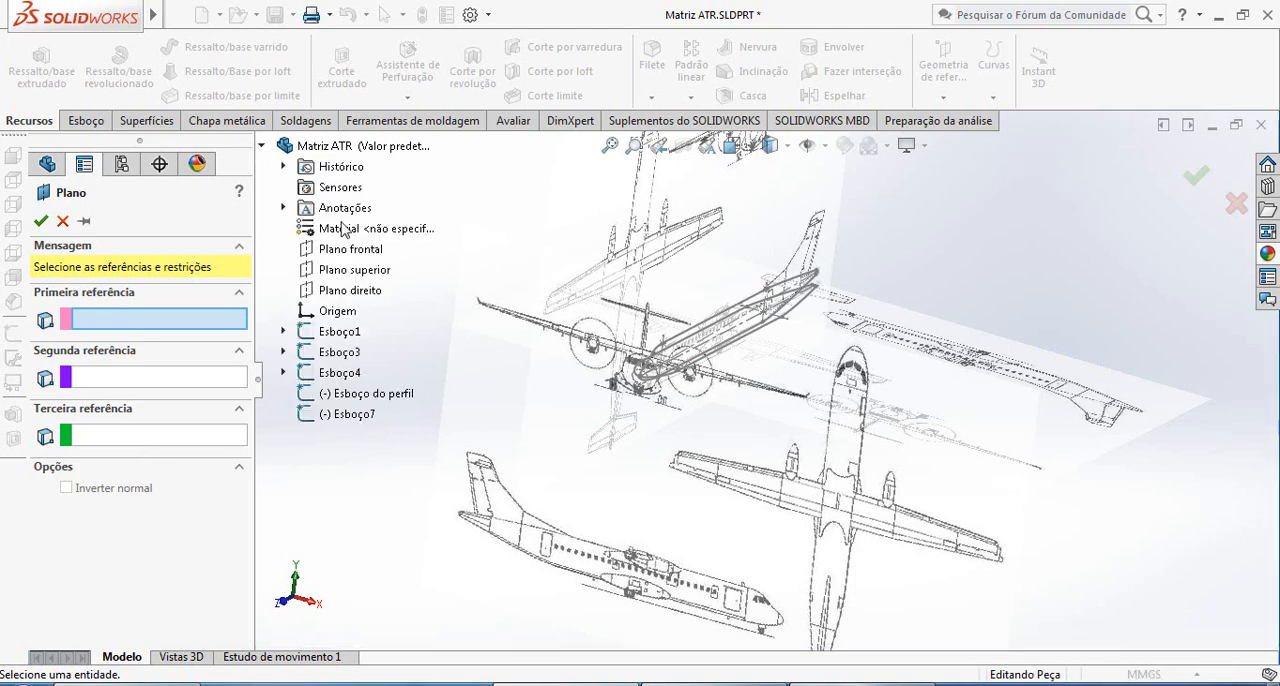
{"action": "left_click", "coordinate": [349, 290]}
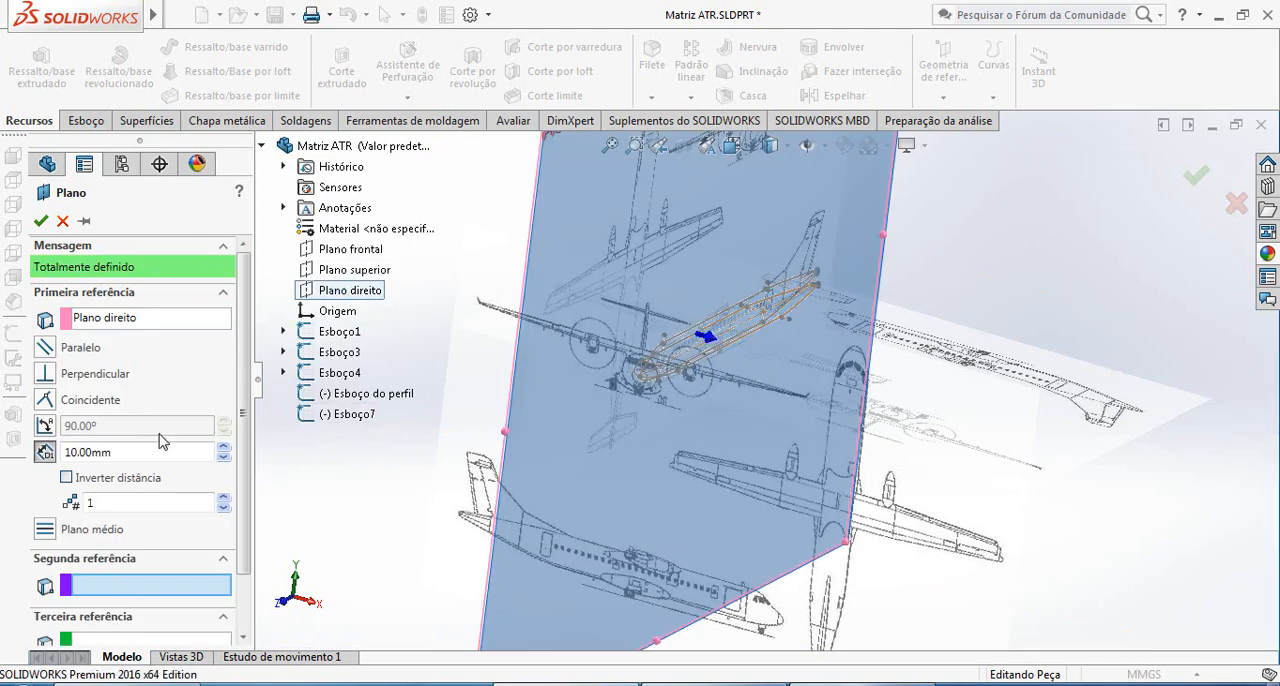
{"action": "scroll", "coordinate": [845, 305], "scroll_direction": "down", "scroll_amount": 5}
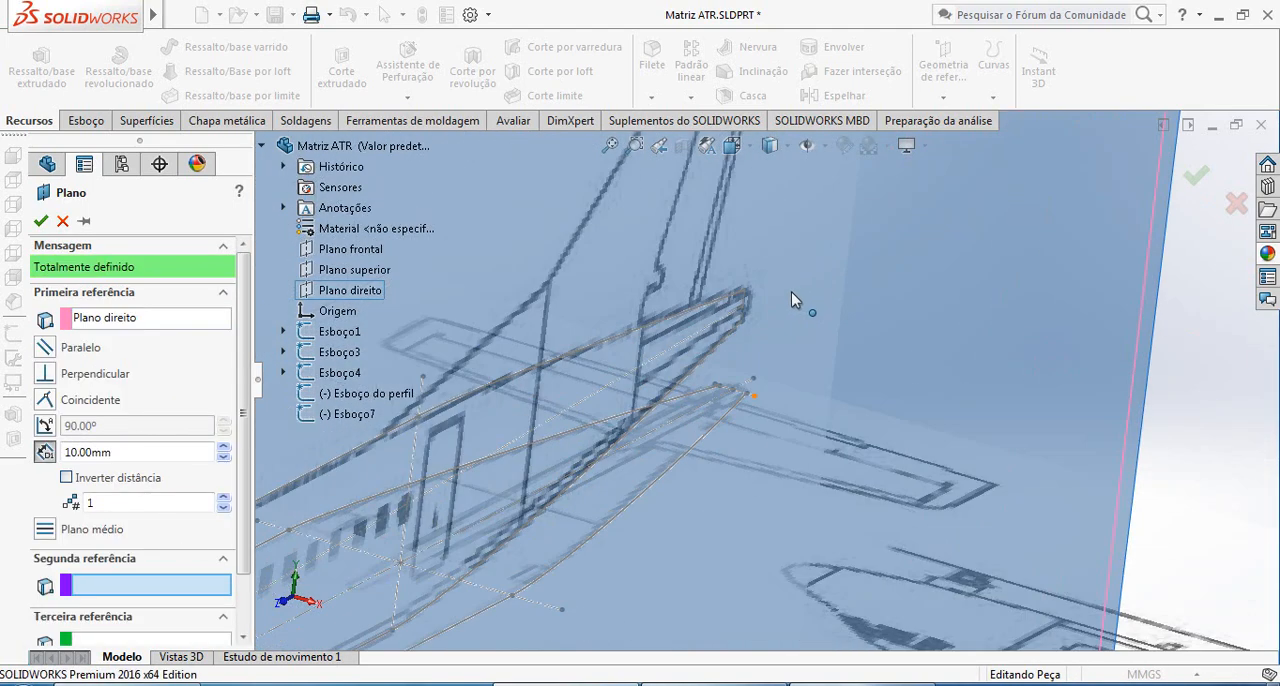
{"action": "left_click", "coordinate": [743, 310]}
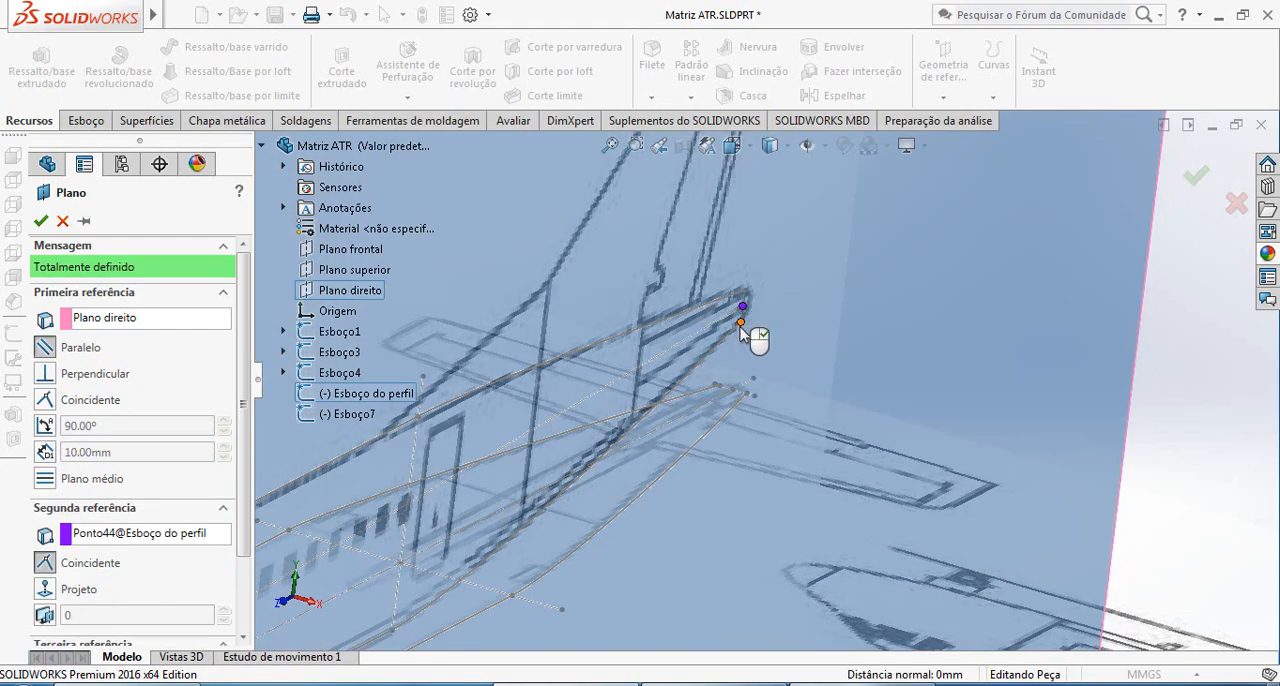
{"action": "scroll", "coordinate": [745, 340], "scroll_direction": "up", "scroll_amount": 5}
{"action": "scroll", "coordinate": [543, 521], "scroll_direction": "down", "scroll_amount": 4}
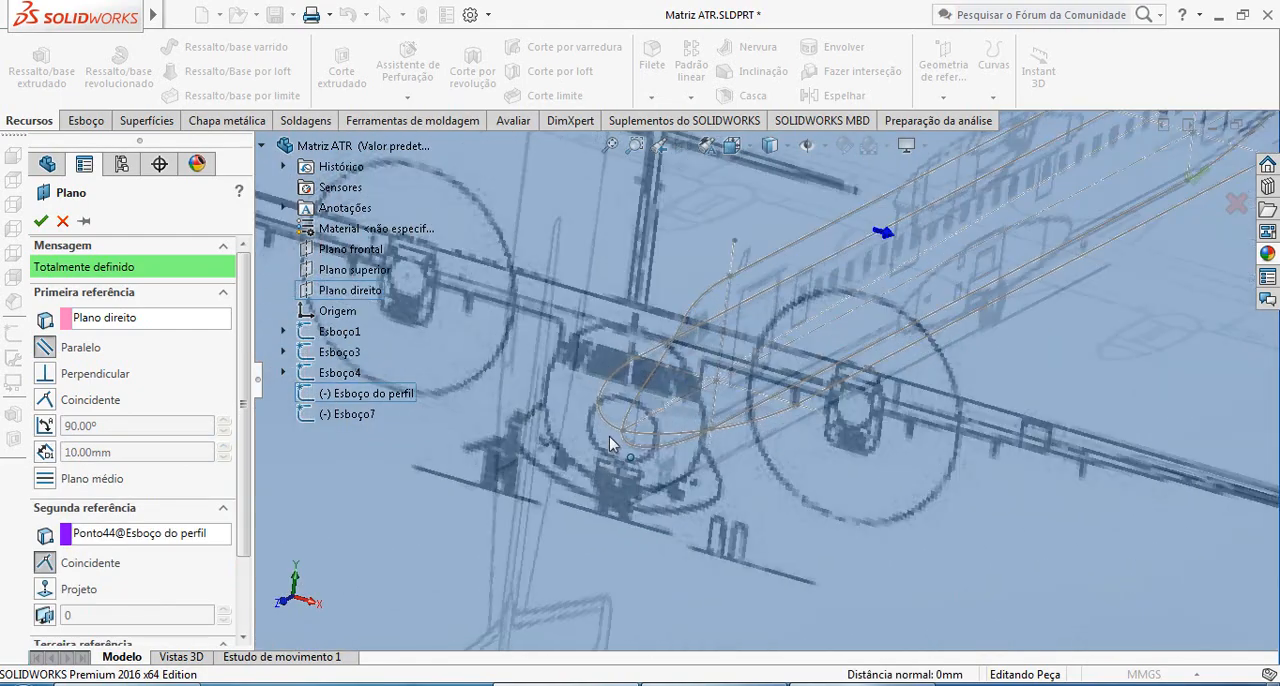
{"action": "scroll", "coordinate": [624, 432], "scroll_direction": "up", "scroll_amount": 6}
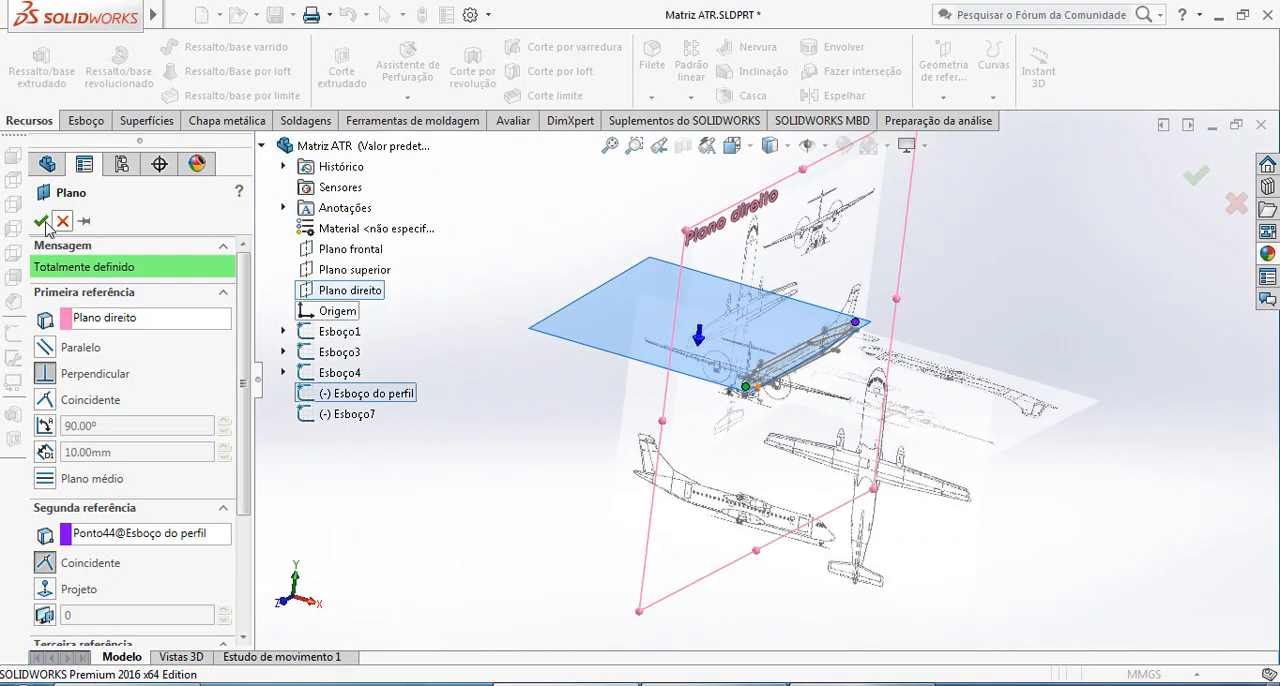
{"action": "left_click", "coordinate": [41, 221]}
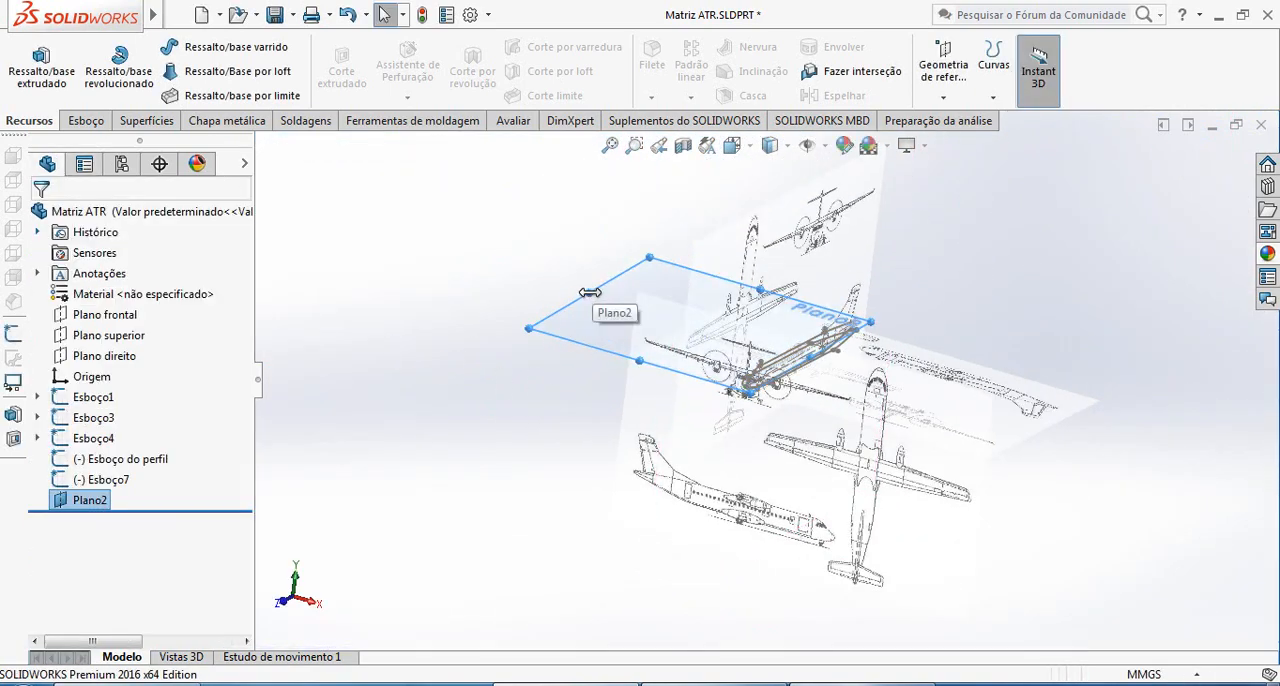
Resize the boundary of Plano2 so it frames the fuselage closely on both sides from nose to tail
{"action": "left_click_drag", "start_coordinate": [606, 302], "coordinate": [694, 346]}
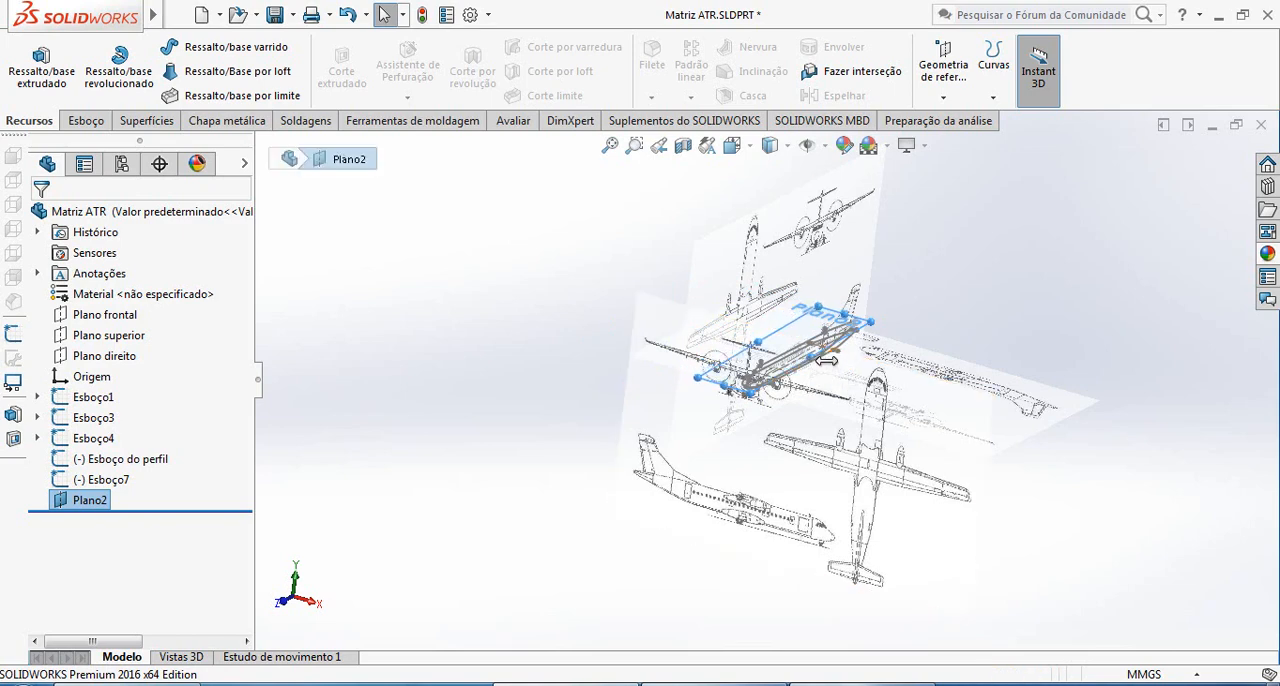
{"action": "middle_click_drag", "start_coordinate": [849, 374], "coordinate": [773, 386]}
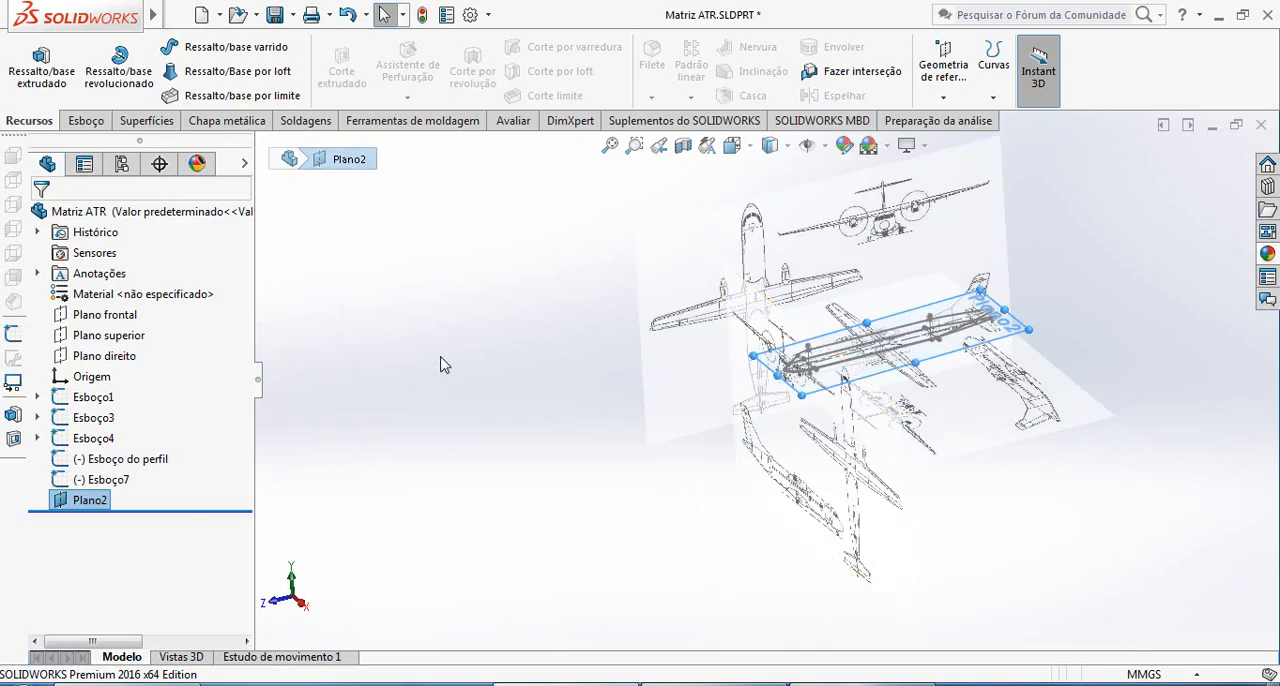
{"action": "scroll", "coordinate": [974, 387], "scroll_direction": "down", "scroll_amount": 2}
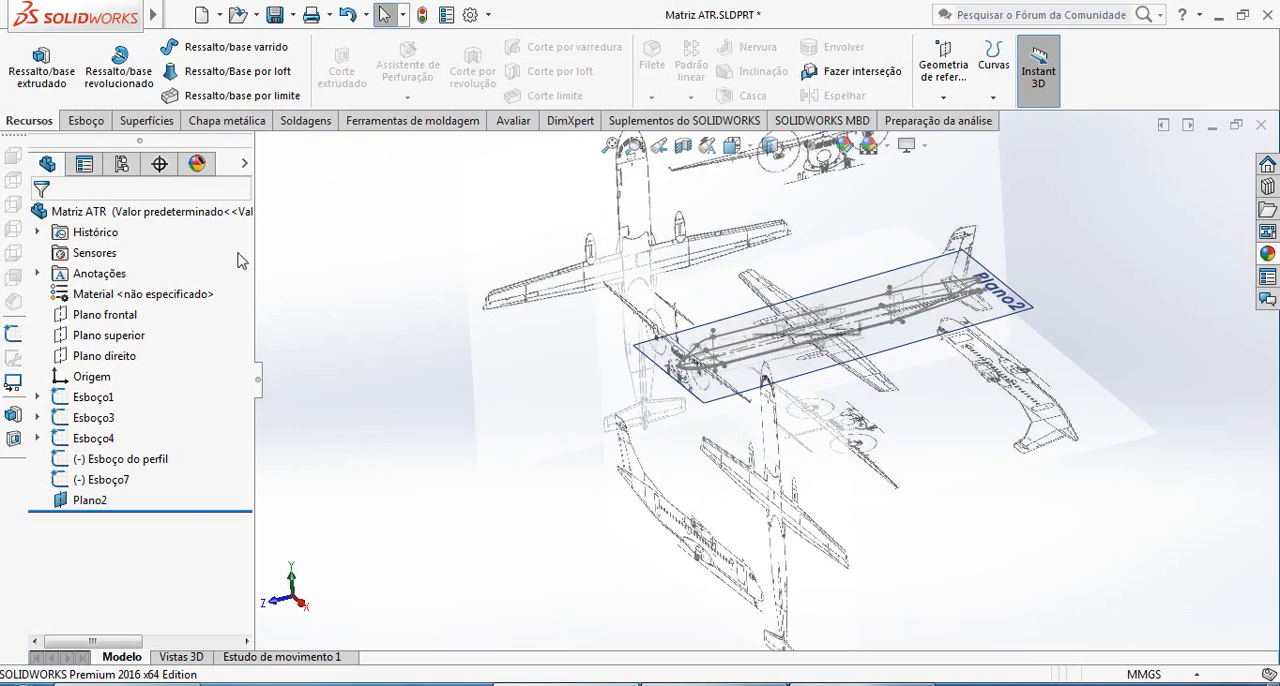
Start a new sketch on the inclined reference plane Plano2
{"action": "left_click", "coordinate": [84, 121]}
{"action": "left_click", "coordinate": [1033, 316]}
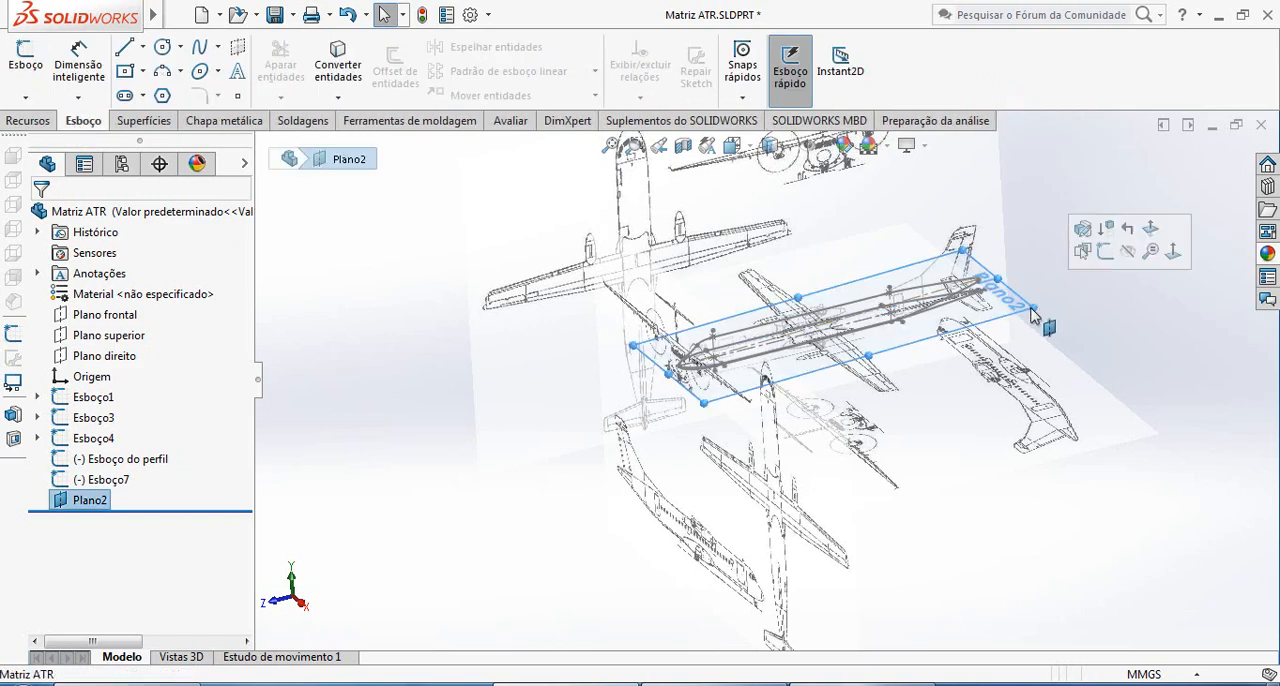
{"action": "scroll", "coordinate": [940, 312], "scroll_direction": "down", "scroll_amount": 4}
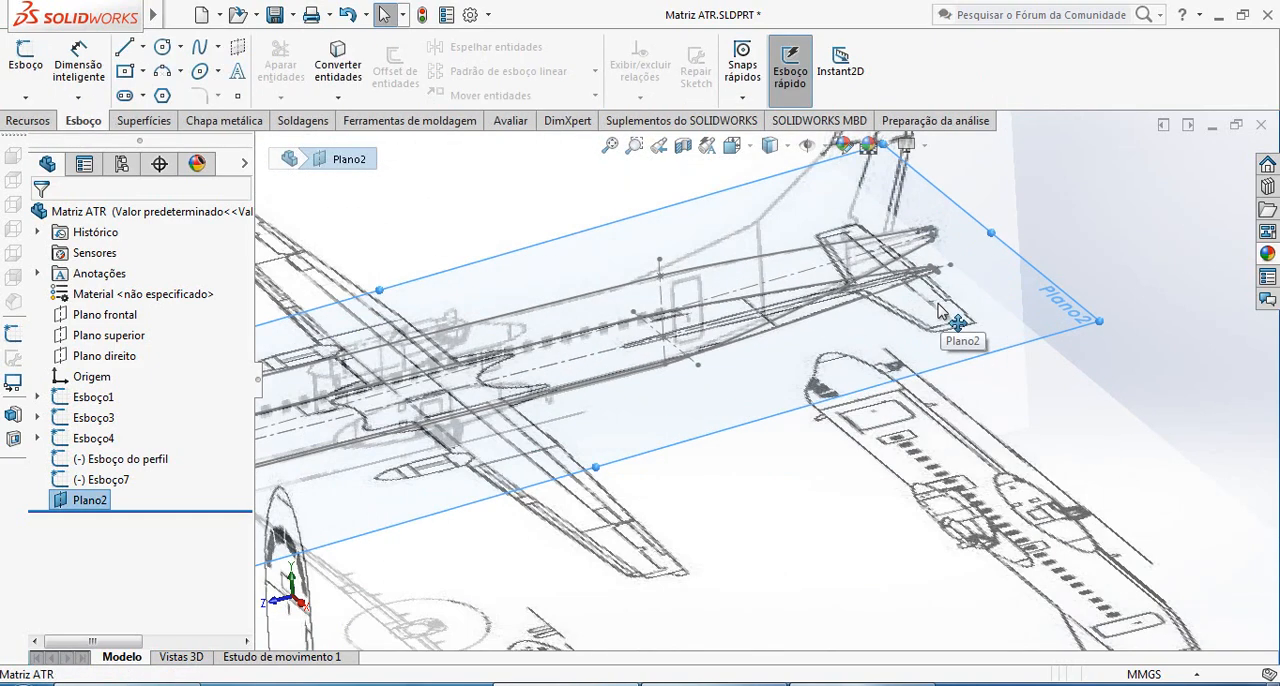
{"action": "left_click", "coordinate": [337, 98]}
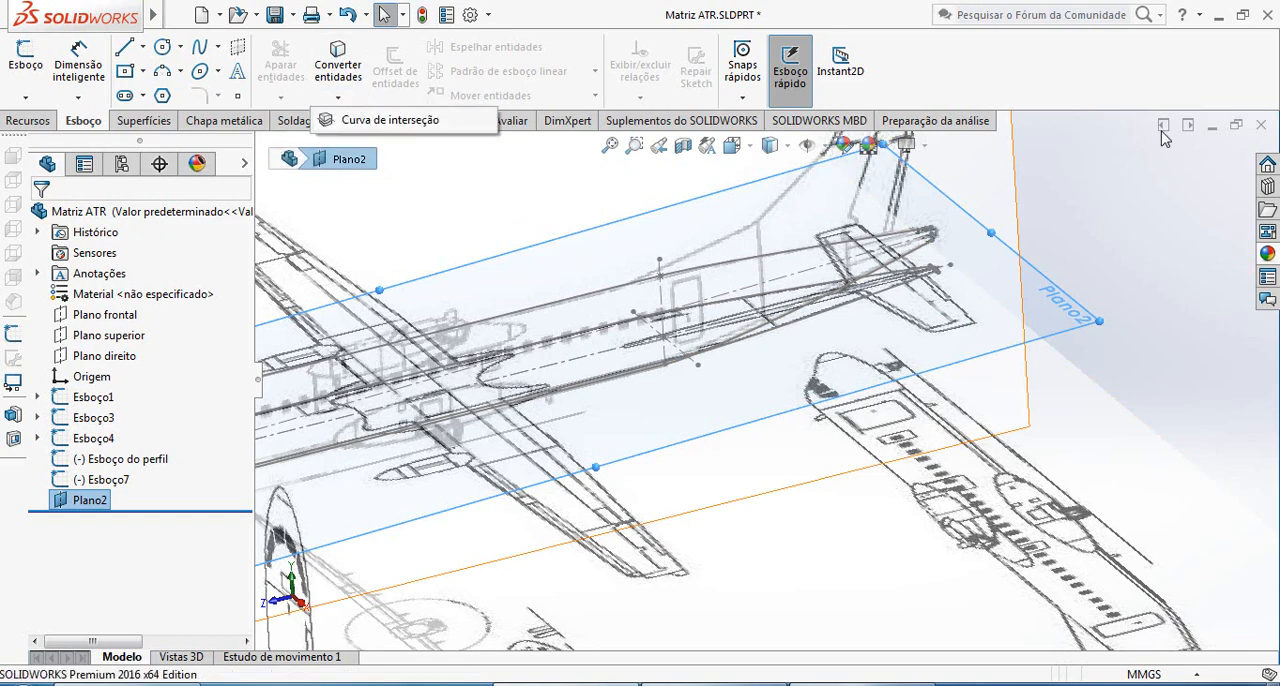
{"action": "left_click", "coordinate": [1091, 211]}
{"action": "left_click", "coordinate": [30, 76]}
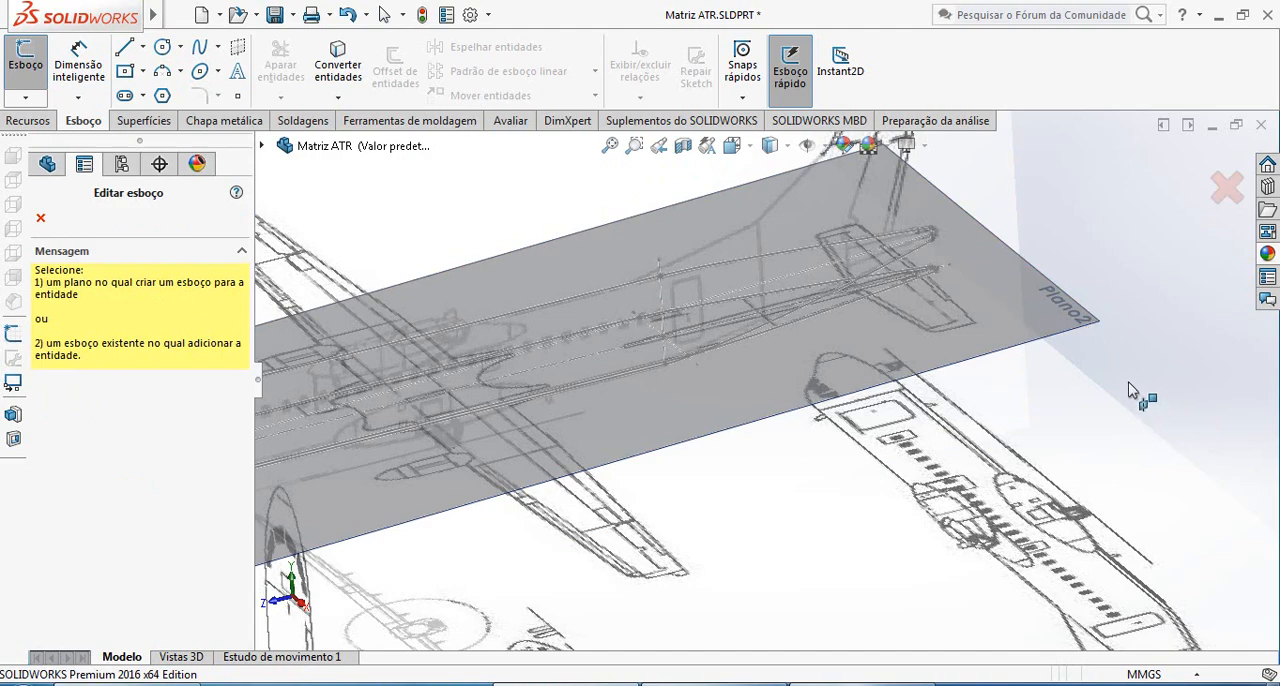
{"action": "left_click", "coordinate": [1080, 332]}
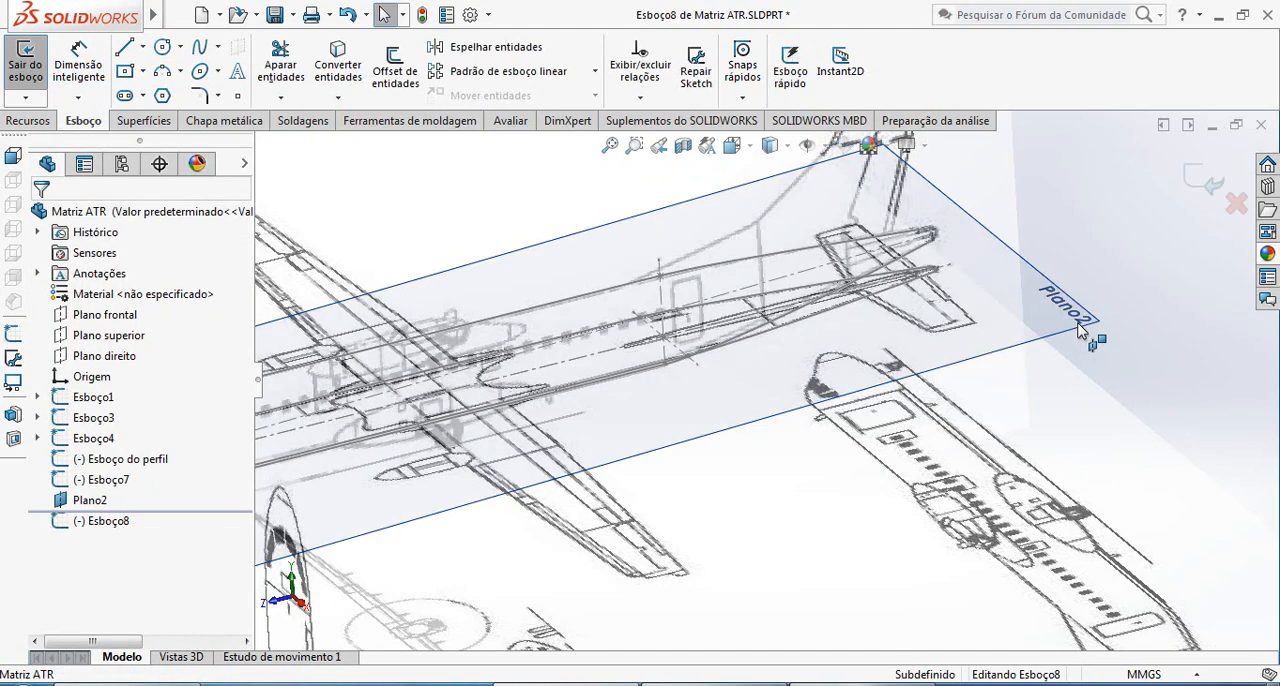
Start Convert Entities and pick the two tail splines of the top-view outline in Esboço7
{"action": "left_click", "coordinate": [337, 98]}
{"action": "left_click", "coordinate": [391, 121]}
{"action": "scroll", "coordinate": [905, 300], "scroll_direction": "down", "scroll_amount": 5}
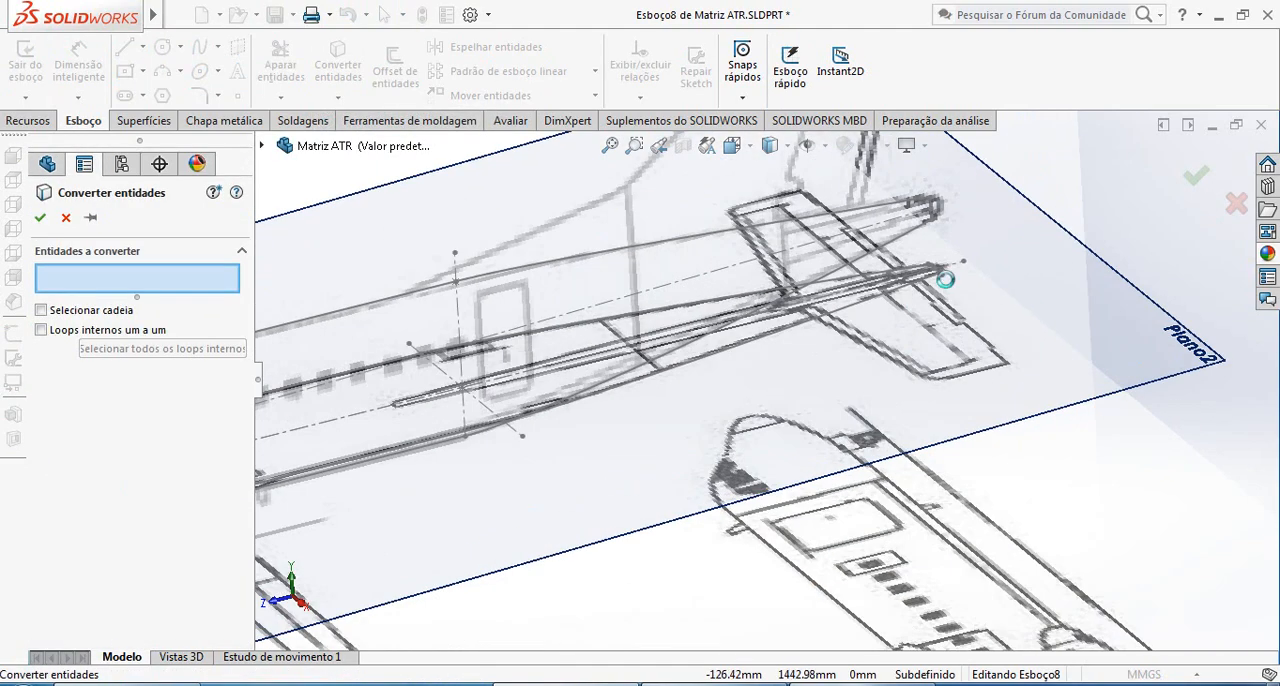
{"action": "left_click", "coordinate": [769, 331]}
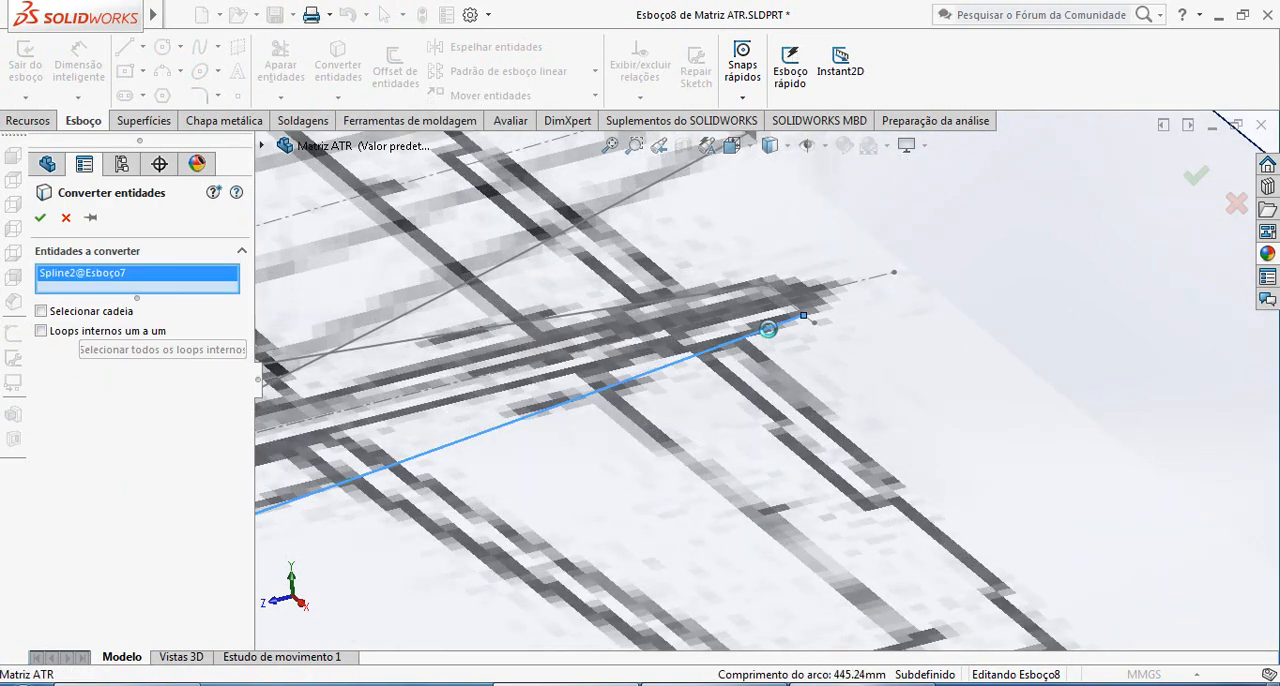
{"action": "left_click", "coordinate": [686, 306]}
{"action": "scroll", "coordinate": [686, 306], "scroll_direction": "up", "scroll_amount": 10}
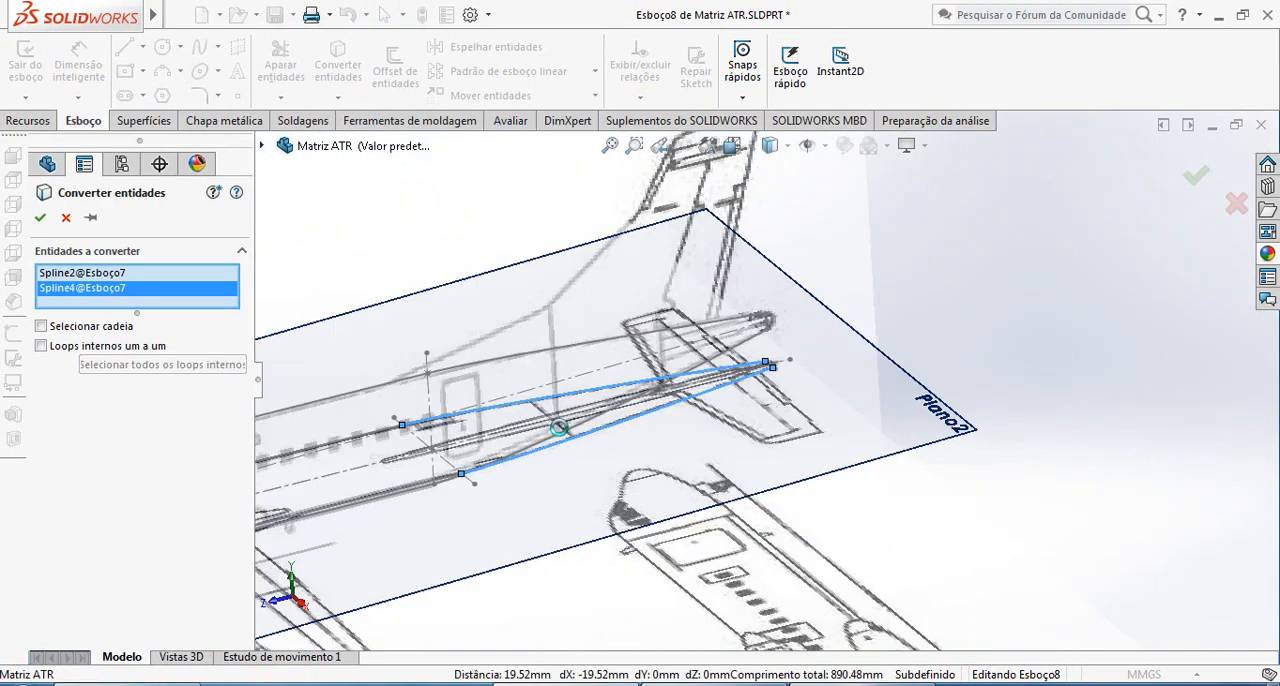
Add the two long straight side lines of the Esboço7 fuselage outline to the entities for conversion
{"action": "scroll", "coordinate": [632, 451], "scroll_direction": "down", "scroll_amount": 3}
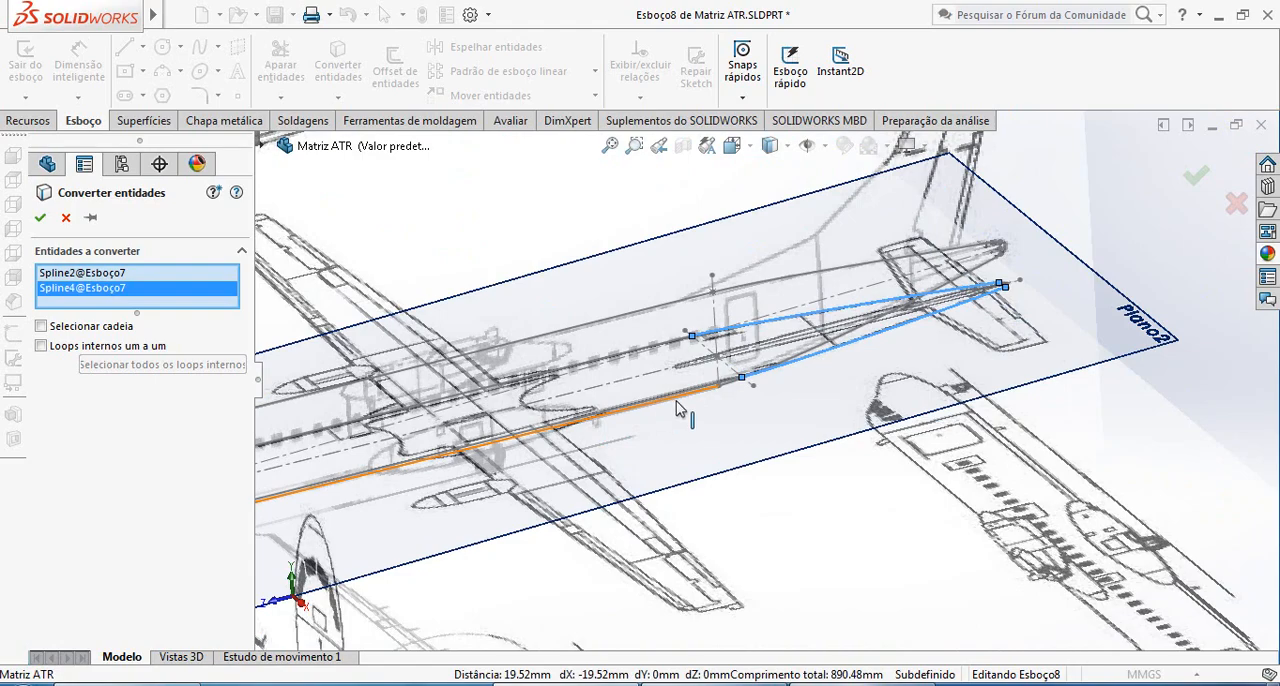
{"action": "scroll", "coordinate": [731, 400], "scroll_direction": "down", "scroll_amount": 3}
{"action": "scroll", "coordinate": [731, 400], "scroll_direction": "up", "scroll_amount": 3}
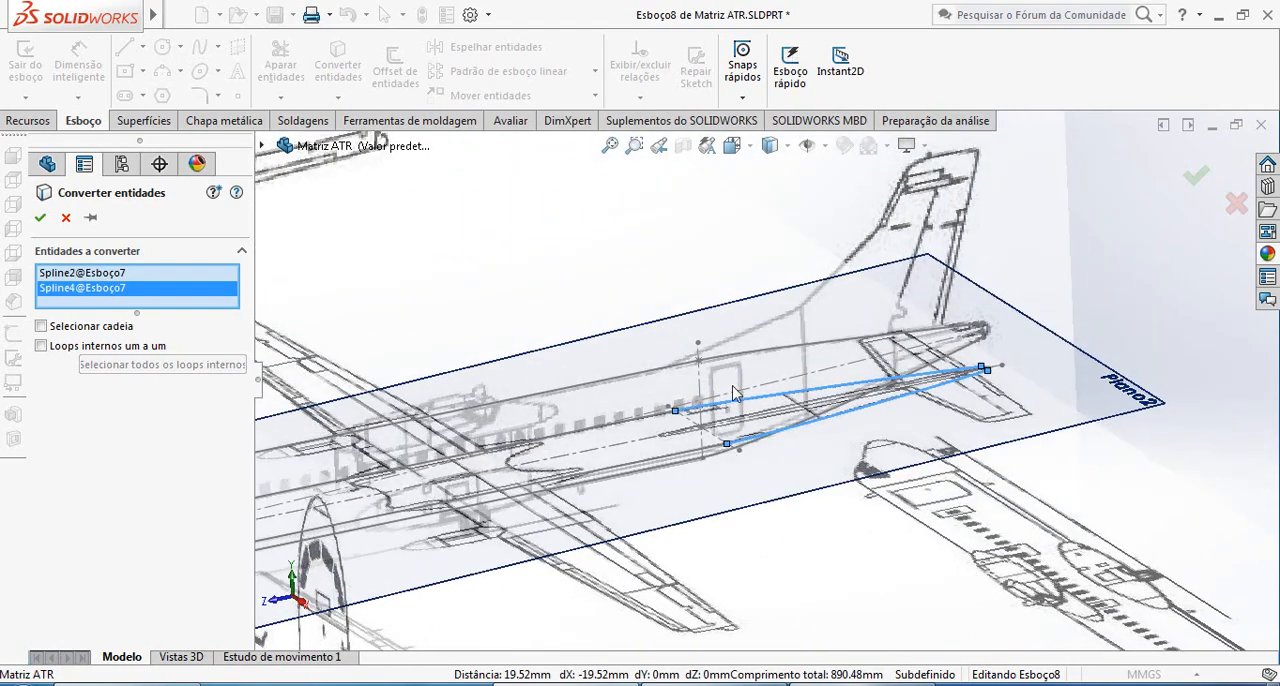
{"action": "scroll", "coordinate": [700, 452], "scroll_direction": "down", "scroll_amount": 6}
{"action": "scroll", "coordinate": [734, 434], "scroll_direction": "up", "scroll_amount": 3}
{"action": "middle_click_drag", "start_coordinate": [734, 434], "coordinate": [700, 420]}
{"action": "scroll", "coordinate": [630, 400], "scroll_direction": "up", "scroll_amount": 5}
{"action": "middle_click_drag", "start_coordinate": [620, 400], "coordinate": [557, 363]}
{"action": "scroll", "coordinate": [483, 306], "scroll_direction": "down", "scroll_amount": 6}
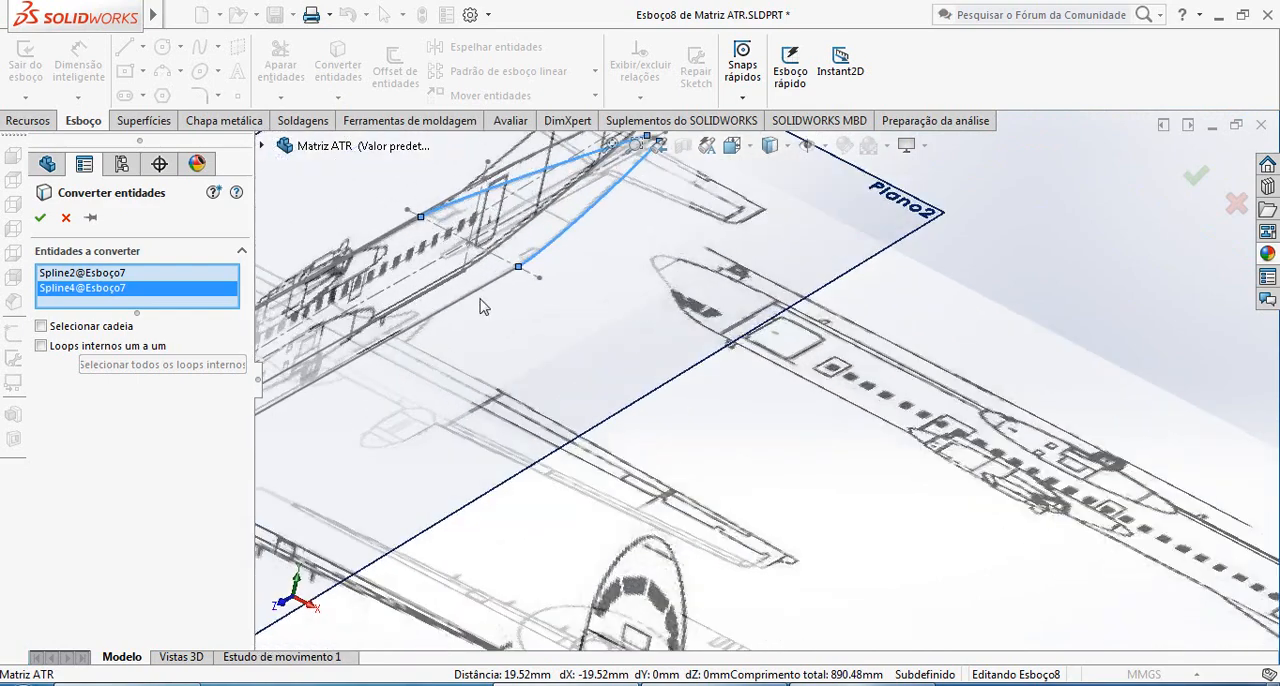
{"action": "left_click", "coordinate": [577, 285]}
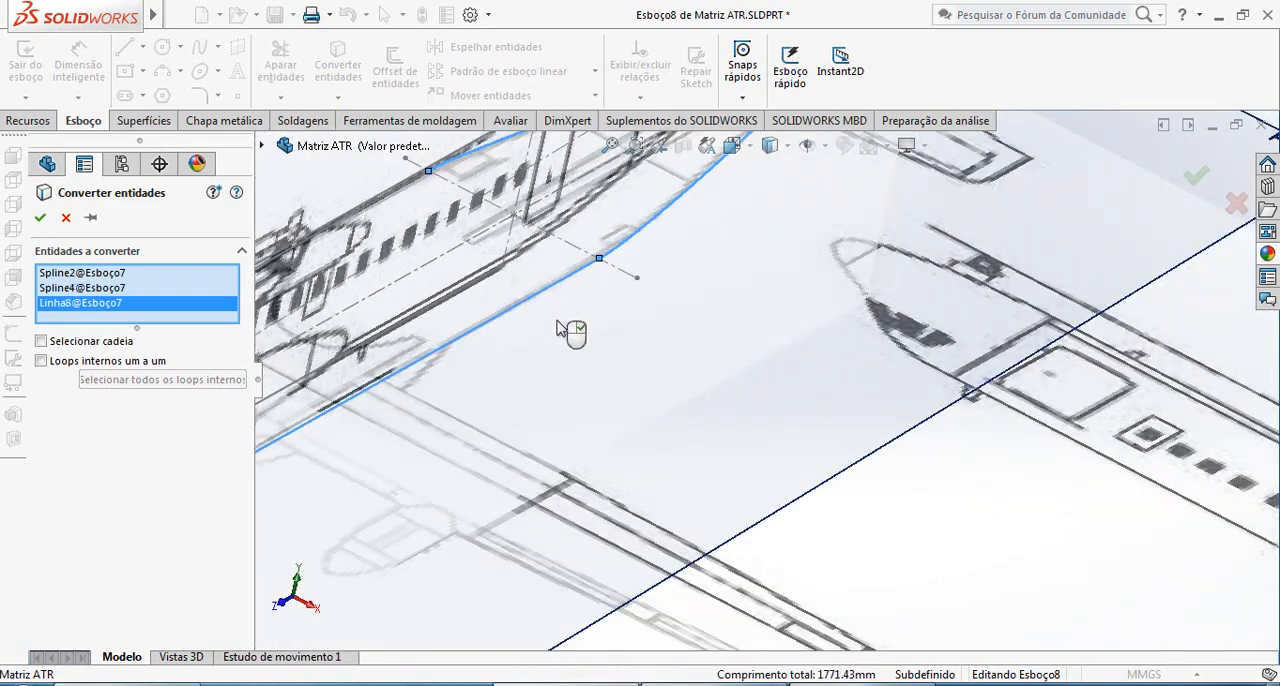
{"action": "left_click", "coordinate": [420, 190]}
{"action": "scroll", "coordinate": [560, 420], "scroll_direction": "up", "scroll_amount": 5}
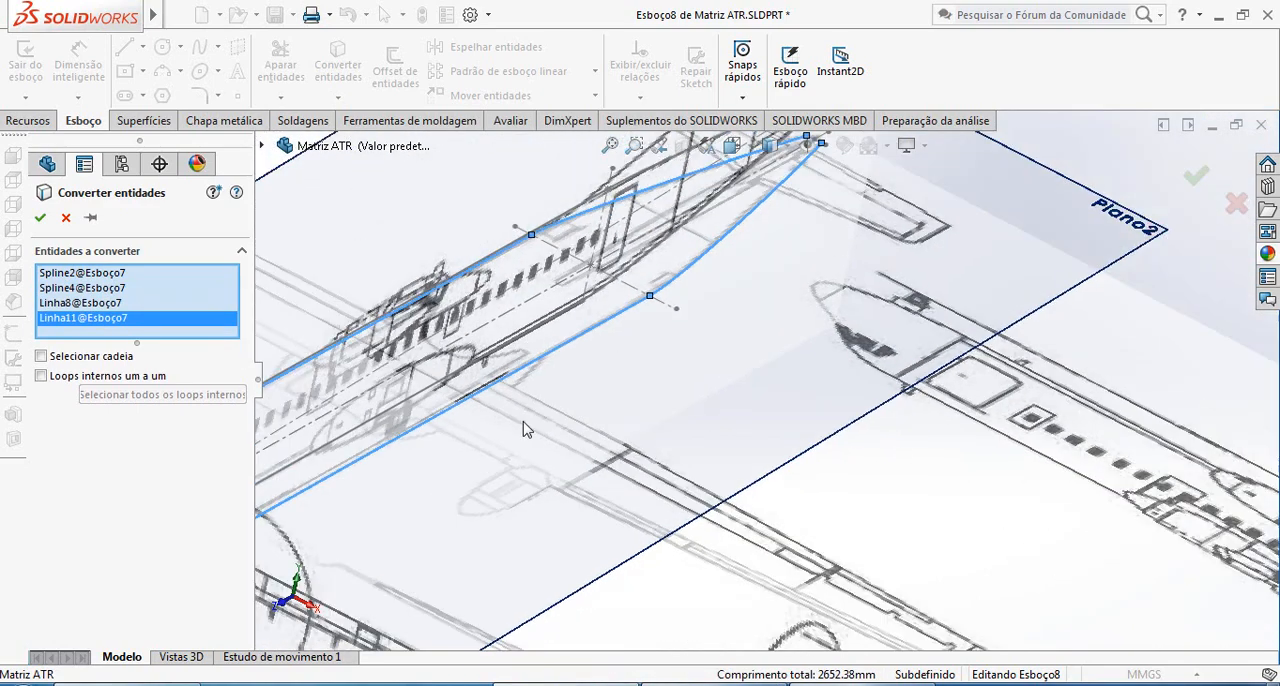
Add the two nose splines of Esboço7 and convert the whole selected outline onto Plano2
{"action": "scroll", "coordinate": [685, 413], "scroll_direction": "down", "scroll_amount": 5}
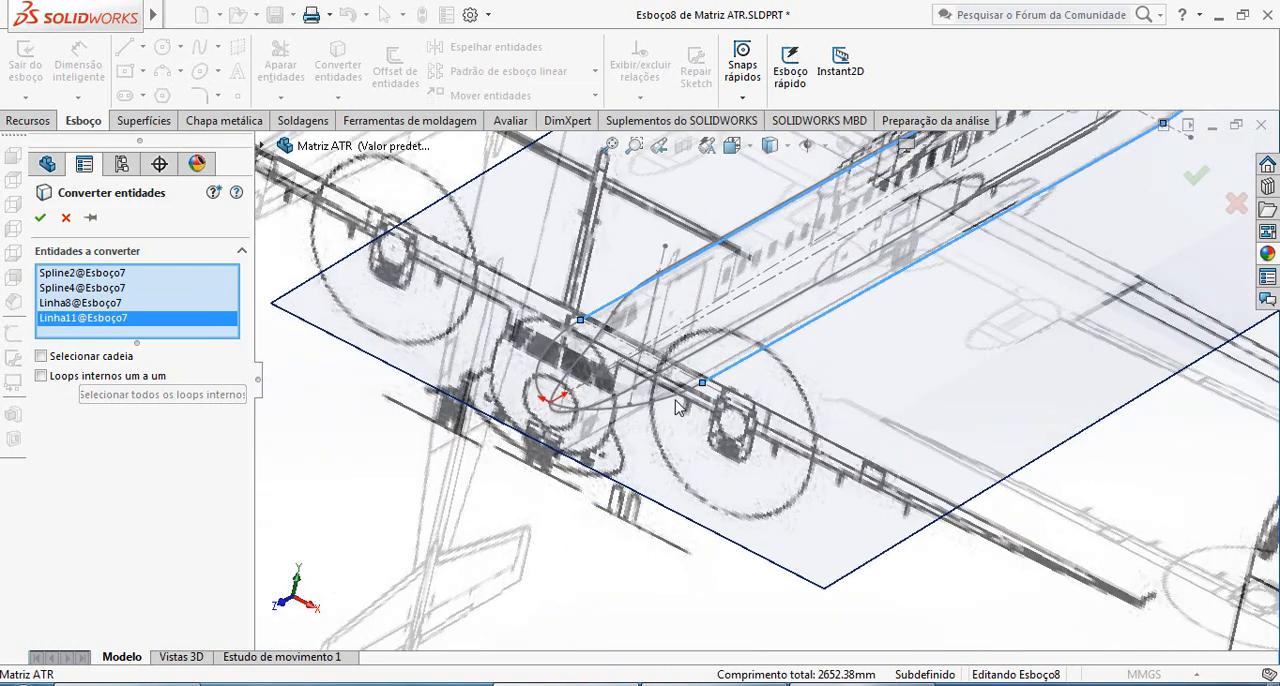
{"action": "left_click", "coordinate": [677, 406]}
{"action": "left_click", "coordinate": [546, 367]}
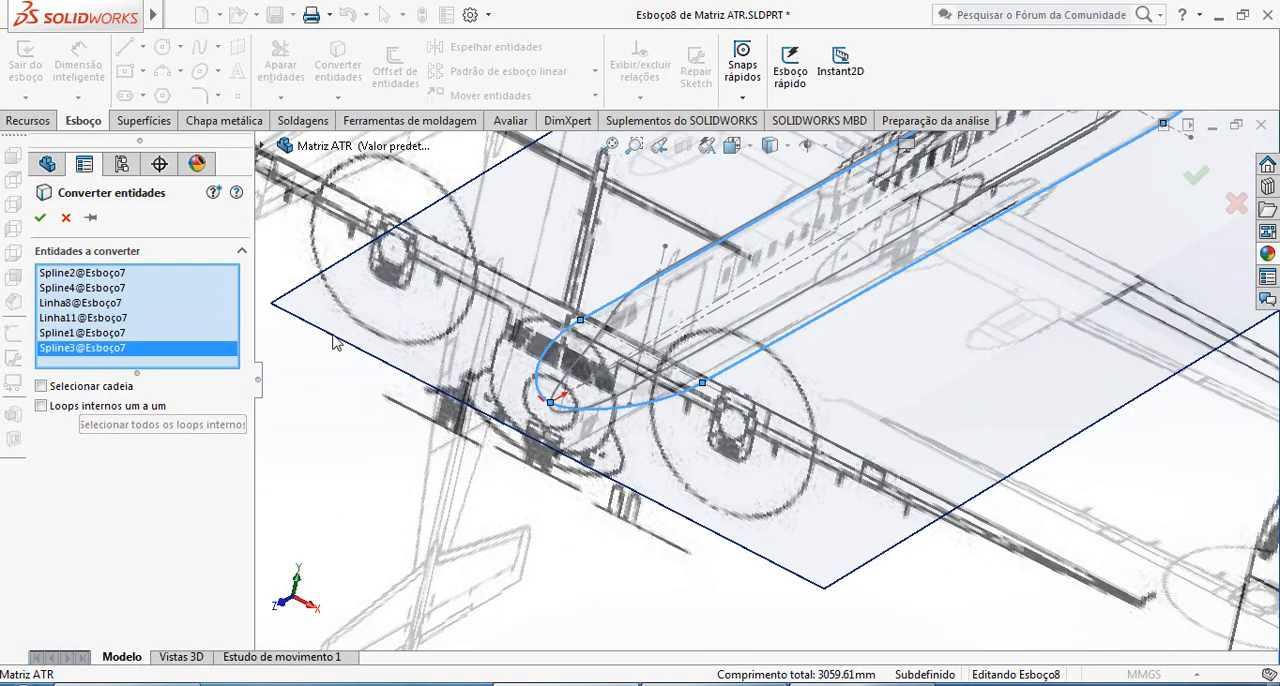
{"action": "left_click", "coordinate": [40, 217]}
Check the converted fuselage outline at tail and nose, and exit the sketch on Plano2
{"action": "scroll", "coordinate": [920, 276], "scroll_direction": "up", "scroll_amount": 6}
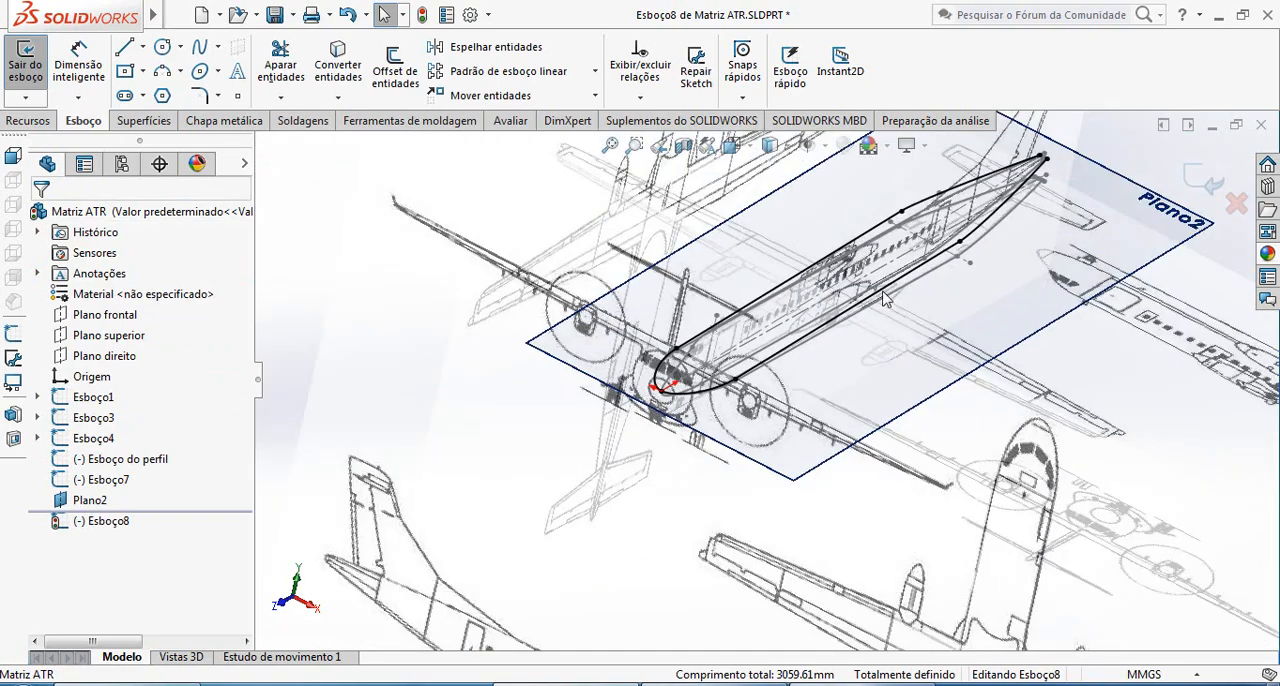
{"action": "scroll", "coordinate": [920, 276], "scroll_direction": "down", "scroll_amount": 10}
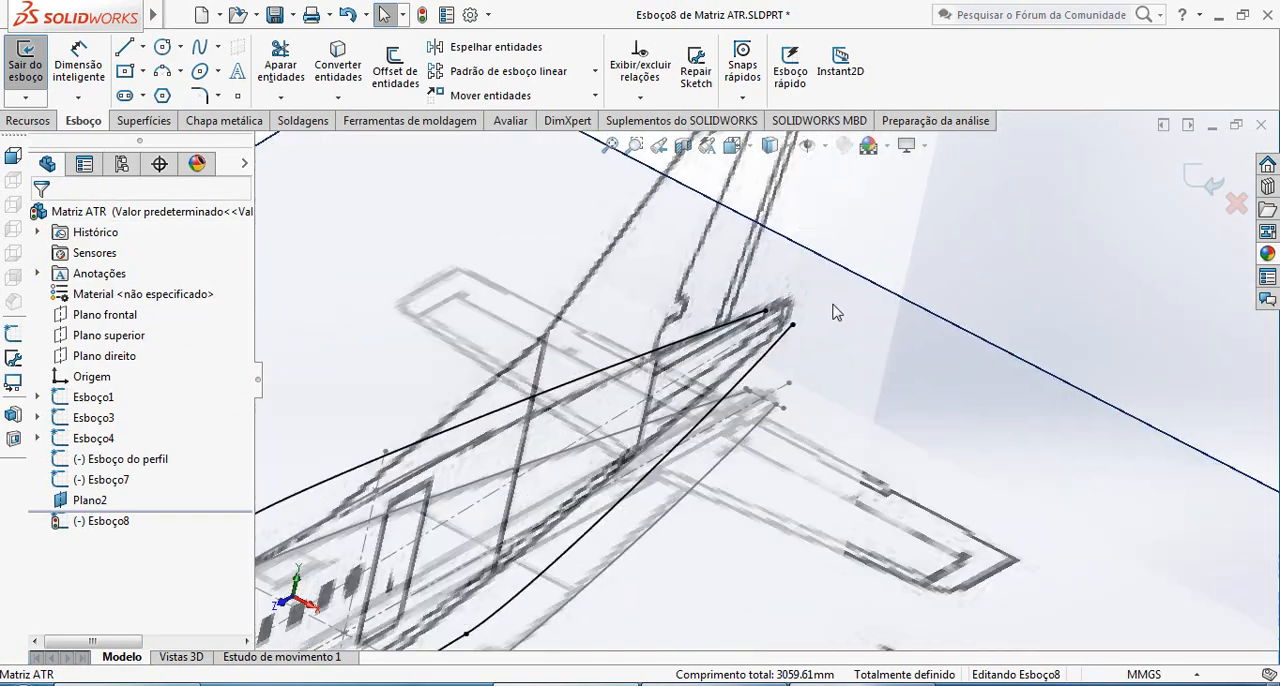
{"action": "scroll", "coordinate": [894, 363], "scroll_direction": "up", "scroll_amount": 3}
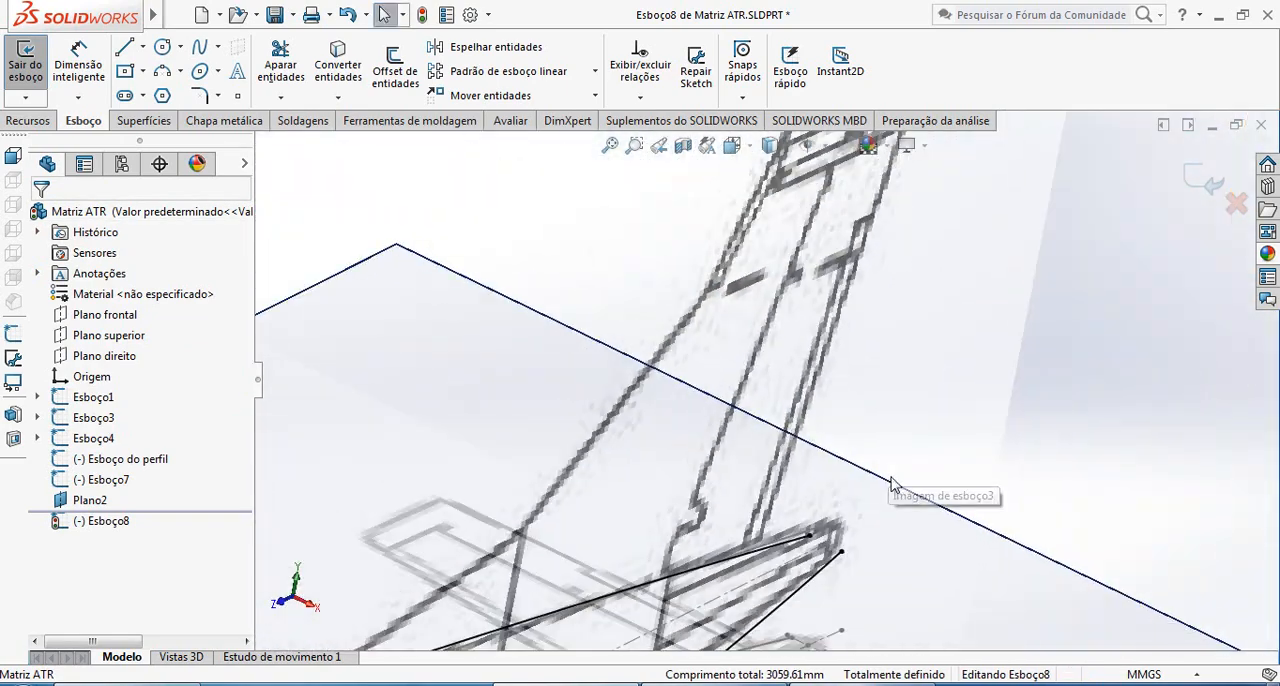
{"action": "scroll", "coordinate": [903, 486], "scroll_direction": "up", "scroll_amount": 6}
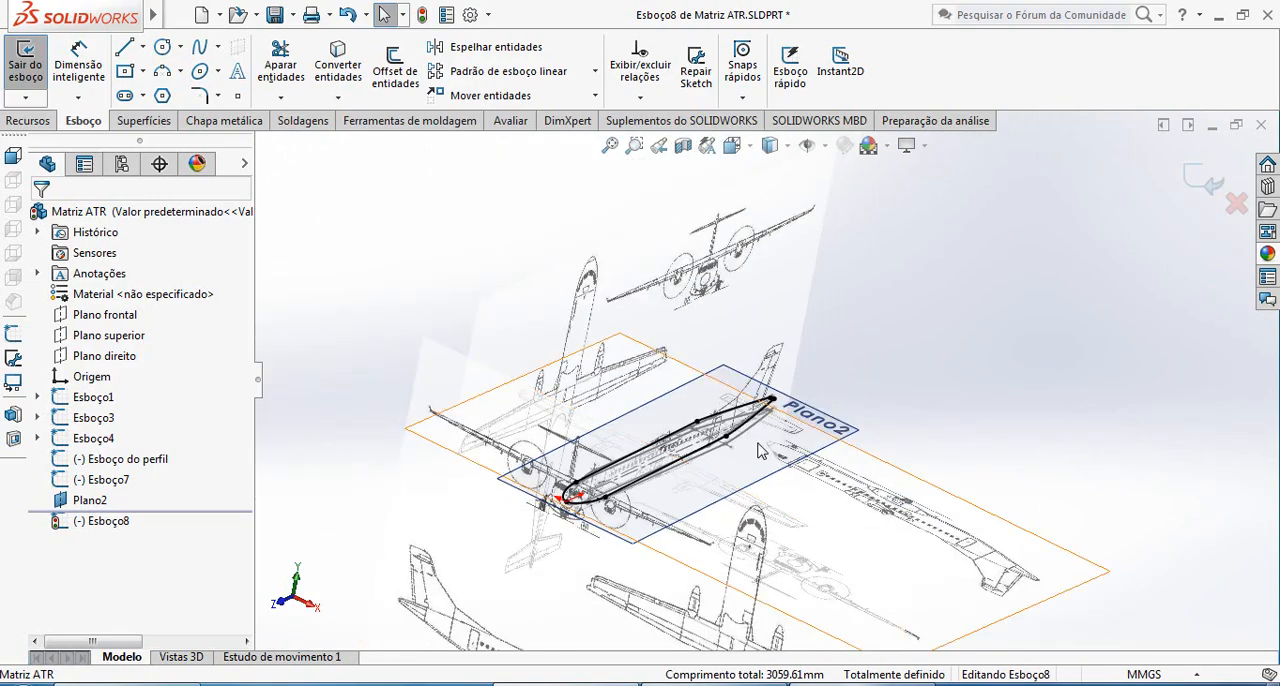
{"action": "scroll", "coordinate": [715, 560], "scroll_direction": "down", "scroll_amount": 3}
{"action": "scroll", "coordinate": [620, 357], "scroll_direction": "up", "scroll_amount": 1}
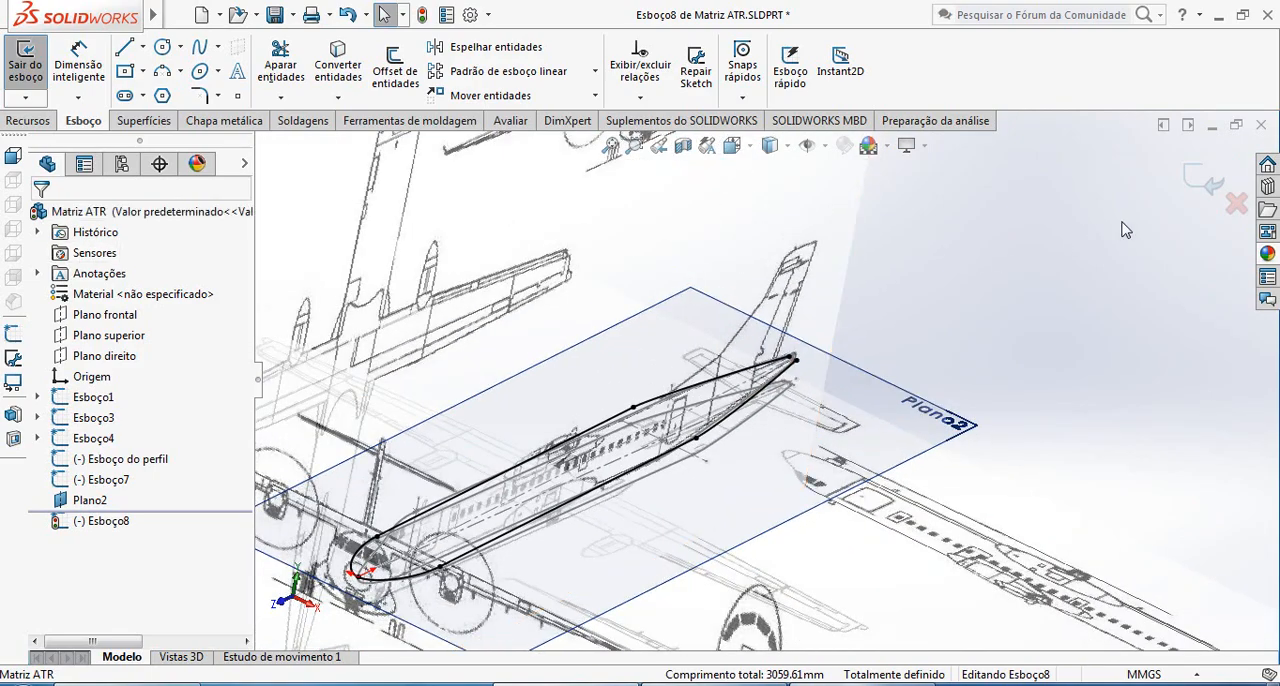
{"action": "middle_click_drag", "start_coordinate": [970, 363], "coordinate": [1158, 208]}
{"action": "left_click", "coordinate": [1213, 197]}
Hide the original top-view outline sketch Esboço7
{"action": "scroll", "coordinate": [1017, 401], "scroll_direction": "down", "scroll_amount": 5}
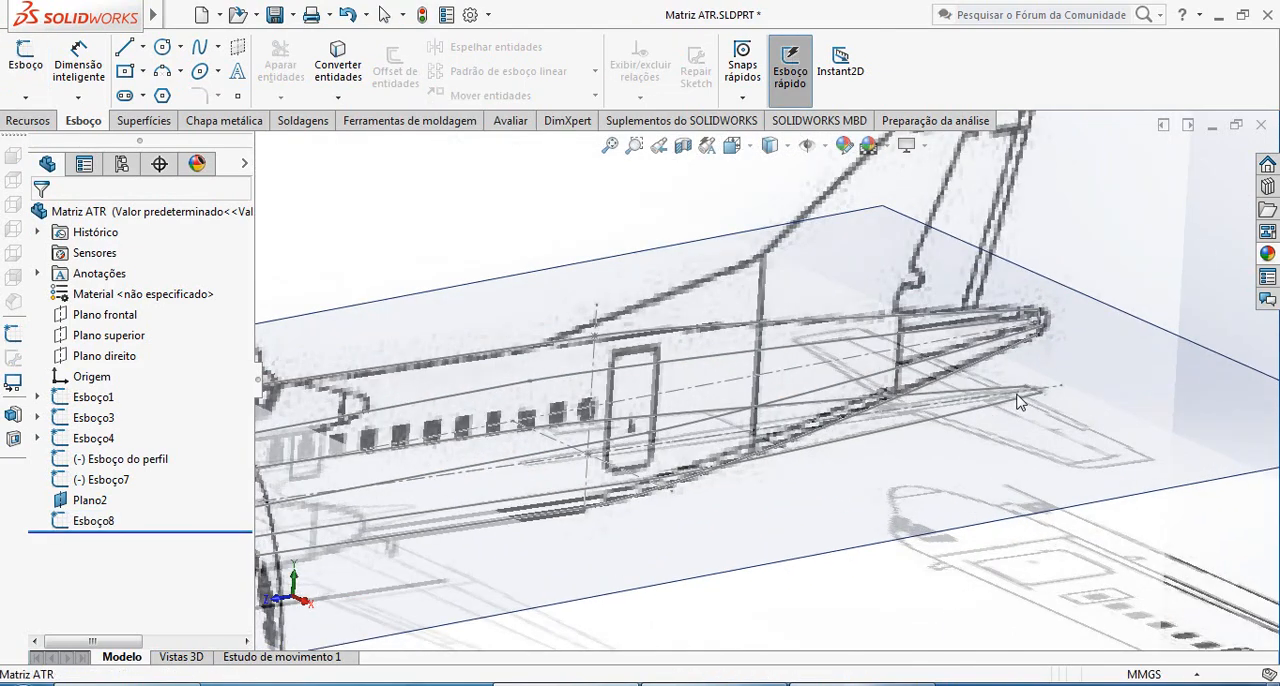
{"action": "scroll", "coordinate": [1017, 401], "scroll_direction": "down", "scroll_amount": 6}
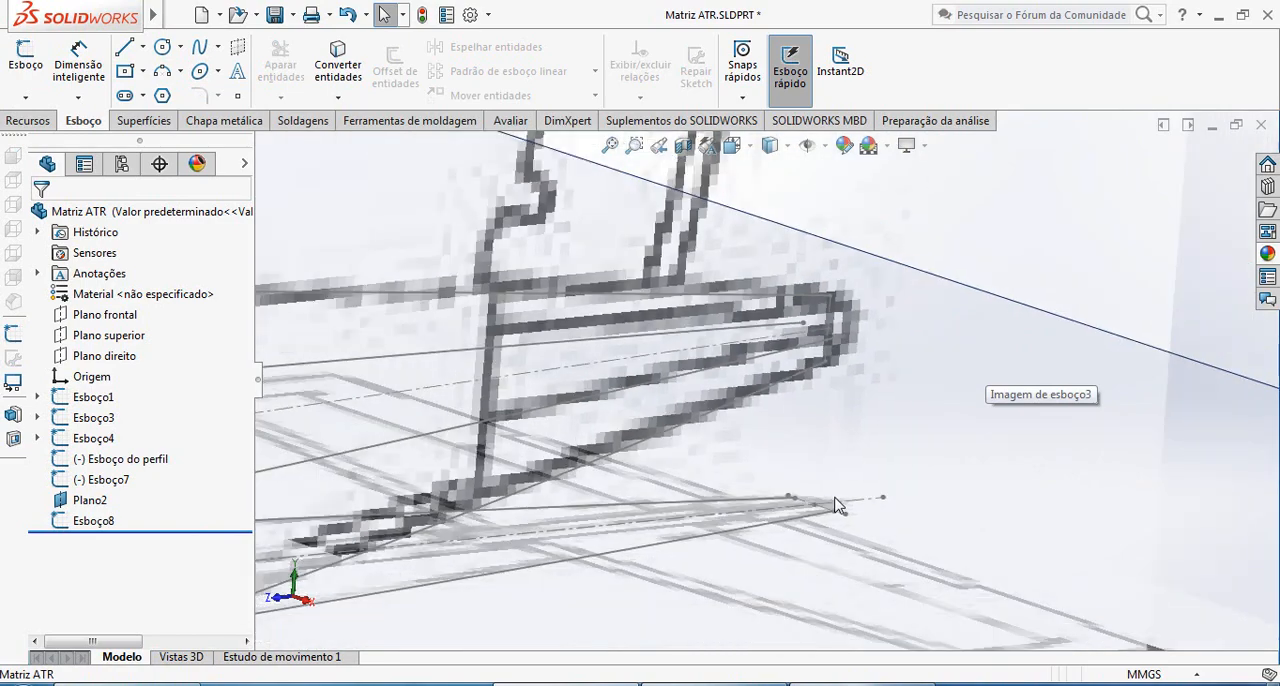
{"action": "scroll", "coordinate": [743, 402], "scroll_direction": "up", "scroll_amount": 4}
{"action": "scroll", "coordinate": [632, 441], "scroll_direction": "up", "scroll_amount": 10}
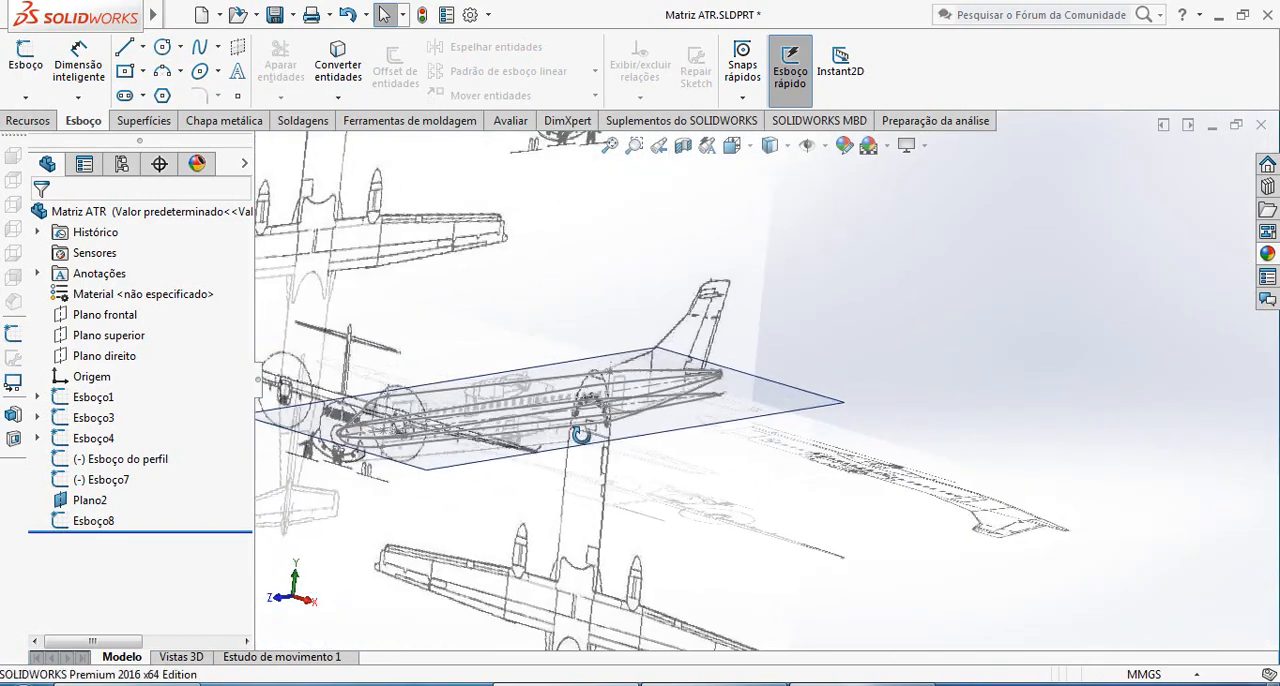
{"action": "scroll", "coordinate": [540, 372], "scroll_direction": "down", "scroll_amount": 3}
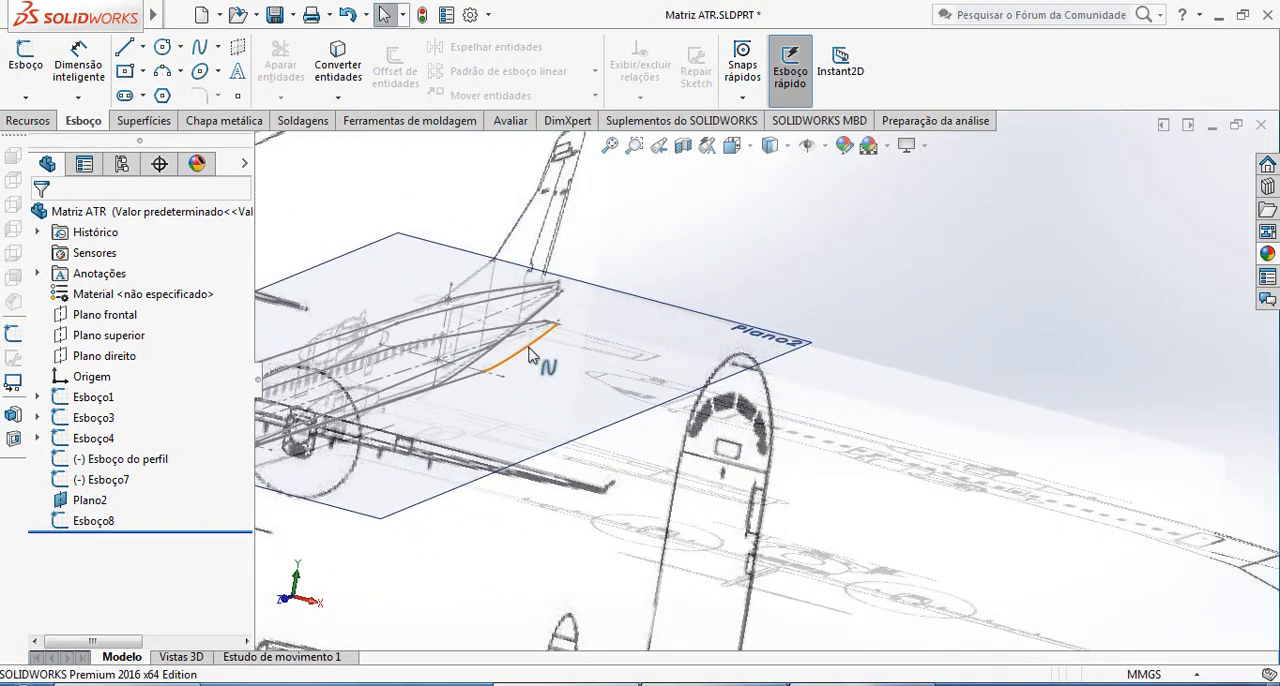
{"action": "right_click", "coordinate": [531, 337]}
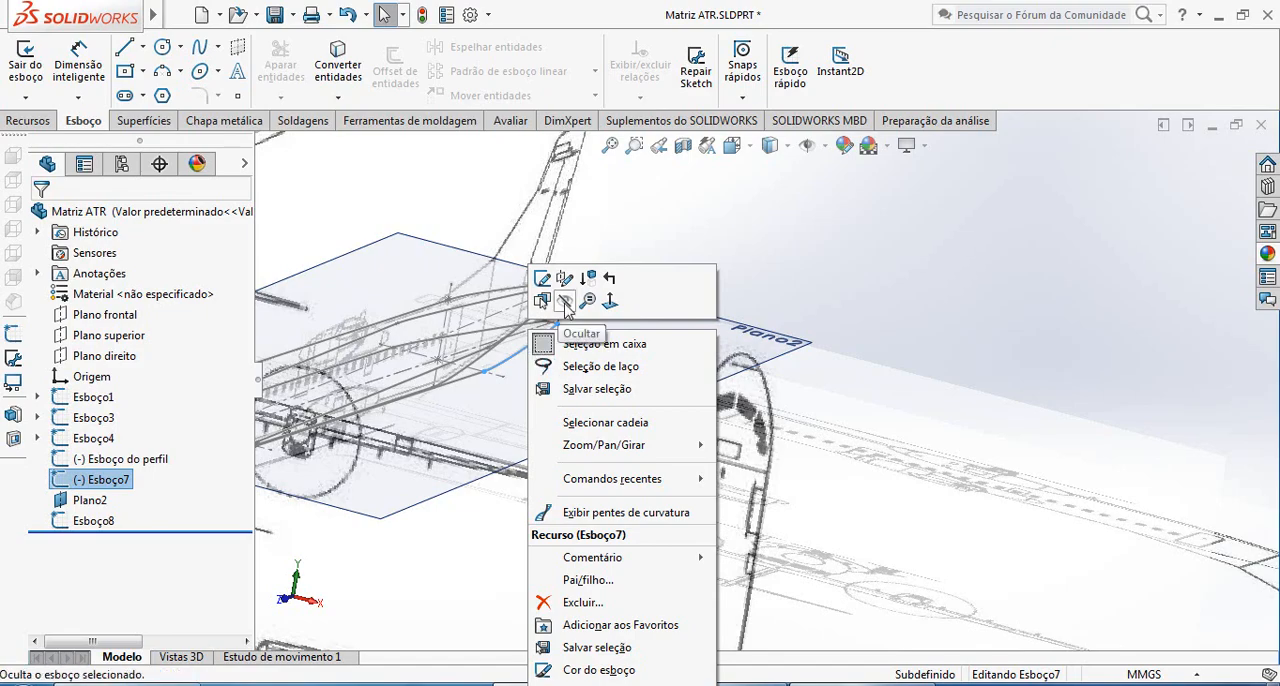
{"action": "left_click", "coordinate": [566, 303]}
Save the Matriz ATR part file
{"action": "scroll", "coordinate": [540, 349], "scroll_direction": "up", "scroll_amount": 2}
{"action": "mouse_move", "coordinate": [561, 368]}
{"action": "middle_mouse_down"}
{"action": "mouse_move", "coordinate": [603, 355]}
{"action": "mouse_move", "coordinate": [637, 368]}
{"action": "mouse_move", "coordinate": [590, 398]}
{"action": "mouse_move", "coordinate": [496, 349]}
{"action": "mouse_move", "coordinate": [724, 324]}
{"action": "mouse_move", "coordinate": [722, 290]}
{"action": "mouse_move", "coordinate": [829, 255]}
{"action": "mouse_move", "coordinate": [808, 411]}
{"action": "mouse_move", "coordinate": [943, 287]}
{"action": "mouse_move", "coordinate": [988, 278]}
{"action": "mouse_move", "coordinate": [746, 342]}
{"action": "mouse_move", "coordinate": [780, 251]}
{"action": "mouse_move", "coordinate": [578, 425]}
{"action": "mouse_move", "coordinate": [683, 475]}
{"action": "mouse_move", "coordinate": [572, 455]}
{"action": "middle_mouse_up"}
{"action": "scroll", "coordinate": [572, 455], "scroll_direction": "down", "scroll_amount": 5}
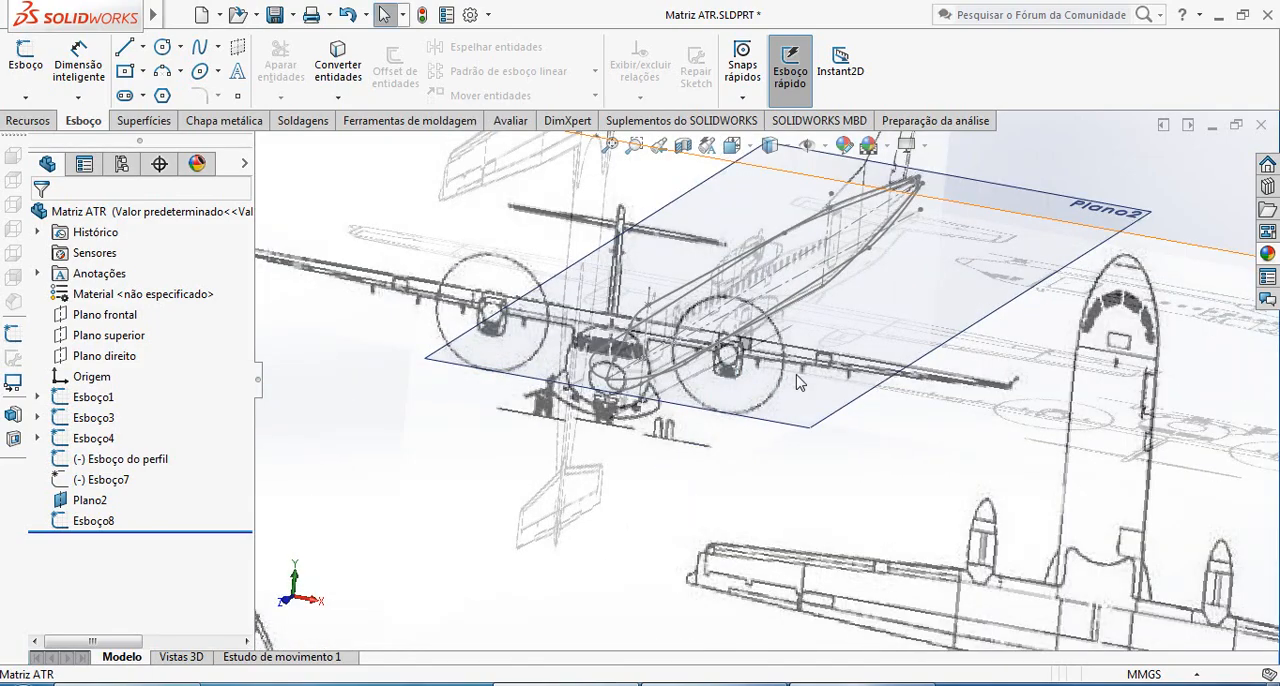
{"action": "mouse_move", "coordinate": [797, 383]}
{"action": "middle_mouse_down"}
{"action": "mouse_move", "coordinate": [828, 320]}
{"action": "mouse_move", "coordinate": [762, 332]}
{"action": "mouse_move", "coordinate": [470, 185]}
{"action": "middle_mouse_up"}
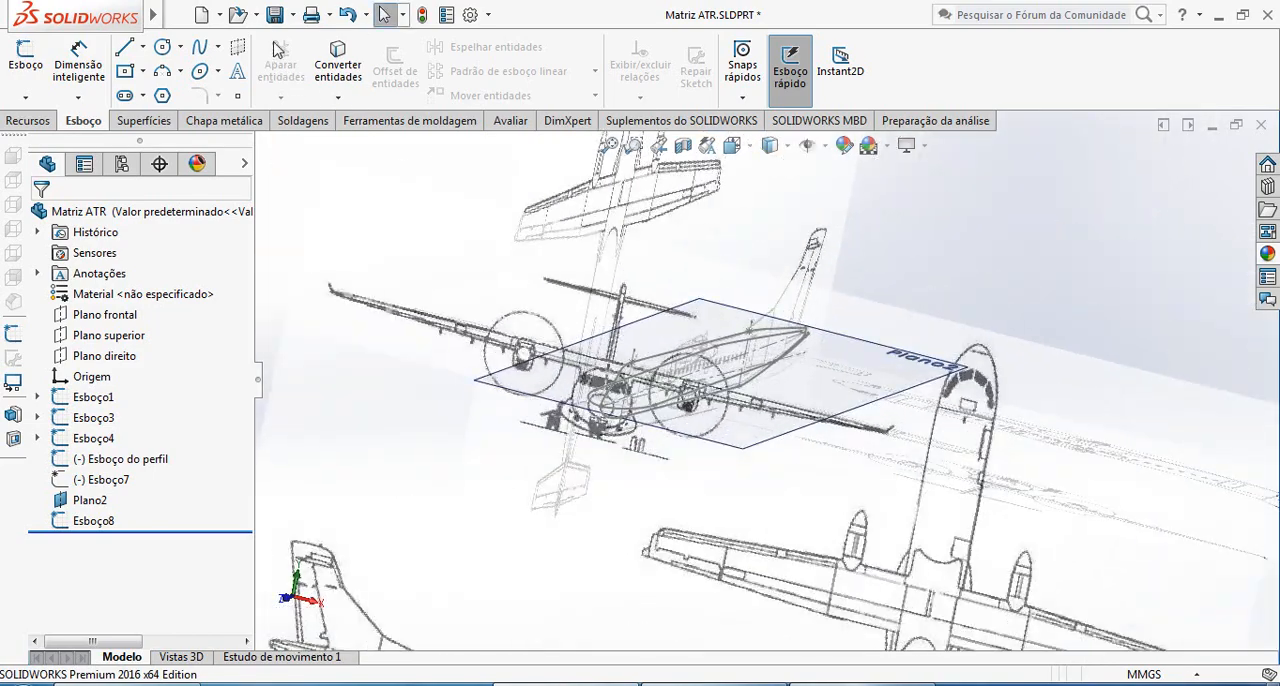
{"action": "scroll", "coordinate": [688, 432], "scroll_direction": "down", "scroll_amount": 5}
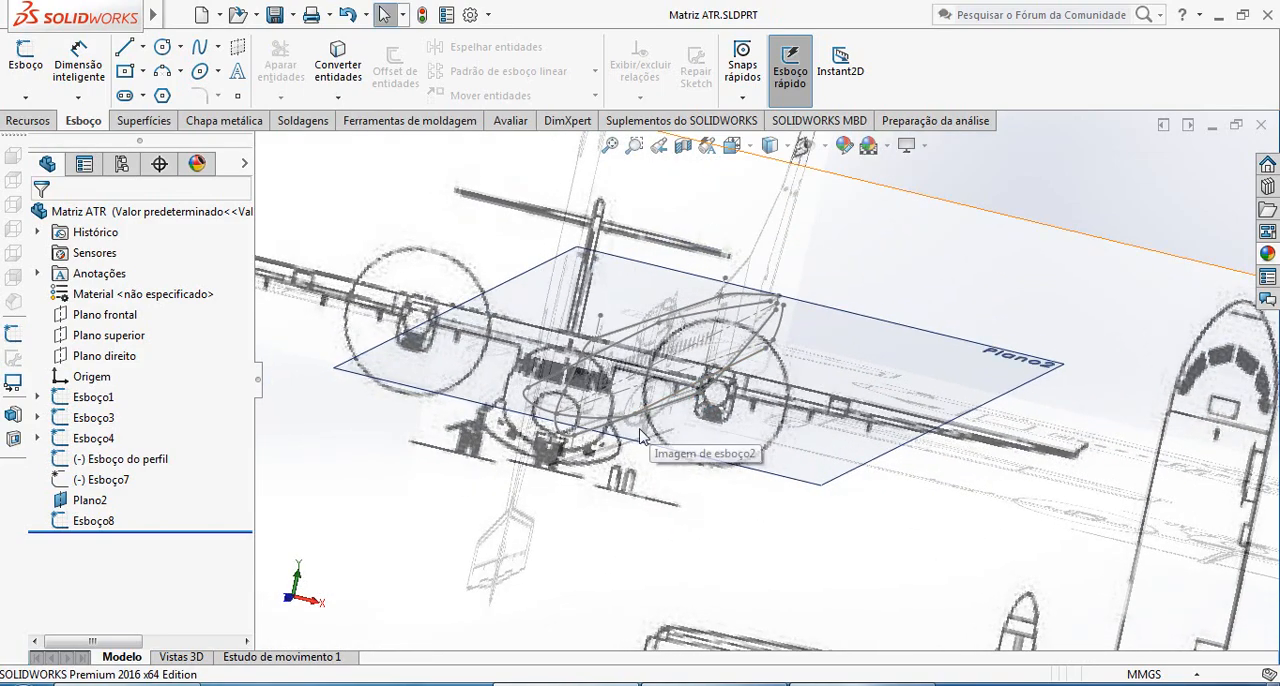
Examine from several angles how the converted outline on Plano2 fits the side profile and the front-view blueprint
{"action": "scroll", "coordinate": [640, 437], "scroll_direction": "up", "scroll_amount": 4}
{"action": "middle_click_drag", "start_coordinate": [634, 434], "coordinate": [687, 498]}
{"action": "scroll", "coordinate": [729, 507], "scroll_direction": "down", "scroll_amount": 4}
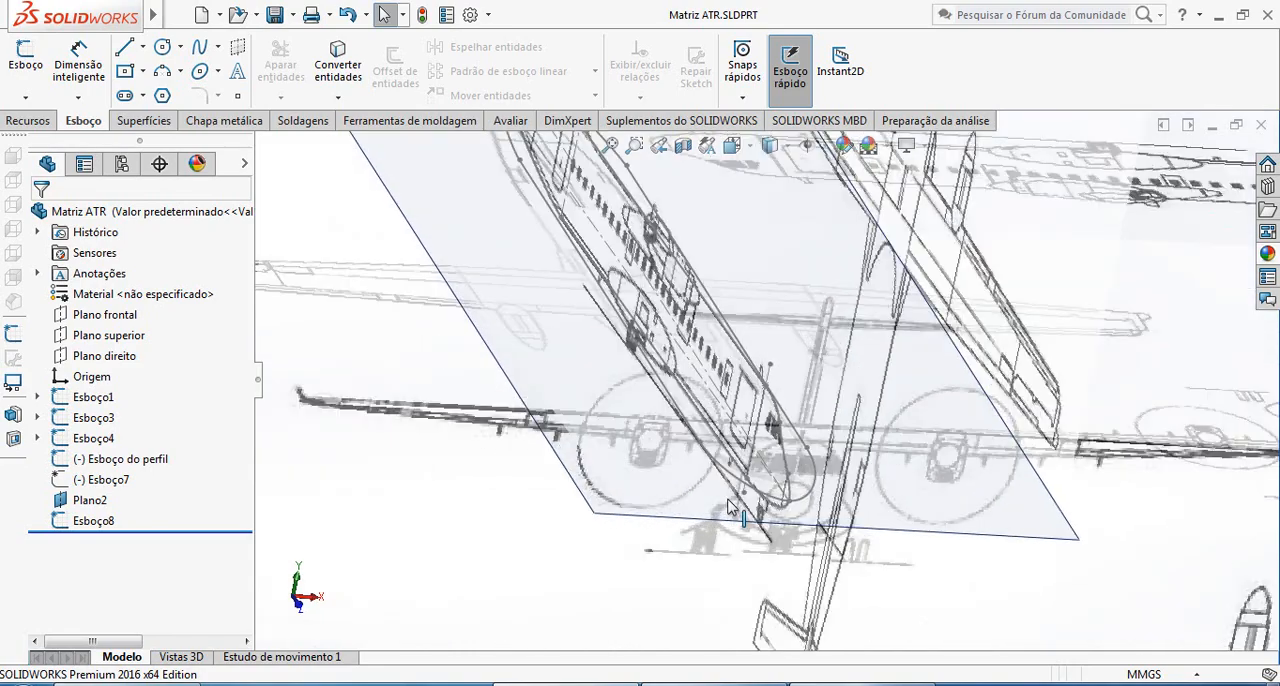
{"action": "scroll", "coordinate": [672, 405], "scroll_direction": "up", "scroll_amount": 6}
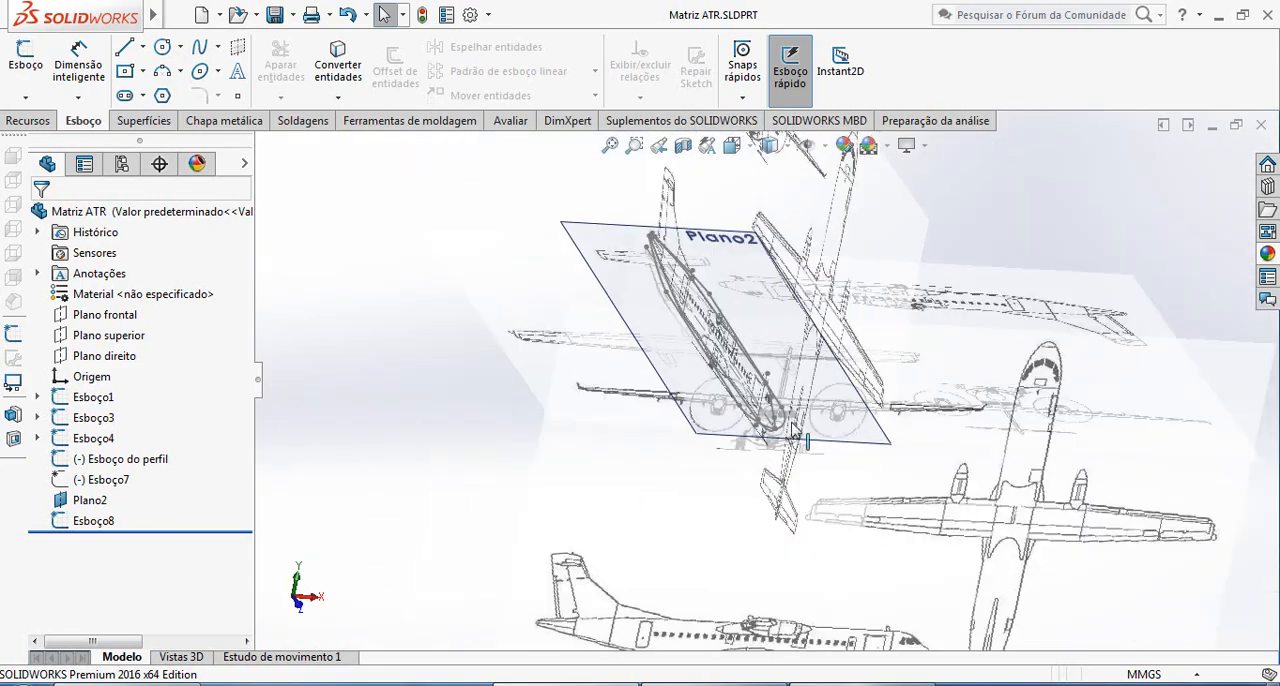
{"action": "middle_click_drag", "start_coordinate": [722, 398], "coordinate": [735, 310]}
{"action": "scroll", "coordinate": [707, 395], "scroll_direction": "down", "scroll_amount": 5}
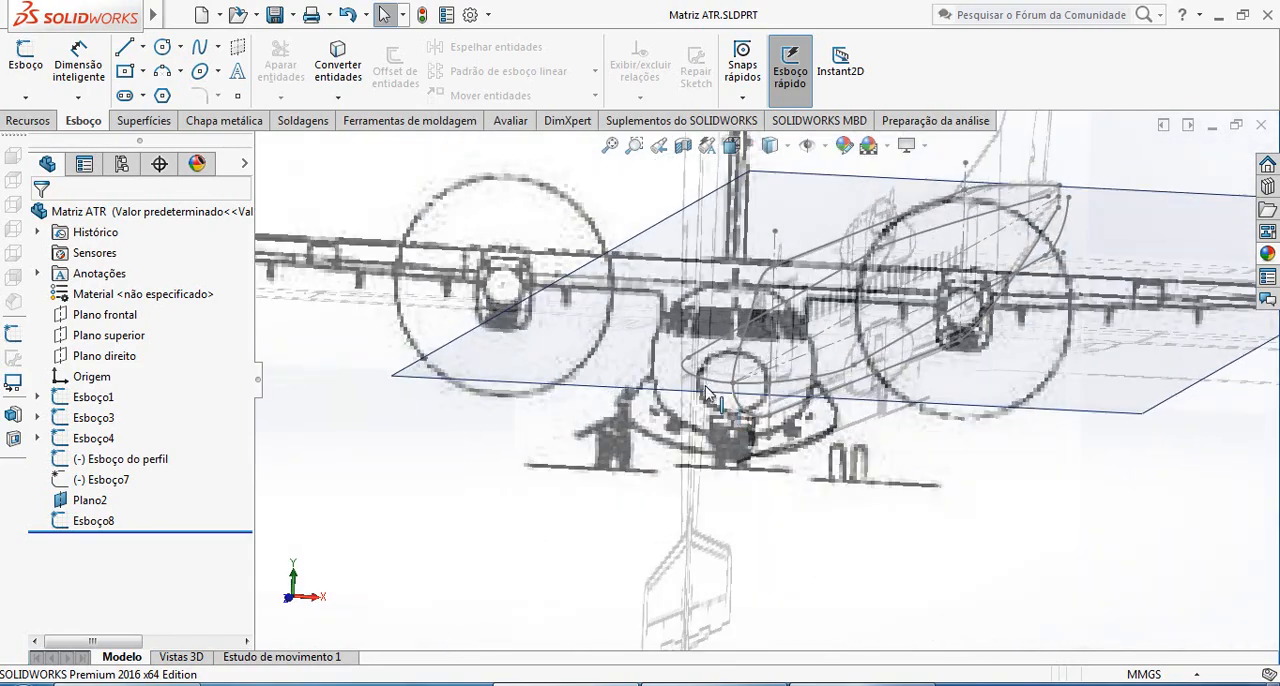
{"action": "scroll", "coordinate": [860, 390], "scroll_direction": "up", "scroll_amount": 2}
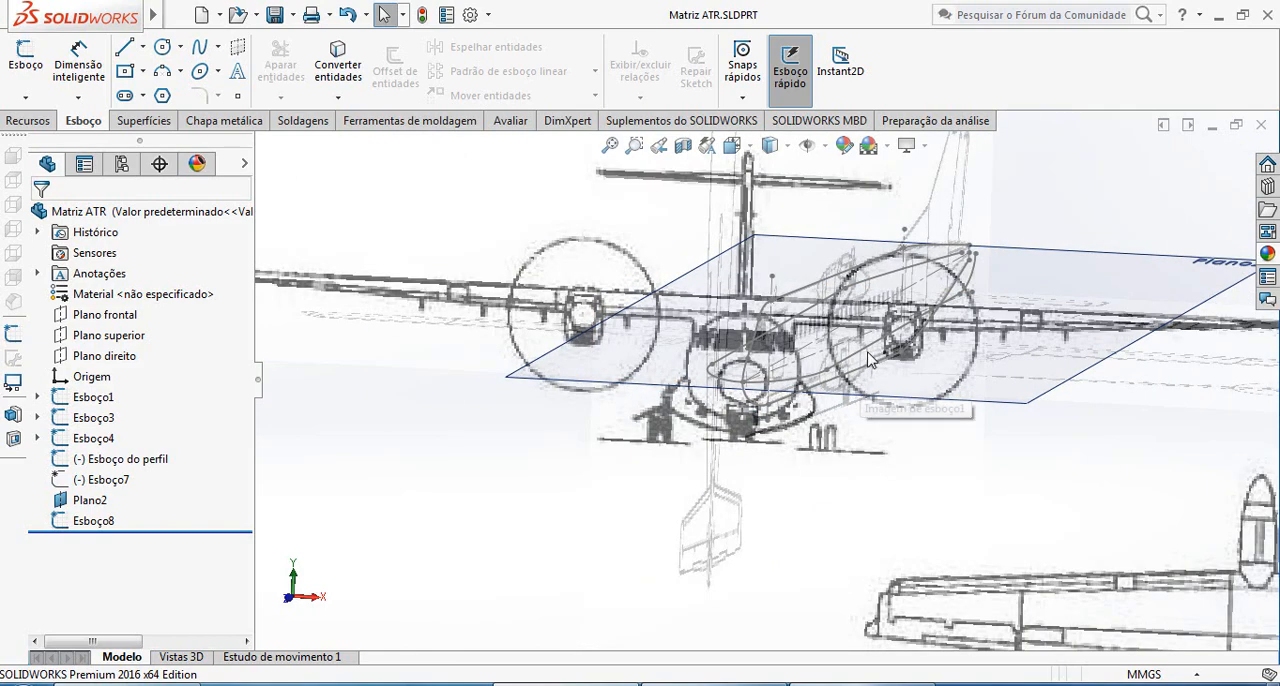
{"action": "scroll", "coordinate": [870, 364], "scroll_direction": "up", "scroll_amount": 3}
{"action": "middle_click_drag", "start_coordinate": [875, 354], "coordinate": [853, 370]}
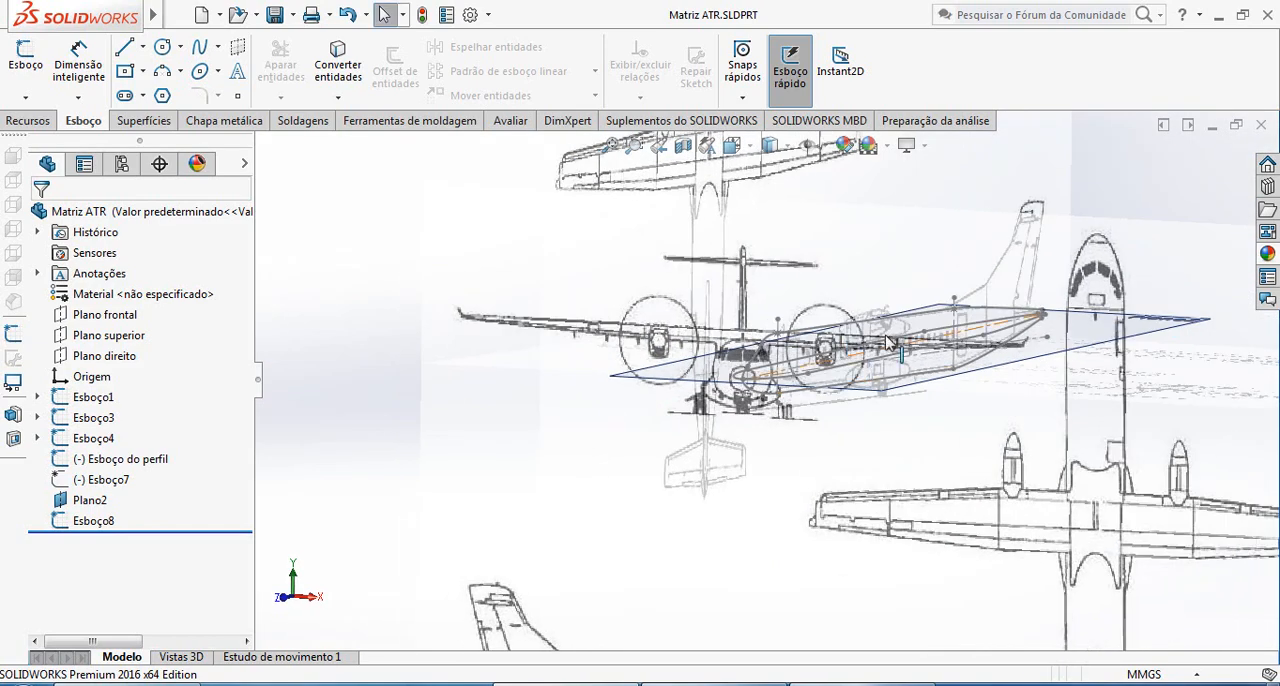
{"action": "scroll", "coordinate": [852, 374], "scroll_direction": "down", "scroll_amount": 2}
{"action": "scroll", "coordinate": [808, 388], "scroll_direction": "down", "scroll_amount": 3}
{"action": "scroll", "coordinate": [765, 415], "scroll_direction": "up", "scroll_amount": 4}
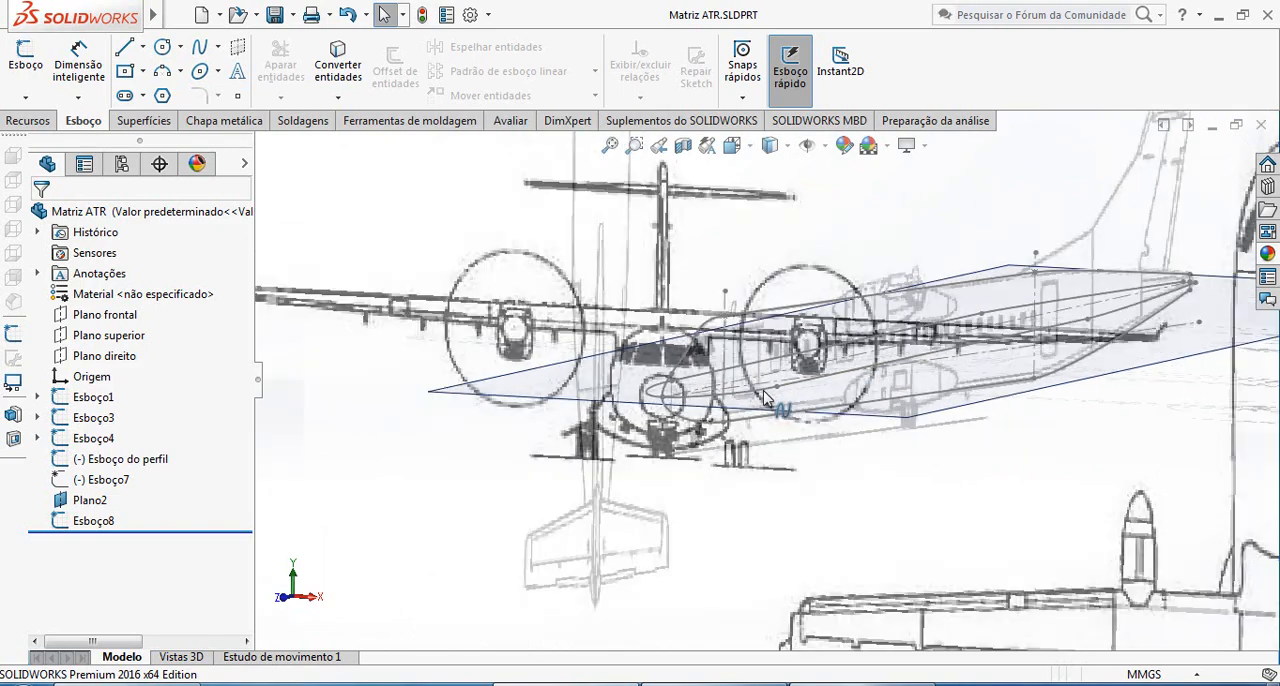
{"action": "middle_click_drag", "start_coordinate": [940, 365], "coordinate": [925, 393]}
{"action": "scroll", "coordinate": [698, 427], "scroll_direction": "down", "scroll_amount": 3}
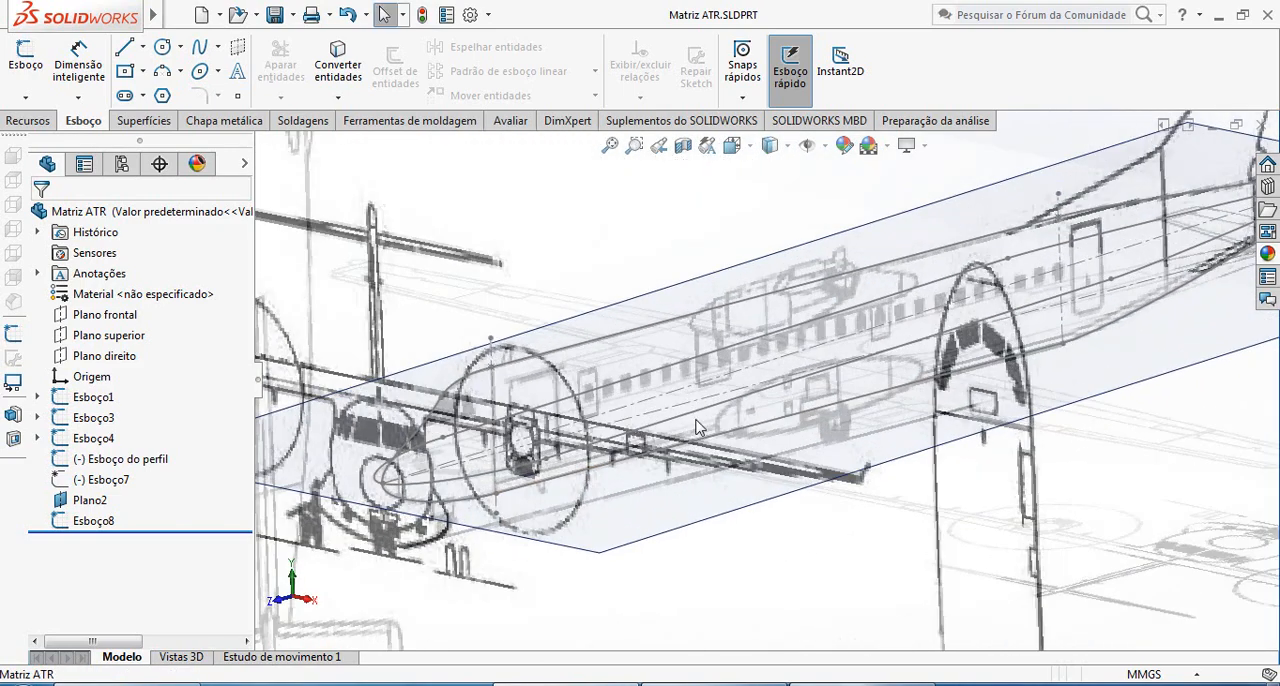
{"action": "scroll", "coordinate": [1013, 346], "scroll_direction": "up", "scroll_amount": 3}
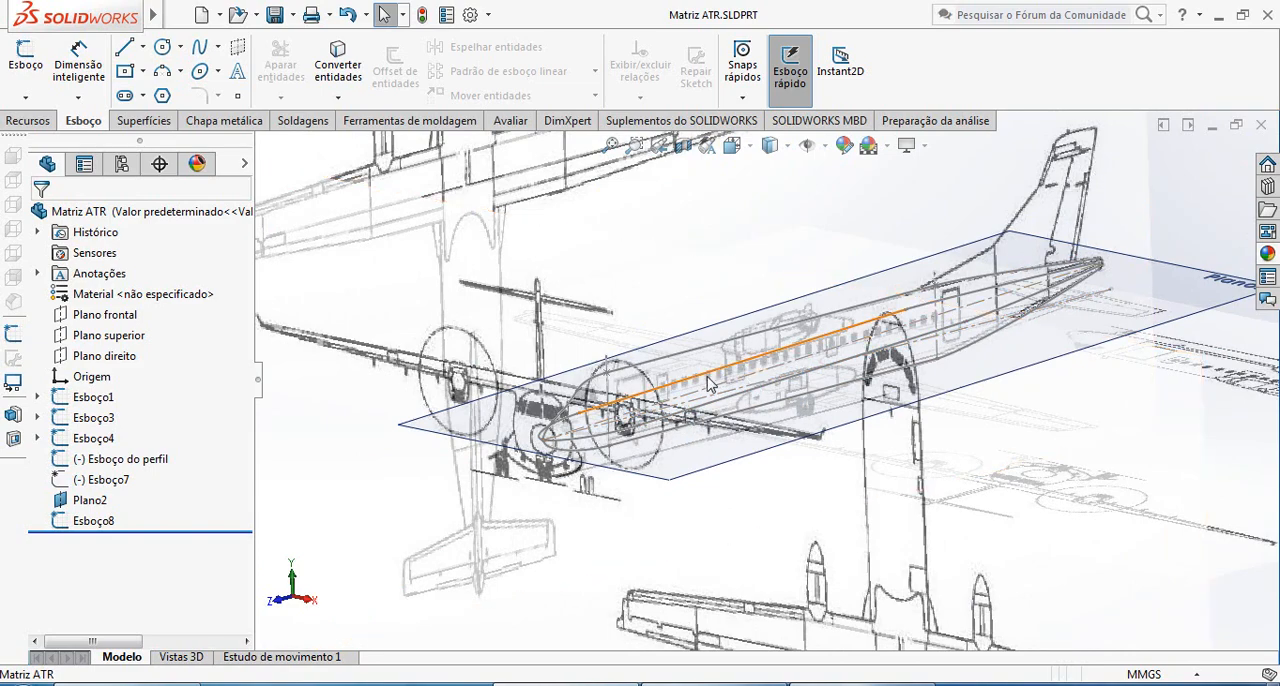
{"action": "middle_click_drag", "start_coordinate": [686, 404], "coordinate": [790, 381]}
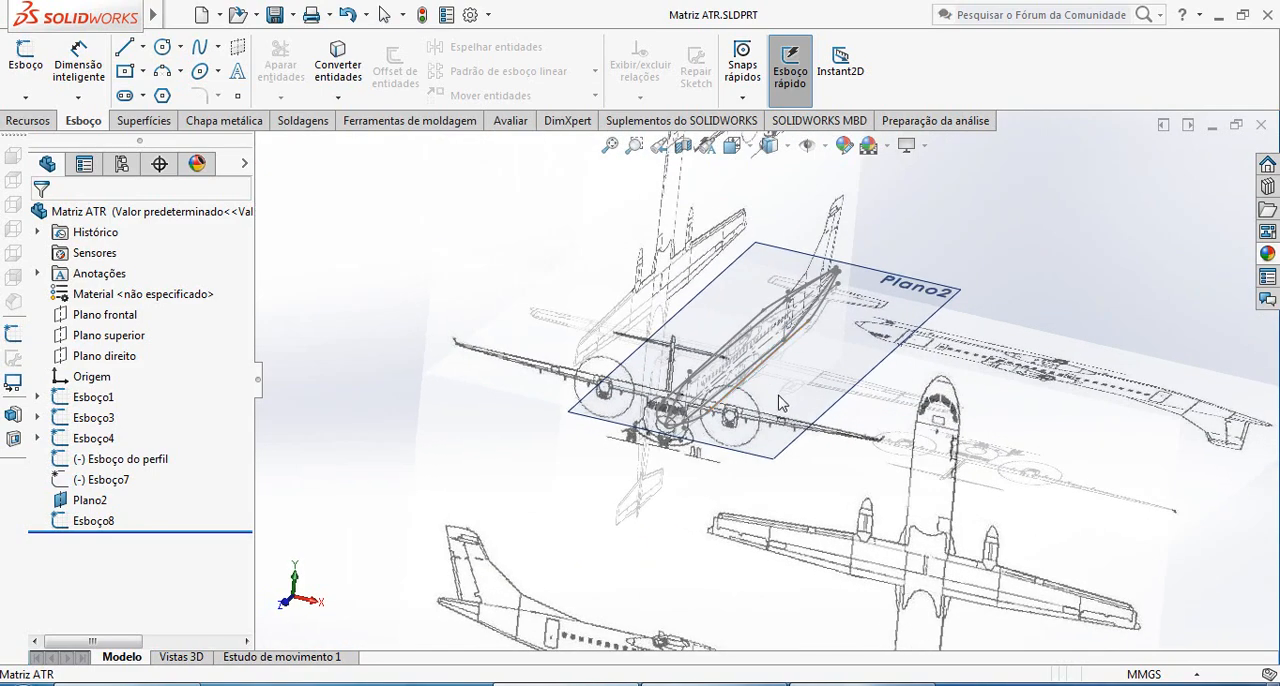
{"action": "scroll", "coordinate": [793, 366], "scroll_direction": "up", "scroll_amount": 3}
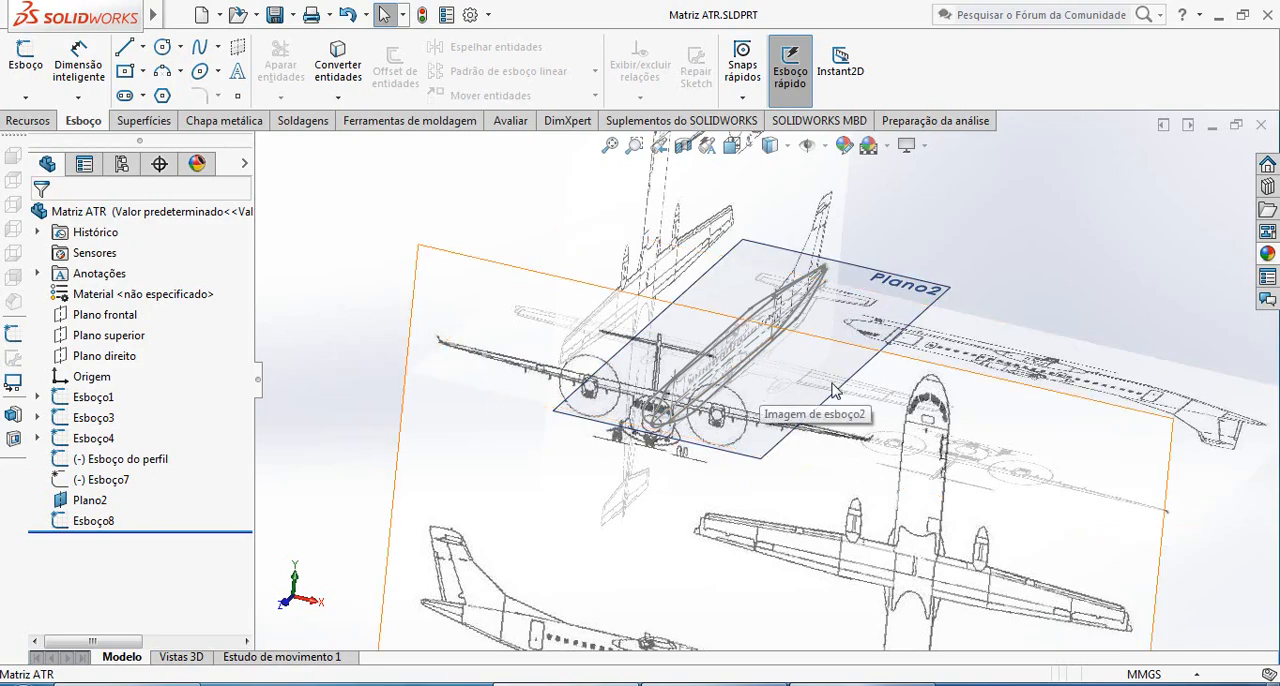
{"action": "scroll", "coordinate": [832, 384], "scroll_direction": "down", "scroll_amount": 3}
{"action": "scroll", "coordinate": [723, 396], "scroll_direction": "up", "scroll_amount": 3}
{"action": "mouse_move", "coordinate": [723, 396]}
{"action": "middle_mouse_down"}
{"action": "mouse_move", "coordinate": [703, 401]}
{"action": "mouse_move", "coordinate": [751, 431]}
{"action": "mouse_move", "coordinate": [786, 406]}
{"action": "mouse_move", "coordinate": [837, 429]}
{"action": "mouse_move", "coordinate": [688, 390]}
{"action": "mouse_move", "coordinate": [628, 410]}
{"action": "mouse_move", "coordinate": [660, 430]}
{"action": "mouse_move", "coordinate": [640, 444]}
{"action": "middle_mouse_up"}
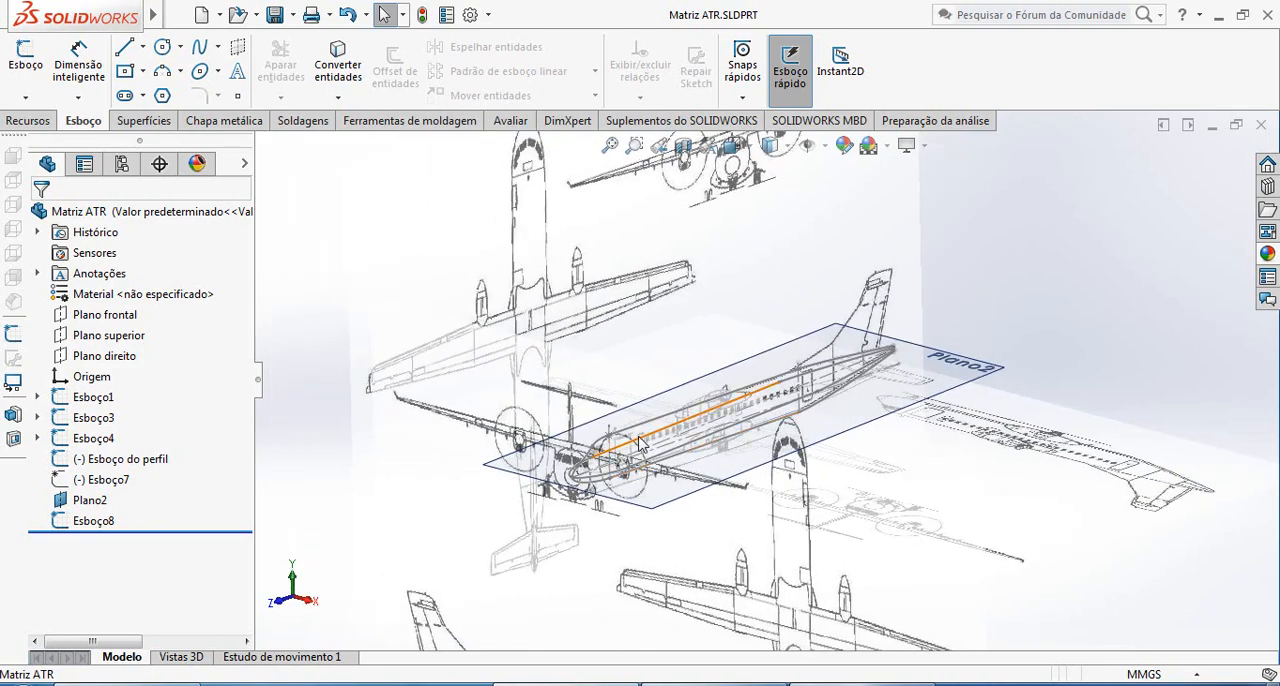